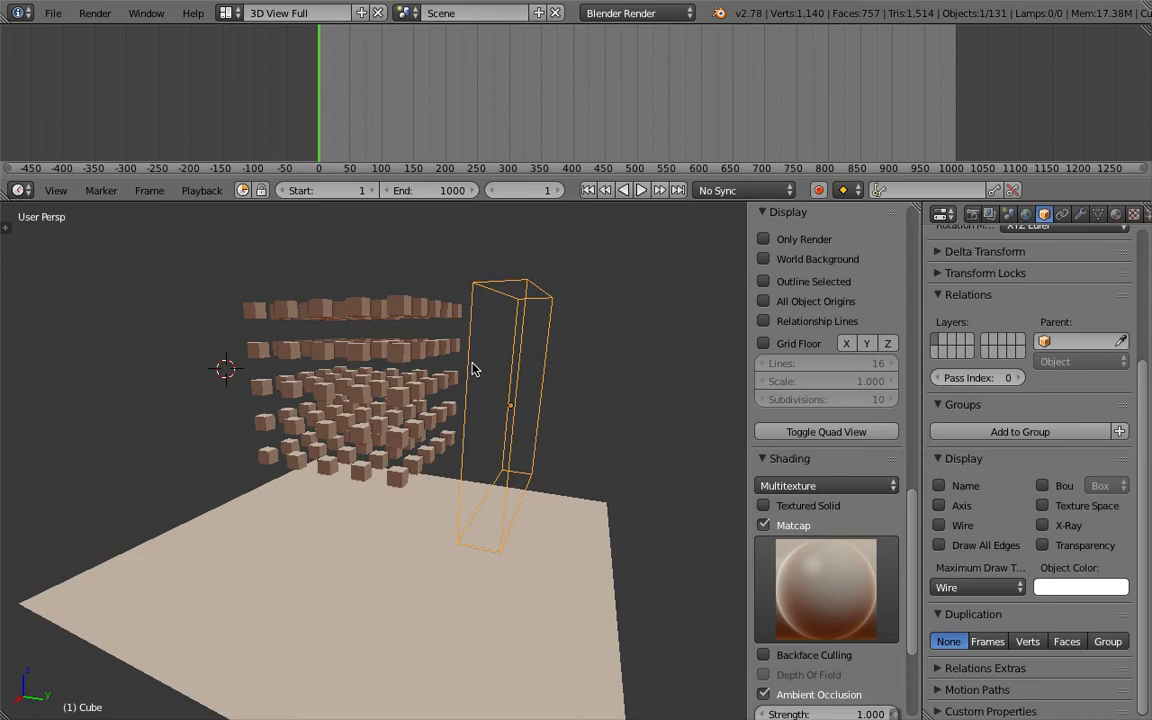
Orbit around the scene of stacked cubes and play back the animation.
{"action": "middle_click_drag", "start_coordinate": [477, 368], "coordinate": [548, 345]}
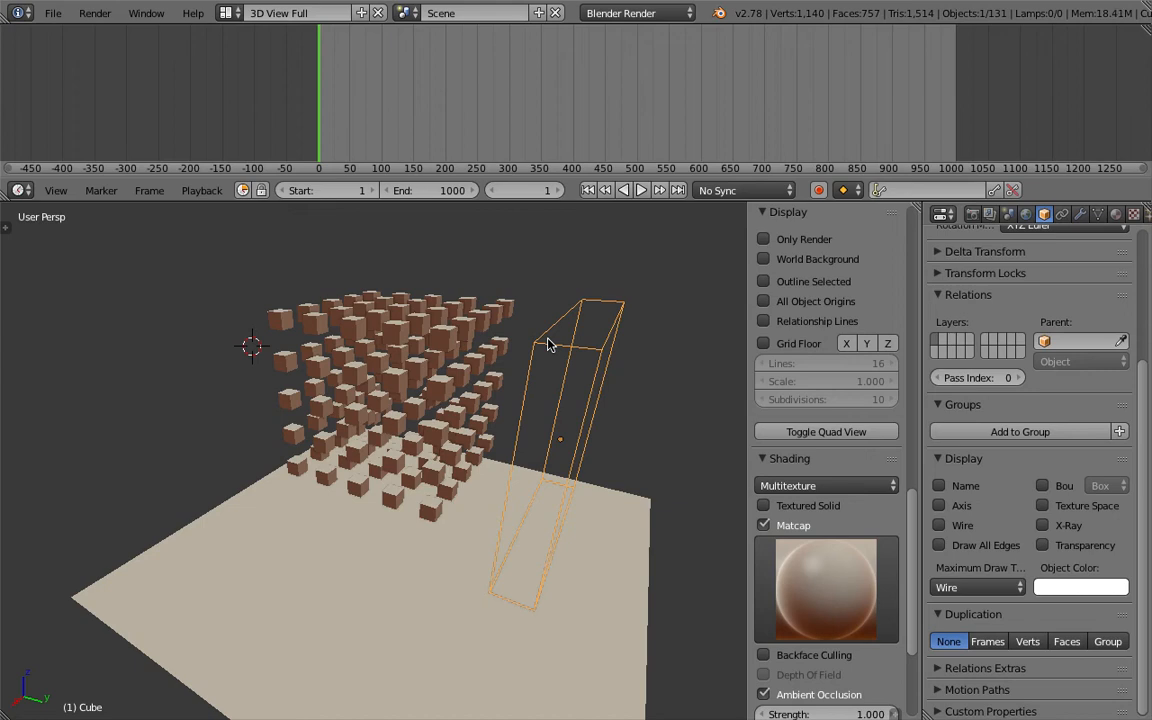
{"action": "mouse_move", "coordinate": [535, 352]}
{"action": "middle_mouse_down"}
{"action": "mouse_move", "coordinate": [506, 352]}
{"action": "mouse_move", "coordinate": [574, 308]}
{"action": "middle_mouse_up"}
{"action": "key", "text": "z"}
{"action": "key", "text": "z"}
{"action": "mouse_move", "coordinate": [498, 319]}
{"action": "middle_mouse_down"}
{"action": "mouse_move", "coordinate": [612, 319]}
{"action": "mouse_move", "coordinate": [576, 324]}
{"action": "middle_mouse_up"}
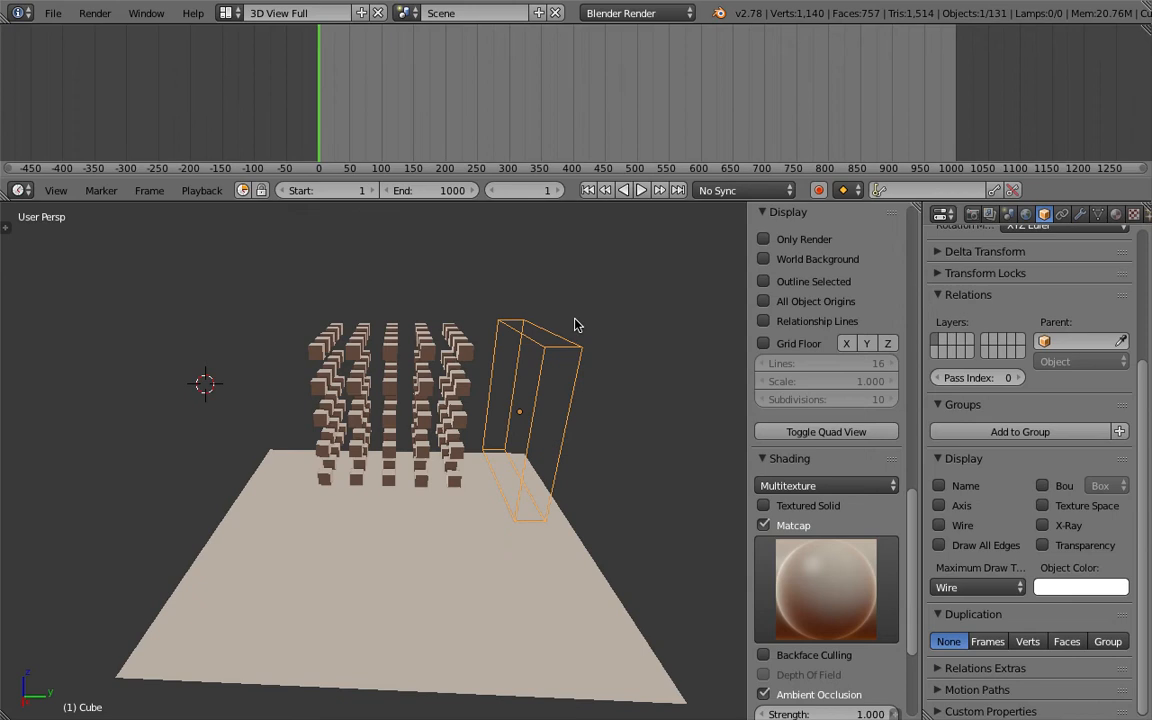
{"action": "middle_click_drag", "start_coordinate": [615, 330], "coordinate": [557, 333]}
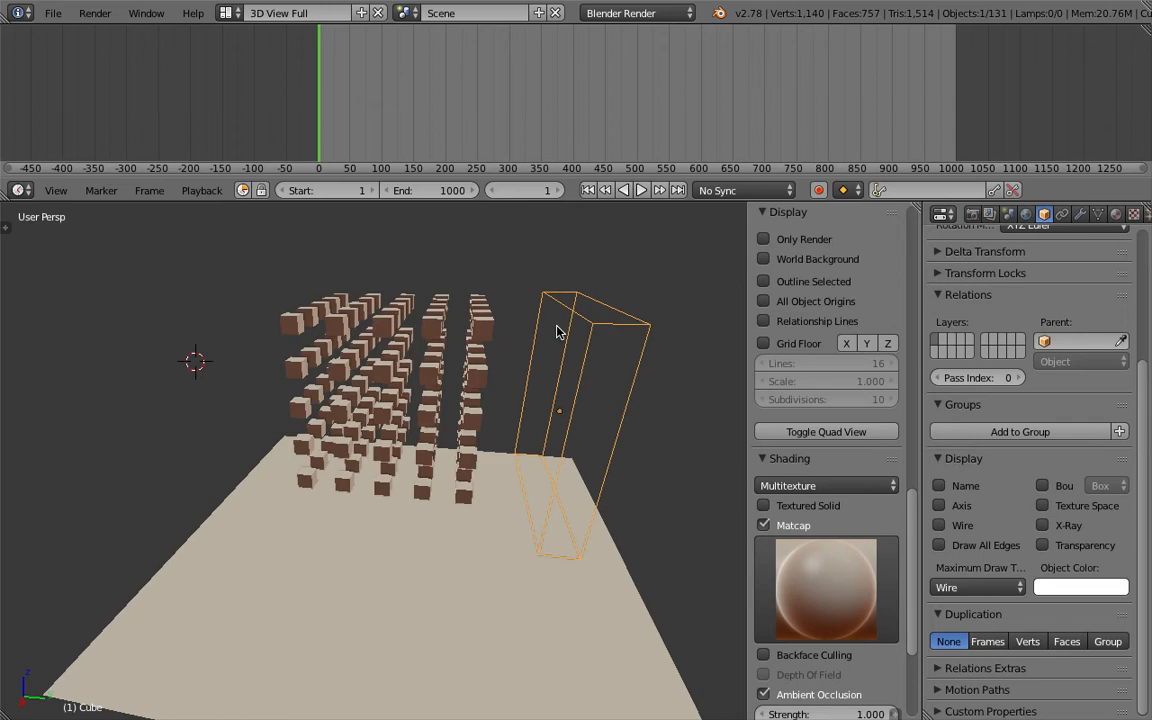
{"action": "left_click", "coordinate": [642, 191]}
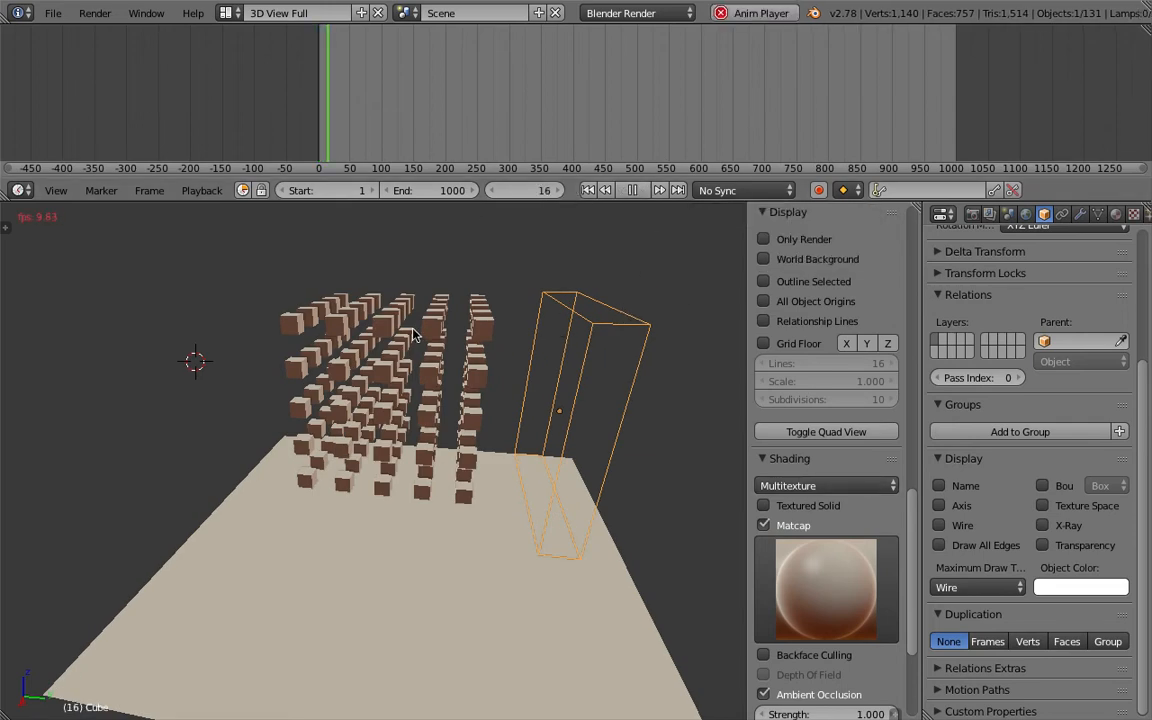
Watch the cubes fall onto the ground plane from different angles, then stop playback.
{"action": "middle_click_drag", "start_coordinate": [422, 362], "coordinate": [466, 322]}
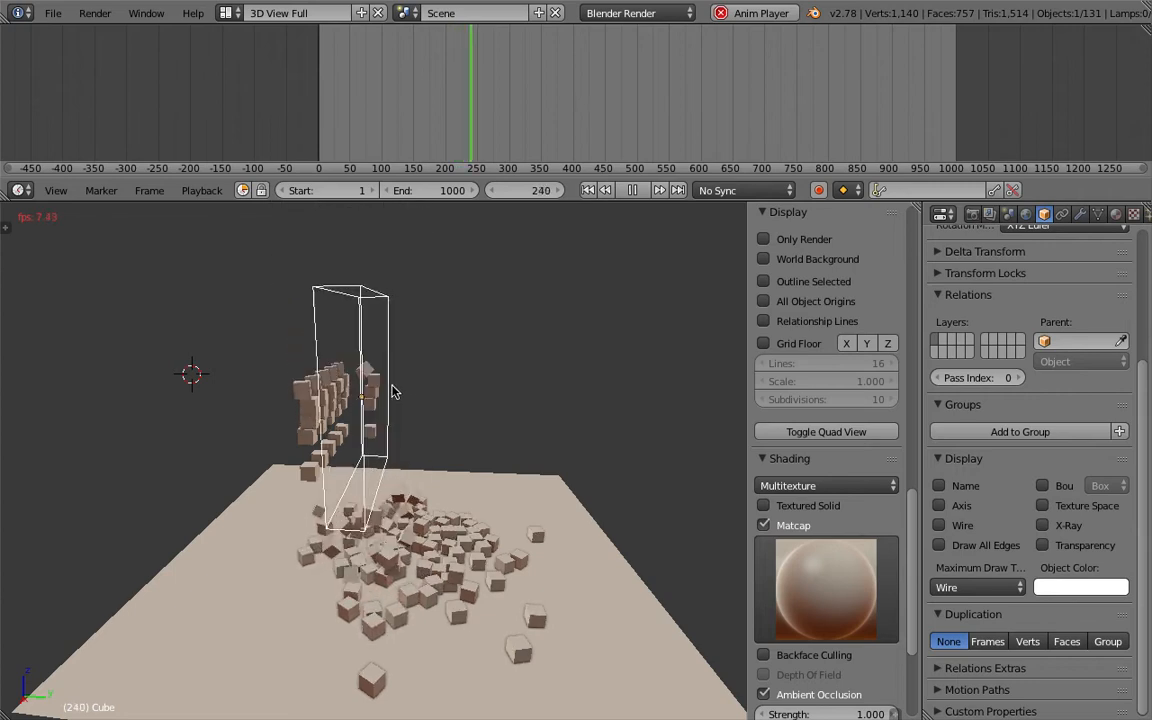
{"action": "left_click", "coordinate": [398, 388]}
{"action": "middle_click_drag", "start_coordinate": [400, 388], "coordinate": [345, 408]}
{"action": "scroll", "coordinate": [376, 411], "scroll_direction": "up", "scroll_amount": 2}
{"action": "key", "text": "g"}
{"action": "left_click", "coordinate": [398, 400]}
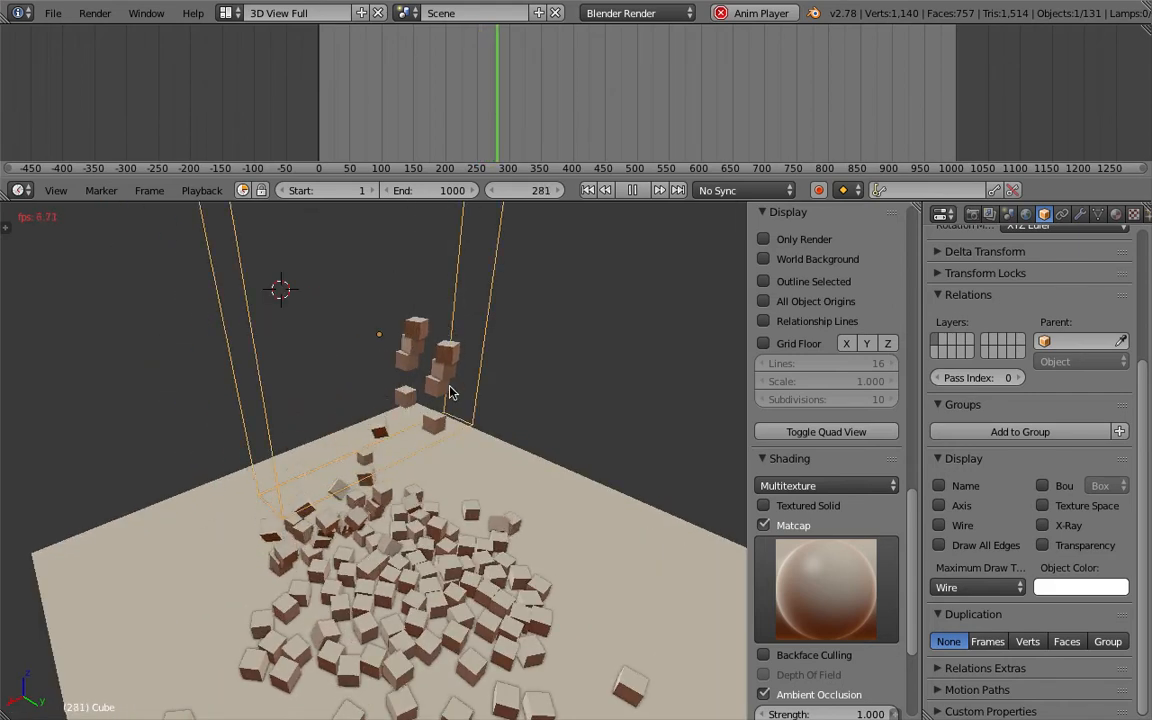
{"action": "middle_click_drag", "start_coordinate": [404, 346], "coordinate": [502, 391]}
{"action": "key", "text": "g"}
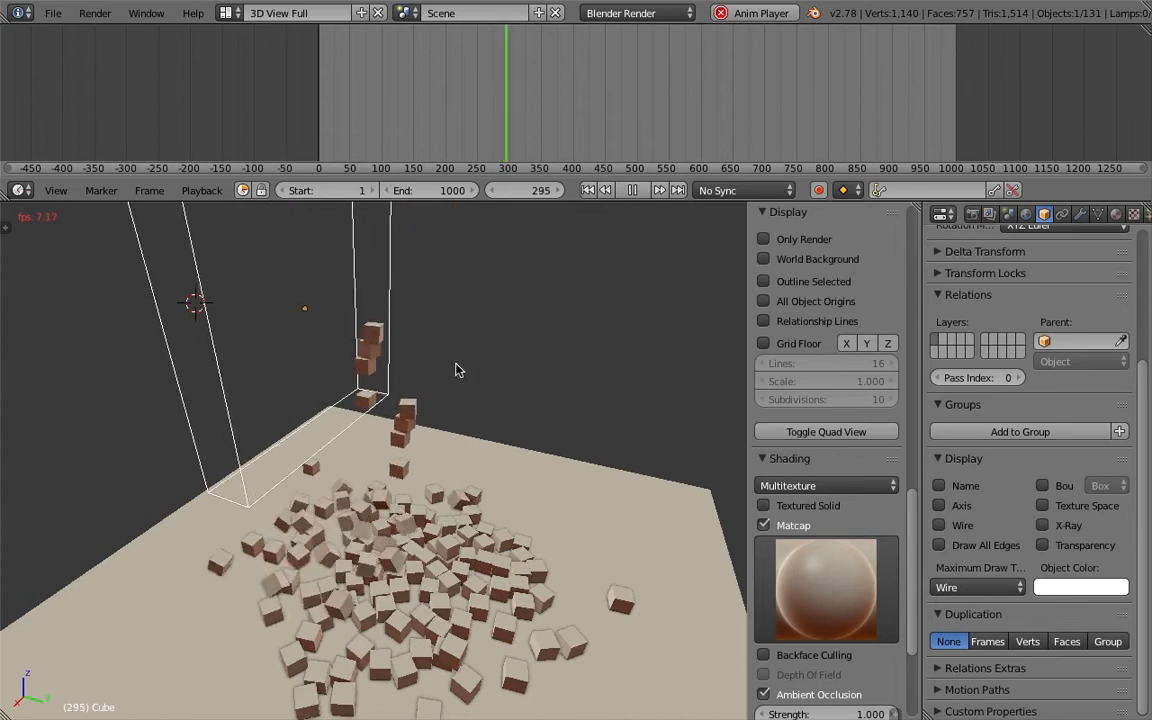
{"action": "left_click", "coordinate": [483, 419]}
{"action": "scroll", "coordinate": [491, 419], "scroll_direction": "down", "scroll_amount": 3}
{"action": "middle_click_drag", "start_coordinate": [491, 419], "coordinate": [447, 501]}
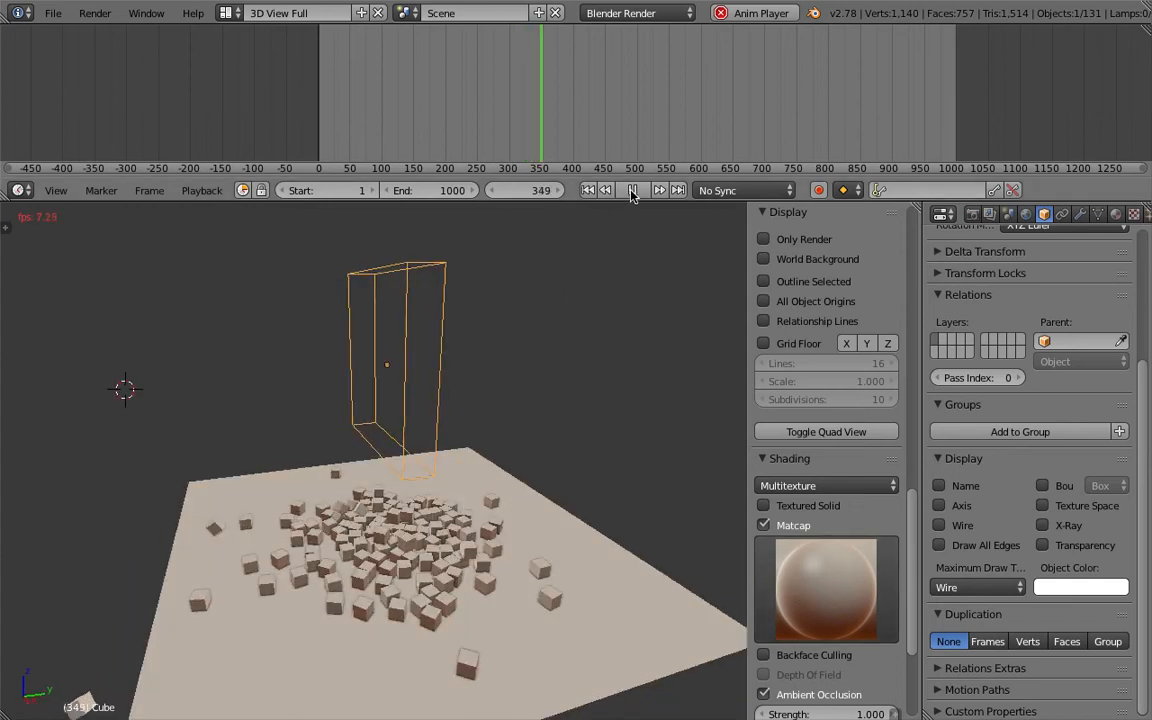
{"action": "key", "text": "alt+a"}
{"action": "middle_click_drag", "start_coordinate": [491, 374], "coordinate": [518, 381]}
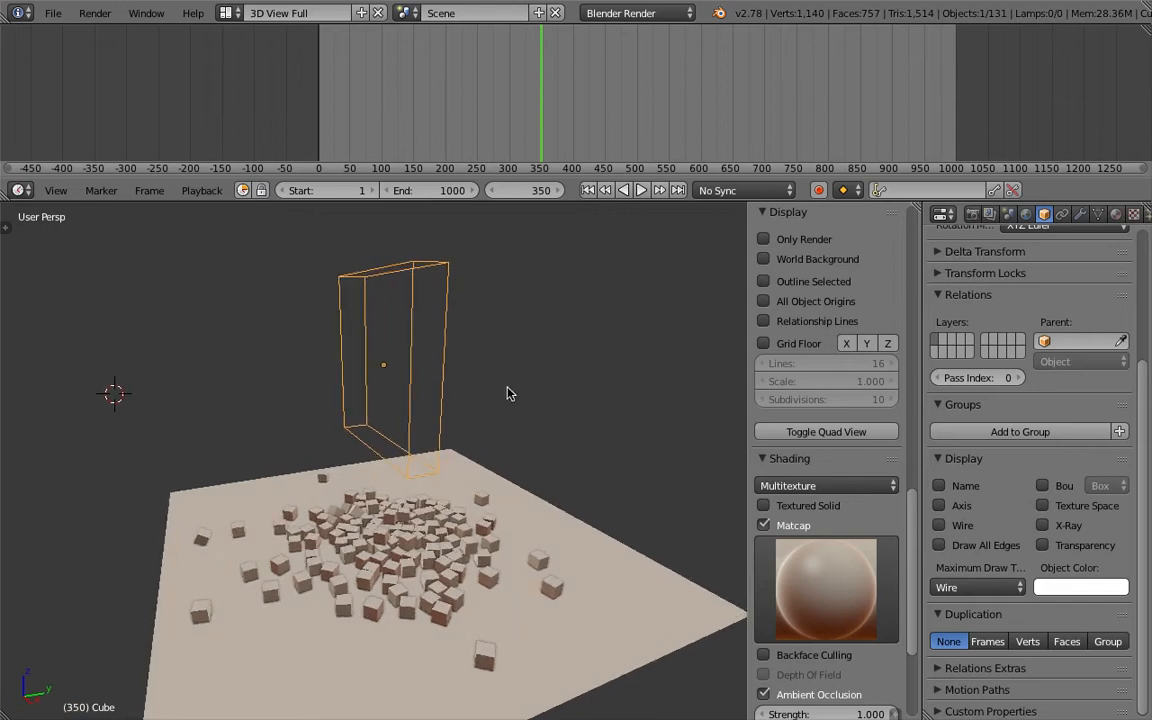
{"action": "middle_click_drag", "start_coordinate": [530, 417], "coordinate": [384, 522]}
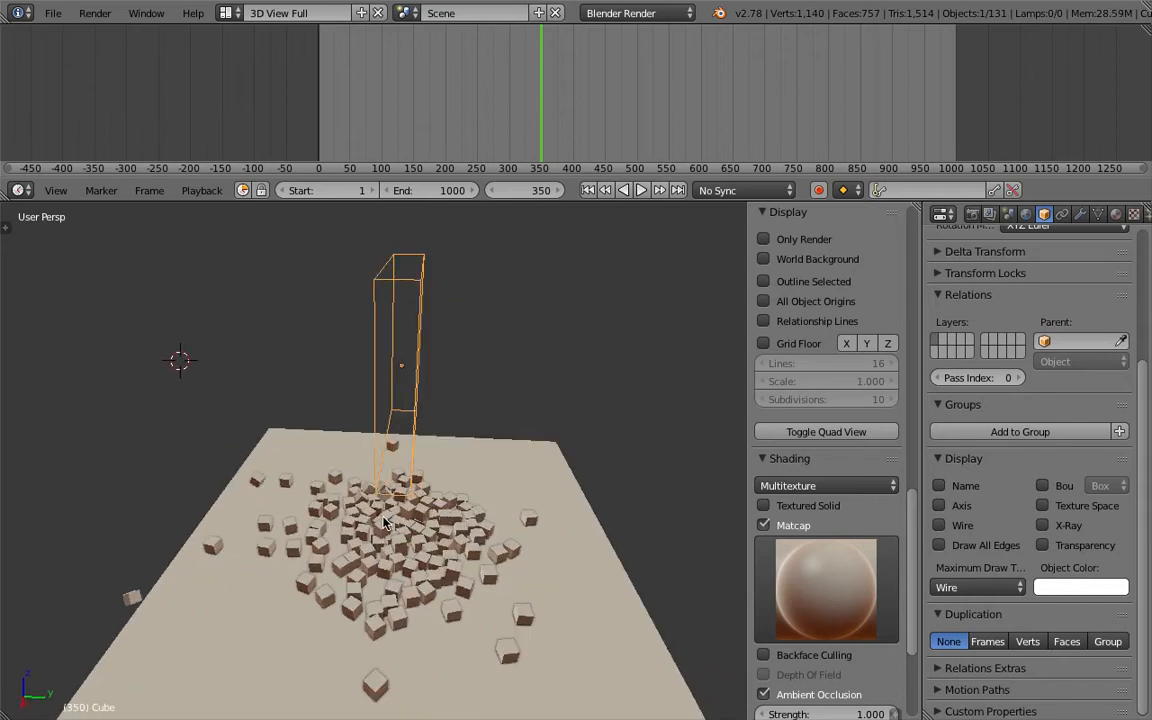
{"action": "middle_click_drag", "start_coordinate": [384, 522], "coordinate": [310, 490]}
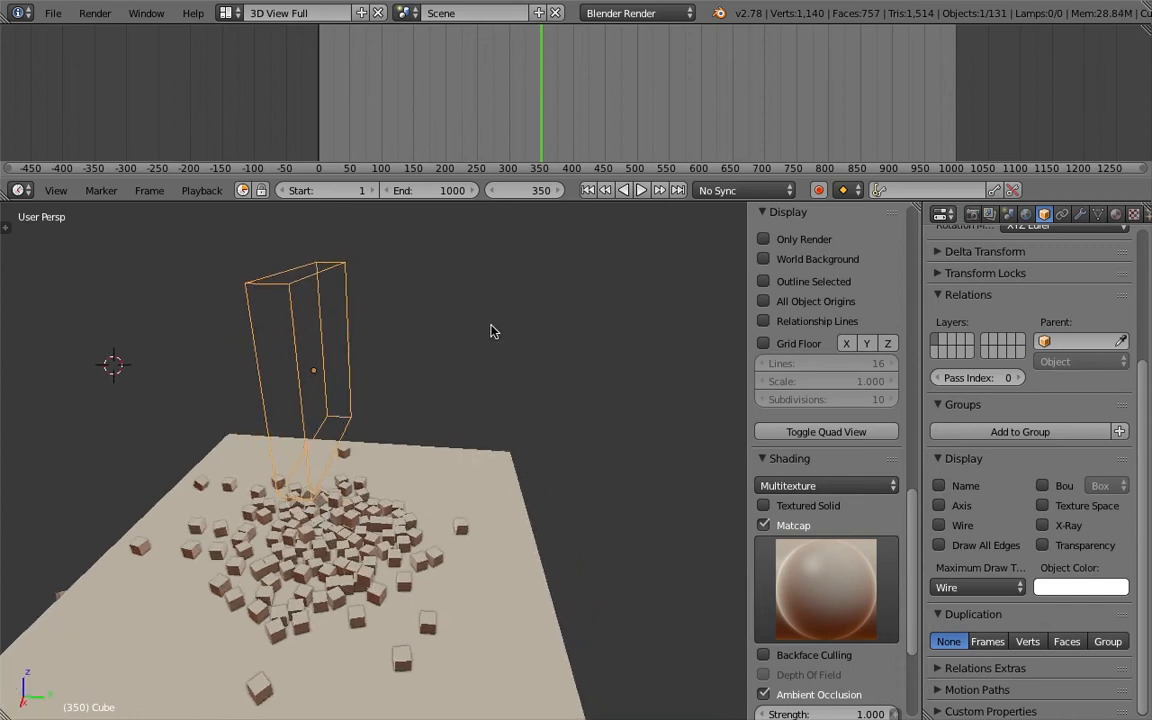
Sketch a small square and a cube with grease pencil beside the scene.
{"action": "mouse_move", "coordinate": [499, 321]}
{"action": "left_mouse_down"}
{"action": "mouse_move", "coordinate": [521, 324]}
{"action": "mouse_move", "coordinate": [544, 306]}
{"action": "mouse_move", "coordinate": [518, 309]}
{"action": "left_mouse_up"}
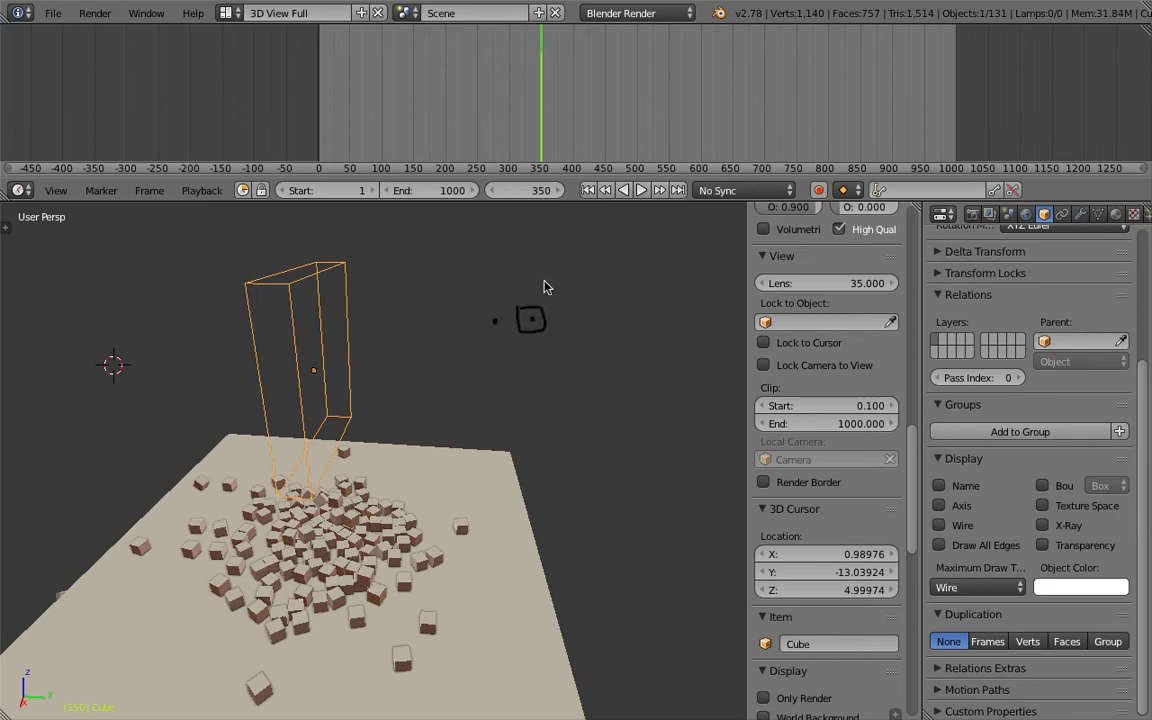
{"action": "left_click_drag", "start_coordinate": [593, 260], "coordinate": [597, 260]}
{"action": "mouse_move", "coordinate": [580, 324]}
{"action": "middle_mouse_down", "text": "shift"}
{"action": "mouse_move", "coordinate": [536, 326]}
{"action": "mouse_move", "coordinate": [521, 306]}
{"action": "middle_mouse_up", "text": "shift"}
{"action": "mouse_move", "coordinate": [534, 383]}
{"action": "left_mouse_down"}
{"action": "mouse_move", "coordinate": [534, 436]}
{"action": "mouse_move", "coordinate": [605, 456]}
{"action": "mouse_move", "coordinate": [605, 400]}
{"action": "mouse_move", "coordinate": [550, 373]}
{"action": "mouse_move", "coordinate": [624, 362]}
{"action": "mouse_move", "coordinate": [624, 415]}
{"action": "left_mouse_up"}
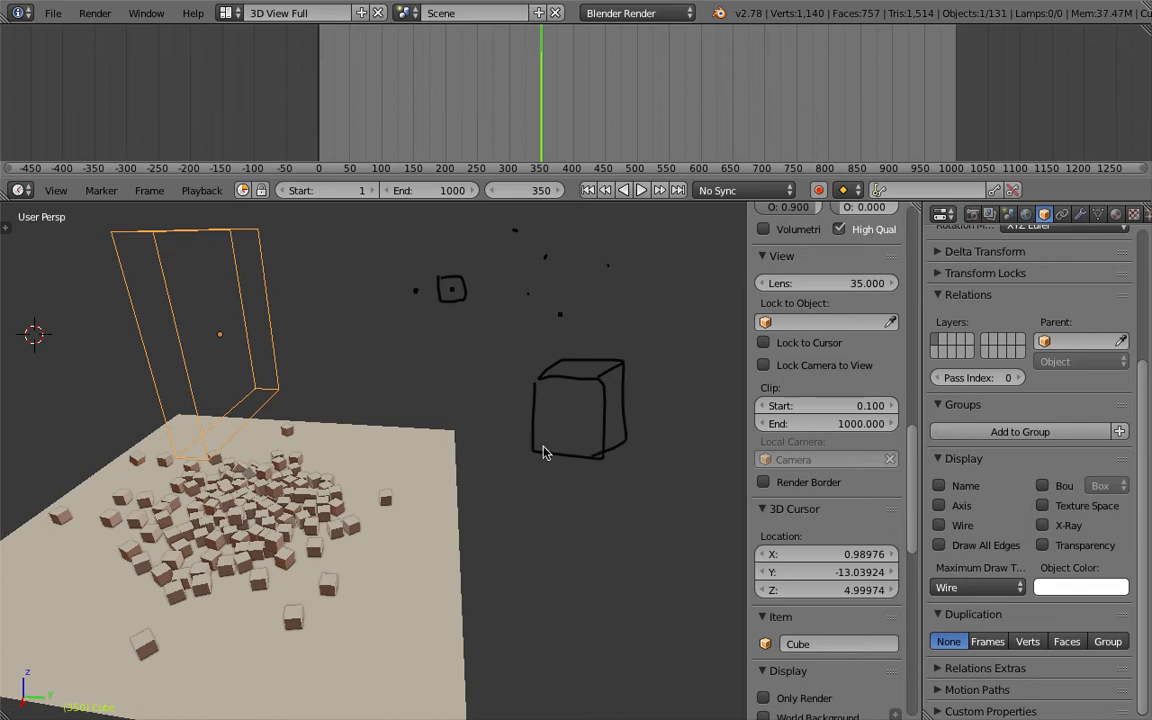
{"action": "left_click_drag", "start_coordinate": [558, 440], "coordinate": [560, 432]}
{"action": "left_click_drag", "start_coordinate": [563, 399], "coordinate": [562, 374]}
{"action": "middle_click_drag", "start_coordinate": [632, 411], "coordinate": [535, 421], "text": "shift"}
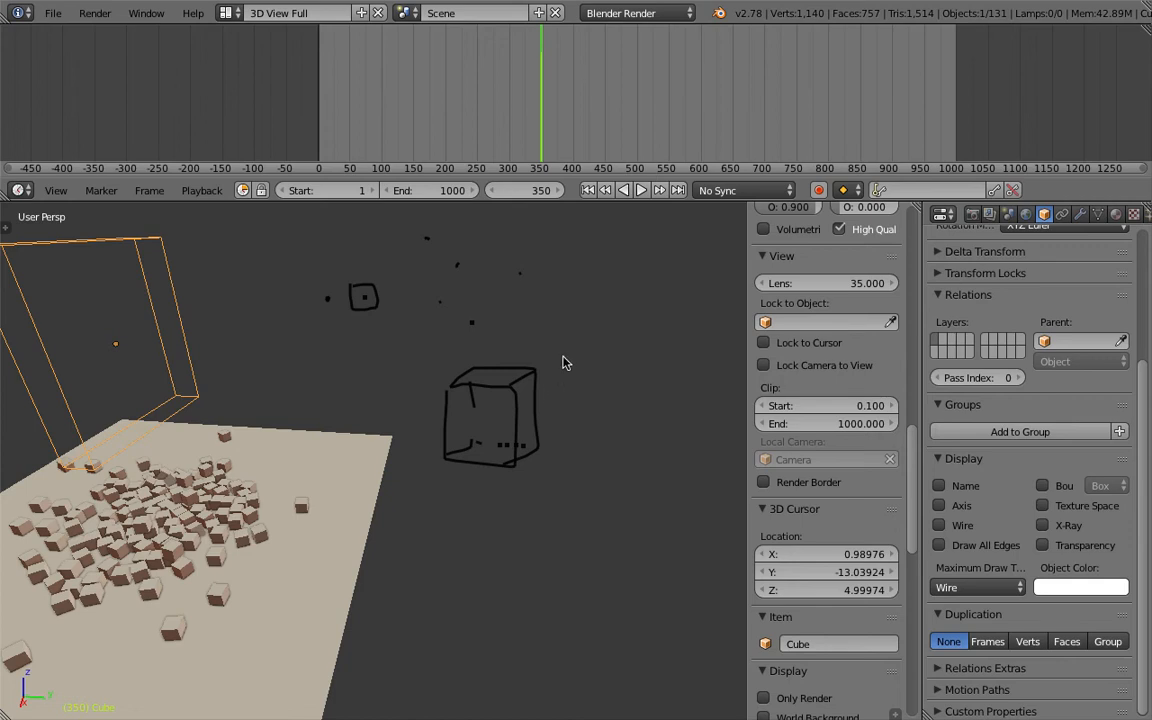
Sketch grease pencil arrows and a question mark pointing at the drawn cube and dots.
{"action": "left_click_drag", "start_coordinate": [549, 380], "coordinate": [583, 402]}
{"action": "mouse_move", "coordinate": [588, 355]}
{"action": "left_mouse_down"}
{"action": "mouse_move", "coordinate": [549, 380]}
{"action": "mouse_move", "coordinate": [579, 326]}
{"action": "left_mouse_up"}
{"action": "middle_click_drag", "start_coordinate": [547, 375], "coordinate": [563, 427], "text": "shift"}
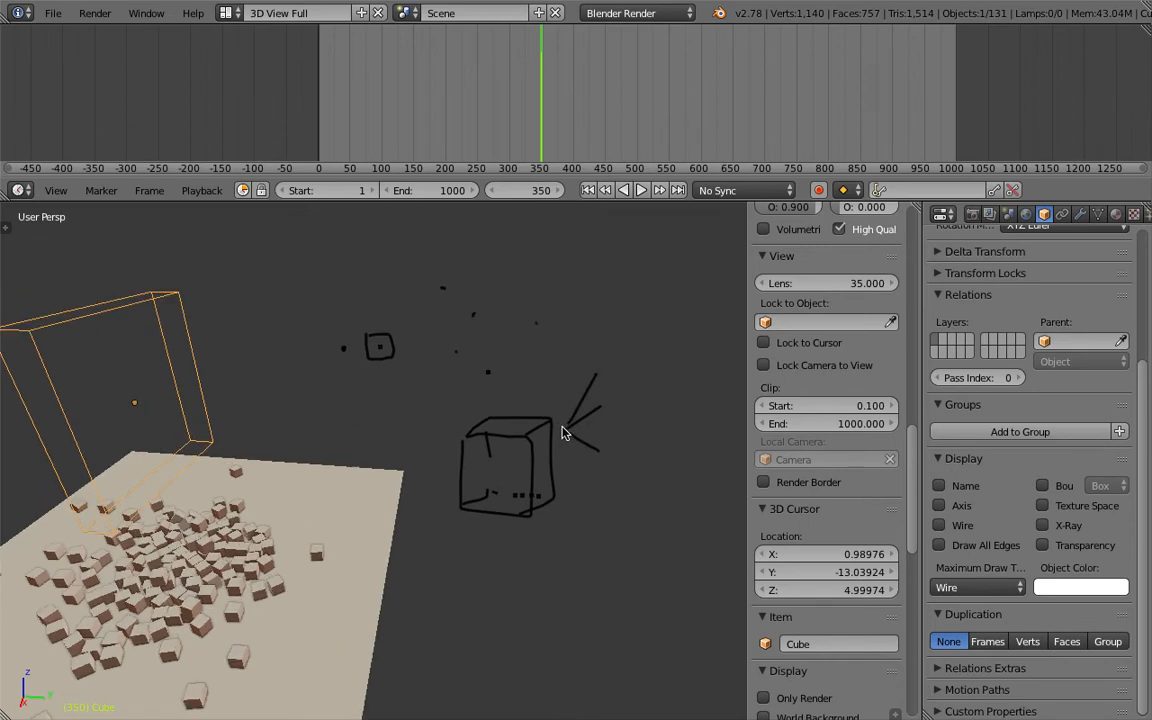
{"action": "mouse_move", "coordinate": [573, 268]}
{"action": "left_mouse_down"}
{"action": "mouse_move", "coordinate": [547, 315]}
{"action": "mouse_move", "coordinate": [561, 318]}
{"action": "left_mouse_up"}
{"action": "mouse_move", "coordinate": [589, 247]}
{"action": "left_mouse_down"}
{"action": "mouse_move", "coordinate": [600, 258]}
{"action": "mouse_move", "coordinate": [612, 250]}
{"action": "left_mouse_up"}
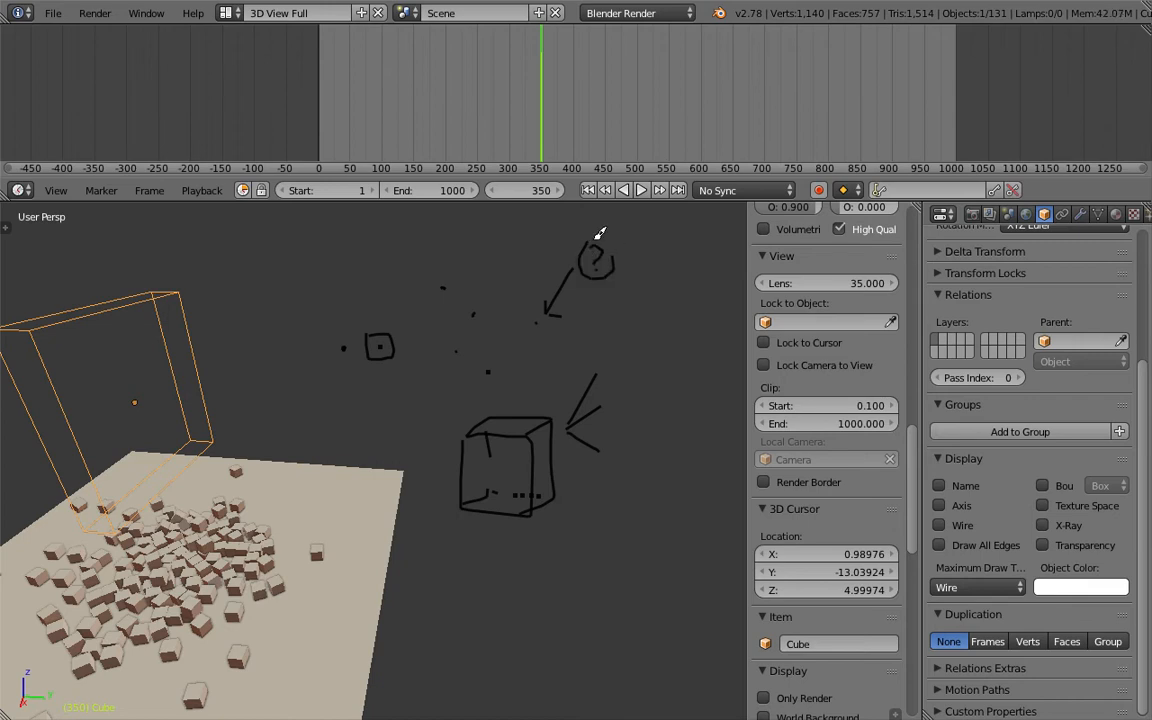
{"action": "left_click", "coordinate": [536, 344]}
{"action": "mouse_move", "coordinate": [624, 346]}
{"action": "middle_mouse_down"}
{"action": "mouse_move", "coordinate": [530, 337]}
{"action": "mouse_move", "coordinate": [543, 344]}
{"action": "mouse_move", "coordinate": [462, 354]}
{"action": "mouse_move", "coordinate": [468, 342]}
{"action": "middle_mouse_up"}
{"action": "mouse_move", "coordinate": [543, 391]}
{"action": "middle_mouse_down"}
{"action": "mouse_move", "coordinate": [530, 392]}
{"action": "mouse_move", "coordinate": [571, 337]}
{"action": "middle_mouse_up"}
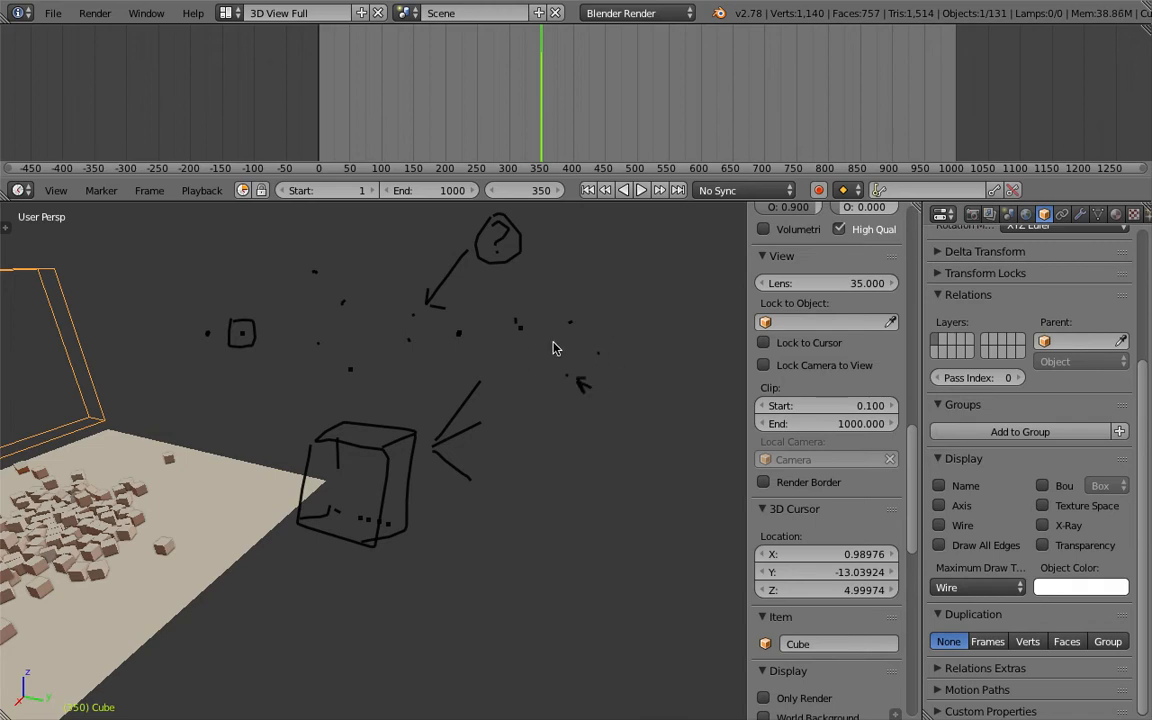
{"action": "mouse_move", "coordinate": [539, 373]}
{"action": "middle_mouse_down"}
{"action": "mouse_move", "coordinate": [548, 370]}
{"action": "mouse_move", "coordinate": [532, 391]}
{"action": "mouse_move", "coordinate": [548, 398]}
{"action": "middle_mouse_up"}
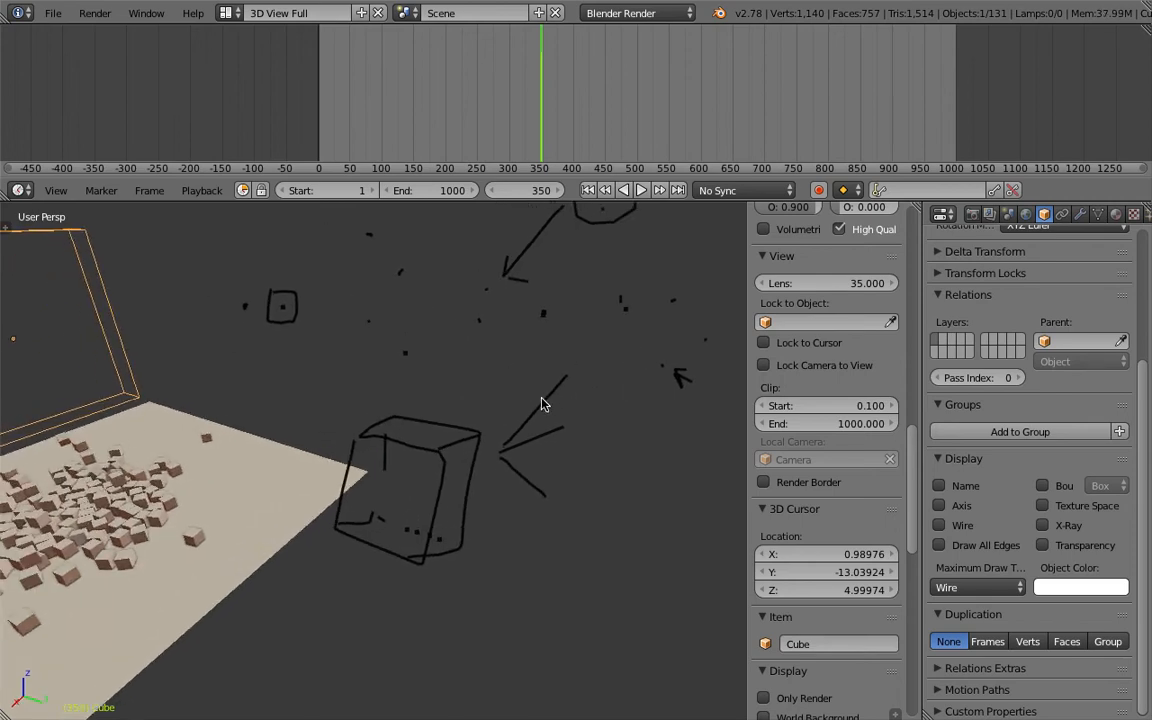
Start a fresh scene by reloading the start-up file.
{"action": "scroll", "coordinate": [548, 398], "scroll_direction": "down", "scroll_amount": 5}
{"action": "scroll", "coordinate": [581, 386], "scroll_direction": "down", "scroll_amount": 1}
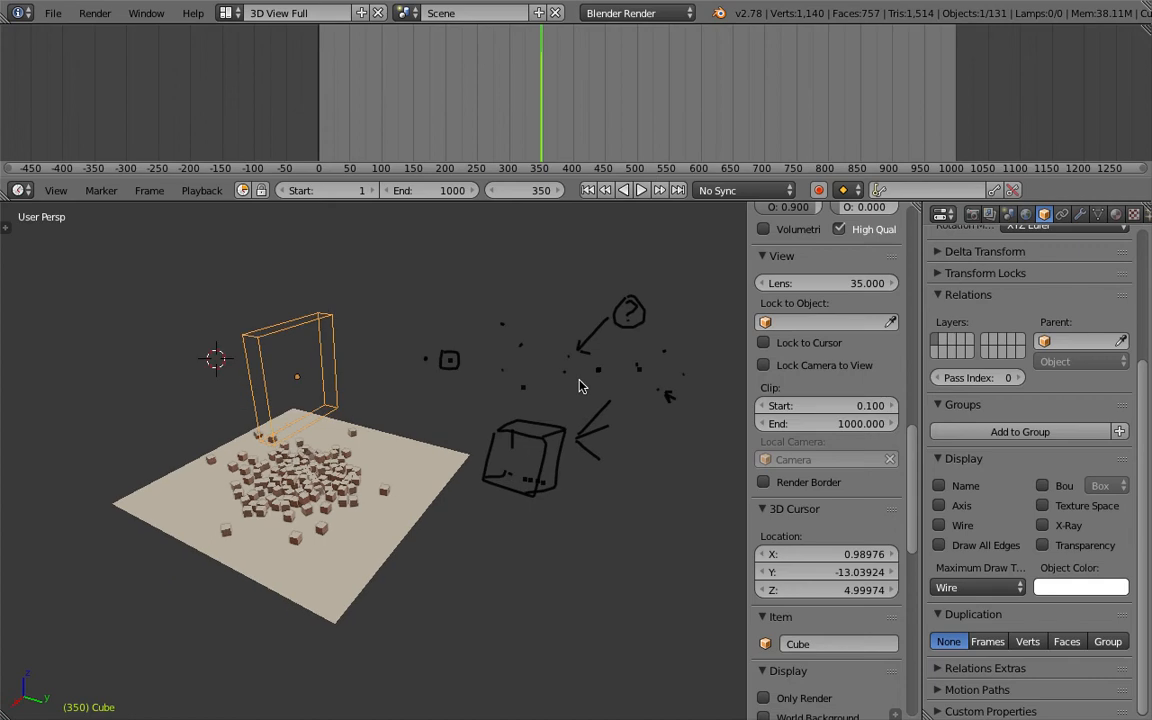
{"action": "scroll", "coordinate": [581, 386], "scroll_direction": "up", "scroll_amount": 1}
{"action": "mouse_move", "coordinate": [573, 387]}
{"action": "middle_mouse_down"}
{"action": "mouse_move", "coordinate": [558, 381]}
{"action": "mouse_move", "coordinate": [583, 393]}
{"action": "middle_mouse_up"}
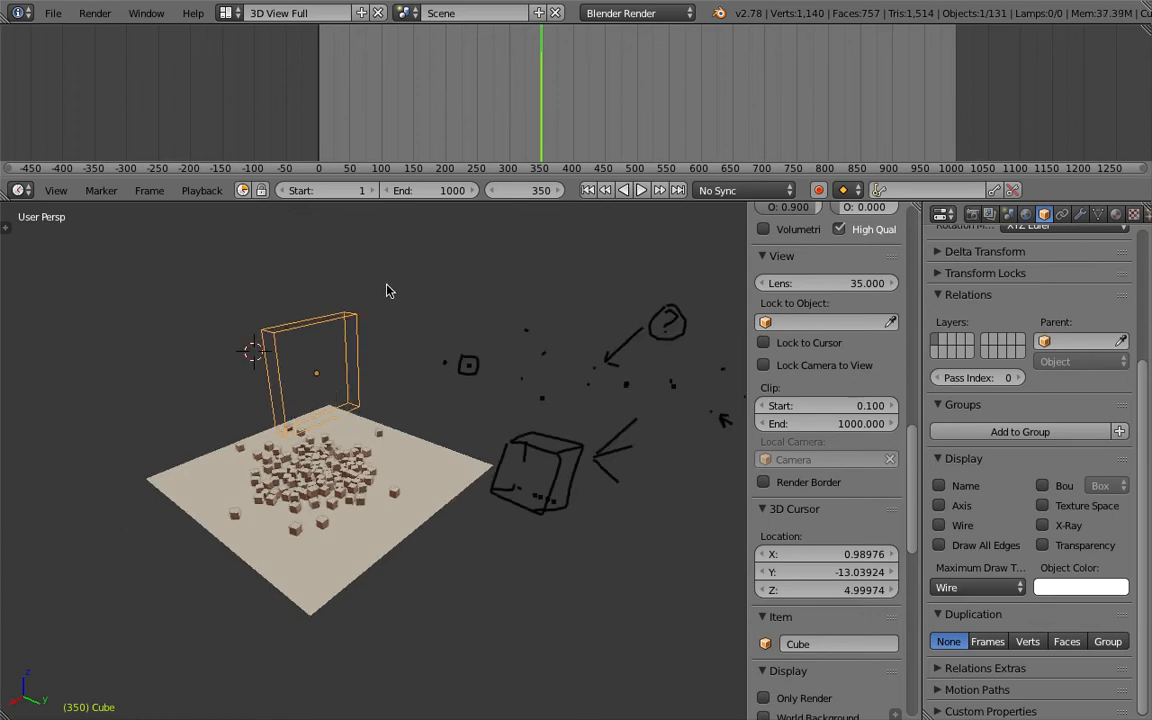
{"action": "left_click", "coordinate": [53, 13]}
{"action": "left_click", "coordinate": [68, 35]}
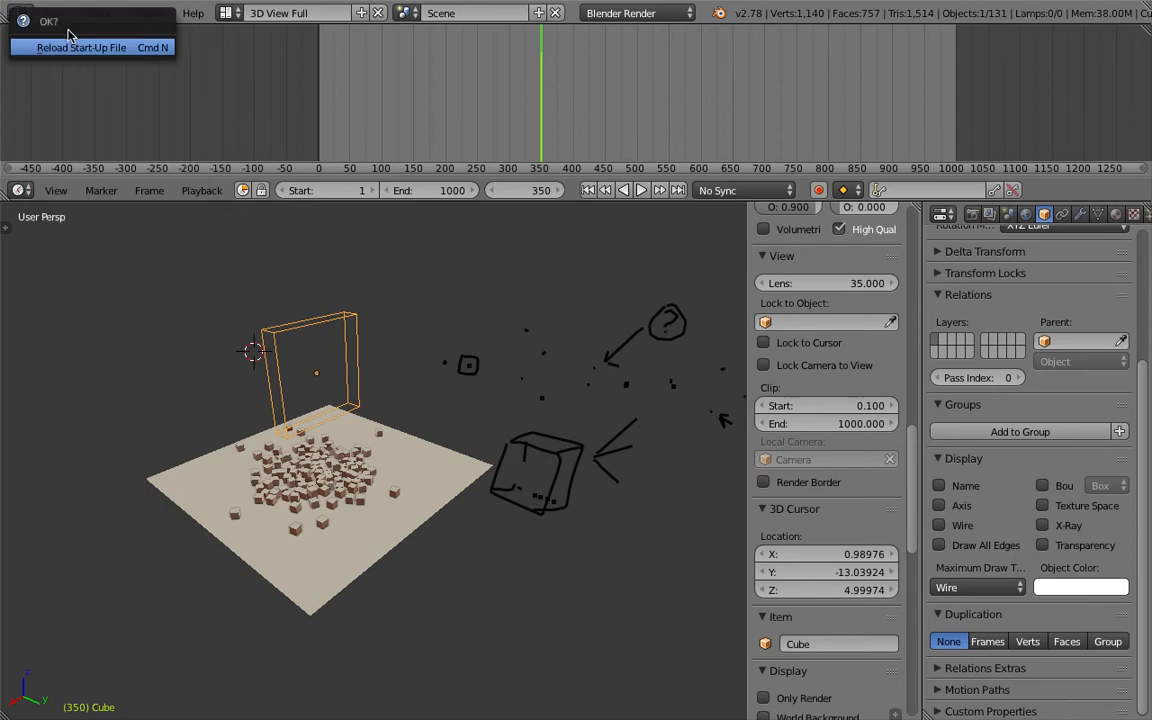
{"action": "left_click", "coordinate": [81, 48]}
Delete the default cube.
{"action": "middle_click_drag", "start_coordinate": [535, 276], "coordinate": [662, 290]}
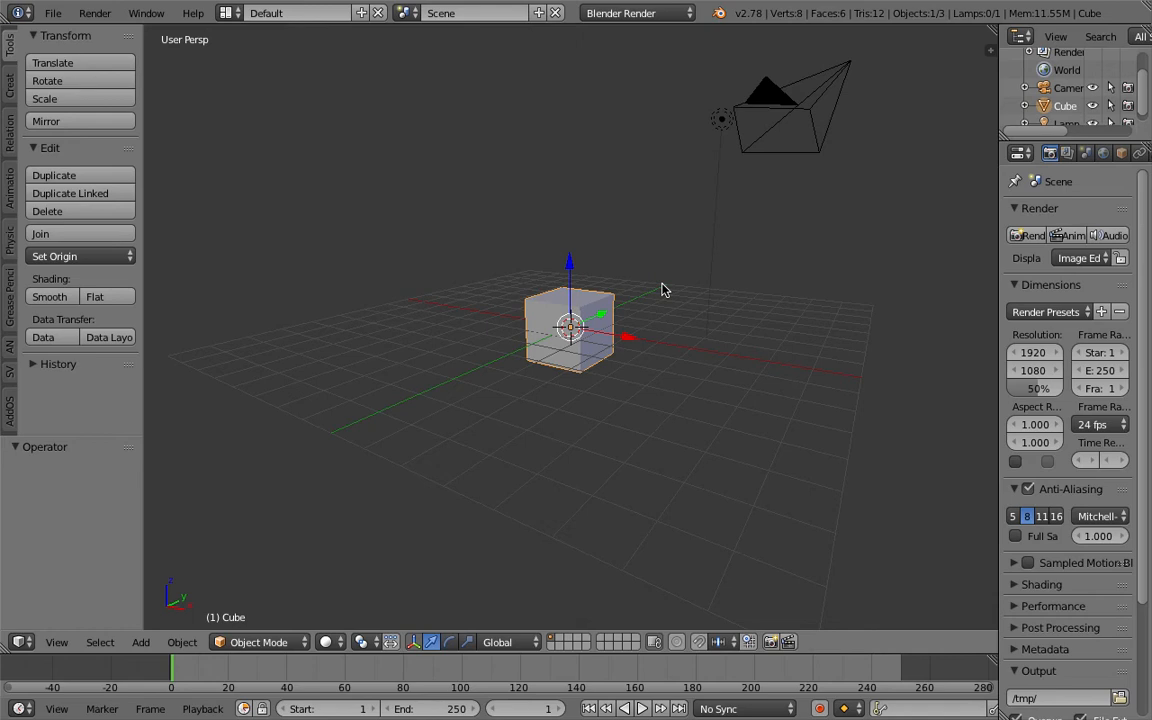
{"action": "middle_click_drag", "start_coordinate": [641, 273], "coordinate": [702, 149]}
{"action": "key", "text": "Delete"}
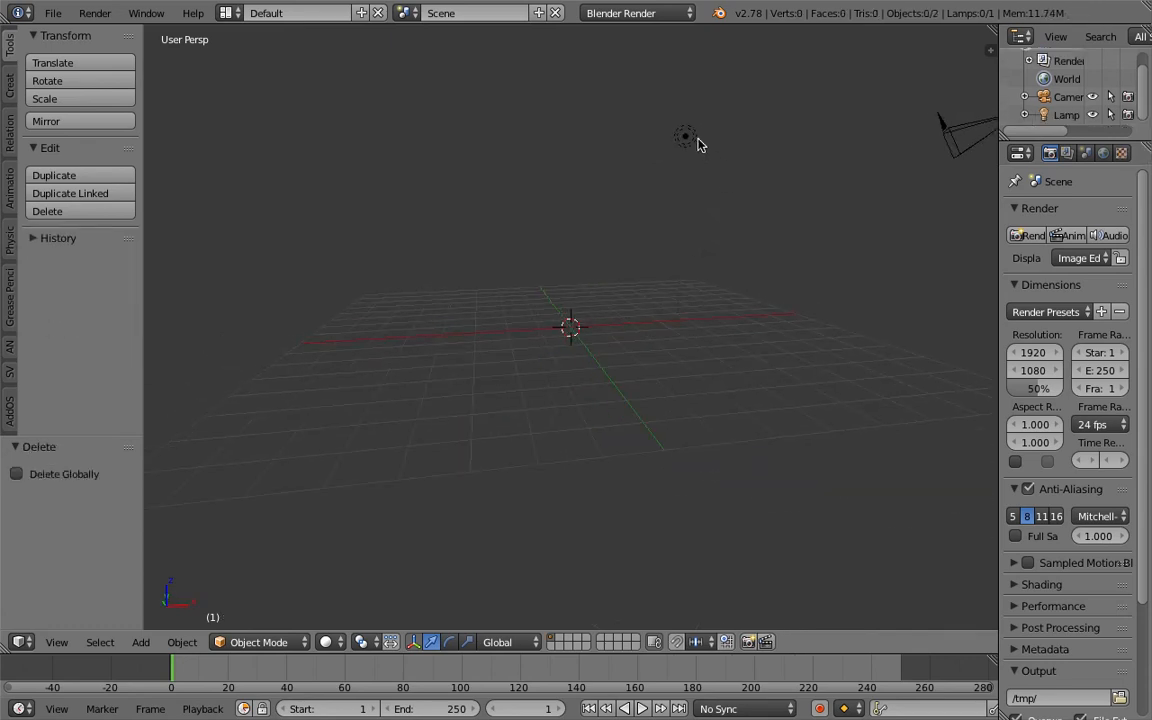
Move the lamp and the camera to layer 2.
{"action": "right_click", "coordinate": [690, 140]}
{"action": "right_click", "coordinate": [938, 148], "text": "shift"}
{"action": "key", "text": "m"}
{"action": "key", "text": "2"}
{"action": "middle_click_drag", "start_coordinate": [882, 149], "coordinate": [530, 306]}
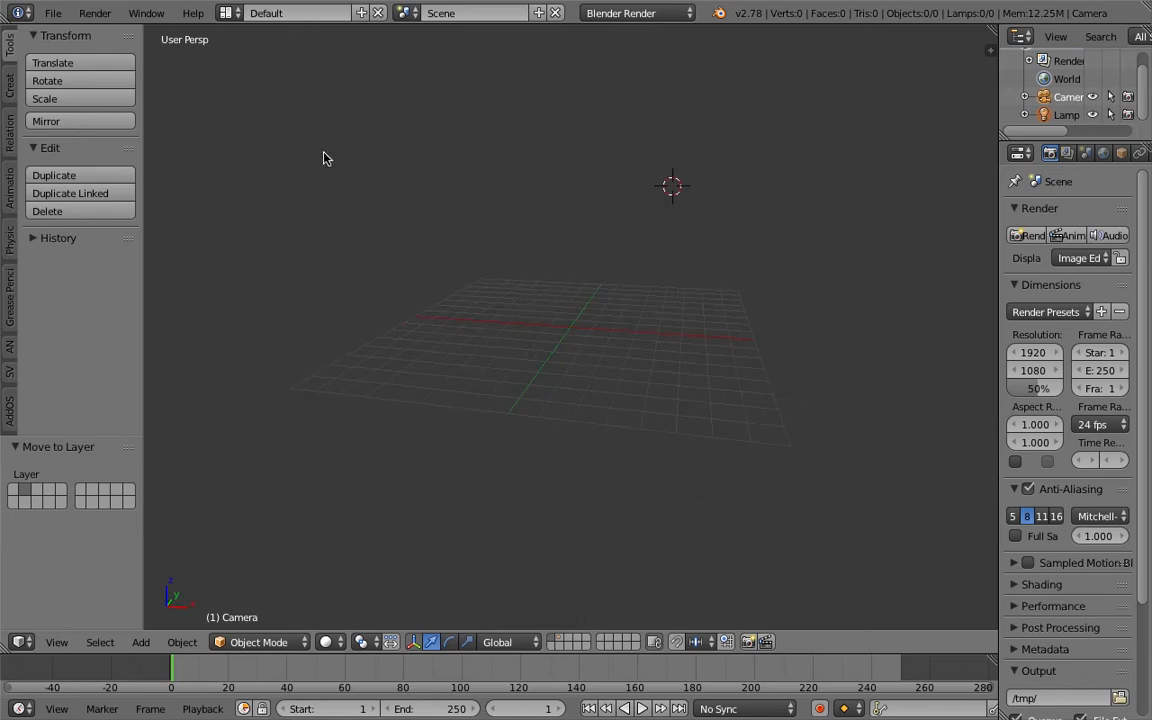
Switch to the Compositing layout and resize its areas so a 3D view fills the lower right.
{"action": "left_click", "coordinate": [228, 14]}
{"action": "left_click", "coordinate": [253, 75]}
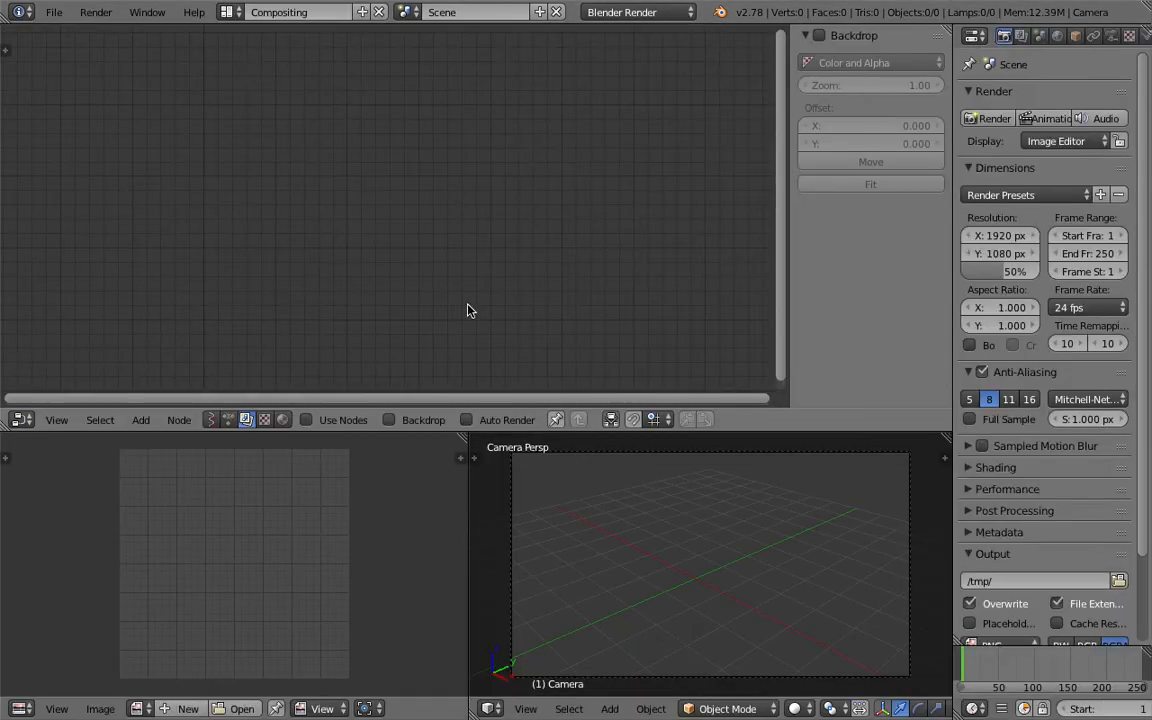
{"action": "left_click_drag", "start_coordinate": [498, 430], "coordinate": [332, 397]}
{"action": "middle_click_drag", "start_coordinate": [520, 476], "coordinate": [586, 484]}
Create a new Sverchok node tree in the node editor.
{"action": "left_click", "coordinate": [211, 337]}
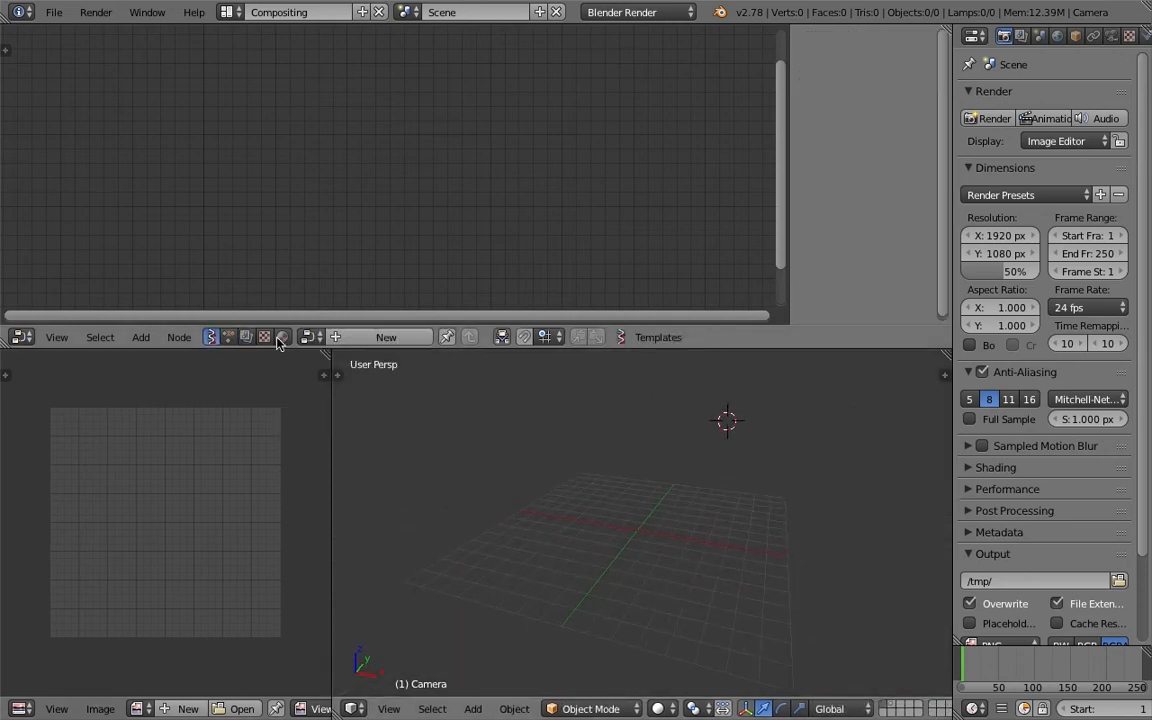
{"action": "left_click", "coordinate": [368, 337]}
{"action": "middle_click_drag", "start_coordinate": [596, 476], "coordinate": [589, 470]}
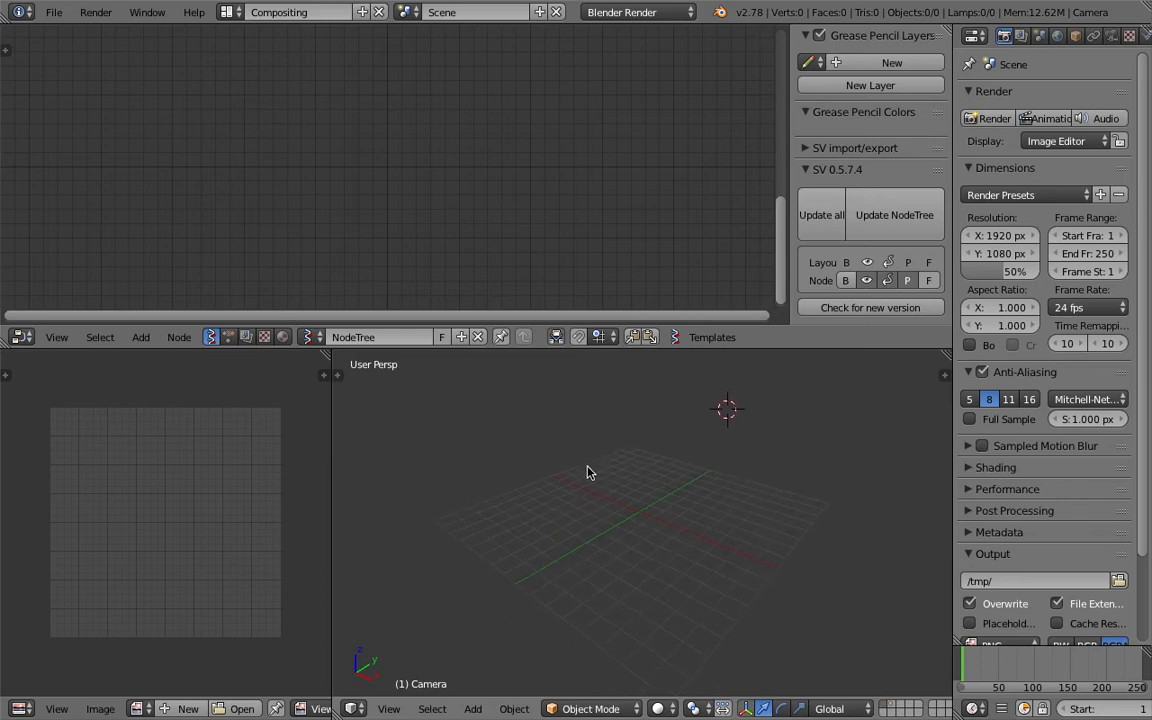
Add a Plane node to the node tree by searching for plane.
{"action": "key", "text": "shift+a"}
{"action": "left_click", "coordinate": [321, 171]}
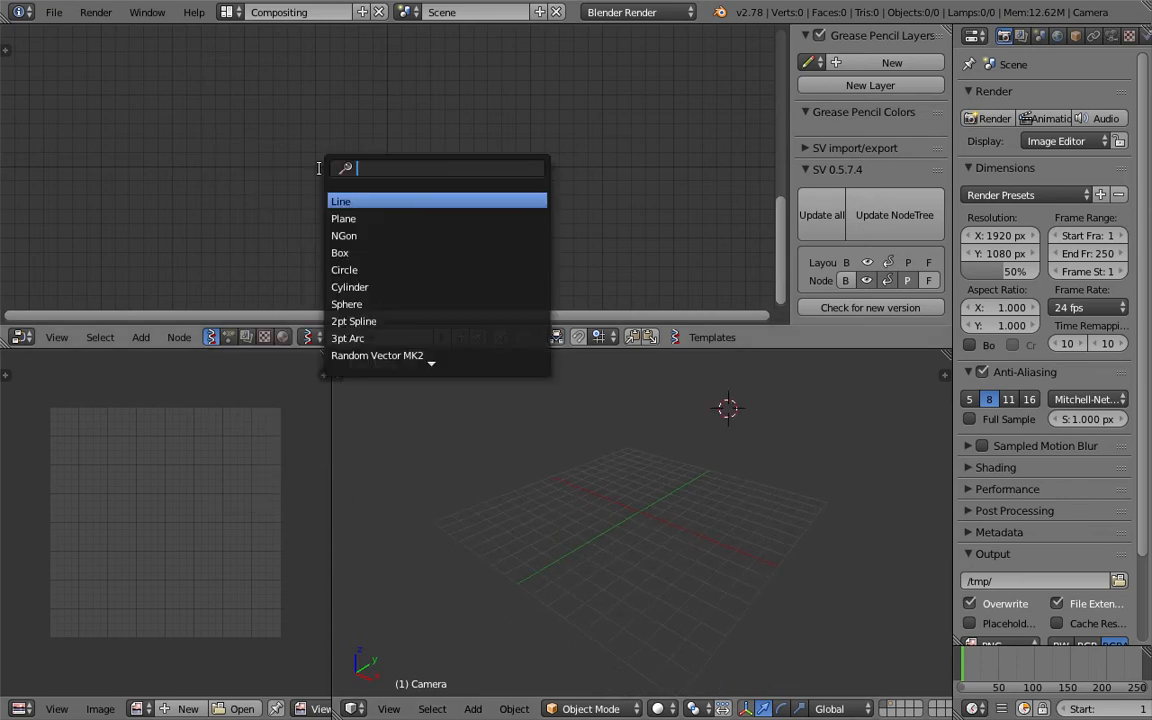
{"action": "type", "text": "plane"}
{"action": "key", "text": "Return"}
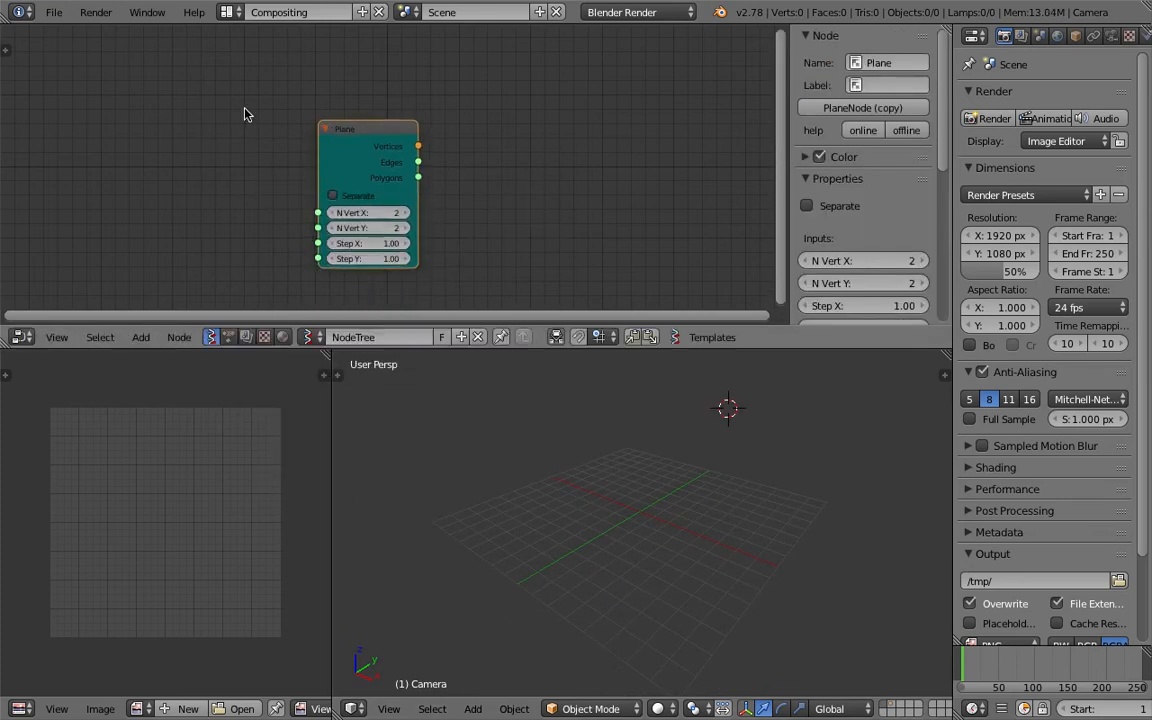
{"action": "left_click", "coordinate": [321, 118]}
Save the file to the Desktop as ansv_point_attribute_trigger_001.blend.
{"action": "key", "text": "ctrl+s"}
{"action": "left_click", "coordinate": [265, 86]}
{"action": "type", "text": "sv_point_attribute_trigger.blend"}
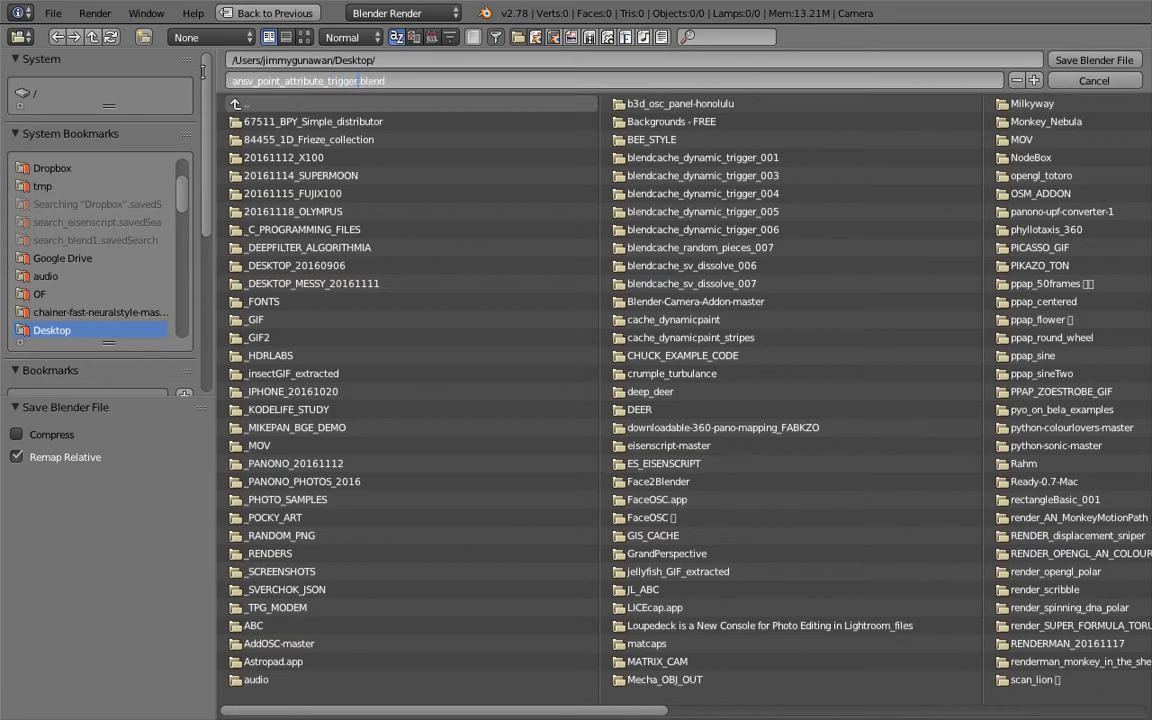
{"action": "key", "text": "Return"}
{"action": "left_click", "coordinate": [1094, 60]}
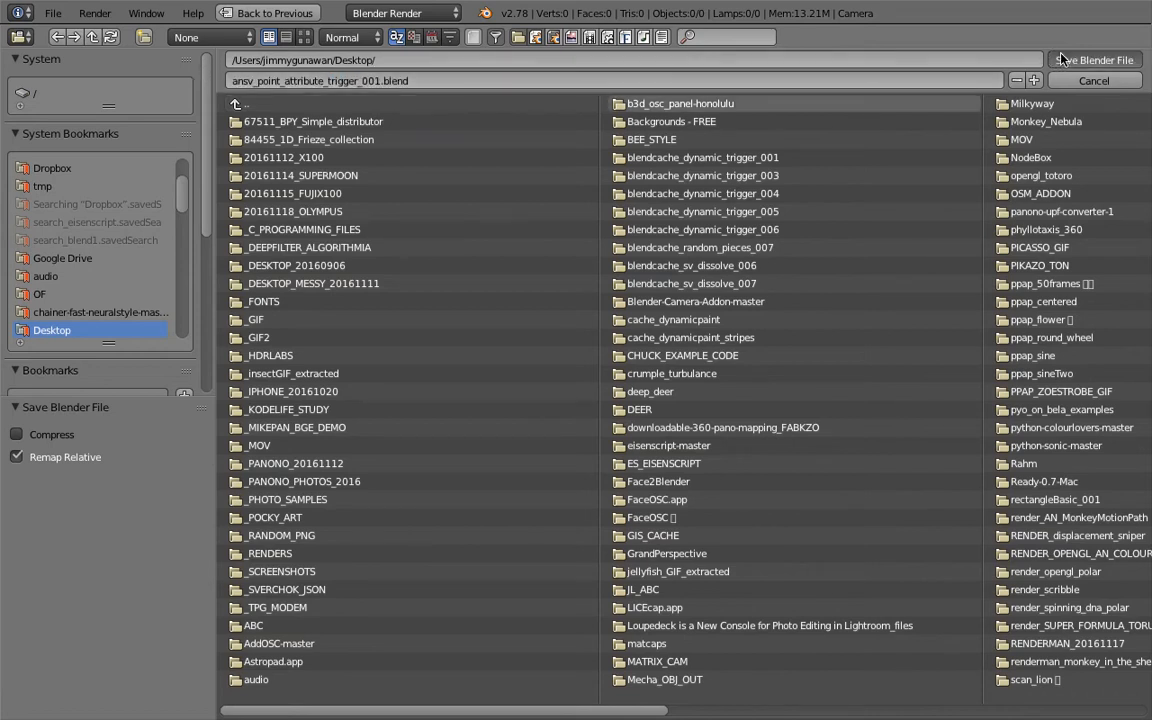
Add a Viewer Draw node and connect the Plane node's Vertices output to its vertices input.
{"action": "left_click_drag", "start_coordinate": [386, 127], "coordinate": [296, 95]}
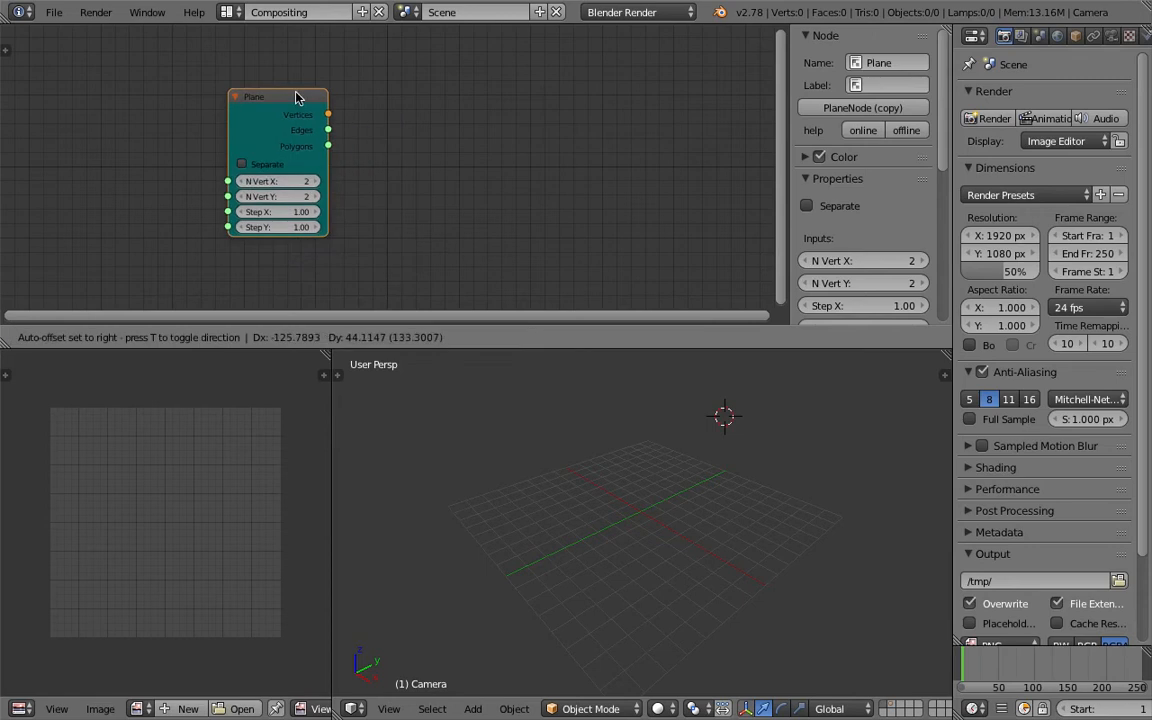
{"action": "key", "text": "shift+a"}
{"action": "left_click", "coordinate": [434, 123]}
{"action": "type", "text": "view"}
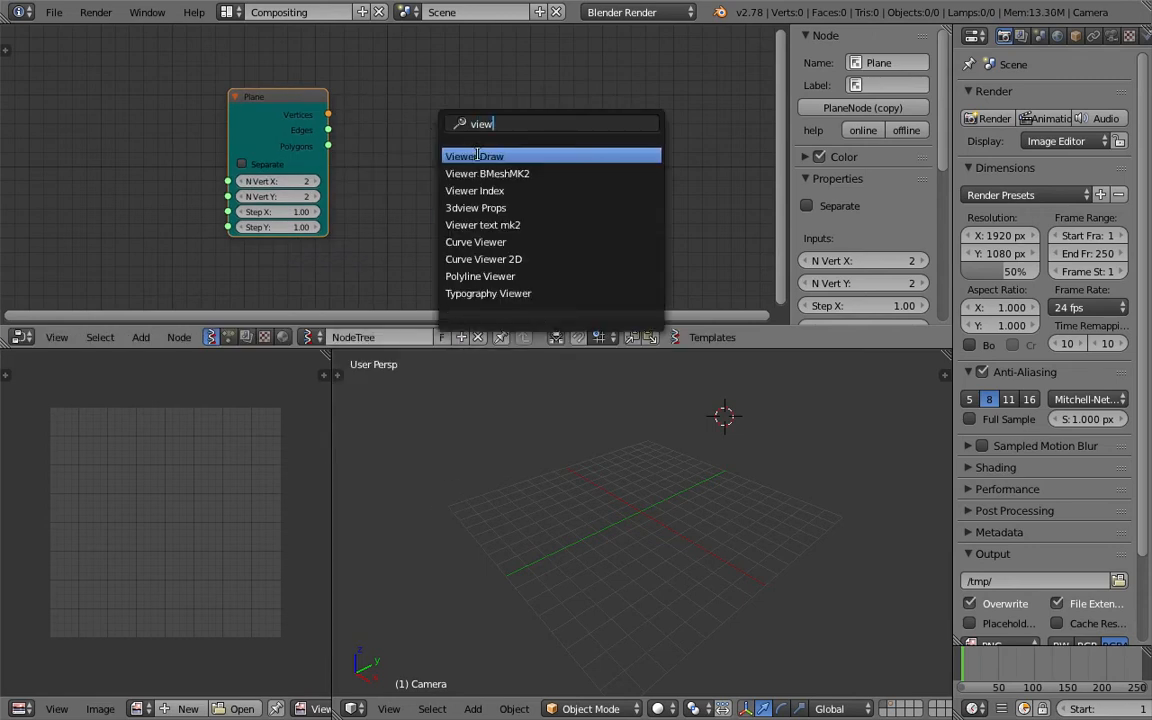
{"action": "left_click", "coordinate": [476, 156]}
{"action": "left_click", "coordinate": [480, 117]}
{"action": "left_click_drag", "start_coordinate": [328, 114], "coordinate": [537, 203]}
{"action": "left_click_drag", "start_coordinate": [593, 348], "coordinate": [593, 377]}
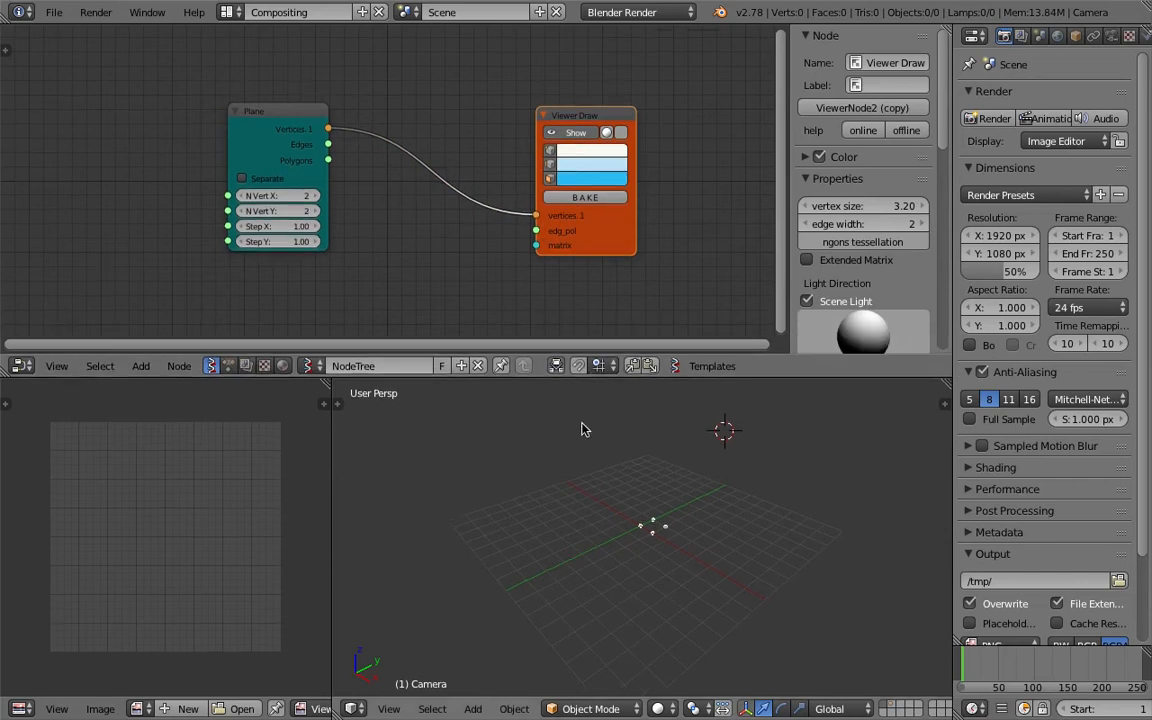
Set the Plane node's N Vert X and N Vert Y to 5.
{"action": "left_click_drag", "start_coordinate": [272, 195], "coordinate": [316, 211]}
{"action": "middle_click_drag", "start_coordinate": [612, 455], "coordinate": [578, 511]}
{"action": "scroll", "coordinate": [580, 490], "scroll_direction": "up", "scroll_amount": 4}
{"action": "left_click_drag", "start_coordinate": [620, 383], "coordinate": [620, 279]}
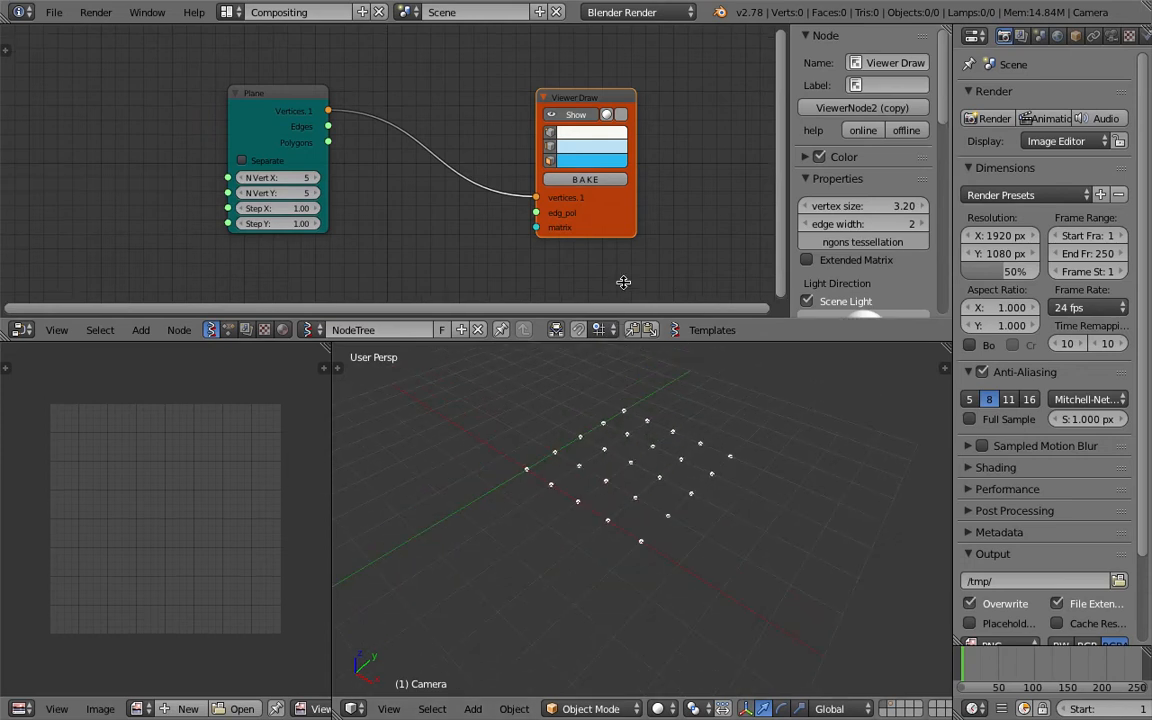
Reposition the Plane and Viewer Draw nodes in the node editor and save the file.
{"action": "middle_click_drag", "start_coordinate": [662, 402], "coordinate": [594, 466]}
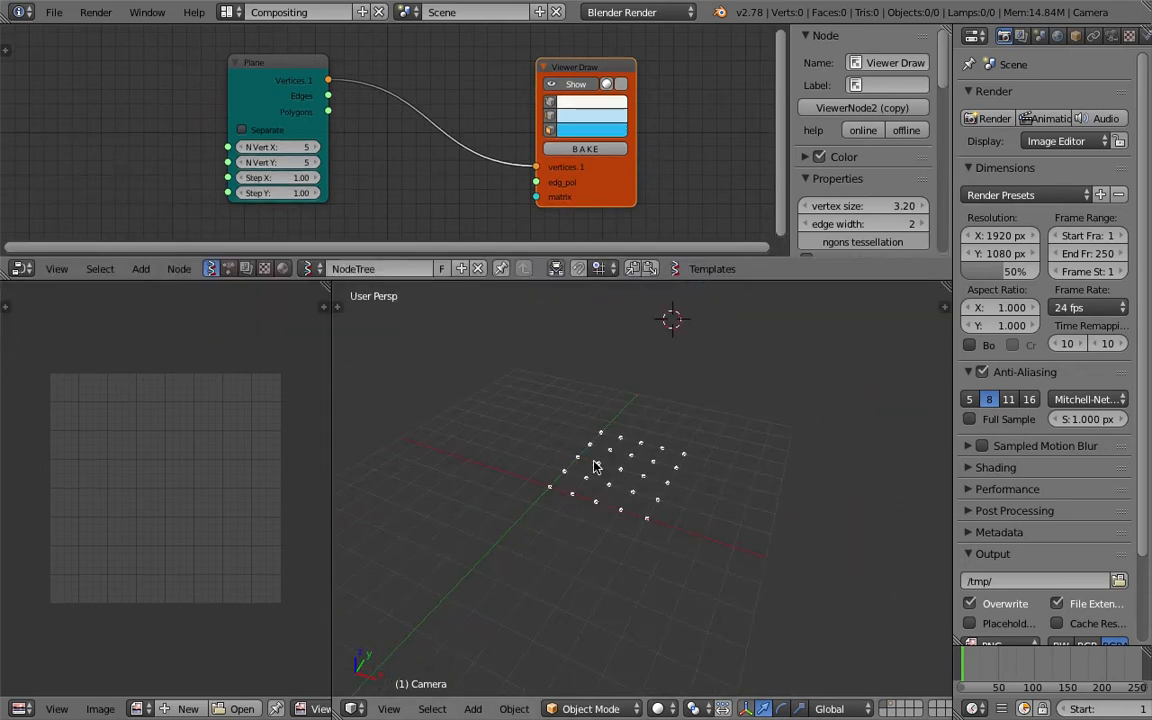
{"action": "middle_click_drag", "start_coordinate": [695, 384], "coordinate": [588, 504]}
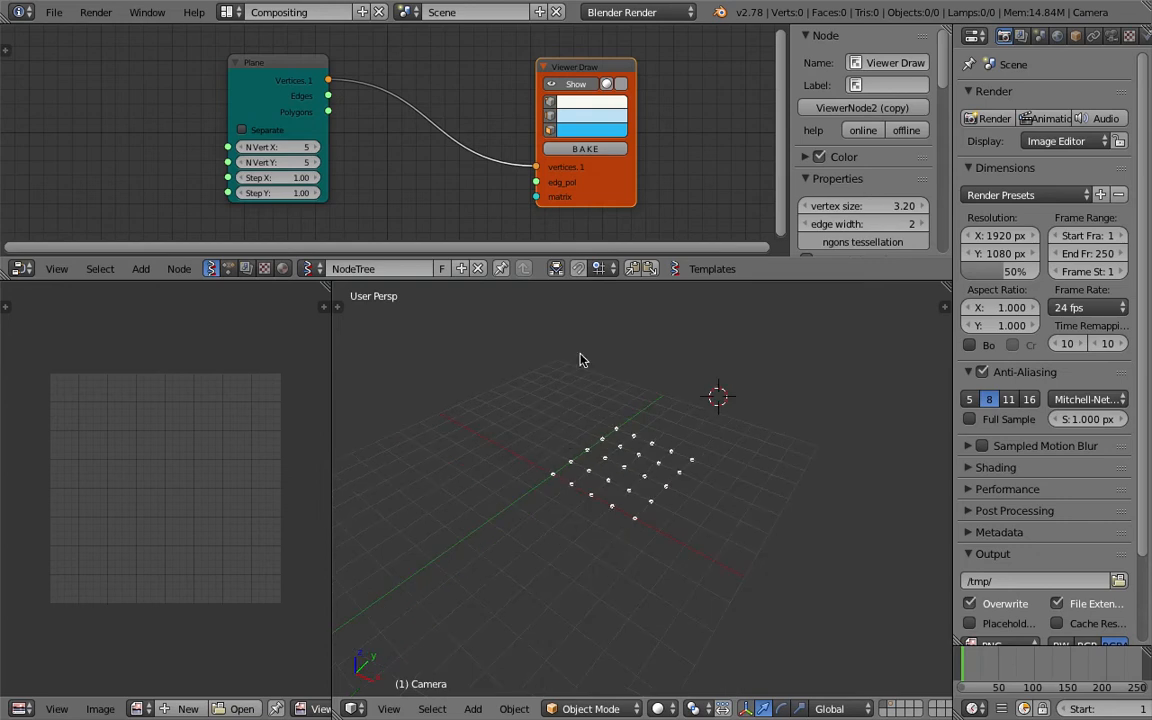
{"action": "left_click_drag", "start_coordinate": [639, 291], "coordinate": [630, 392]}
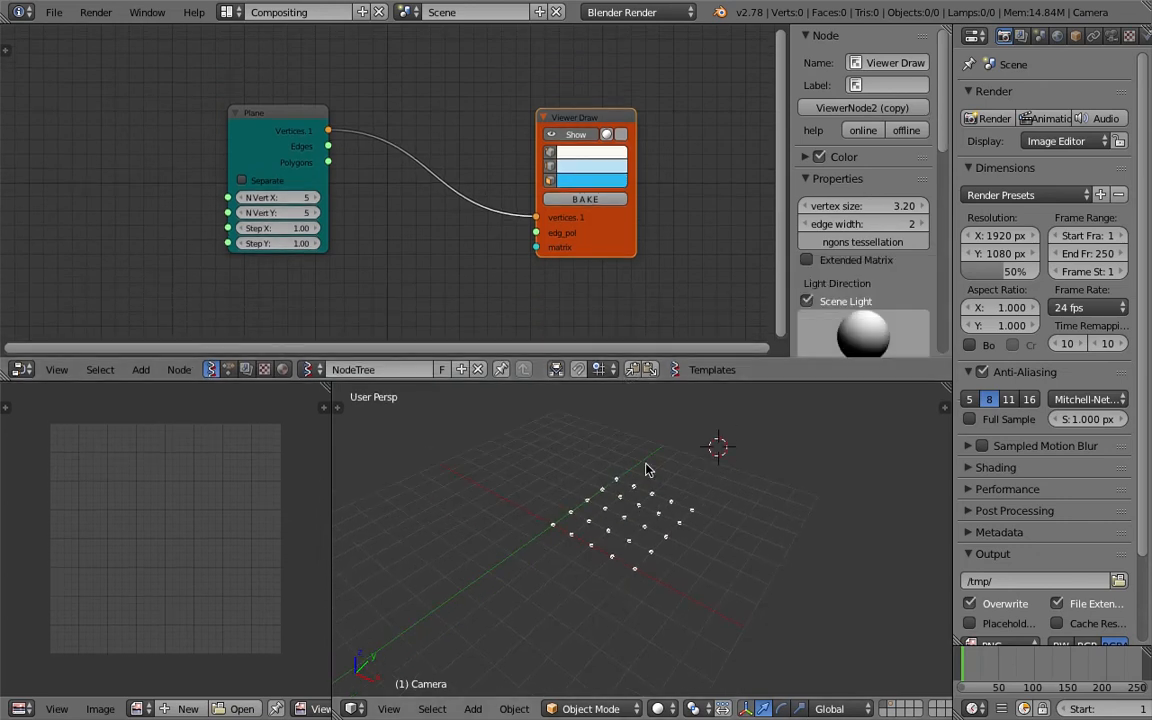
{"action": "left_click_drag", "start_coordinate": [318, 113], "coordinate": [373, 161]}
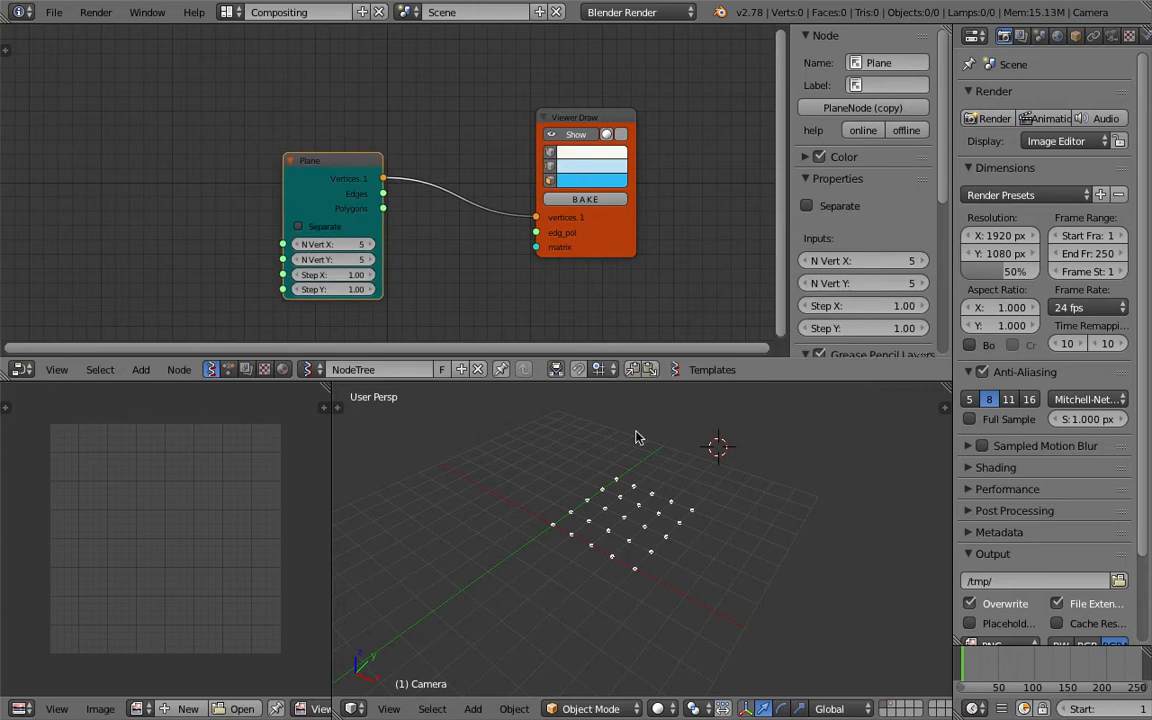
{"action": "middle_click_drag", "start_coordinate": [613, 544], "coordinate": [667, 528]}
{"action": "left_click_drag", "start_coordinate": [625, 237], "coordinate": [675, 217]}
{"action": "left_click_drag", "start_coordinate": [728, 381], "coordinate": [725, 507]}
{"action": "middle_click_drag", "start_coordinate": [476, 309], "coordinate": [485, 299]}
{"action": "key", "text": "ctrl+s"}
{"action": "left_click", "coordinate": [485, 302]}
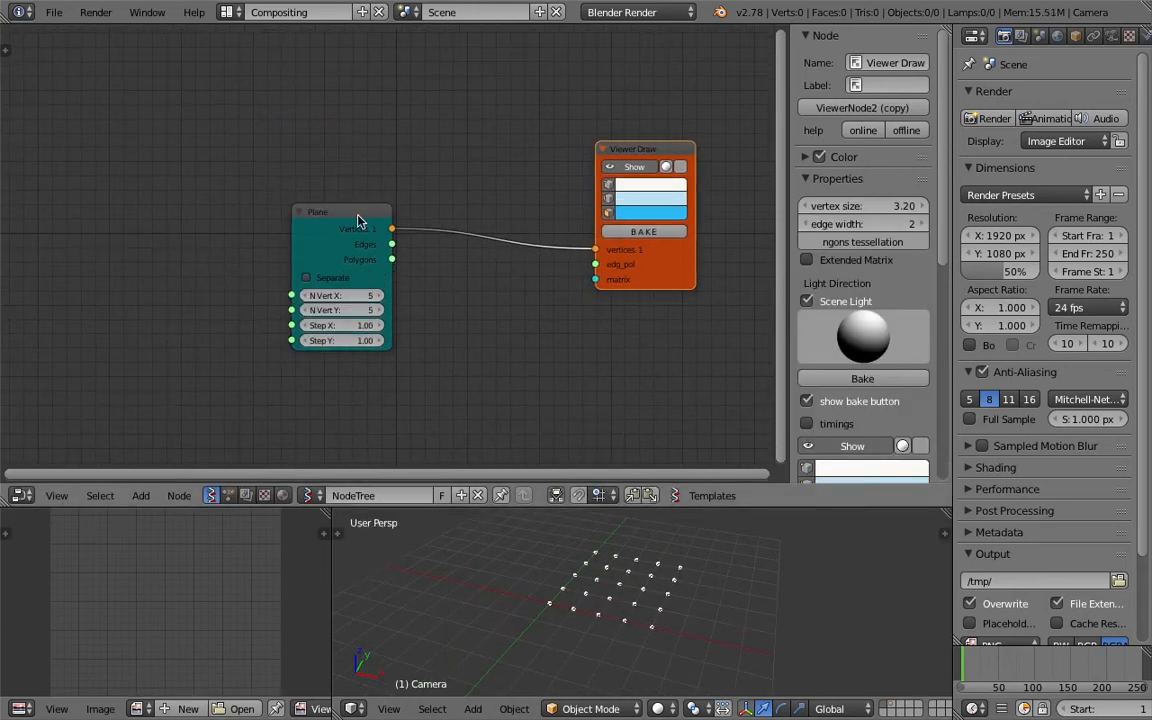
Add a Box node above the Plane node by searching for box, and save the file.
{"action": "left_click_drag", "start_coordinate": [358, 214], "coordinate": [425, 267]}
{"action": "key", "text": "shift+a"}
{"action": "left_click", "coordinate": [291, 153]}
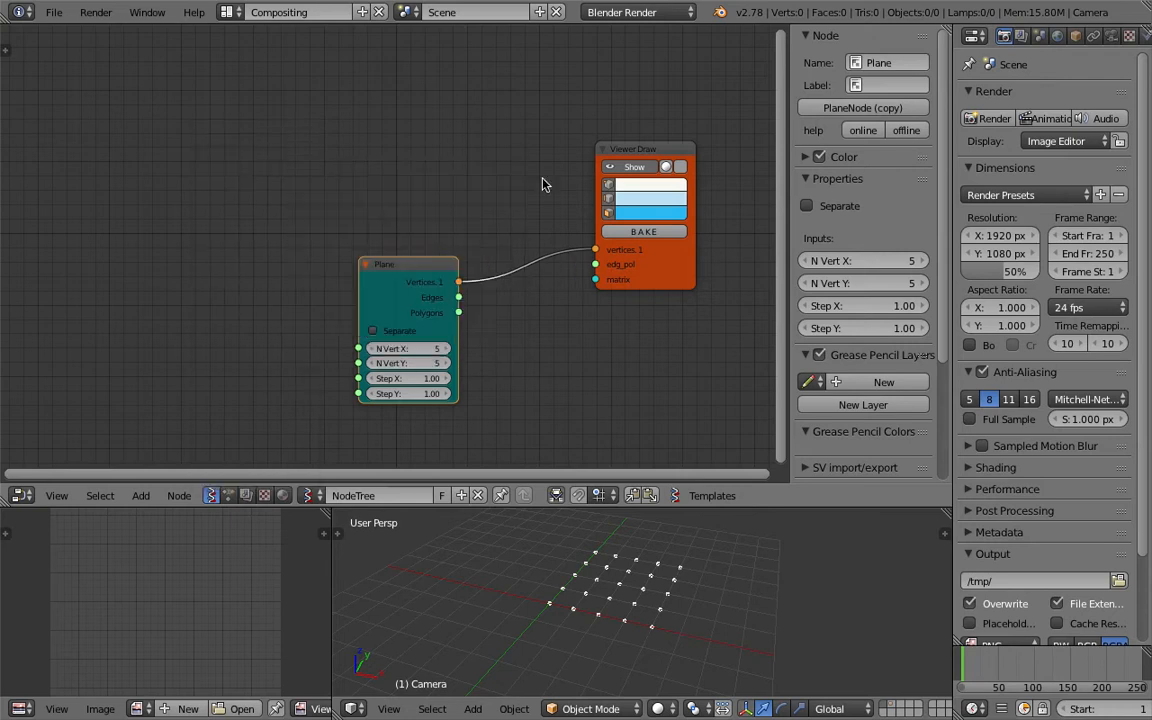
{"action": "key", "text": "ctrl+s"}
{"action": "left_click_drag", "start_coordinate": [671, 268], "coordinate": [663, 261]}
{"action": "left_click_drag", "start_coordinate": [428, 264], "coordinate": [353, 232]}
{"action": "middle_click_drag", "start_coordinate": [395, 101], "coordinate": [437, 226]}
{"action": "key", "text": "shift+a"}
{"action": "left_click", "coordinate": [347, 155]}
{"action": "type", "text": "box"}
{"action": "key", "text": "Return"}
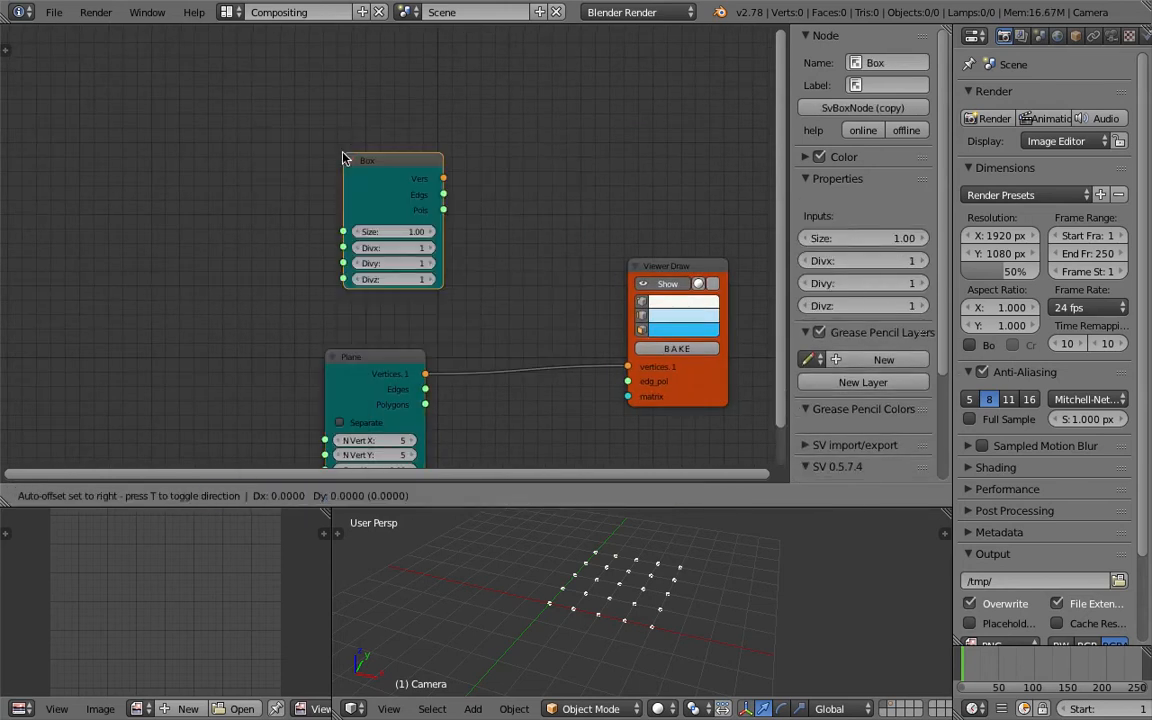
{"action": "left_click", "coordinate": [247, 135]}
{"action": "key", "text": "ctrl+s"}
{"action": "left_click", "coordinate": [247, 135]}
{"action": "left_click", "coordinate": [686, 267]}
{"action": "key", "text": "shift+d"}
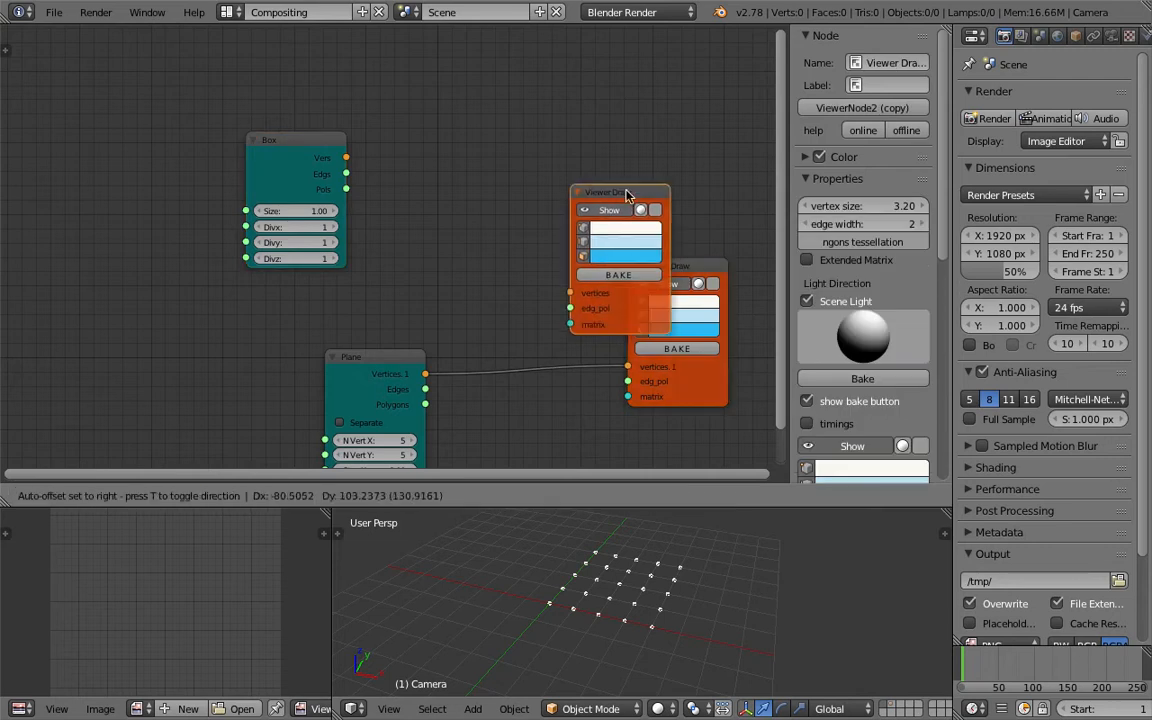
{"action": "left_click", "coordinate": [598, 100]}
{"action": "key", "text": "x"}
Add a Viewer BMesh MK2 node by searching for bm and set its group name to BOX.
{"action": "key", "text": "shift+a"}
{"action": "left_click", "coordinate": [568, 110]}
{"action": "type", "text": "bm"}
{"action": "key", "text": "Return"}
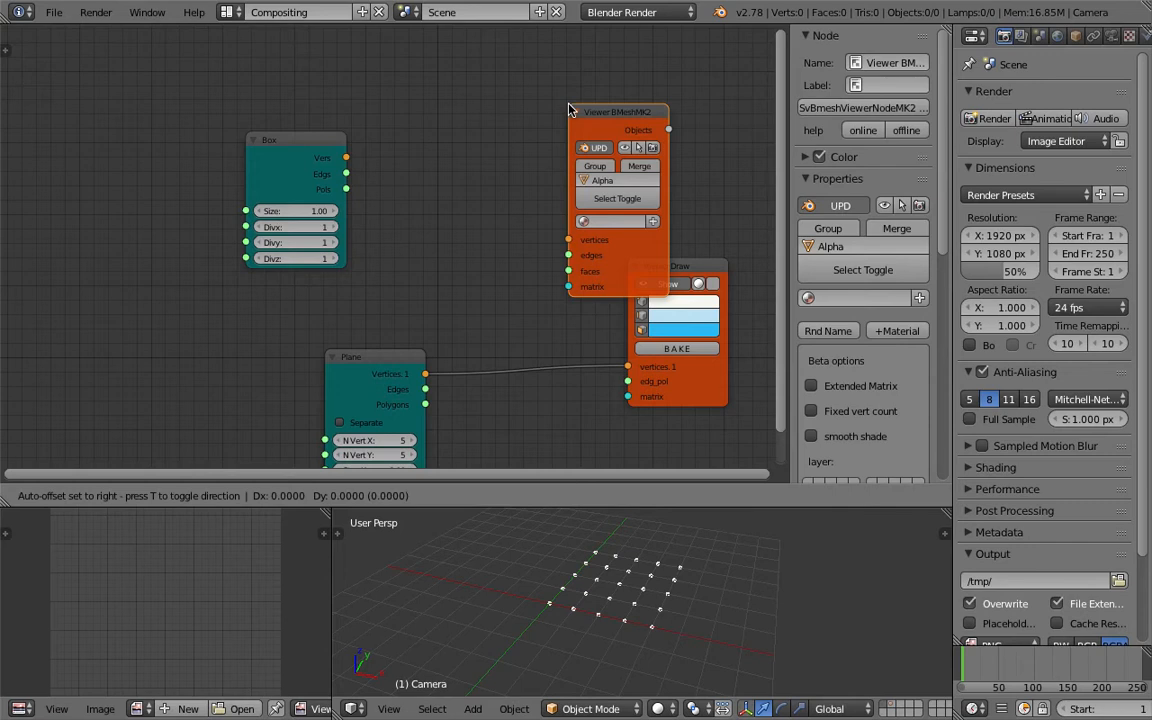
{"action": "left_click", "coordinate": [452, 44]}
{"action": "scroll", "coordinate": [510, 132], "scroll_direction": "up", "scroll_amount": 1}
{"action": "middle_click_drag", "start_coordinate": [511, 128], "coordinate": [508, 161]}
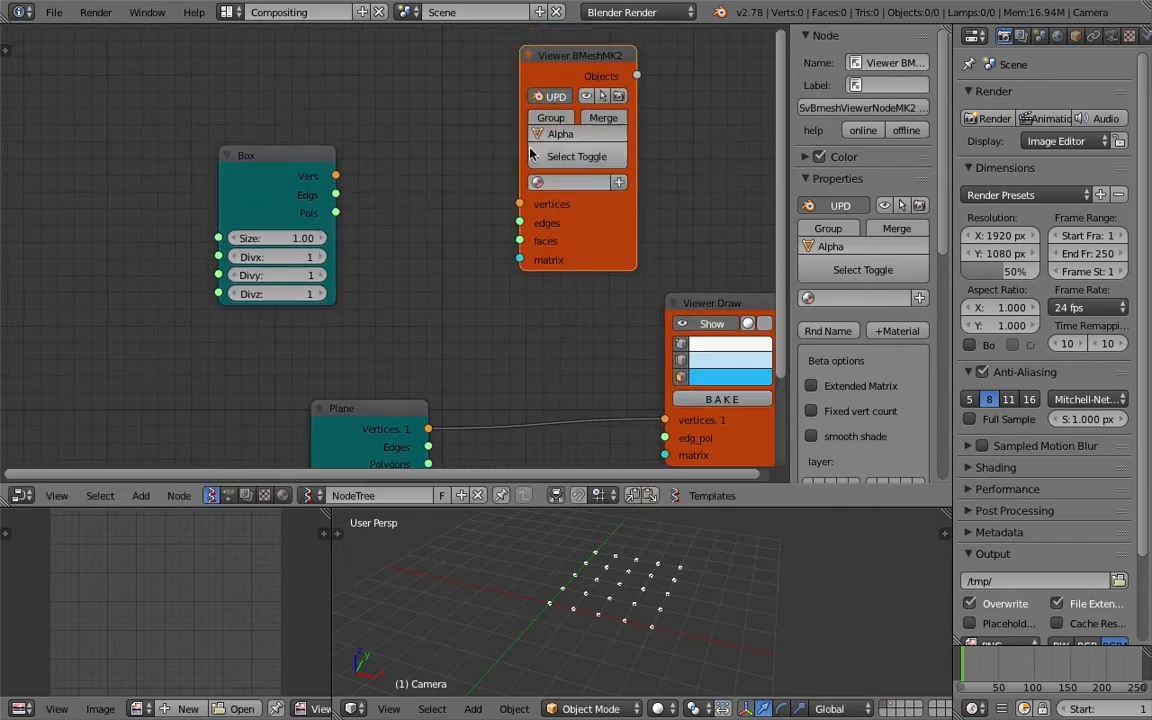
{"action": "left_click", "coordinate": [582, 135]}
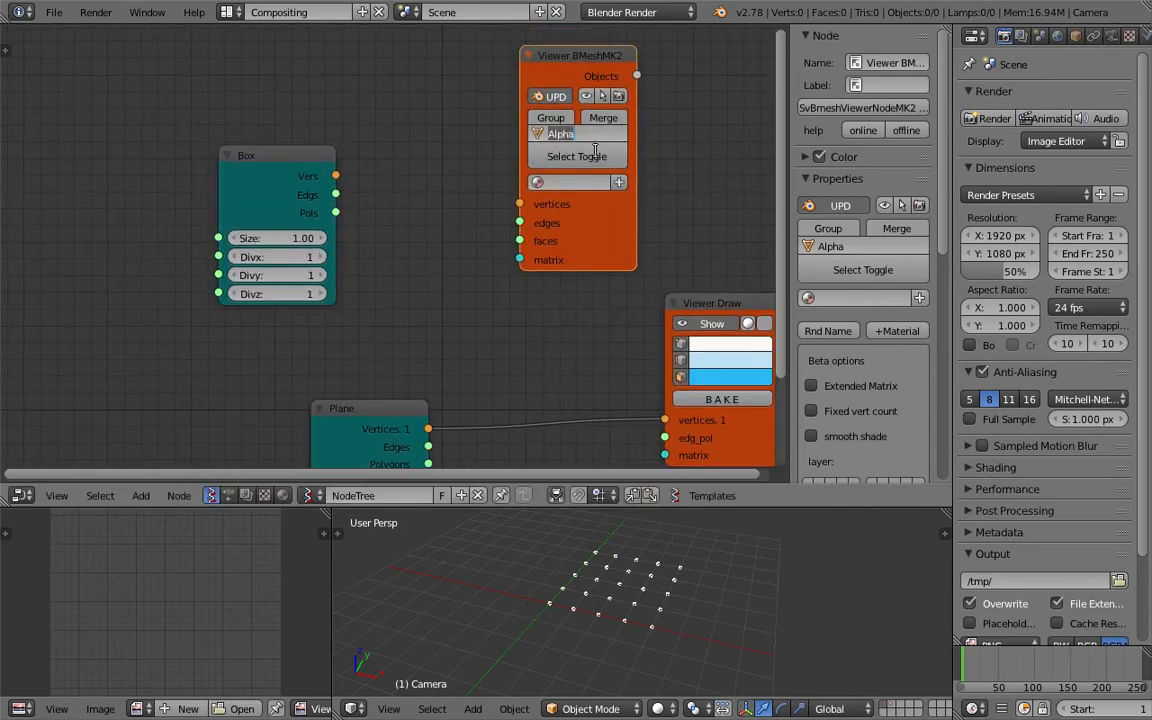
{"action": "type", "text": "BOX"}
{"action": "key", "text": "Return"}
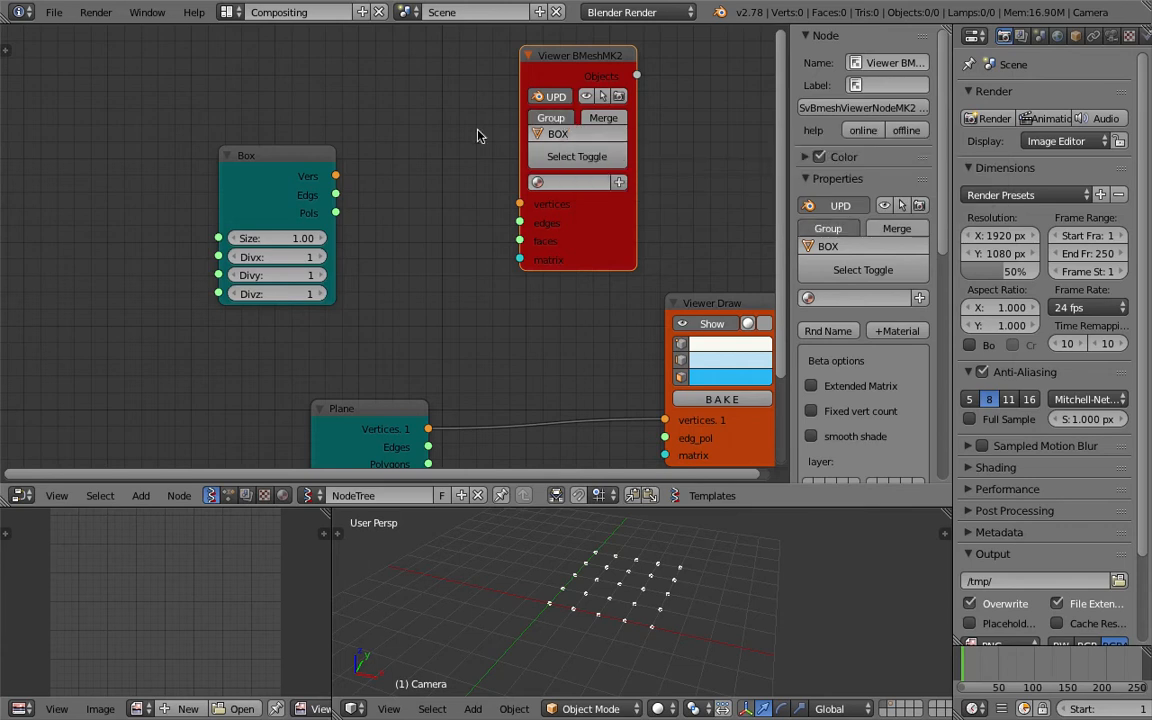
Connect the Box node's Vers and Pols outputs to the BMesh viewer's vertices and faces inputs.
{"action": "middle_click_drag", "start_coordinate": [464, 135], "coordinate": [463, 120]}
{"action": "left_click_drag", "start_coordinate": [337, 162], "coordinate": [436, 176]}
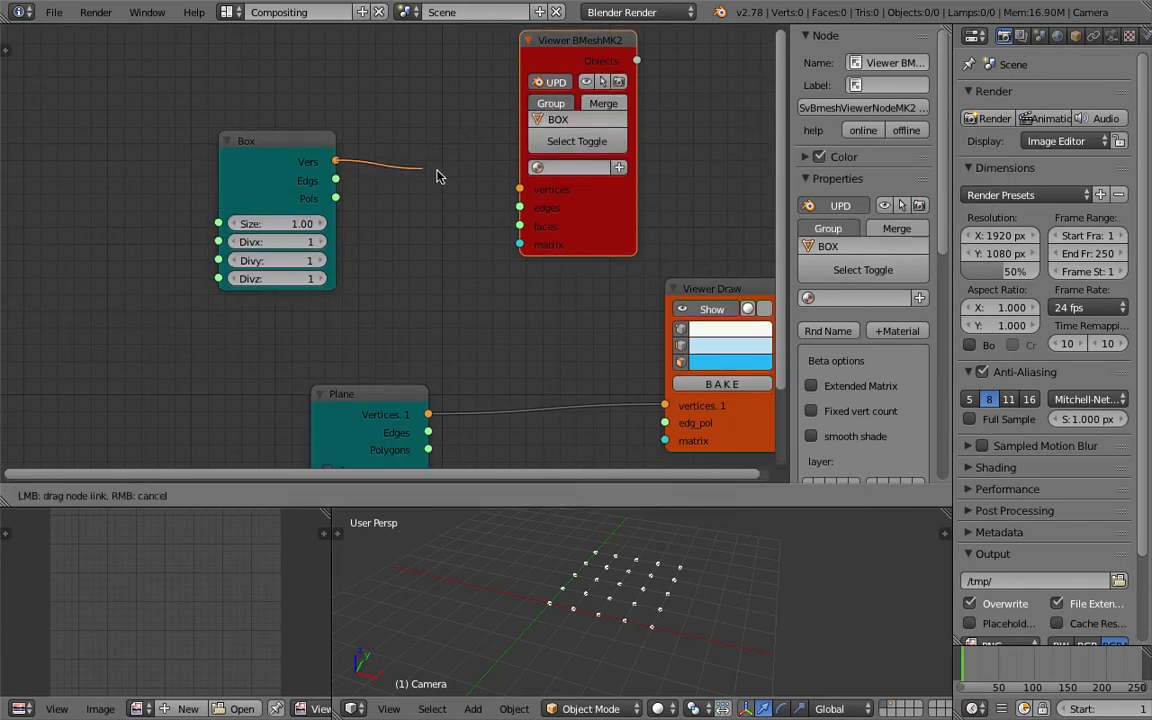
{"action": "left_click_drag", "start_coordinate": [513, 188], "coordinate": [519, 189]}
{"action": "left_click_drag", "start_coordinate": [336, 197], "coordinate": [513, 225]}
{"action": "middle_click_drag", "start_coordinate": [440, 241], "coordinate": [454, 151]}
{"action": "left_click_drag", "start_coordinate": [401, 322], "coordinate": [324, 329]}
{"action": "middle_click_drag", "start_coordinate": [404, 276], "coordinate": [415, 219]}
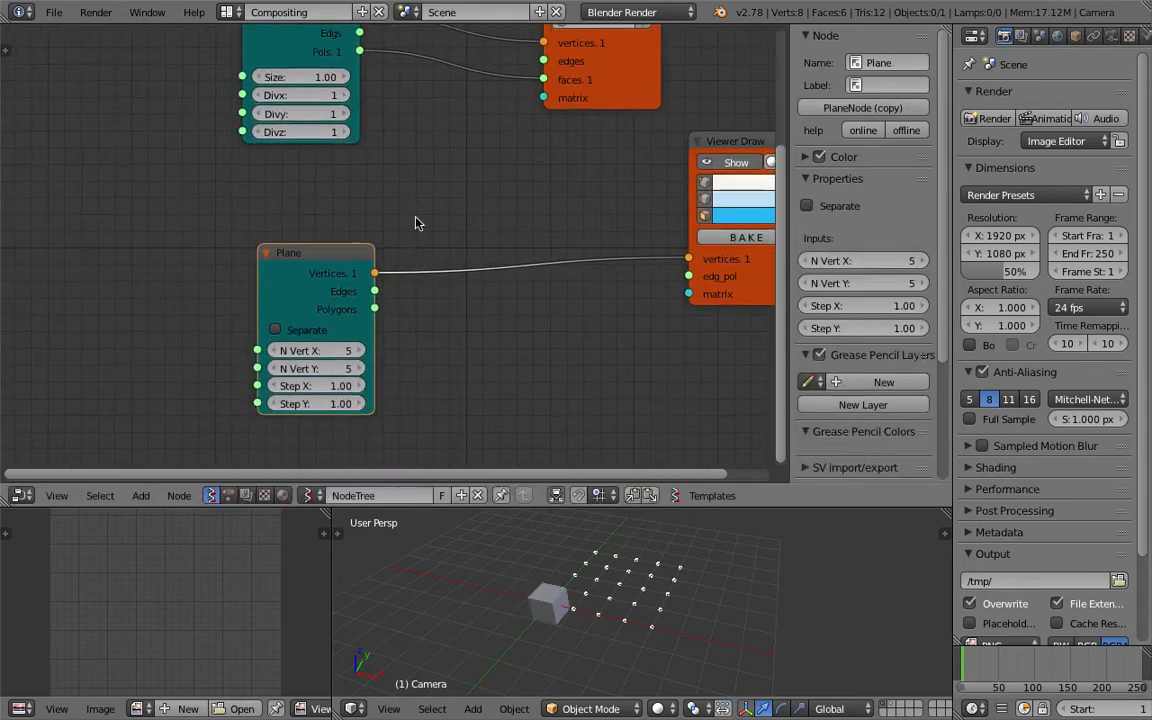
{"action": "middle_click_drag", "start_coordinate": [477, 172], "coordinate": [455, 225]}
{"action": "left_click", "coordinate": [598, 148]}
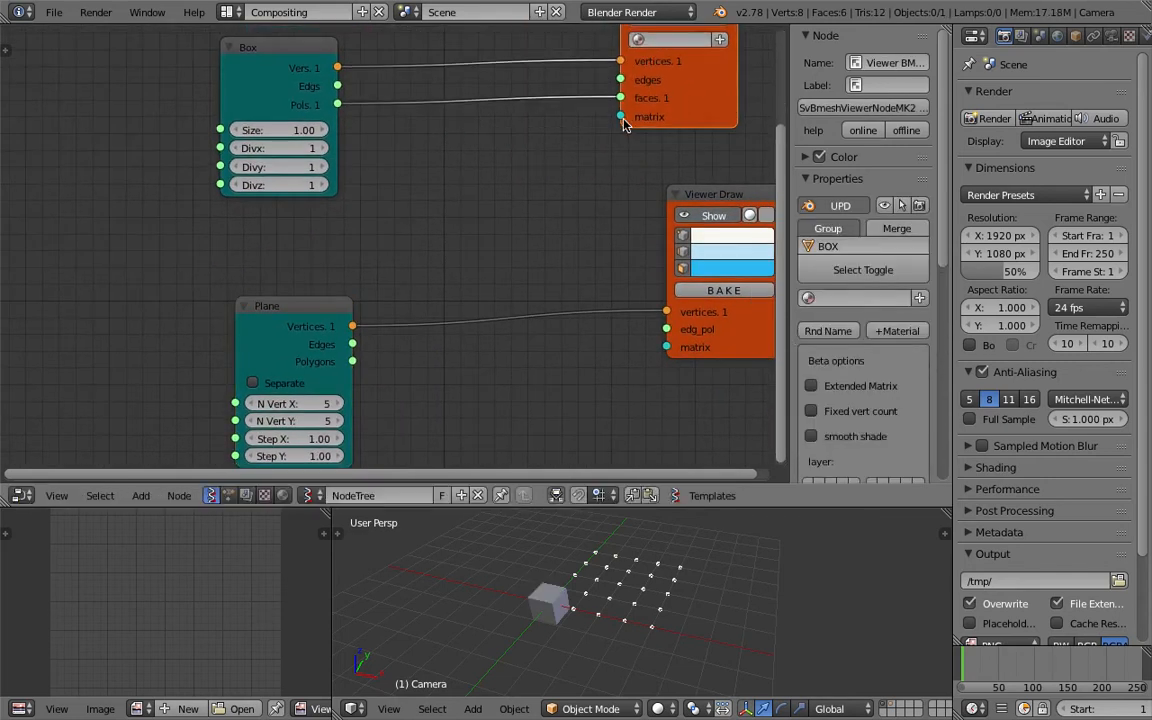
{"action": "left_click_drag", "start_coordinate": [290, 61], "coordinate": [244, 34]}
{"action": "left_click_drag", "start_coordinate": [290, 306], "coordinate": [192, 318]}
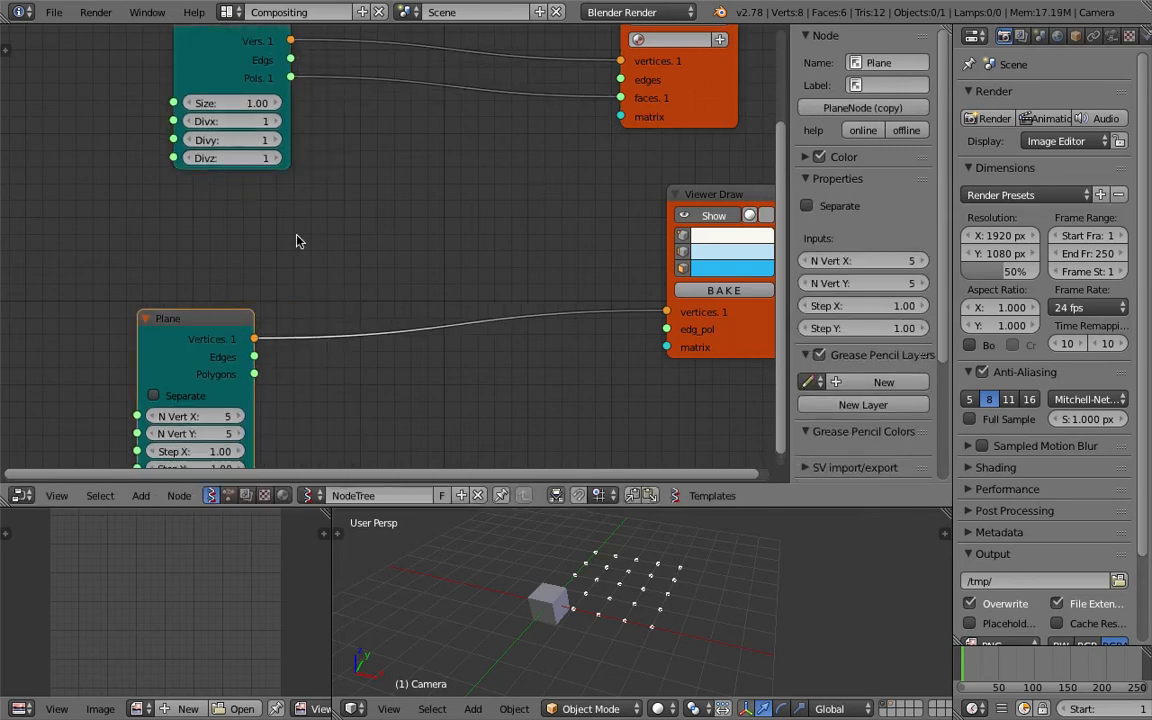
Add a Matrix in node, feeding the Plane's Vertices into its Location and its Matrix into the BMesh viewer's matrix.
{"action": "key", "text": "alt+space"}
{"action": "type", "text": "matrix i"}
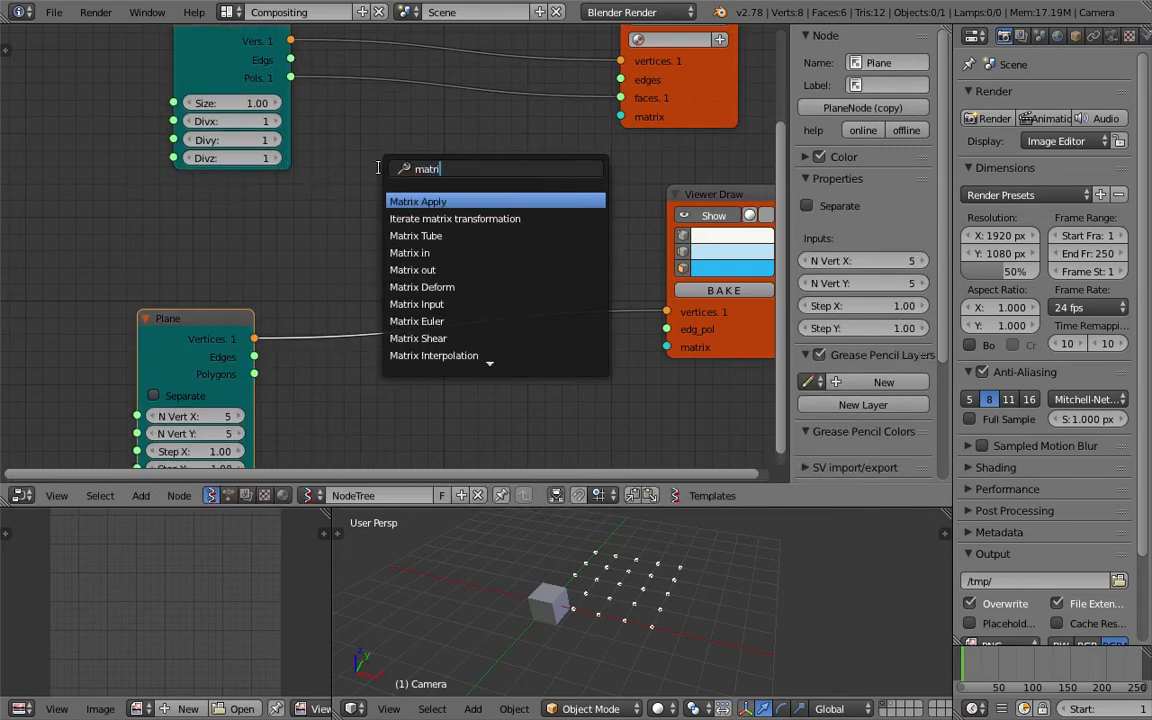
{"action": "key", "text": "Return"}
{"action": "left_click", "coordinate": [452, 140]}
{"action": "left_click_drag", "start_coordinate": [568, 170], "coordinate": [567, 175]}
{"action": "left_click_drag", "start_coordinate": [622, 119], "coordinate": [622, 117]}
{"action": "left_click_drag", "start_coordinate": [451, 187], "coordinate": [254, 339]}
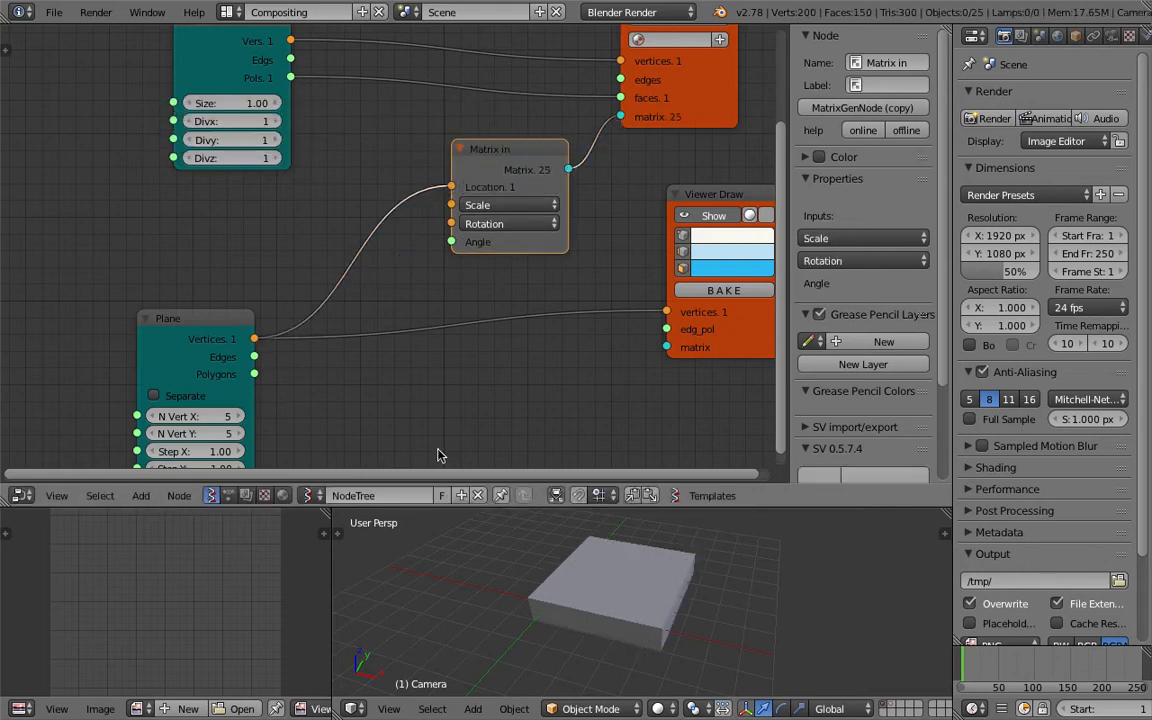
Switch the 3D viewport to wireframe display and save the file.
{"action": "right_click", "coordinate": [663, 617]}
{"action": "key", "text": "z"}
{"action": "middle_click_drag", "start_coordinate": [686, 617], "coordinate": [733, 521]}
{"action": "left_click_drag", "start_coordinate": [741, 507], "coordinate": [746, 381]}
{"action": "middle_click_drag", "start_coordinate": [752, 527], "coordinate": [738, 510]}
{"action": "middle_click_drag", "start_coordinate": [453, 131], "coordinate": [457, 178]}
{"action": "key", "text": "ctrl+s"}
{"action": "left_click", "coordinate": [457, 180]}
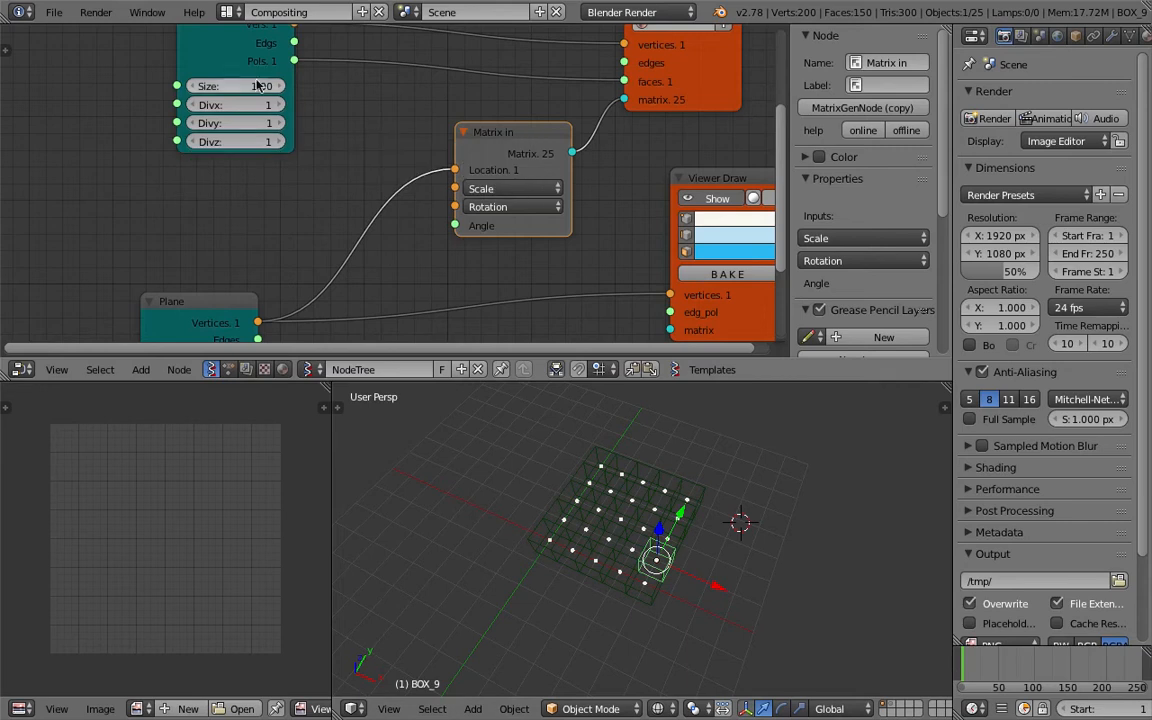
Set the Box node's Size to 0.73 and switch the viewport back to solid display.
{"action": "left_click_drag", "start_coordinate": [272, 88], "coordinate": [258, 90]}
{"action": "middle_click_drag", "start_coordinate": [650, 440], "coordinate": [662, 447]}
{"action": "key", "text": "z"}
{"action": "key", "text": "z"}
{"action": "key", "text": "z"}
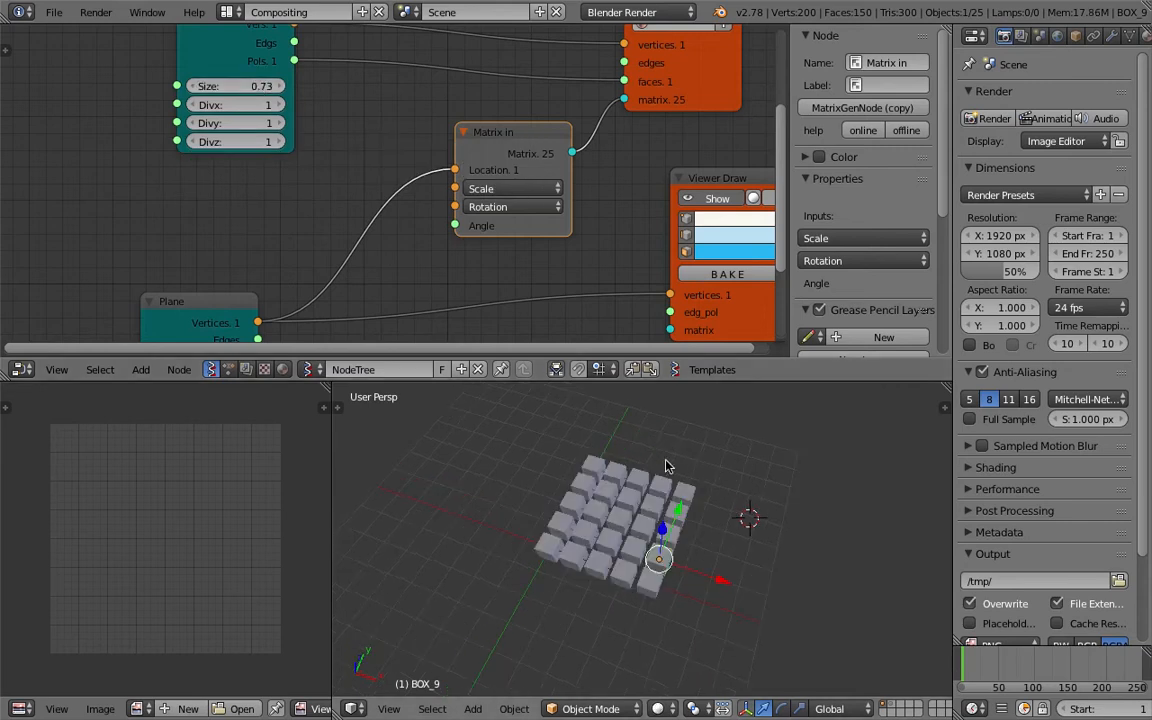
{"action": "middle_click_drag", "start_coordinate": [697, 507], "coordinate": [853, 488]}
{"action": "key", "text": "a"}
{"action": "key", "text": "a"}
{"action": "key", "text": "a"}
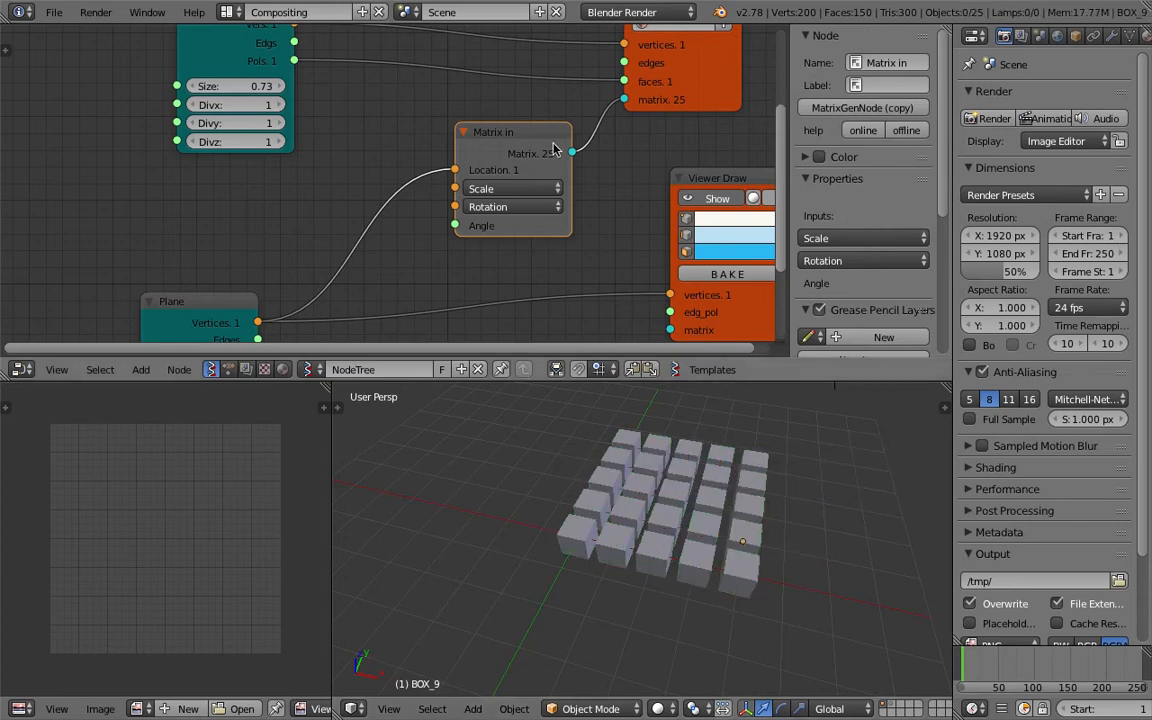
{"action": "scroll", "coordinate": [530, 253], "scroll_direction": "down", "scroll_amount": 2}
{"action": "scroll", "coordinate": [585, 63], "scroll_direction": "up", "scroll_amount": 2}
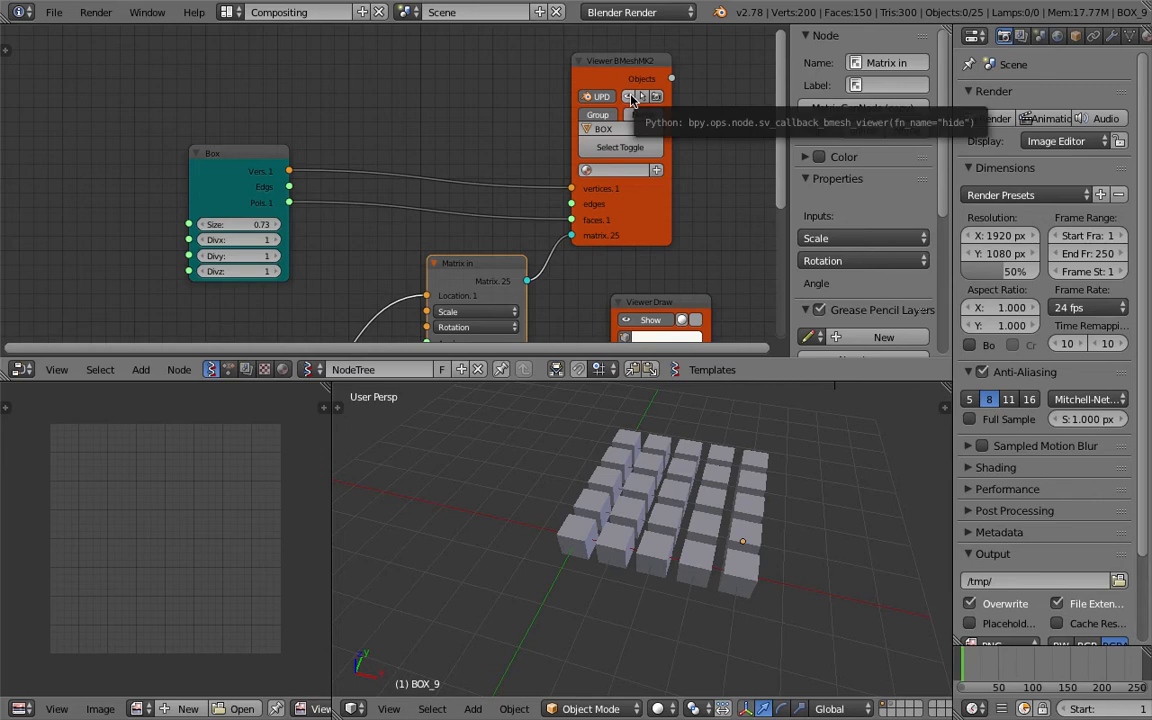
Turn off the BMesh viewer's update and select individual generated boxes in the viewport.
{"action": "left_click_drag", "start_coordinate": [617, 69], "coordinate": [638, 55]}
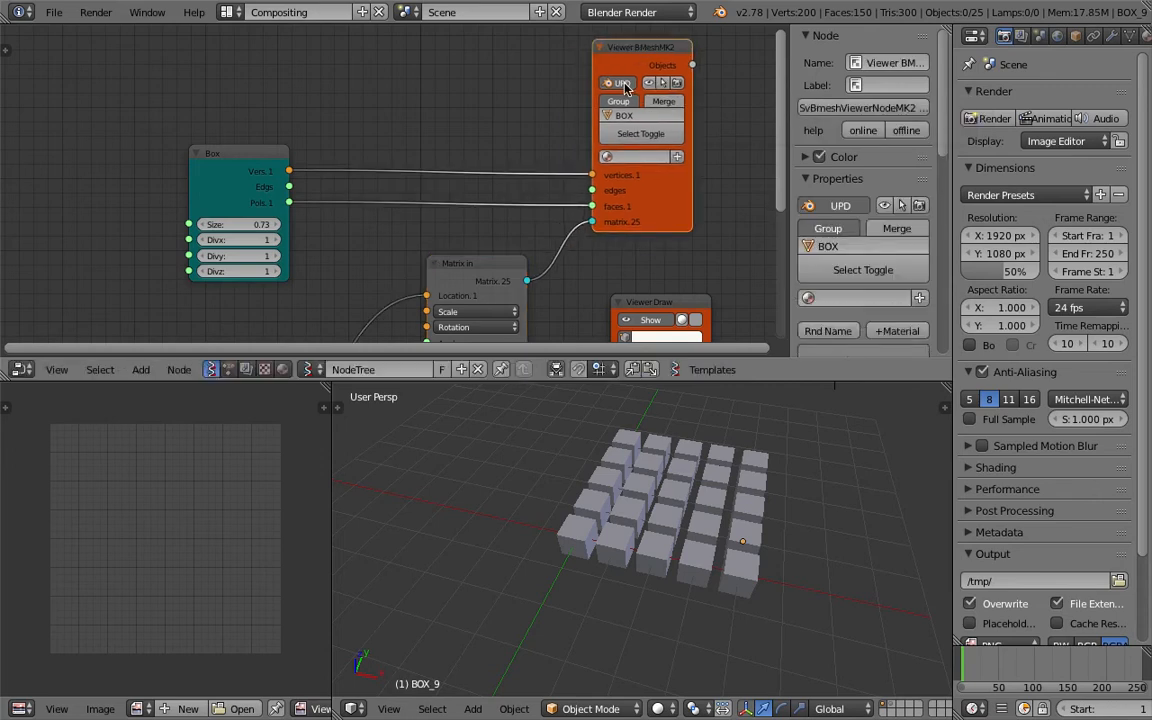
{"action": "left_click", "coordinate": [622, 84]}
{"action": "right_click", "coordinate": [740, 540]}
{"action": "right_click", "coordinate": [745, 506]}
{"action": "right_click", "coordinate": [708, 503]}
{"action": "right_click", "coordinate": [707, 482]}
{"action": "right_click", "coordinate": [680, 495]}
{"action": "right_click", "coordinate": [655, 465]}
{"action": "right_click", "coordinate": [627, 443]}
{"action": "right_click", "coordinate": [654, 449]}
{"action": "right_click", "coordinate": [667, 492]}
{"action": "right_click", "coordinate": [583, 532]}
{"action": "right_click", "coordinate": [653, 548]}
{"action": "right_click", "coordinate": [660, 520]}
{"action": "right_click", "coordinate": [737, 527]}
{"action": "right_click", "coordinate": [683, 483]}
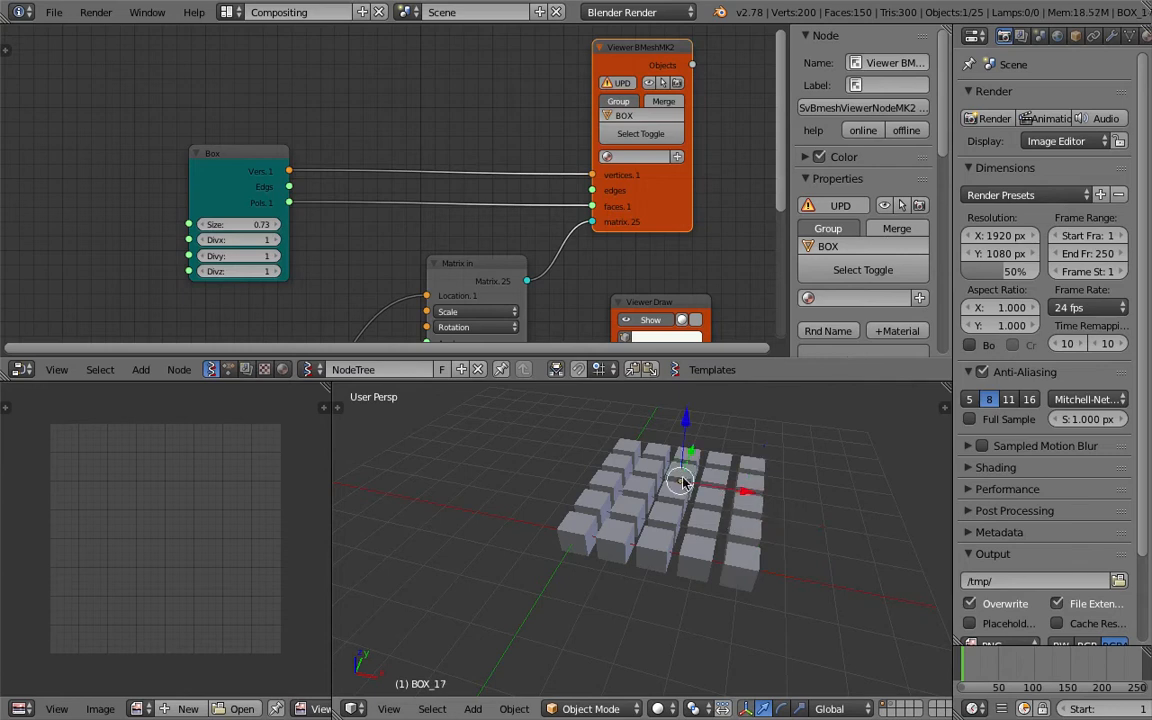
Show the selected box's object properties with its group, and save the file.
{"action": "middle_click_drag", "start_coordinate": [693, 490], "coordinate": [688, 491]}
{"action": "left_click", "coordinate": [1075, 37]}
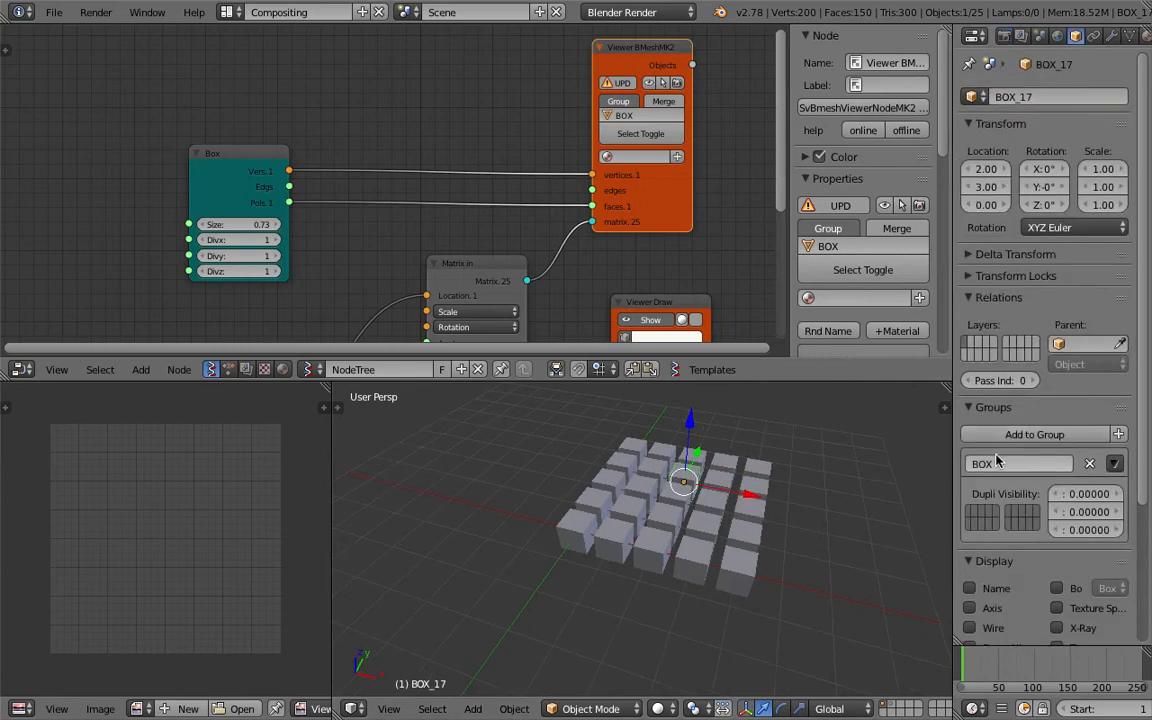
{"action": "middle_click_drag", "start_coordinate": [561, 112], "coordinate": [527, 101]}
{"action": "left_click", "coordinate": [54, 12]}
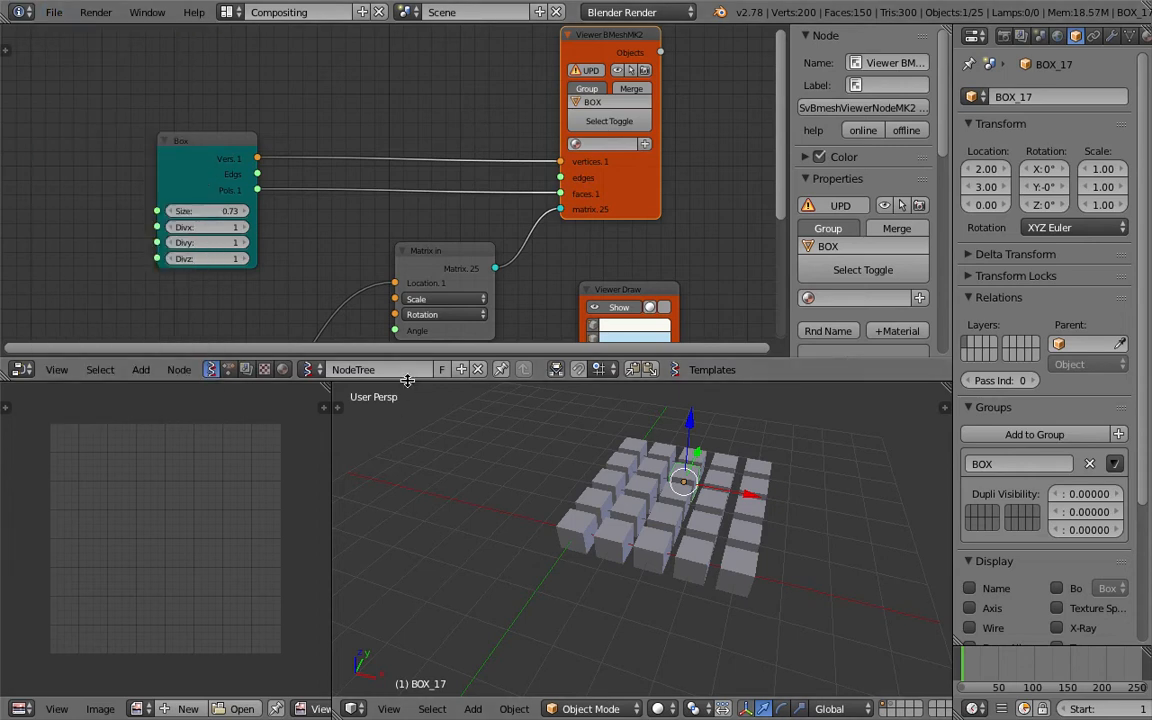
{"action": "left_click_drag", "start_coordinate": [414, 361], "coordinate": [416, 321]}
{"action": "middle_click_drag", "start_coordinate": [555, 405], "coordinate": [515, 398]}
{"action": "key", "text": "ctrl+s"}
{"action": "left_click", "coordinate": [512, 394]}
Switch the 3D viewport to wireframe display.
{"action": "scroll", "coordinate": [507, 160], "scroll_direction": "down", "scroll_amount": 2}
{"action": "middle_click_drag", "start_coordinate": [525, 271], "coordinate": [494, 131]}
{"action": "middle_click_drag", "start_coordinate": [660, 468], "coordinate": [668, 486]}
{"action": "key", "text": "z"}
{"action": "mouse_move", "coordinate": [736, 477]}
{"action": "middle_mouse_down"}
{"action": "mouse_move", "coordinate": [761, 475]}
{"action": "mouse_move", "coordinate": [700, 470]}
{"action": "middle_mouse_up"}
{"action": "left_click_drag", "start_coordinate": [673, 341], "coordinate": [666, 442]}
Delete the Viewer Draw node.
{"action": "middle_click_drag", "start_coordinate": [495, 258], "coordinate": [524, 308]}
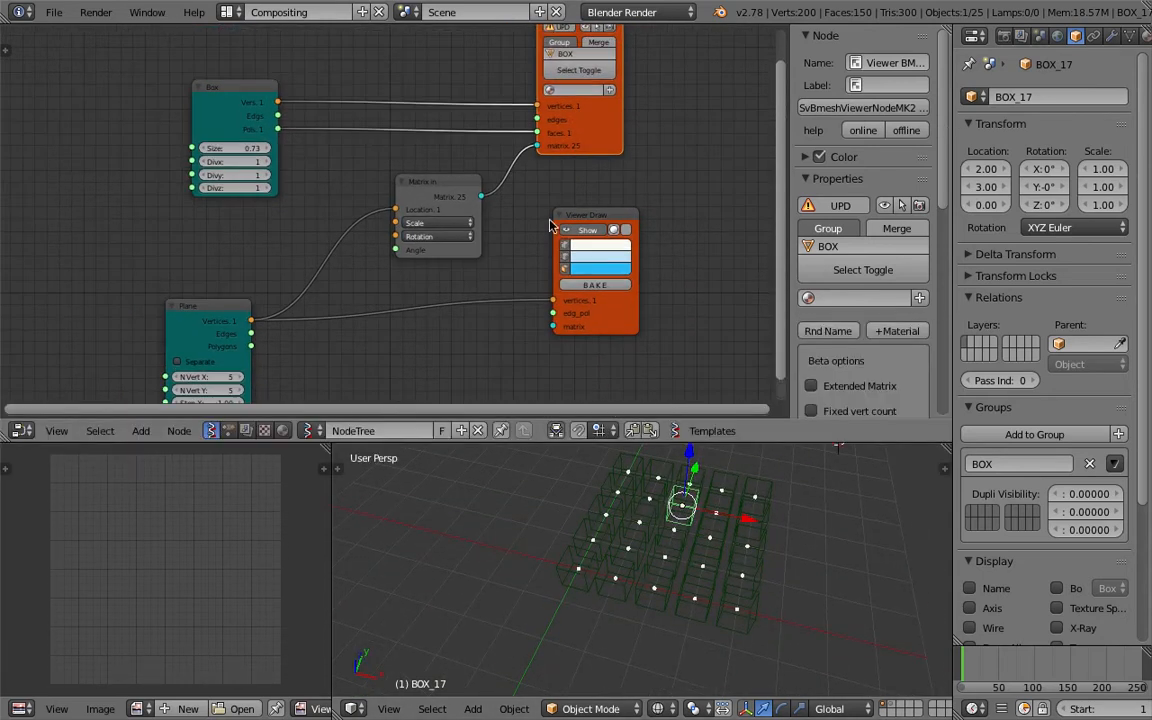
{"action": "left_click_drag", "start_coordinate": [578, 217], "coordinate": [611, 218]}
{"action": "middle_click_drag", "start_coordinate": [543, 246], "coordinate": [525, 198]}
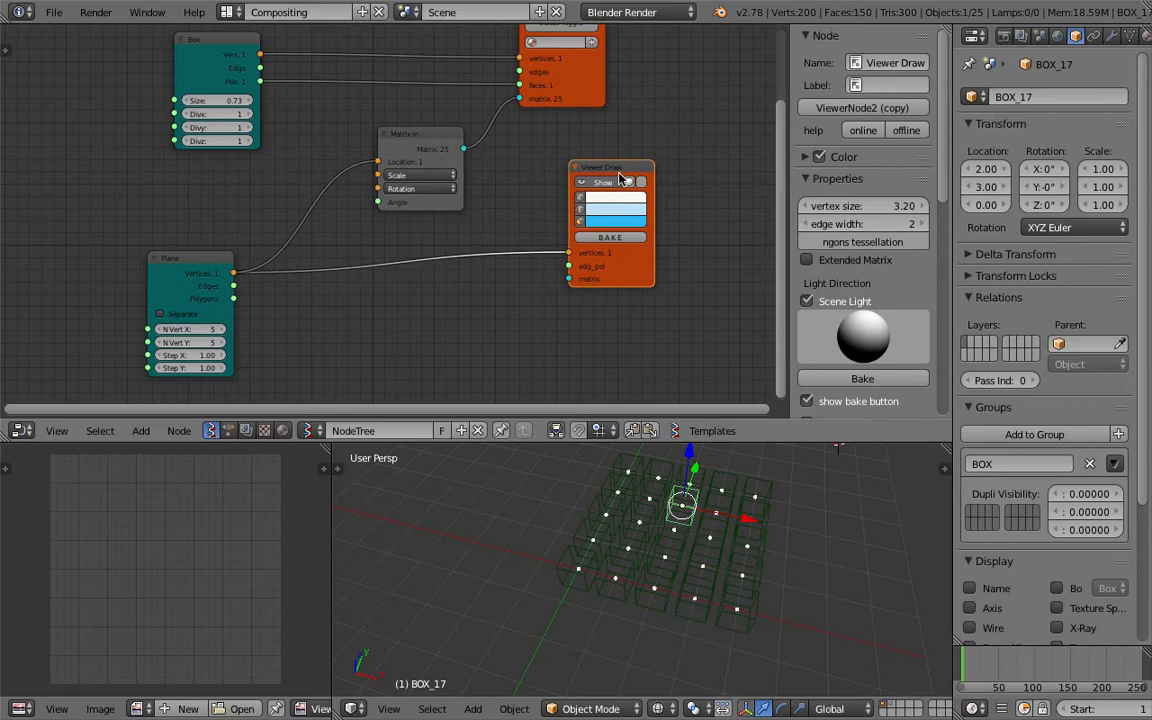
{"action": "left_click_drag", "start_coordinate": [620, 174], "coordinate": [617, 262]}
{"action": "key", "text": "x"}
Duplicate the BMesh viewer node and set the copy's group name to TRIGGER.
{"action": "middle_click_drag", "start_coordinate": [575, 198], "coordinate": [578, 225]}
{"action": "left_click", "coordinate": [583, 121]}
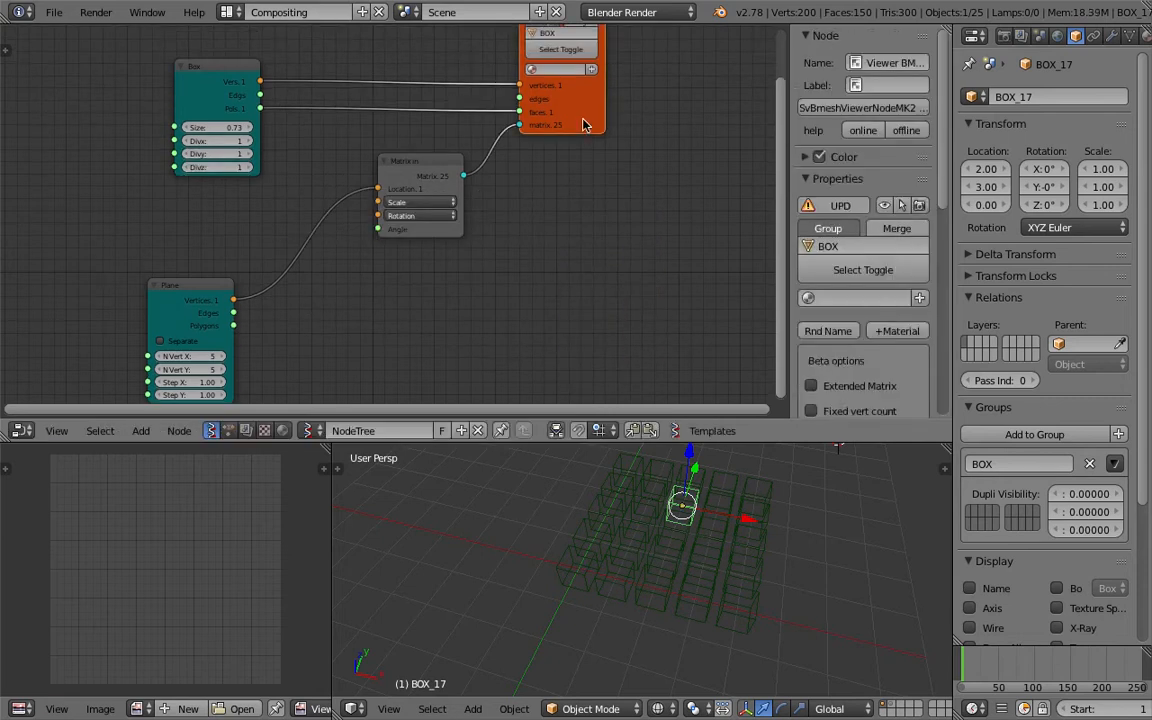
{"action": "key", "text": "shift+d"}
{"action": "left_click", "coordinate": [612, 340]}
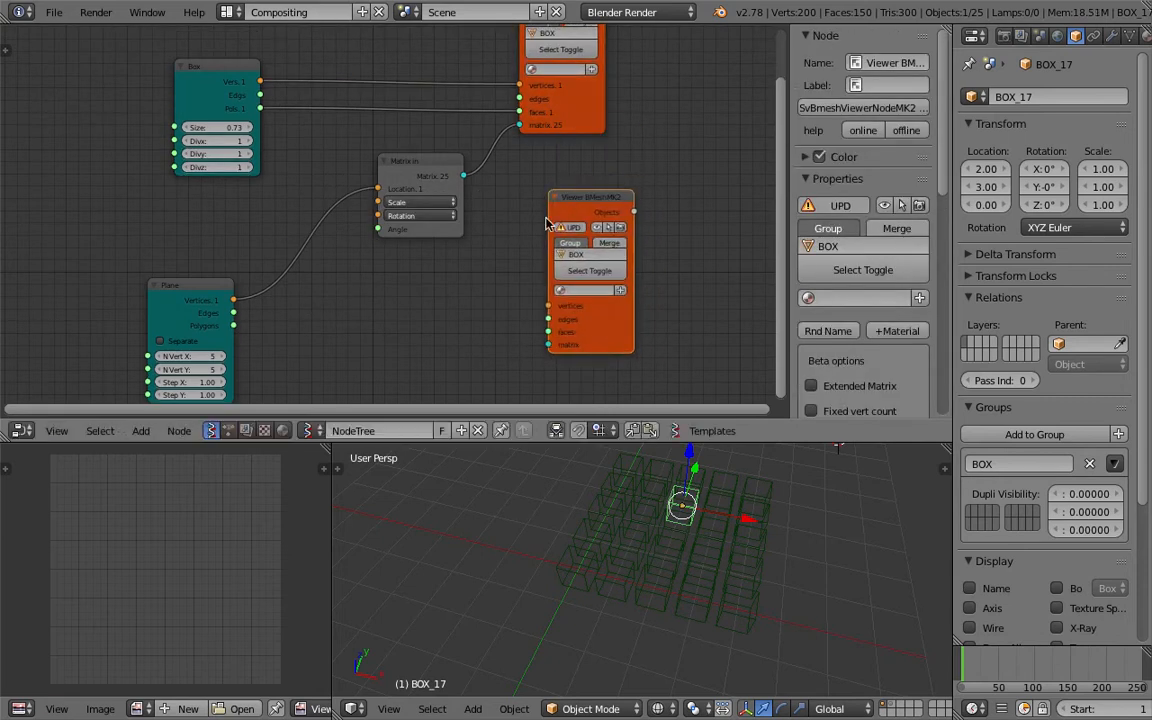
{"action": "scroll", "coordinate": [557, 211], "scroll_direction": "up", "scroll_amount": 2}
{"action": "left_click", "coordinate": [660, 233]}
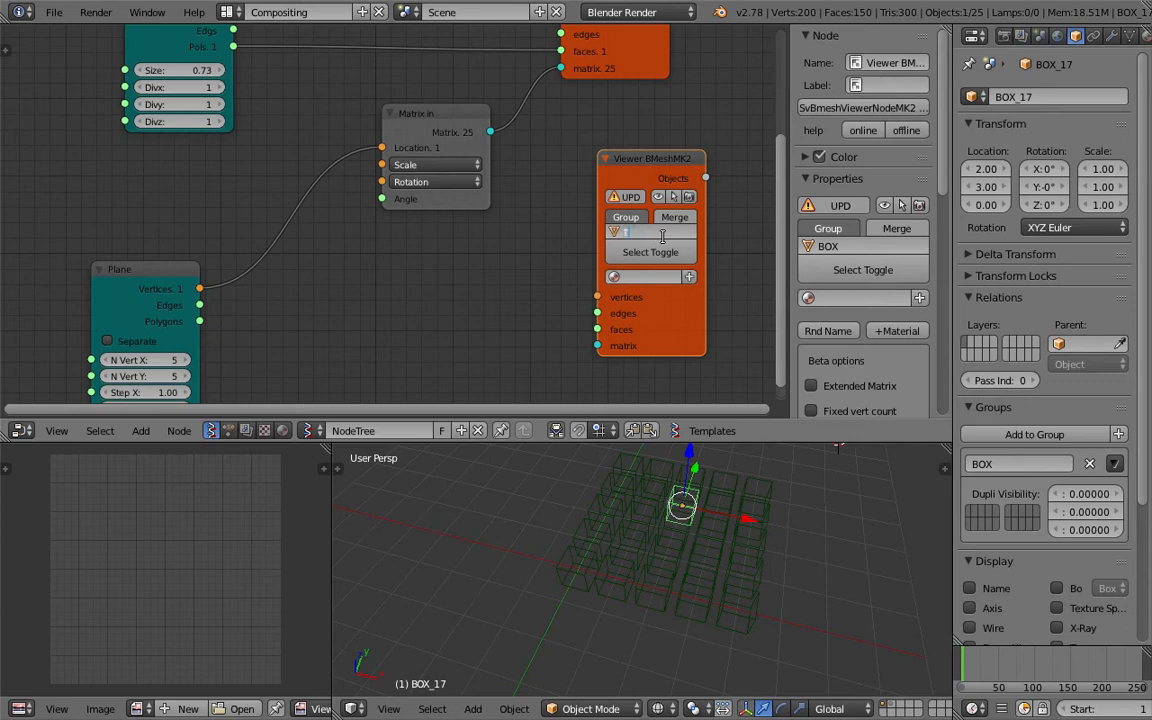
{"action": "key", "text": "Return"}
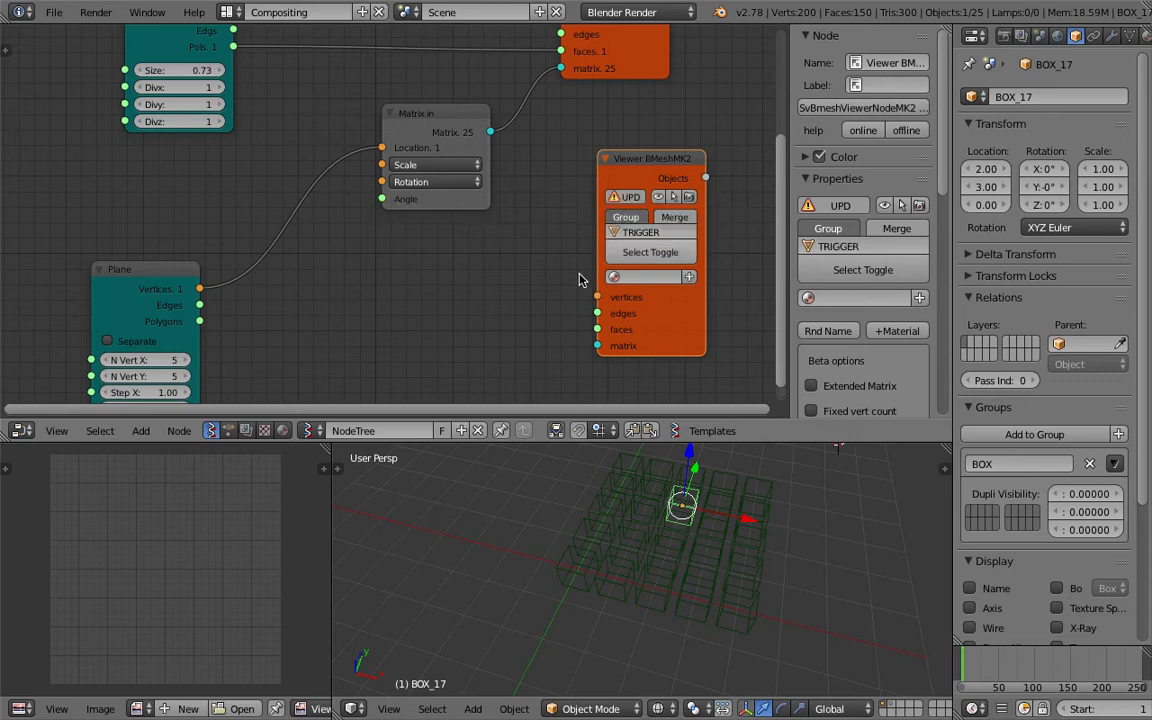
Connect the Plane node's Vertices output to the TRIGGER BMesh viewer's vertices input.
{"action": "middle_click_drag", "start_coordinate": [539, 285], "coordinate": [538, 234]}
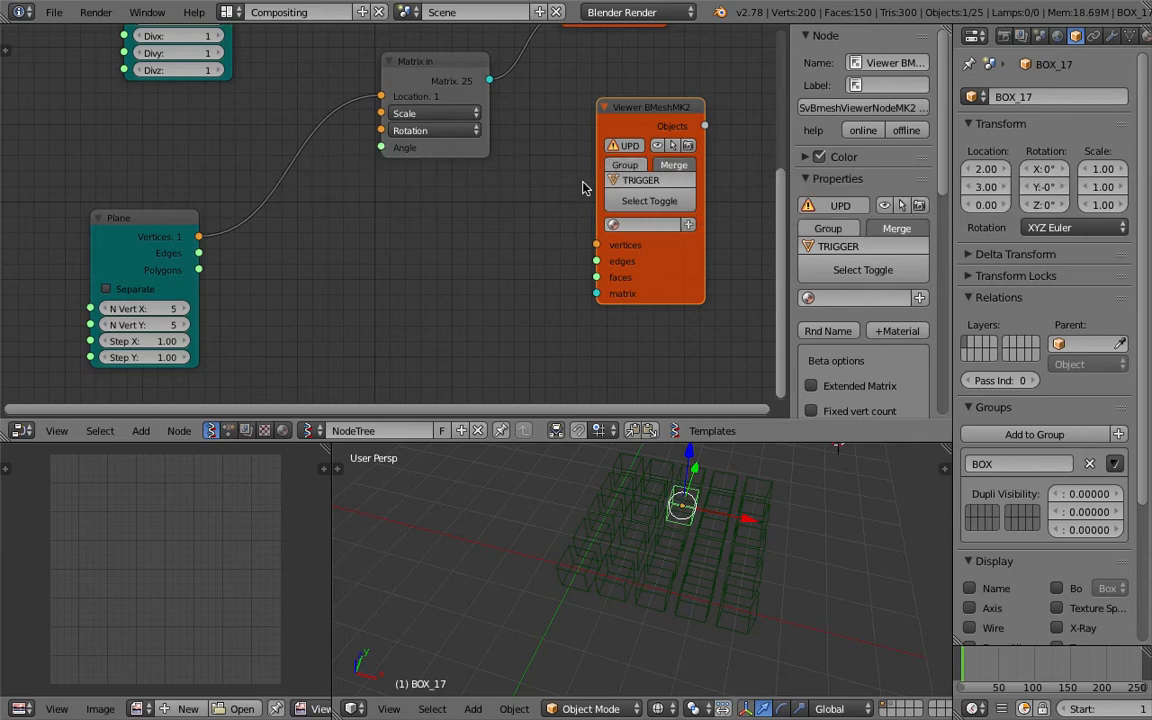
{"action": "left_click_drag", "start_coordinate": [199, 236], "coordinate": [597, 244]}
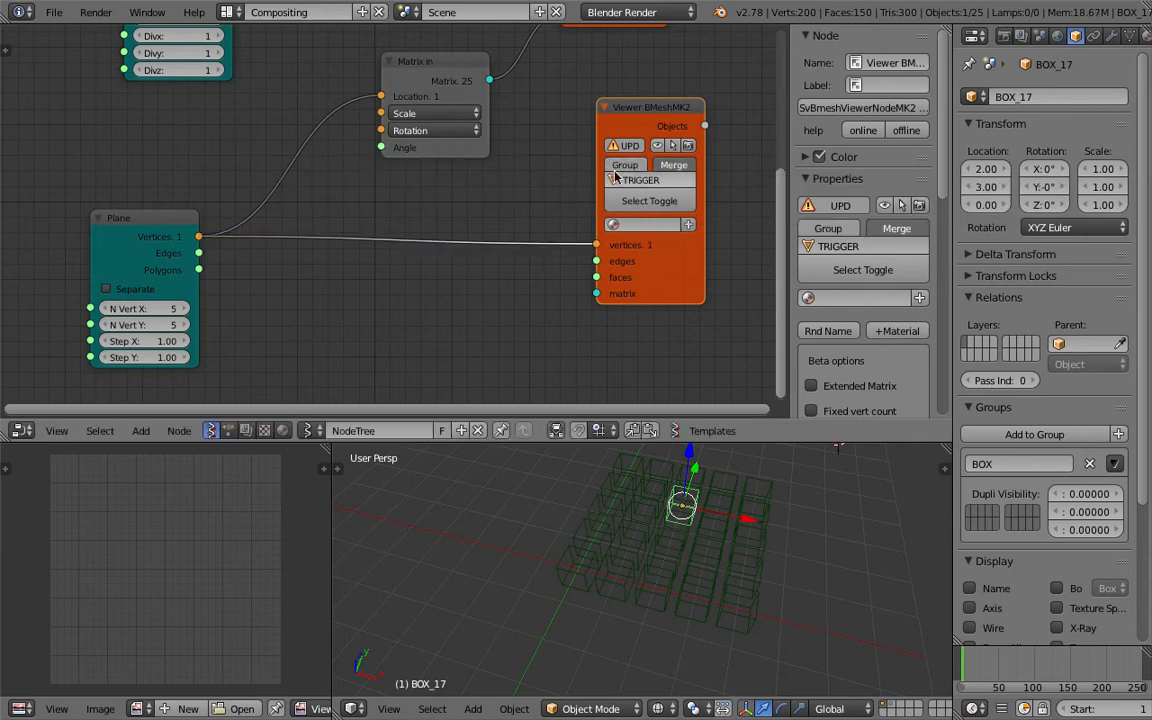
{"action": "left_click", "coordinate": [629, 153]}
Select individual trigger objects in the 3D viewport.
{"action": "middle_click_drag", "start_coordinate": [707, 573], "coordinate": [715, 566]}
{"action": "right_click", "coordinate": [722, 545]}
{"action": "right_click", "coordinate": [739, 533]}
{"action": "right_click", "coordinate": [762, 510]}
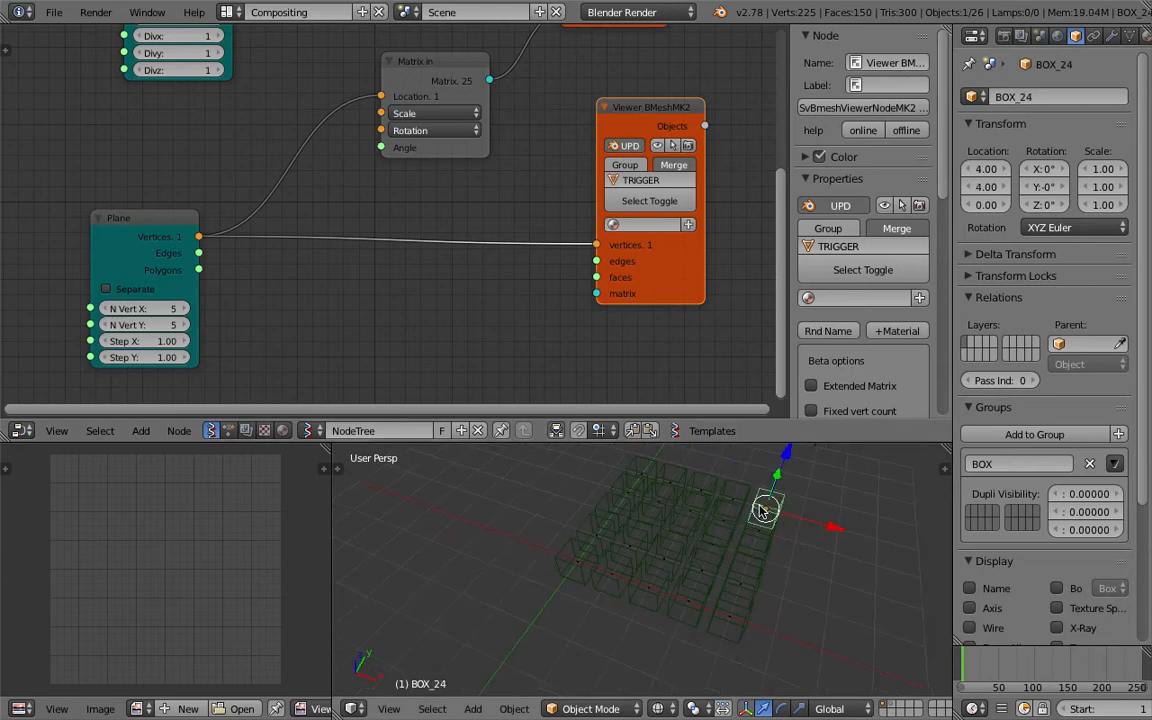
Delete the TRIGGER BMesh viewer node and save the file.
{"action": "right_click", "coordinate": [765, 510]}
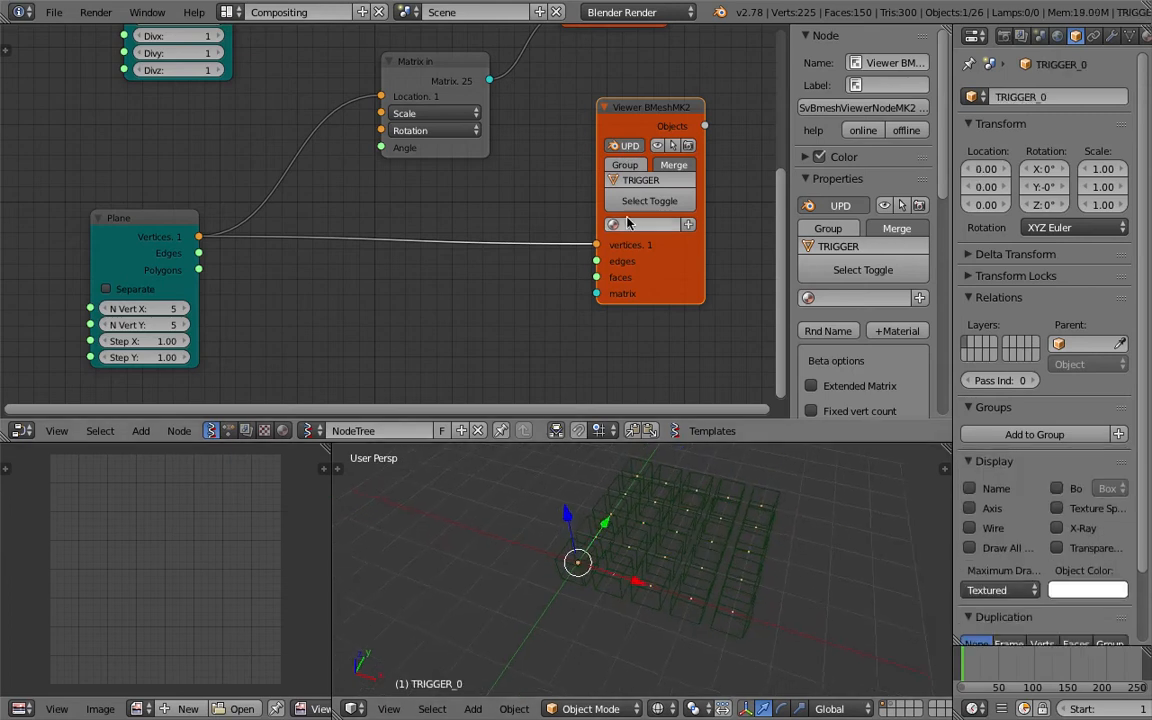
{"action": "key", "text": "x"}
{"action": "key", "text": "ctrl+s"}
Orbit the viewport and inspect individual boxes of the generated grid.
{"action": "left_click", "coordinate": [586, 212]}
{"action": "middle_click_drag", "start_coordinate": [607, 569], "coordinate": [683, 476]}
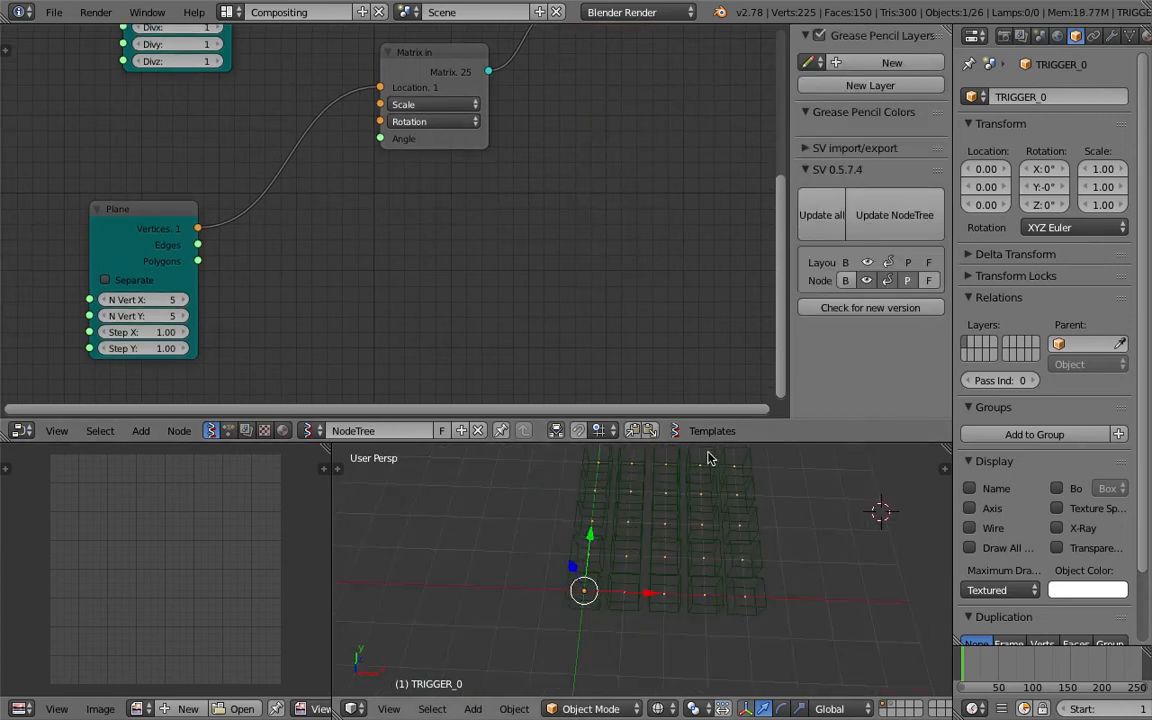
{"action": "left_click_drag", "start_coordinate": [715, 443], "coordinate": [715, 312]}
{"action": "middle_click_drag", "start_coordinate": [700, 440], "coordinate": [545, 527]}
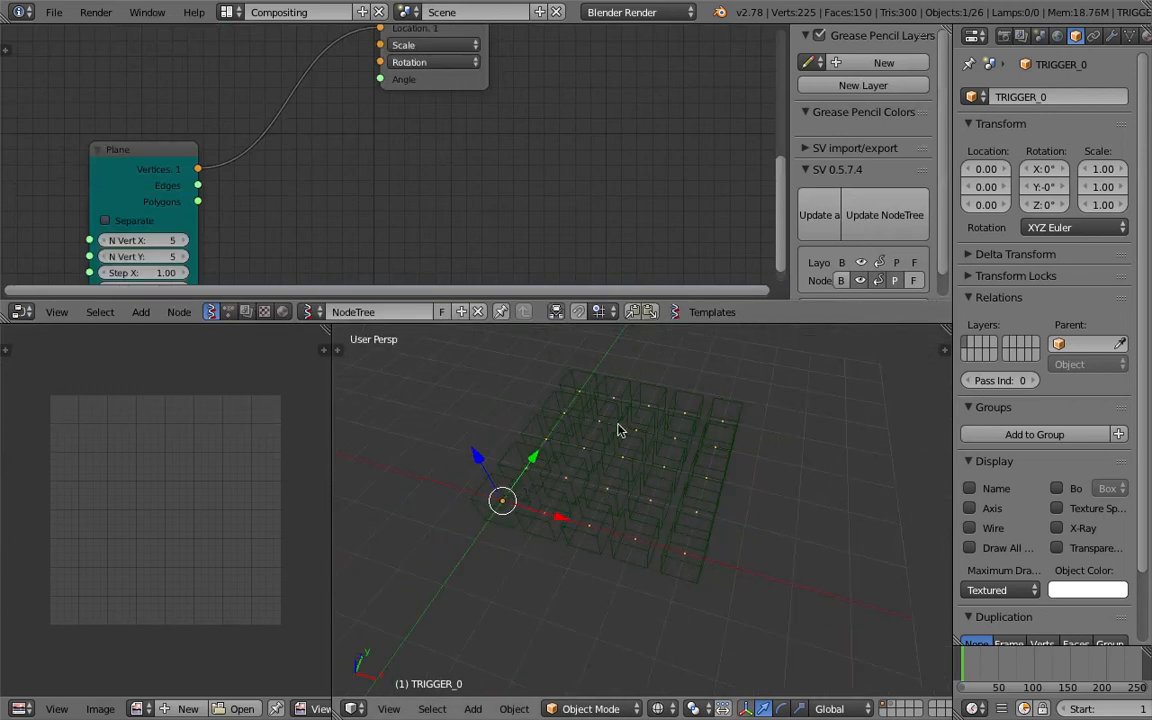
{"action": "middle_click_drag", "start_coordinate": [693, 420], "coordinate": [691, 466]}
{"action": "left_click", "coordinate": [774, 435]}
{"action": "key", "text": "a"}
{"action": "key", "text": "a"}
{"action": "middle_click_drag", "start_coordinate": [794, 455], "coordinate": [762, 492]}
{"action": "key", "text": "a"}
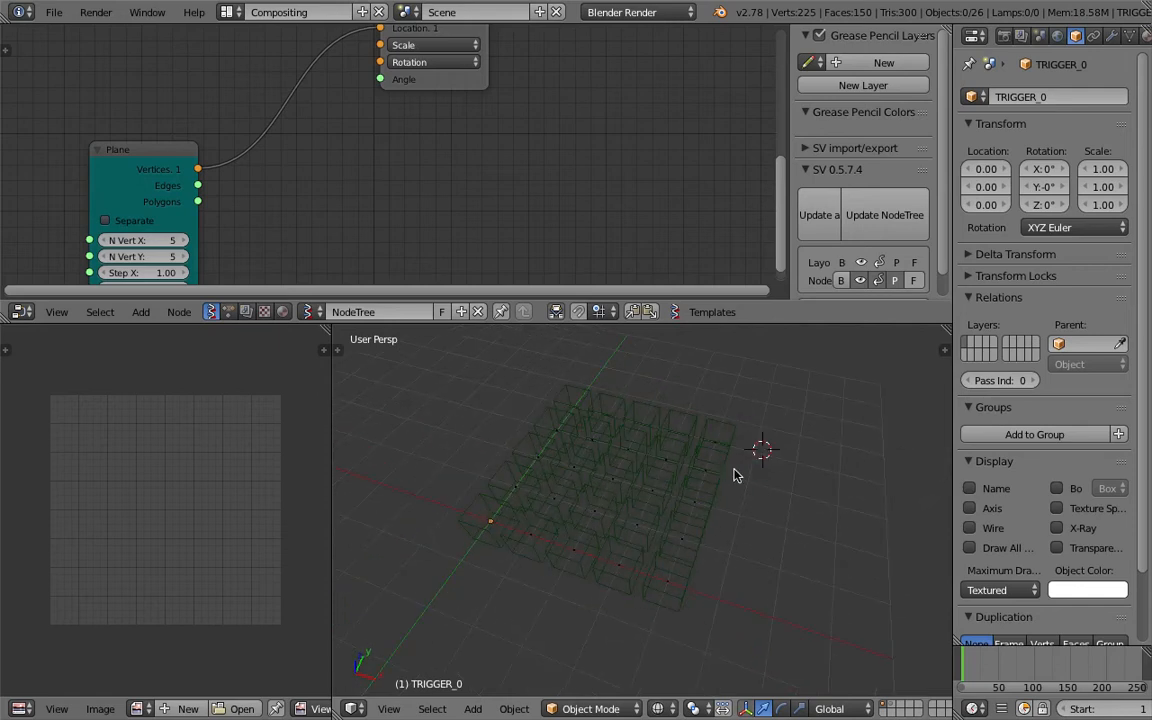
{"action": "right_click", "coordinate": [733, 446]}
{"action": "middle_click_drag", "start_coordinate": [679, 438], "coordinate": [581, 504]}
{"action": "right_click", "coordinate": [557, 573]}
{"action": "right_click", "coordinate": [640, 558]}
{"action": "right_click", "coordinate": [592, 468]}
{"action": "right_click", "coordinate": [538, 470]}
{"action": "right_click", "coordinate": [565, 458]}
{"action": "middle_click_drag", "start_coordinate": [694, 519], "coordinate": [607, 489]}
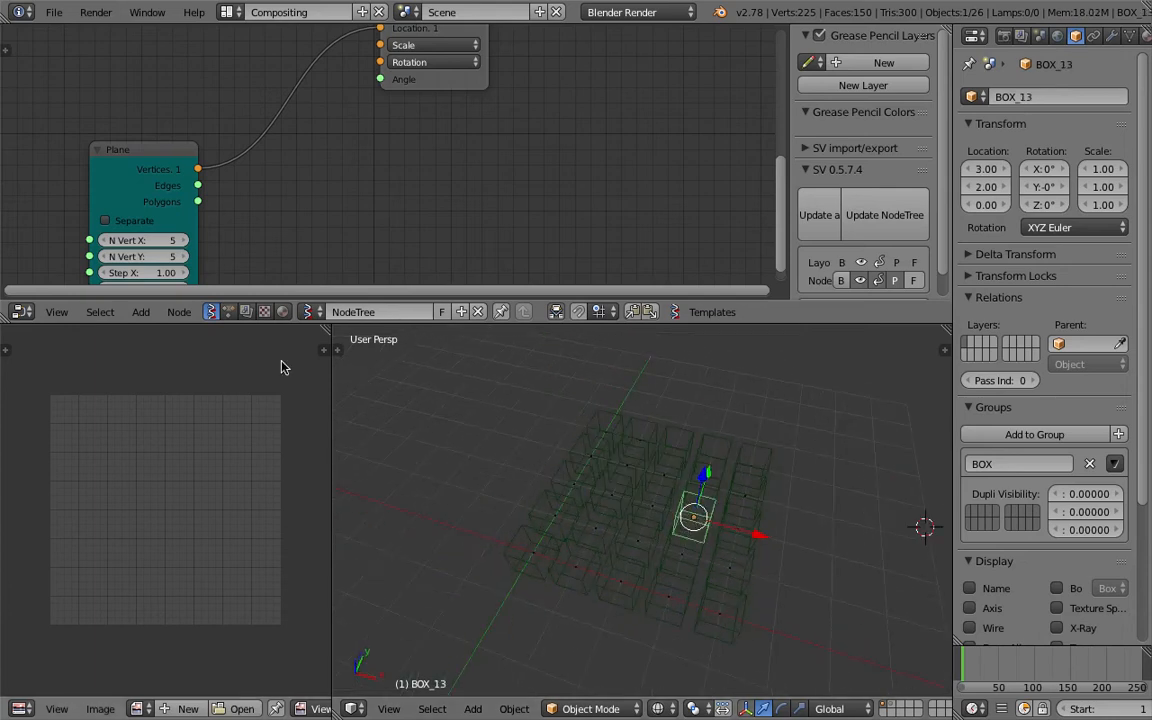
{"action": "middle_click_drag", "start_coordinate": [540, 463], "coordinate": [540, 437]}
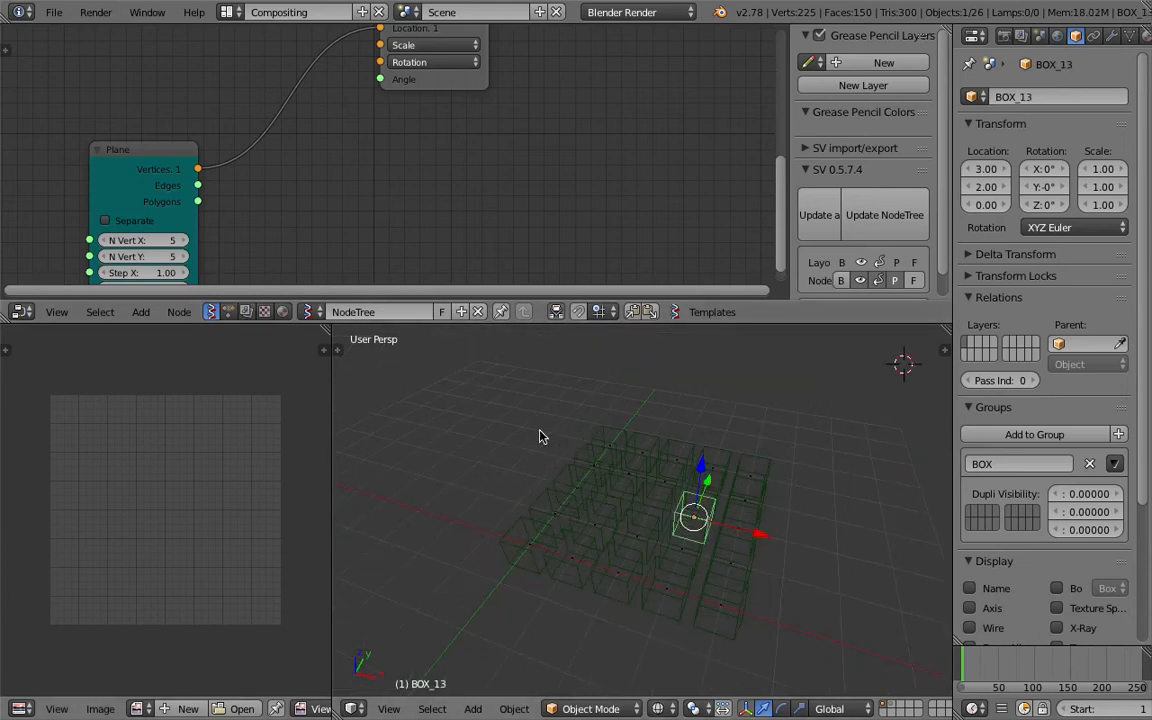
Select the TRIGGER_0 object and move it to layer 2.
{"action": "right_click", "coordinate": [616, 451]}
{"action": "middle_click_drag", "start_coordinate": [625, 452], "coordinate": [633, 474]}
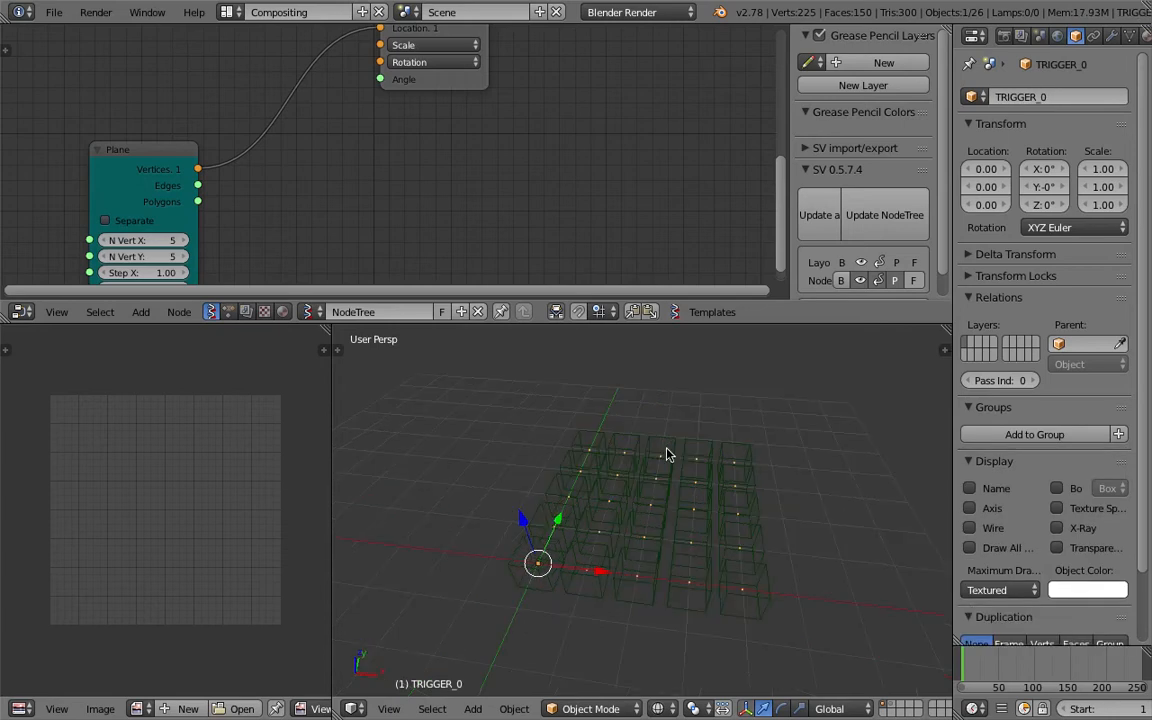
{"action": "key", "text": "m"}
{"action": "key", "text": "2"}
Box-select all the boxes in the viewport.
{"action": "middle_click_drag", "start_coordinate": [662, 412], "coordinate": [550, 442]}
{"action": "key", "text": "b"}
{"action": "left_click_drag", "start_coordinate": [530, 435], "coordinate": [775, 610]}
{"action": "middle_click_drag", "start_coordinate": [775, 610], "coordinate": [727, 581]}
{"action": "key", "text": "t"}
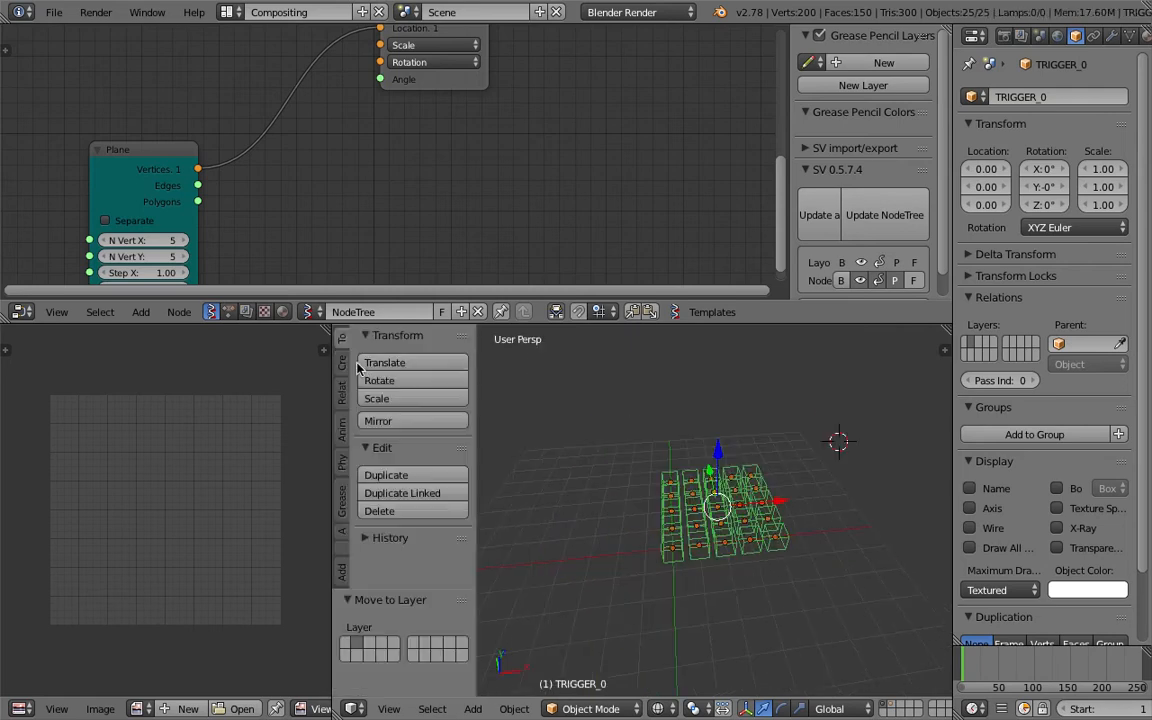
Add the selected boxes as active rigid bodies.
{"action": "left_click", "coordinate": [340, 432]}
{"action": "left_click", "coordinate": [344, 460]}
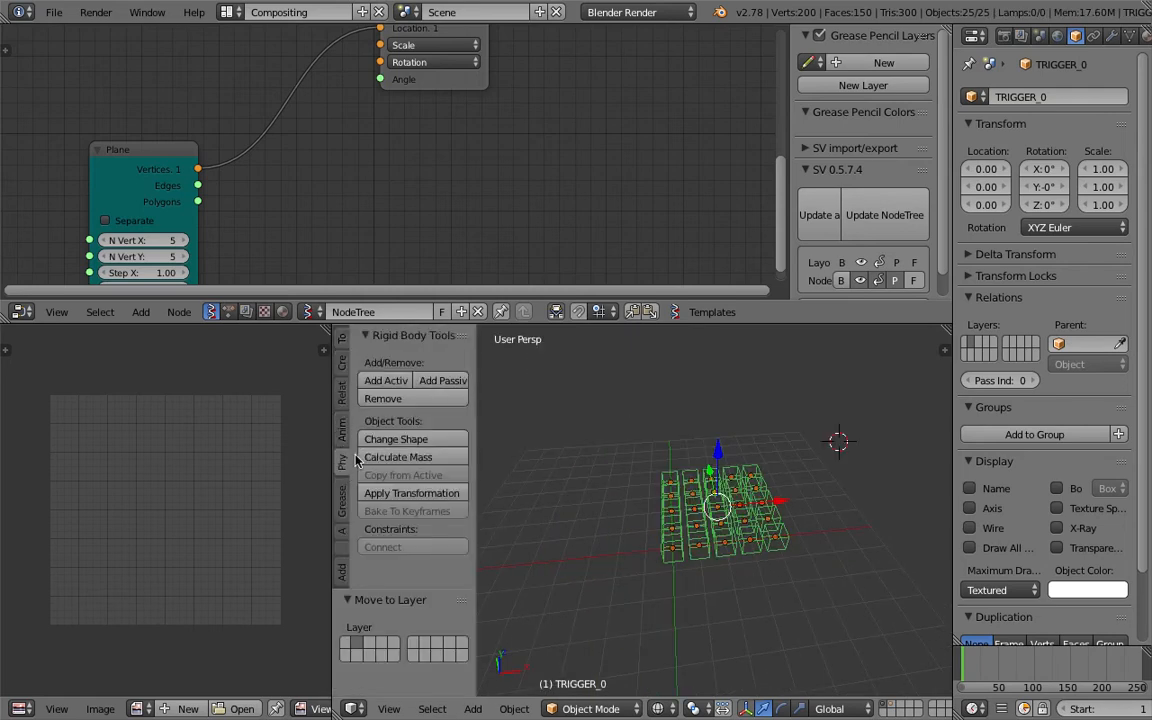
{"action": "left_click_drag", "start_coordinate": [473, 349], "coordinate": [516, 374]}
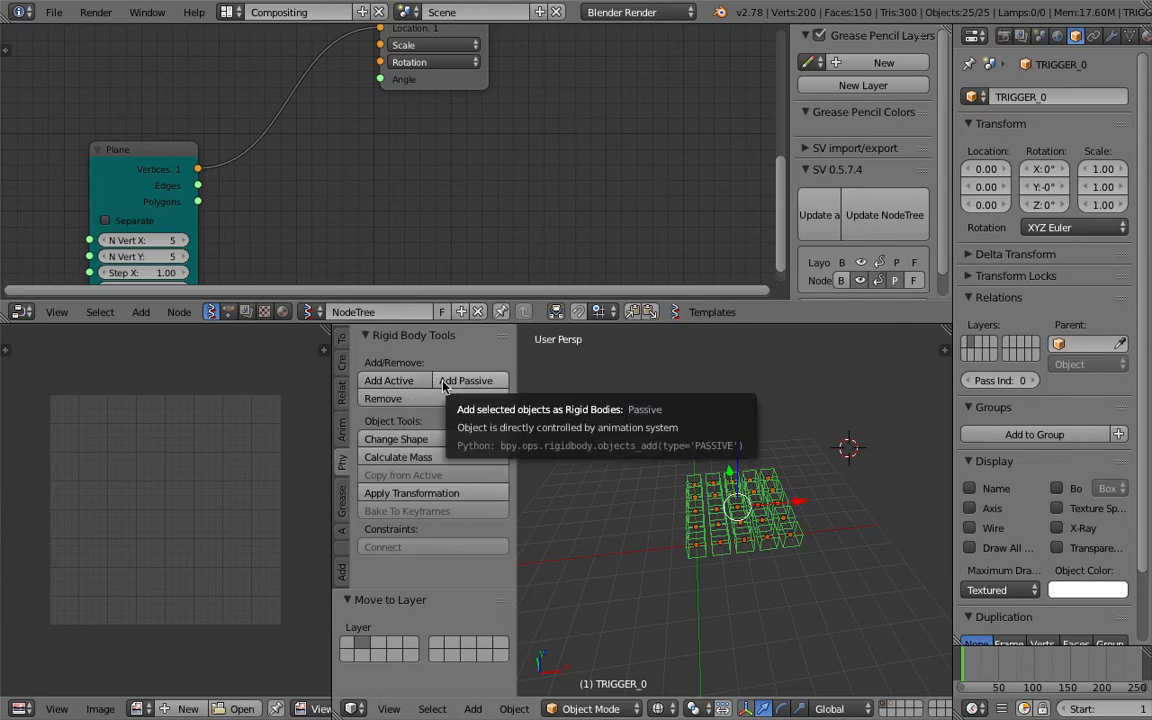
{"action": "left_click", "coordinate": [411, 380]}
Add a plane mesh to the scene.
{"action": "middle_click_drag", "start_coordinate": [668, 453], "coordinate": [697, 432]}
{"action": "key", "text": "shift+a"}
{"action": "mouse_move", "coordinate": [705, 438]}
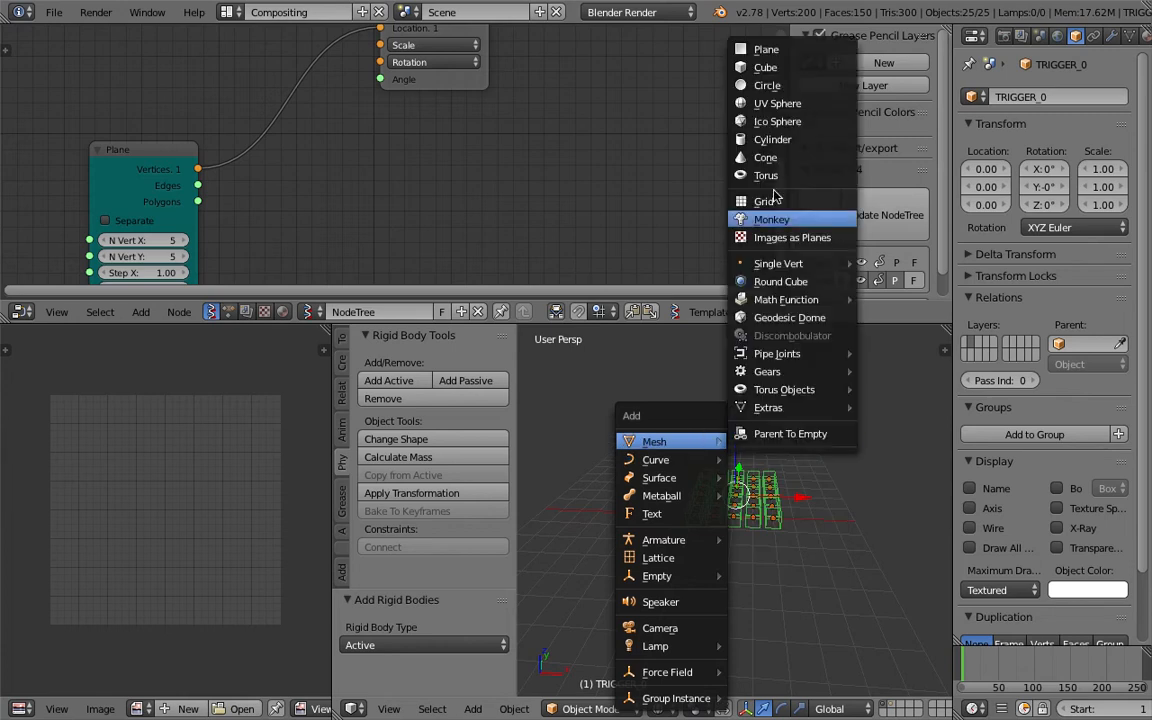
{"action": "left_click", "coordinate": [783, 60]}
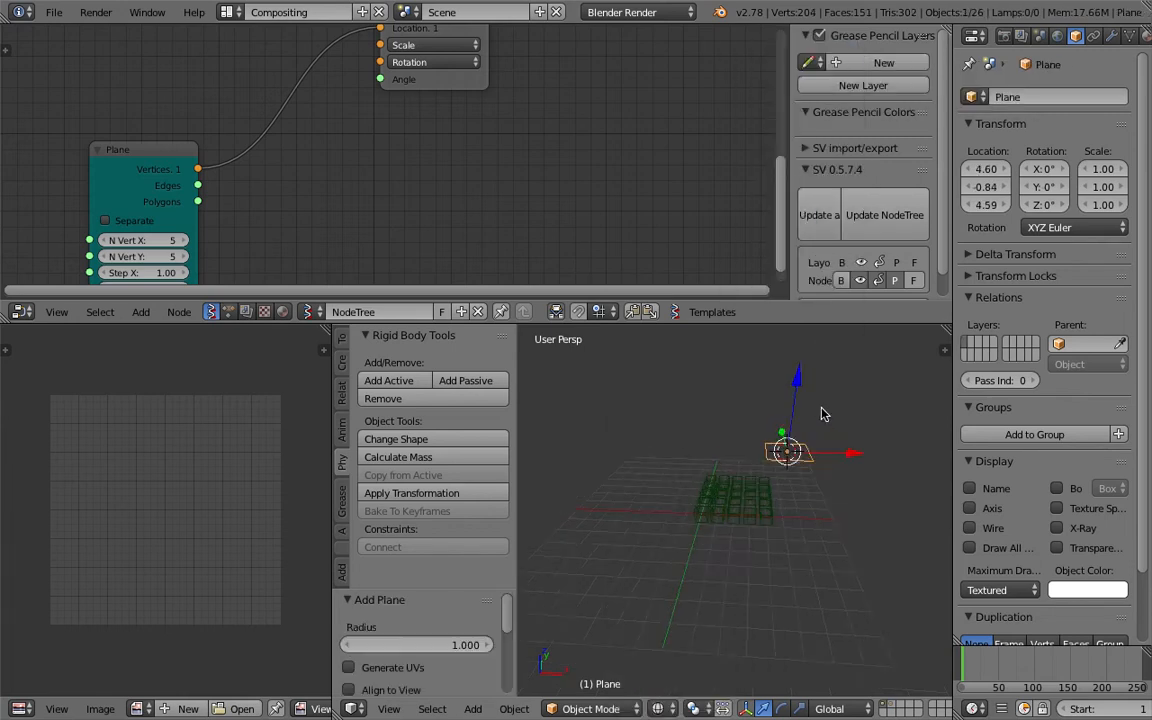
Scale the plane up and add it as a passive rigid body.
{"action": "key", "text": "s"}
{"action": "left_click", "coordinate": [900, 548]}
{"action": "left_click", "coordinate": [489, 381]}
Move the plane beneath the box grid and scale it to about 5.6 as a floor.
{"action": "middle_click_drag", "start_coordinate": [735, 438], "coordinate": [620, 396]}
{"action": "key", "text": "g"}
{"action": "left_click", "coordinate": [699, 523]}
{"action": "middle_click_drag", "start_coordinate": [699, 523], "coordinate": [729, 556]}
{"action": "key", "text": "g"}
{"action": "left_click", "coordinate": [789, 566]}
{"action": "key", "text": "s"}
{"action": "left_click", "coordinate": [869, 599]}
{"action": "middle_click_drag", "start_coordinate": [869, 599], "coordinate": [731, 513]}
{"action": "scroll", "coordinate": [731, 513], "scroll_direction": "up", "scroll_amount": 3}
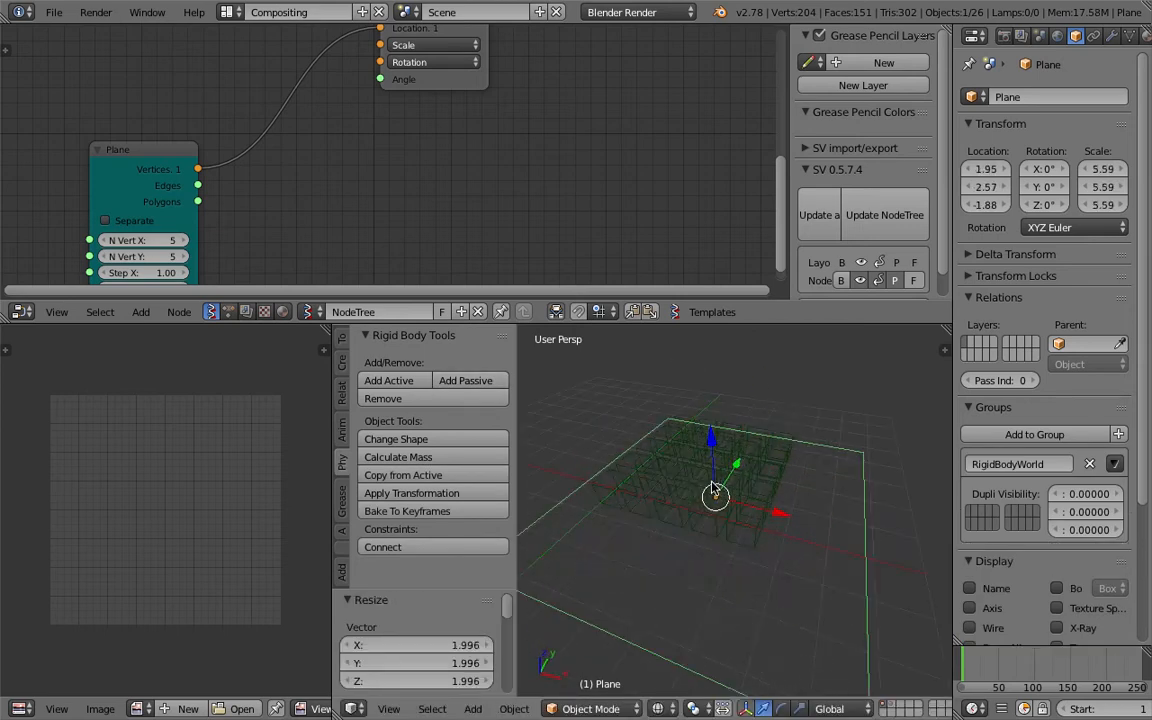
{"action": "key", "text": "z"}
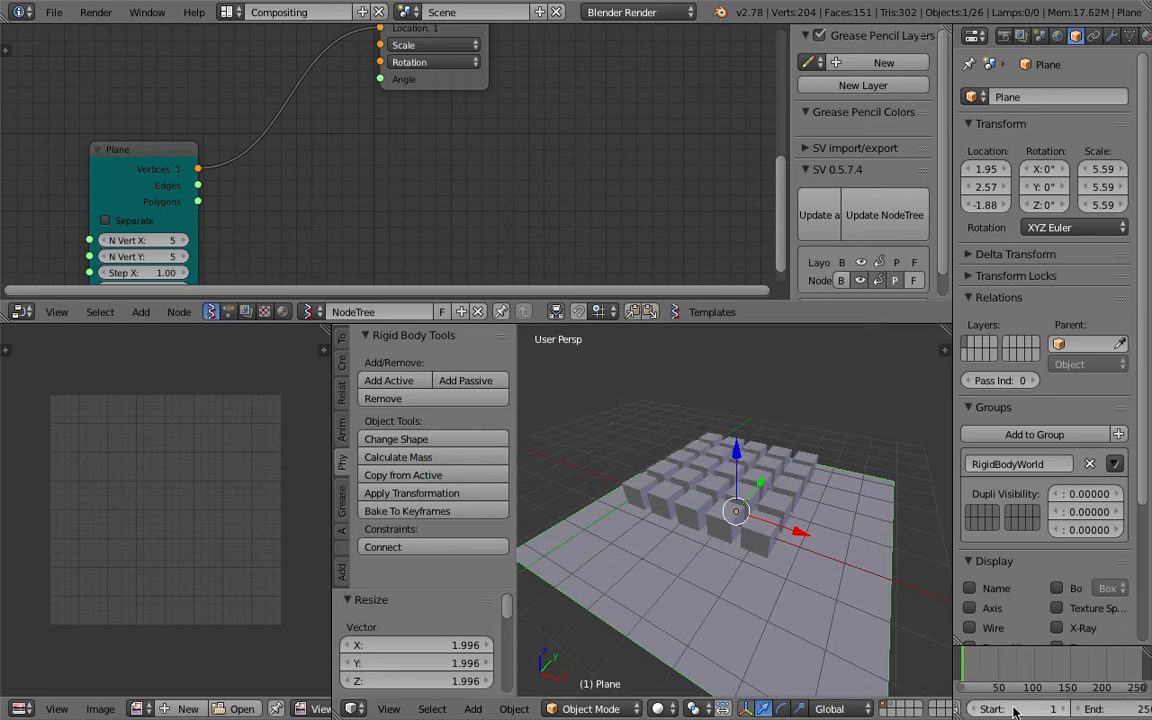
Play the rigid body simulation and return to the first frame.
{"action": "scroll", "coordinate": [1069, 712], "scroll_direction": "right", "scroll_amount": 5}
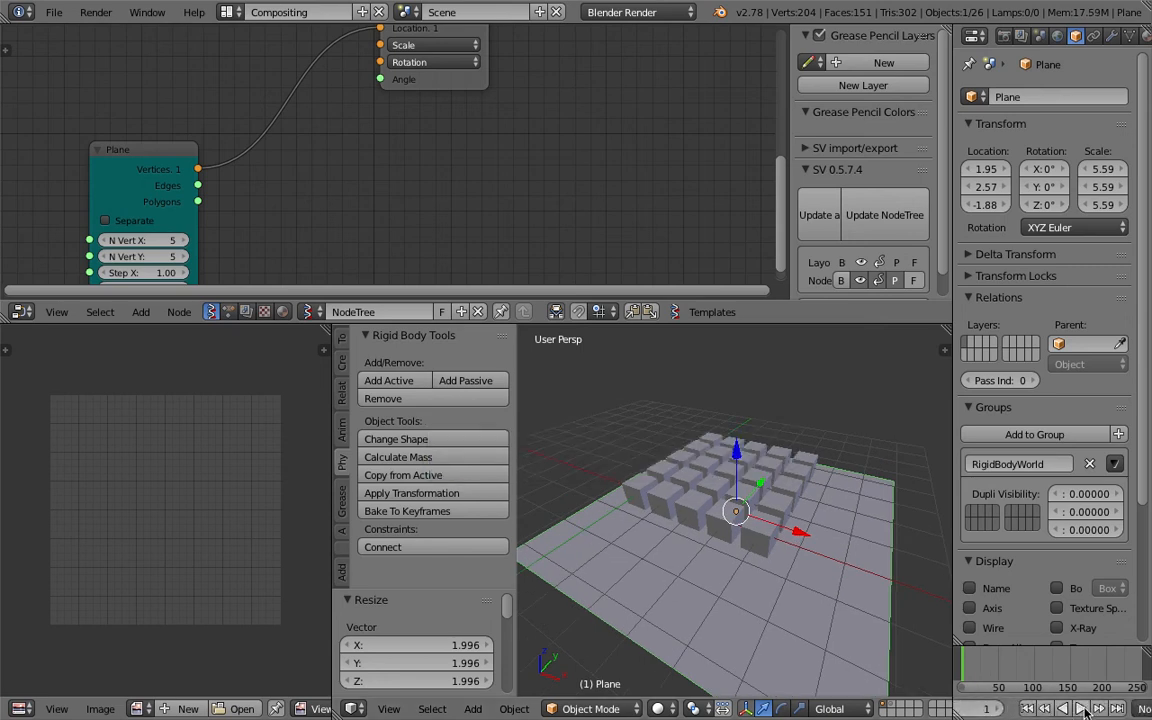
{"action": "left_click", "coordinate": [1082, 708]}
{"action": "left_click", "coordinate": [1068, 710]}
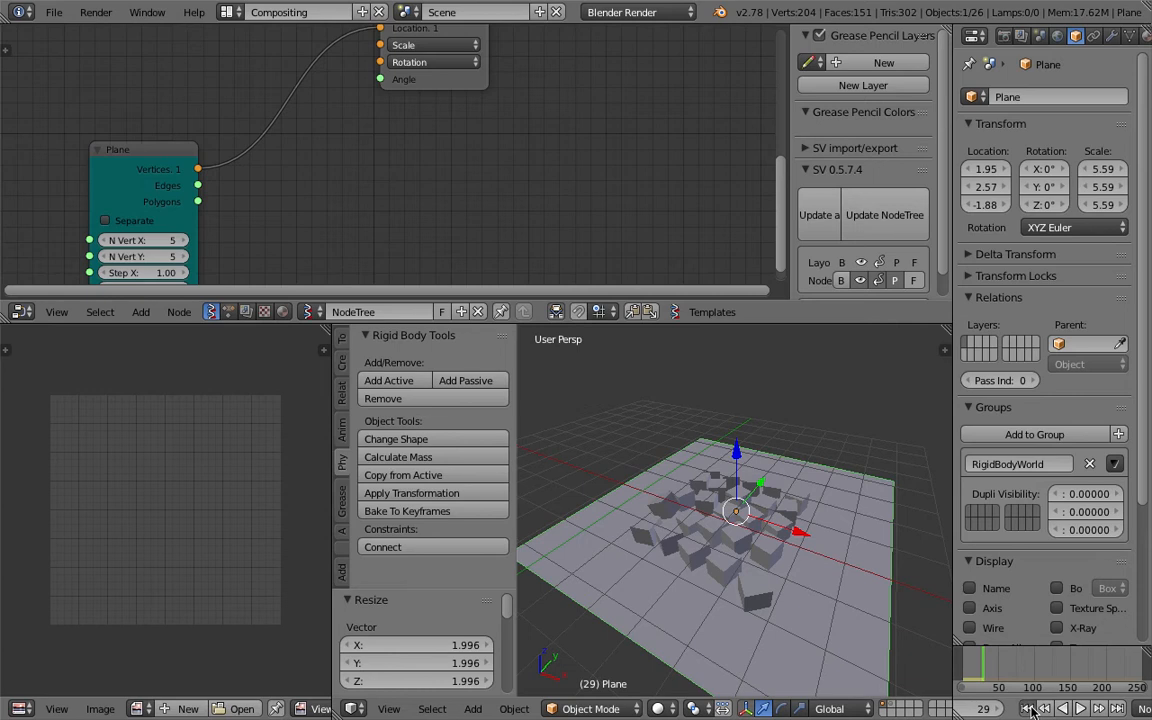
{"action": "key", "text": "shift+Left"}
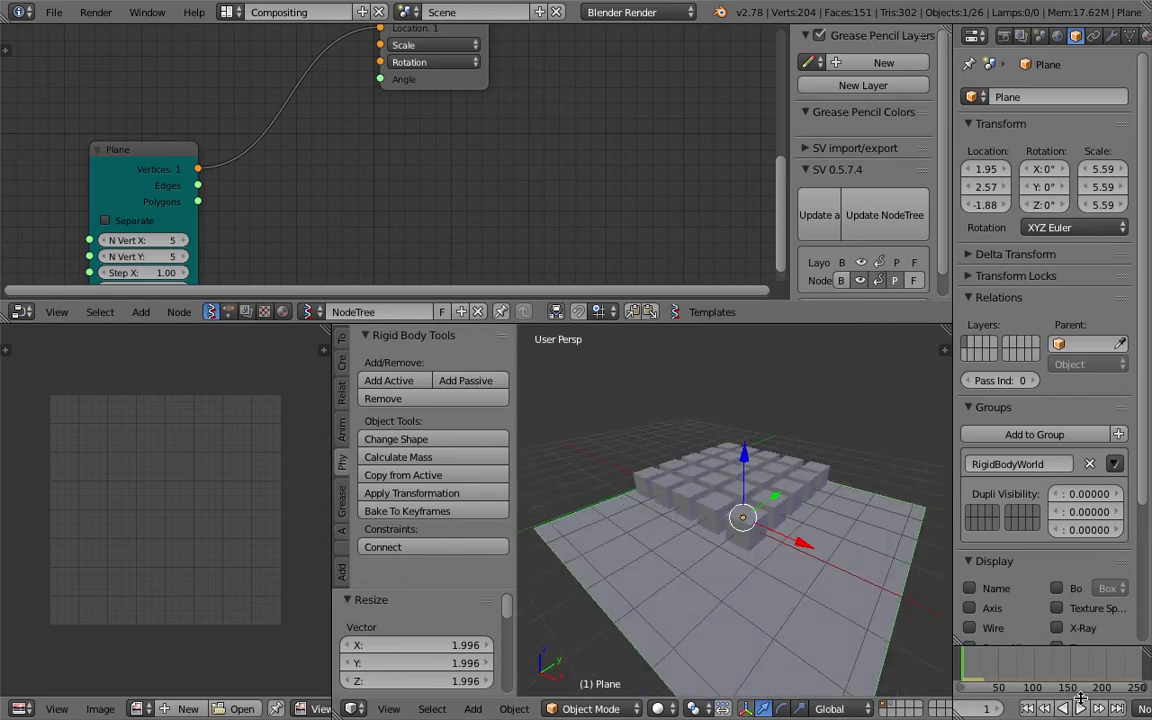
{"action": "left_click", "coordinate": [1080, 708]}
{"action": "left_click", "coordinate": [1080, 708]}
{"action": "key", "text": "shift+Left"}
Select the corner box BOX_4 and turn off its rigid body Dynamic option.
{"action": "mouse_move", "coordinate": [795, 545]}
{"action": "middle_mouse_down"}
{"action": "mouse_move", "coordinate": [735, 520]}
{"action": "mouse_move", "coordinate": [757, 524]}
{"action": "mouse_move", "coordinate": [736, 478]}
{"action": "mouse_move", "coordinate": [725, 482]}
{"action": "mouse_move", "coordinate": [783, 514]}
{"action": "middle_mouse_up"}
{"action": "right_click", "coordinate": [741, 496]}
{"action": "key", "text": "z"}
{"action": "right_click", "coordinate": [750, 518]}
{"action": "key", "text": "ctrl+s"}
{"action": "left_click", "coordinate": [784, 514]}
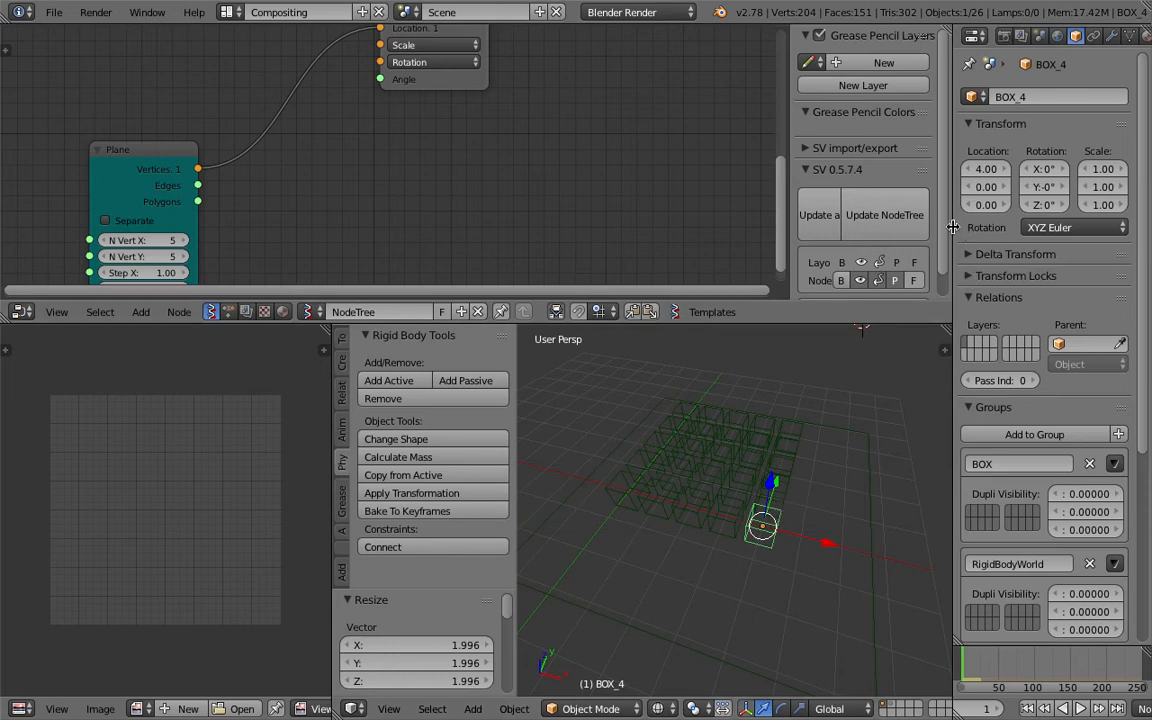
{"action": "left_click_drag", "start_coordinate": [953, 227], "coordinate": [905, 227]}
{"action": "key", "text": "ctrl+s"}
{"action": "left_click", "coordinate": [766, 412]}
{"action": "middle_click_drag", "start_coordinate": [766, 412], "coordinate": [769, 474]}
{"action": "key", "text": "ctrl+s"}
{"action": "left_click", "coordinate": [790, 464]}
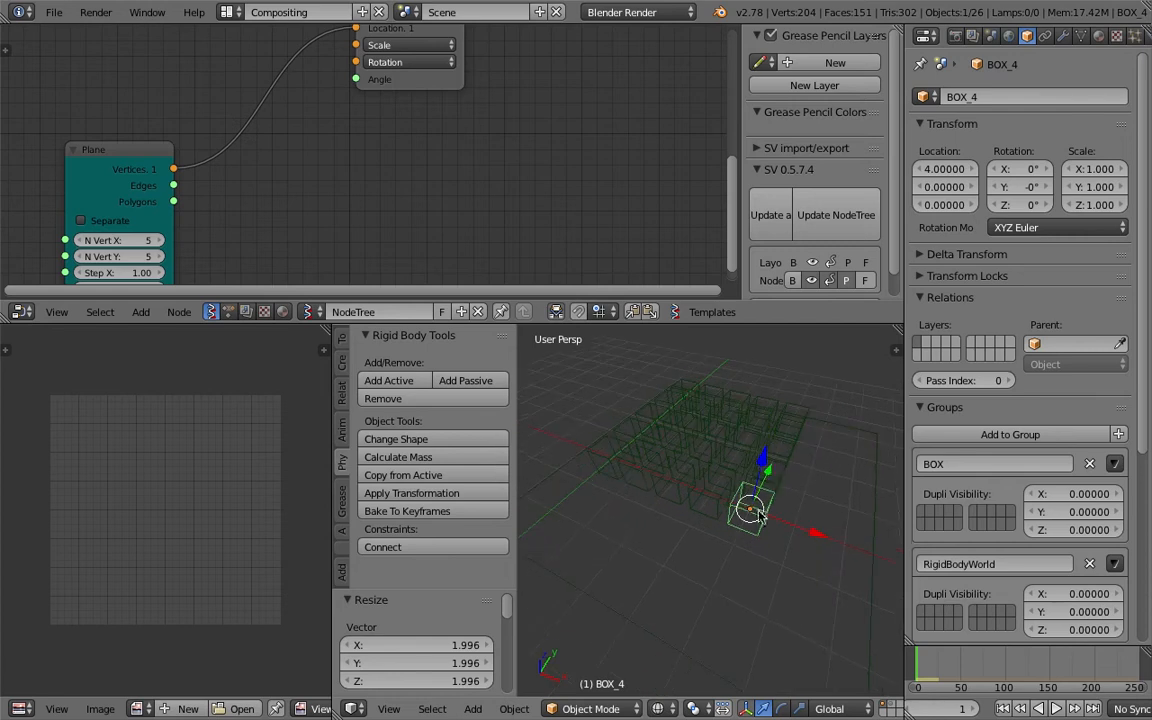
{"action": "scroll", "coordinate": [1122, 44], "scroll_direction": "down", "scroll_amount": 2}
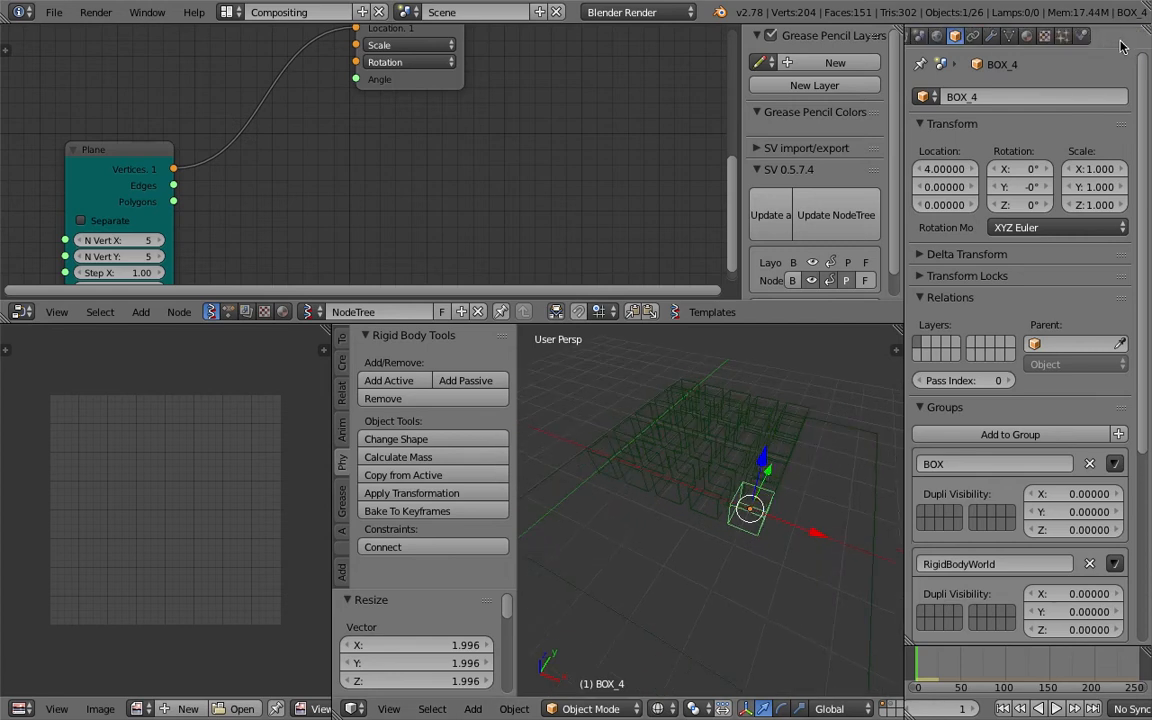
{"action": "left_click", "coordinate": [1053, 37]}
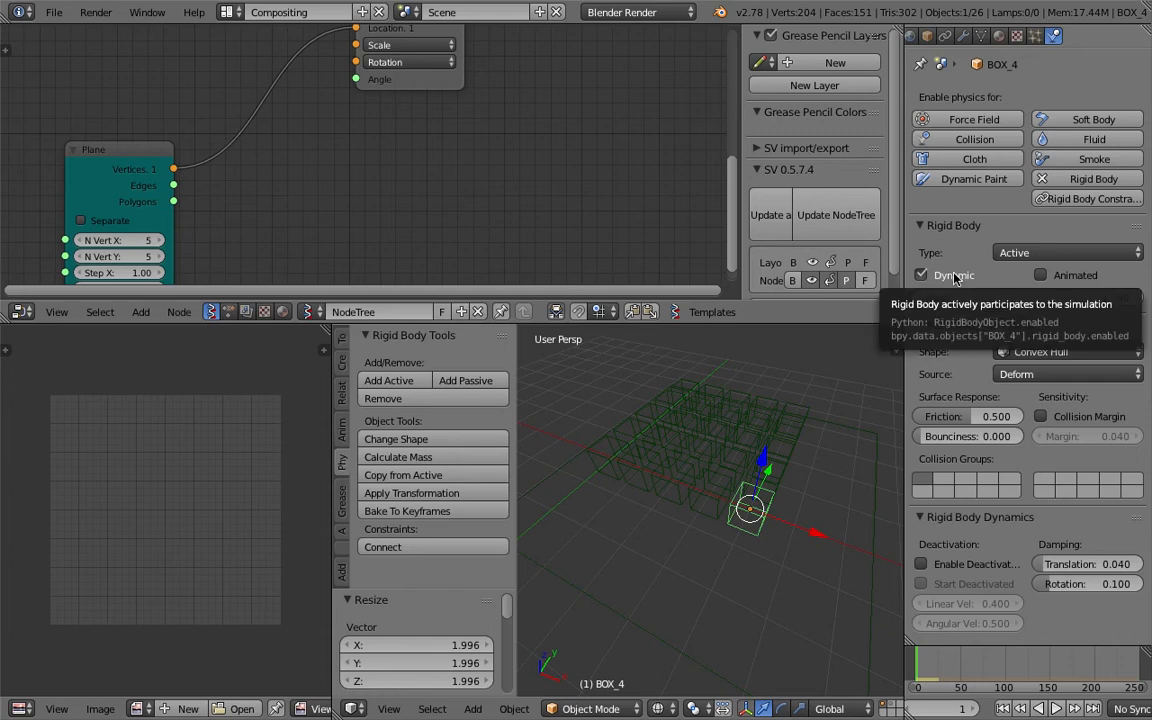
{"action": "left_click", "coordinate": [921, 275]}
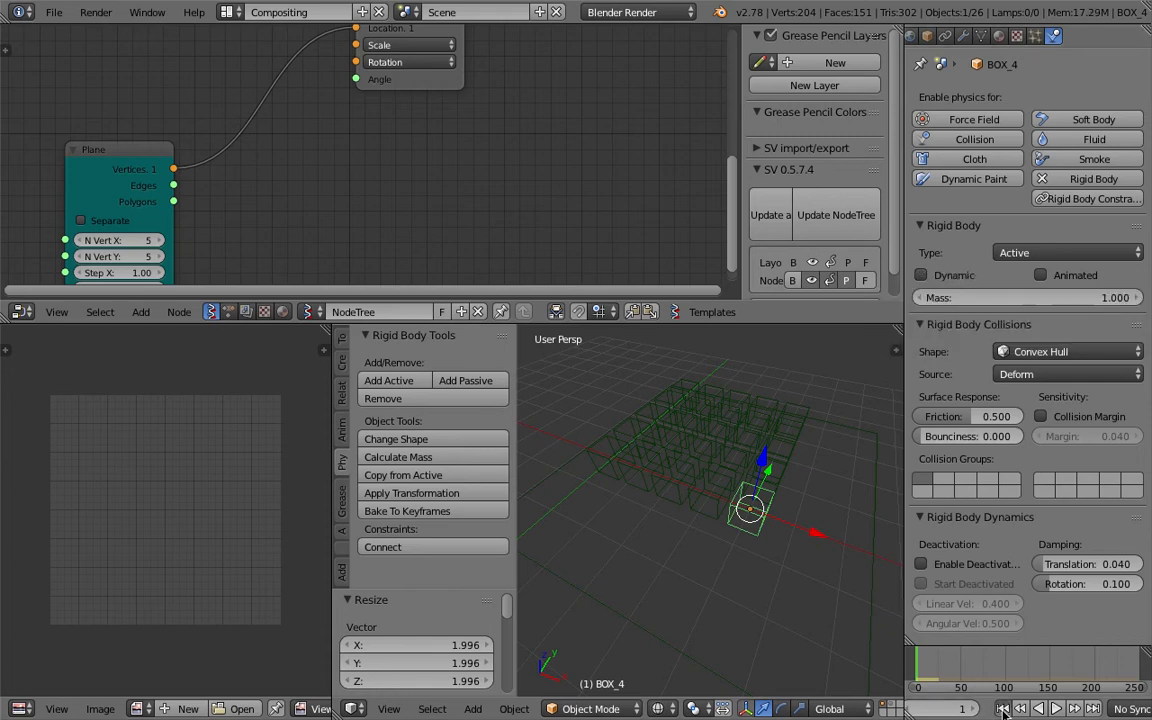
Play the simulation in solid shading and rewind to the first frame.
{"action": "left_click", "coordinate": [1053, 708]}
{"action": "key", "text": "z"}
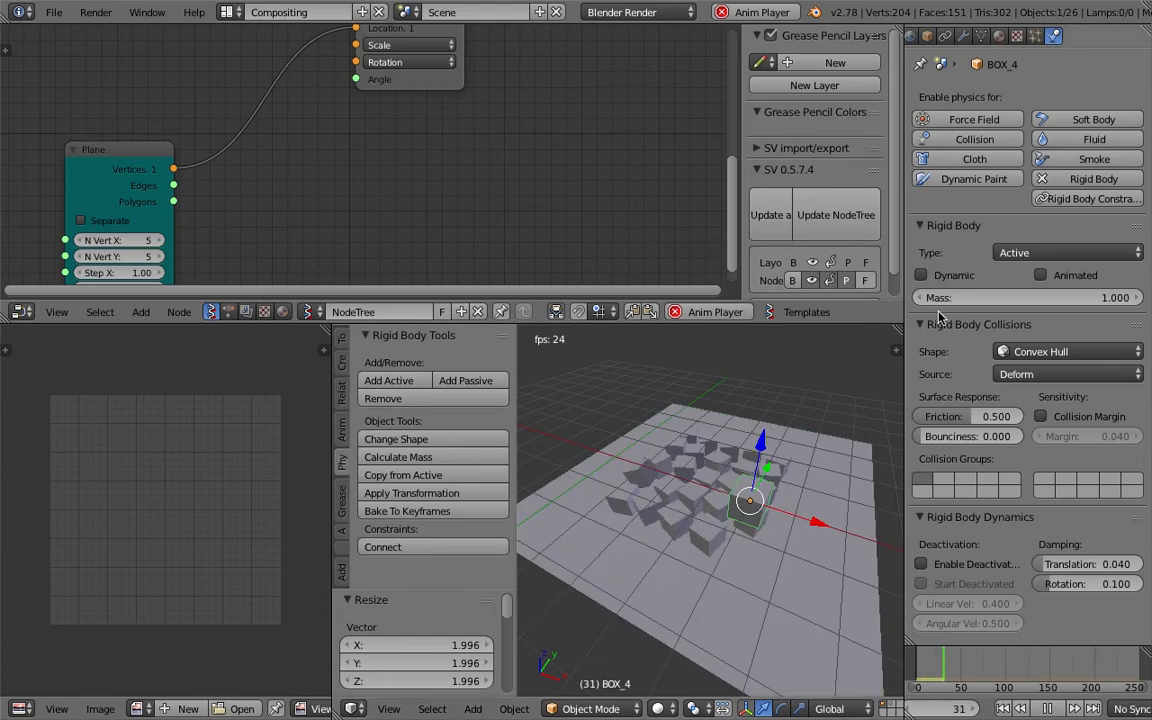
{"action": "left_click", "coordinate": [1006, 710]}
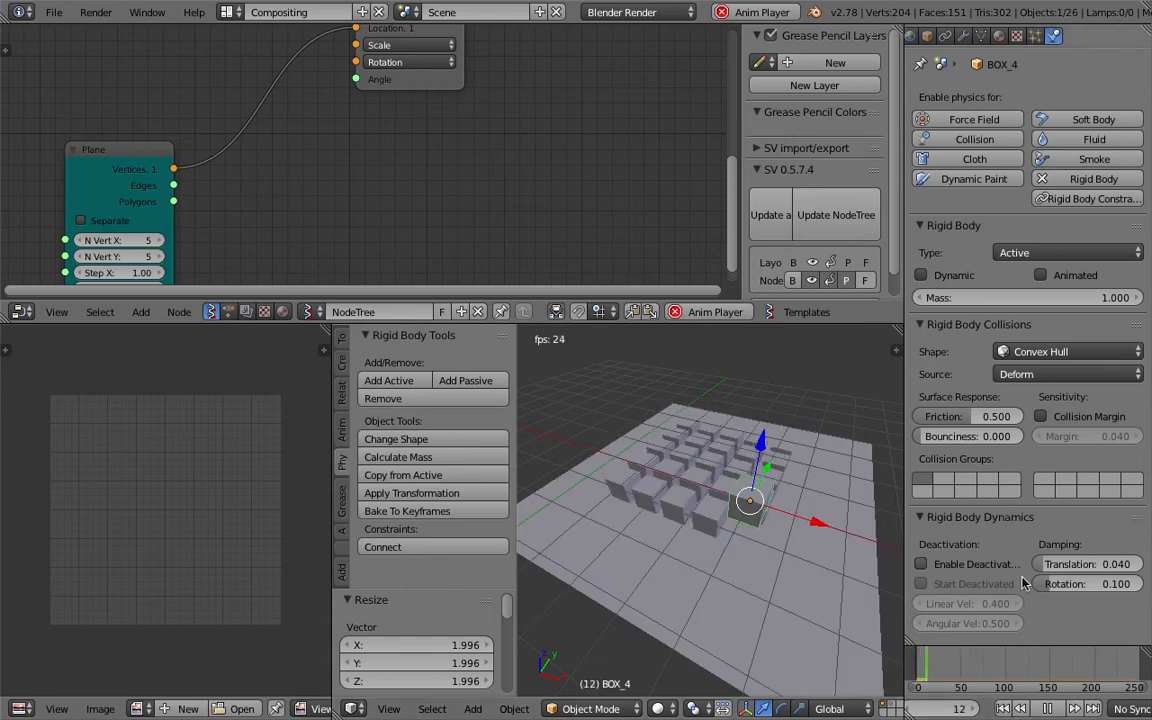
{"action": "left_click", "coordinate": [1049, 709]}
{"action": "left_click", "coordinate": [1005, 709]}
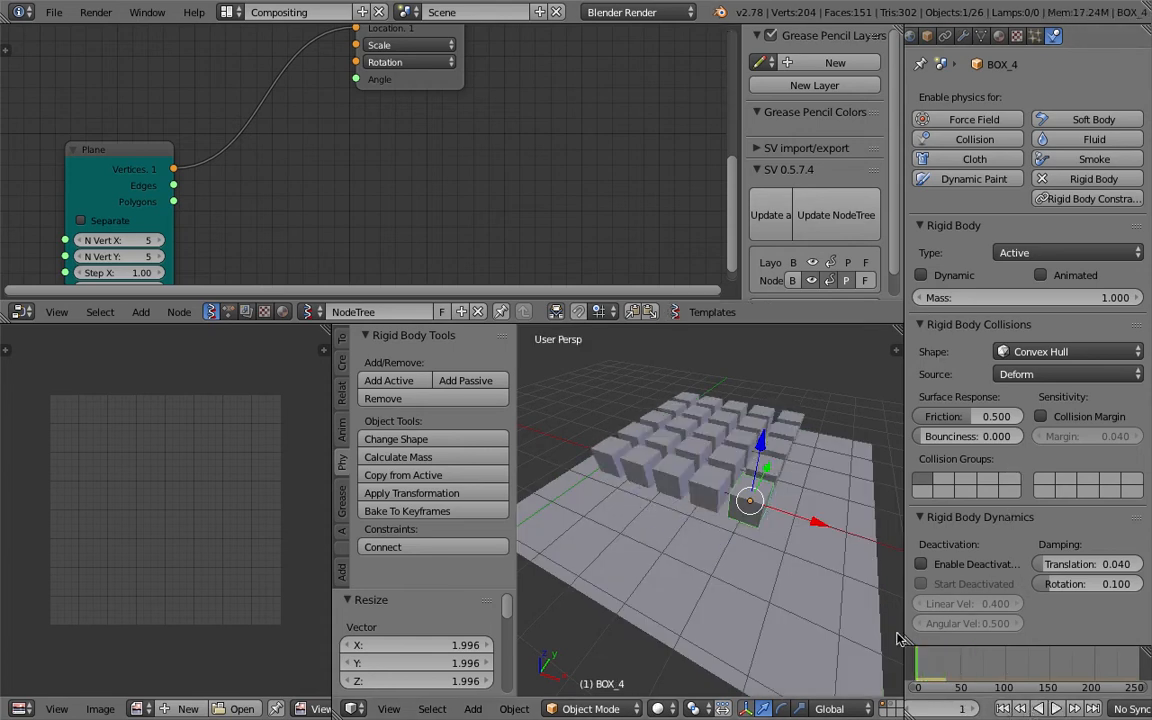
Save the file.
{"action": "key", "text": "ctrl+s"}
{"action": "left_click", "coordinate": [727, 508]}
{"action": "middle_click_drag", "start_coordinate": [727, 508], "coordinate": [768, 436]}
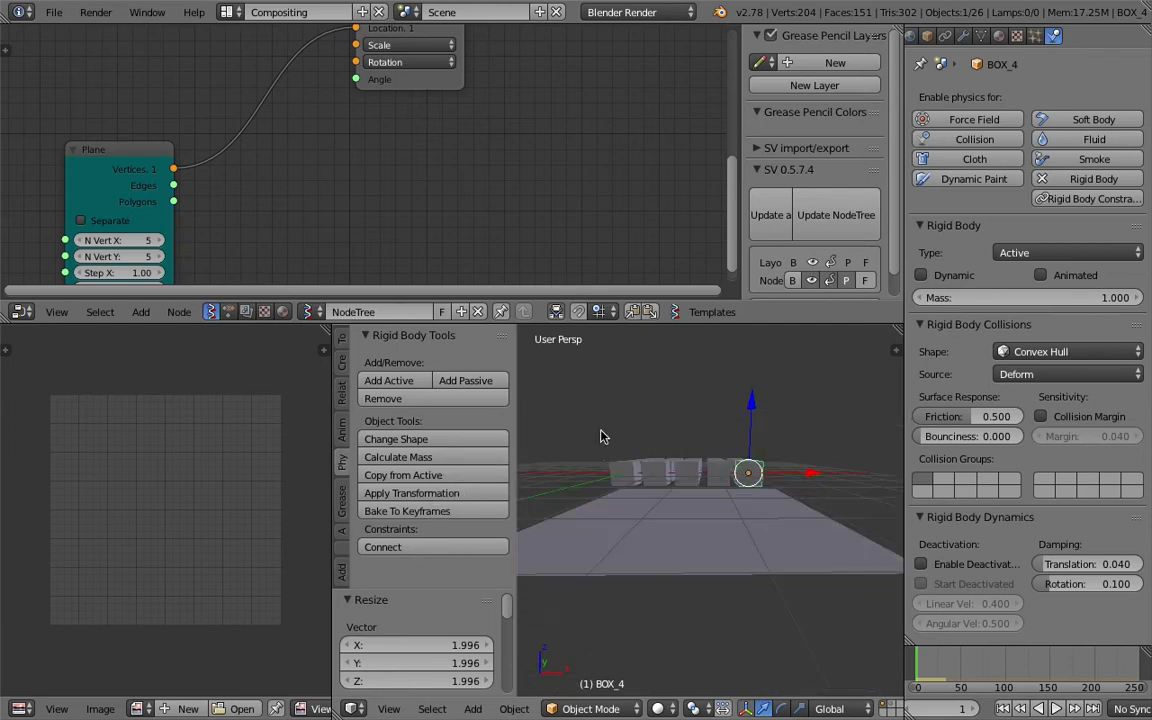
{"action": "left_click_drag", "start_coordinate": [636, 438], "coordinate": [798, 474]}
{"action": "middle_click_drag", "start_coordinate": [796, 410], "coordinate": [680, 440]}
Create a new Animation Nodes tree with auto execution on tree, frame and property changes.
{"action": "left_click", "coordinate": [232, 312]}
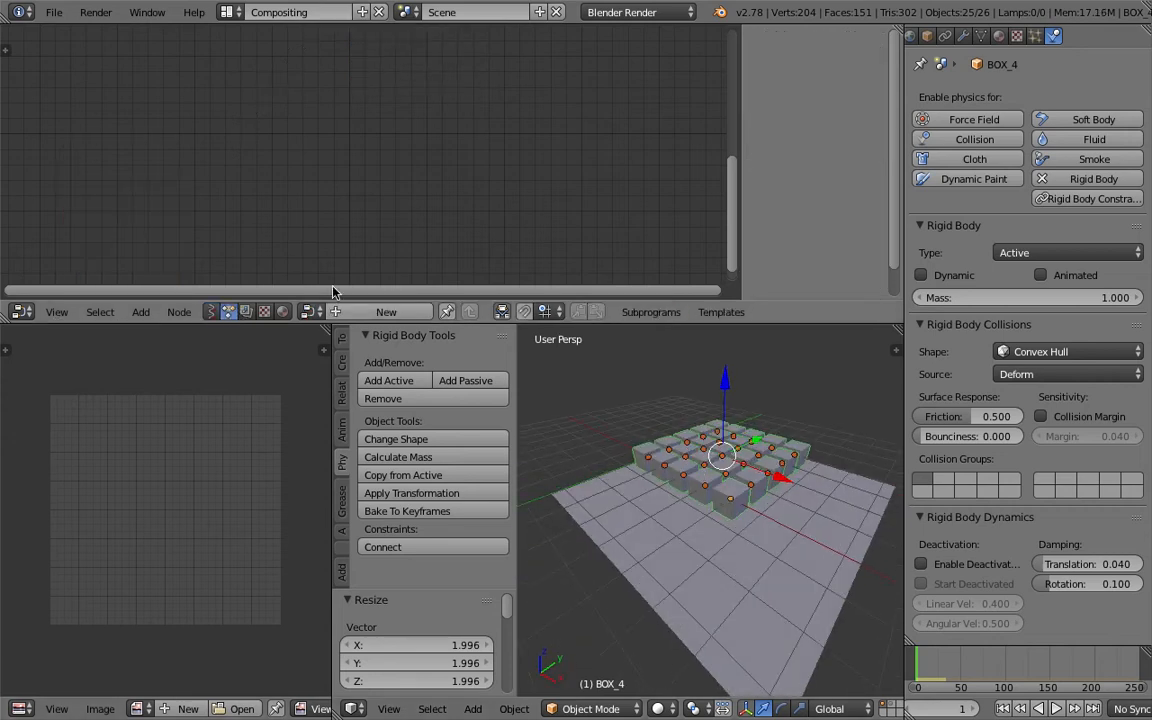
{"action": "left_click", "coordinate": [349, 313]}
{"action": "key", "text": "shift+a"}
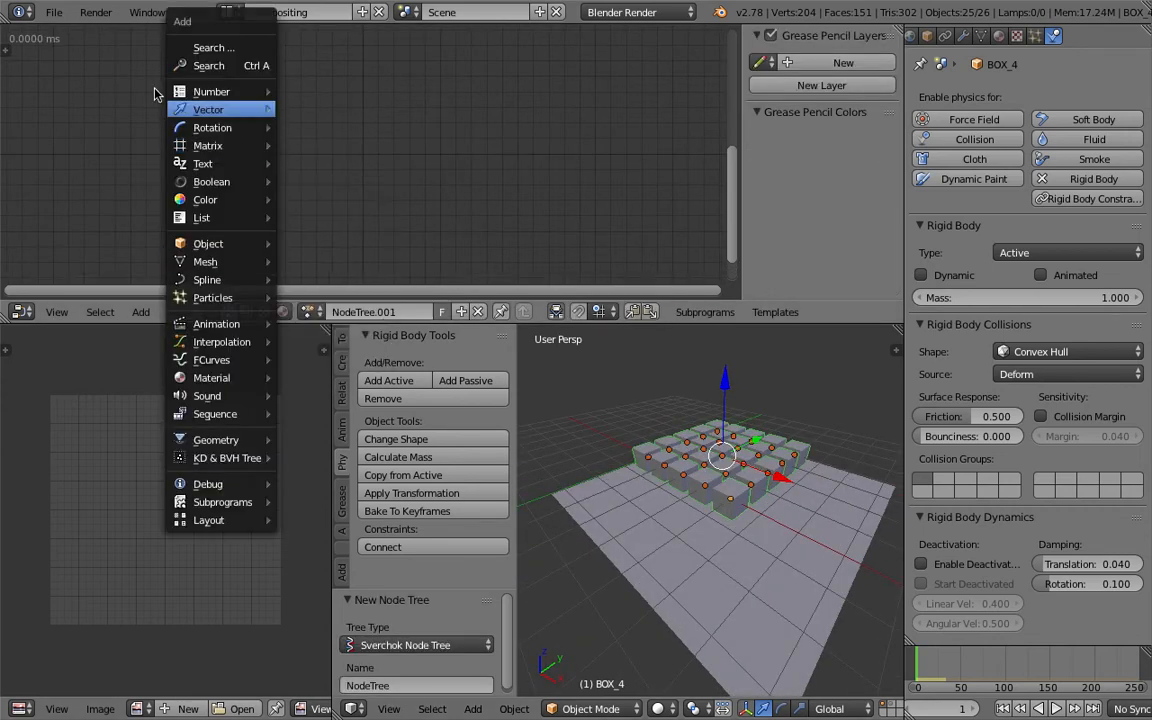
{"action": "left_click", "coordinate": [6, 48]}
{"action": "left_click", "coordinate": [13, 120]}
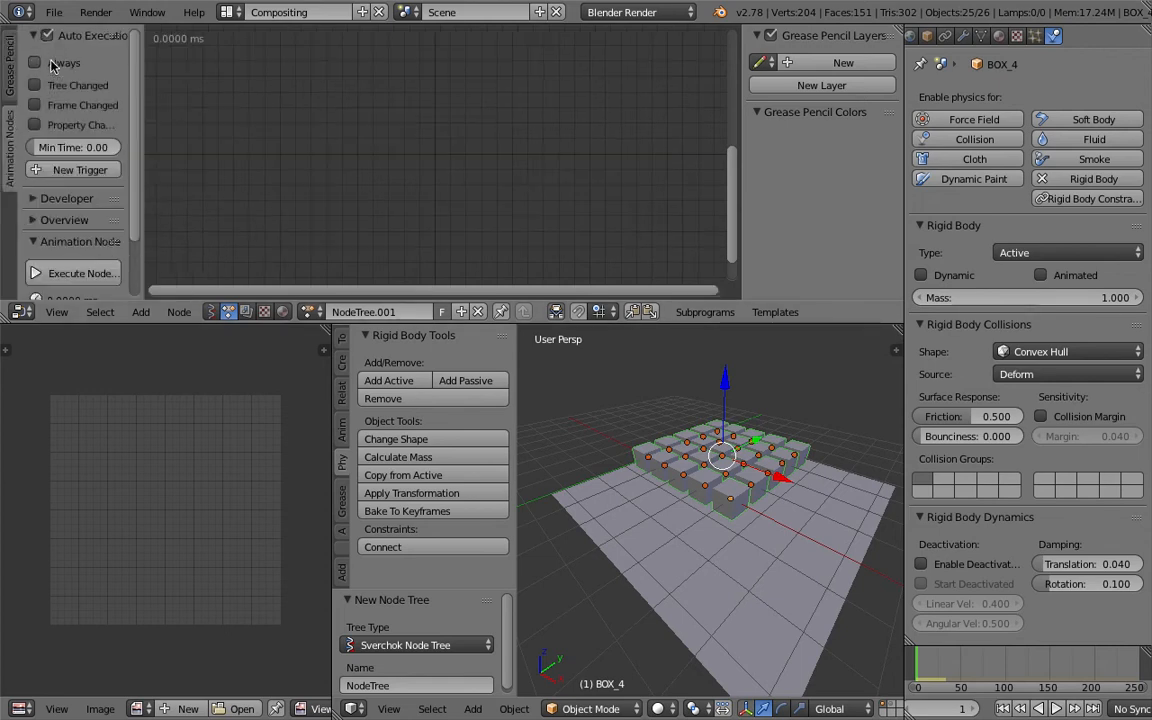
{"action": "middle_click_drag", "start_coordinate": [350, 134], "coordinate": [363, 133]}
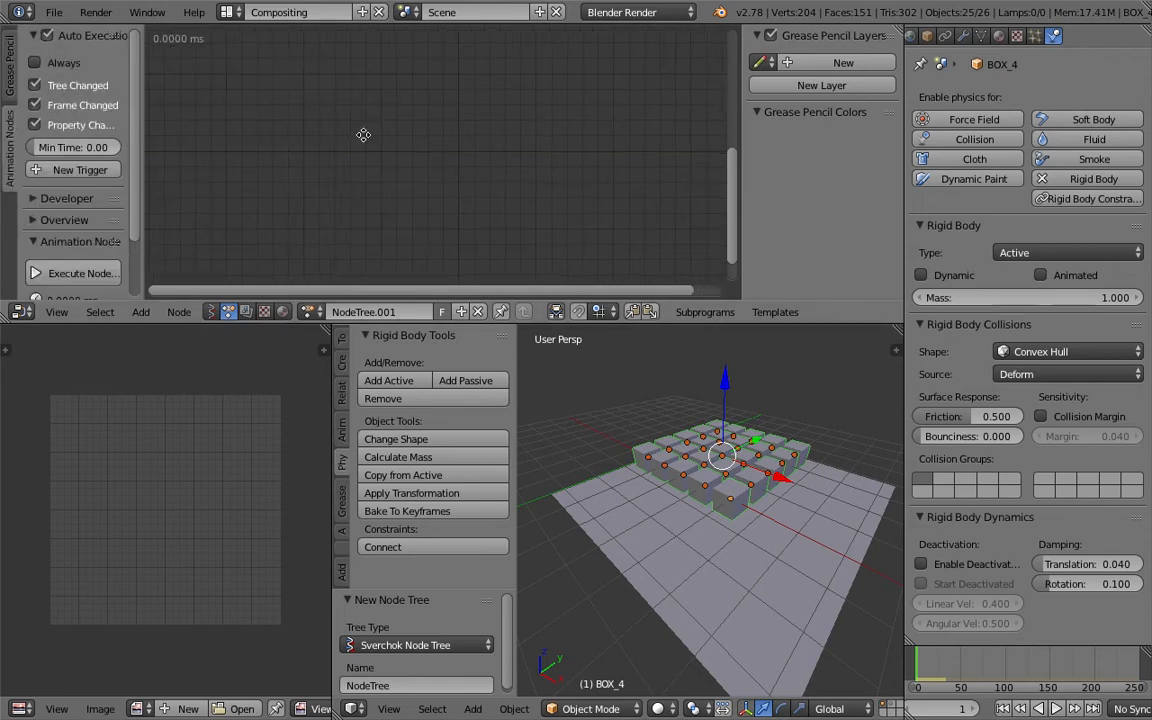
Add an Objects from Group node set to the BOX group and save.
{"action": "middle_click_drag", "start_coordinate": [598, 440], "coordinate": [629, 430]}
{"action": "key", "text": "shift+a"}
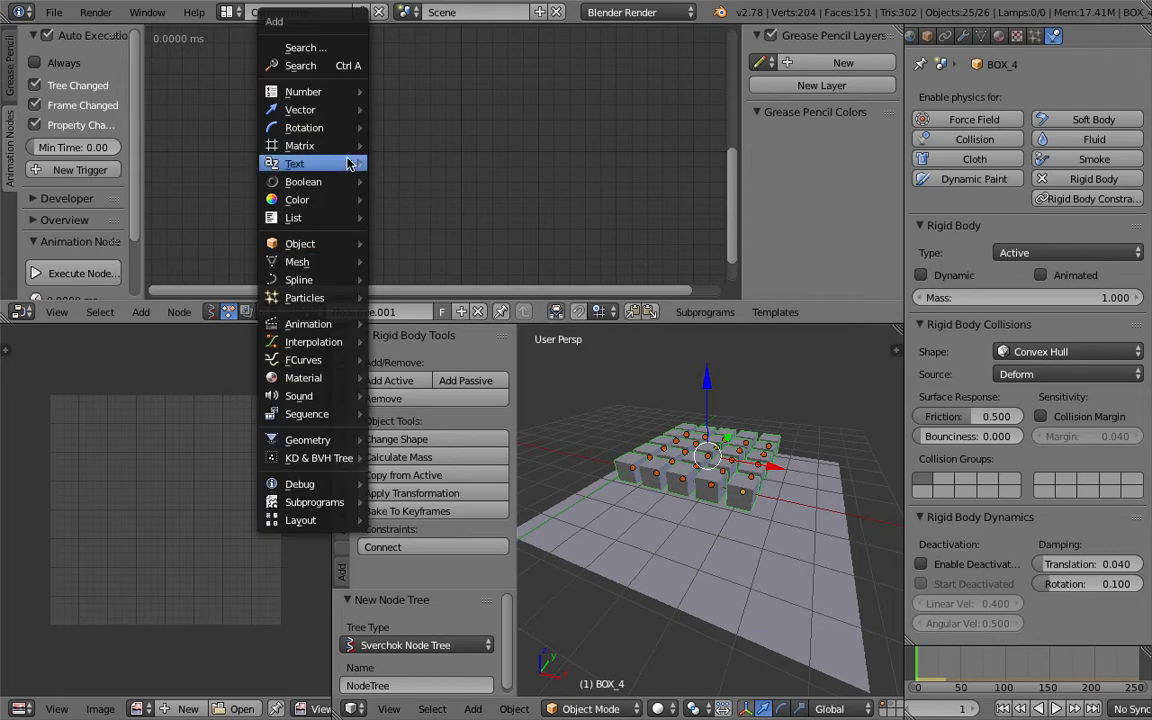
{"action": "left_click", "coordinate": [339, 67]}
{"action": "type", "text": "objects"}
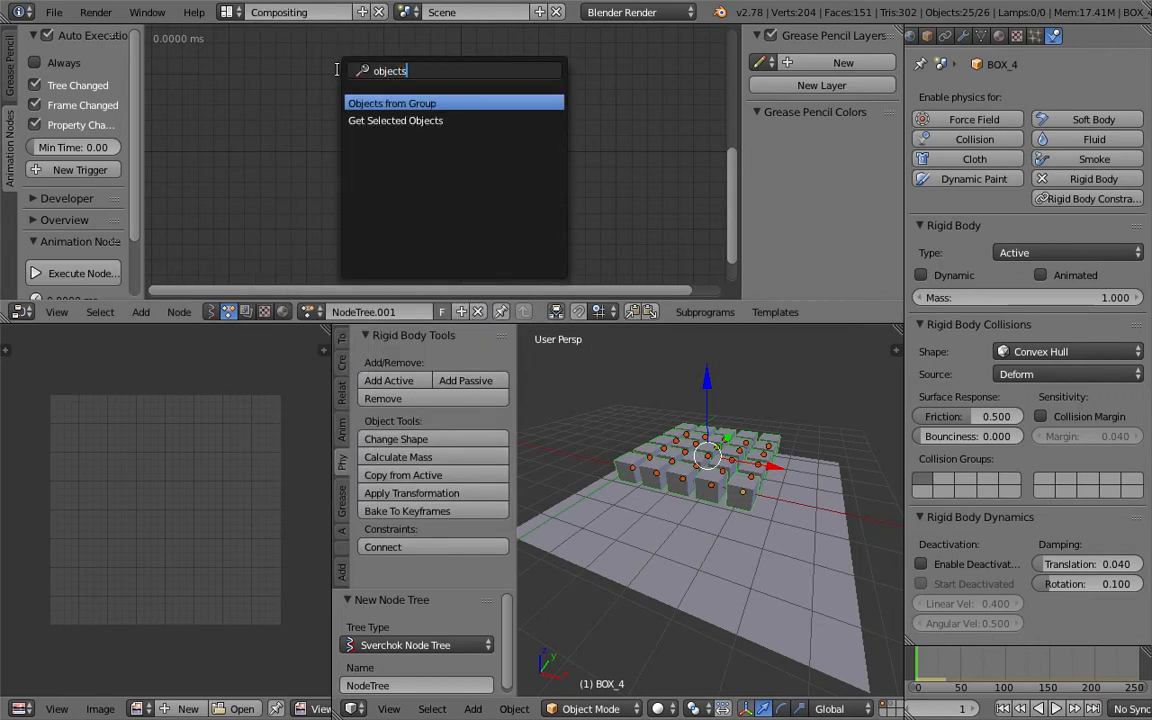
{"action": "key", "text": "Return"}
{"action": "left_click", "coordinate": [338, 74]}
{"action": "left_click", "coordinate": [424, 119]}
{"action": "left_click", "coordinate": [424, 140]}
{"action": "left_click_drag", "start_coordinate": [405, 92], "coordinate": [286, 121]}
{"action": "key", "text": "ctrl+s"}
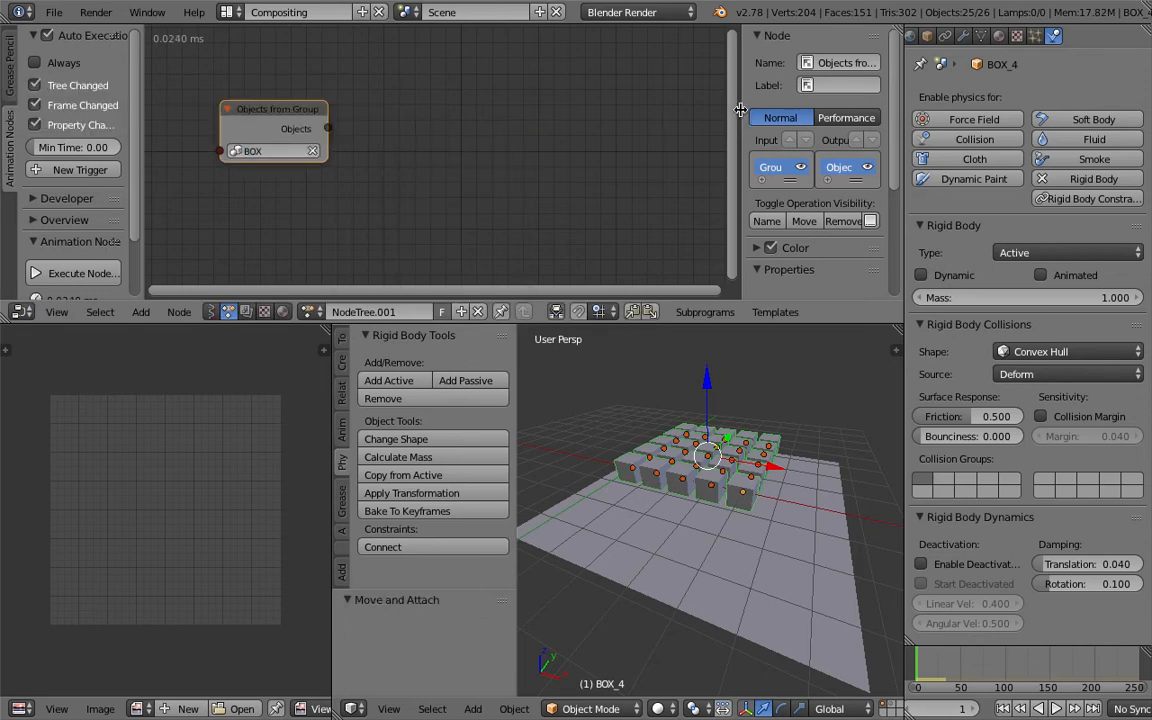
Hide the node sidebar and save the file.
{"action": "left_click_drag", "start_coordinate": [740, 110], "coordinate": [904, 112]}
{"action": "key", "text": "ctrl+s"}
{"action": "left_click", "coordinate": [501, 136]}
{"action": "middle_click_drag", "start_coordinate": [762, 492], "coordinate": [697, 497]}
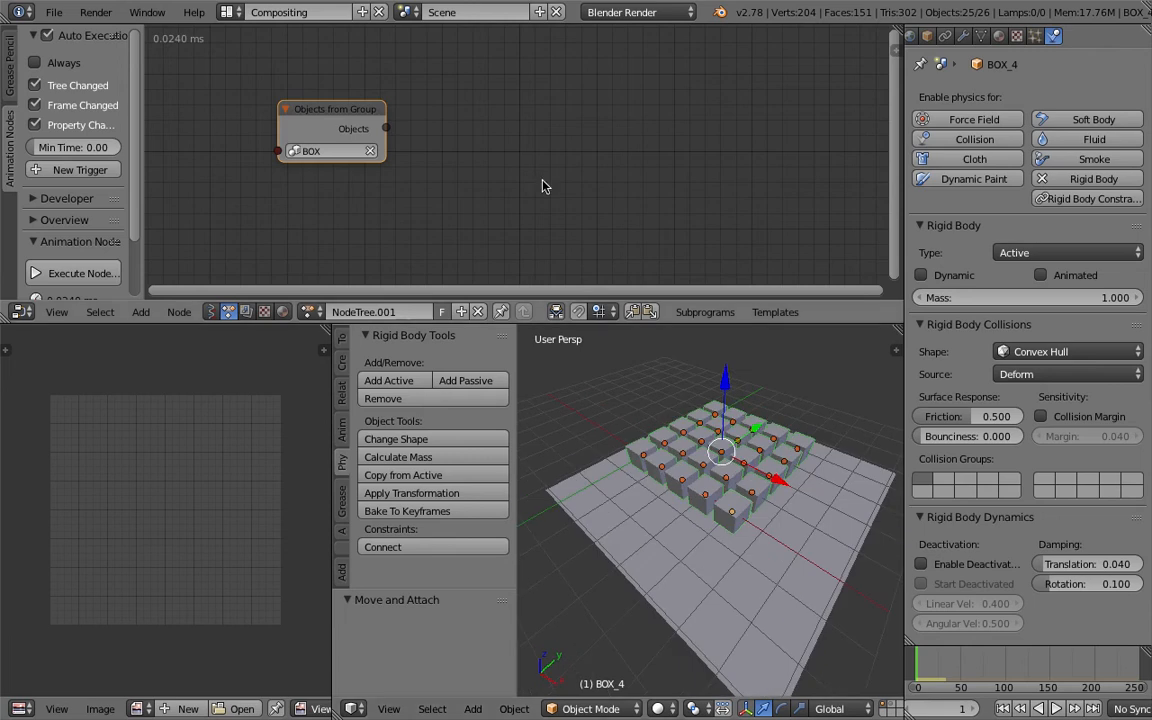
Create a loop subprogram that iterates over the Objects output of the Objects from Group node.
{"action": "key", "text": "shift+a"}
{"action": "left_click", "coordinate": [551, 175]}
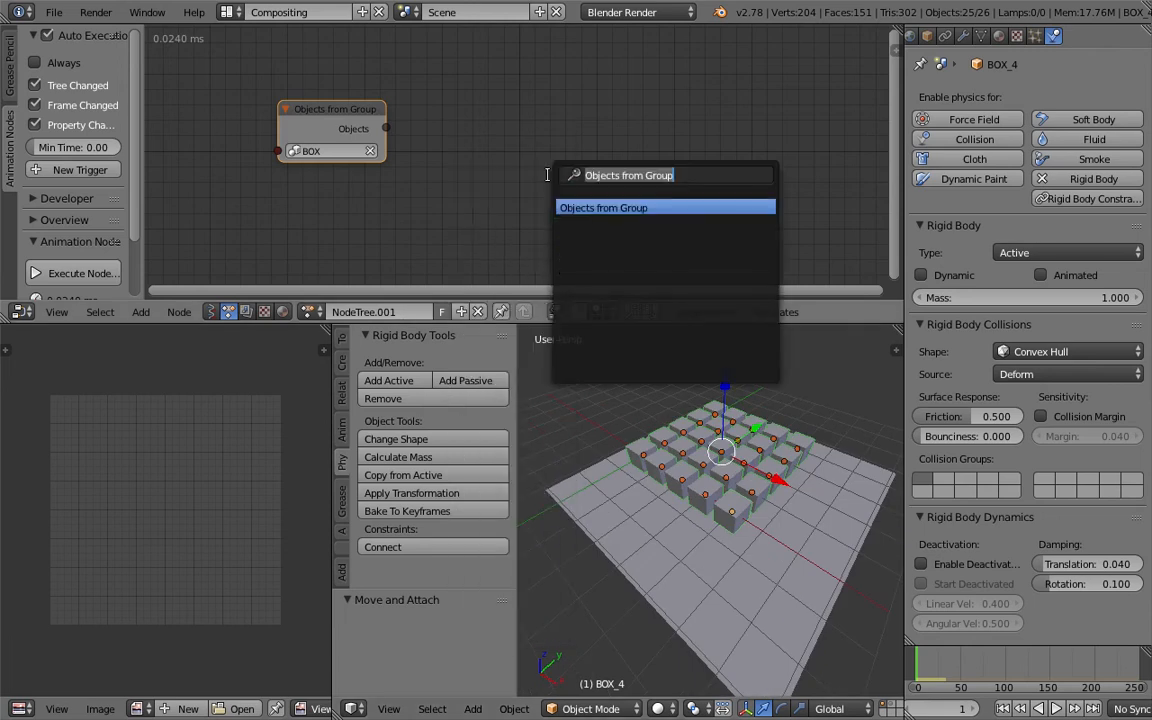
{"action": "key", "text": "w"}
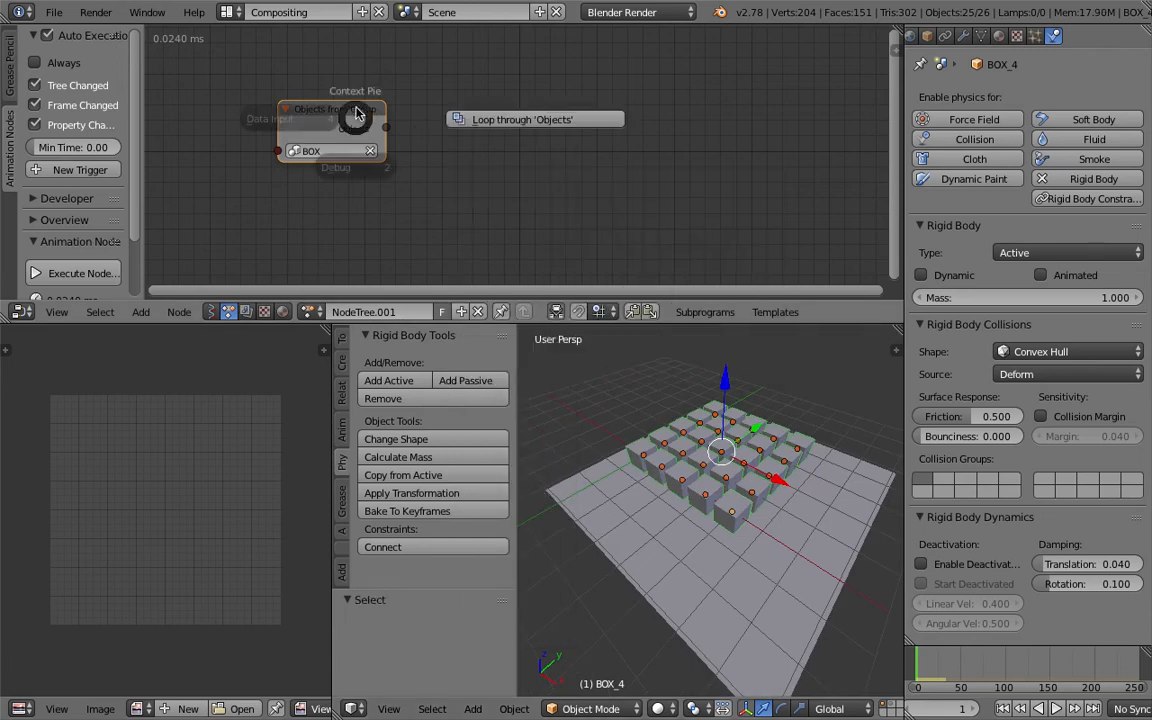
{"action": "left_click", "coordinate": [480, 117]}
{"action": "middle_click_drag", "start_coordinate": [386, 98], "coordinate": [331, 107]}
{"action": "scroll", "coordinate": [331, 107], "scroll_direction": "down", "scroll_amount": 2}
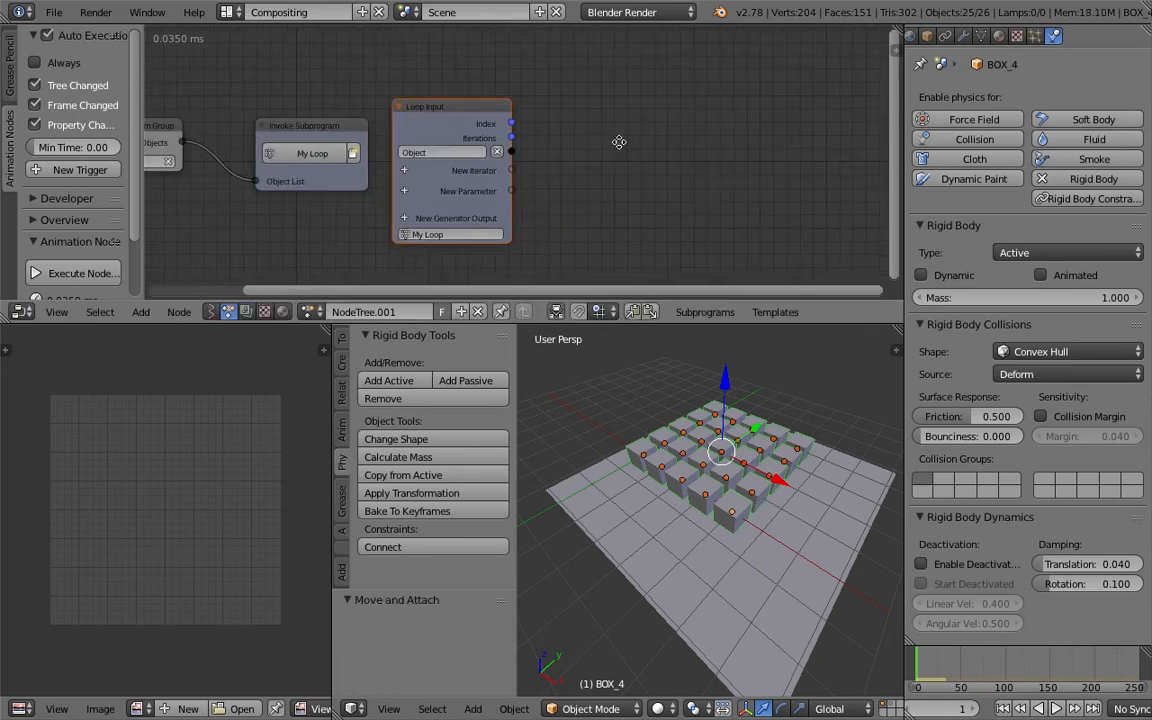
Add an Object Attribute Output node beside the loop input and save the file.
{"action": "middle_click_drag", "start_coordinate": [622, 141], "coordinate": [550, 130]}
{"action": "key", "text": "shift+a"}
{"action": "left_click", "coordinate": [550, 130]}
{"action": "type", "text": "object "}
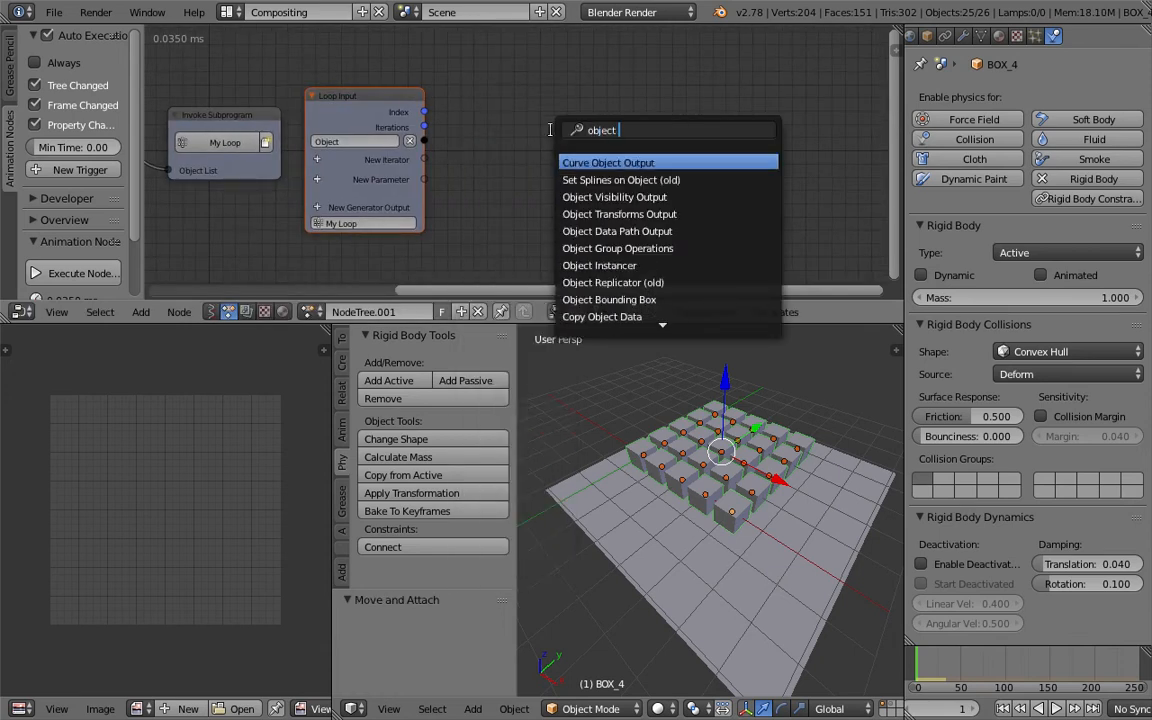
{"action": "type", "text": "att"}
{"action": "key", "text": "Down"}
{"action": "key", "text": "Return"}
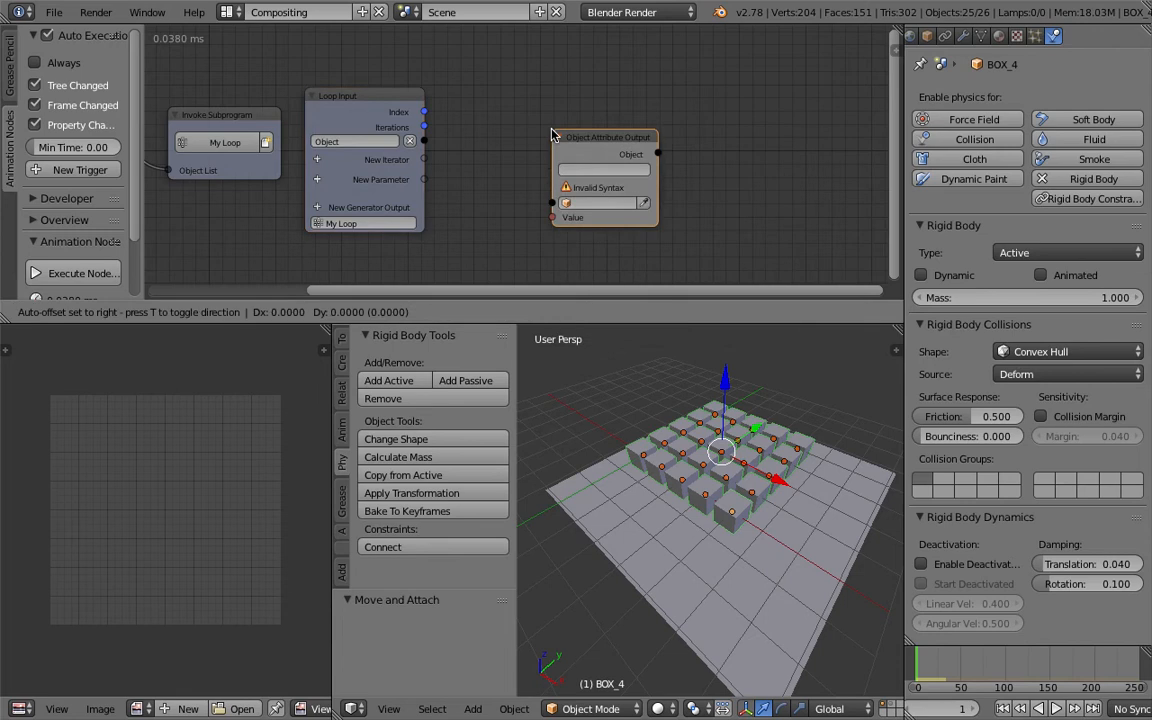
{"action": "left_click", "coordinate": [583, 117]}
{"action": "key", "text": "ctrl+s"}
Link the loop's Object output to the Object input of the Object Attribute Output node.
{"action": "middle_click_drag", "start_coordinate": [746, 489], "coordinate": [788, 435]}
{"action": "left_click", "coordinate": [781, 483]}
{"action": "left_click_drag", "start_coordinate": [424, 141], "coordinate": [582, 184]}
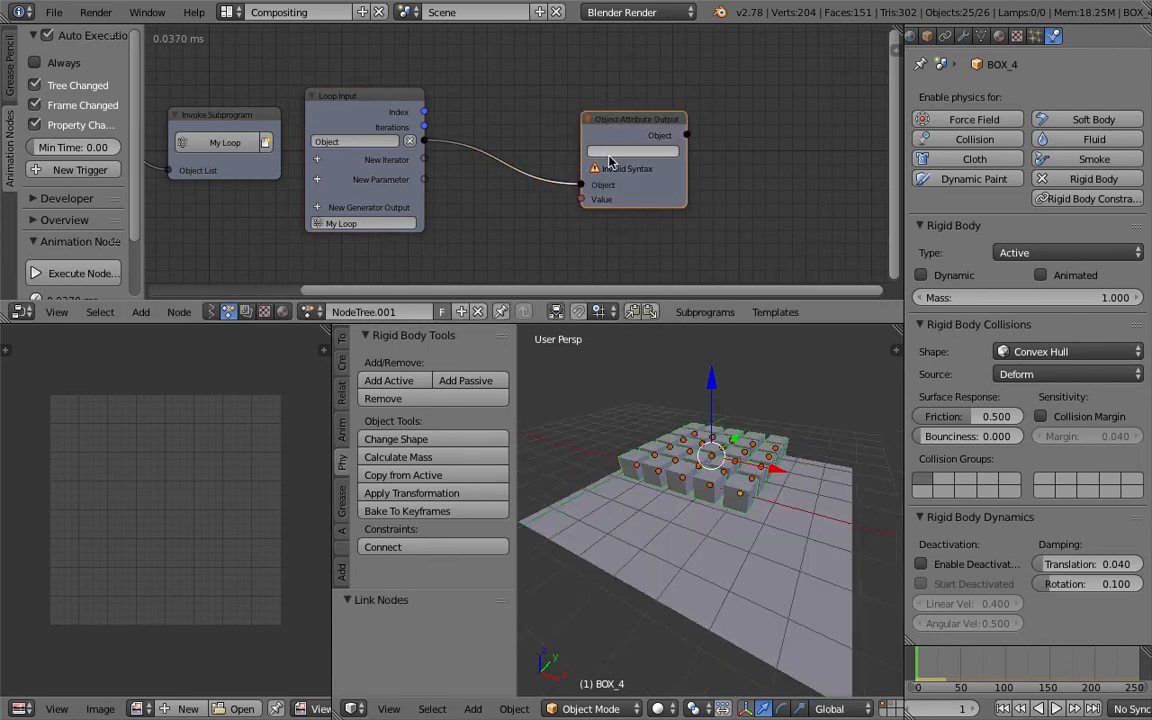
Set the Object Attribute Output's attribute to rigid_body.enabled, copied from a box's rigid body Dynamic property.
{"action": "scroll", "coordinate": [738, 452], "scroll_direction": "up", "scroll_amount": 1}
{"action": "middle_click_drag", "start_coordinate": [740, 453], "coordinate": [748, 433]}
{"action": "right_click", "coordinate": [796, 430]}
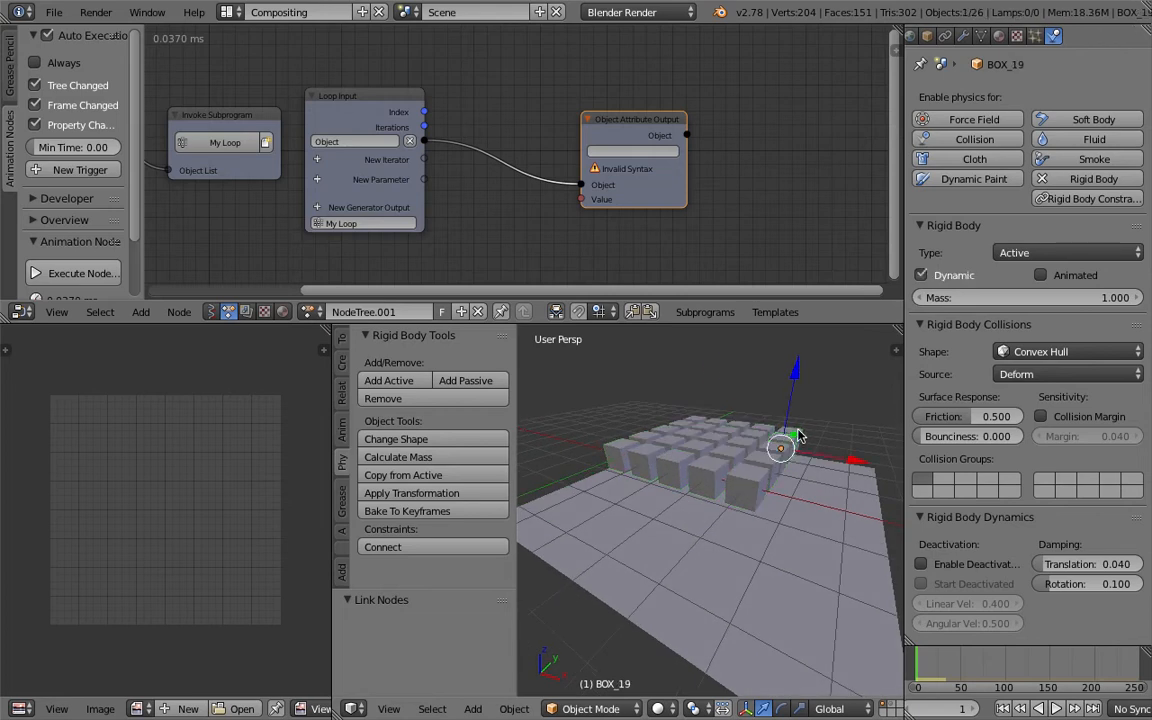
{"action": "right_click", "coordinate": [940, 275]}
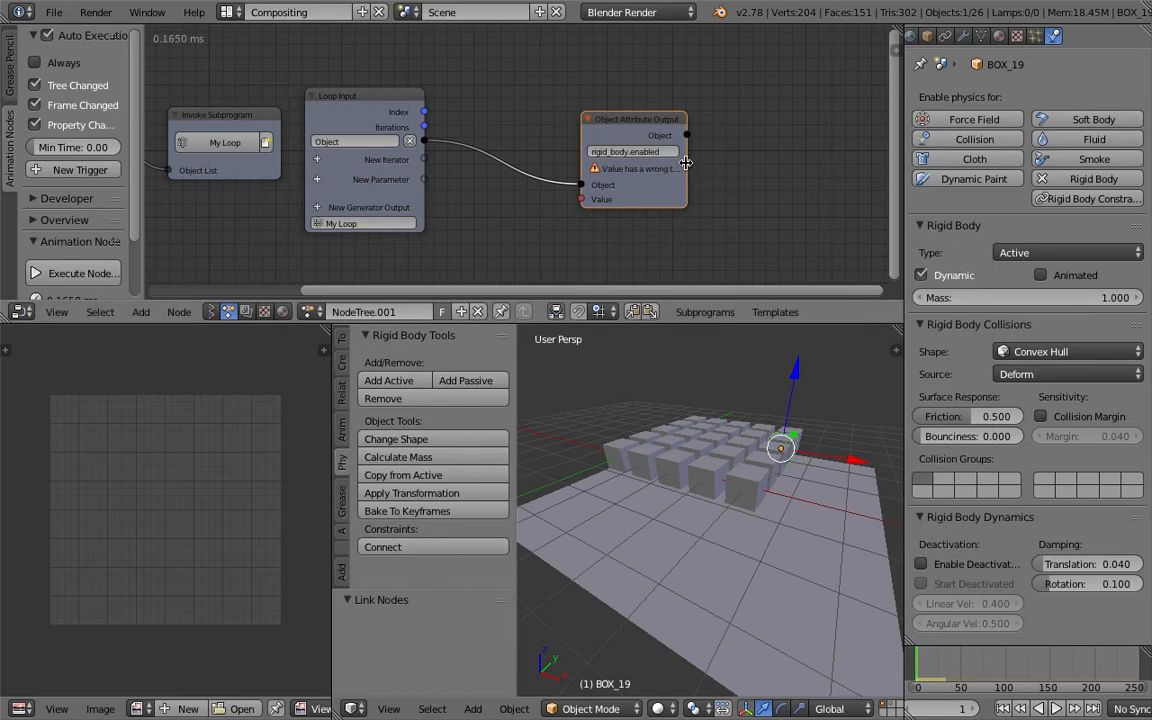
{"action": "scroll", "coordinate": [686, 163], "scroll_direction": "up", "scroll_amount": 3}
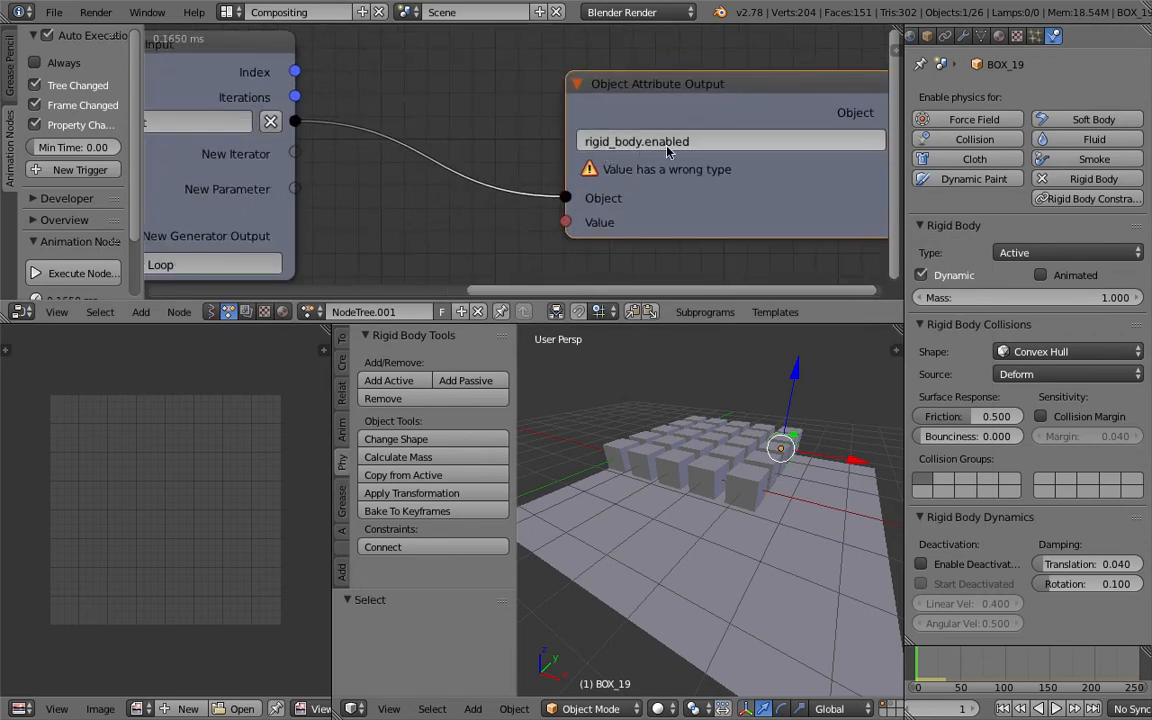
{"action": "scroll", "coordinate": [640, 184], "scroll_direction": "down", "scroll_amount": 4}
Add a Boolean Input node below the attribute node and save the file.
{"action": "middle_click_drag", "start_coordinate": [485, 236], "coordinate": [550, 174]}
{"action": "key", "text": "ctrl+s"}
{"action": "left_click", "coordinate": [550, 174]}
{"action": "key", "text": "shift+a"}
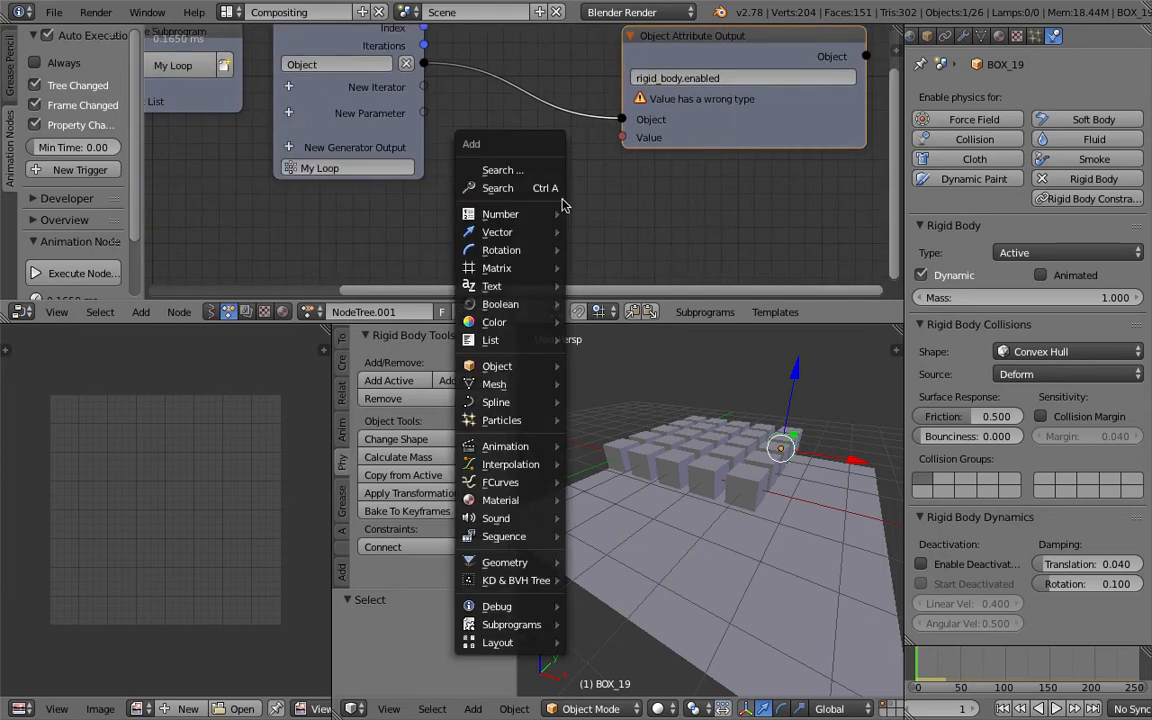
{"action": "left_click", "coordinate": [551, 190]}
{"action": "type", "text": "bool"}
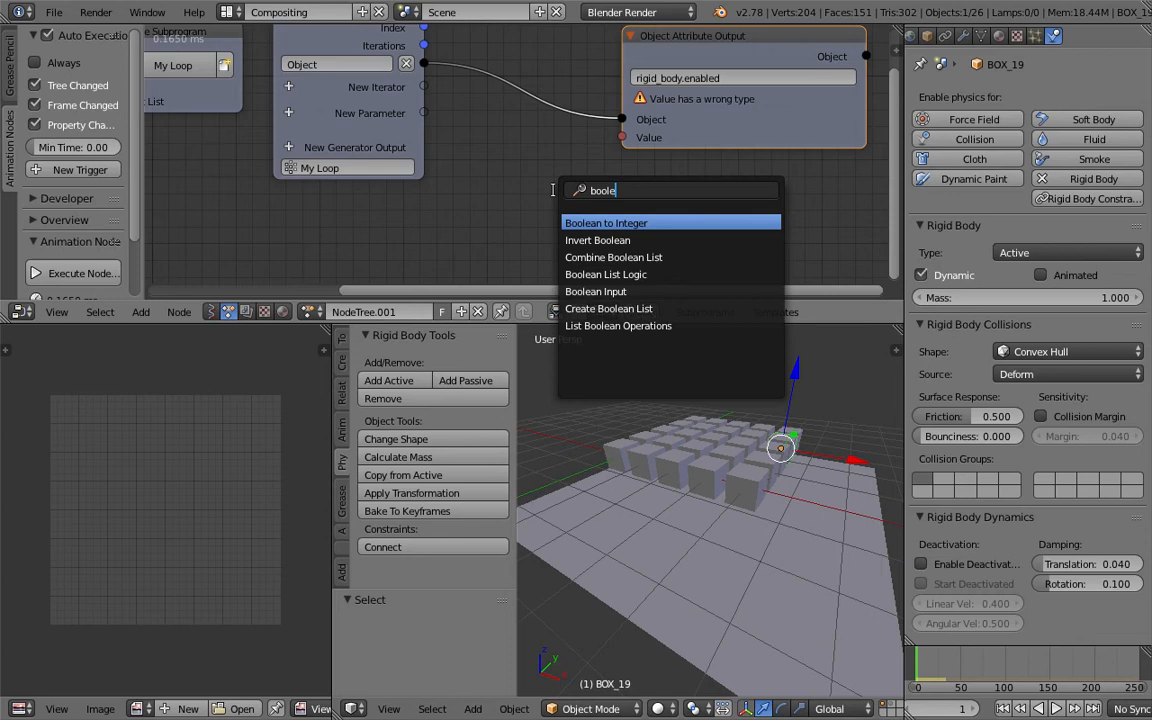
{"action": "type", "text": "e"}
{"action": "key", "text": "Down"}
{"action": "key", "text": "Down"}
{"action": "key", "text": "Down"}
{"action": "key", "text": "Down"}
{"action": "key", "text": "Return"}
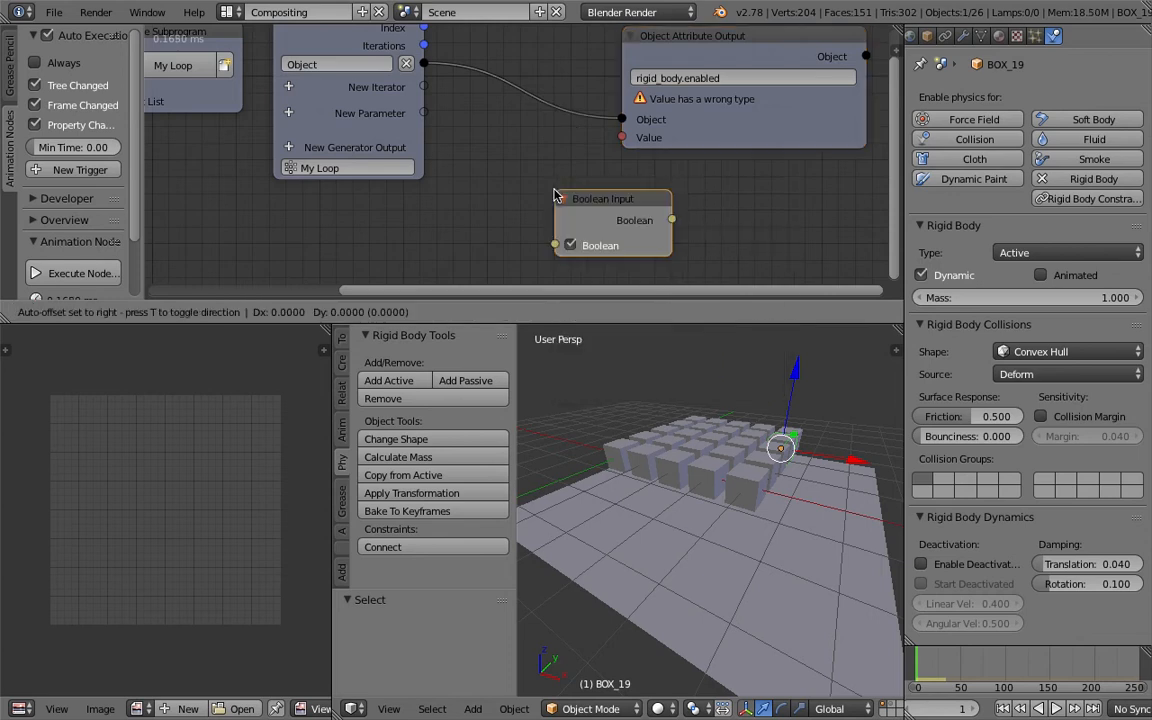
{"action": "left_click", "coordinate": [484, 185]}
{"action": "key", "text": "ctrl+s"}
Link the Boolean Input's output to the Value input of the Object Attribute Output node.
{"action": "left_click", "coordinate": [484, 185]}
{"action": "left_click_drag", "start_coordinate": [621, 137], "coordinate": [601, 210]}
{"action": "middle_click_drag", "start_coordinate": [790, 470], "coordinate": [568, 417]}
{"action": "left_click_drag", "start_coordinate": [558, 411], "coordinate": [794, 482]}
{"action": "middle_click_drag", "start_coordinate": [815, 434], "coordinate": [795, 472]}
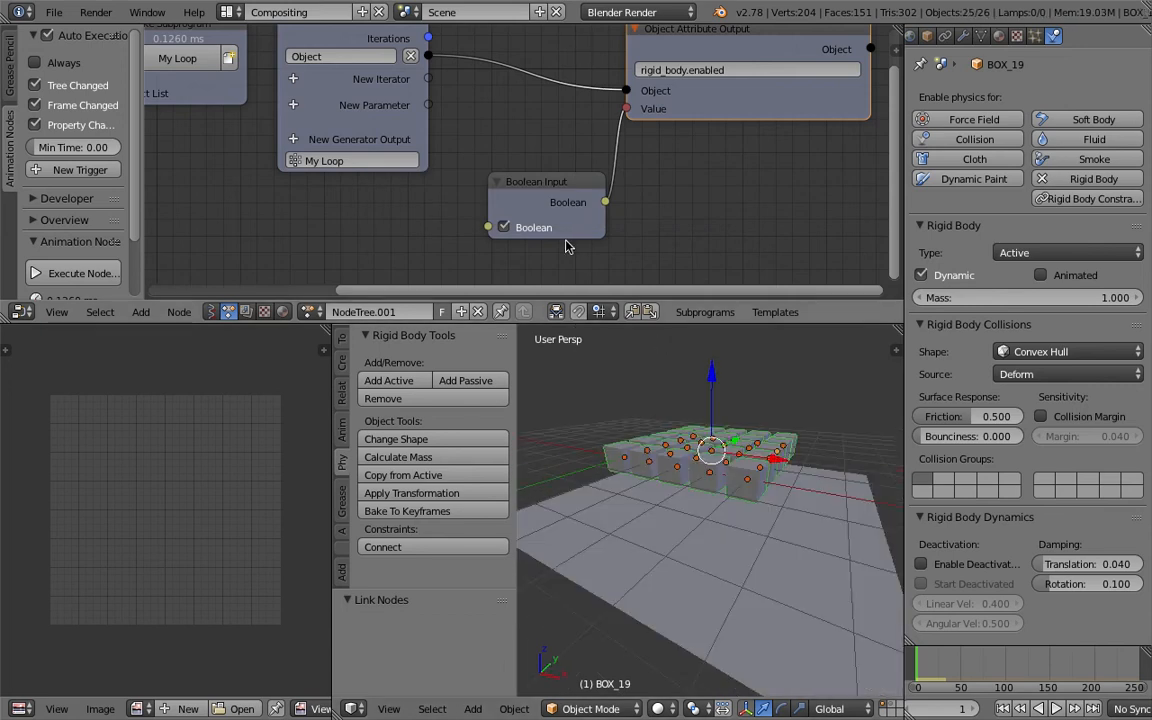
{"action": "middle_click_drag", "start_coordinate": [735, 440], "coordinate": [724, 468]}
Play the simulation while enabling the Boolean, then stop and return to the first frame.
{"action": "left_click", "coordinate": [1056, 708]}
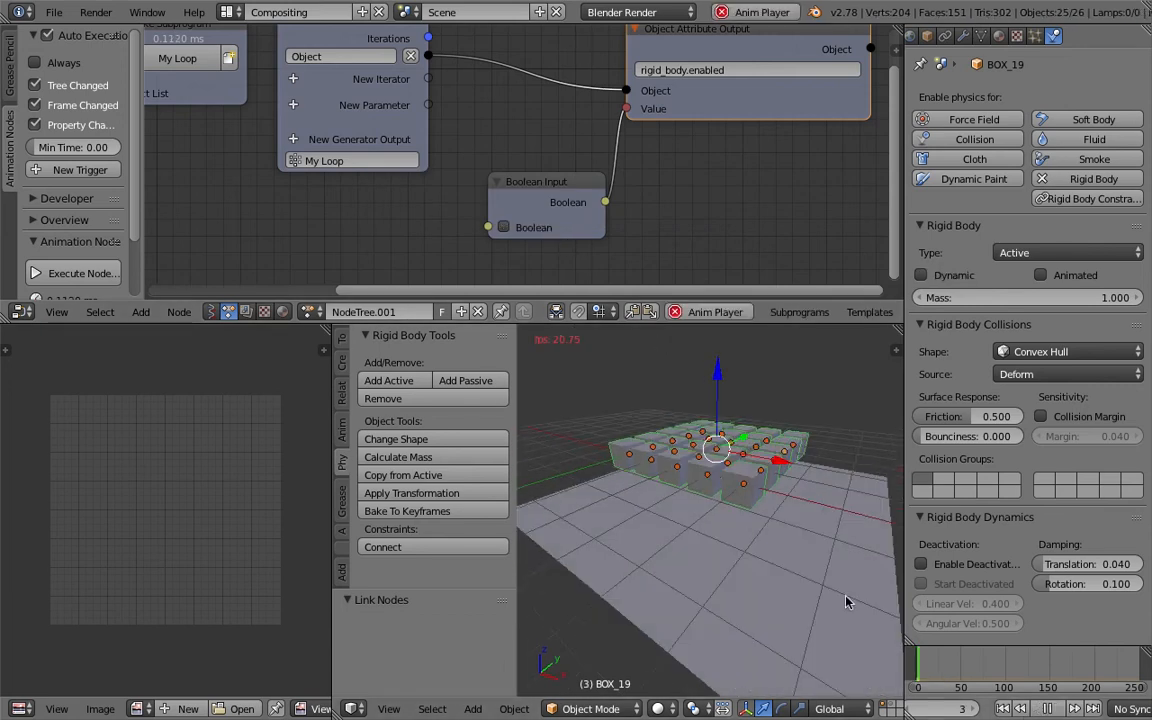
{"action": "left_click", "coordinate": [537, 228]}
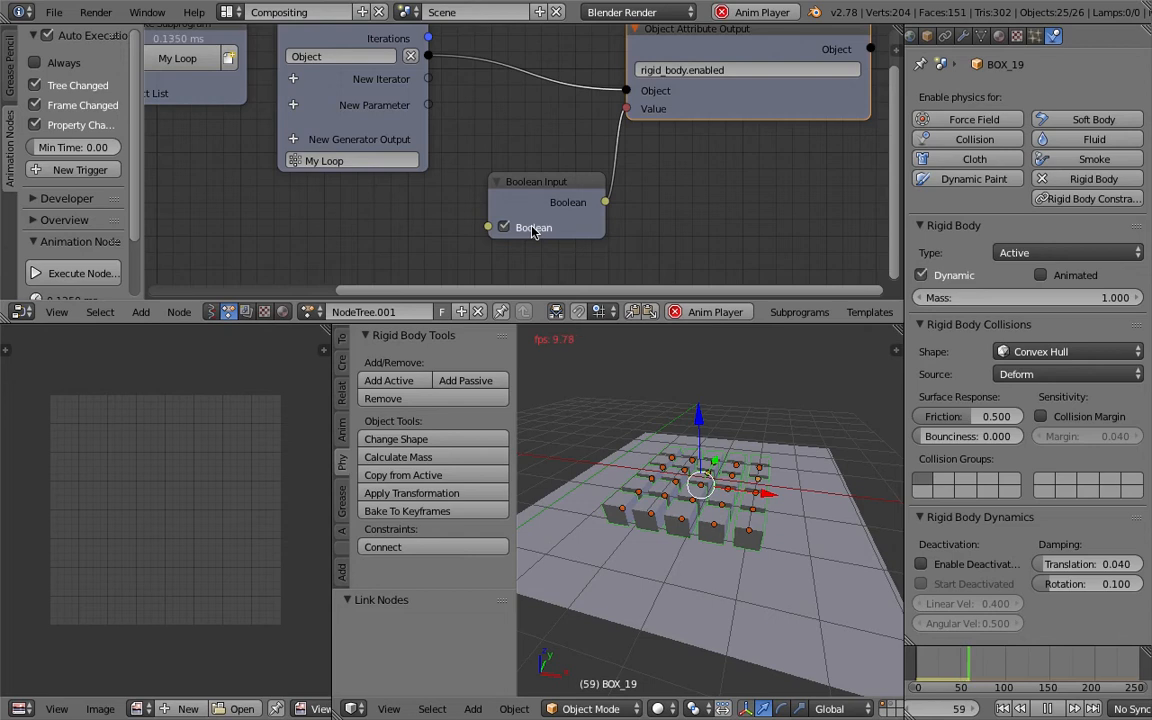
{"action": "left_click", "coordinate": [1047, 708]}
{"action": "left_click", "coordinate": [1003, 708]}
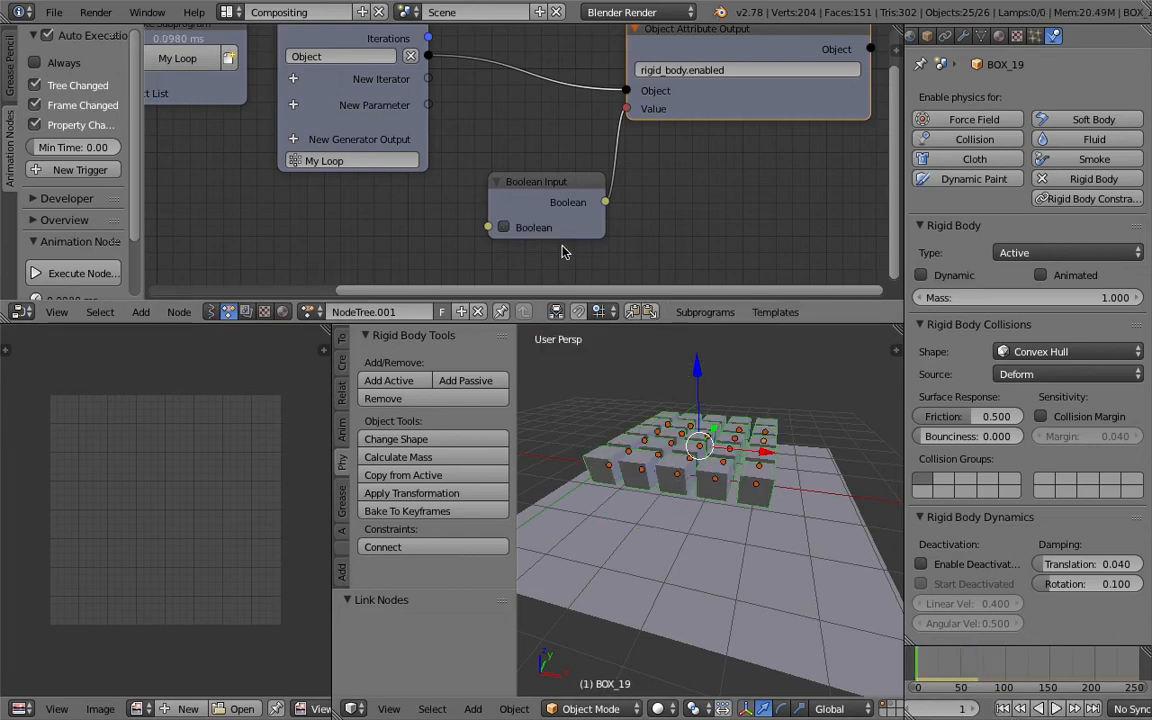
Play the simulation again, switching the Boolean off during playback, then stop it.
{"action": "left_click", "coordinate": [531, 228]}
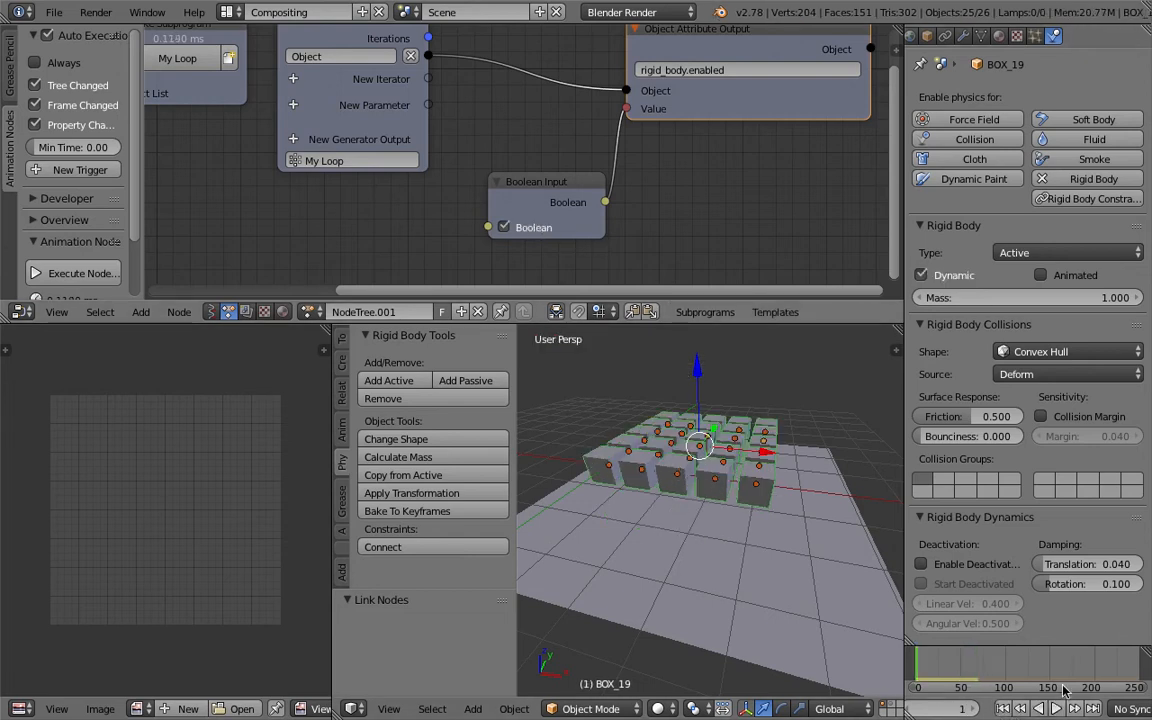
{"action": "left_click", "coordinate": [1056, 708]}
{"action": "left_click", "coordinate": [505, 228]}
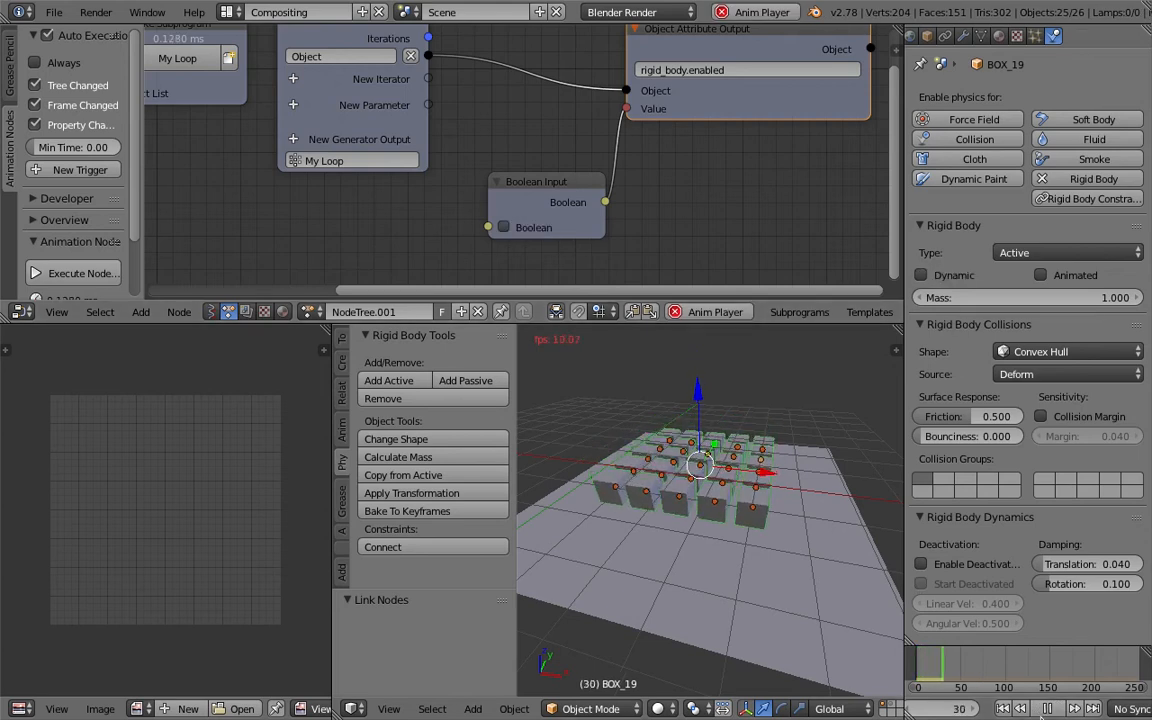
{"action": "key", "text": "alt+a"}
Enlarge the 3D viewport area over the neighbouring editor and save the file.
{"action": "left_click_drag", "start_coordinate": [517, 404], "coordinate": [191, 385]}
{"action": "middle_click_drag", "start_coordinate": [565, 470], "coordinate": [541, 466]}
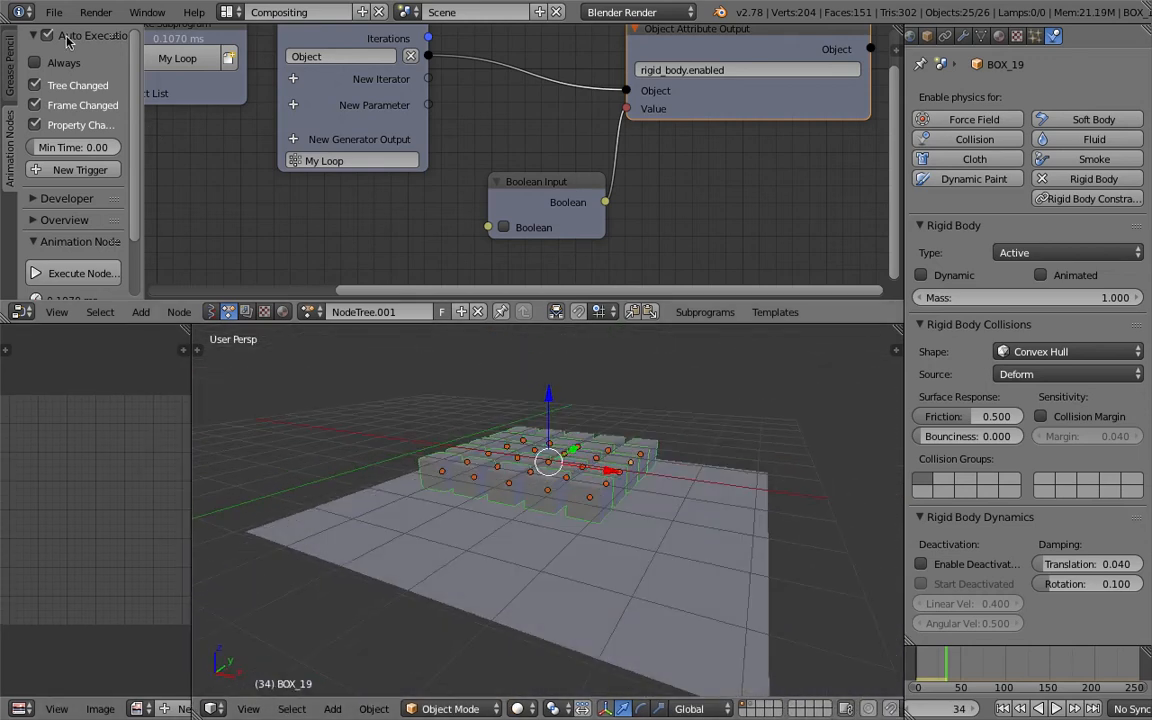
{"action": "left_click", "coordinate": [54, 12]}
{"action": "left_click", "coordinate": [126, 170]}
{"action": "left_click", "coordinate": [1020, 80]}
{"action": "left_click", "coordinate": [1064, 61]}
{"action": "middle_click_drag", "start_coordinate": [560, 430], "coordinate": [563, 473]}
{"action": "key", "text": "ctrl+s"}
Save the file again and rewind the timeline to the first frame.
{"action": "left_click", "coordinate": [563, 472]}
{"action": "middle_click_drag", "start_coordinate": [637, 225], "coordinate": [627, 168]}
{"action": "scroll", "coordinate": [630, 172], "scroll_direction": "down", "scroll_amount": 4}
{"action": "key", "text": "ctrl+s"}
{"action": "left_click", "coordinate": [671, 191]}
{"action": "middle_click_drag", "start_coordinate": [635, 420], "coordinate": [668, 418]}
{"action": "left_click", "coordinate": [1005, 708]}
{"action": "mouse_move", "coordinate": [822, 490]}
{"action": "middle_mouse_down"}
{"action": "mouse_move", "coordinate": [712, 450]}
{"action": "mouse_move", "coordinate": [690, 460]}
{"action": "middle_mouse_up"}
Switch to wireframe display, show the first layer, and select the TRIGGER_0 point grid object.
{"action": "key", "text": "z"}
{"action": "right_click", "coordinate": [525, 463]}
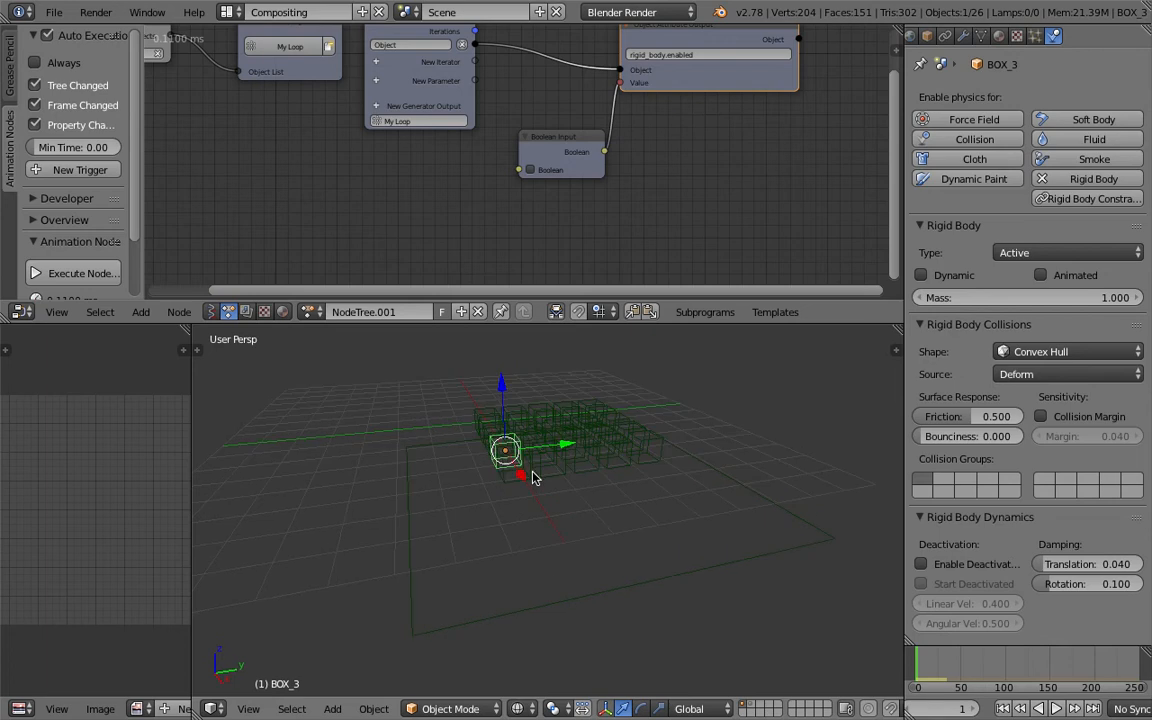
{"action": "middle_click_drag", "start_coordinate": [540, 467], "coordinate": [532, 471]}
{"action": "key", "text": "1"}
{"action": "right_click", "coordinate": [547, 445]}
{"action": "right_click", "coordinate": [563, 449]}
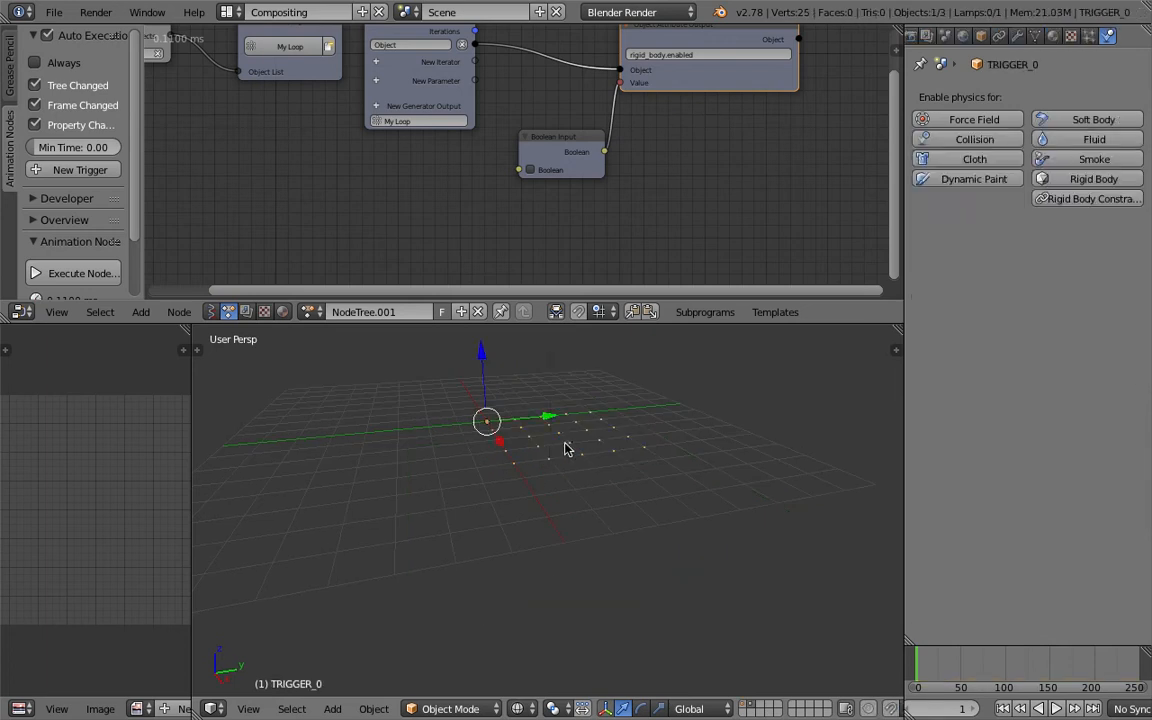
{"action": "key", "text": "m"}
{"action": "key", "text": "2"}
{"action": "key", "text": "1"}
{"action": "middle_click_drag", "start_coordinate": [668, 402], "coordinate": [576, 406]}
{"action": "middle_click_drag", "start_coordinate": [590, 500], "coordinate": [578, 430]}
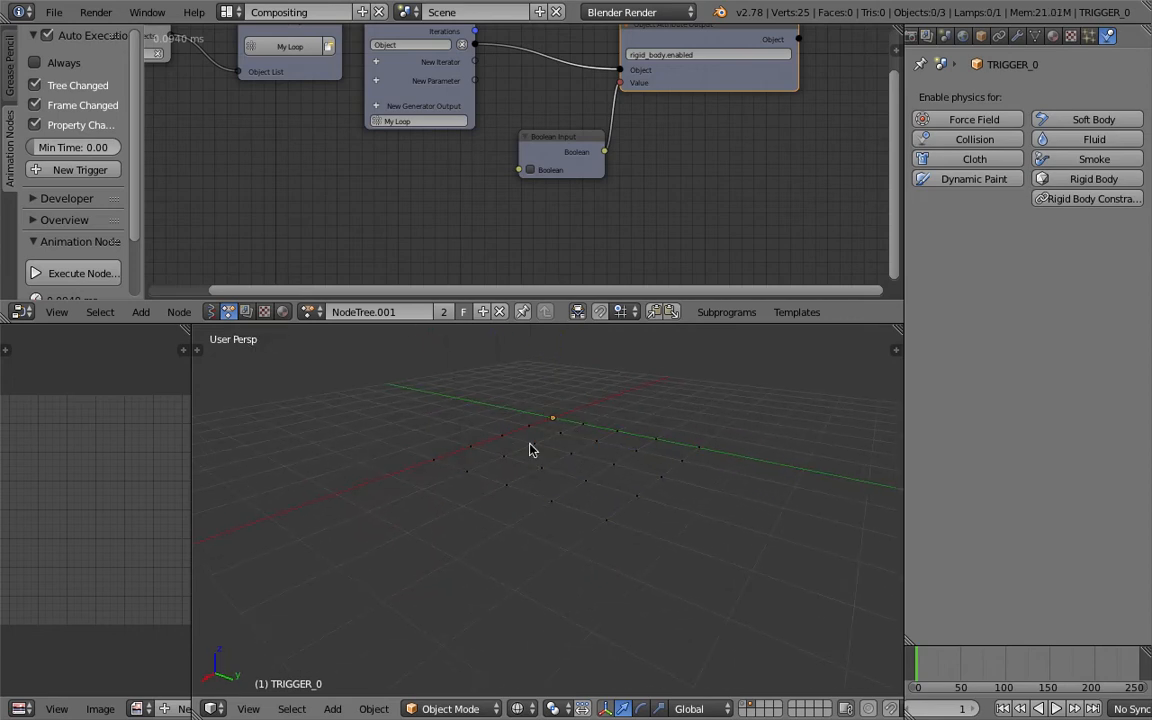
{"action": "right_click", "coordinate": [601, 446]}
{"action": "mouse_move", "coordinate": [603, 448]}
{"action": "middle_mouse_down"}
{"action": "mouse_move", "coordinate": [611, 465]}
{"action": "mouse_move", "coordinate": [615, 453]}
{"action": "middle_mouse_up"}
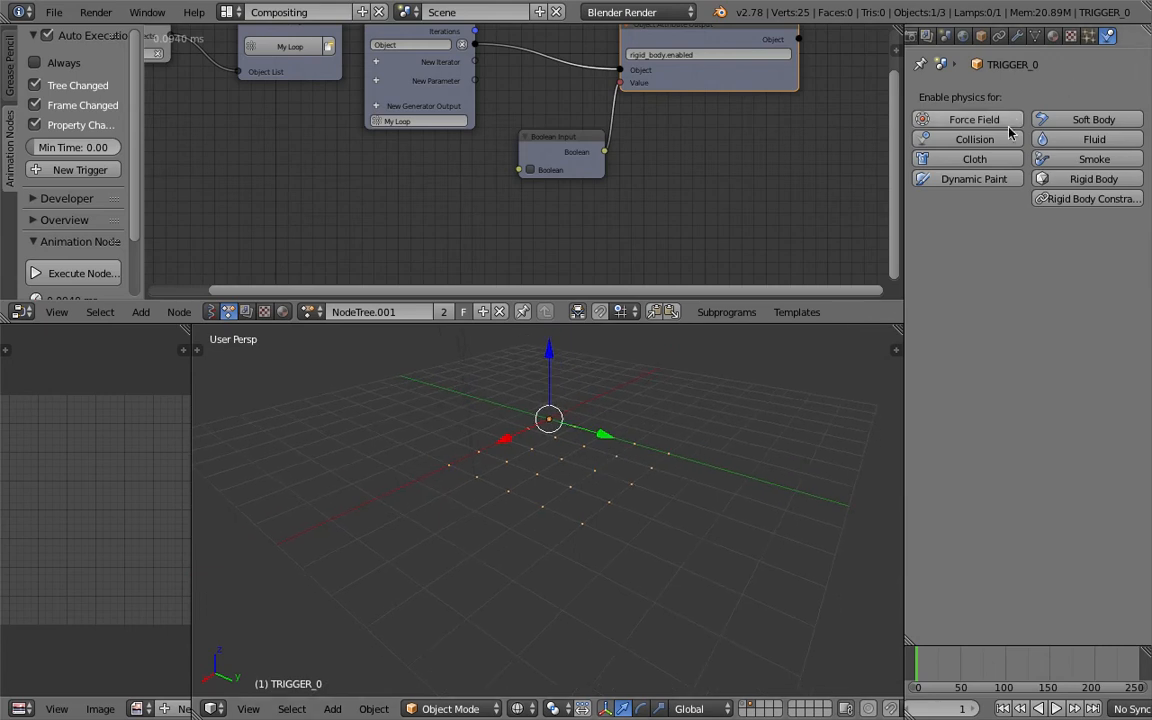
Add a Dynamic Paint canvas to the trigger grid with Weight surface type and open its output settings.
{"action": "left_click", "coordinate": [962, 180]}
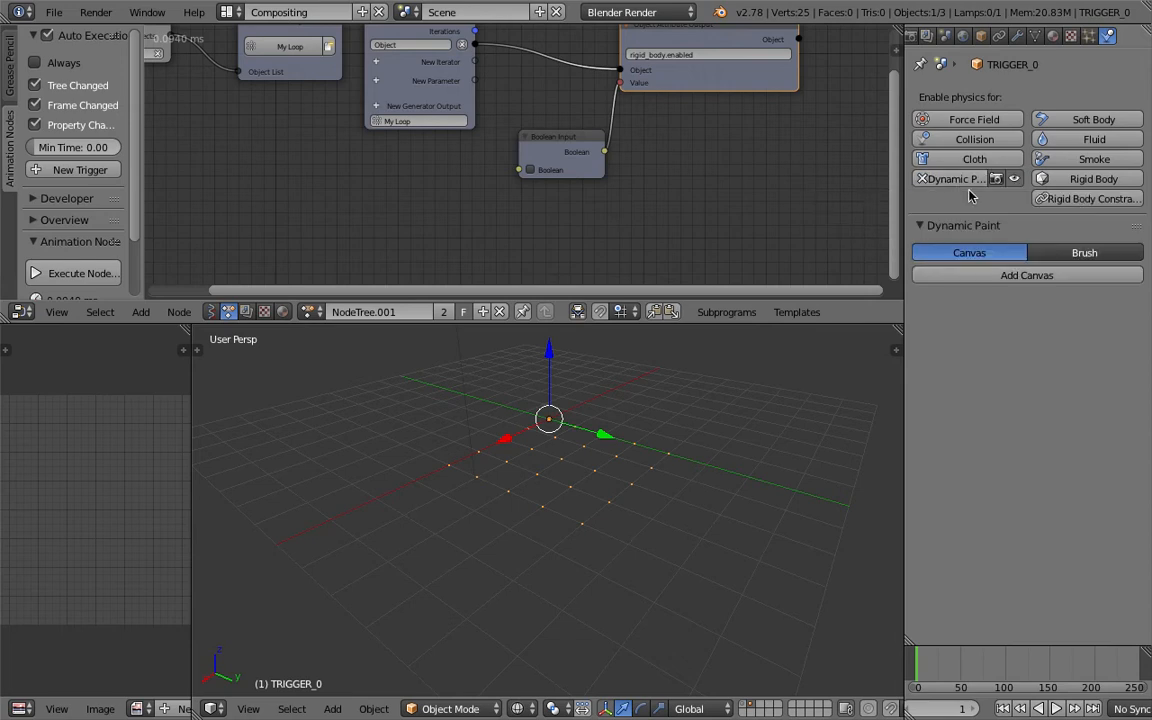
{"action": "left_click", "coordinate": [1021, 276]}
{"action": "scroll", "coordinate": [1030, 450], "scroll_direction": "down", "scroll_amount": 3}
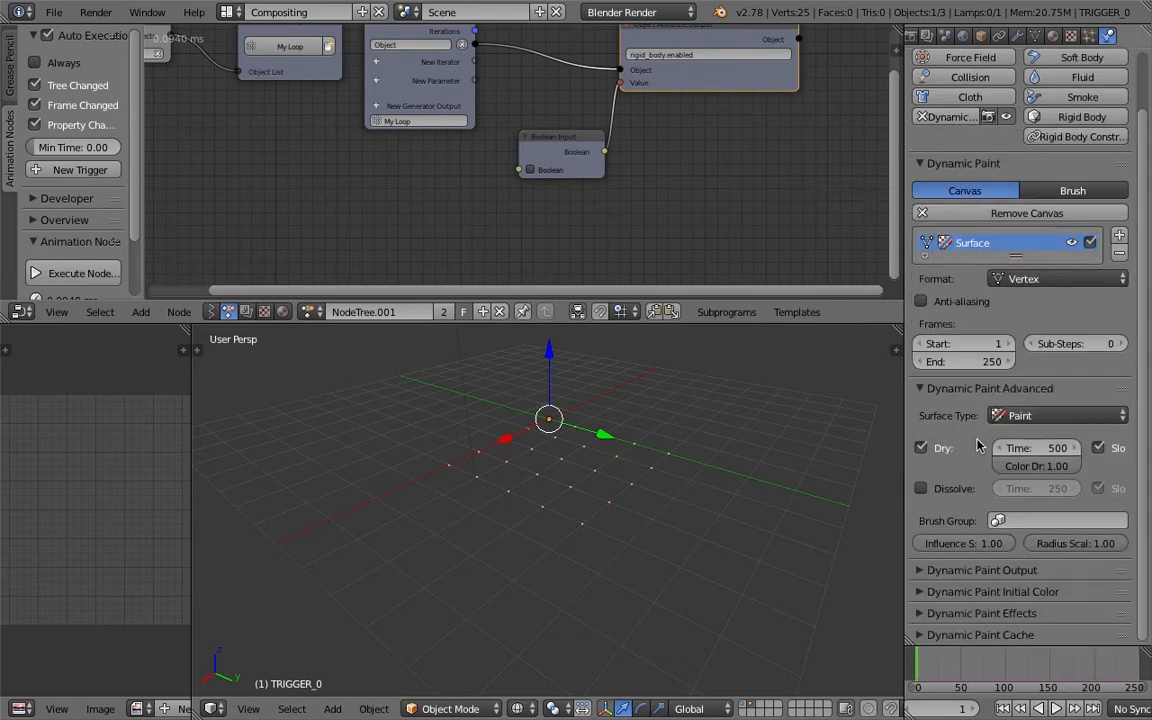
{"action": "left_click", "coordinate": [1045, 415]}
{"action": "left_click", "coordinate": [1030, 355]}
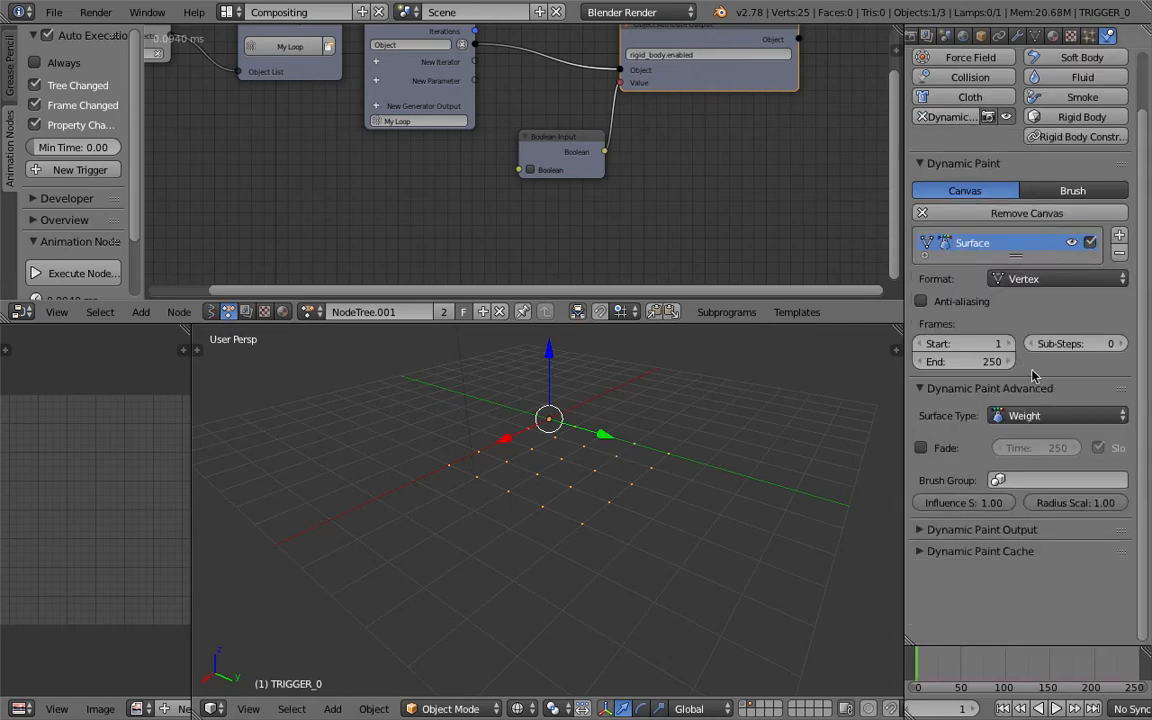
{"action": "left_click", "coordinate": [1023, 530]}
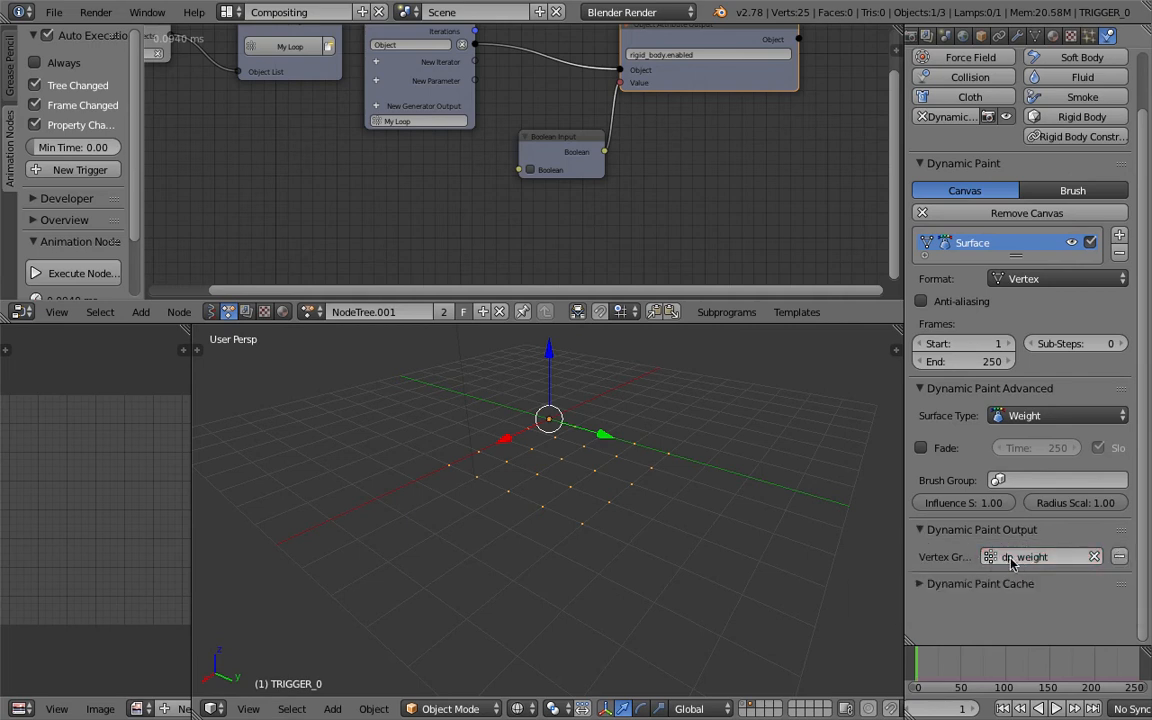
Add a cube and move it beside the trigger grid.
{"action": "middle_click_drag", "start_coordinate": [638, 470], "coordinate": [547, 447]}
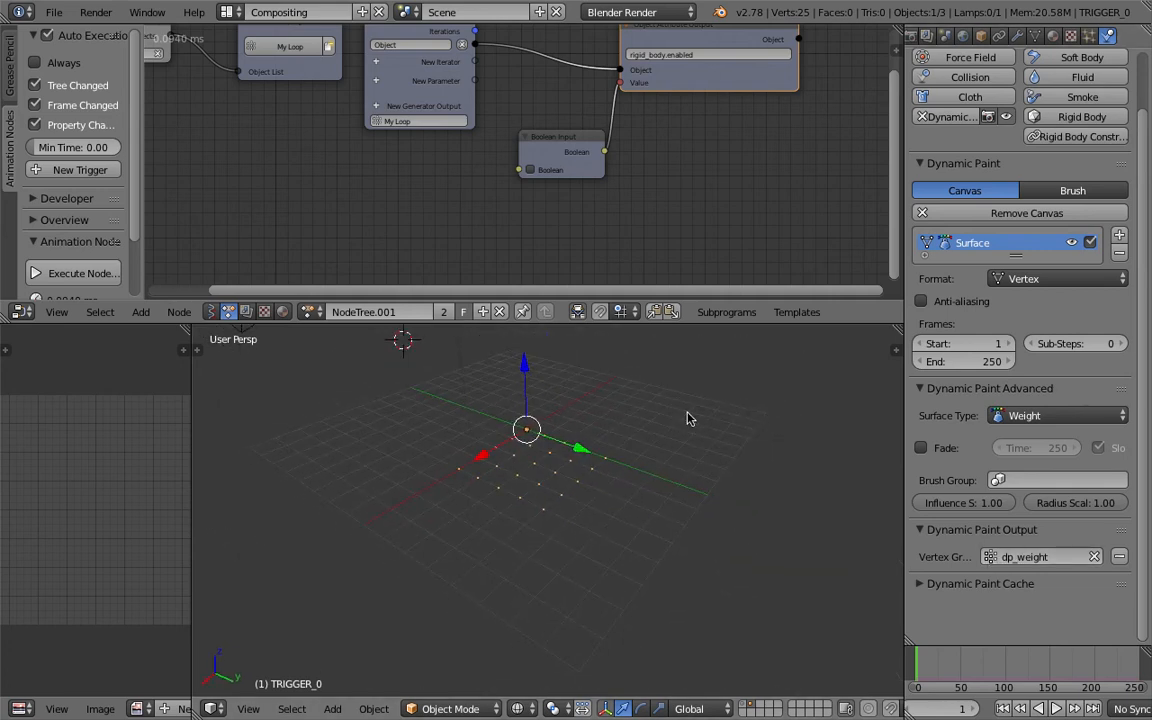
{"action": "key", "text": "shift+a"}
{"action": "mouse_move", "coordinate": [752, 409]}
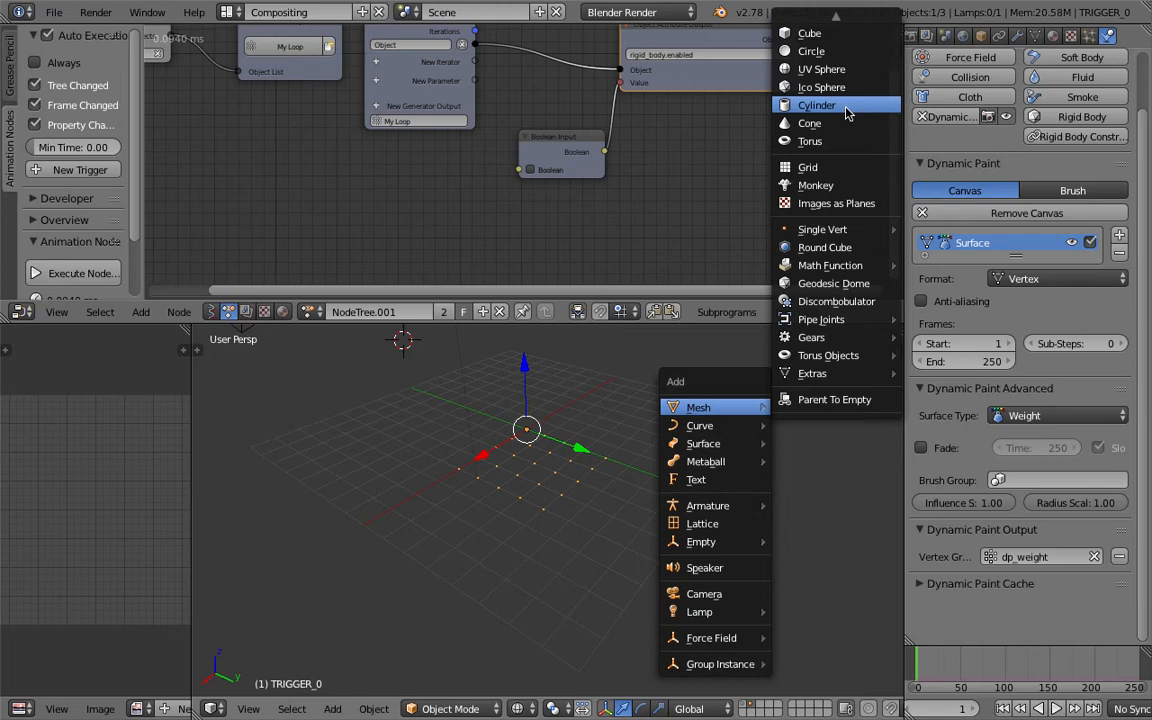
{"action": "left_click", "coordinate": [810, 33]}
{"action": "key", "text": "g"}
{"action": "left_click", "coordinate": [710, 465]}
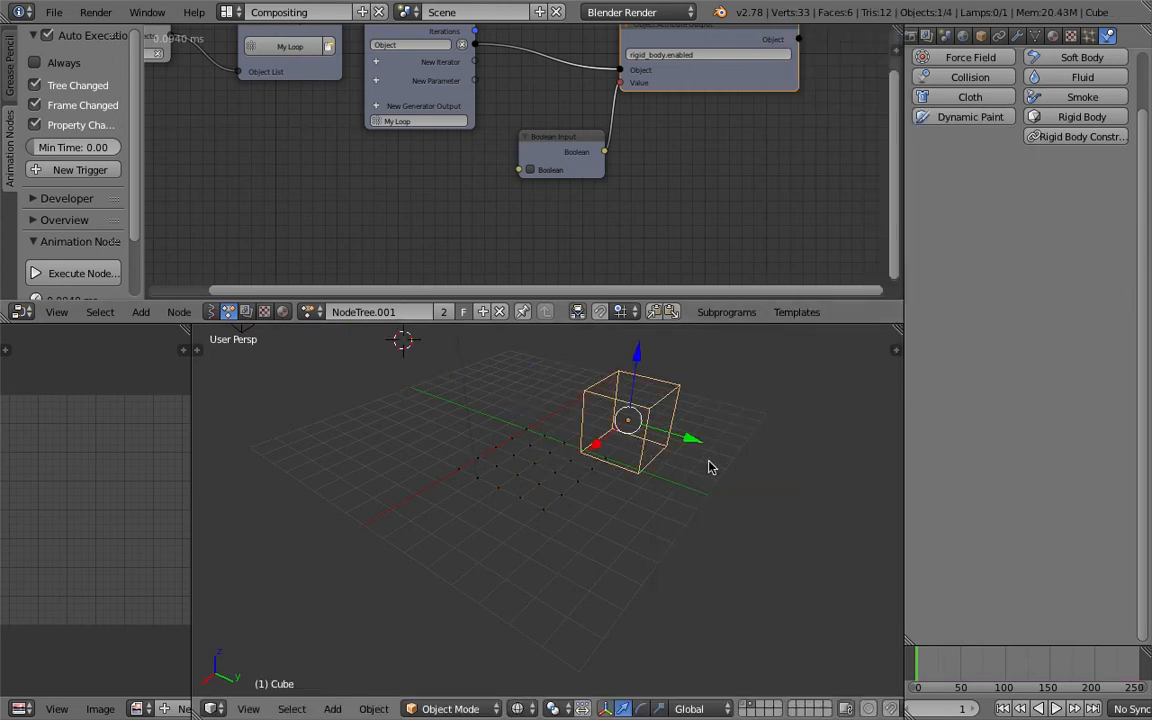
Set the cube's maximum draw type to Wire.
{"action": "left_click", "coordinate": [985, 36]}
{"action": "left_click", "coordinate": [995, 585]}
{"action": "left_click", "coordinate": [900, 548]}
{"action": "key", "text": "g"}
{"action": "right_click", "coordinate": [718, 472]}
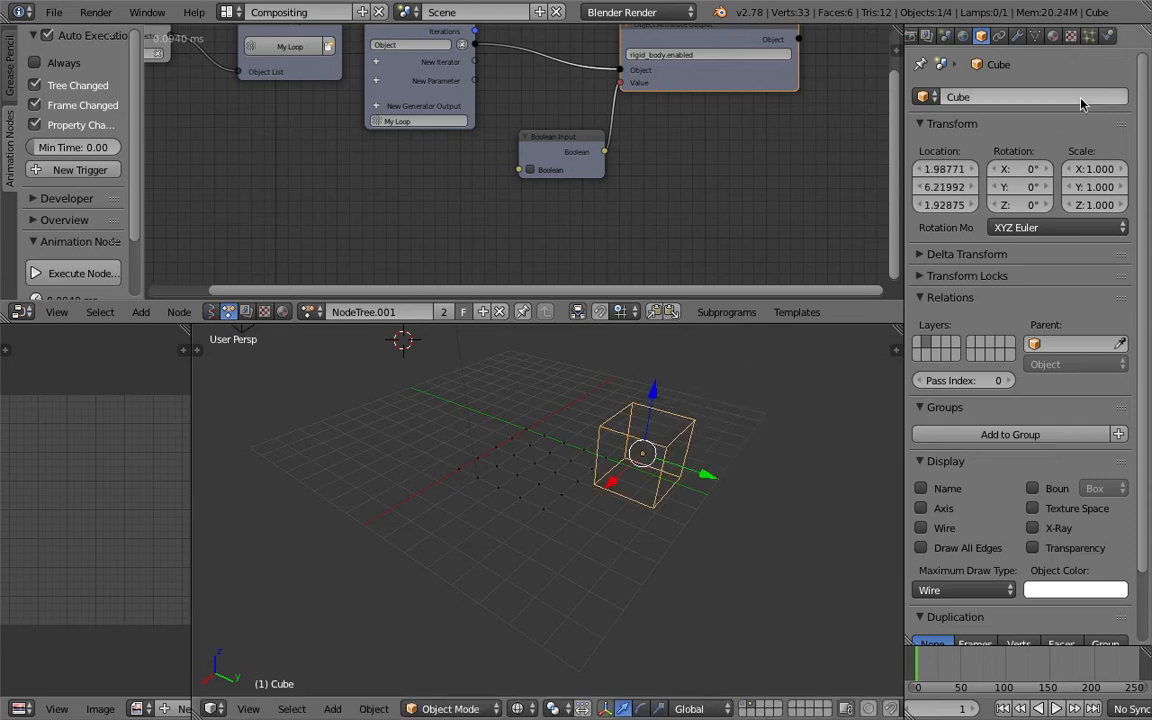
Make the cube a Dynamic Paint brush with Mesh Volume + Proximity as paint source.
{"action": "left_click", "coordinate": [1108, 36]}
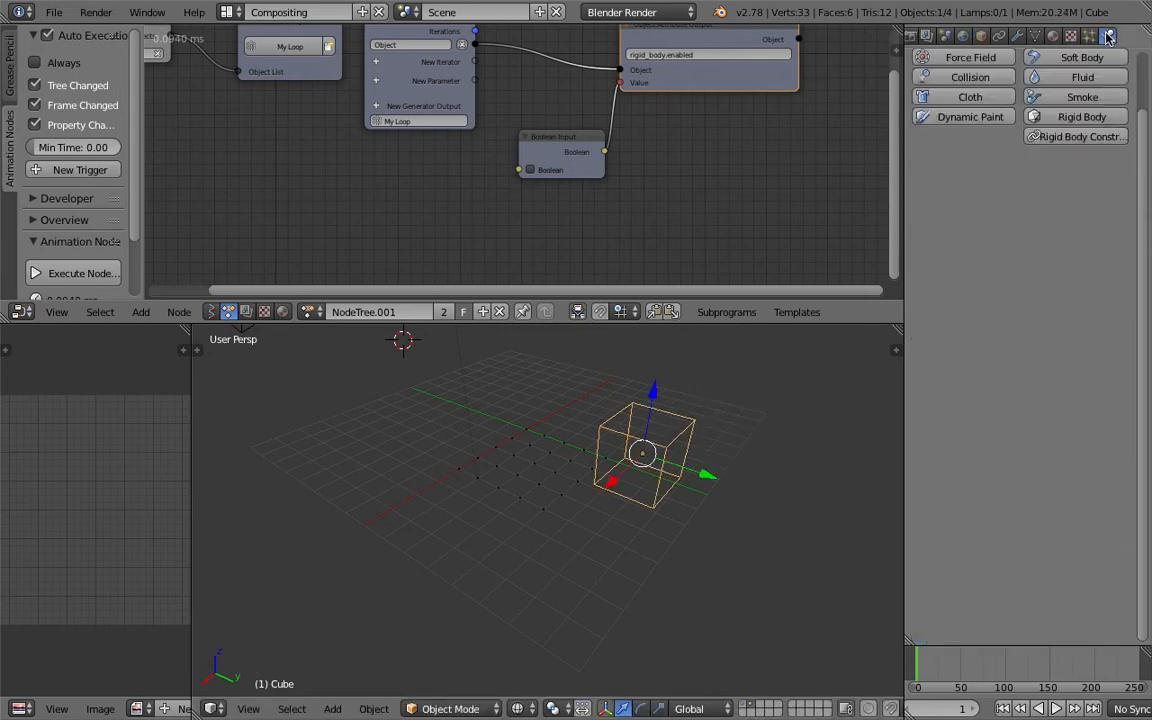
{"action": "left_click", "coordinate": [990, 118]}
{"action": "left_click", "coordinate": [1040, 190]}
{"action": "left_click", "coordinate": [1027, 212]}
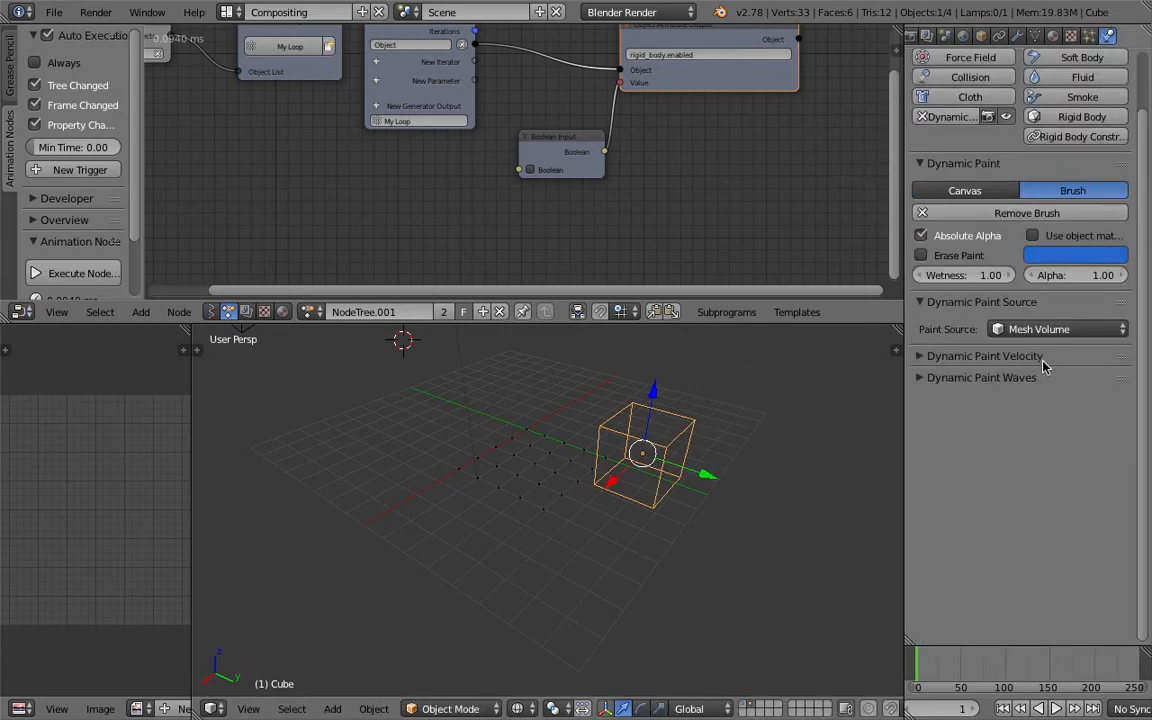
{"action": "left_click", "coordinate": [1040, 330]}
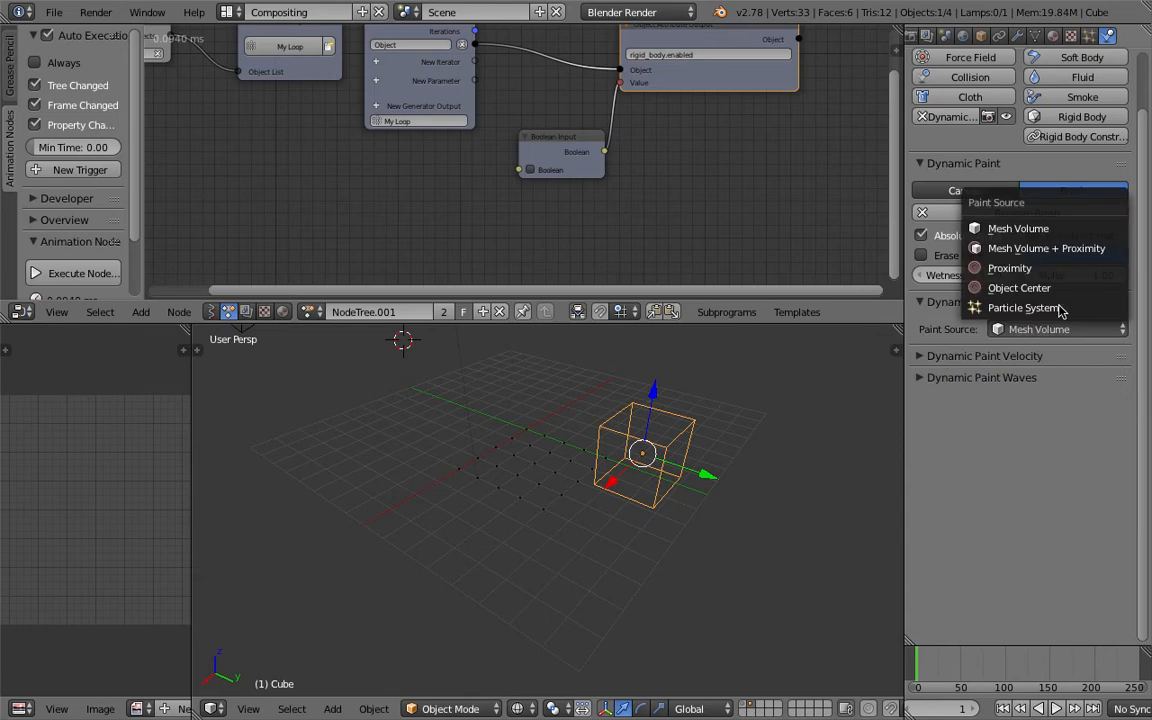
{"action": "left_click", "coordinate": [1053, 249]}
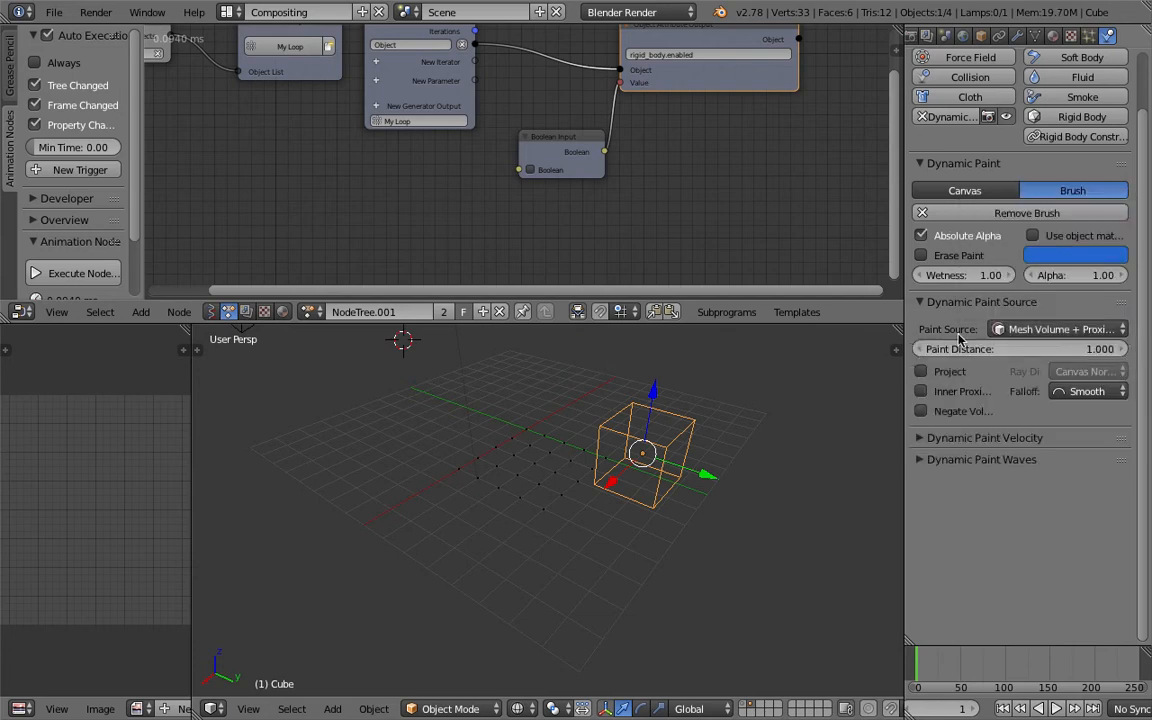
Reposition the brush cube to one side of the trigger grid.
{"action": "middle_click_drag", "start_coordinate": [806, 444], "coordinate": [699, 393]}
{"action": "key", "text": "g"}
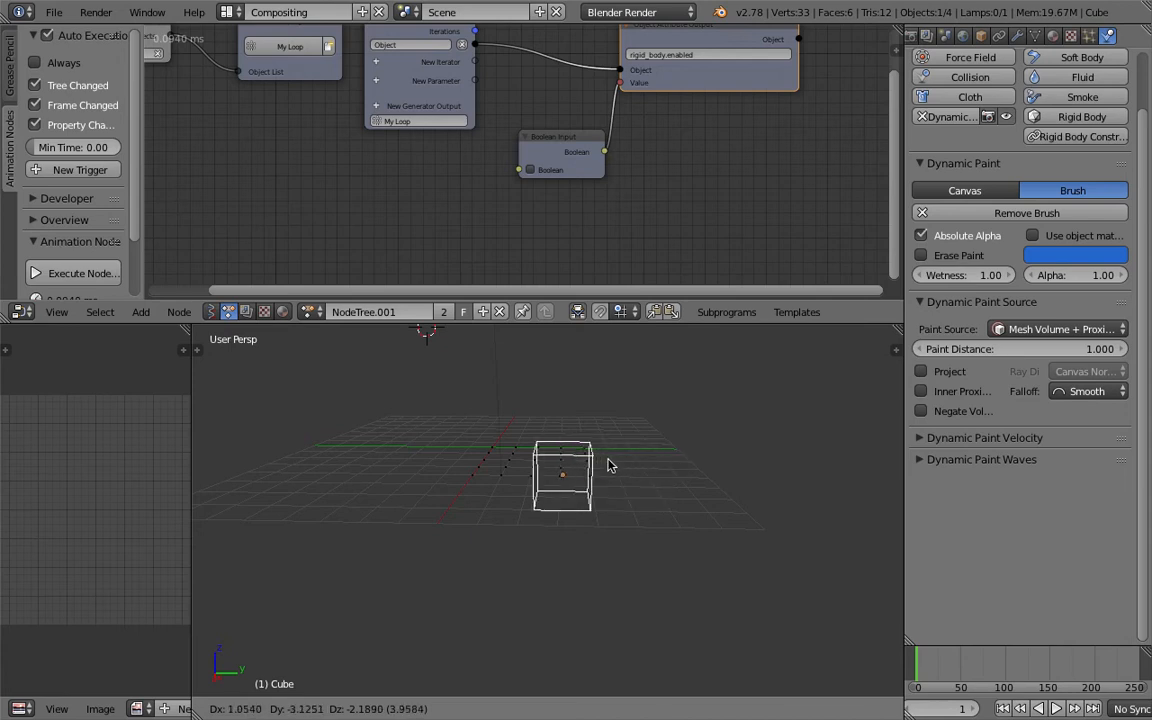
{"action": "left_click", "coordinate": [711, 442]}
{"action": "middle_click_drag", "start_coordinate": [711, 442], "coordinate": [689, 487]}
{"action": "key", "text": "ctrl+s"}
{"action": "left_click", "coordinate": [690, 486]}
{"action": "scroll", "coordinate": [696, 480], "scroll_direction": "up", "scroll_amount": 4}
{"action": "key", "text": "ctrl+s"}
{"action": "left_click", "coordinate": [687, 483]}
Select the trigger grid and run Set Origin with Geometry to Origin.
{"action": "right_click", "coordinate": [621, 452]}
{"action": "middle_click_drag", "start_coordinate": [621, 452], "coordinate": [684, 406]}
{"action": "scroll", "coordinate": [612, 438], "scroll_direction": "down", "scroll_amount": 1}
{"action": "key", "text": "ctrl+s"}
{"action": "left_click", "coordinate": [609, 441]}
{"action": "mouse_move", "coordinate": [609, 441]}
{"action": "middle_mouse_down"}
{"action": "mouse_move", "coordinate": [677, 414]}
{"action": "mouse_move", "coordinate": [604, 421]}
{"action": "mouse_move", "coordinate": [616, 432]}
{"action": "middle_mouse_up"}
{"action": "key", "text": "space"}
{"action": "type", "text": "set ori"}
{"action": "key", "text": "Return"}
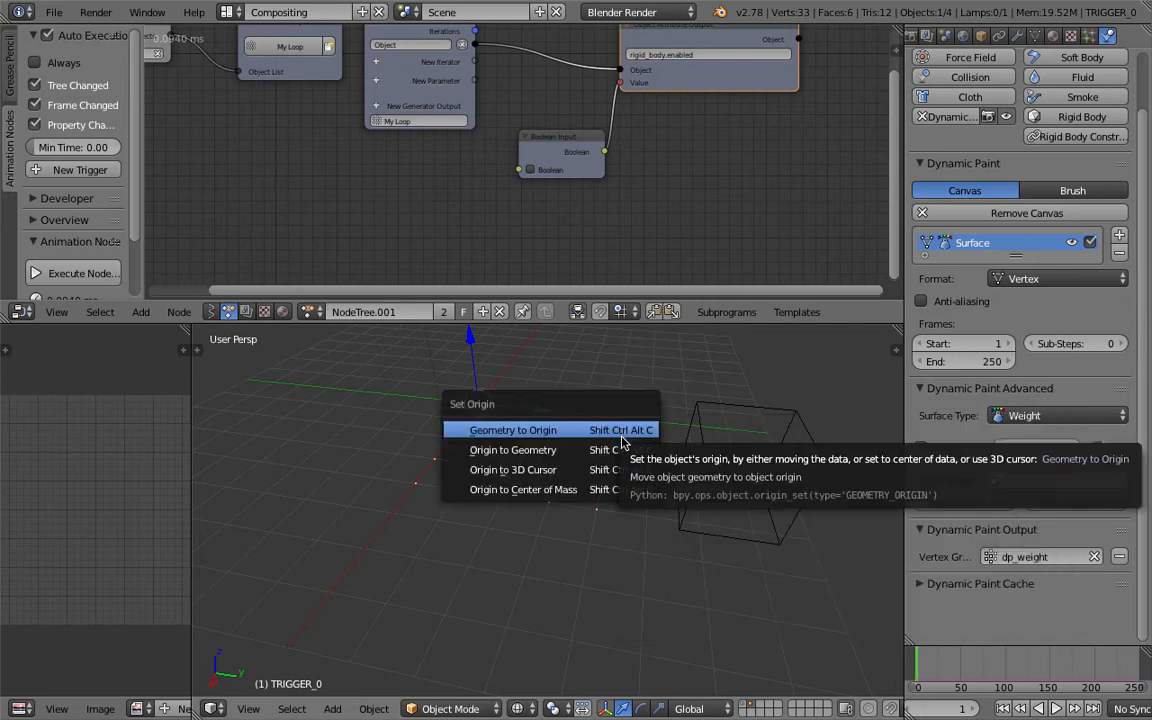
{"action": "left_click", "coordinate": [617, 430]}
Add a Displace modifier to the trigger grid and assign the dp_weight vertex group.
{"action": "key", "text": "ctrl+s"}
{"action": "left_click", "coordinate": [499, 404]}
{"action": "middle_click_drag", "start_coordinate": [520, 468], "coordinate": [537, 438]}
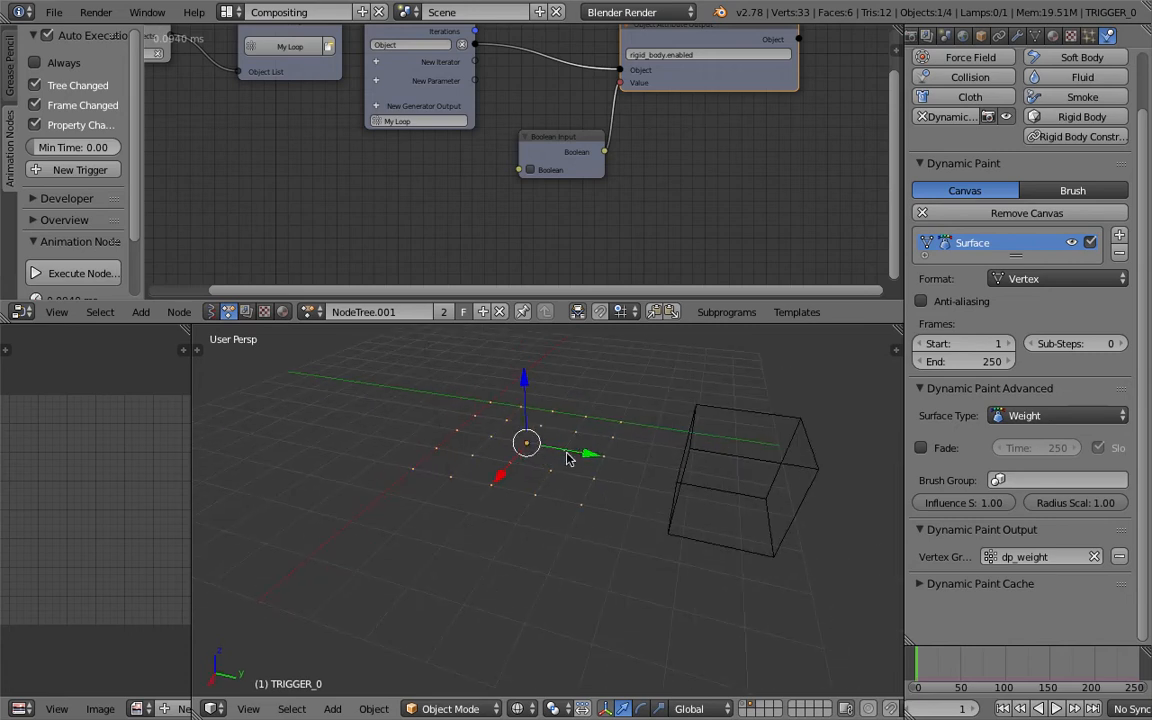
{"action": "scroll", "coordinate": [566, 457], "scroll_direction": "up", "scroll_amount": 1}
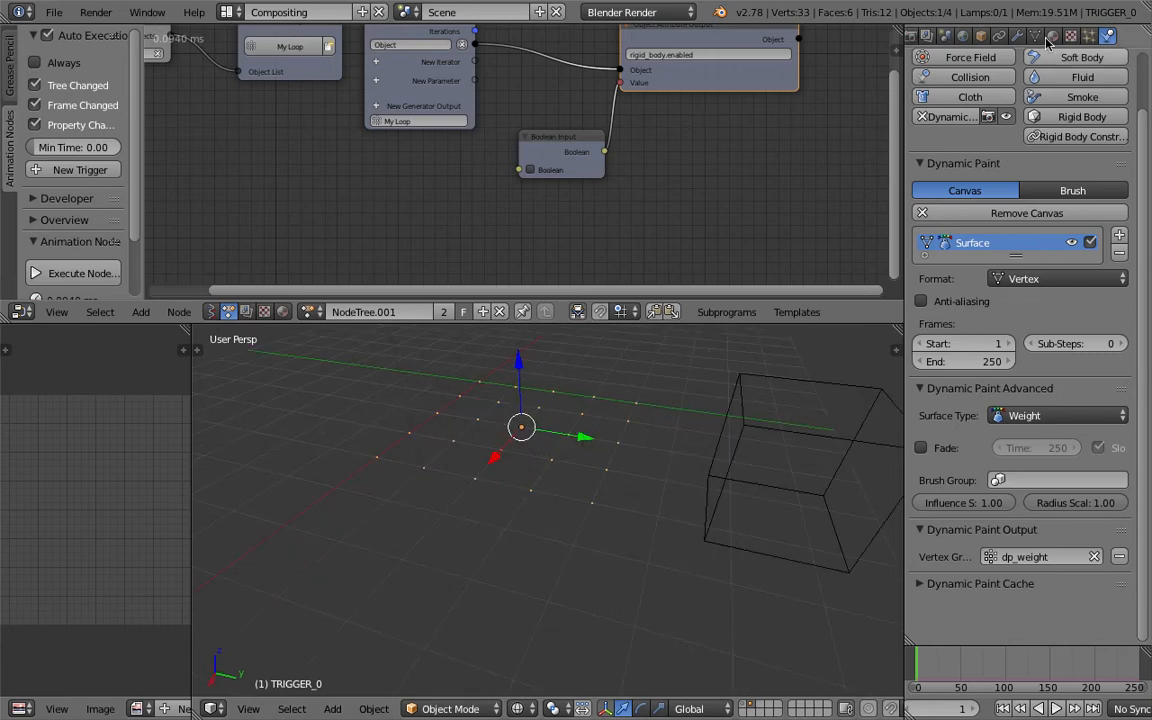
{"action": "middle_click_drag", "start_coordinate": [461, 368], "coordinate": [522, 453]}
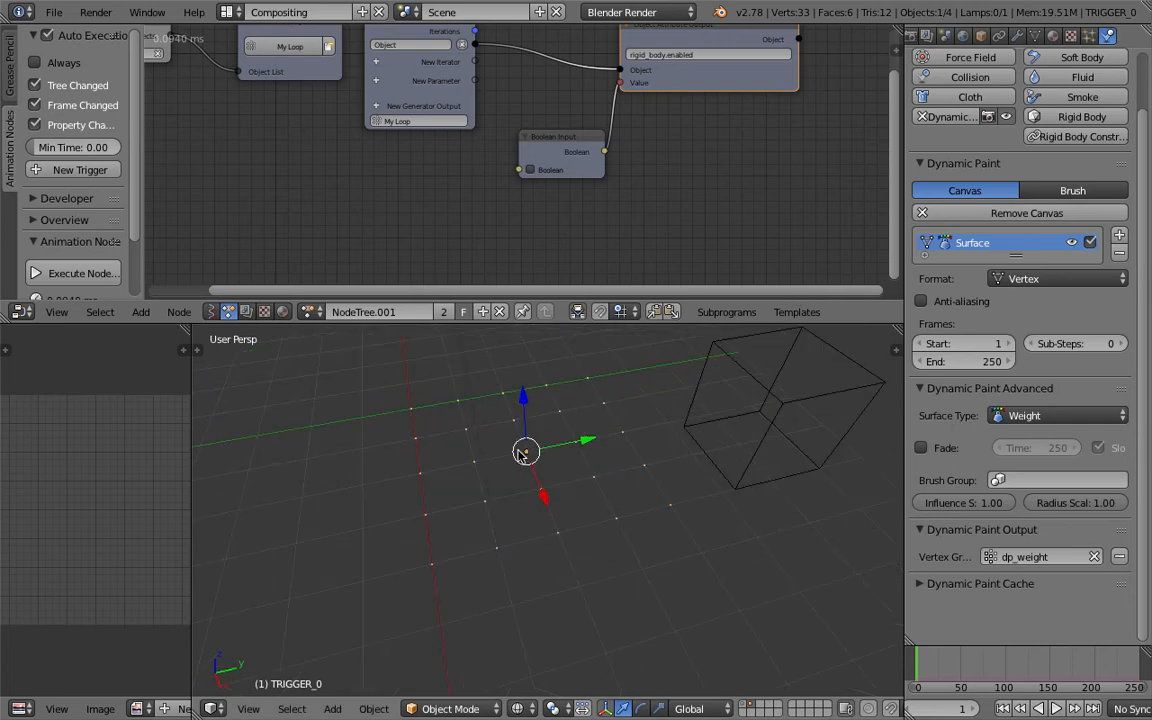
{"action": "middle_click_drag", "start_coordinate": [405, 415], "coordinate": [474, 406]}
{"action": "middle_click_drag", "start_coordinate": [546, 385], "coordinate": [588, 430]}
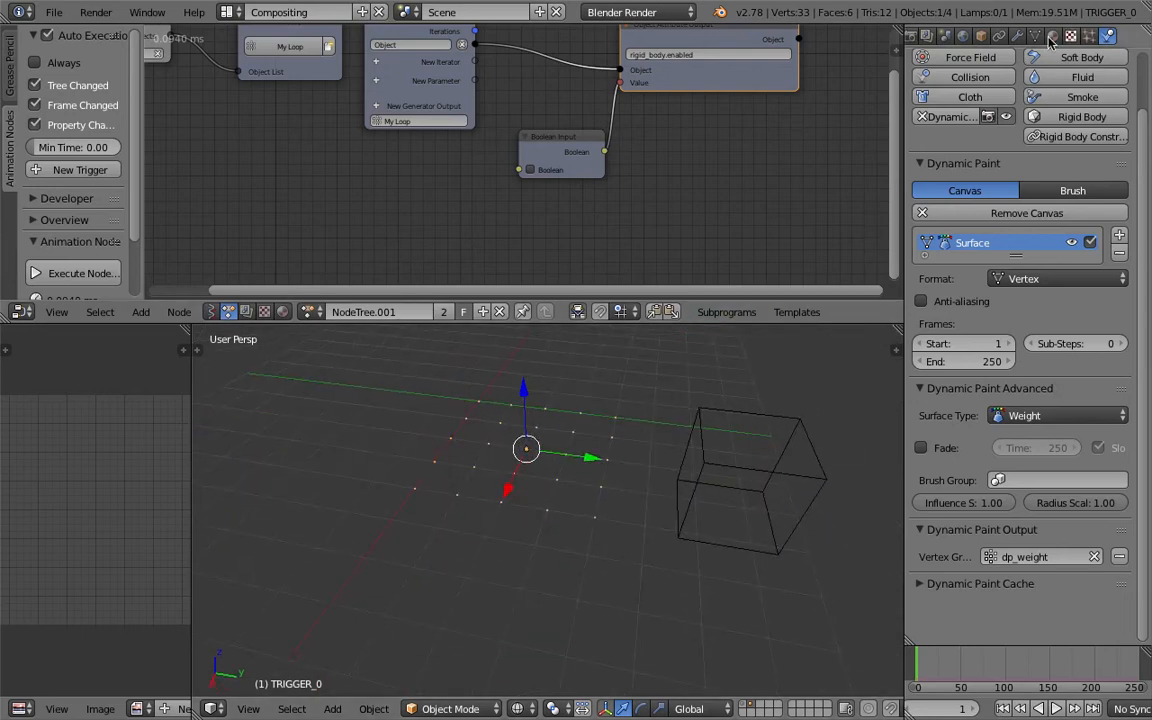
{"action": "left_click", "coordinate": [1017, 35]}
{"action": "left_click", "coordinate": [1010, 100]}
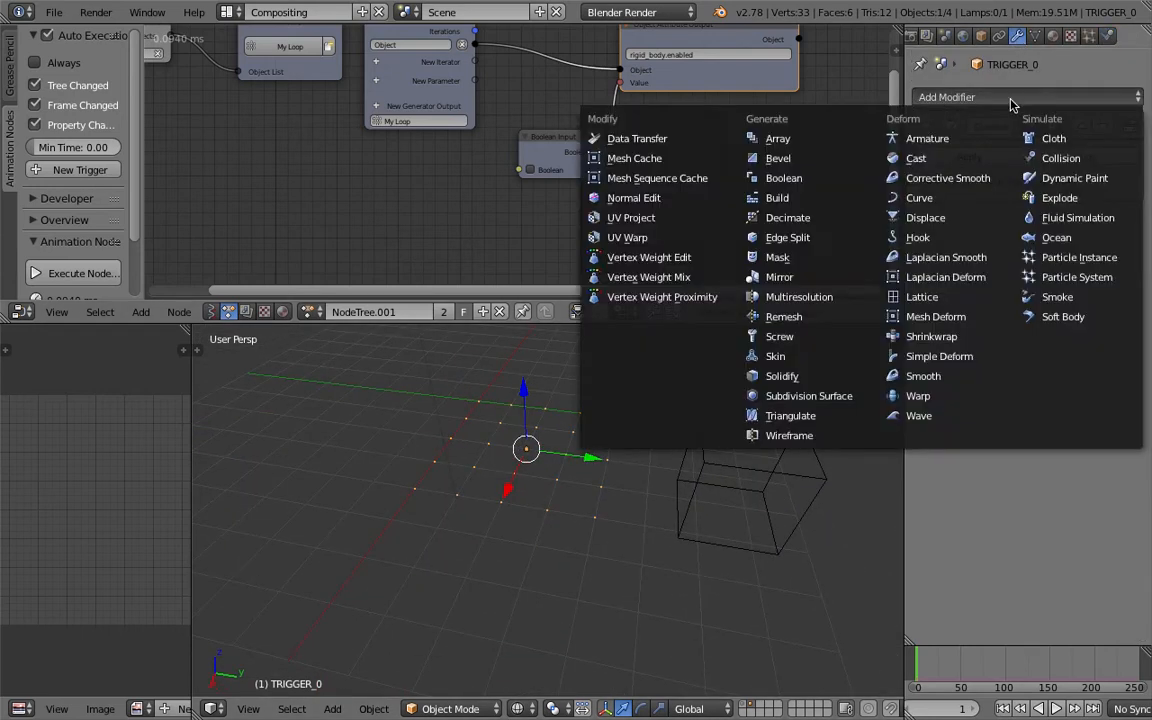
{"action": "left_click", "coordinate": [952, 217]}
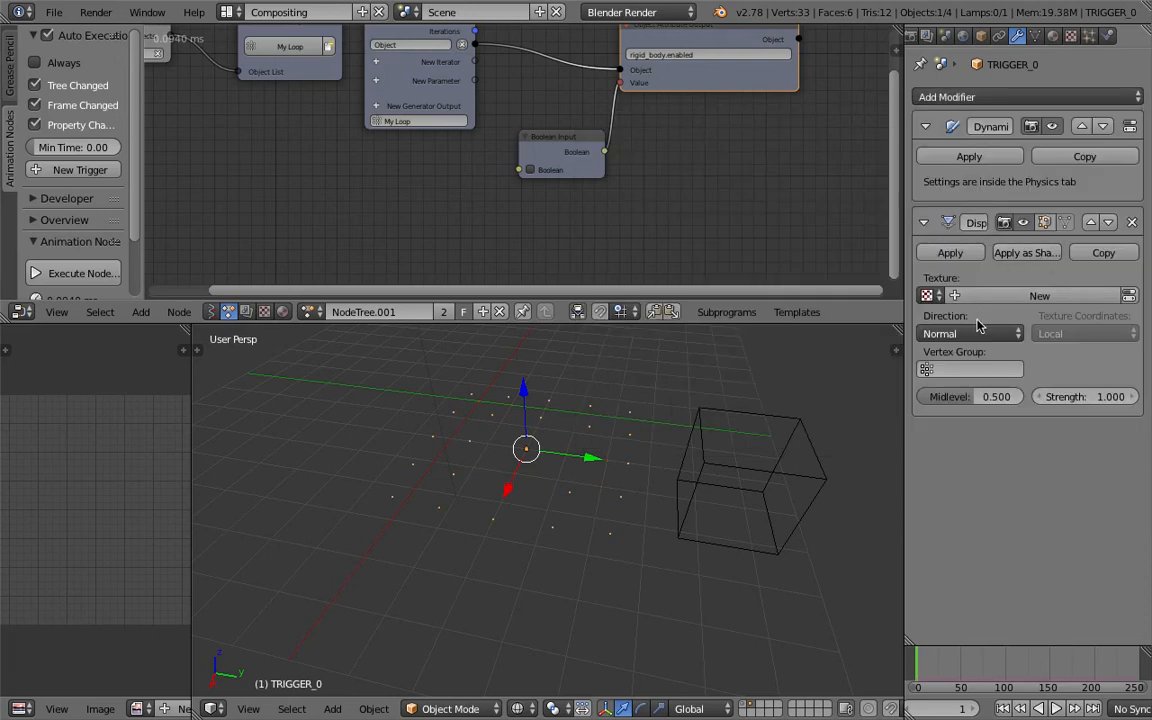
{"action": "left_click", "coordinate": [965, 370]}
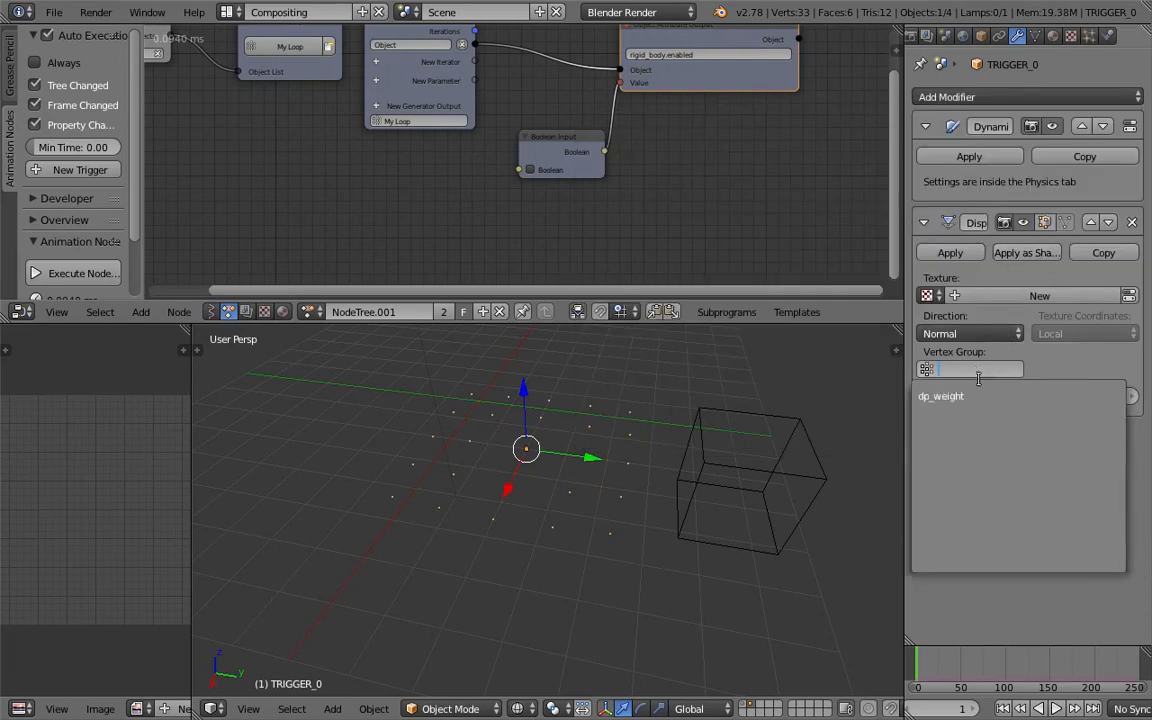
{"action": "left_click", "coordinate": [955, 393]}
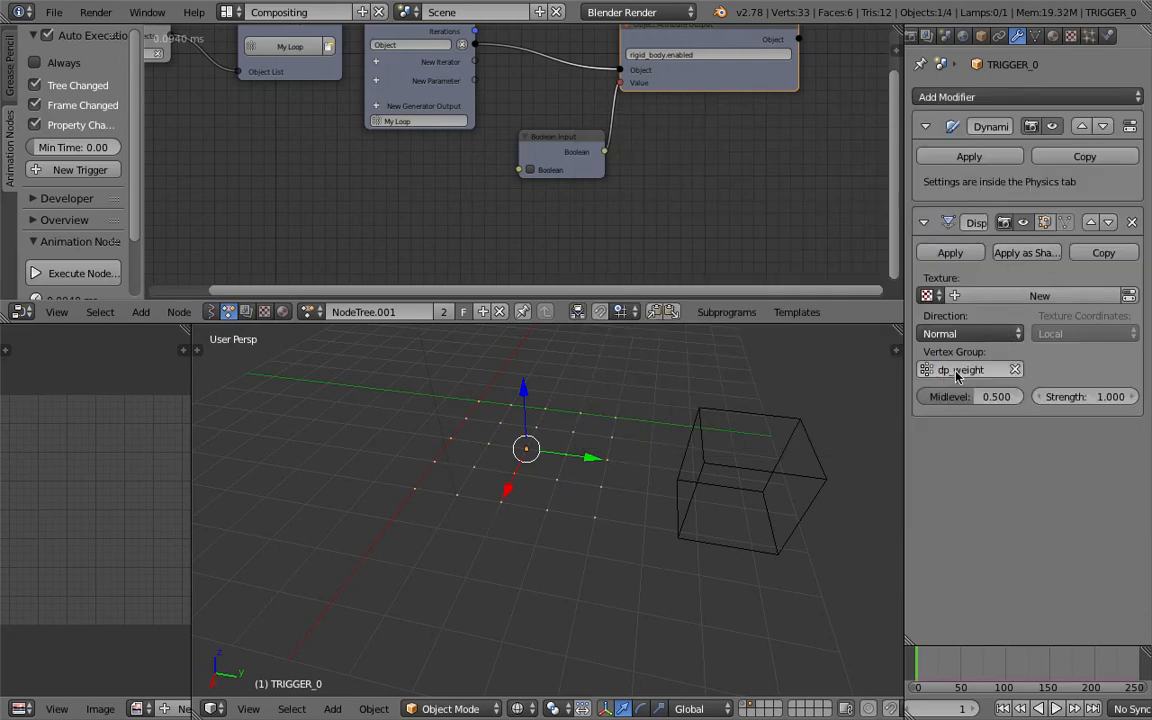
Create a new texture for the Displace modifier and set its type to Blend.
{"action": "left_click", "coordinate": [1110, 296]}
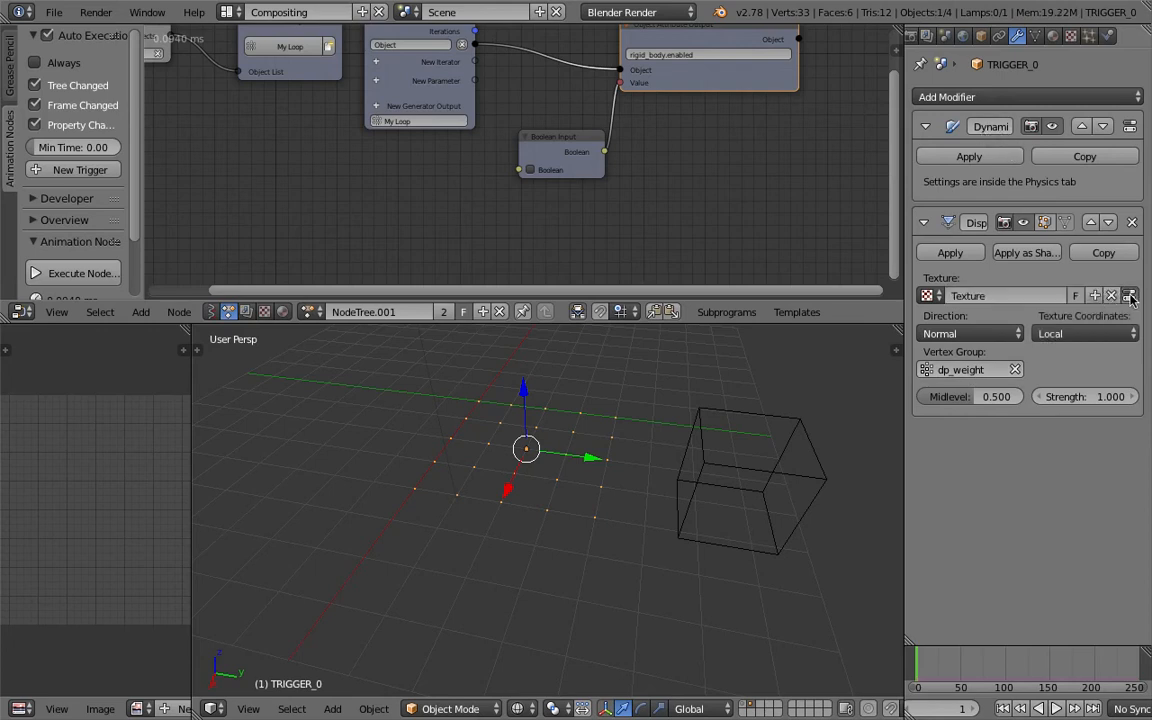
{"action": "left_click", "coordinate": [1130, 296]}
{"action": "left_click", "coordinate": [1040, 174]}
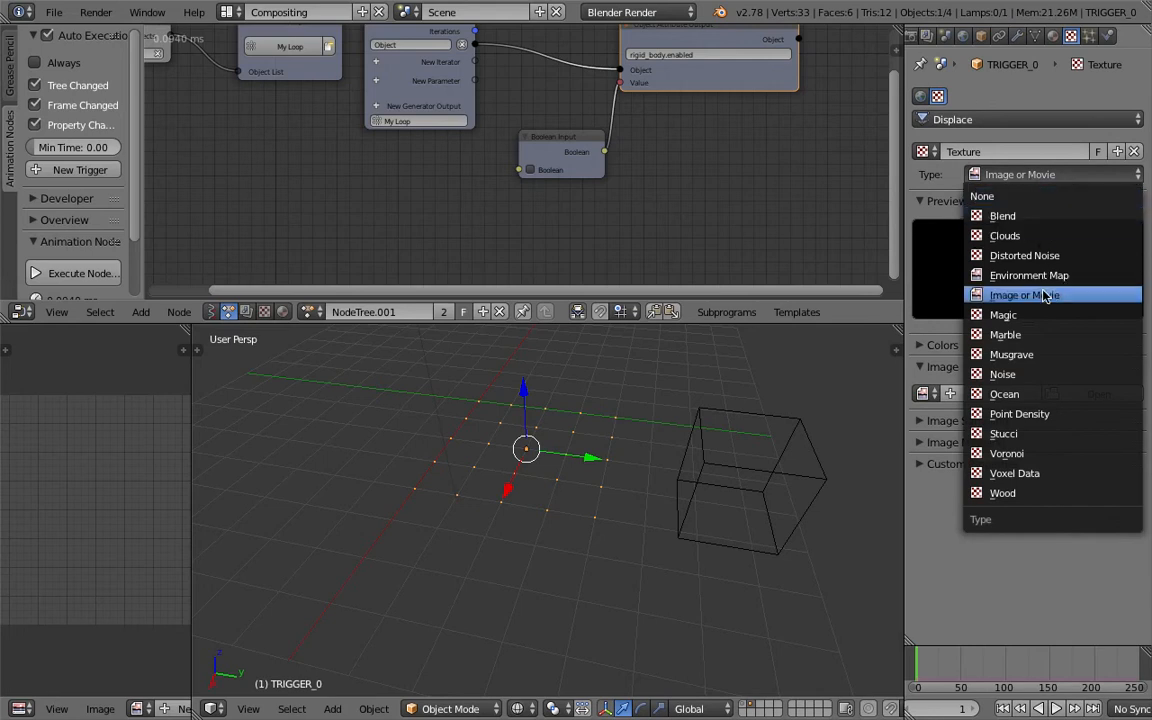
{"action": "left_click", "coordinate": [1005, 216]}
{"action": "left_click", "coordinate": [1008, 175]}
{"action": "left_click", "coordinate": [965, 212]}
{"action": "left_click", "coordinate": [977, 344]}
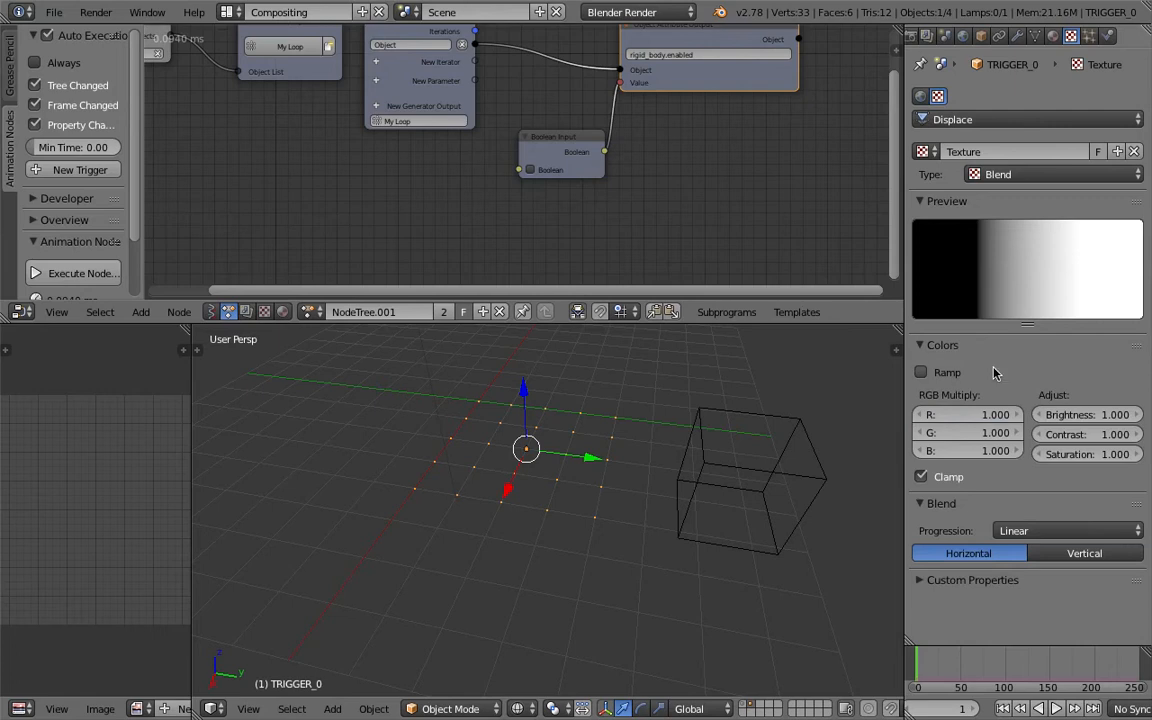
Enable the texture's color ramp and set the first stop's alpha to 1.
{"action": "left_click", "coordinate": [996, 371]}
{"action": "left_click", "coordinate": [1100, 448]}
{"action": "left_click_drag", "start_coordinate": [1108, 314], "coordinate": [1112, 192]}
{"action": "left_click_drag", "start_coordinate": [1053, 372], "coordinate": [1053, 421]}
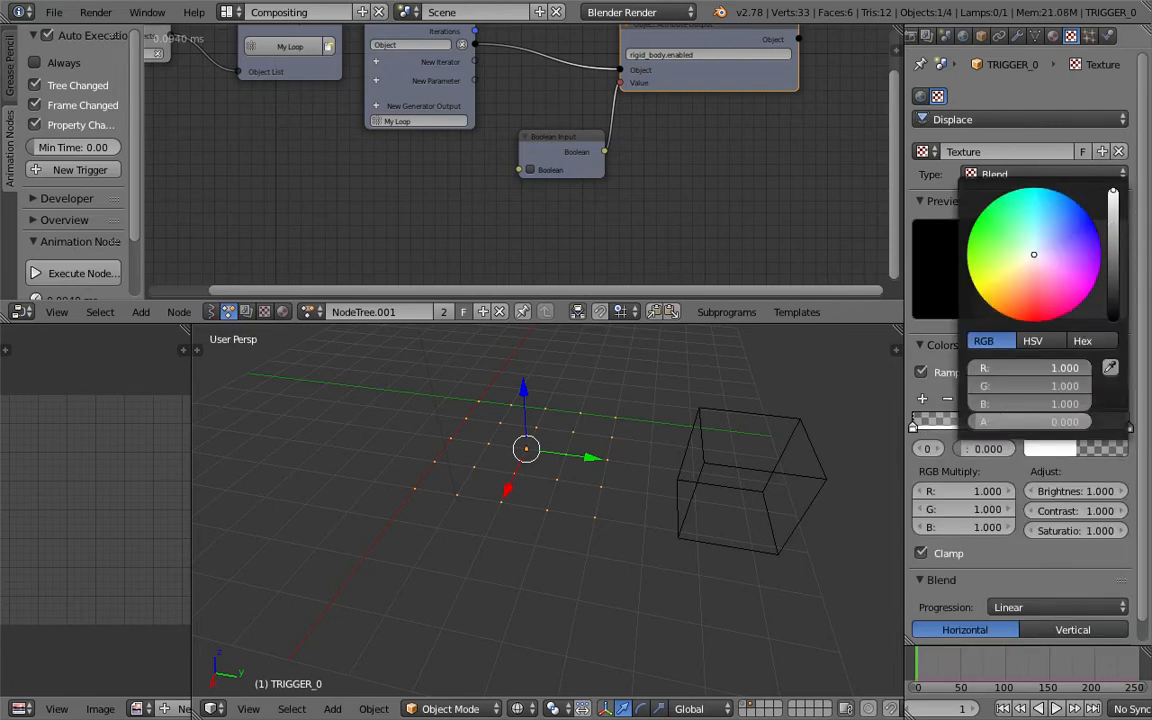
{"action": "type", "text": "1"}
{"action": "key", "text": "Return"}
{"action": "middle_click_drag", "start_coordinate": [700, 407], "coordinate": [630, 419]}
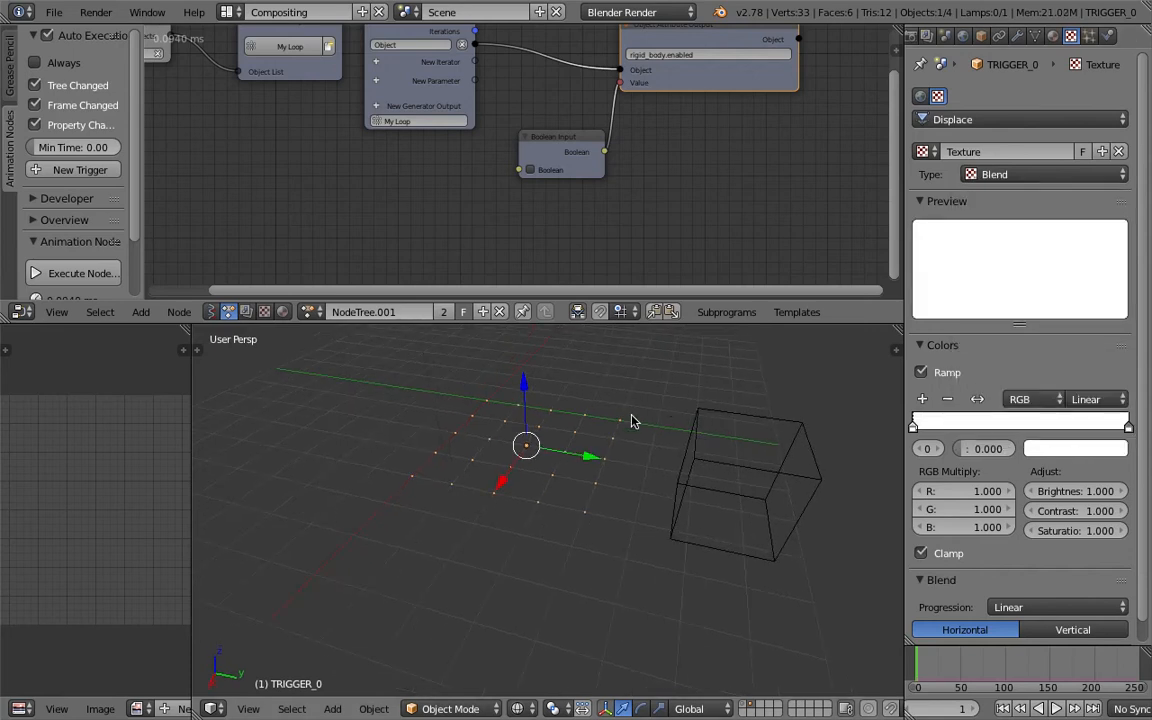
Set the Displace modifier's midlevel to 0.
{"action": "left_click", "coordinate": [1018, 36]}
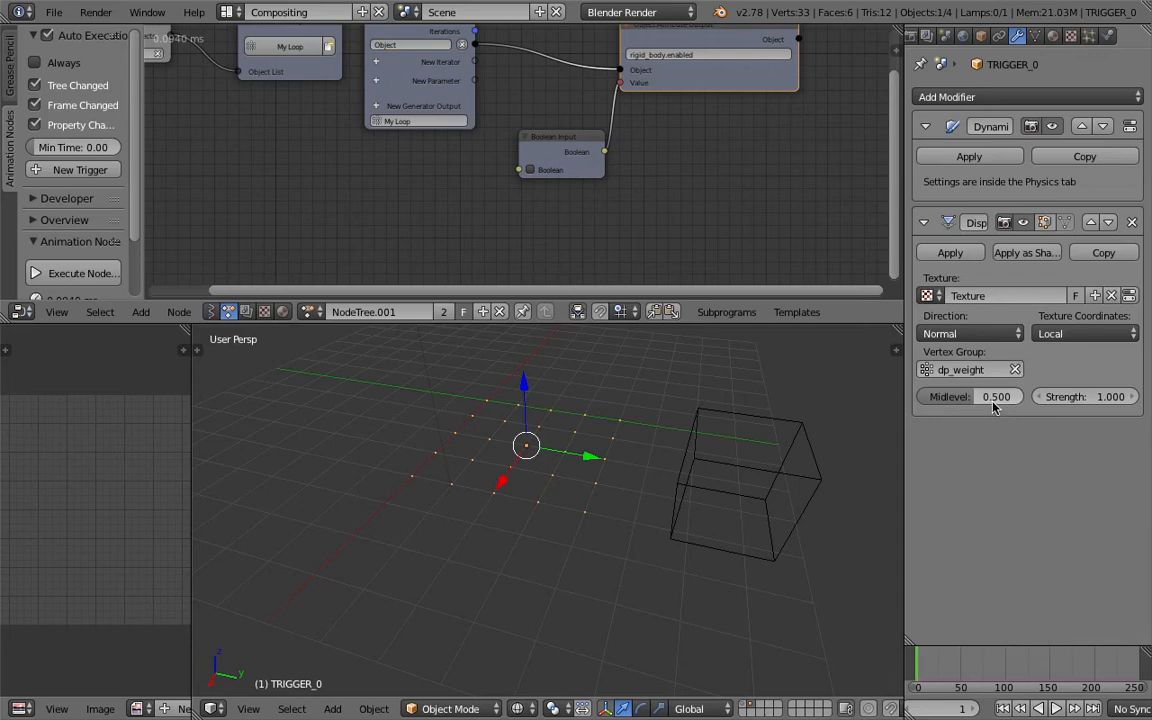
{"action": "key", "text": "BackSpace"}
{"action": "left_click", "coordinate": [1083, 397]}
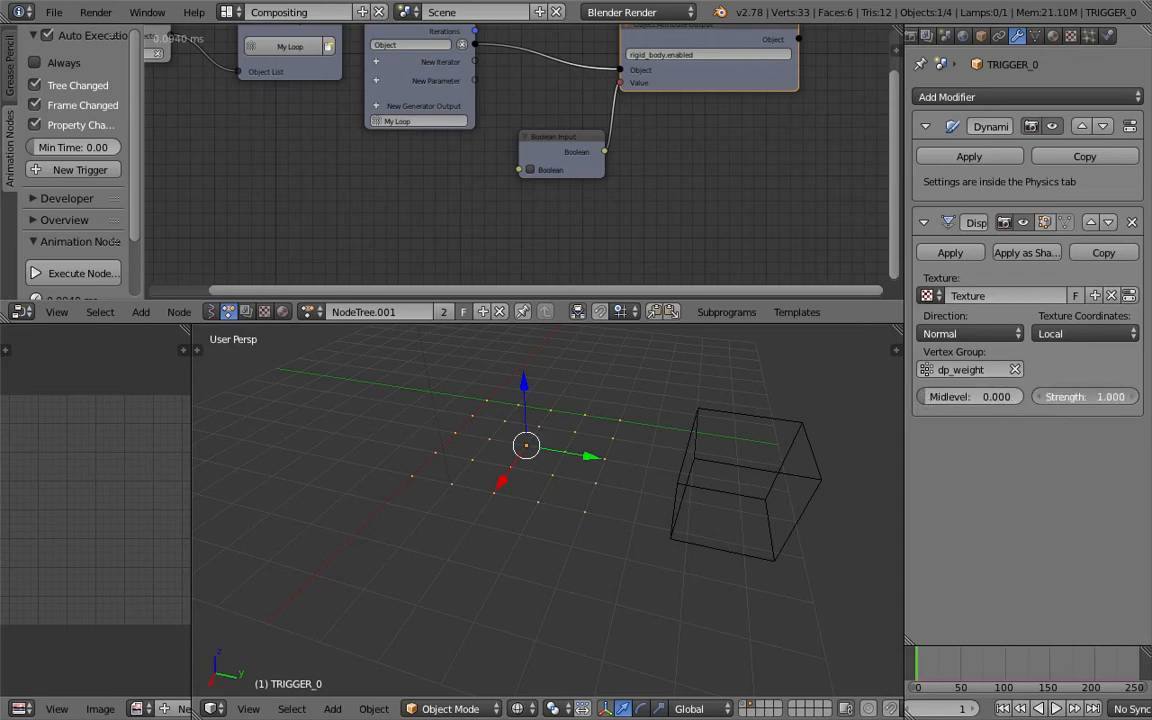
{"action": "middle_click_drag", "start_coordinate": [829, 519], "coordinate": [823, 517]}
{"action": "middle_click_drag", "start_coordinate": [702, 402], "coordinate": [726, 417]}
{"action": "right_click", "coordinate": [722, 397]}
{"action": "right_click", "coordinate": [587, 467]}
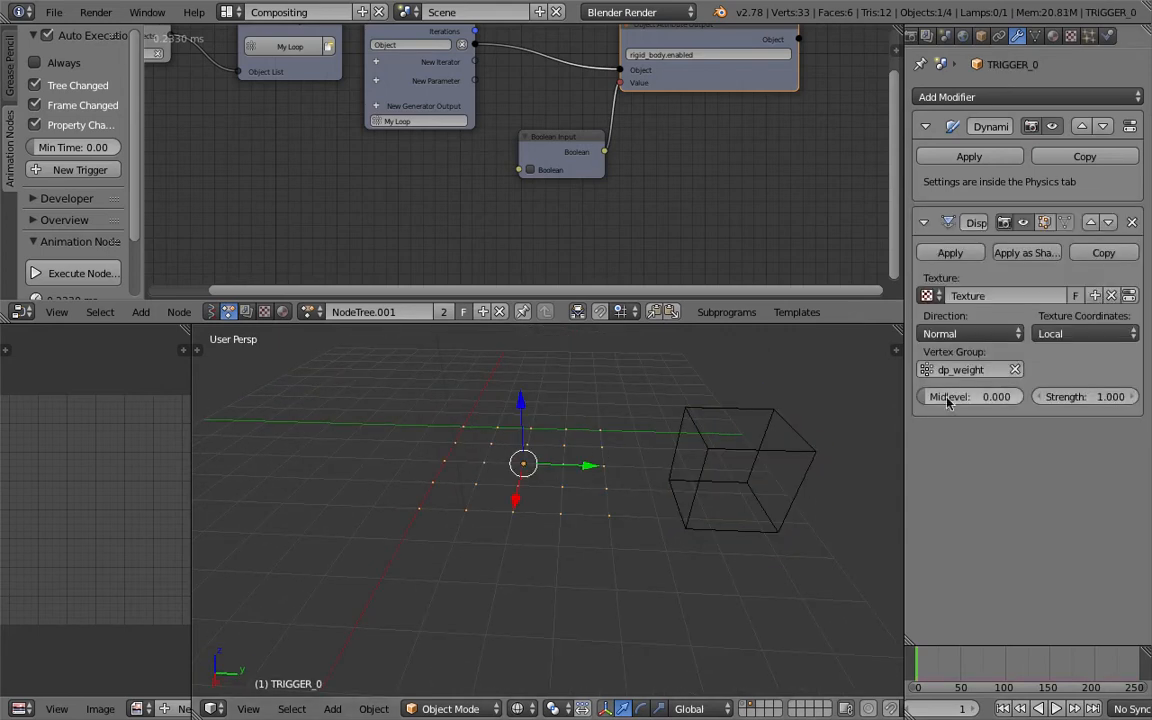
Adjust the Displace strength to 0.5 and reassign the dp_weight vertex group.
{"action": "left_click", "coordinate": [1016, 370]}
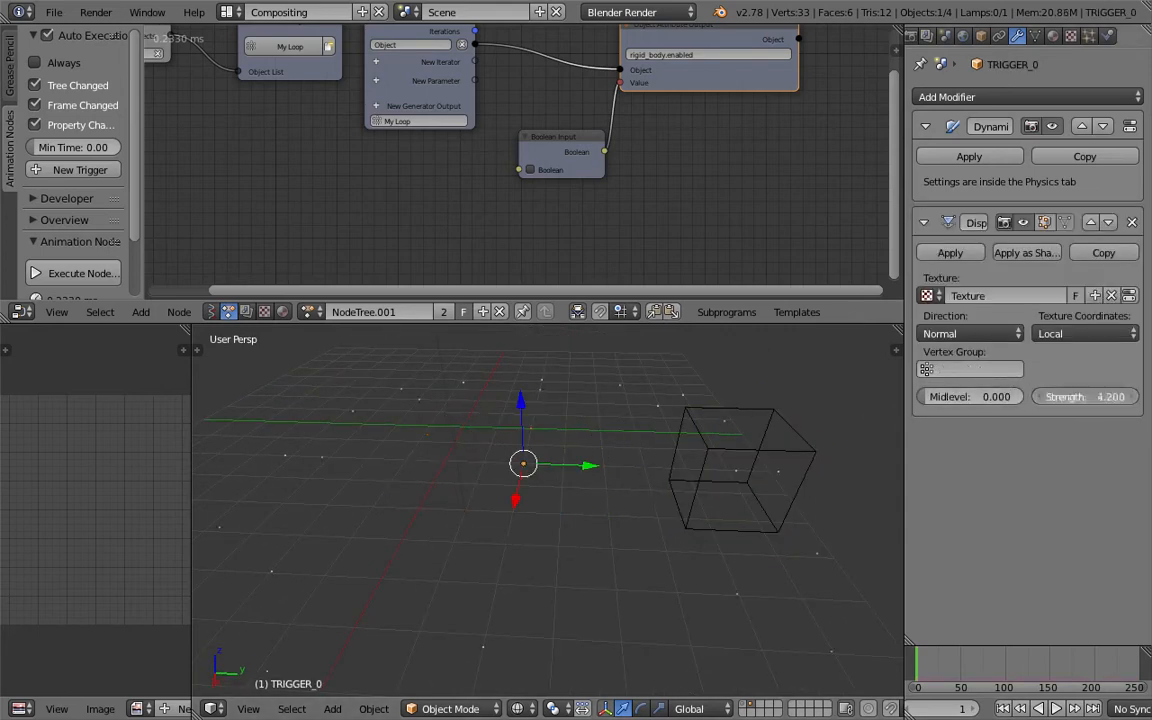
{"action": "left_click_drag", "start_coordinate": [1069, 401], "coordinate": [1110, 401]}
{"action": "mouse_move", "coordinate": [570, 438]}
{"action": "middle_mouse_down"}
{"action": "mouse_move", "coordinate": [606, 422]}
{"action": "mouse_move", "coordinate": [585, 450]}
{"action": "mouse_move", "coordinate": [550, 450]}
{"action": "middle_mouse_up"}
{"action": "left_click_drag", "start_coordinate": [1088, 399], "coordinate": [968, 399]}
{"action": "middle_click_drag", "start_coordinate": [586, 465], "coordinate": [545, 437]}
{"action": "key", "text": "ctrl+s"}
{"action": "left_click", "coordinate": [545, 437]}
{"action": "left_click", "coordinate": [960, 369]}
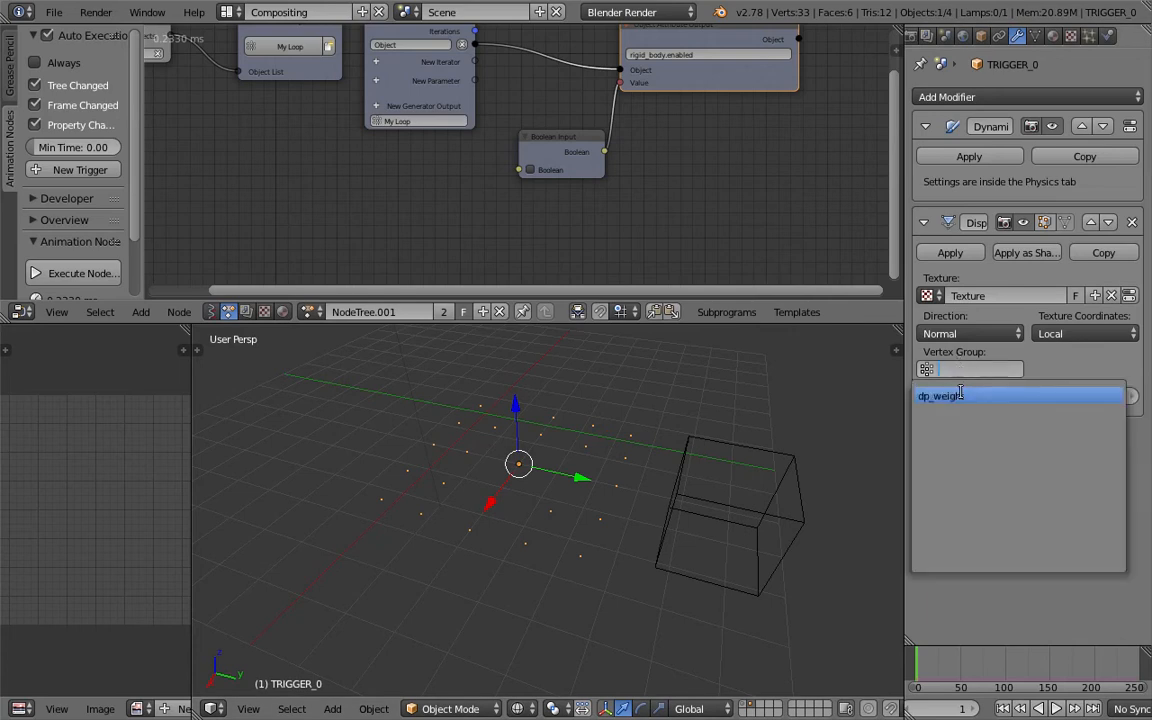
{"action": "left_click", "coordinate": [958, 394]}
Scale the brush cube up and move it next to the trigger grid.
{"action": "right_click", "coordinate": [733, 433]}
{"action": "key", "text": "g"}
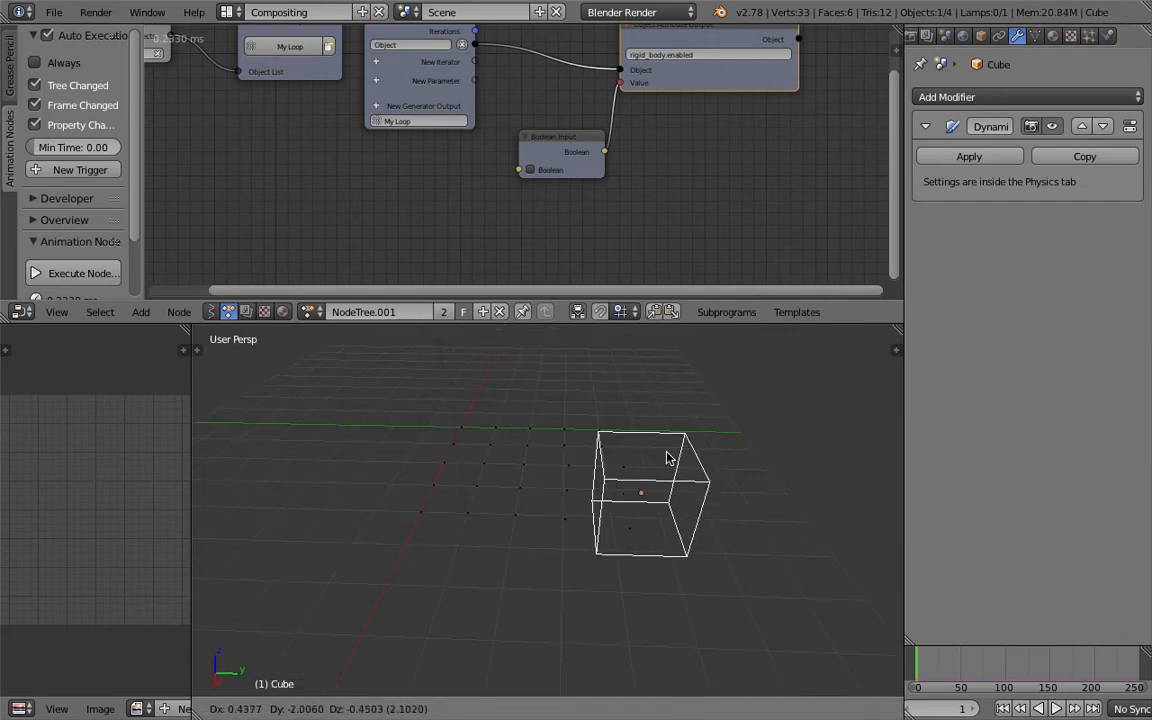
{"action": "left_click", "coordinate": [565, 455]}
{"action": "key", "text": "s"}
{"action": "right_click", "coordinate": [588, 466]}
{"action": "key", "text": "g"}
{"action": "left_click", "coordinate": [577, 457]}
{"action": "scroll", "coordinate": [581, 462], "scroll_direction": "up", "scroll_amount": 4}
{"action": "key", "text": "g"}
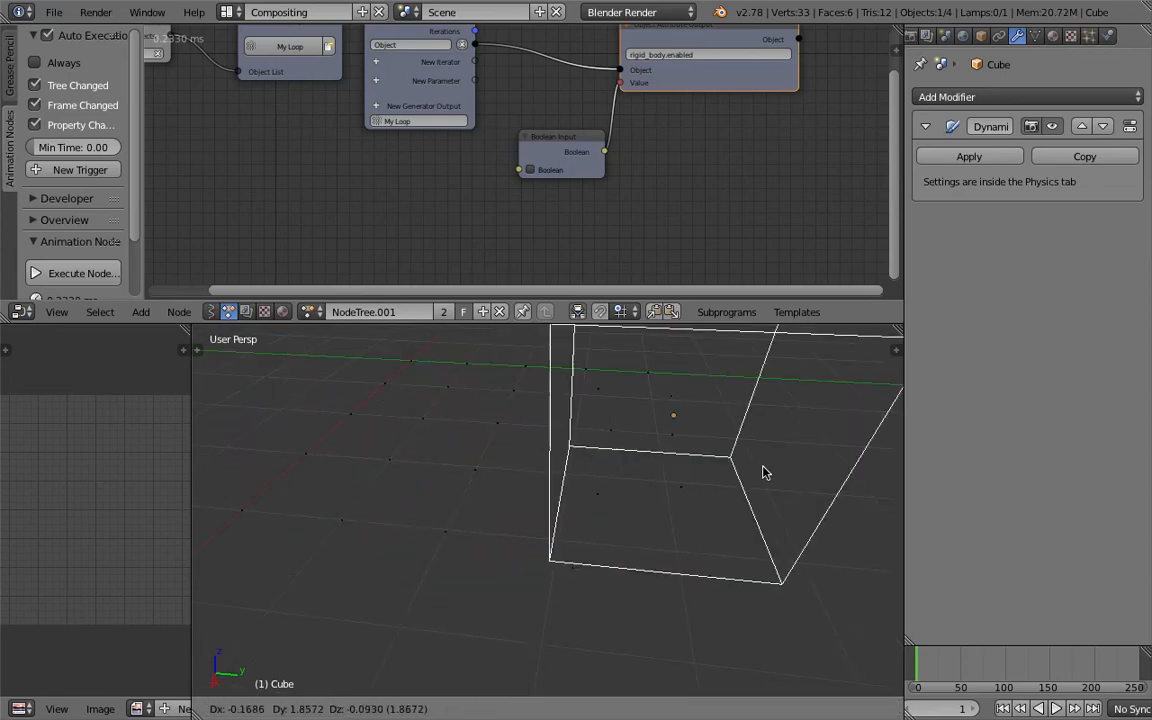
{"action": "left_click", "coordinate": [600, 476]}
{"action": "scroll", "coordinate": [600, 477], "scroll_direction": "down", "scroll_amount": 5}
{"action": "key", "text": "s"}
{"action": "left_click", "coordinate": [657, 495]}
{"action": "key", "text": "g"}
{"action": "left_click", "coordinate": [800, 496]}
Inspect the trigger grid's vertices in Edit Mode.
{"action": "right_click", "coordinate": [560, 472]}
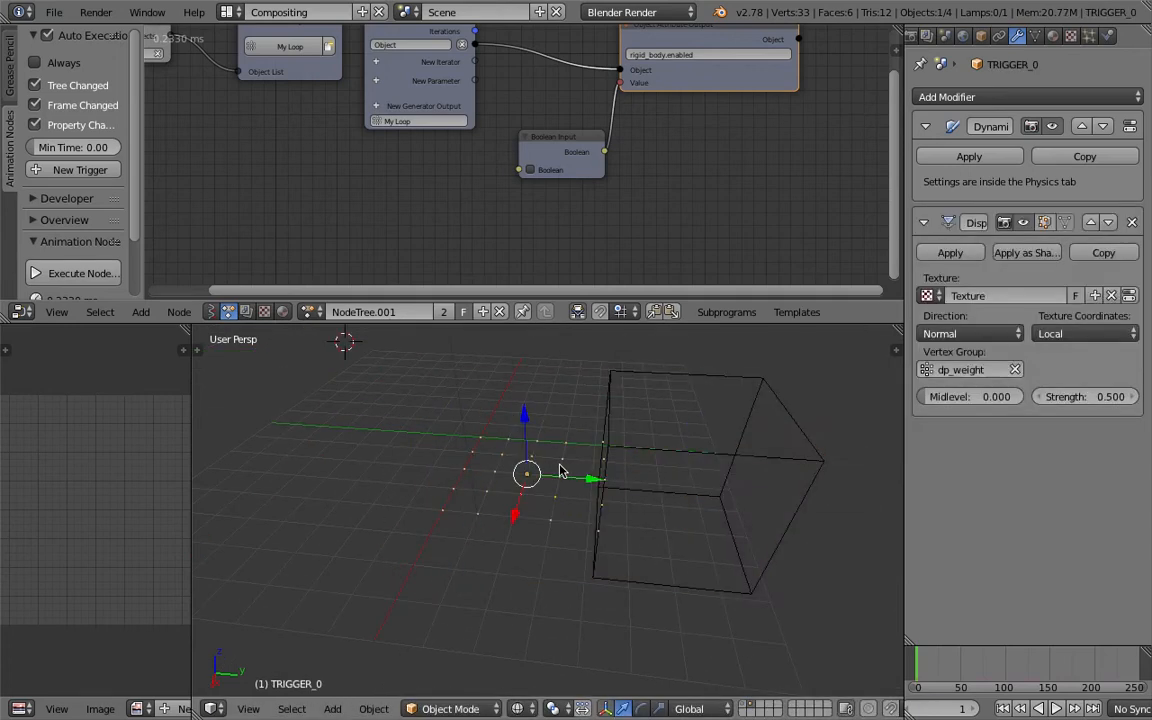
{"action": "scroll", "coordinate": [545, 445], "scroll_direction": "up", "scroll_amount": 3}
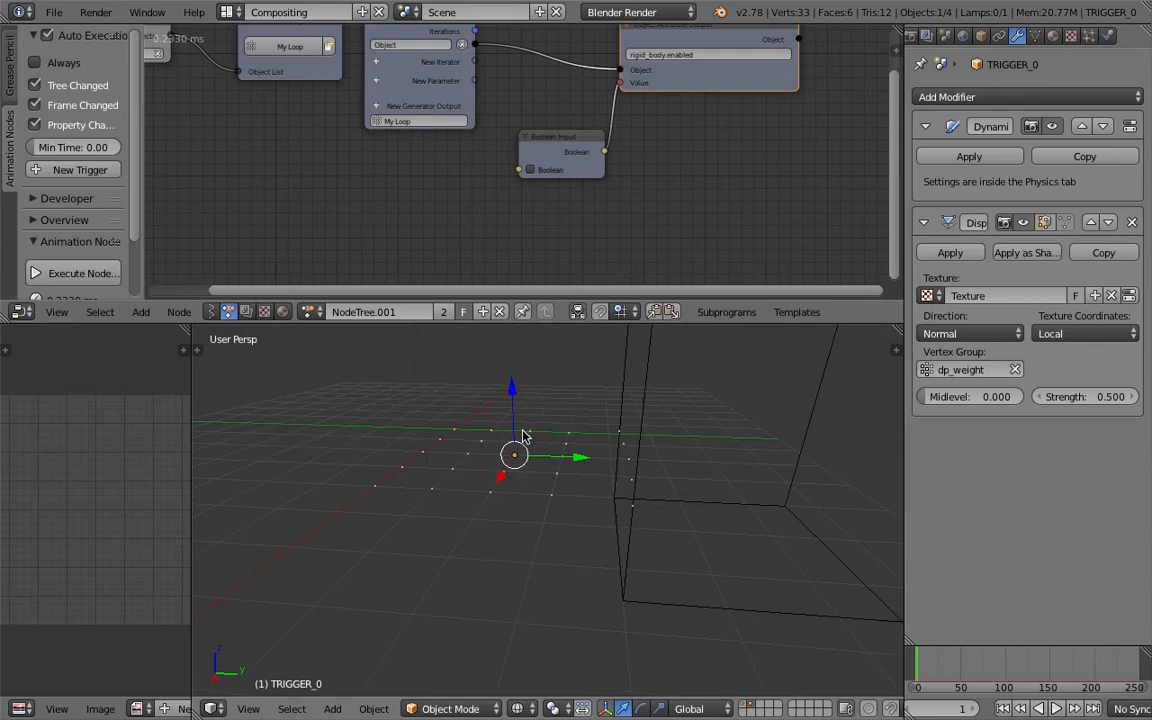
{"action": "key", "text": "Tab"}
{"action": "left_click", "coordinate": [631, 440]}
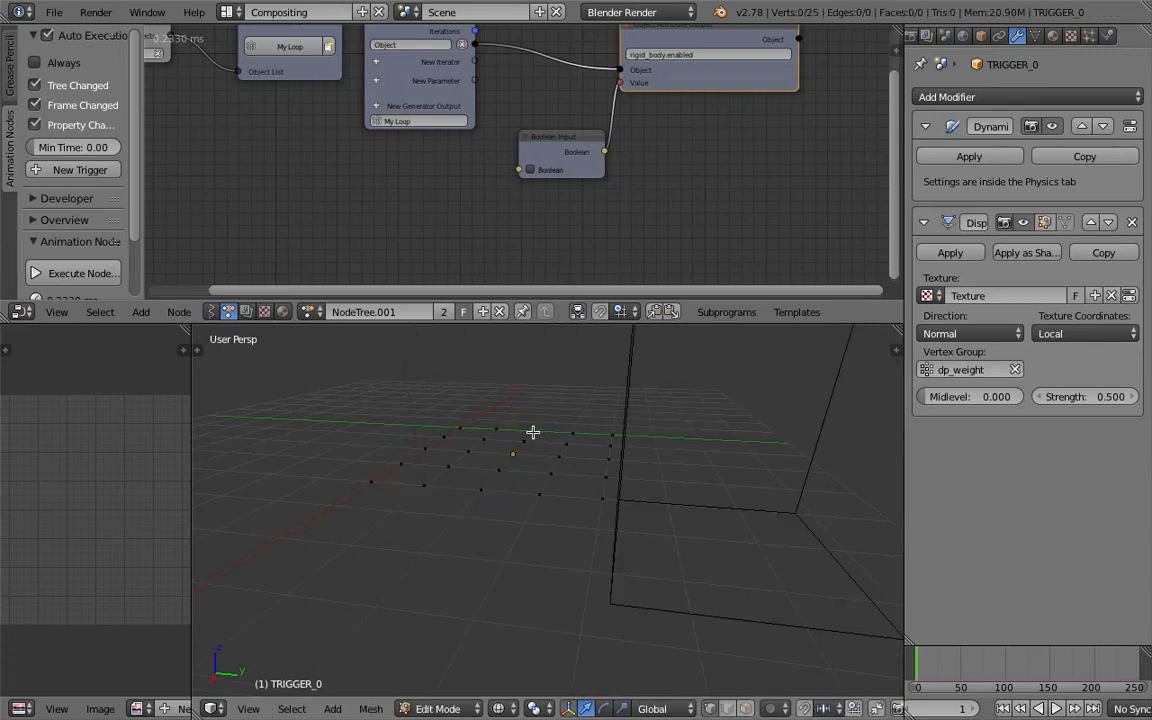
{"action": "left_click_drag", "start_coordinate": [514, 390], "coordinate": [512, 355]}
{"action": "key", "text": "Tab"}
{"action": "left_click", "coordinate": [488, 376]}
{"action": "scroll", "coordinate": [555, 365], "scroll_direction": "down", "scroll_amount": 4}
Move the brush cube to the edge of the trigger grid.
{"action": "right_click", "coordinate": [625, 411]}
{"action": "scroll", "coordinate": [672, 434], "scroll_direction": "down", "scroll_amount": 3}
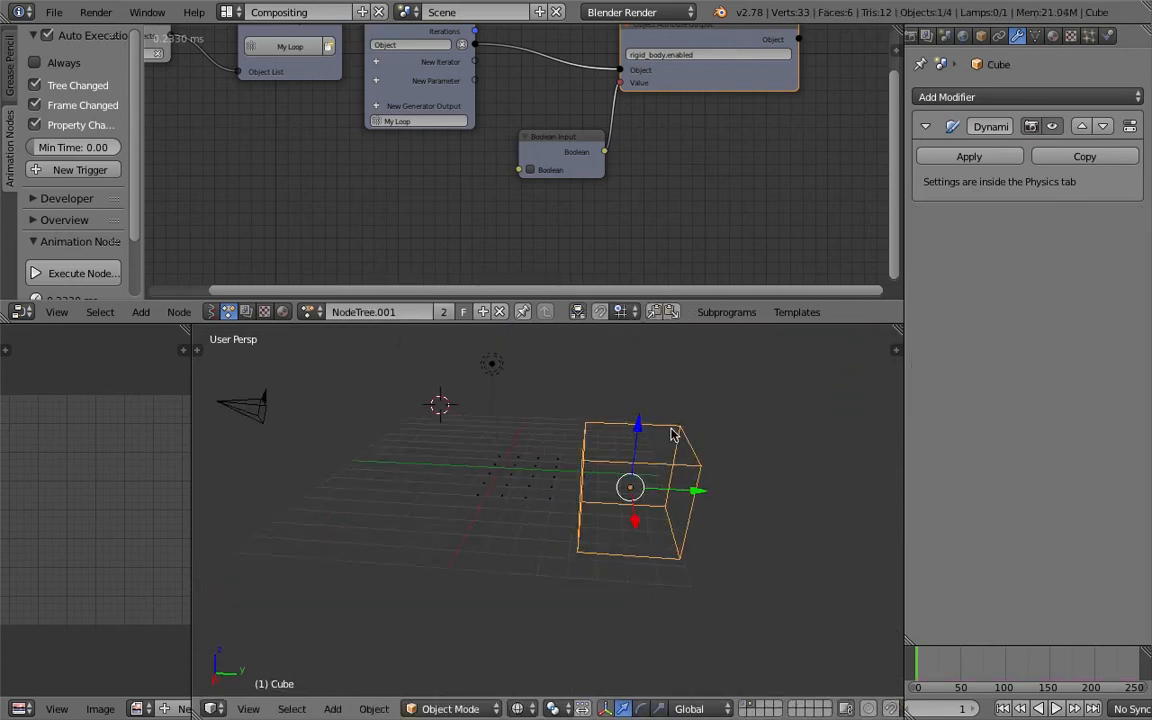
{"action": "middle_click_drag", "start_coordinate": [672, 434], "coordinate": [690, 444]}
{"action": "key", "text": "g"}
{"action": "left_click", "coordinate": [605, 438]}
{"action": "scroll", "coordinate": [606, 439], "scroll_direction": "up", "scroll_amount": 5}
{"action": "key", "text": "g"}
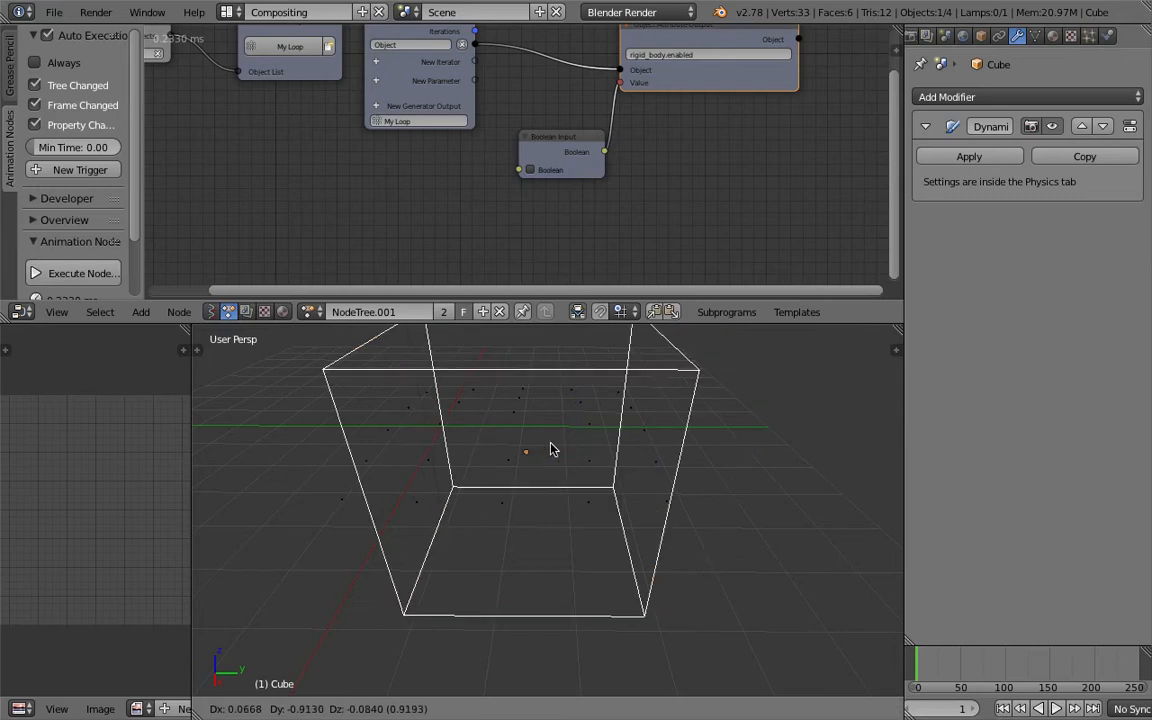
{"action": "left_click", "coordinate": [640, 436]}
{"action": "scroll", "coordinate": [625, 442], "scroll_direction": "down", "scroll_amount": 5}
{"action": "key", "text": "g"}
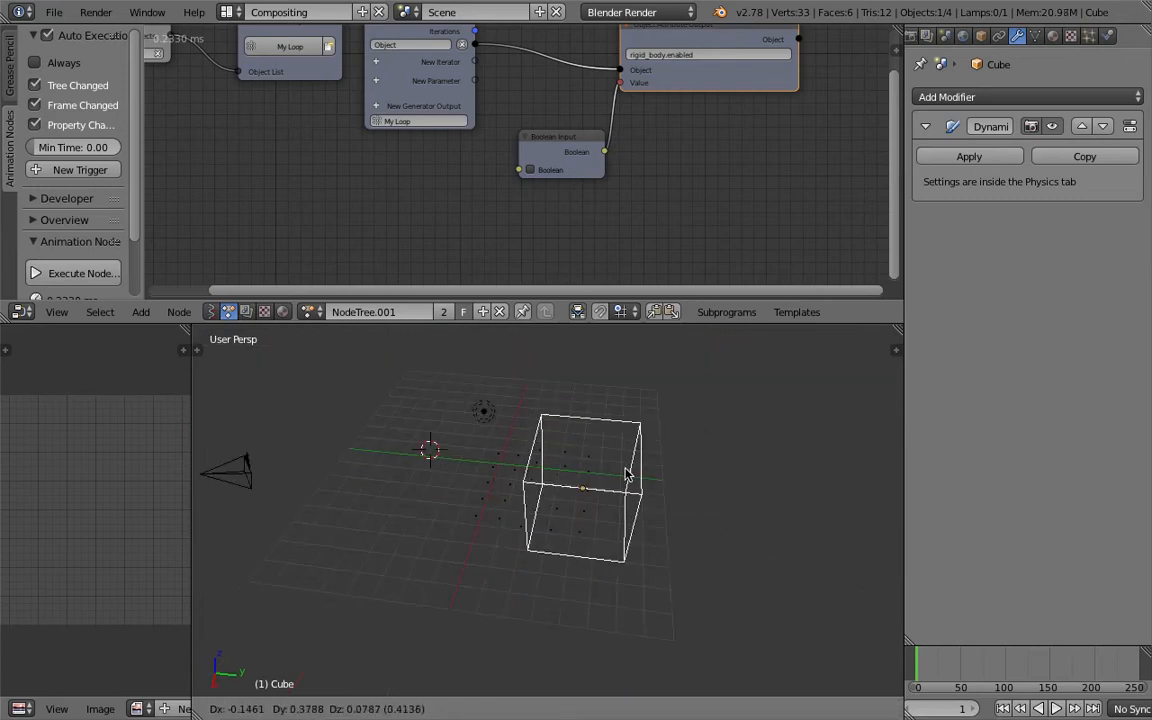
{"action": "left_click", "coordinate": [737, 478]}
Enable Paper Sky in the World settings and show the world background in the viewport.
{"action": "left_click", "coordinate": [962, 35]}
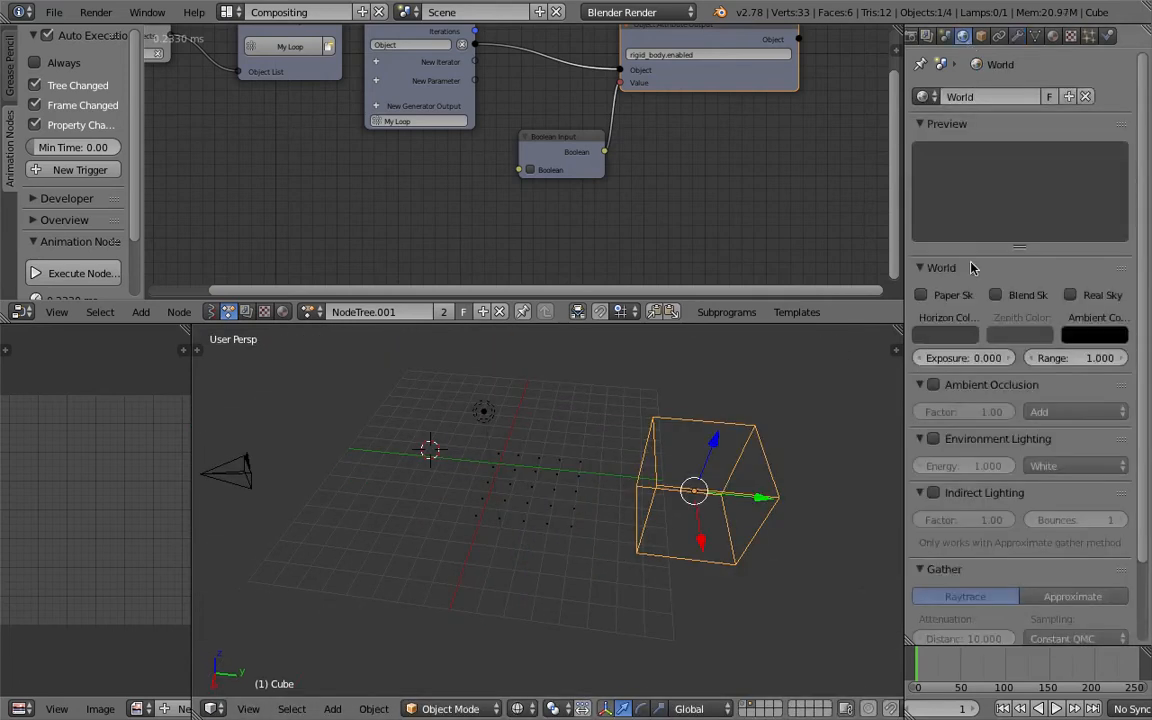
{"action": "left_click", "coordinate": [960, 336]}
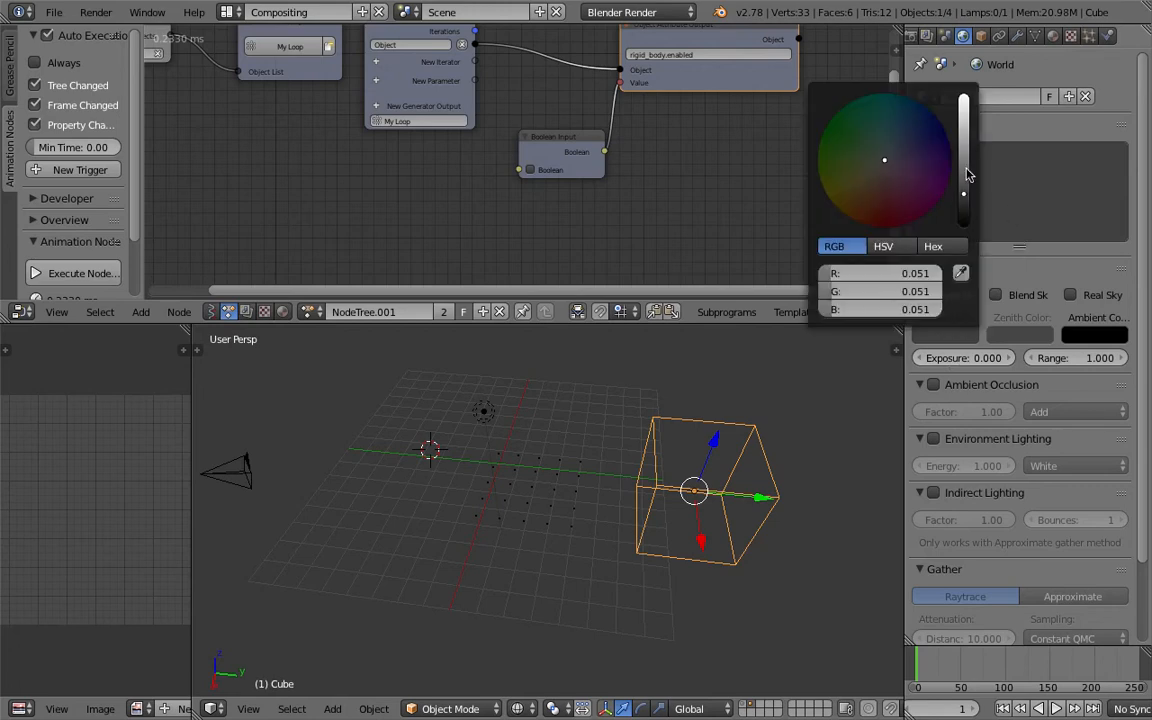
{"action": "left_click", "coordinate": [891, 350]}
{"action": "scroll", "coordinate": [800, 600], "scroll_direction": "down", "scroll_amount": 15}
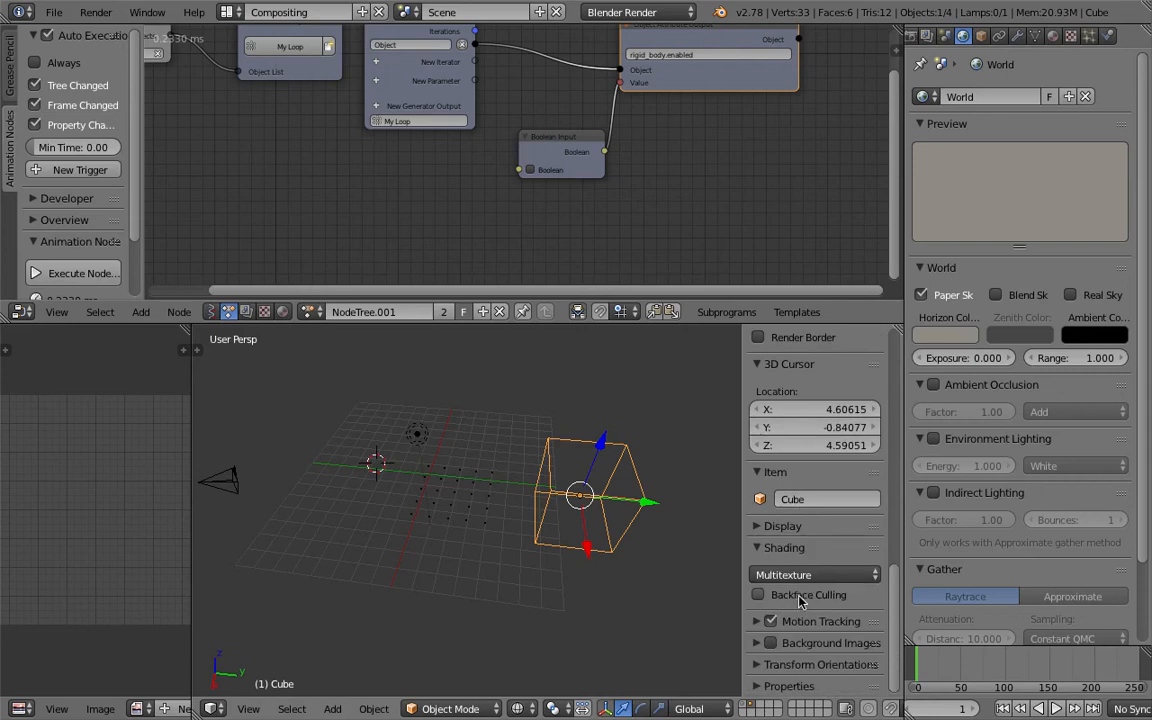
{"action": "left_click", "coordinate": [785, 525]}
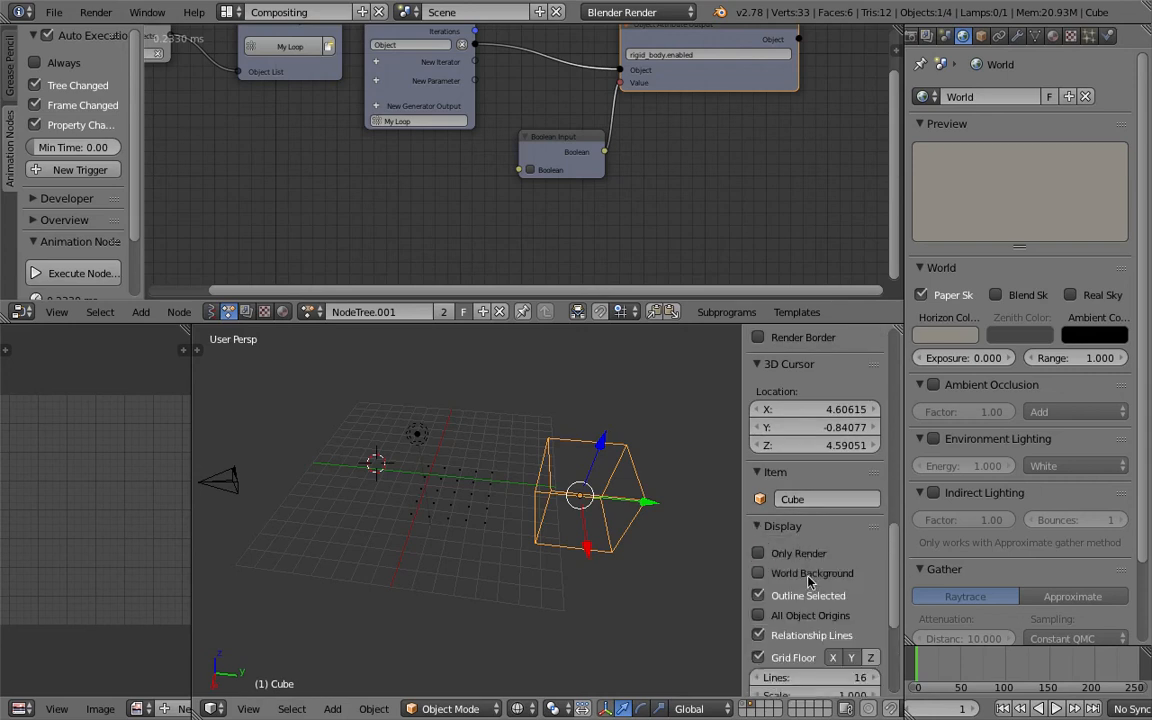
{"action": "left_click", "coordinate": [810, 582]}
Move the brush cube across the trigger grid to test the displacement, then select the grid.
{"action": "scroll", "coordinate": [546, 417], "scroll_direction": "up", "scroll_amount": 3}
{"action": "key", "text": "g"}
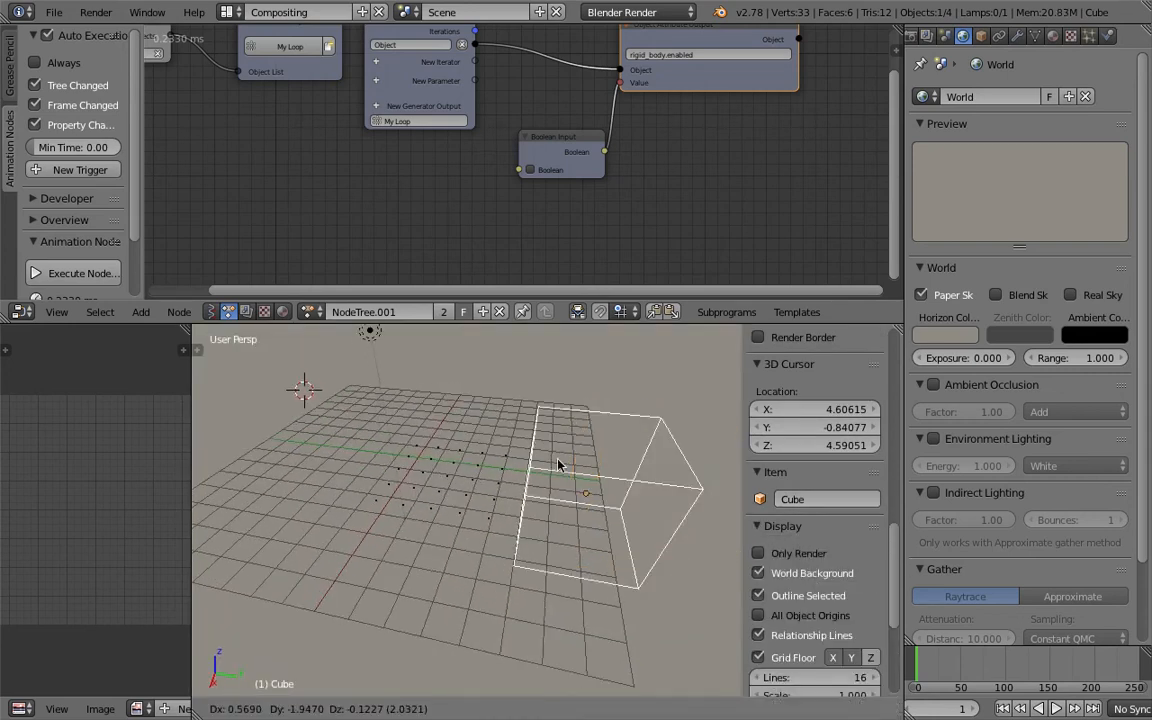
{"action": "left_click", "coordinate": [580, 466]}
{"action": "middle_click_drag", "start_coordinate": [584, 466], "coordinate": [638, 468]}
{"action": "key", "text": "g"}
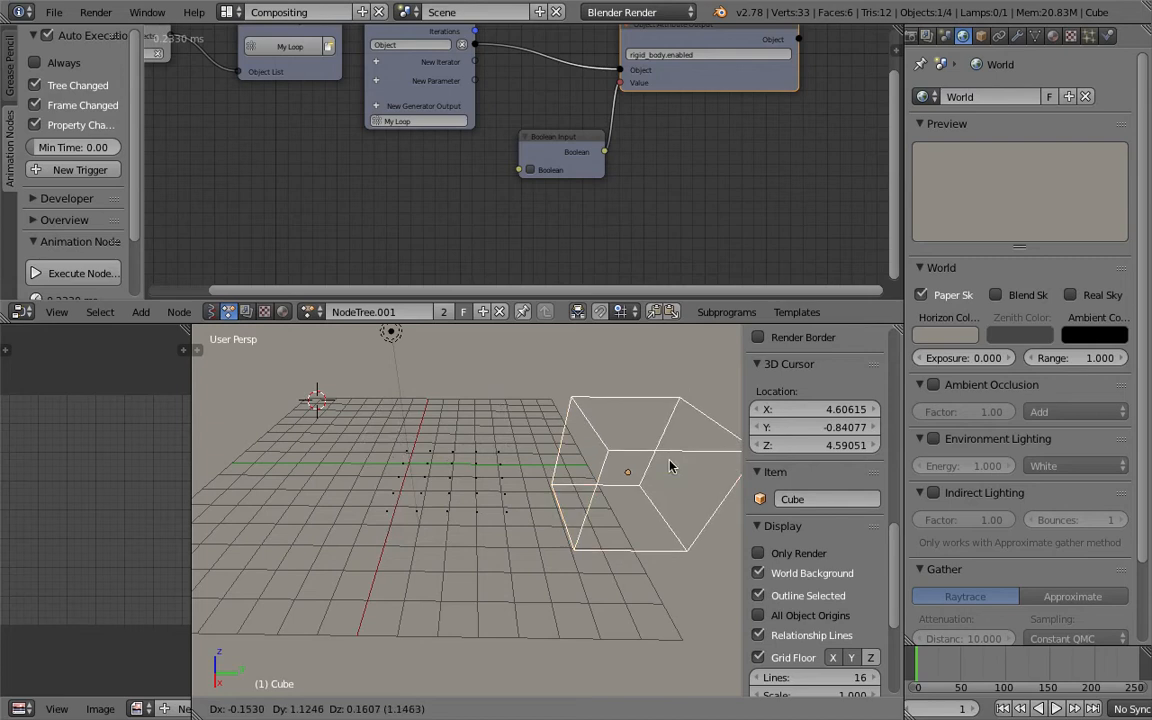
{"action": "left_click", "coordinate": [669, 464]}
{"action": "middle_click_drag", "start_coordinate": [593, 466], "coordinate": [518, 464]}
{"action": "right_click", "coordinate": [506, 463]}
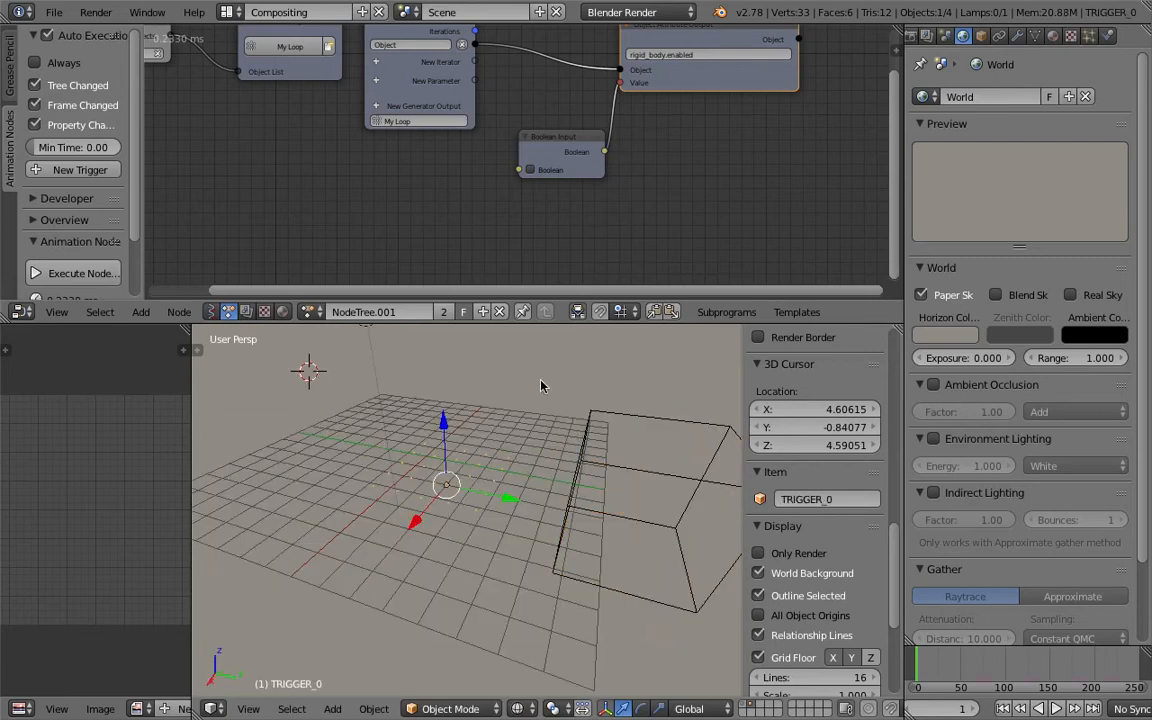
Save the blend file.
{"action": "middle_click_drag", "start_coordinate": [478, 358], "coordinate": [541, 402]}
{"action": "key", "text": "ctrl+s"}
{"action": "left_click", "coordinate": [541, 398]}
Select the brush cube and trigger grid and move them to layer 1 alongside the boxes.
{"action": "right_click", "coordinate": [585, 451]}
{"action": "right_click", "coordinate": [511, 460], "text": "shift"}
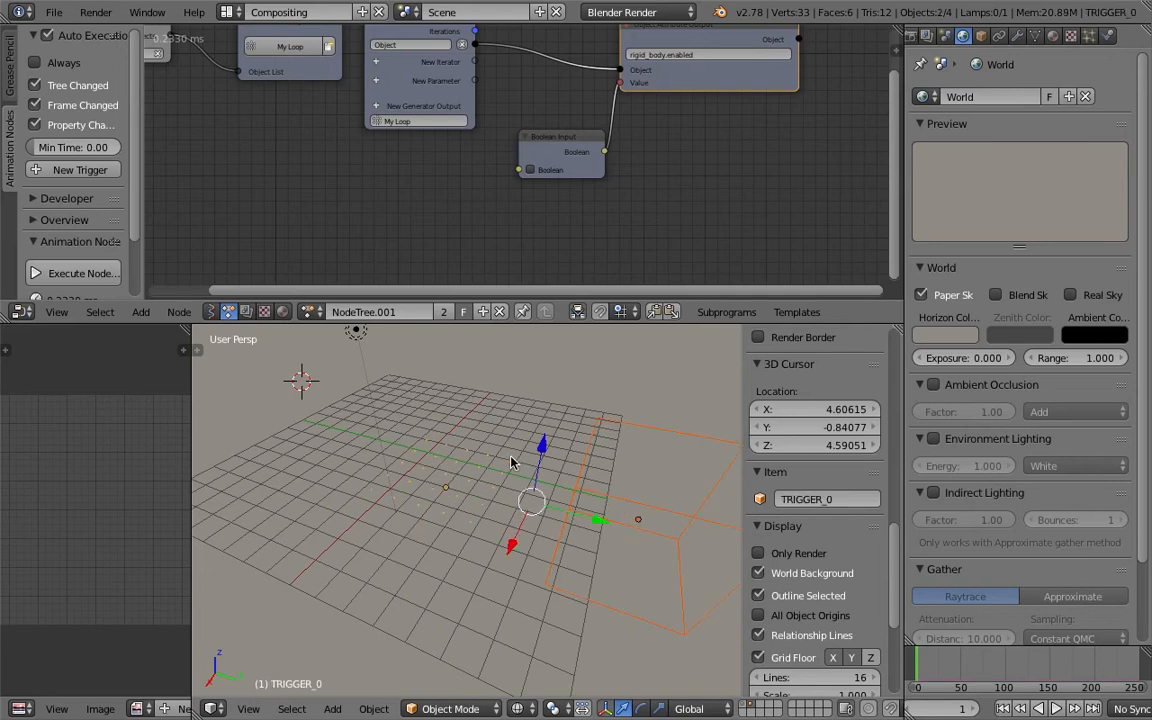
{"action": "key", "text": "m"}
{"action": "key", "text": "1"}
{"action": "key", "text": "1"}
{"action": "mouse_move", "coordinate": [591, 417]}
{"action": "middle_mouse_down"}
{"action": "mouse_move", "coordinate": [645, 393]}
{"action": "mouse_move", "coordinate": [604, 401]}
{"action": "mouse_move", "coordinate": [605, 373]}
{"action": "mouse_move", "coordinate": [601, 398]}
{"action": "middle_mouse_up"}
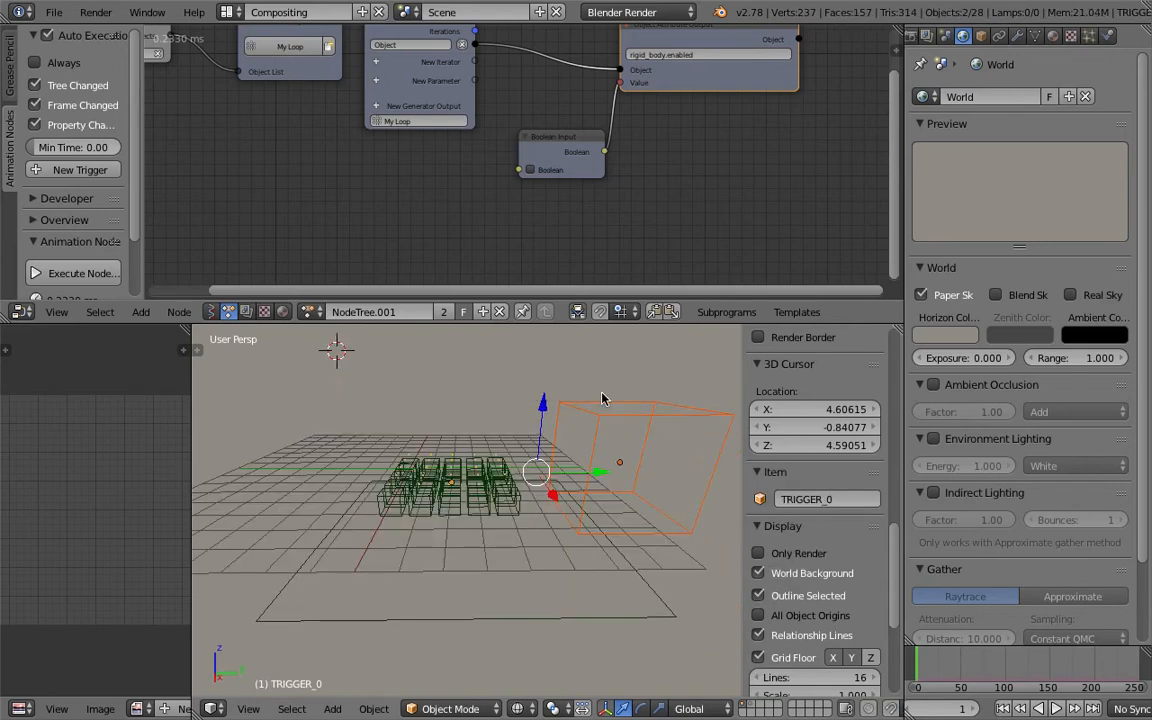
Select the trigger grid, enlarge the node editor area, and save the file over the existing one.
{"action": "right_click", "coordinate": [494, 460]}
{"action": "right_click", "coordinate": [474, 458]}
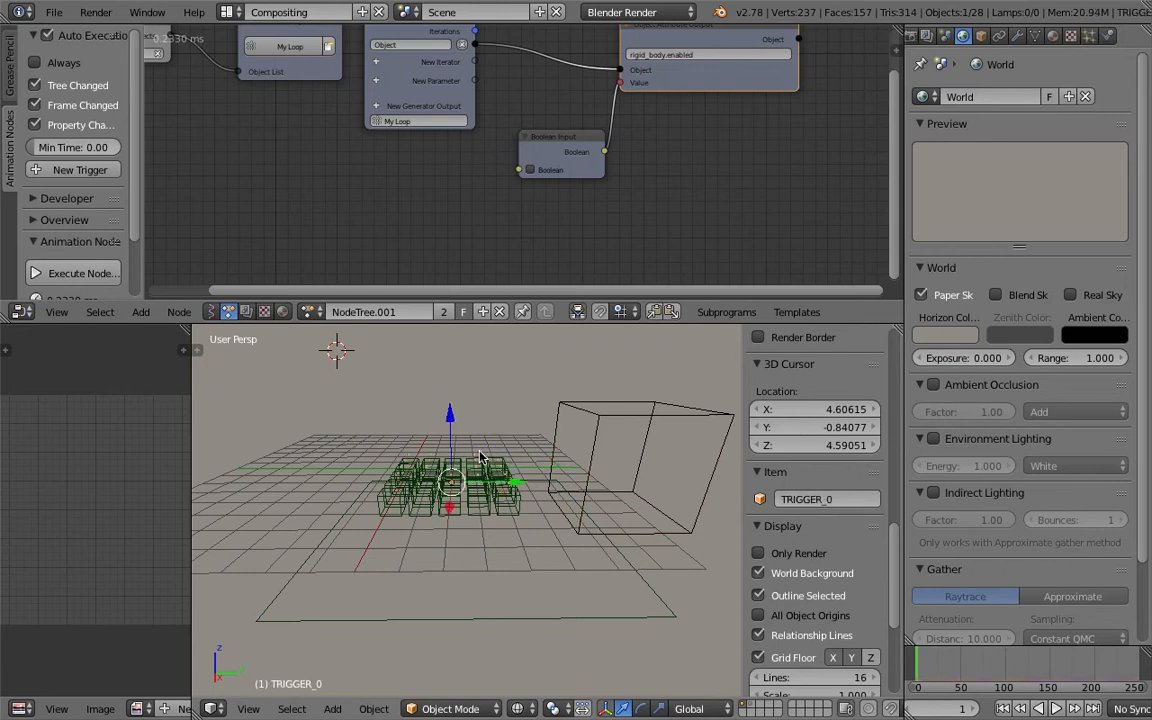
{"action": "middle_click_drag", "start_coordinate": [519, 434], "coordinate": [520, 426]}
{"action": "middle_click_drag", "start_coordinate": [396, 211], "coordinate": [574, 215]}
{"action": "middle_click_drag", "start_coordinate": [329, 218], "coordinate": [380, 148]}
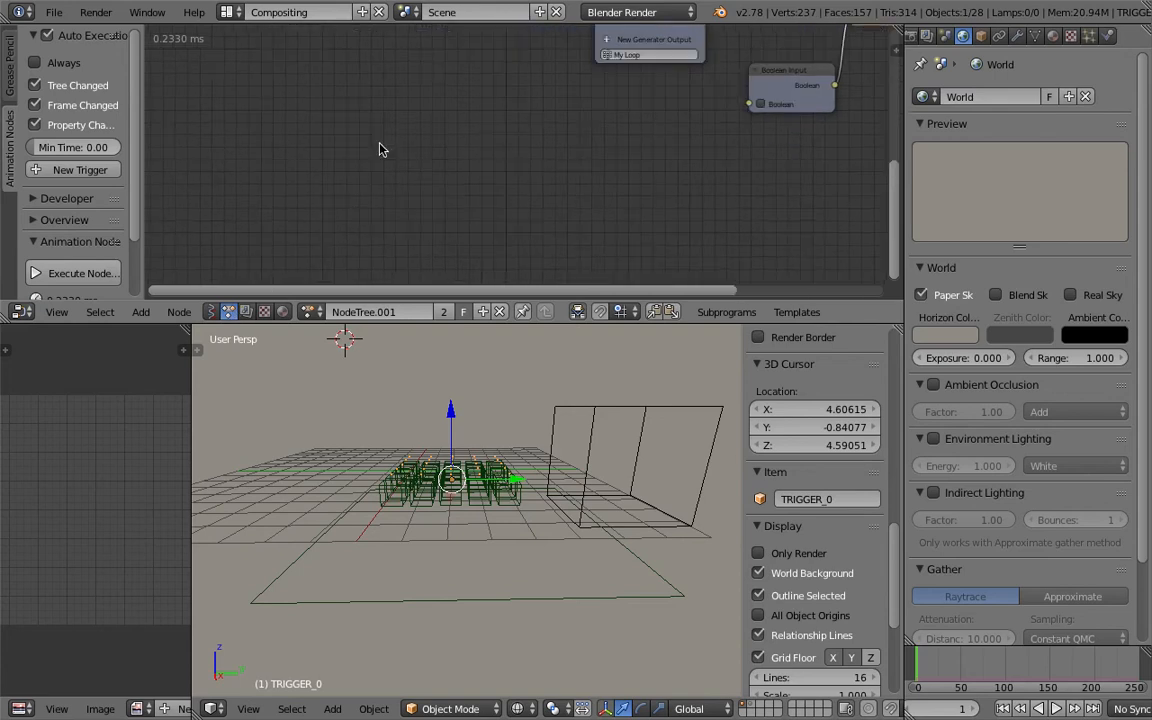
{"action": "left_click_drag", "start_coordinate": [524, 324], "coordinate": [526, 363]}
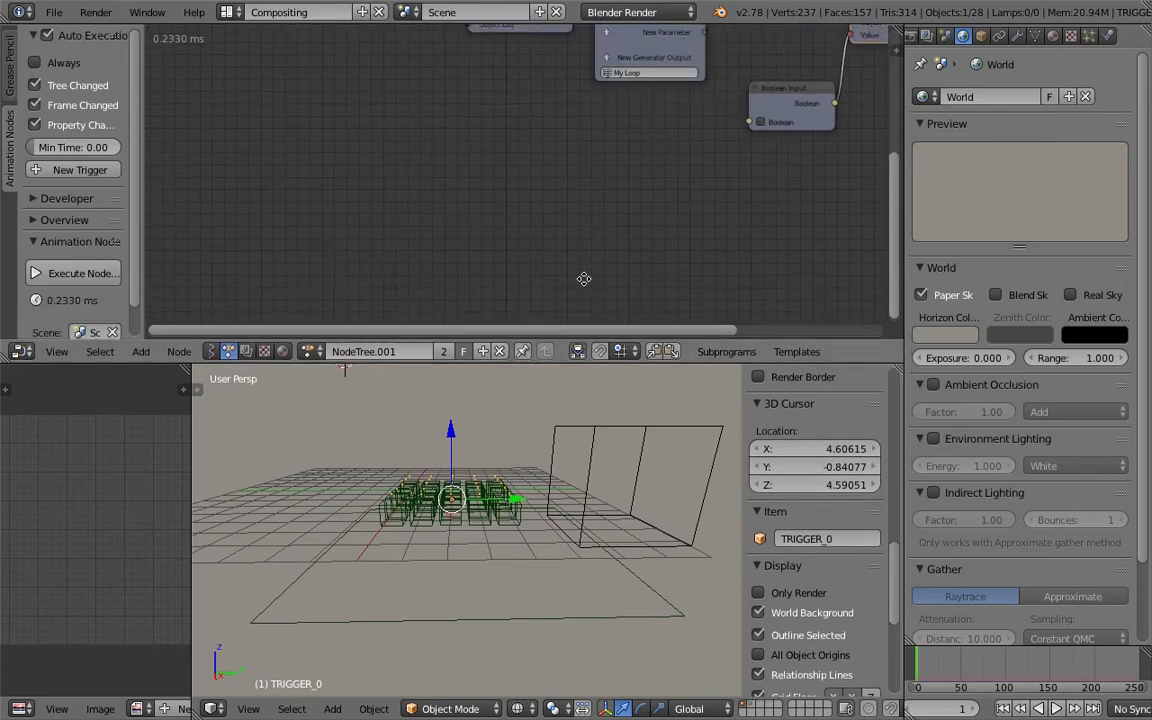
{"action": "middle_click_drag", "start_coordinate": [584, 278], "coordinate": [443, 211]}
{"action": "key", "text": "ctrl+s"}
{"action": "left_click", "coordinate": [443, 211]}
{"action": "left_click_drag", "start_coordinate": [554, 363], "coordinate": [552, 392]}
{"action": "middle_click_drag", "start_coordinate": [462, 454], "coordinate": [384, 467]}
{"action": "middle_click_drag", "start_coordinate": [573, 173], "coordinate": [523, 240]}
{"action": "key", "text": "ctrl+s"}
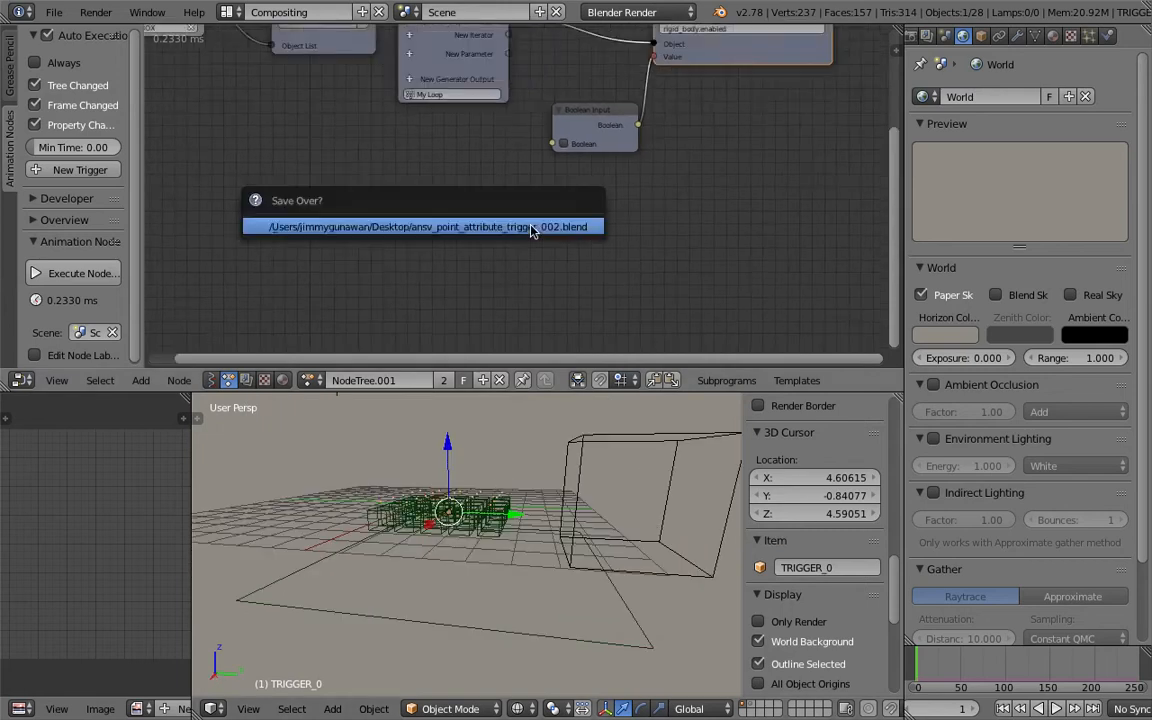
{"action": "left_click", "coordinate": [530, 226]}
Rearrange the Animation Nodes tree to make room for new nodes.
{"action": "middle_click_drag", "start_coordinate": [566, 206], "coordinate": [503, 261]}
{"action": "left_click_drag", "start_coordinate": [673, 114], "coordinate": [758, 92]}
{"action": "left_click_drag", "start_coordinate": [552, 162], "coordinate": [685, 157]}
{"action": "left_click_drag", "start_coordinate": [440, 41], "coordinate": [576, 57]}
{"action": "left_click_drag", "start_coordinate": [735, 76], "coordinate": [820, 88]}
{"action": "middle_click_drag", "start_coordinate": [314, 184], "coordinate": [443, 184]}
{"action": "key", "text": "shift+a"}
{"action": "mouse_move", "coordinate": [380, 192]}
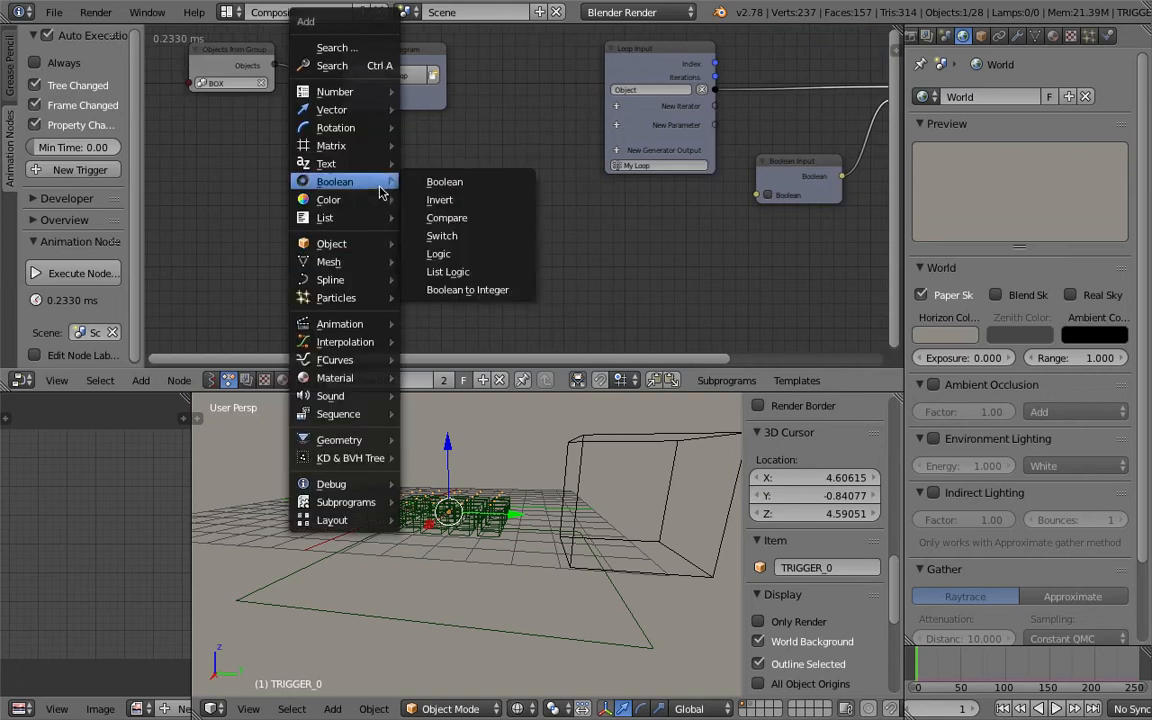
{"action": "left_click", "coordinate": [345, 65]}
{"action": "type", "text": "o"}
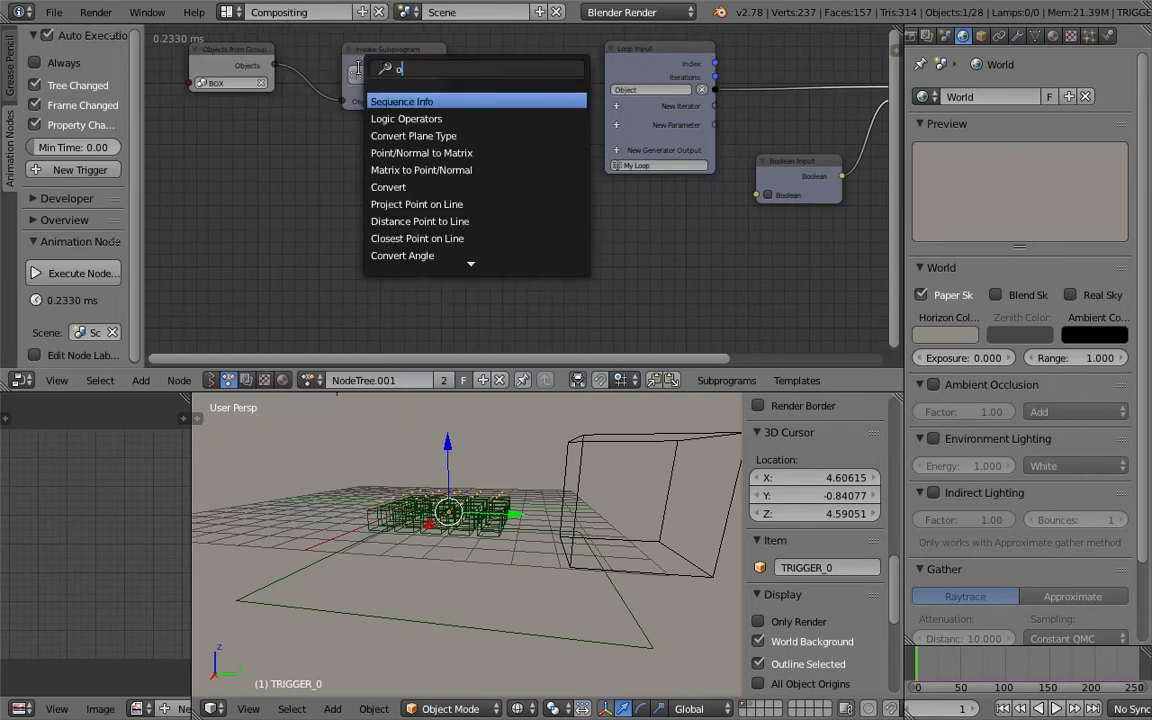
{"action": "type", "text": "bjects"}
{"action": "type", "text": "data"}
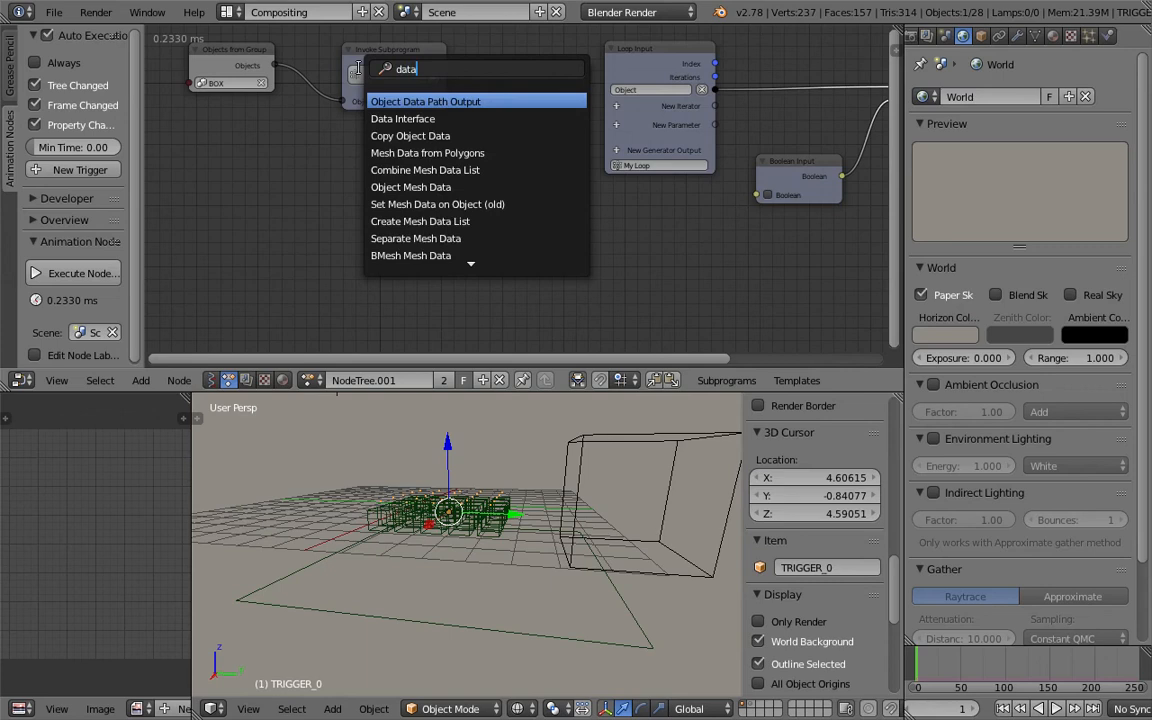
{"action": "key", "text": "Down"}
{"action": "key", "text": "Down"}
{"action": "key", "text": "Down"}
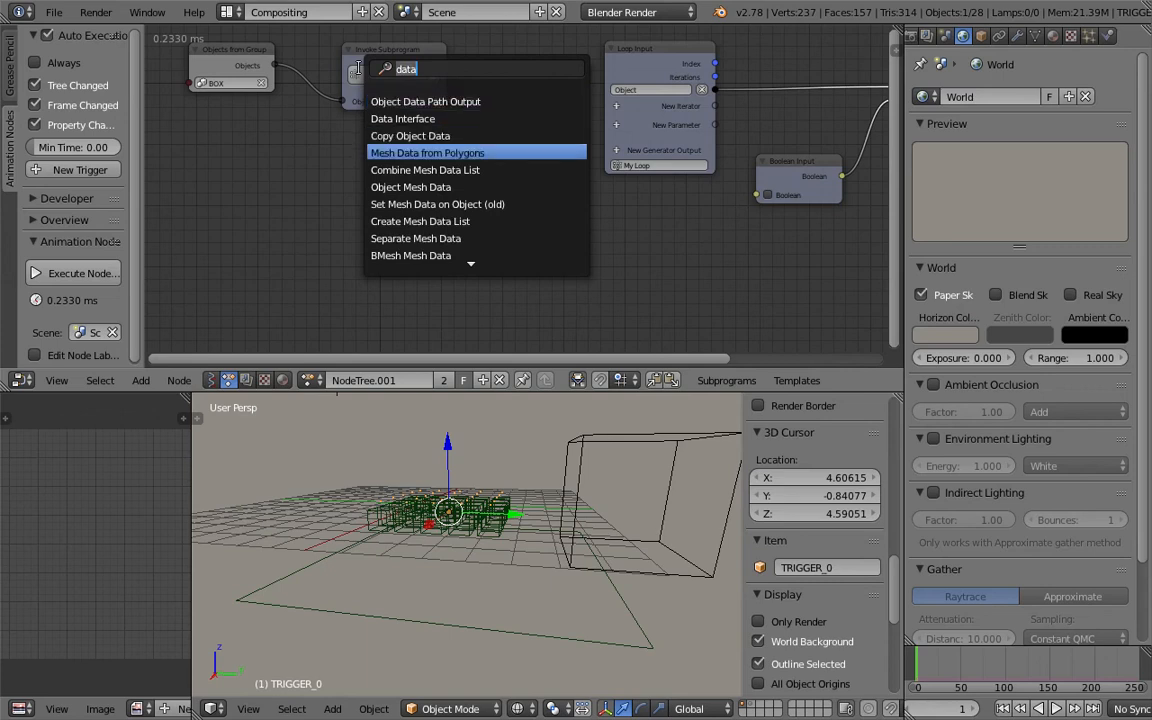
{"action": "type", "text": "mesh d"}
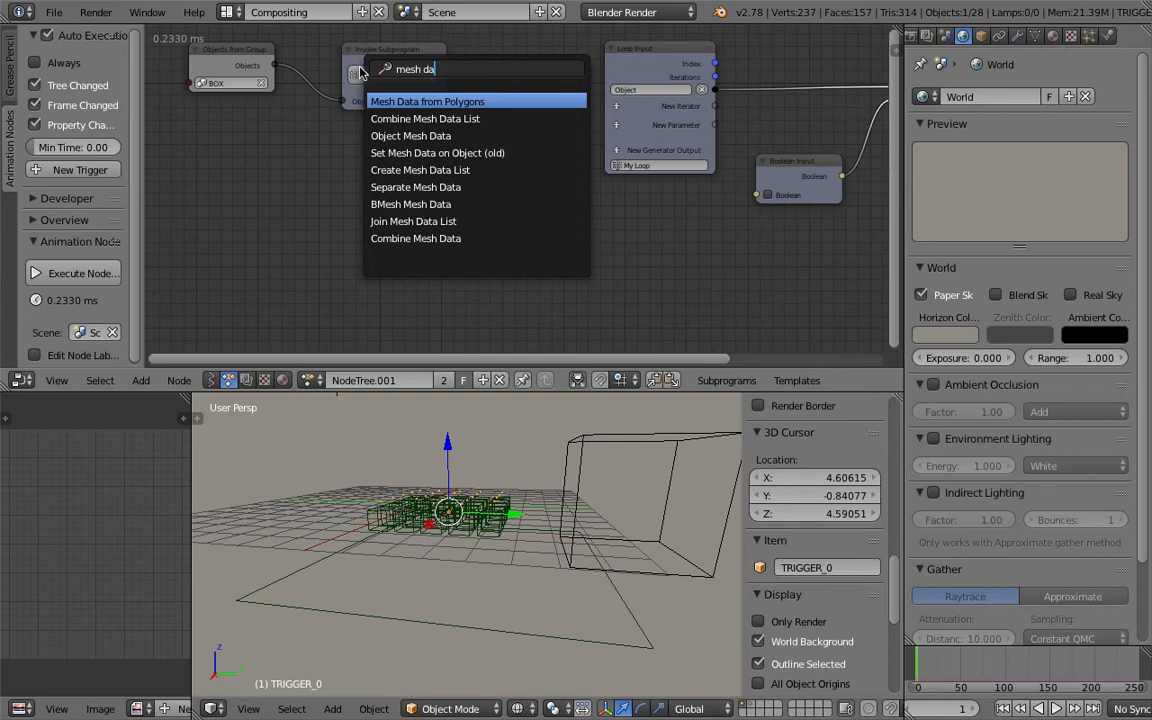
{"action": "key", "text": "Return"}
{"action": "left_click", "coordinate": [365, 167]}
{"action": "key", "text": "x"}
Add an Object Mesh Data node for the TRIGGER_0 grid.
{"action": "key", "text": "shift+a"}
{"action": "left_click", "coordinate": [365, 167]}
{"action": "type", "text": "object me"}
{"action": "key", "text": "Return"}
{"action": "left_click", "coordinate": [366, 172]}
{"action": "left_click_drag", "start_coordinate": [387, 177], "coordinate": [348, 152]}
{"action": "middle_click_drag", "start_coordinate": [388, 166], "coordinate": [372, 109]}
Duplicate the Object Mesh Data node, assign it TRIGGER_0 and enable Use Modifiers.
{"action": "key", "text": "shift+d"}
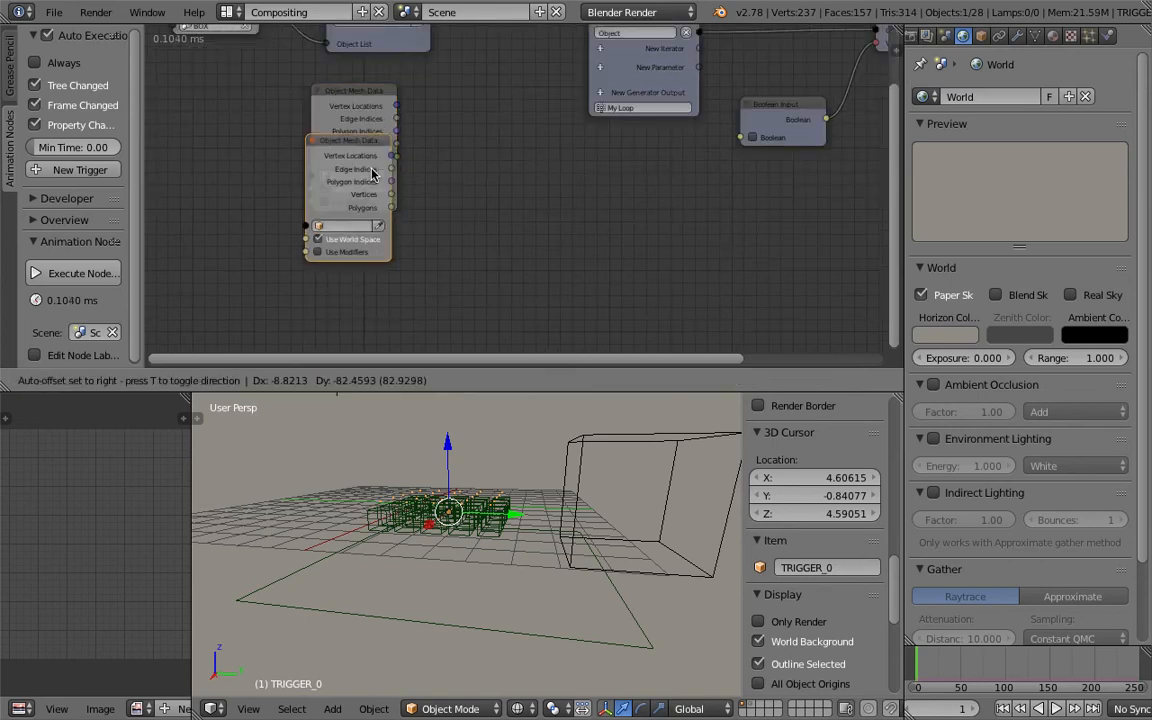
{"action": "left_click", "coordinate": [380, 262]}
{"action": "middle_click_drag", "start_coordinate": [388, 216], "coordinate": [388, 172]}
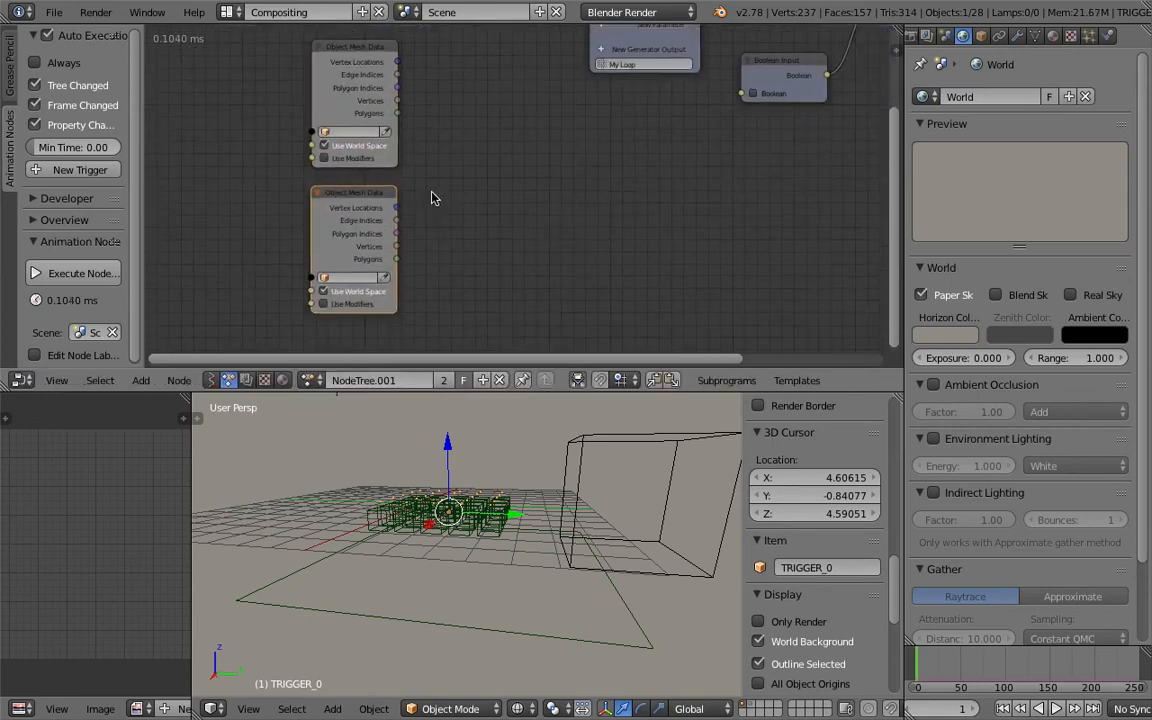
{"action": "left_click", "coordinate": [385, 280]}
{"action": "key", "text": "ctrl+s"}
{"action": "left_click", "coordinate": [409, 277]}
{"action": "scroll", "coordinate": [394, 251], "scroll_direction": "up", "scroll_amount": 1}
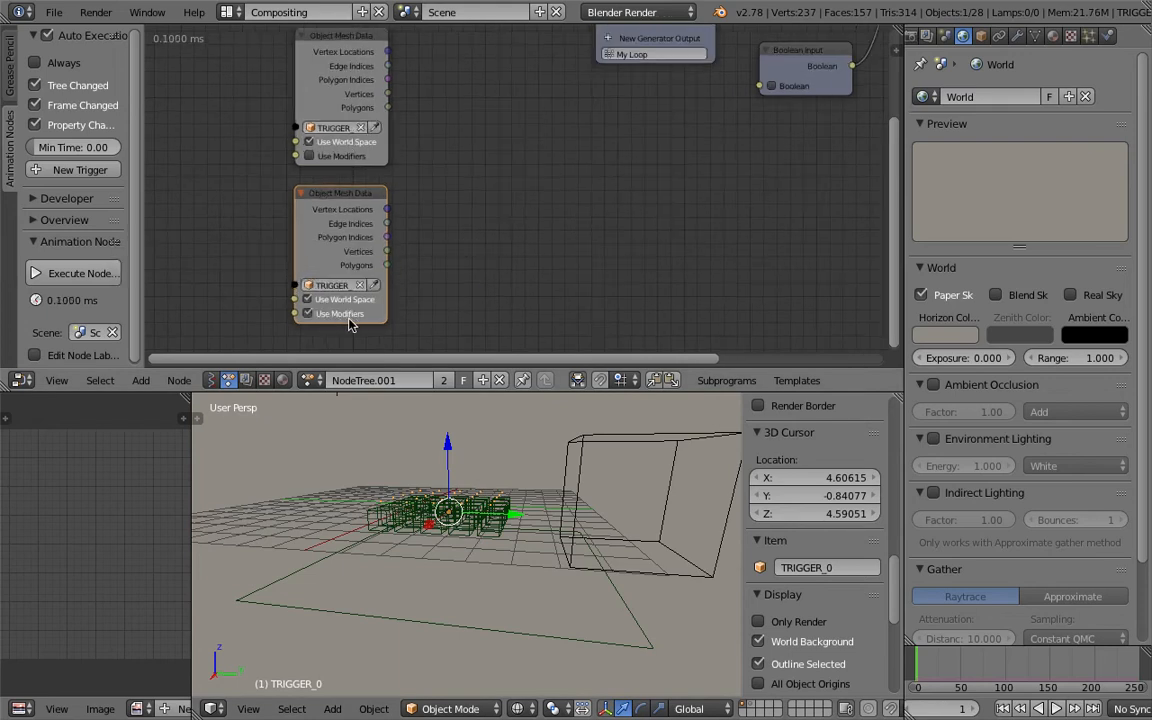
Reposition the two Object Mesh Data nodes below the Invoke Subprogram node and save the file.
{"action": "key", "text": "ctrl+s"}
{"action": "left_click", "coordinate": [316, 198]}
{"action": "left_click_drag", "start_coordinate": [316, 193], "coordinate": [285, 197]}
{"action": "mouse_move", "coordinate": [385, 160]}
{"action": "left_mouse_down"}
{"action": "mouse_move", "coordinate": [368, 148]}
{"action": "mouse_move", "coordinate": [393, 142]}
{"action": "left_mouse_up"}
{"action": "key", "text": "ctrl+s"}
{"action": "left_click", "coordinate": [368, 150]}
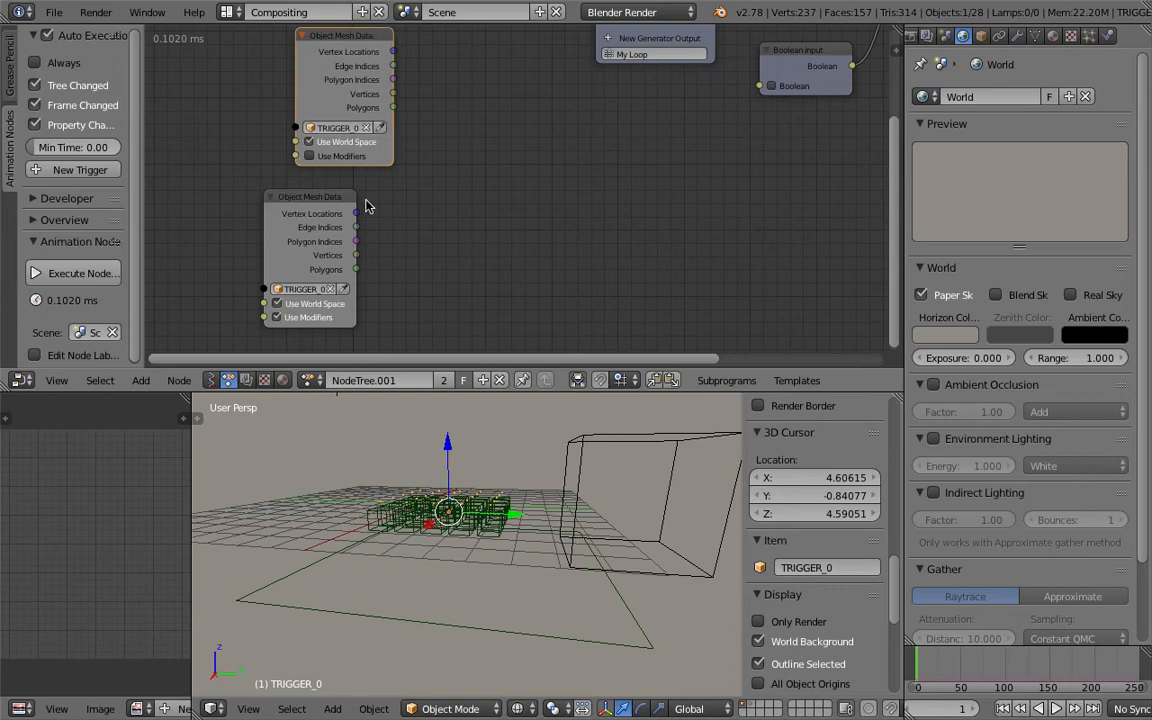
{"action": "mouse_move", "coordinate": [356, 203]}
{"action": "left_mouse_down"}
{"action": "mouse_move", "coordinate": [375, 207]}
{"action": "mouse_move", "coordinate": [364, 191]}
{"action": "left_mouse_up"}
{"action": "key", "text": "ctrl+s"}
{"action": "left_click", "coordinate": [338, 188]}
{"action": "middle_click_drag", "start_coordinate": [458, 138], "coordinate": [421, 165]}
{"action": "scroll", "coordinate": [400, 150], "scroll_direction": "down", "scroll_amount": 2}
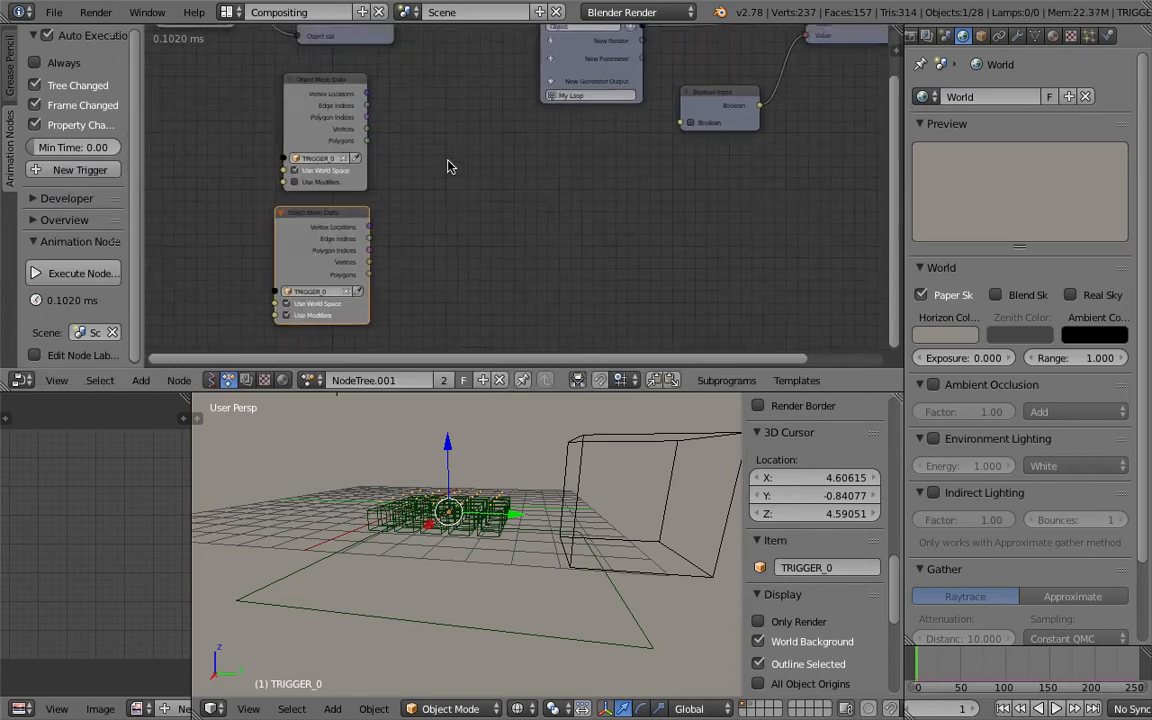
{"action": "middle_click_drag", "start_coordinate": [509, 190], "coordinate": [531, 212]}
{"action": "middle_click_drag", "start_coordinate": [552, 458], "coordinate": [458, 507]}
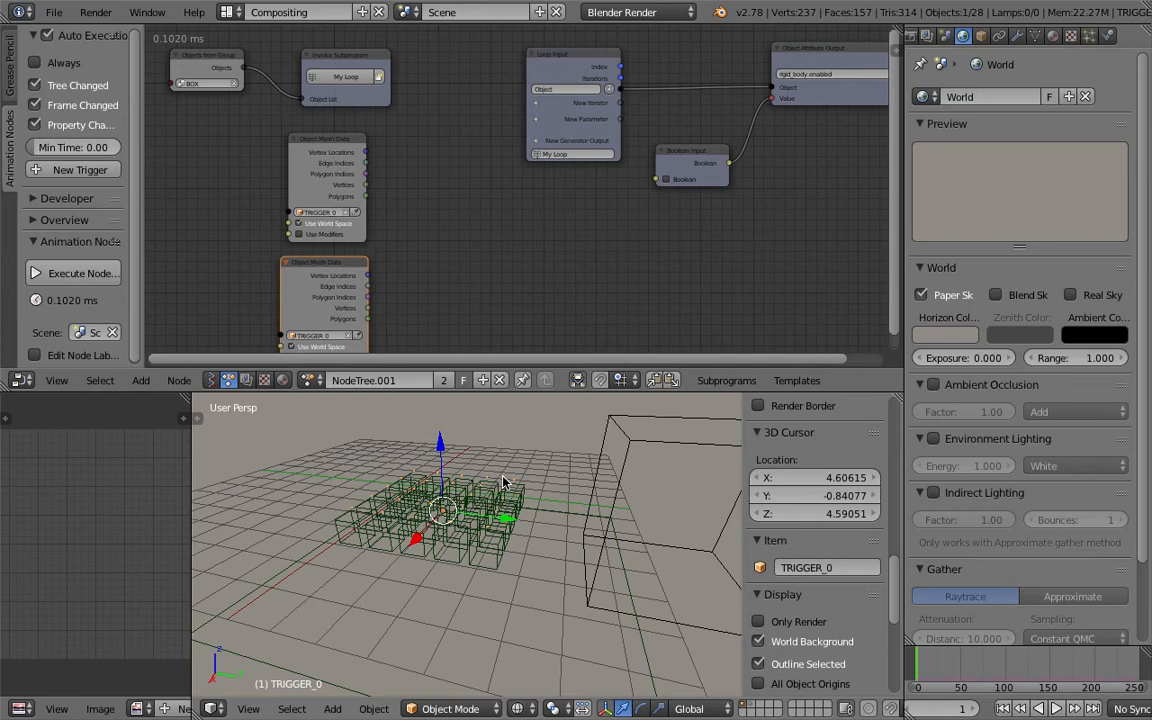
{"action": "right_click", "coordinate": [670, 462]}
{"action": "key", "text": "g"}
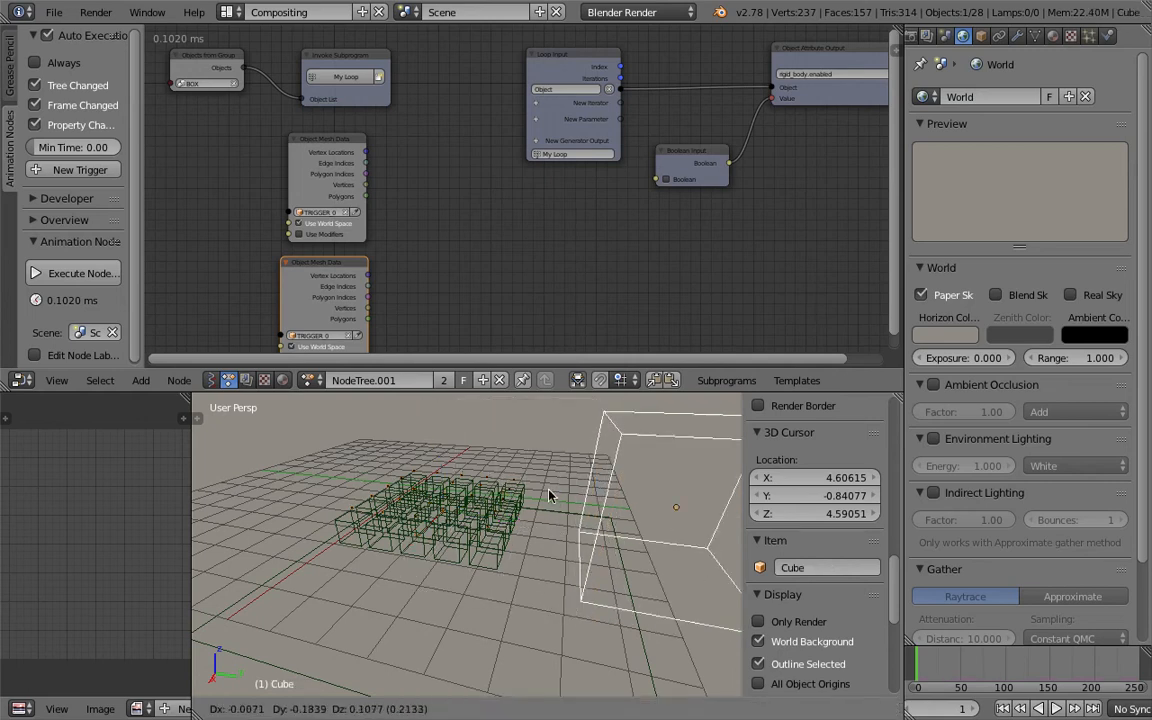
{"action": "right_click", "coordinate": [549, 492]}
{"action": "middle_click_drag", "start_coordinate": [487, 241], "coordinate": [483, 238]}
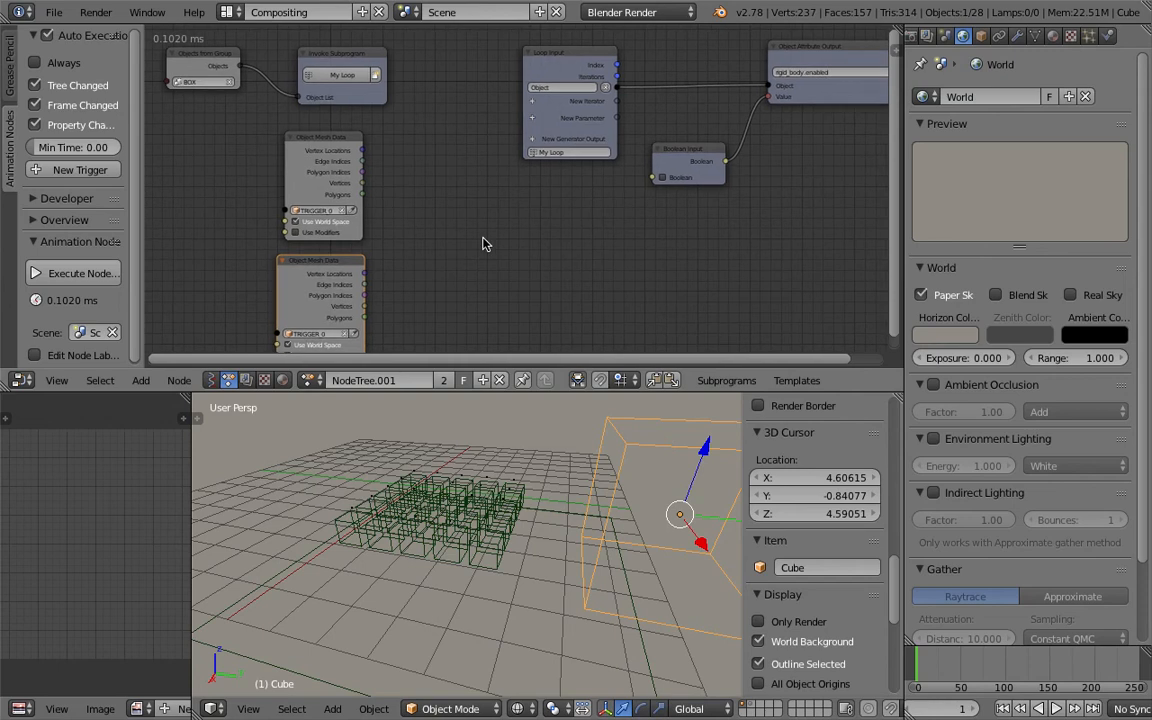
Select the trigger grid and set its Displace modifier Midlevel to 0.000.
{"action": "right_click", "coordinate": [519, 479]}
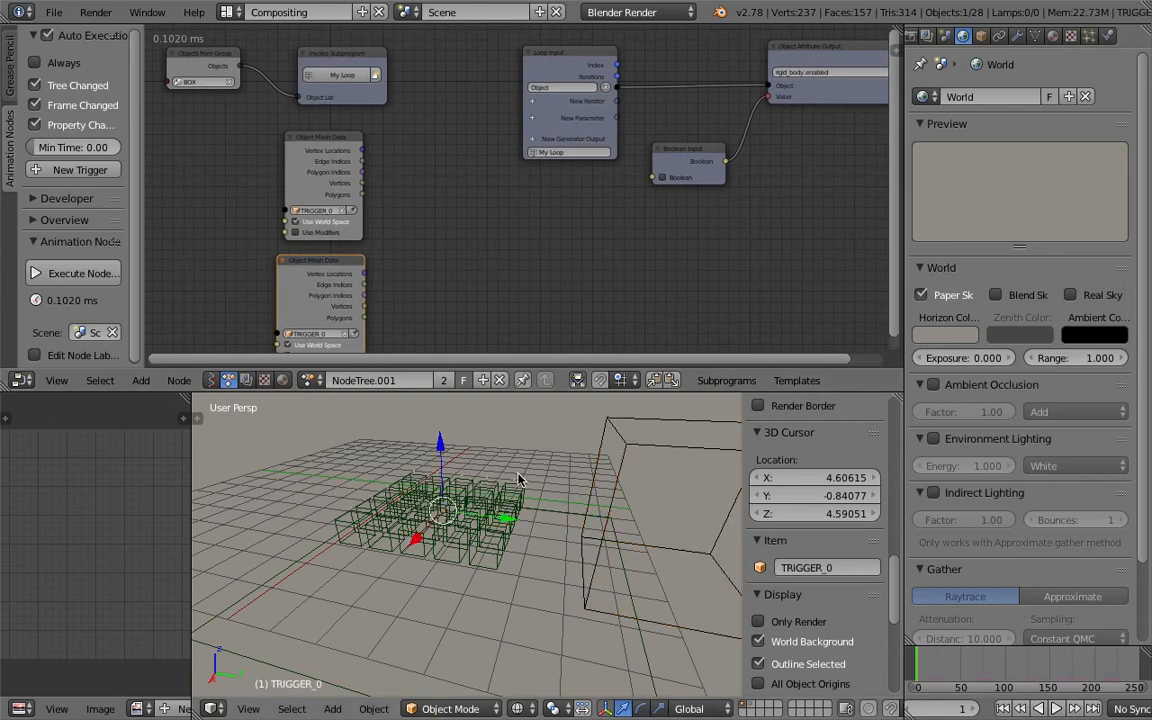
{"action": "left_click", "coordinate": [1017, 36]}
{"action": "left_click_drag", "start_coordinate": [983, 396], "coordinate": [940, 396]}
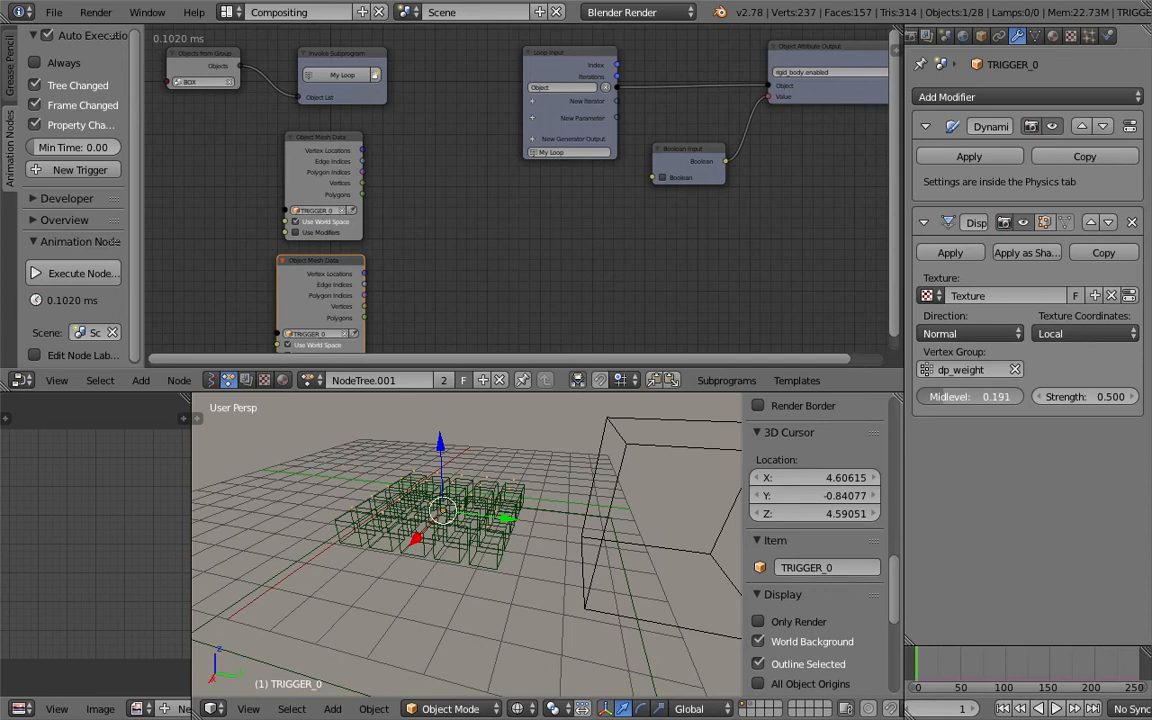
Add two Vector List iterators to the Loop Input node.
{"action": "middle_click_drag", "start_coordinate": [458, 160], "coordinate": [422, 150]}
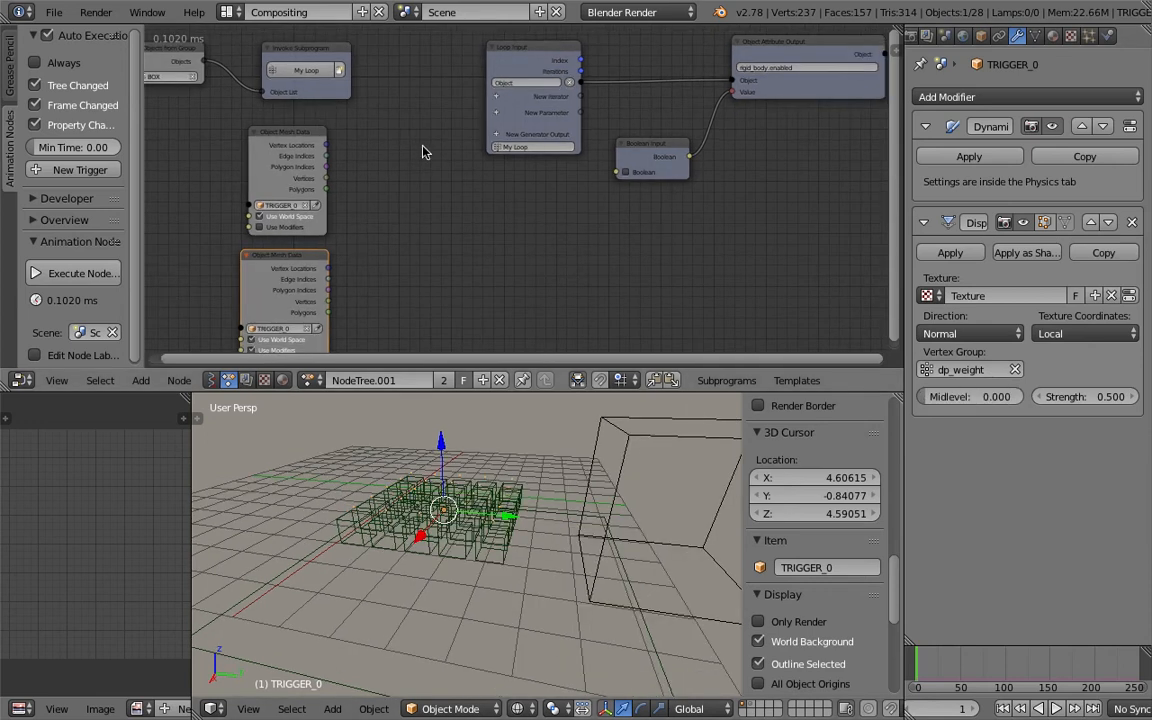
{"action": "left_click", "coordinate": [497, 96]}
{"action": "type", "text": "vec"}
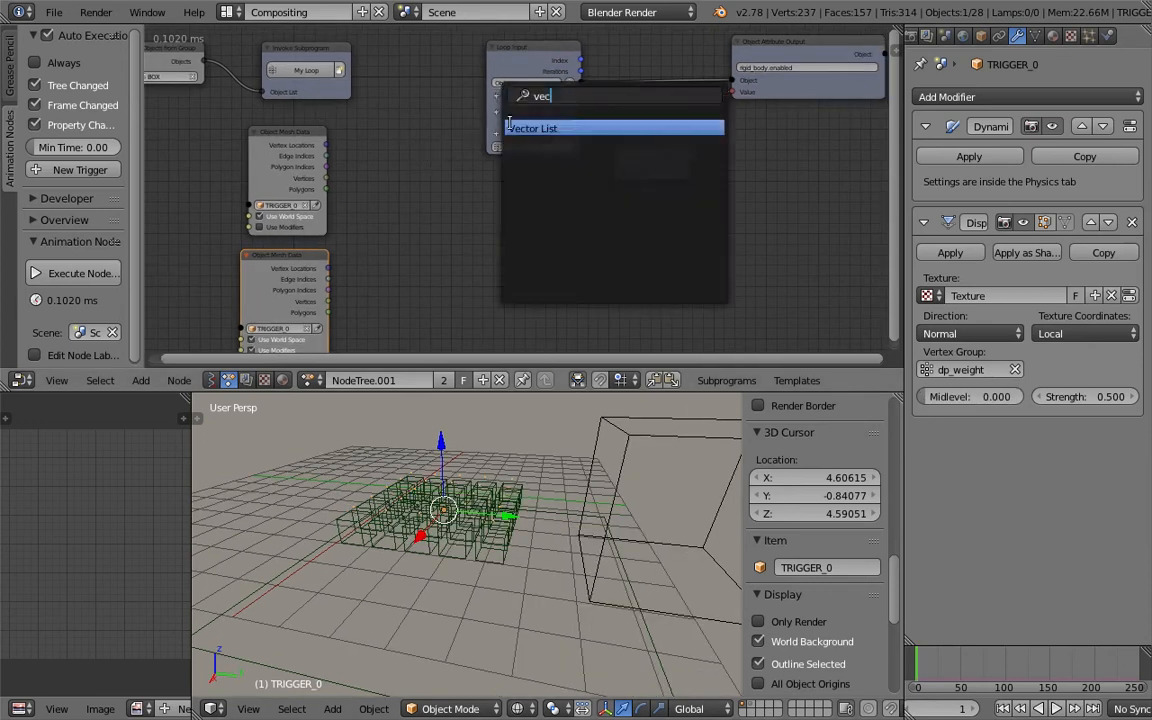
{"action": "key", "text": "Return"}
{"action": "left_click", "coordinate": [507, 110]}
{"action": "type", "text": "vec"}
{"action": "key", "text": "Return"}
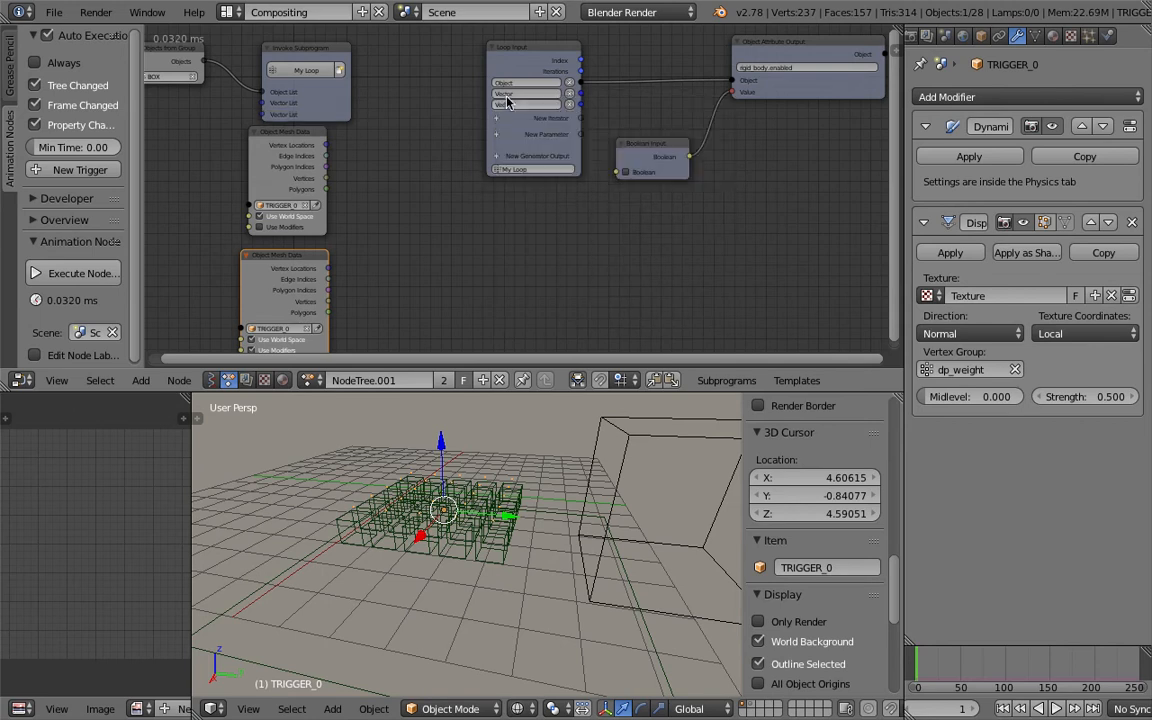
{"action": "middle_click_drag", "start_coordinate": [486, 101], "coordinate": [455, 198]}
{"action": "scroll", "coordinate": [480, 200], "scroll_direction": "up", "scroll_amount": 6}
{"action": "left_click", "coordinate": [503, 192]}
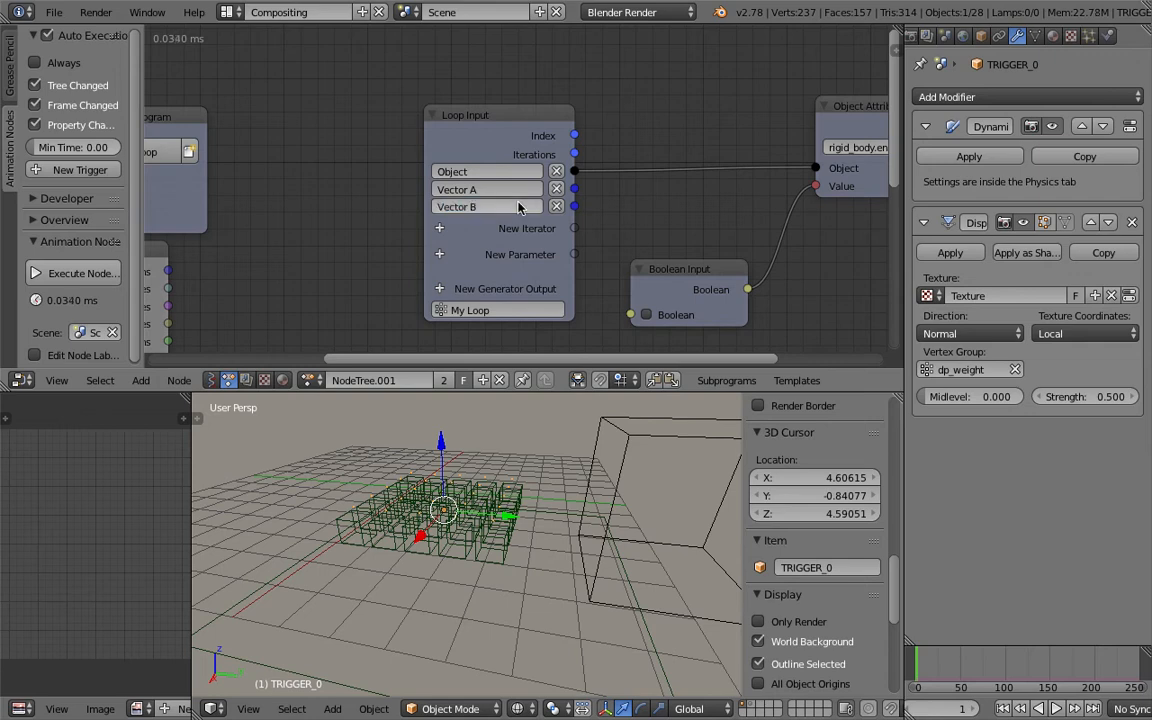
{"action": "scroll", "coordinate": [470, 185], "scroll_direction": "up", "scroll_amount": 1}
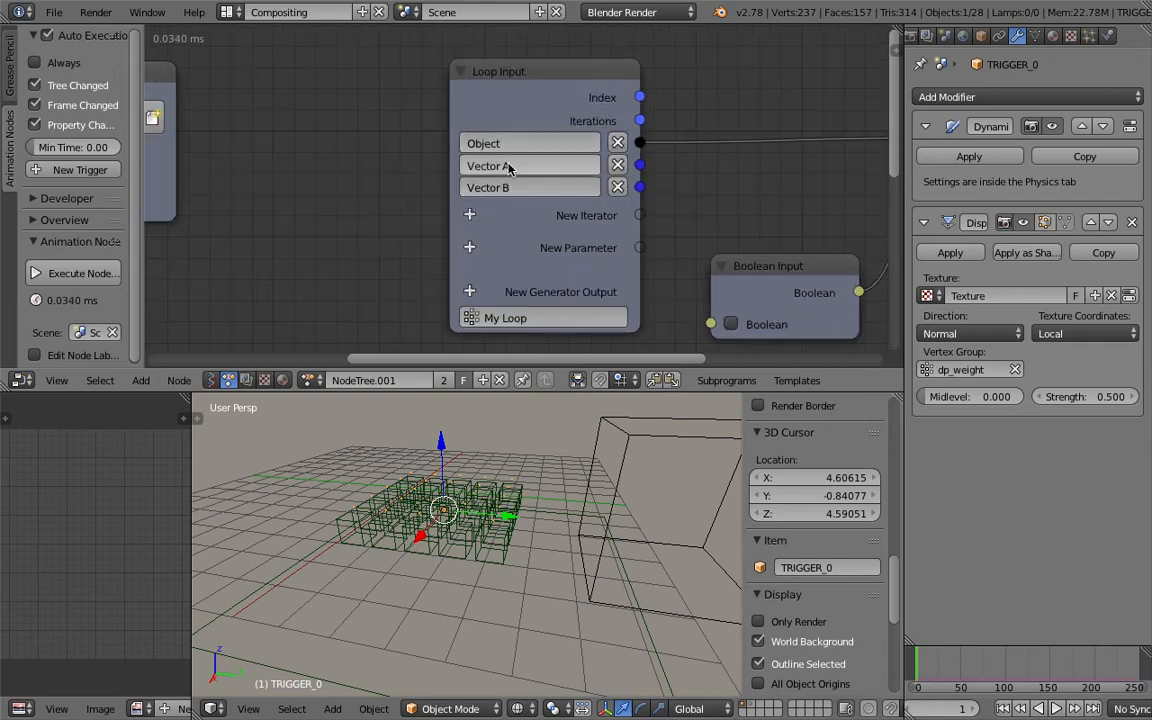
{"action": "scroll", "coordinate": [260, 286], "scroll_direction": "down", "scroll_amount": 3}
Connect the Object Mesh Data nodes' Vertex Locations to the Invoke Subprogram's Vector A List and Vector B List inputs.
{"action": "middle_click_drag", "start_coordinate": [260, 286], "coordinate": [457, 158]}
{"action": "scroll", "coordinate": [460, 167], "scroll_direction": "down", "scroll_amount": 3}
{"action": "left_click_drag", "start_coordinate": [395, 105], "coordinate": [480, 108]}
{"action": "left_click_drag", "start_coordinate": [378, 132], "coordinate": [436, 104]}
{"action": "left_click_drag", "start_coordinate": [349, 299], "coordinate": [283, 296]}
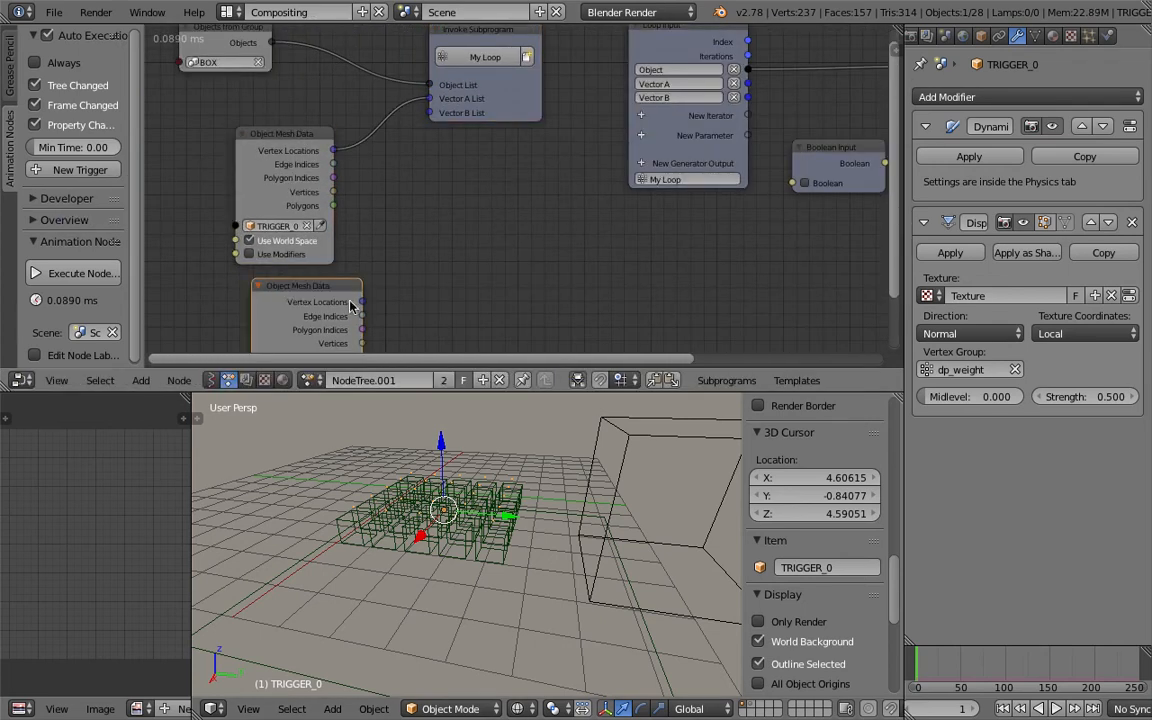
Reposition the Boolean Input and Object Attribute Output nodes and save the file.
{"action": "scroll", "coordinate": [307, 180], "scroll_direction": "right", "scroll_amount": 10, "text": "ctrl"}
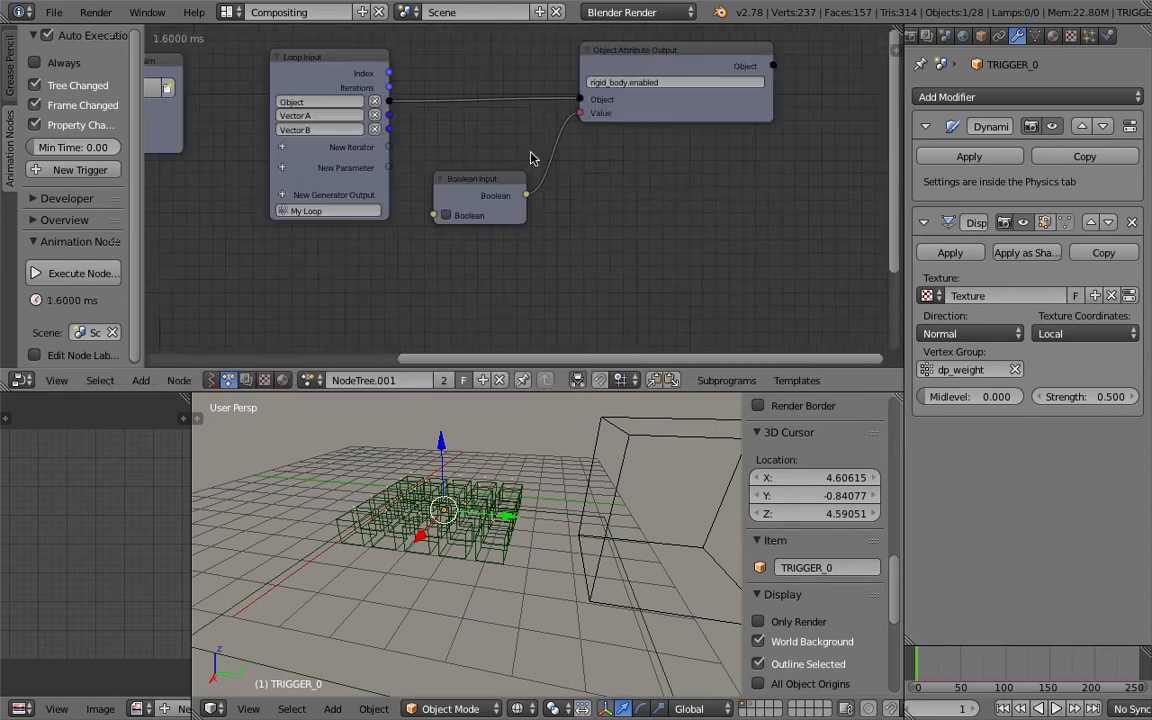
{"action": "left_click_drag", "start_coordinate": [591, 122], "coordinate": [649, 101]}
{"action": "left_click", "coordinate": [454, 204]}
{"action": "left_click_drag", "start_coordinate": [454, 204], "coordinate": [503, 166]}
{"action": "key", "text": "ctrl+s"}
{"action": "left_click", "coordinate": [500, 152]}
{"action": "left_click_drag", "start_coordinate": [676, 98], "coordinate": [739, 111]}
{"action": "left_click_drag", "start_coordinate": [490, 153], "coordinate": [586, 141]}
{"action": "mouse_move", "coordinate": [648, 108]}
{"action": "left_mouse_down"}
{"action": "mouse_move", "coordinate": [665, 104]}
{"action": "mouse_move", "coordinate": [652, 112]}
{"action": "left_mouse_up"}
{"action": "key", "text": "ctrl+s"}
{"action": "left_click", "coordinate": [652, 112]}
Add a Debug Loop node and connect the Loop Input's Object output to its Data input.
{"action": "middle_click_drag", "start_coordinate": [488, 263], "coordinate": [495, 233]}
{"action": "key", "text": "shift+a"}
{"action": "left_click", "coordinate": [495, 233]}
{"action": "type", "text": "debug"}
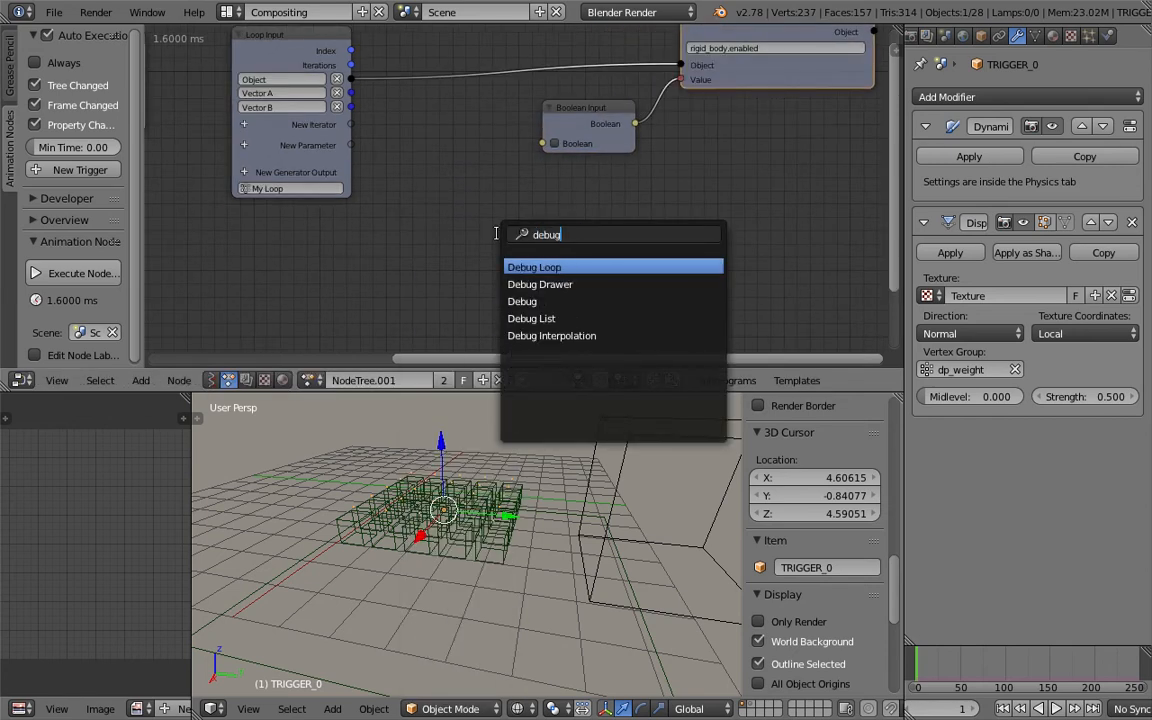
{"action": "key", "text": "Return"}
{"action": "left_click", "coordinate": [495, 184]}
{"action": "key", "text": "ctrl+s"}
{"action": "left_click", "coordinate": [495, 186]}
{"action": "left_click_drag", "start_coordinate": [604, 117], "coordinate": [625, 114]}
{"action": "left_click_drag", "start_coordinate": [548, 189], "coordinate": [496, 163]}
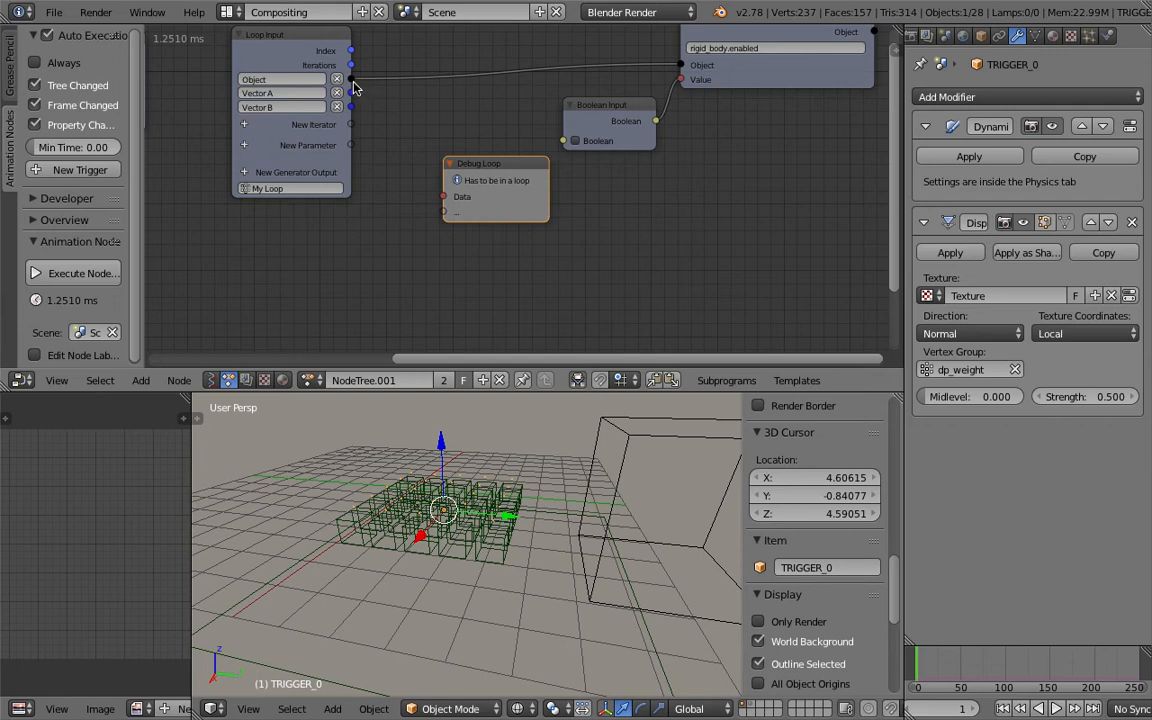
{"action": "left_click_drag", "start_coordinate": [542, 186], "coordinate": [631, 221]}
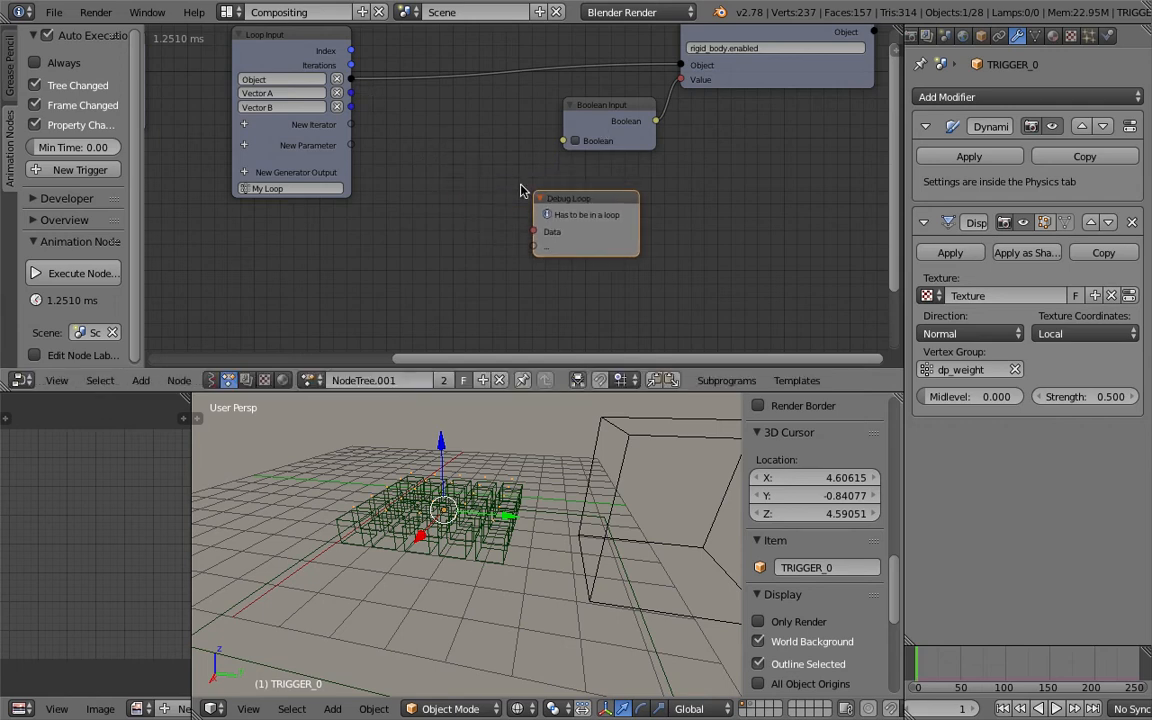
{"action": "left_click_drag", "start_coordinate": [545, 198], "coordinate": [500, 185]}
{"action": "left_click_drag", "start_coordinate": [350, 79], "coordinate": [488, 217]}
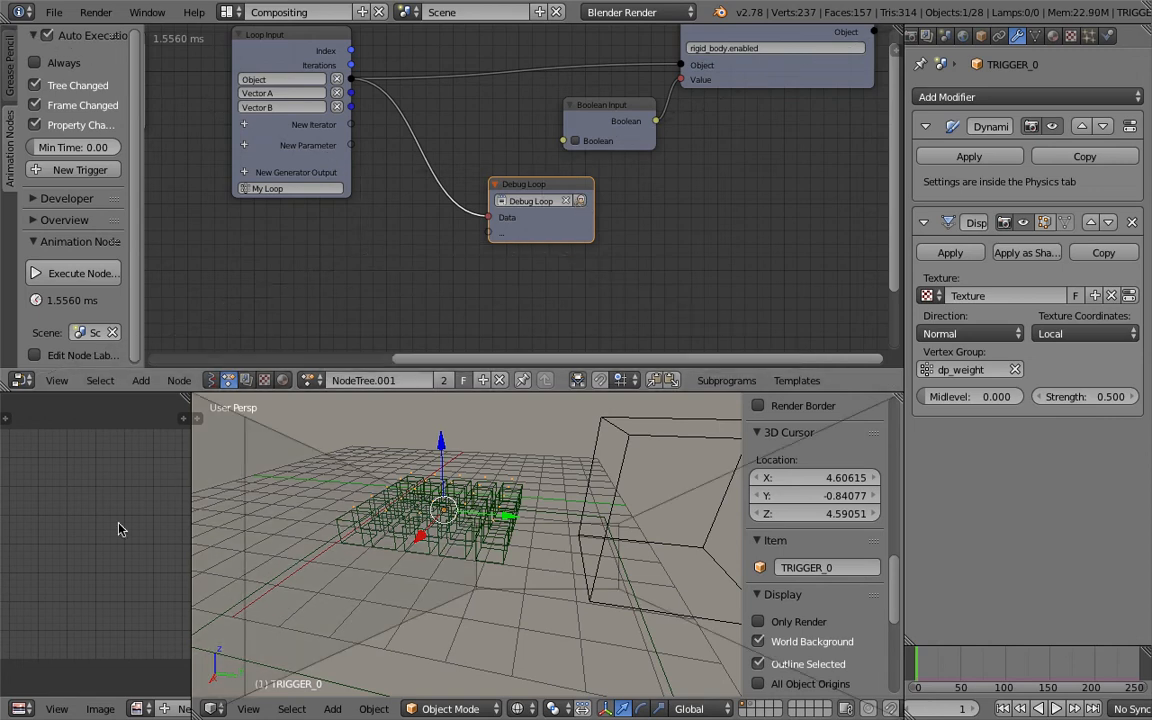
Open a Text Editor in the left area to show the debug output and enable Always auto execution.
{"action": "key", "text": "shift+F11"}
{"action": "left_click_drag", "start_coordinate": [187, 497], "coordinate": [360, 500]}
{"action": "key", "text": "ctrl+s"}
{"action": "left_click", "coordinate": [177, 463]}
{"action": "left_click", "coordinate": [63, 64]}
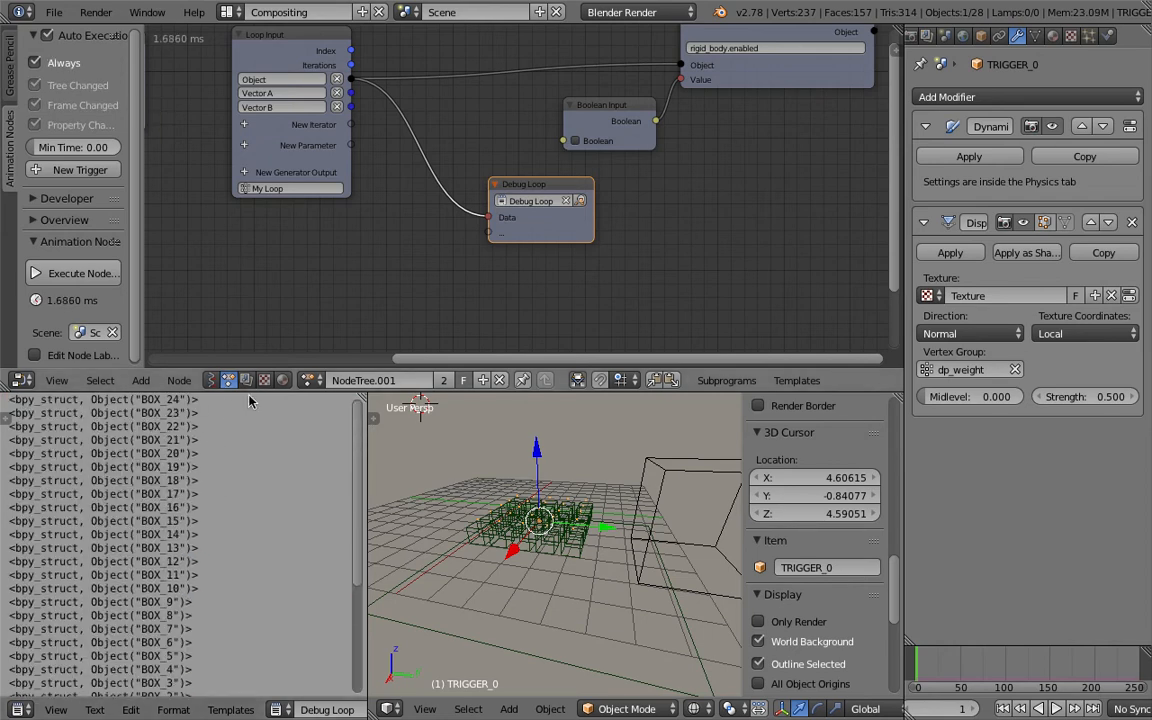
Save the file and move the Debug Loop node aside.
{"action": "scroll", "coordinate": [428, 266], "scroll_direction": "left", "scroll_amount": 1}
{"action": "key", "text": "ctrl+s"}
{"action": "left_click", "coordinate": [428, 266]}
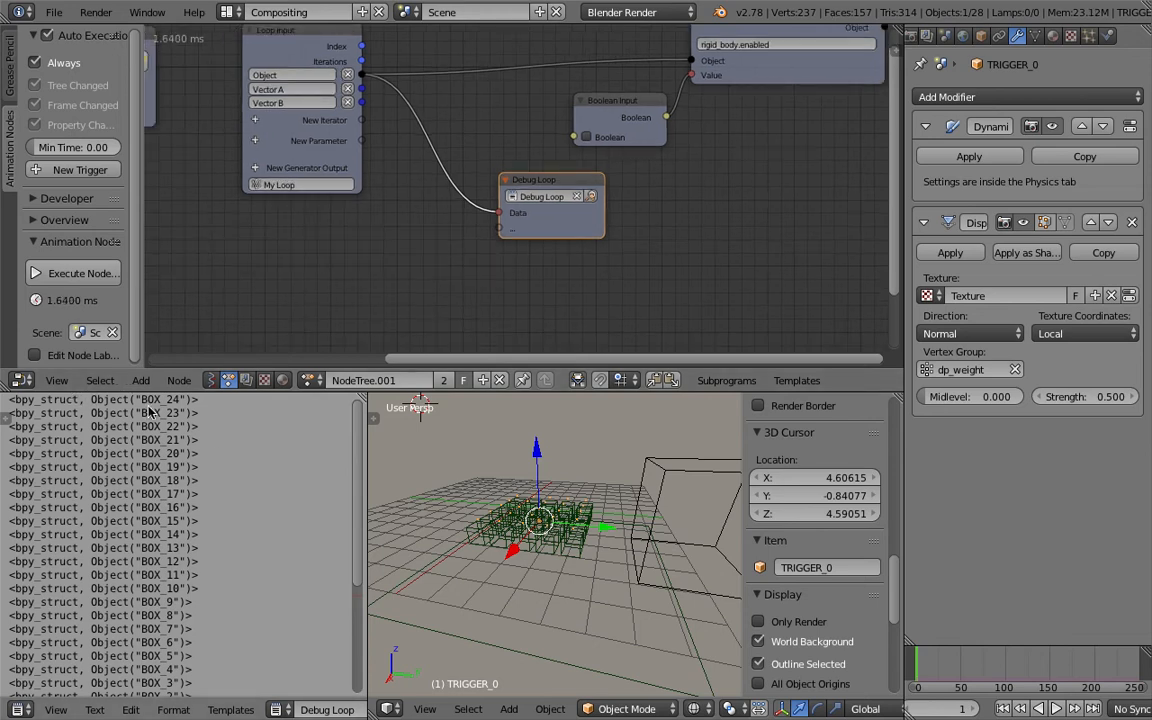
{"action": "left_click_drag", "start_coordinate": [556, 186], "coordinate": [618, 201]}
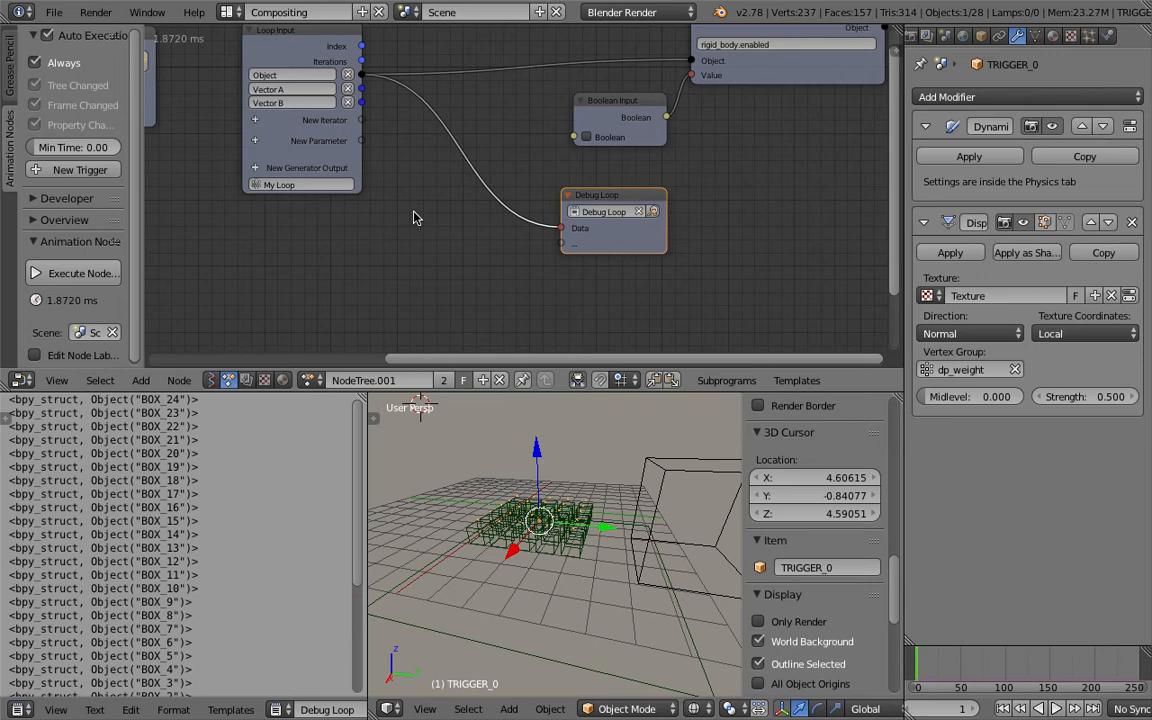
Add an Object Attribute Output node and connect the Loop Input's Object output to its Object input.
{"action": "key", "text": "shift+a"}
{"action": "left_click", "coordinate": [416, 216]}
{"action": "type", "text": "object"}
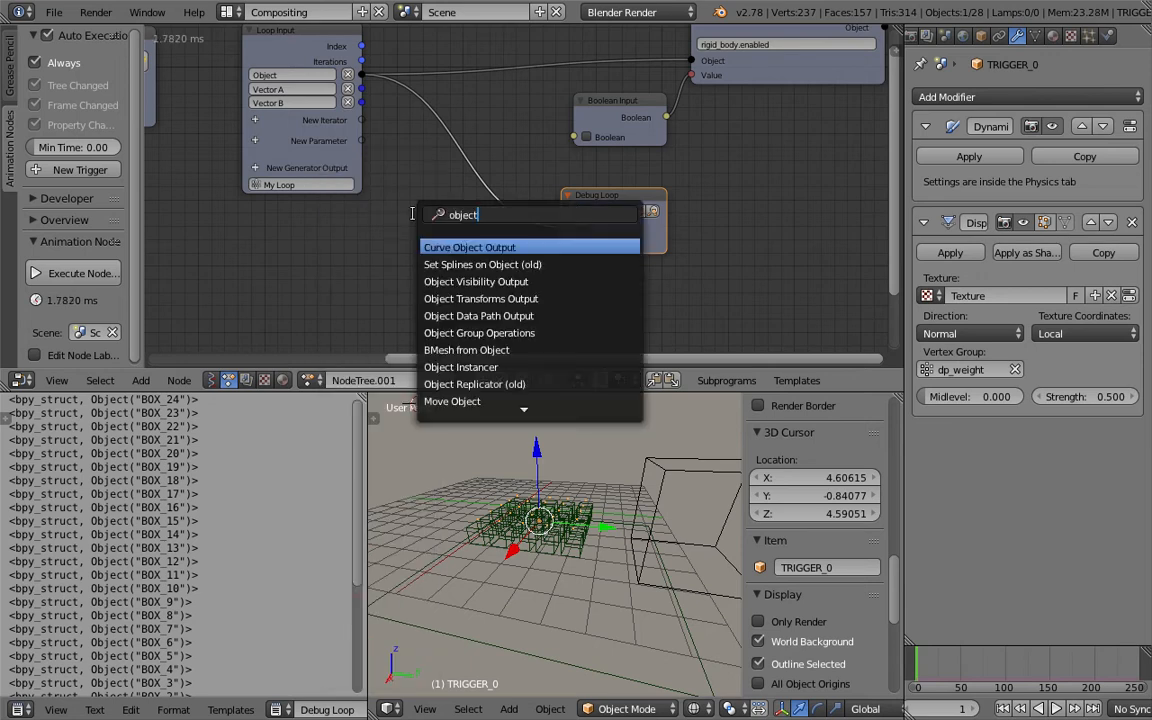
{"action": "type", "text": " tr"}
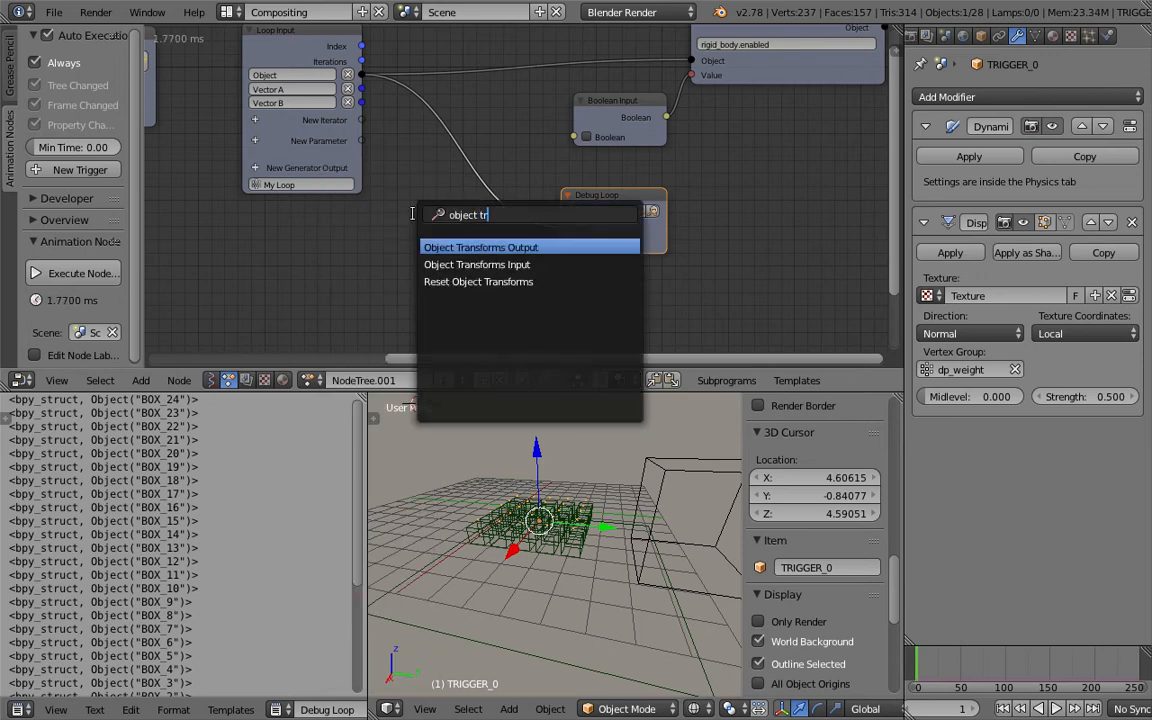
{"action": "key", "text": "Down"}
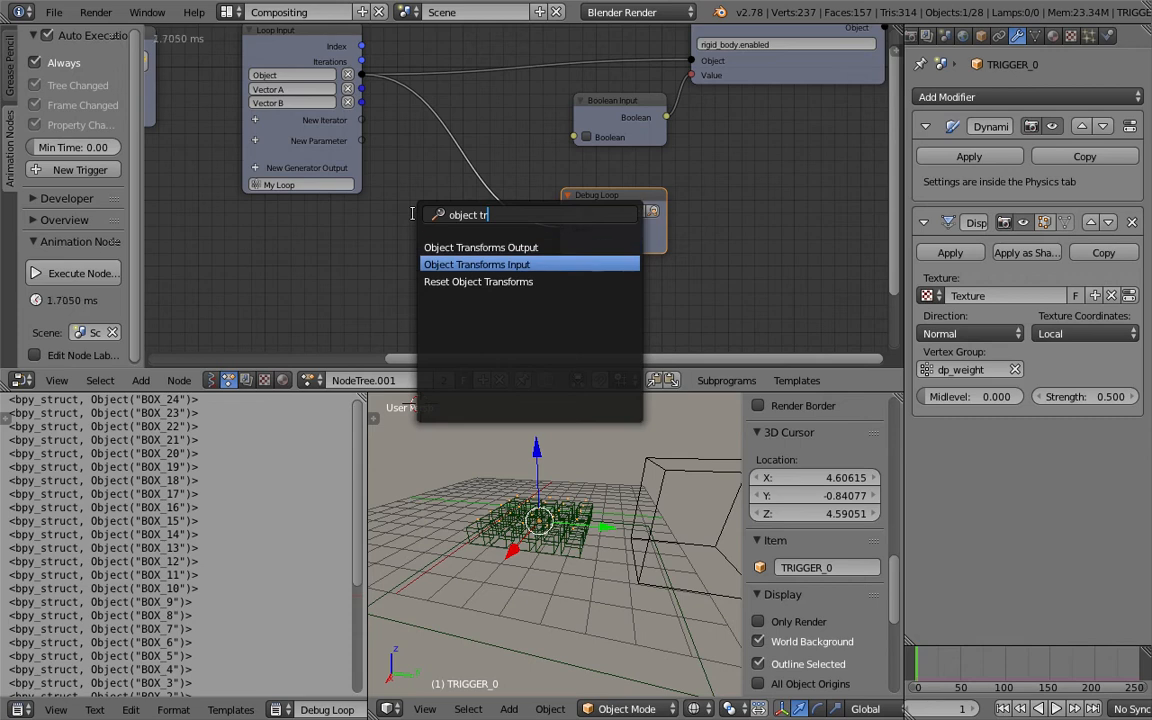
{"action": "key", "text": "ctrl+a"}
{"action": "type", "text": "attr"}
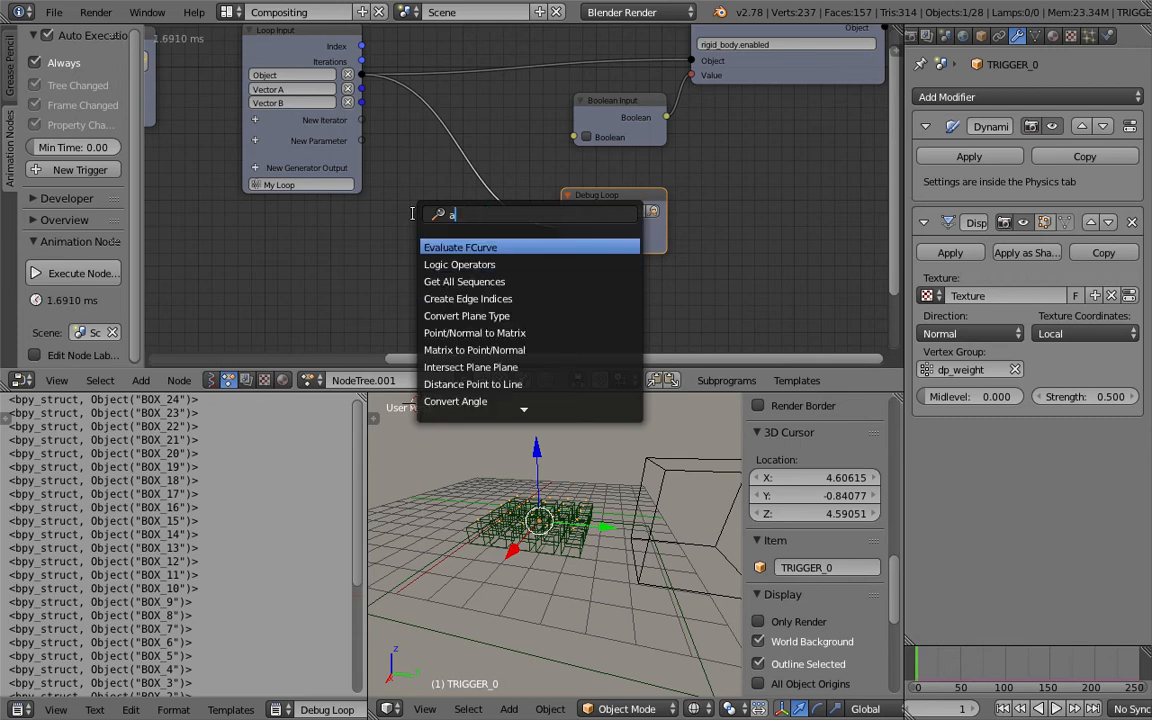
{"action": "key", "text": "Down"}
{"action": "key", "text": "Return"}
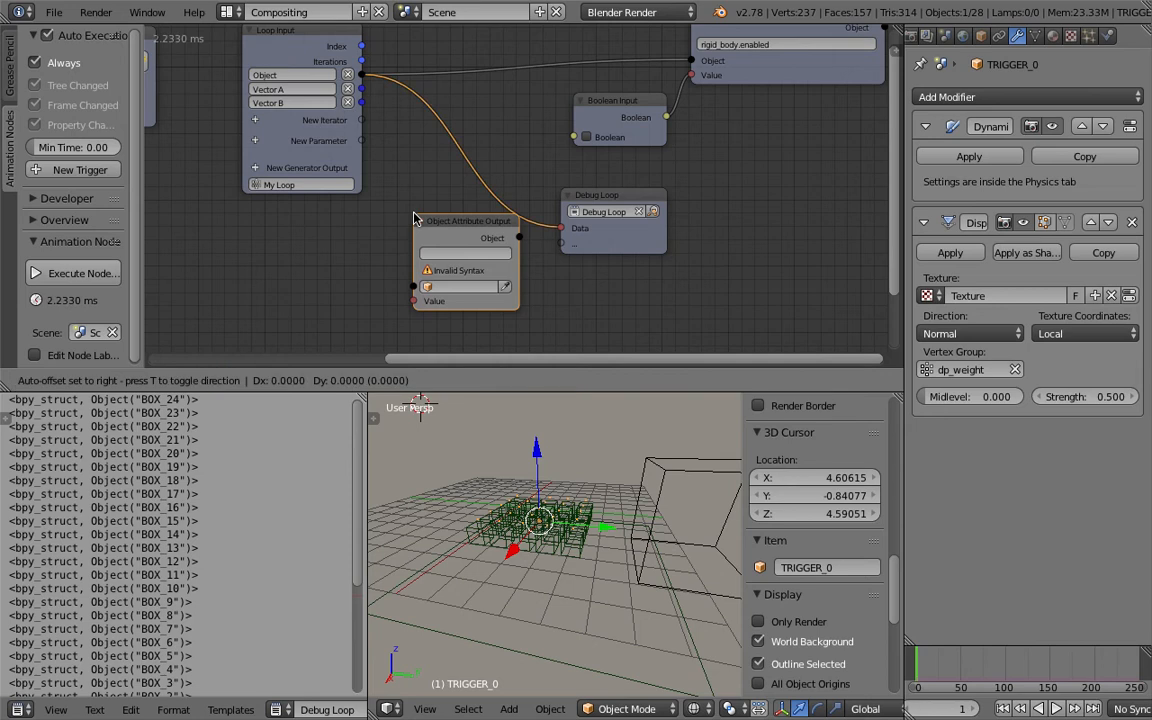
{"action": "left_click", "coordinate": [365, 232]}
{"action": "left_click_drag", "start_coordinate": [361, 75], "coordinate": [362, 299]}
Set that node's attribute to name, move it beside the Debug Loop, then delete the Object Attribute Output node.
{"action": "left_click", "coordinate": [414, 266]}
{"action": "type", "text": "name"}
{"action": "key", "text": "Return"}
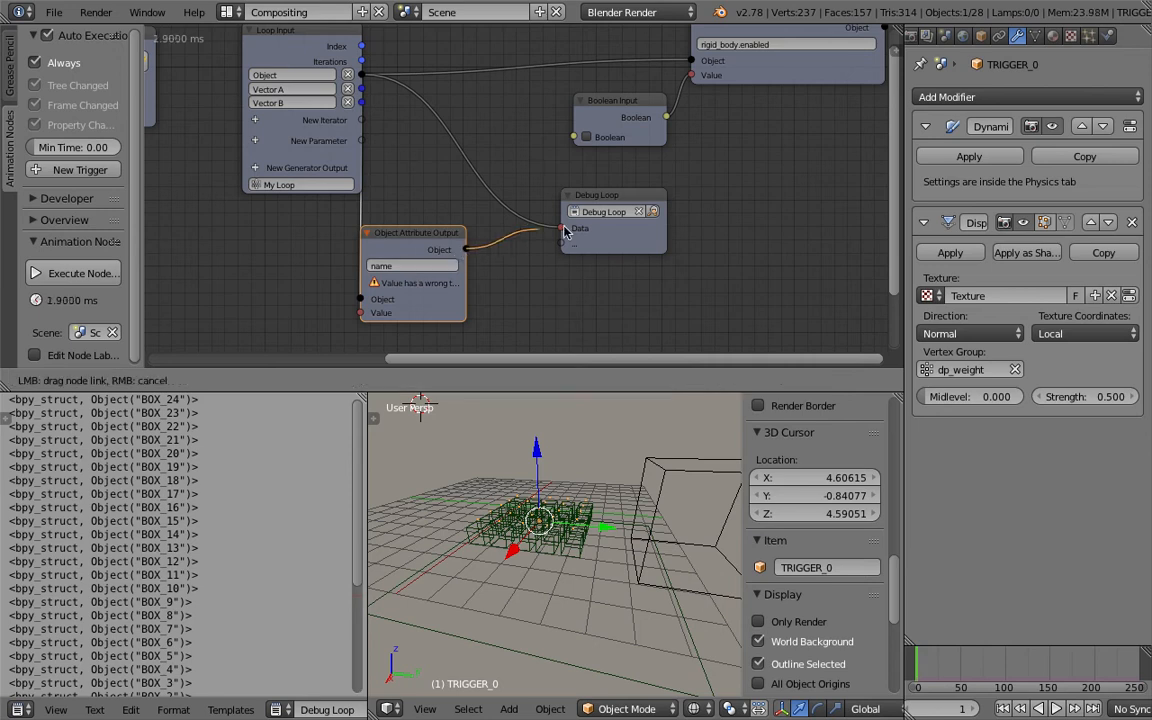
{"action": "left_click_drag", "start_coordinate": [448, 272], "coordinate": [505, 224]}
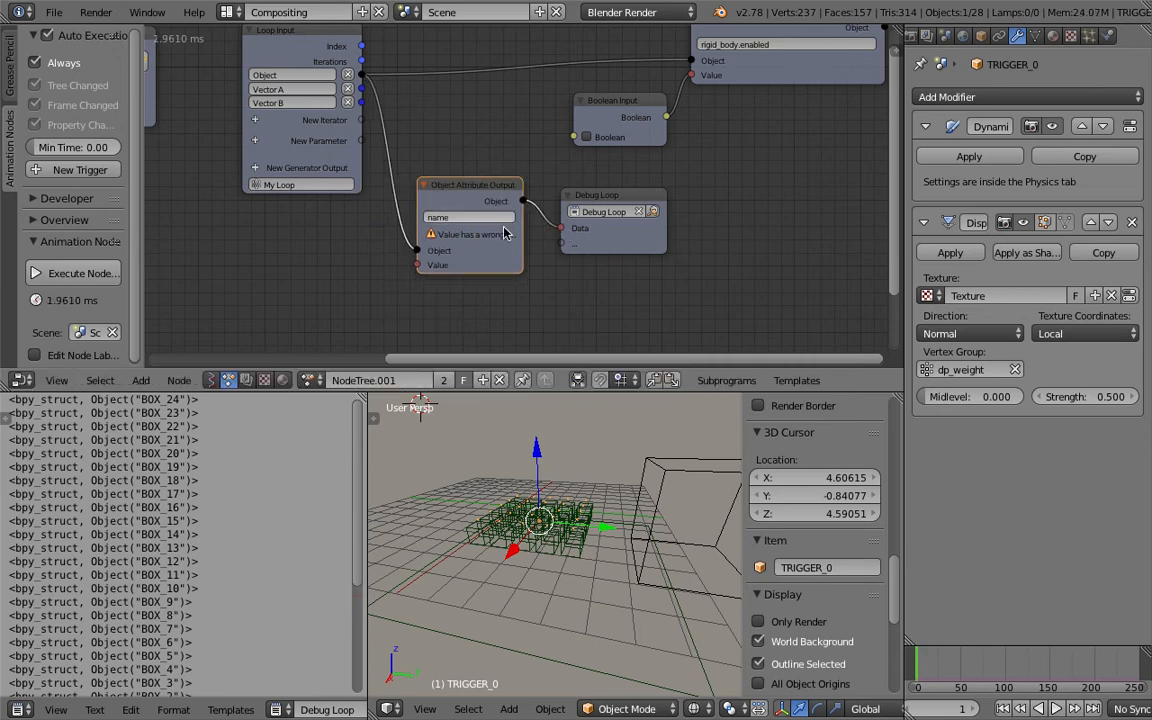
{"action": "scroll", "coordinate": [510, 230], "scroll_direction": "up", "scroll_amount": 1}
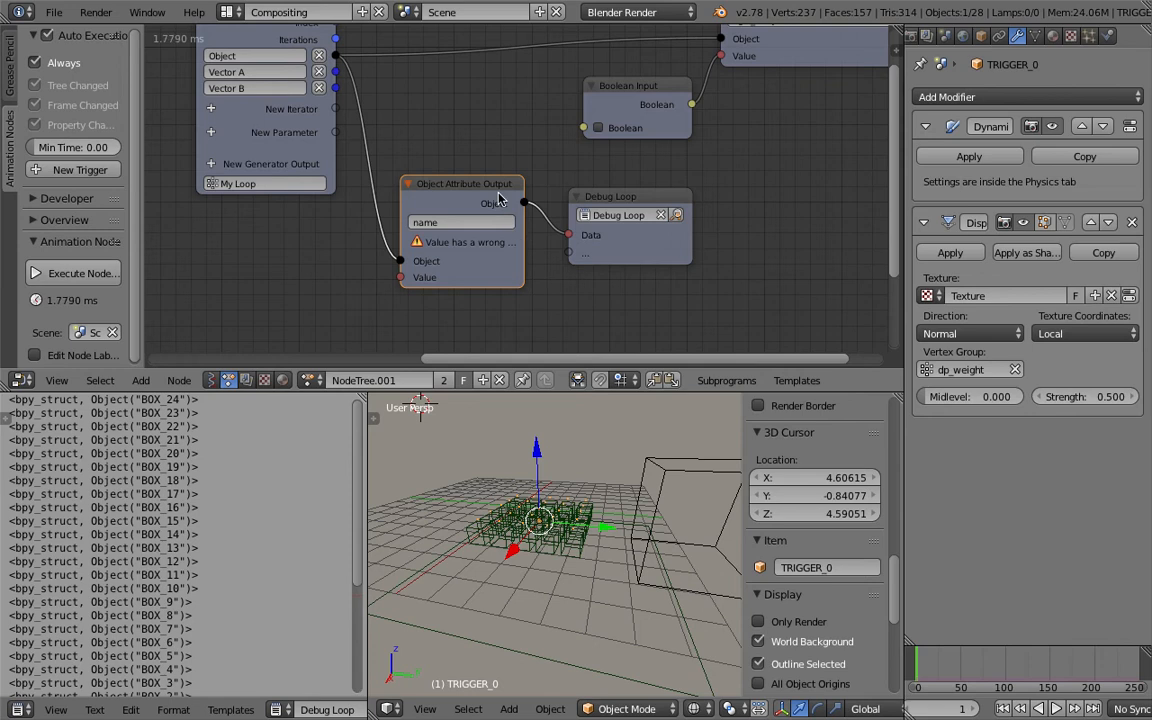
{"action": "key", "text": "x"}
Add an Object Attribute Input node below the Loop Input and save the file.
{"action": "key", "text": "shift+a"}
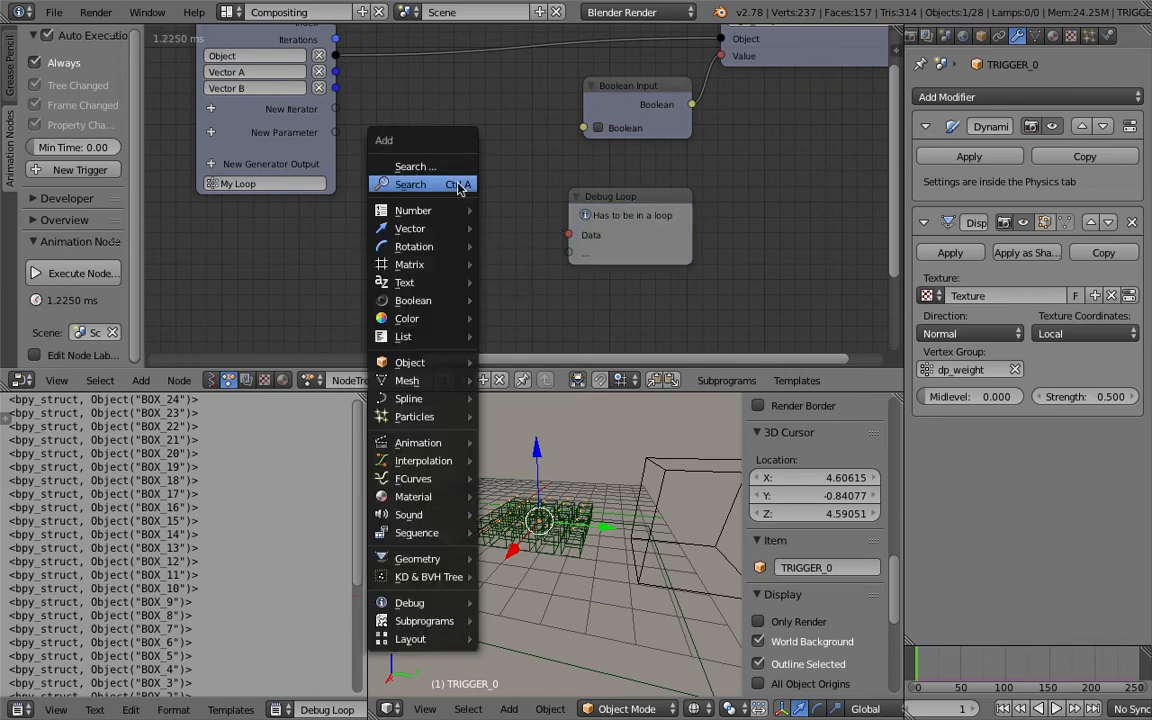
{"action": "left_click", "coordinate": [452, 183]}
{"action": "type", "text": "object att"}
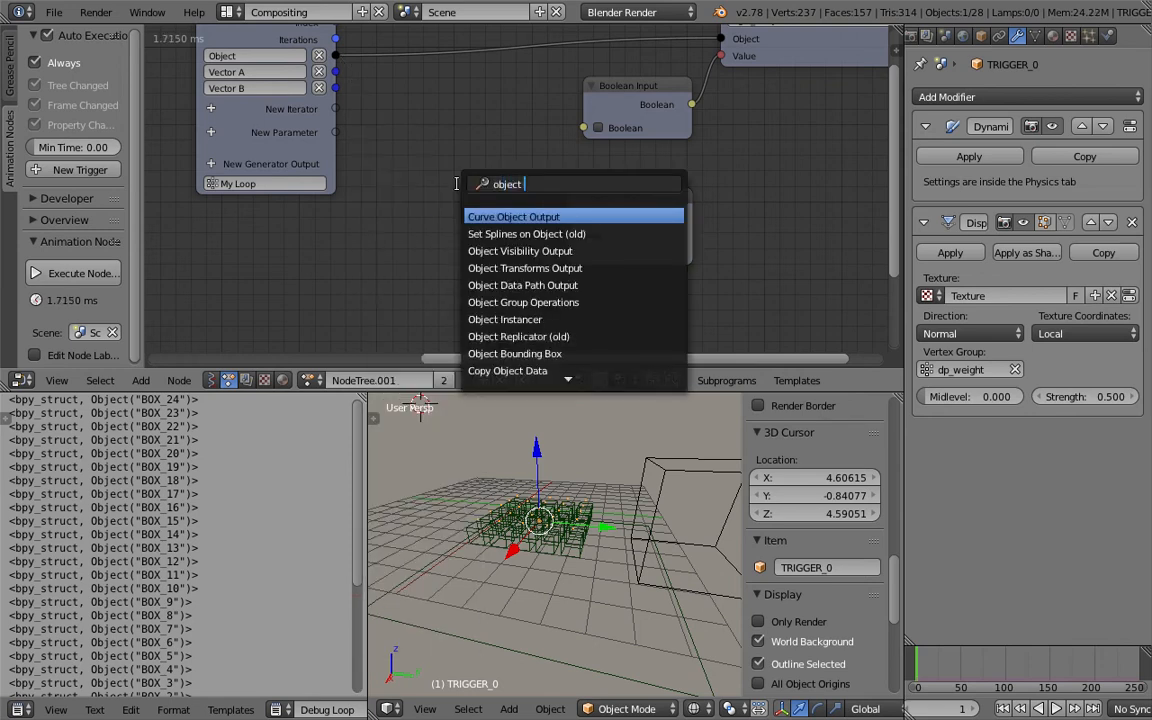
{"action": "key", "text": "Return"}
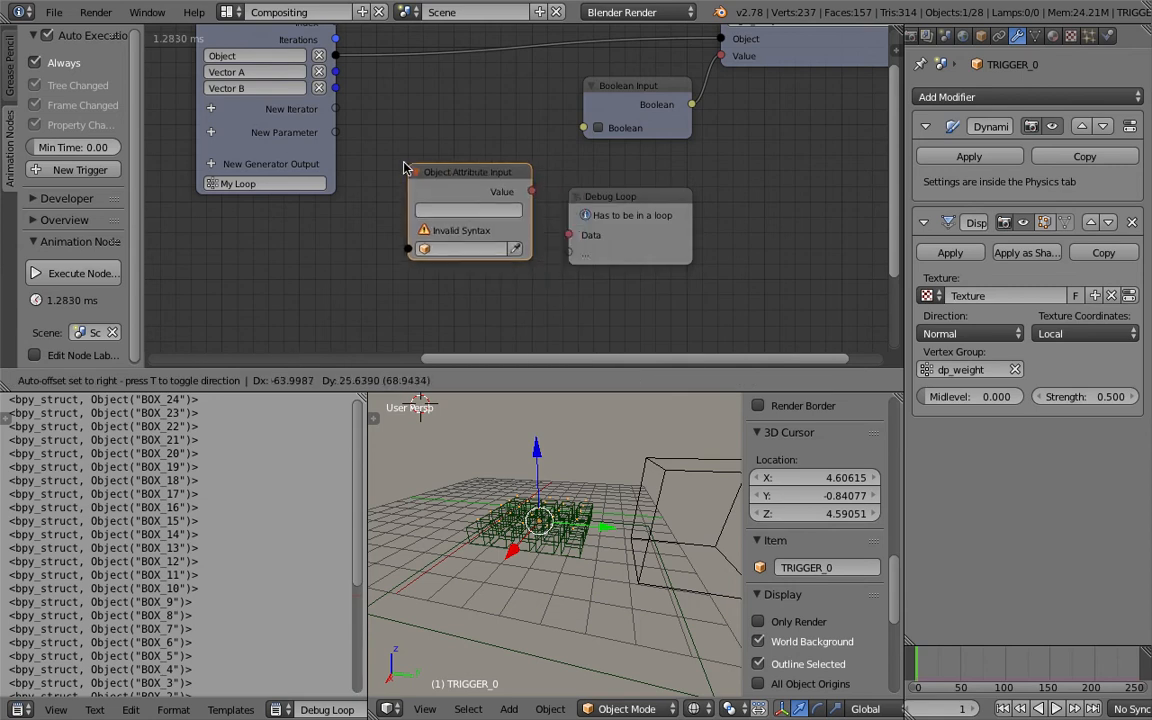
{"action": "left_click", "coordinate": [405, 164]}
{"action": "key", "text": "ctrl+s"}
Feed the loop Object into the Object Attribute Input, set its attribute to name, and link its Value to Debug Loop's Data.
{"action": "left_click", "coordinate": [405, 164]}
{"action": "left_click_drag", "start_coordinate": [335, 55], "coordinate": [404, 247]}
{"action": "left_click", "coordinate": [442, 206]}
{"action": "type", "text": "name"}
{"action": "key", "text": "Return"}
{"action": "left_click_drag", "start_coordinate": [527, 190], "coordinate": [569, 236]}
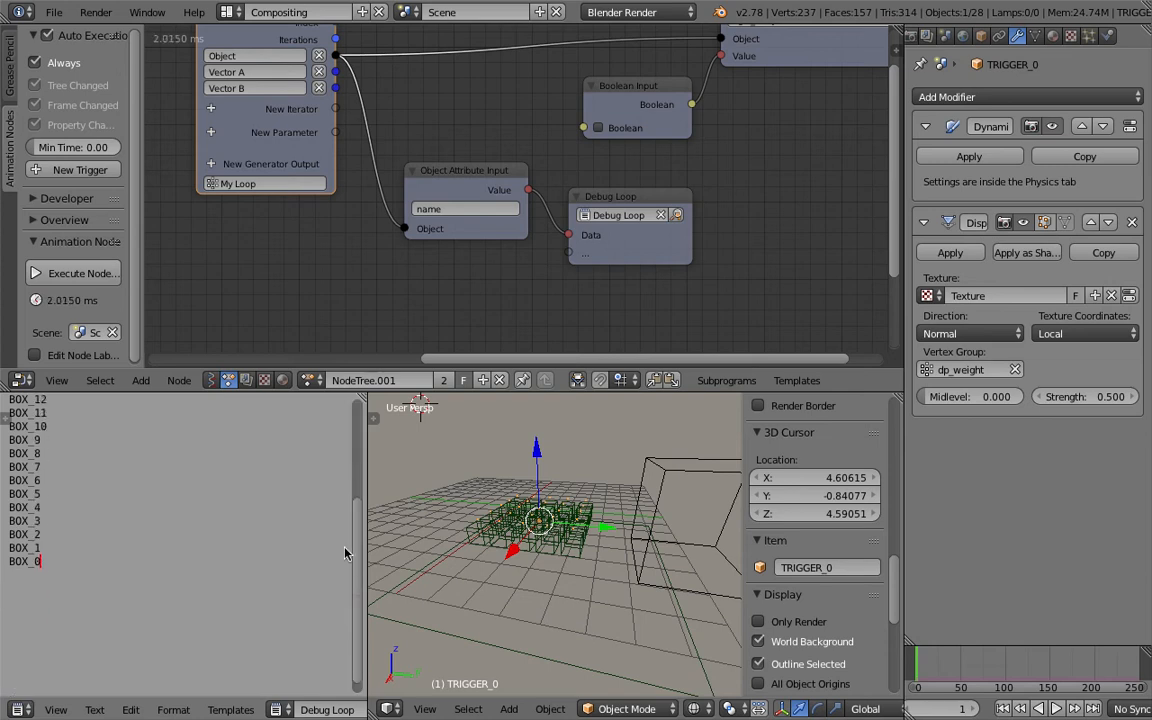
Save the file and scroll through the debug output listing in the Text Editor.
{"action": "key", "text": "ctrl+s"}
{"action": "left_click", "coordinate": [349, 439]}
{"action": "scroll", "coordinate": [193, 530], "scroll_direction": "down", "scroll_amount": 4}
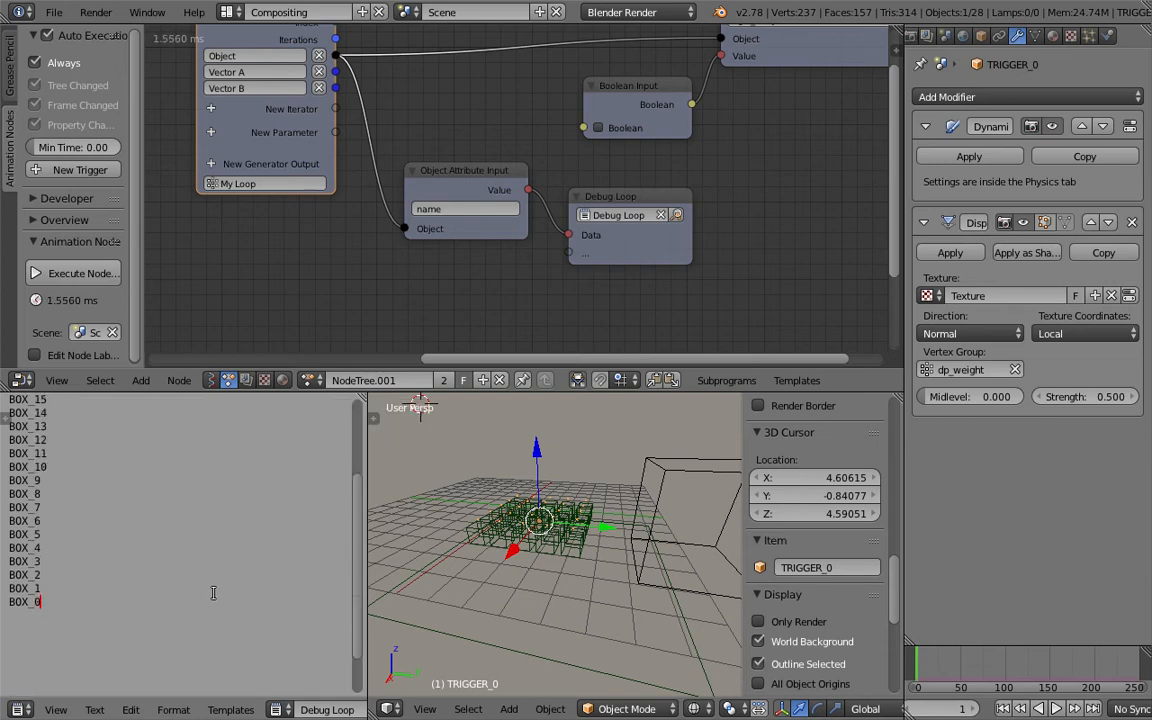
{"action": "scroll", "coordinate": [60, 480], "scroll_direction": "up", "scroll_amount": 3}
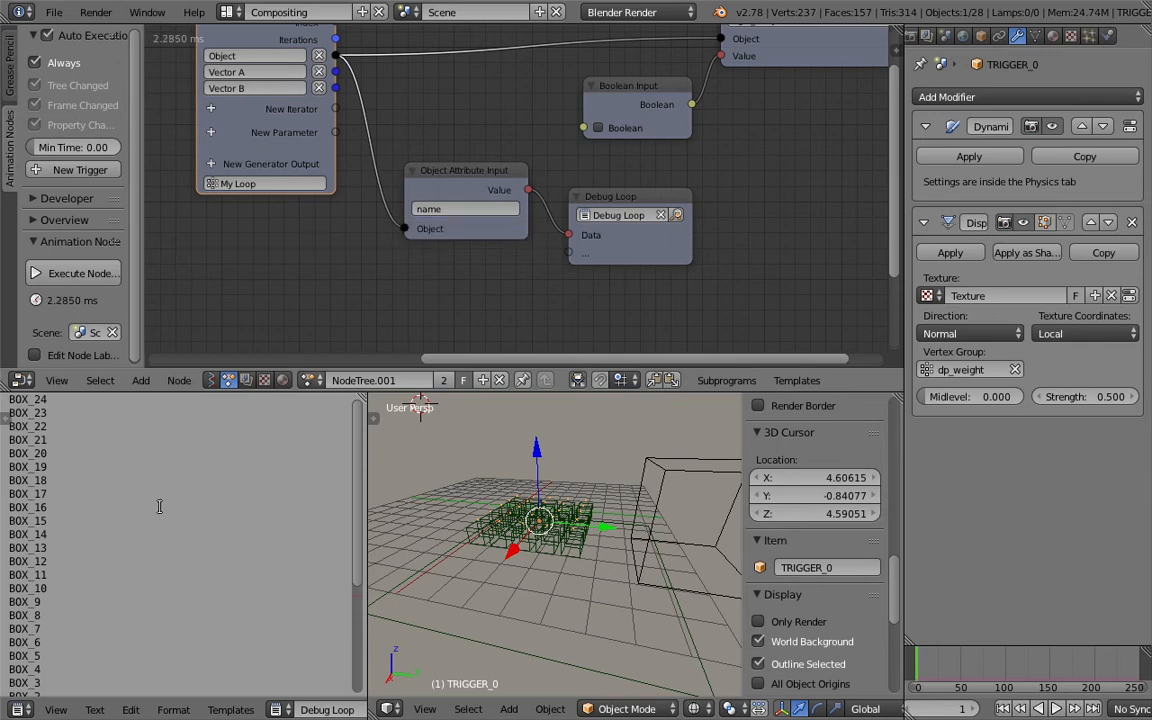
{"action": "scroll", "coordinate": [63, 597], "scroll_direction": "down", "scroll_amount": 1}
{"action": "scroll", "coordinate": [49, 634], "scroll_direction": "down", "scroll_amount": 1}
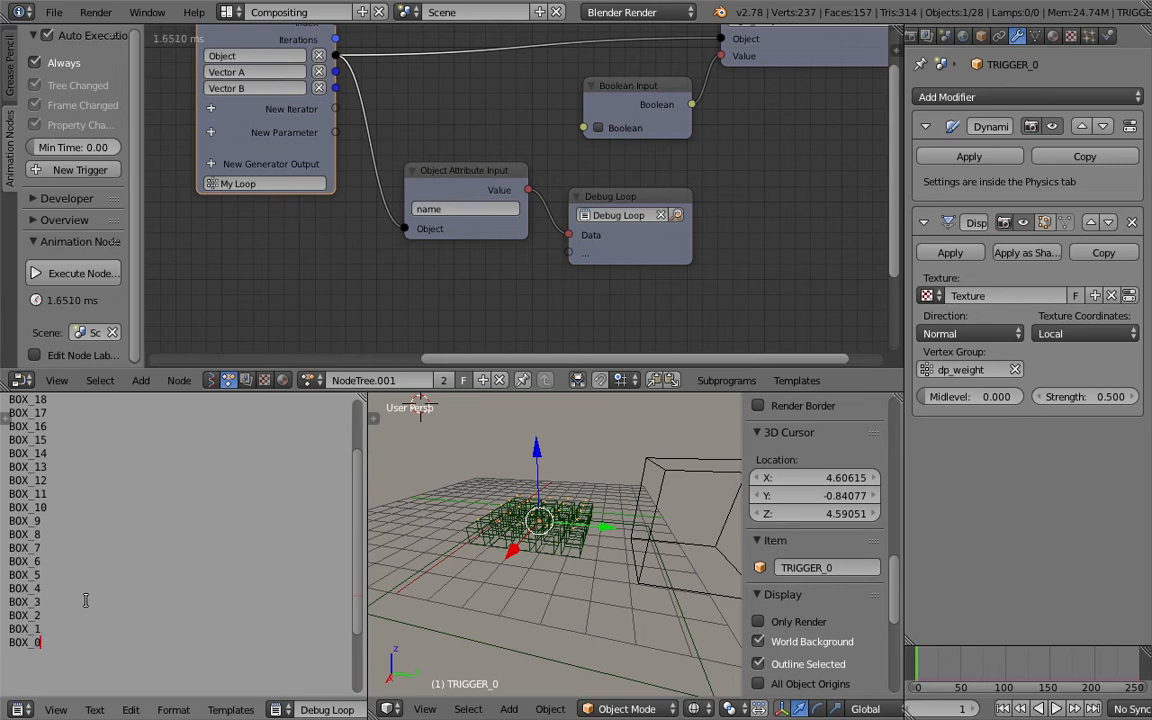
{"action": "scroll", "coordinate": [70, 579], "scroll_direction": "up", "scroll_amount": 1}
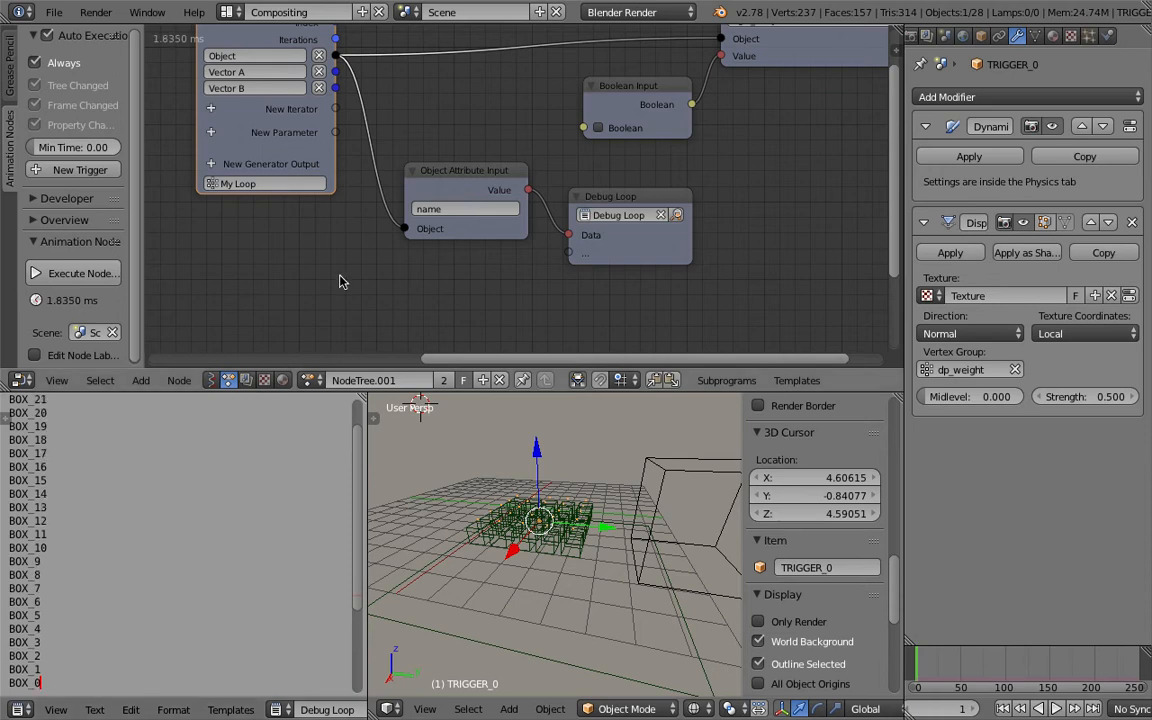
Rearrange the Object Attribute Input, Debug Loop and Boolean Input nodes into a tidier layout.
{"action": "middle_click_drag", "start_coordinate": [629, 505], "coordinate": [608, 514]}
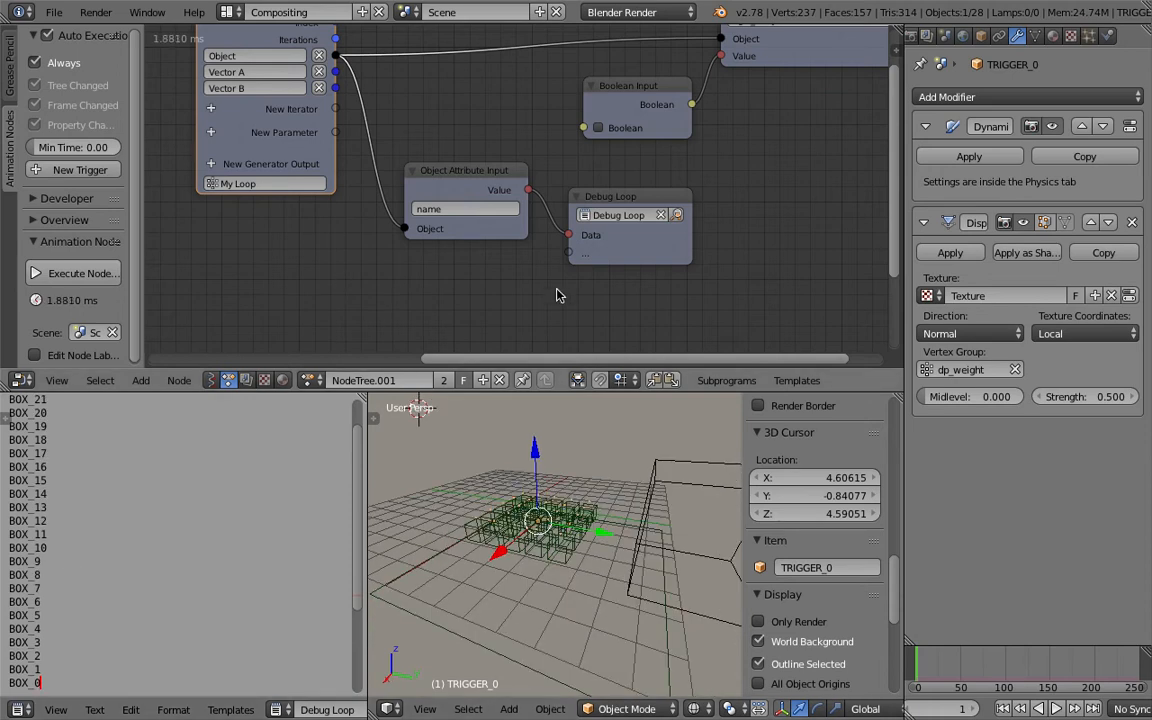
{"action": "middle_click_drag", "start_coordinate": [516, 469], "coordinate": [524, 500]}
{"action": "left_click_drag", "start_coordinate": [430, 170], "coordinate": [414, 157]}
{"action": "left_click", "coordinate": [645, 196]}
{"action": "left_click_drag", "start_coordinate": [645, 196], "coordinate": [652, 179]}
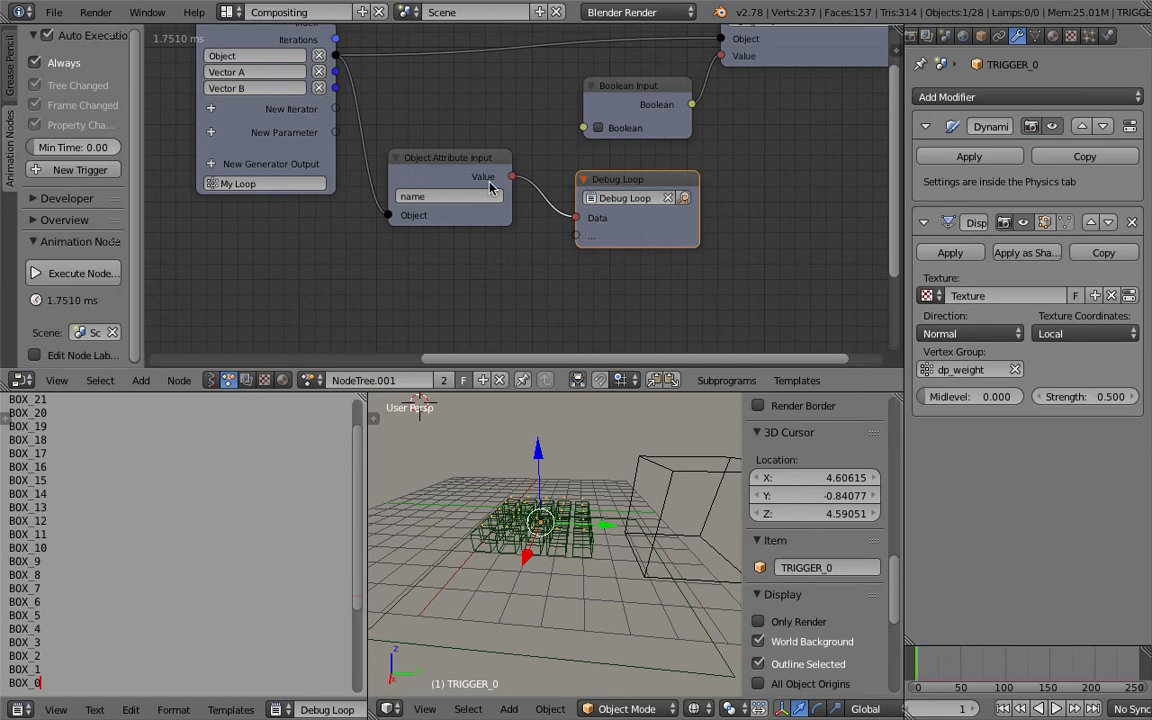
{"action": "middle_click_drag", "start_coordinate": [437, 217], "coordinate": [393, 297]}
{"action": "left_click_drag", "start_coordinate": [751, 135], "coordinate": [826, 105]}
{"action": "left_click_drag", "start_coordinate": [638, 160], "coordinate": [677, 159]}
{"action": "middle_click_drag", "start_coordinate": [679, 137], "coordinate": [636, 106]}
{"action": "scroll", "coordinate": [675, 175], "scroll_direction": "down", "scroll_amount": 1}
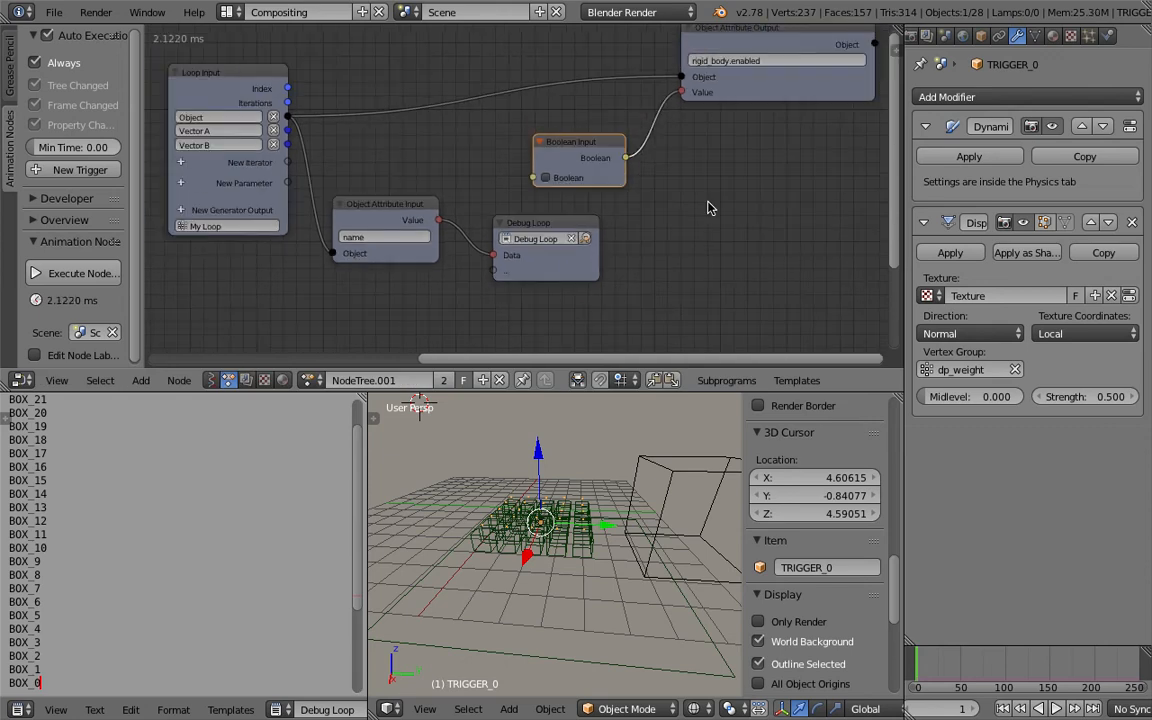
Add a Vector Distance node and connect the Loop Input's Vector A and Vector B to its A and B inputs.
{"action": "key", "text": "shift+a"}
{"action": "left_click", "coordinate": [699, 200]}
{"action": "type", "text": "dis"}
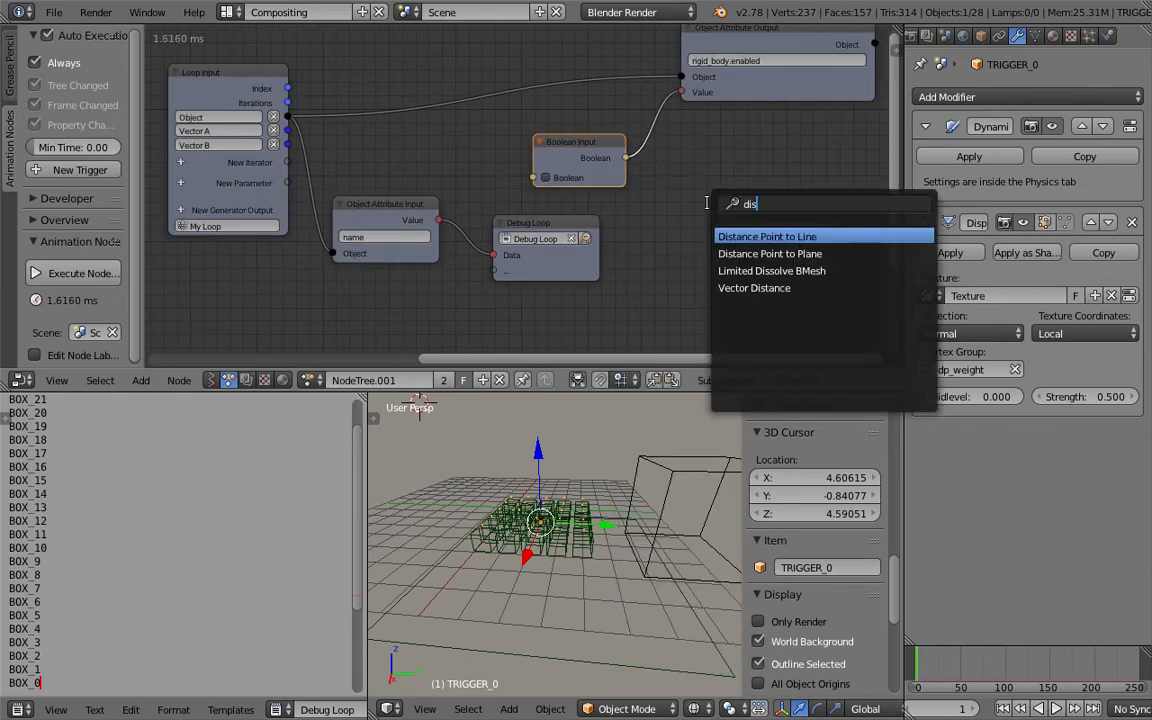
{"action": "key", "text": "Down"}
{"action": "key", "text": "Down"}
{"action": "key", "text": "Down"}
{"action": "key", "text": "Return"}
{"action": "left_click", "coordinate": [712, 197]}
{"action": "left_click_drag", "start_coordinate": [288, 131], "coordinate": [728, 268]}
{"action": "left_click_drag", "start_coordinate": [288, 145], "coordinate": [713, 251]}
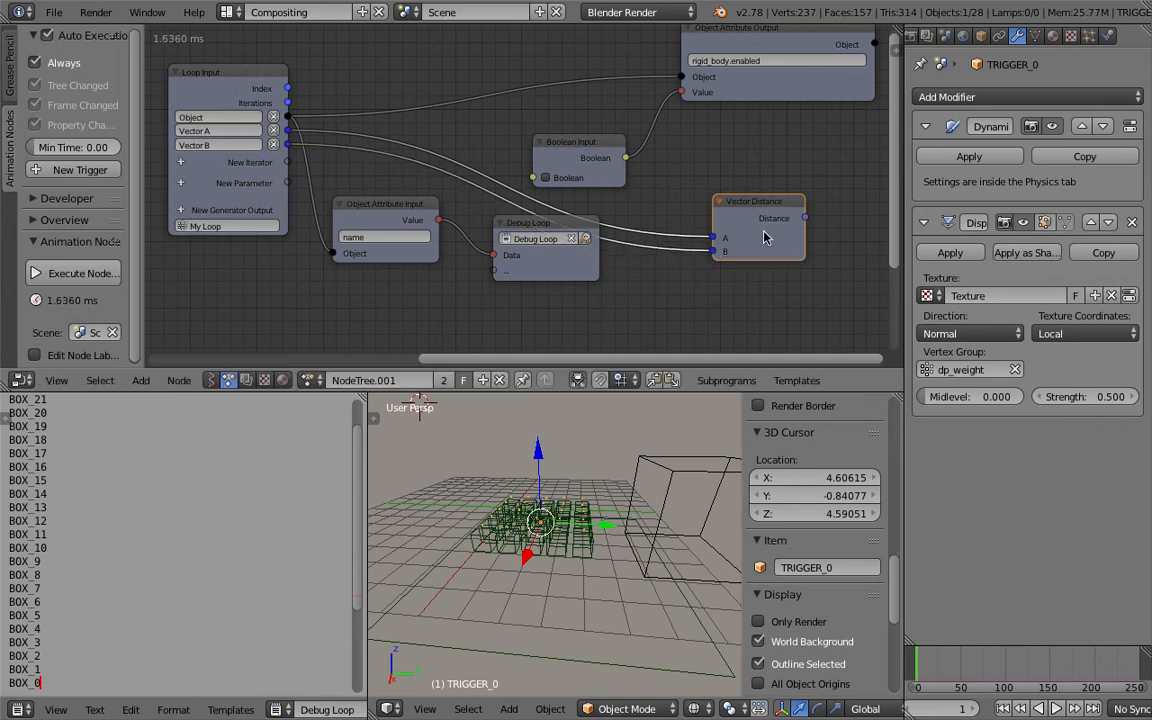
Link the Distance output to a second Data input on the Debug Loop, reposition the Vector Distance node, and save.
{"action": "left_click_drag", "start_coordinate": [806, 218], "coordinate": [835, 243]}
{"action": "left_click_drag", "start_coordinate": [752, 203], "coordinate": [686, 189]}
{"action": "key", "text": "ctrl+s"}
{"action": "left_click", "coordinate": [686, 186]}
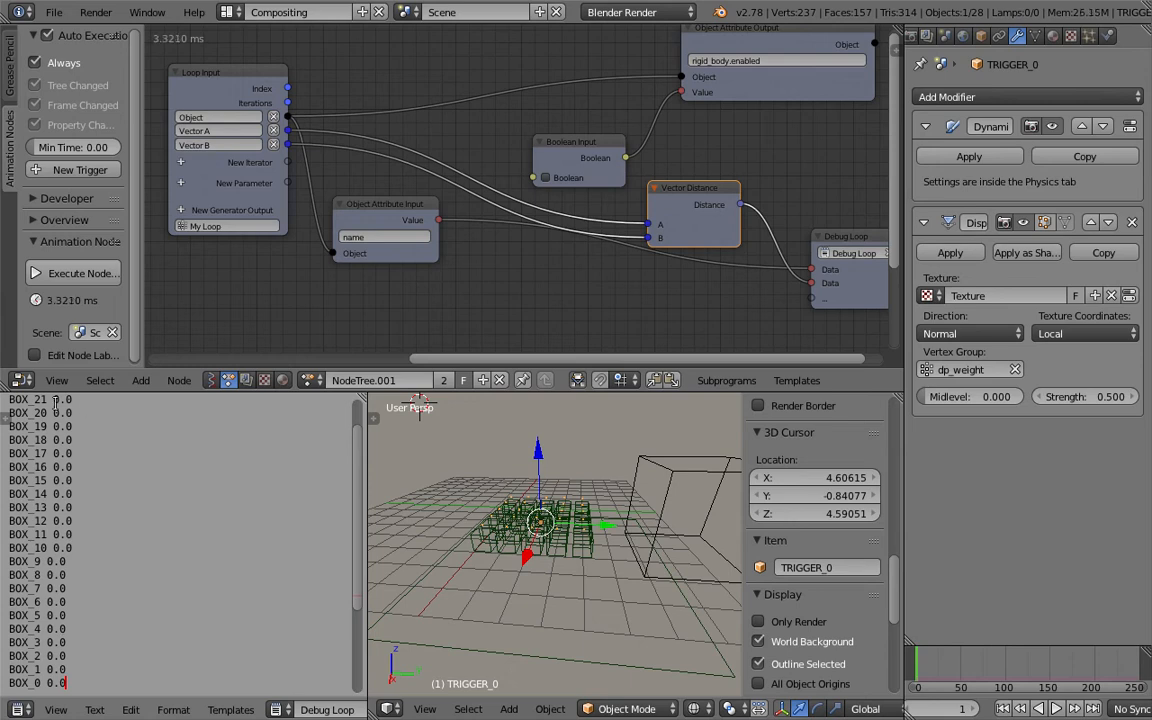
Select the Cube and try moving it in the viewport.
{"action": "right_click", "coordinate": [657, 470]}
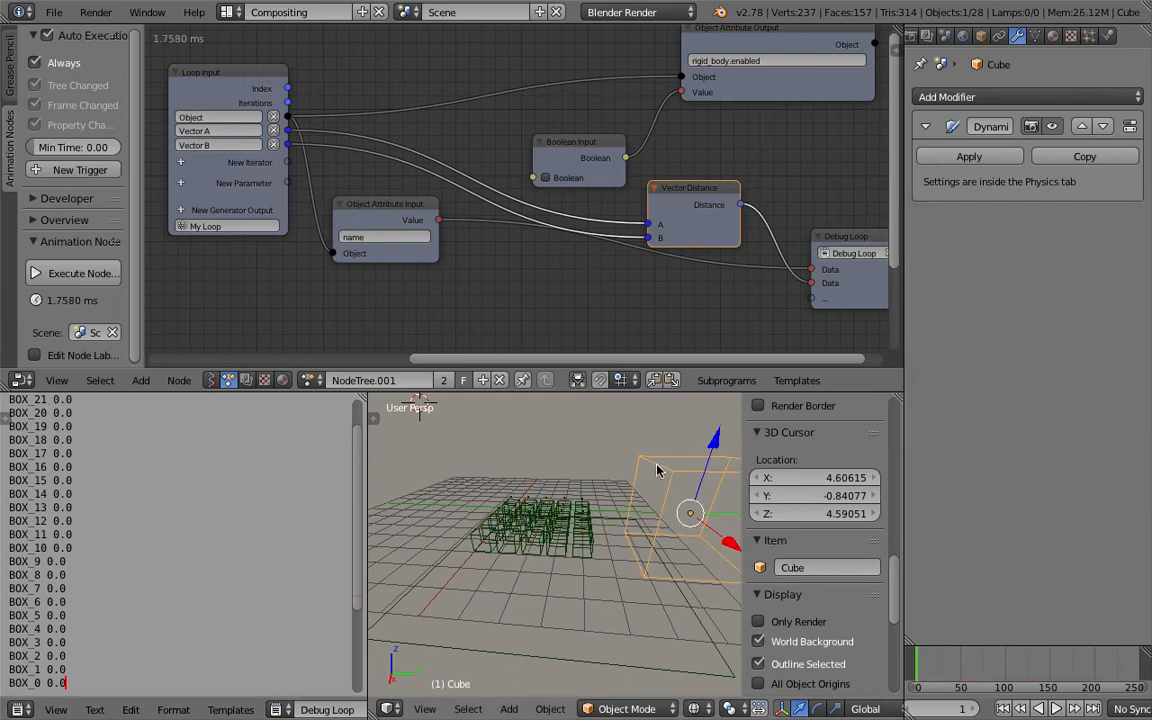
{"action": "key", "text": "g"}
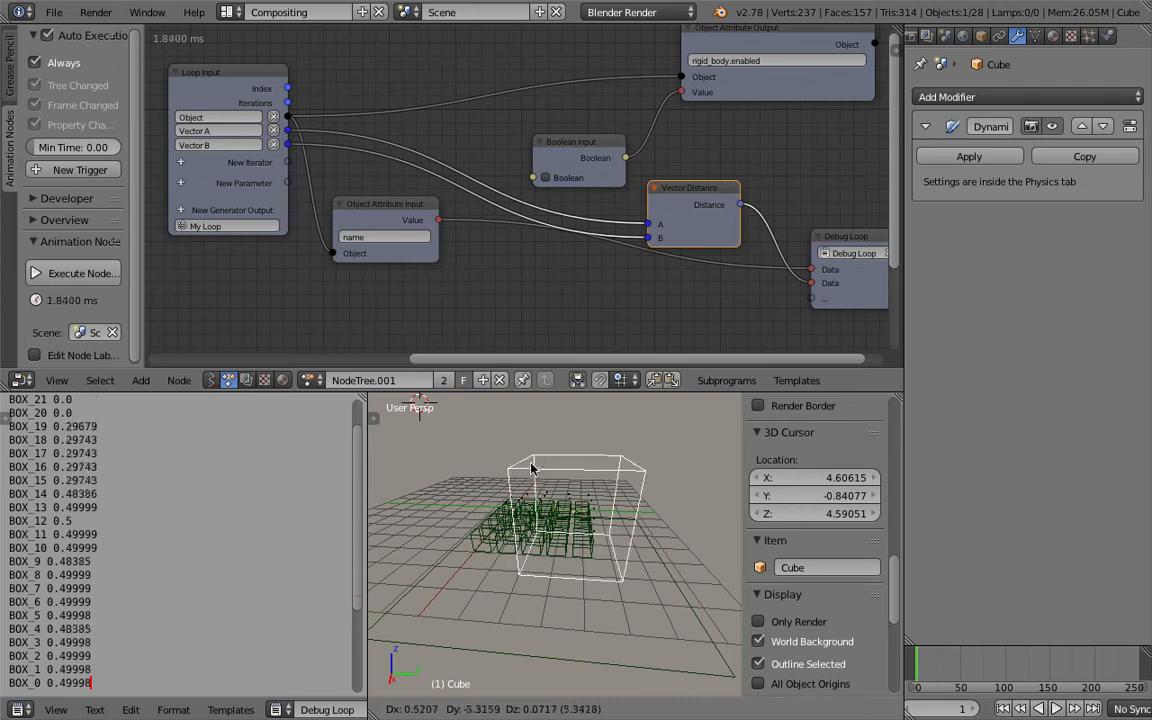
{"action": "left_click", "coordinate": [620, 492]}
Turn on line numbers in the Text Editor showing the debug output.
{"action": "scroll", "coordinate": [283, 713], "scroll_direction": "down", "scroll_amount": 3}
{"action": "scroll", "coordinate": [290, 713], "scroll_direction": "down", "scroll_amount": 3}
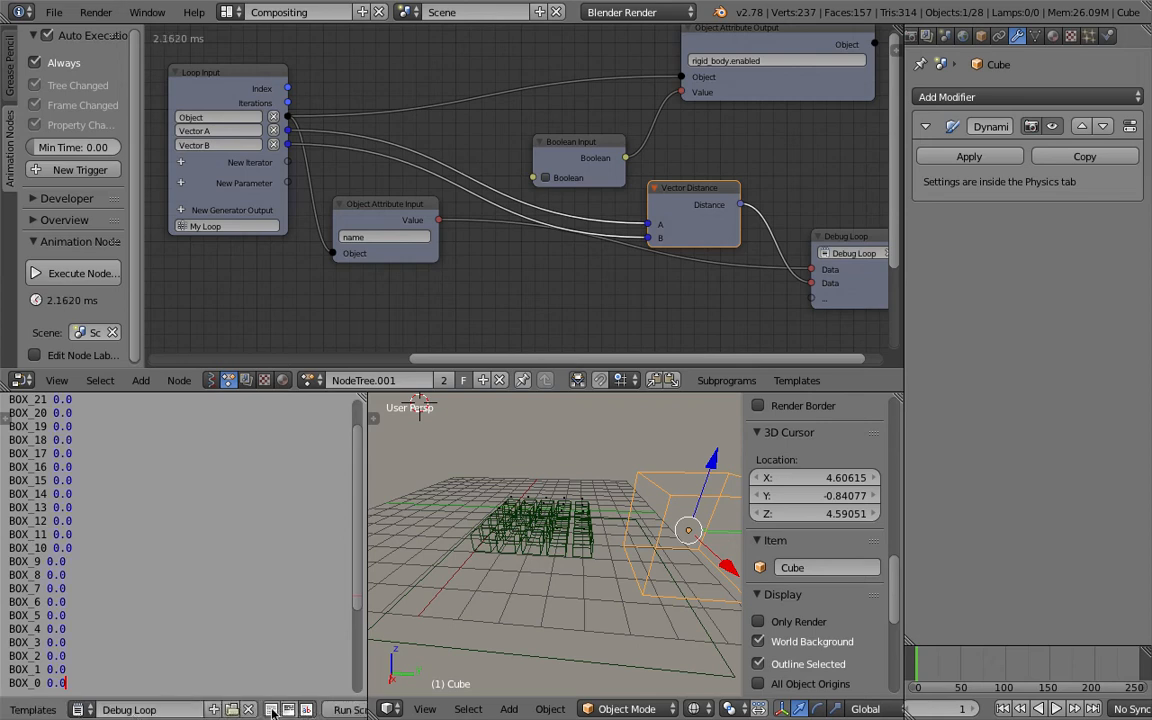
{"action": "left_click", "coordinate": [271, 710]}
{"action": "scroll", "coordinate": [80, 515], "scroll_direction": "up", "scroll_amount": 1}
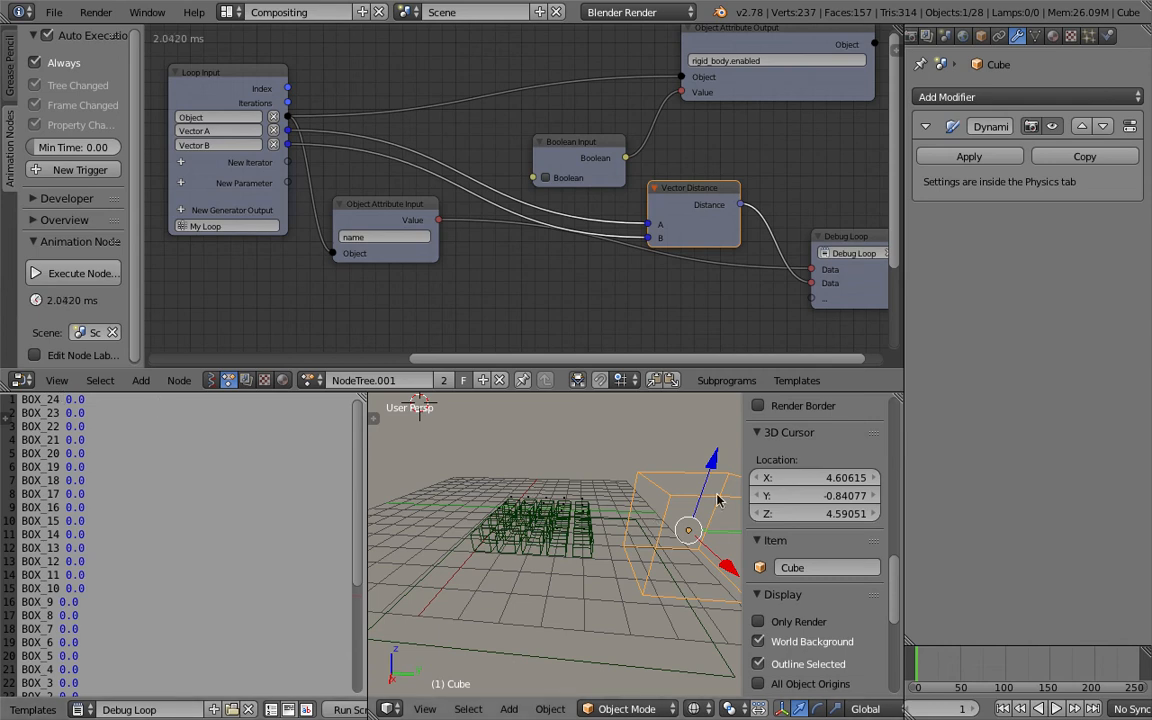
Move the Cube over the box grid to test the distance values.
{"action": "key", "text": "g"}
{"action": "left_click", "coordinate": [710, 499]}
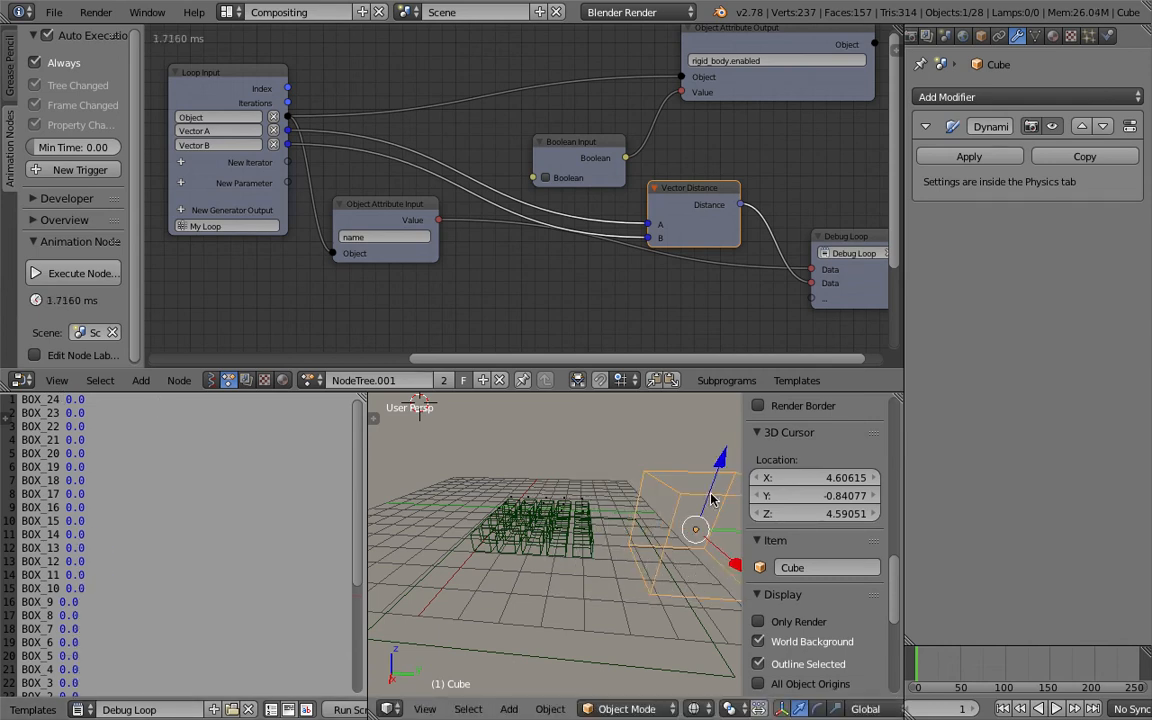
{"action": "key", "text": "g"}
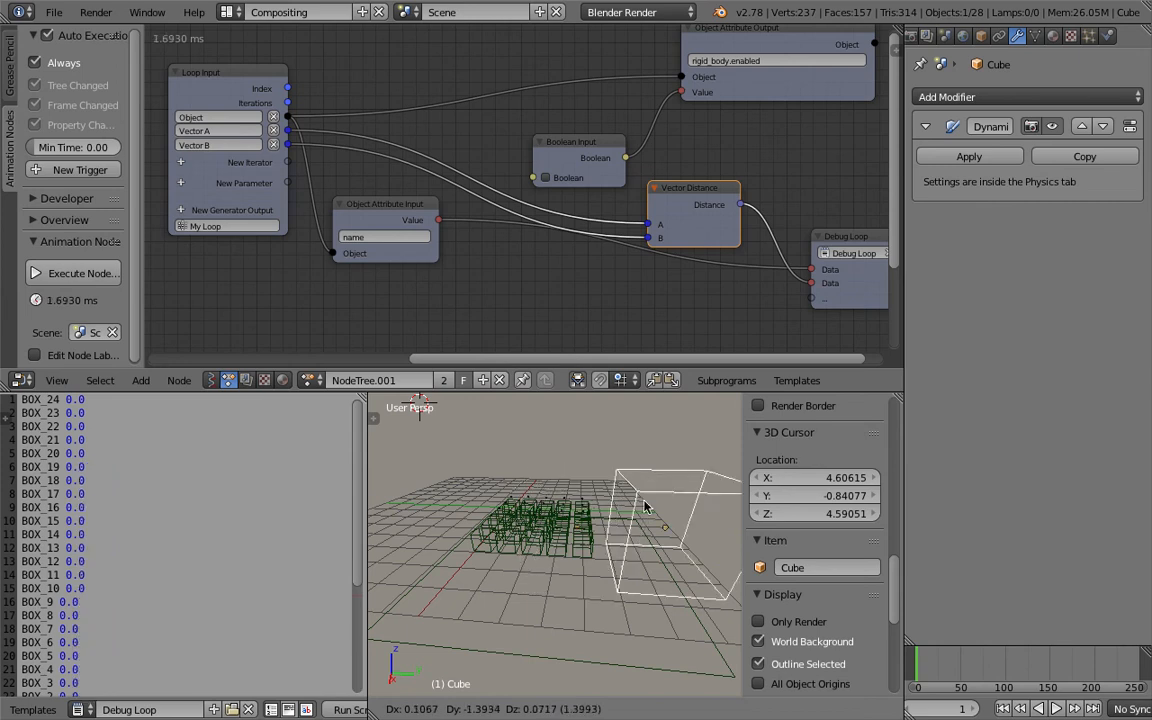
{"action": "left_click", "coordinate": [644, 501]}
Select TRIGGER_0 and set its Displace modifier Strength to 1.
{"action": "right_click", "coordinate": [582, 493]}
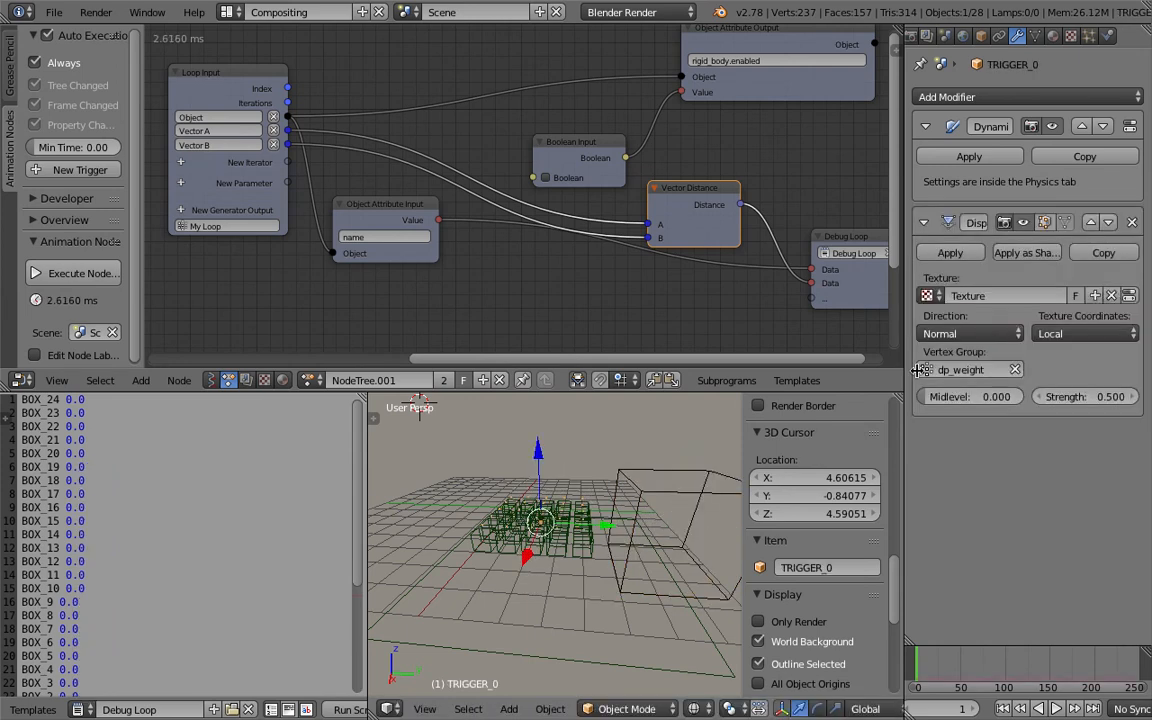
{"action": "left_click", "coordinate": [1080, 396]}
{"action": "type", "text": "1"}
{"action": "key", "text": "Return"}
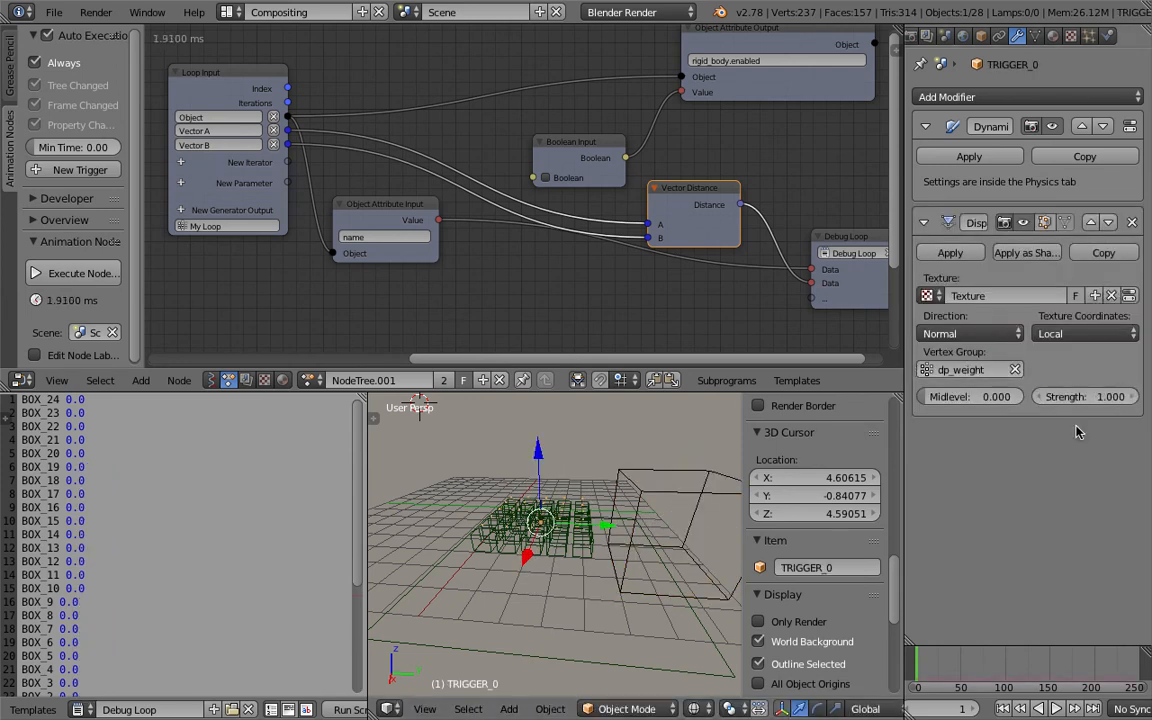
Move the Cube across the box grid repeatedly to check the debug distance output.
{"action": "right_click", "coordinate": [708, 488]}
{"action": "key", "text": "g"}
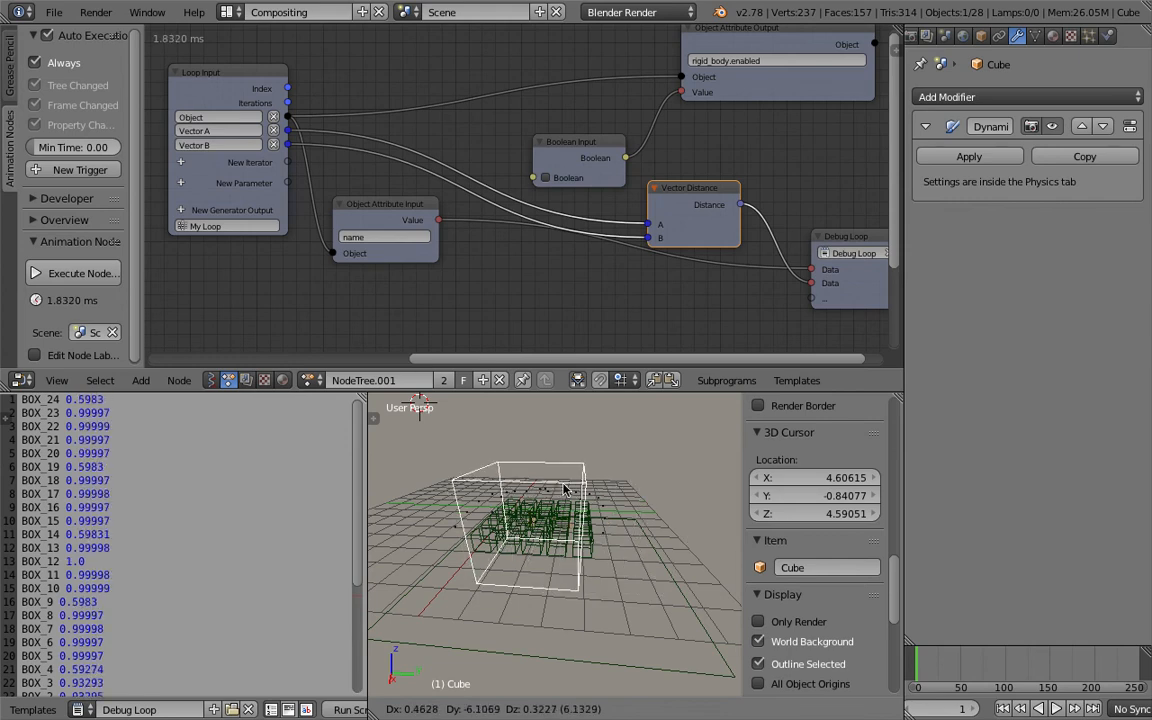
{"action": "left_click", "coordinate": [674, 479]}
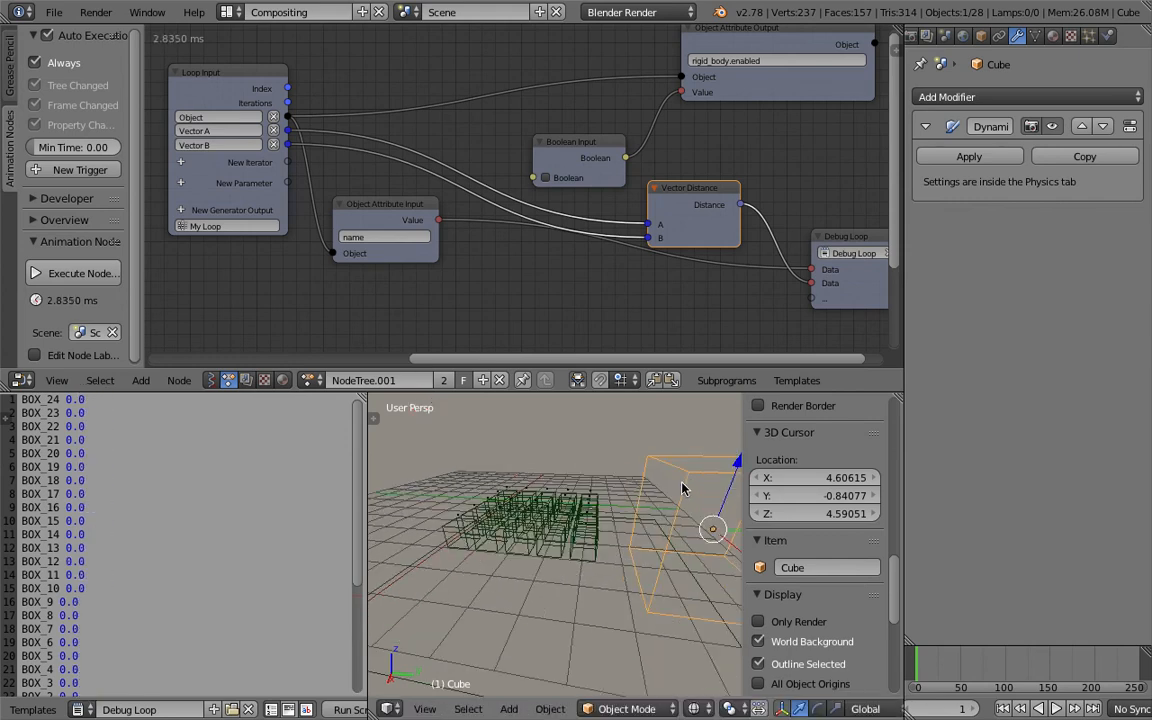
{"action": "key", "text": "g"}
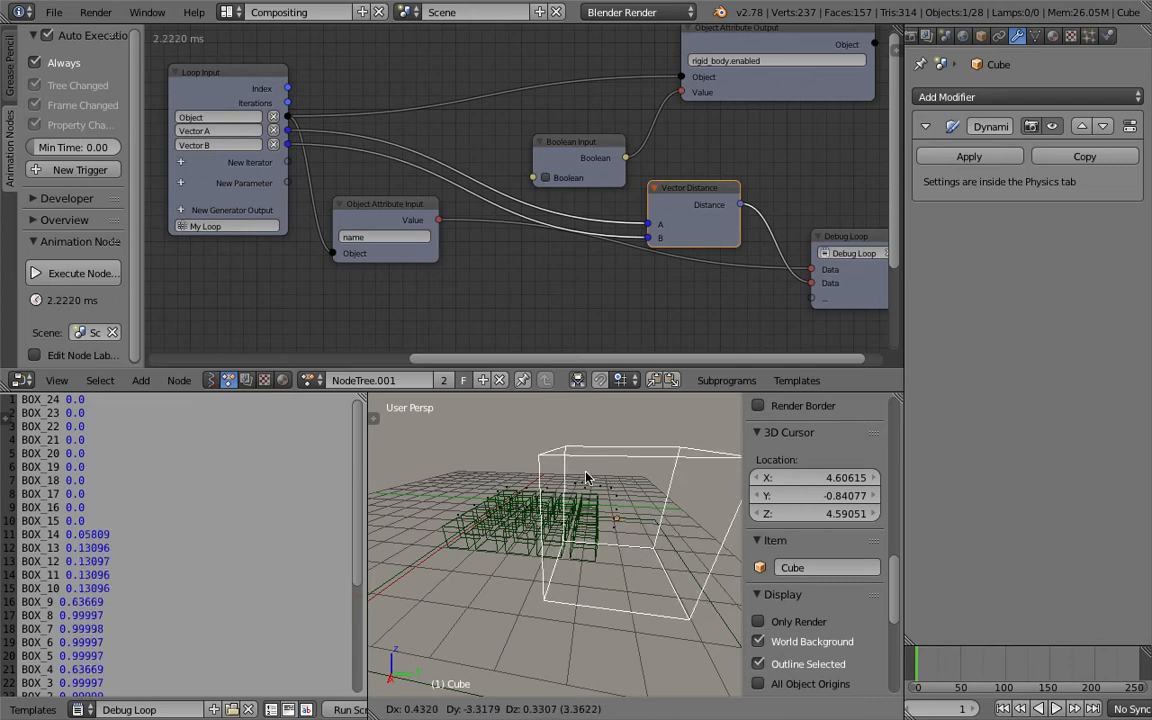
{"action": "left_click", "coordinate": [690, 485]}
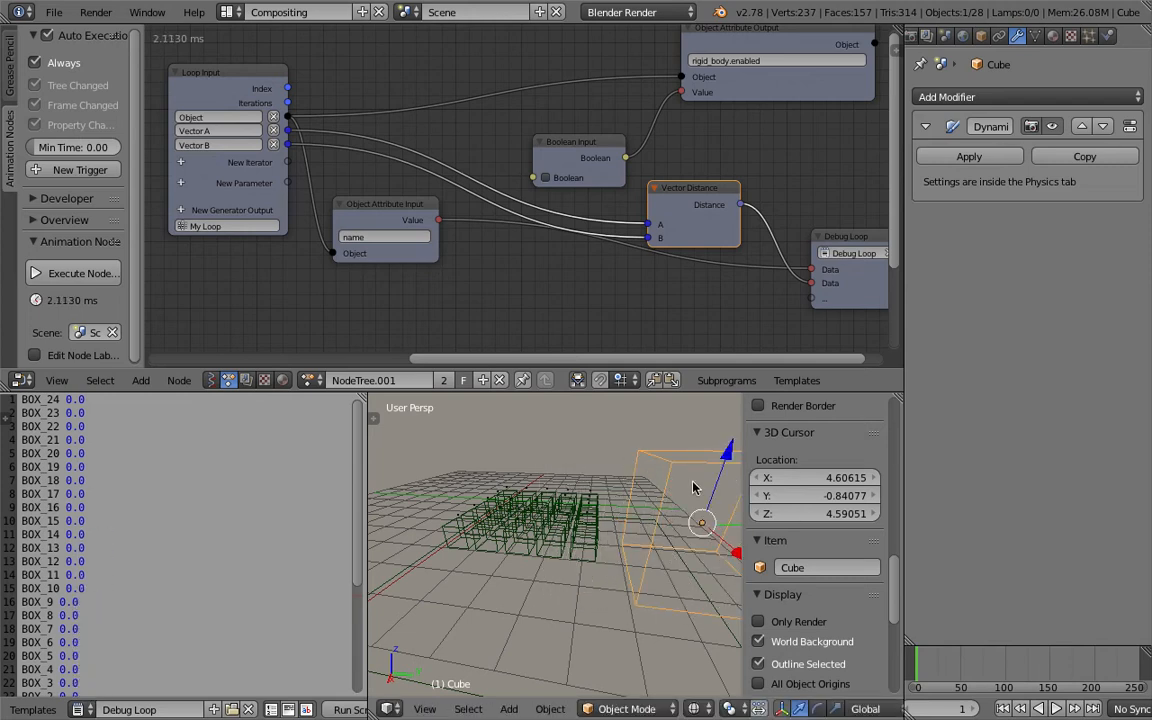
{"action": "key", "text": "g"}
{"action": "left_click", "coordinate": [699, 497]}
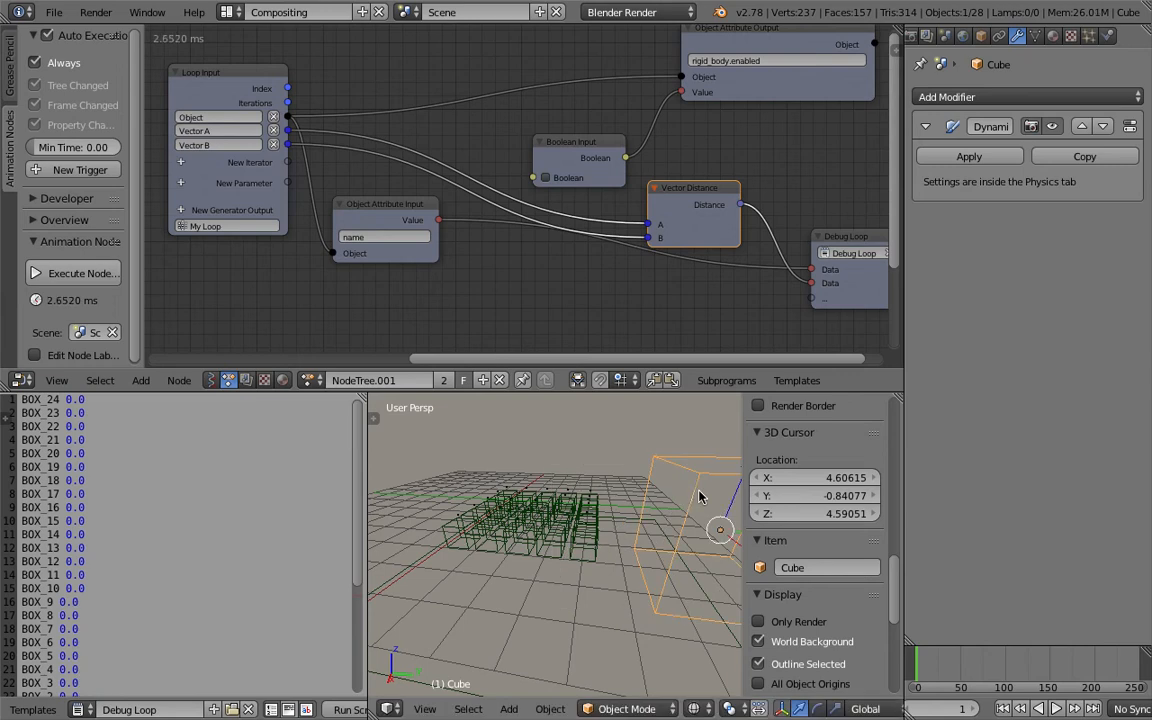
Spread out the Object Attribute Output, Boolean Input and Vector Distance nodes to make room between Distance and Boolean.
{"action": "middle_click_drag", "start_coordinate": [632, 268], "coordinate": [579, 283]}
{"action": "left_click", "coordinate": [785, 108]}
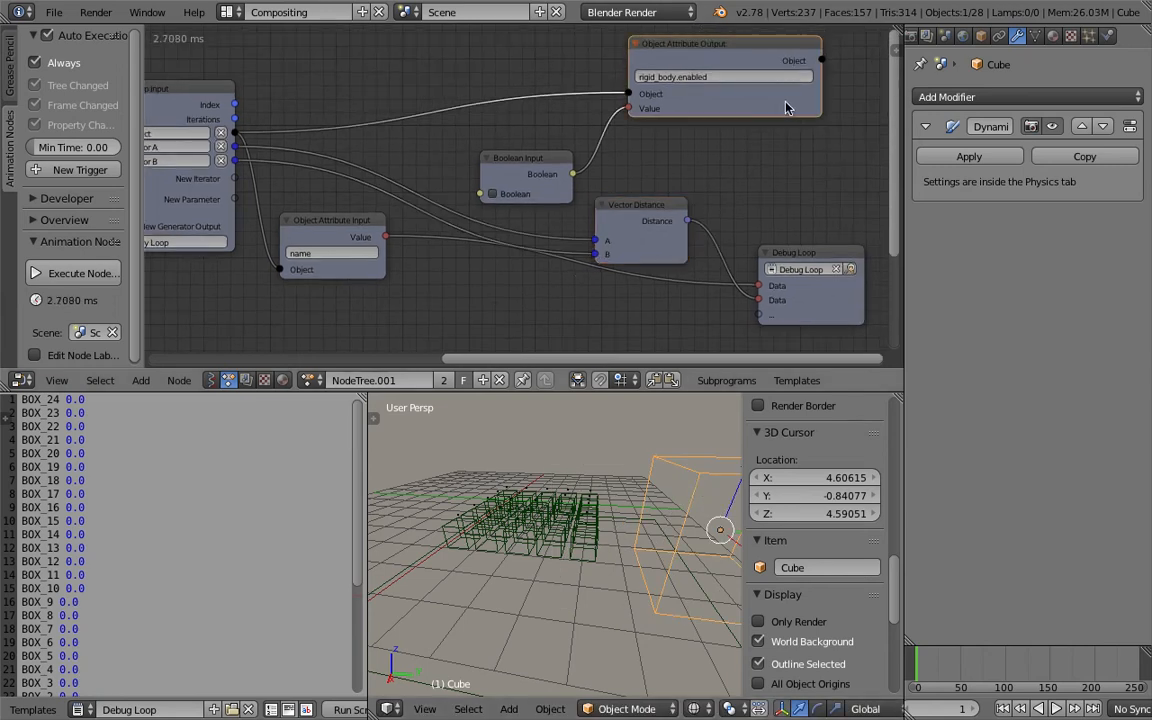
{"action": "left_click_drag", "start_coordinate": [786, 104], "coordinate": [855, 91]}
{"action": "middle_click_drag", "start_coordinate": [521, 190], "coordinate": [475, 205]}
{"action": "left_click_drag", "start_coordinate": [694, 96], "coordinate": [807, 86]}
{"action": "left_click_drag", "start_coordinate": [495, 180], "coordinate": [694, 157]}
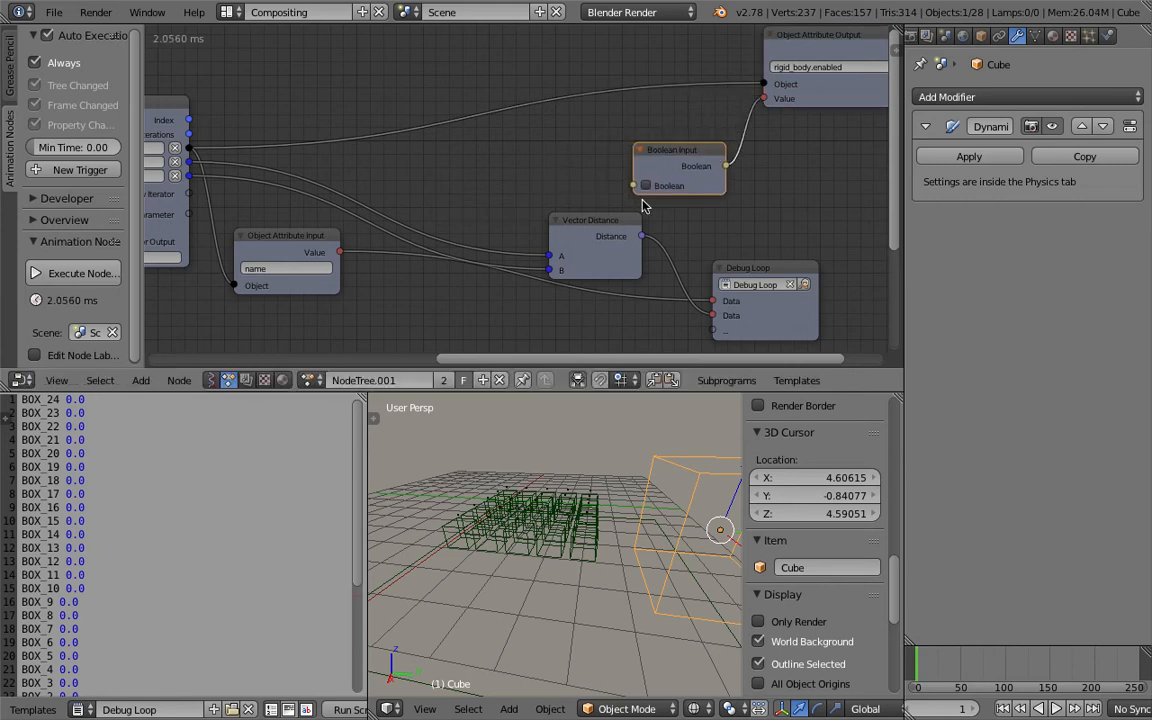
{"action": "left_click_drag", "start_coordinate": [587, 218], "coordinate": [520, 189]}
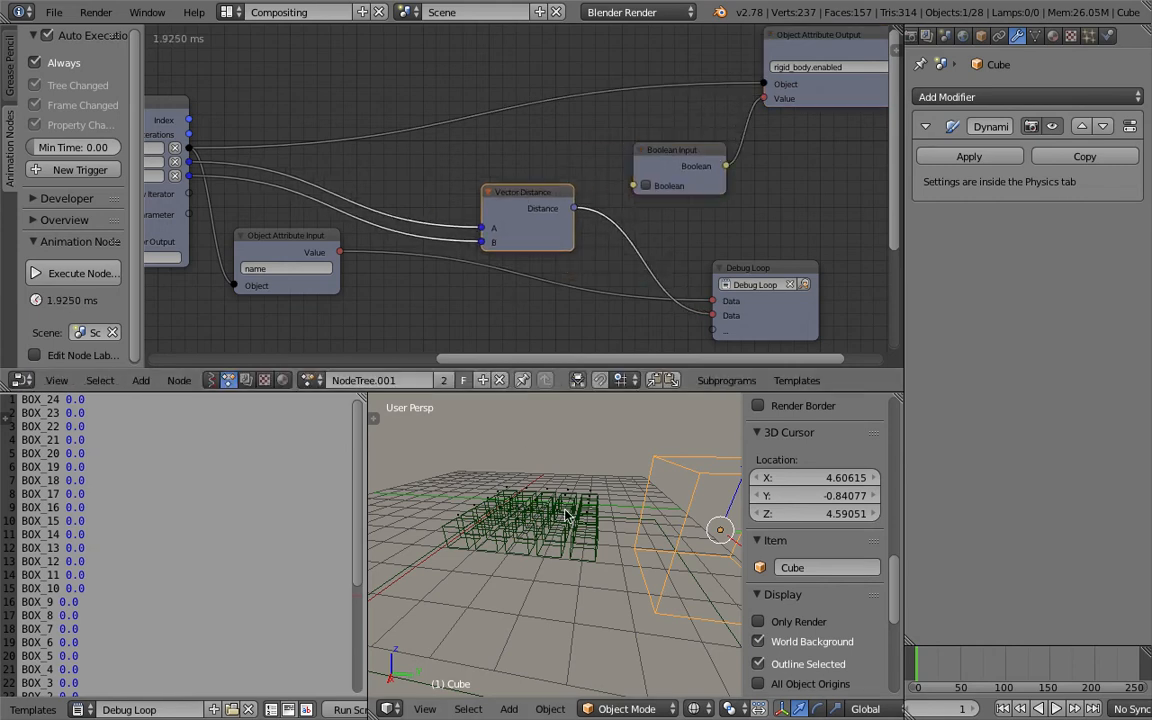
{"action": "scroll", "coordinate": [560, 265], "scroll_direction": "up", "scroll_amount": 1}
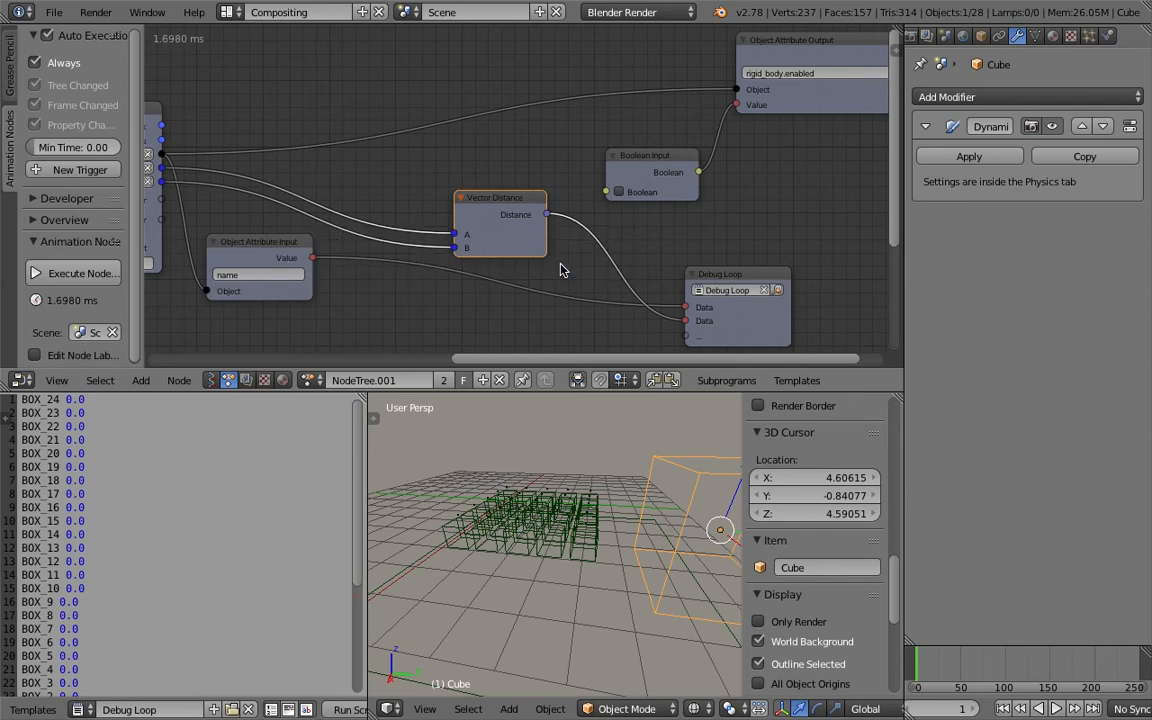
{"action": "scroll", "coordinate": [562, 270], "scroll_direction": "up", "scroll_amount": 1}
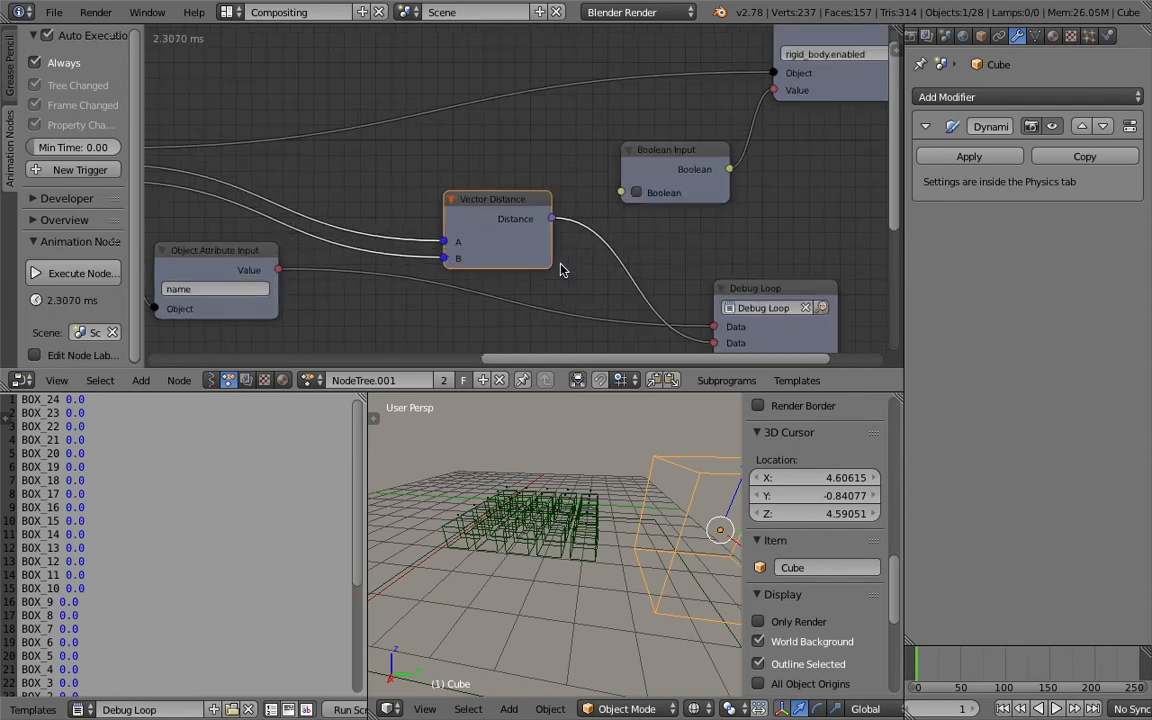
{"action": "left_click_drag", "start_coordinate": [686, 166], "coordinate": [699, 152]}
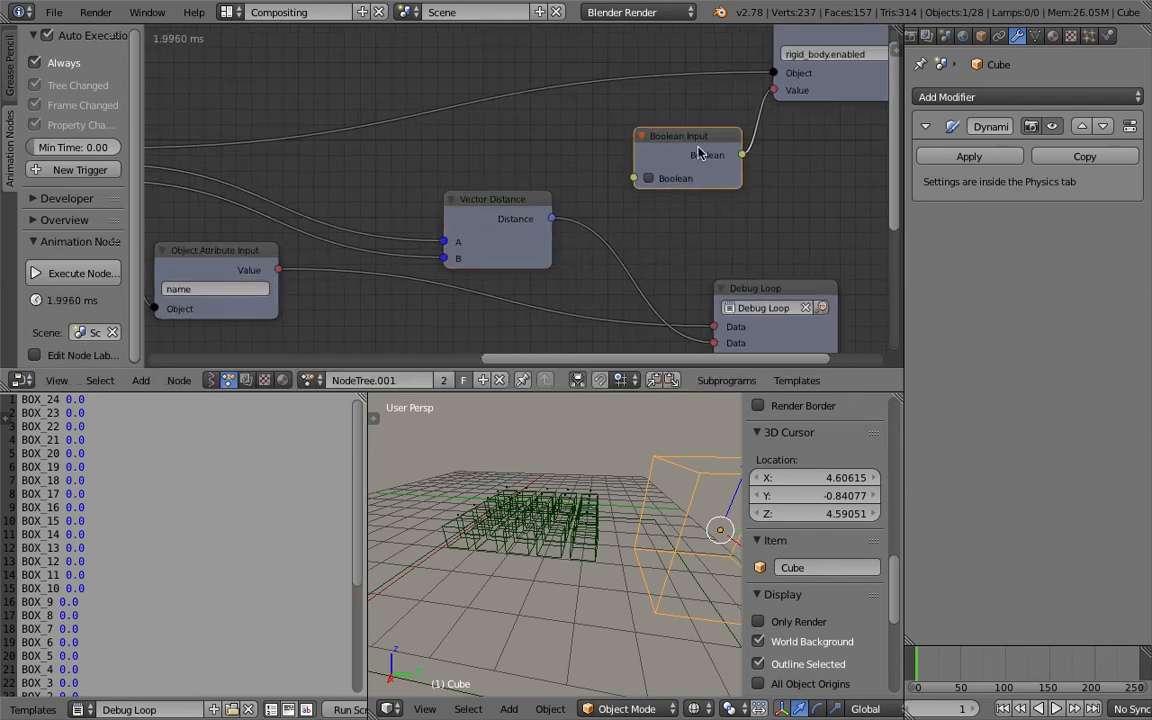
{"action": "scroll", "coordinate": [687, 160], "scroll_direction": "up", "scroll_amount": 1}
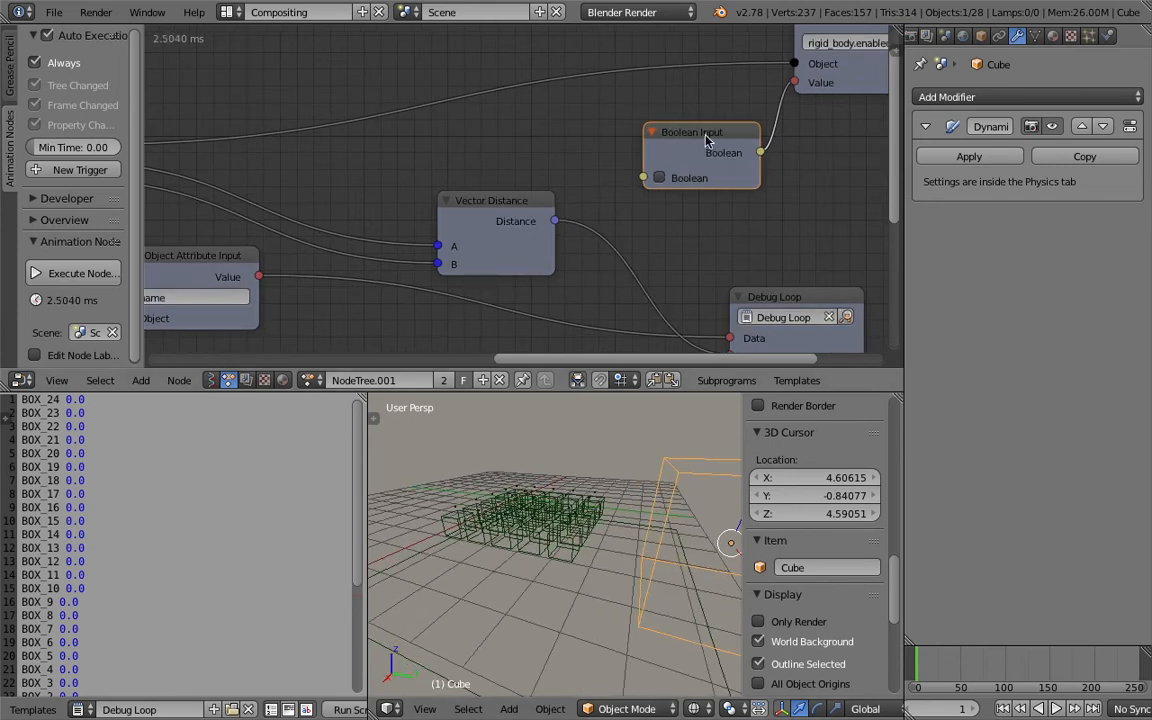
{"action": "left_click_drag", "start_coordinate": [706, 140], "coordinate": [731, 131]}
{"action": "left_click_drag", "start_coordinate": [525, 203], "coordinate": [455, 193]}
Add an Expression node through the node search.
{"action": "key", "text": "ctrl+s"}
{"action": "key", "text": "Return"}
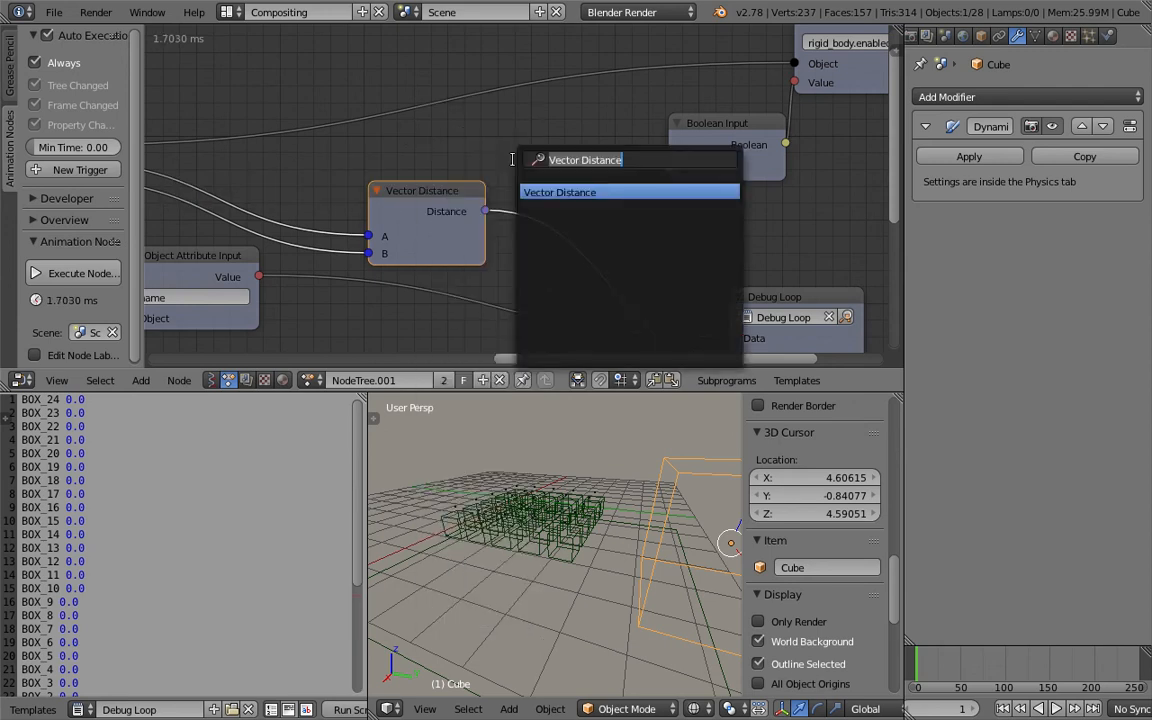
{"action": "type", "text": "for"}
{"action": "key", "text": "BackSpace"}
{"action": "key", "text": "BackSpace"}
{"action": "key", "text": "BackSpace"}
{"action": "type", "text": "expr"}
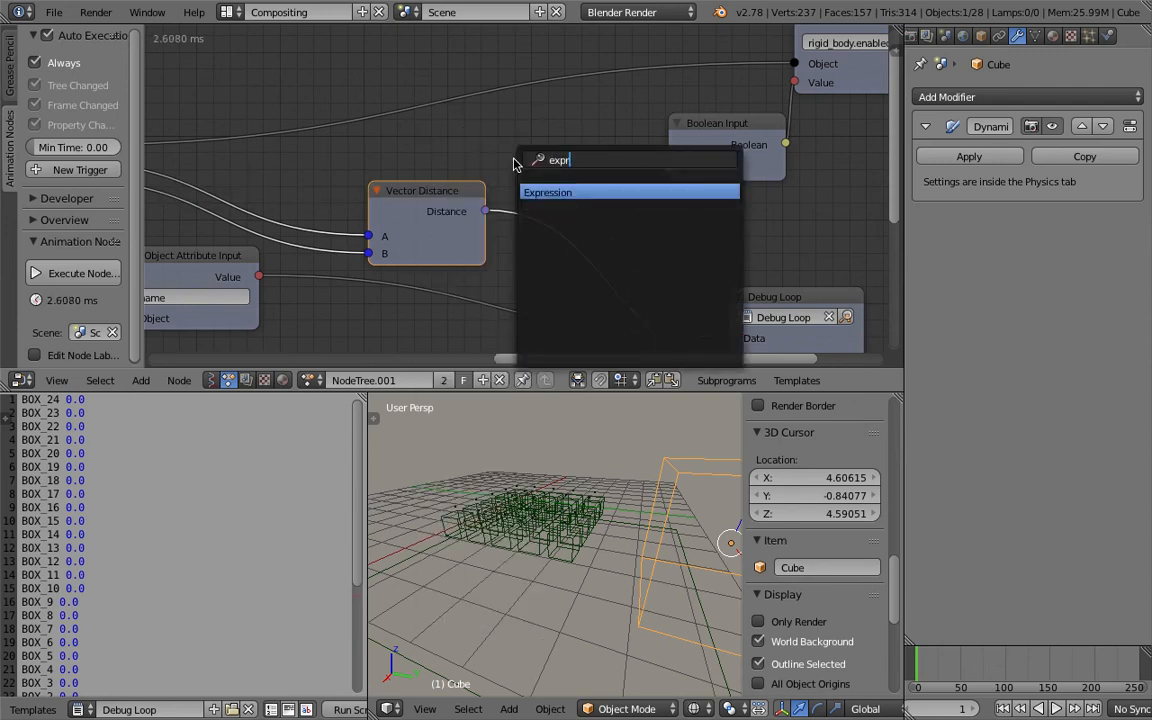
{"action": "key", "text": "Return"}
Link the Vector Distance's Distance into the Expression's x input and set the expression to x > 0.5.
{"action": "left_click", "coordinate": [504, 122]}
{"action": "left_click_drag", "start_coordinate": [485, 211], "coordinate": [526, 193]}
{"action": "scroll", "coordinate": [498, 207], "scroll_direction": "up", "scroll_amount": 1}
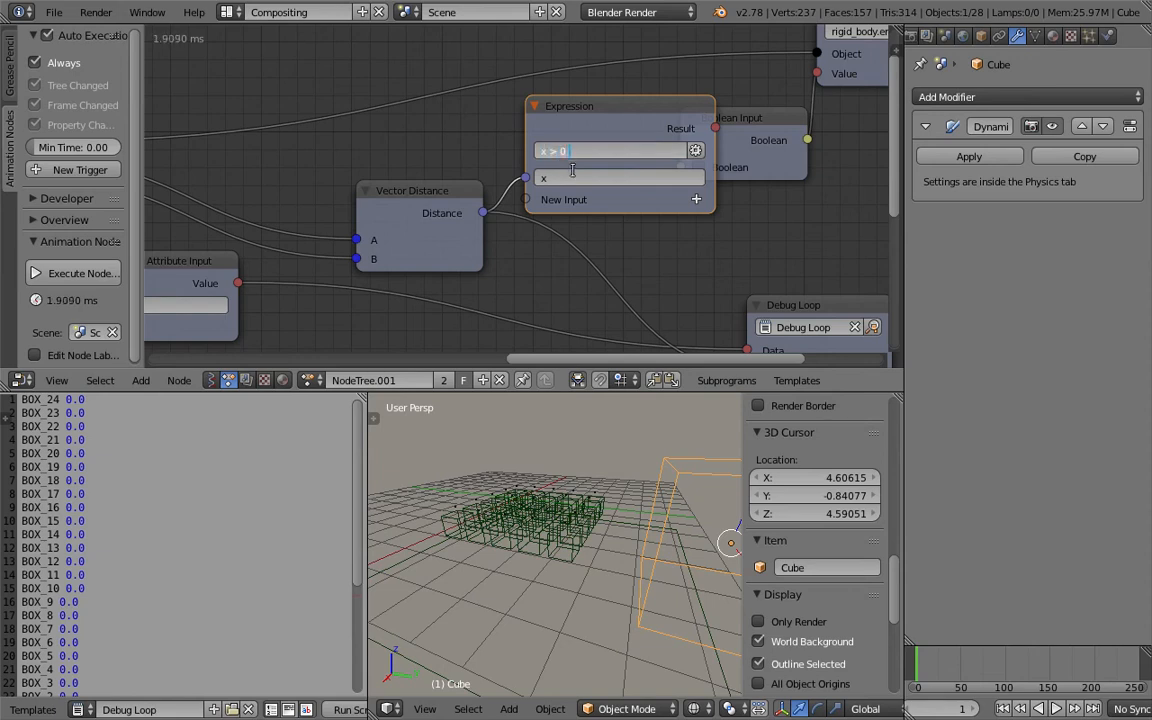
{"action": "type", "text": ".5"}
{"action": "key", "text": "Return"}
Move the Boolean Input node aside and link the Expression Result into the Debug Loop's data input.
{"action": "left_click_drag", "start_coordinate": [732, 130], "coordinate": [806, 135]}
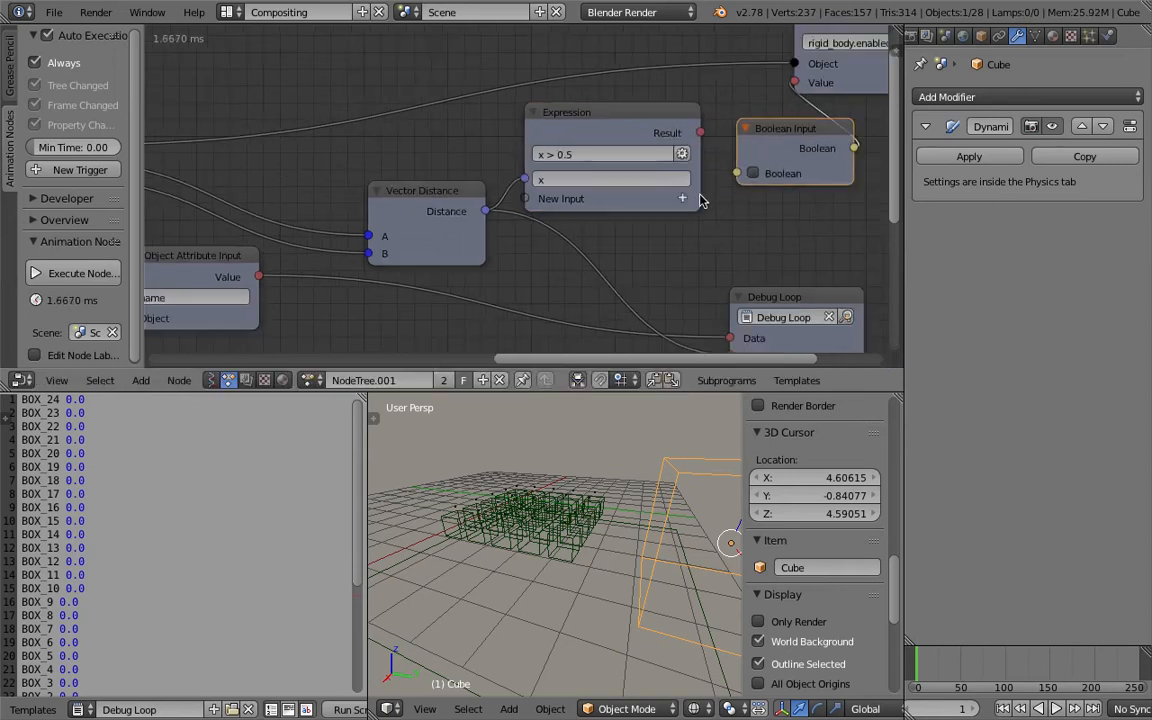
{"action": "scroll", "coordinate": [624, 145], "scroll_direction": "down", "scroll_amount": 2}
{"action": "left_click_drag", "start_coordinate": [648, 105], "coordinate": [677, 329]}
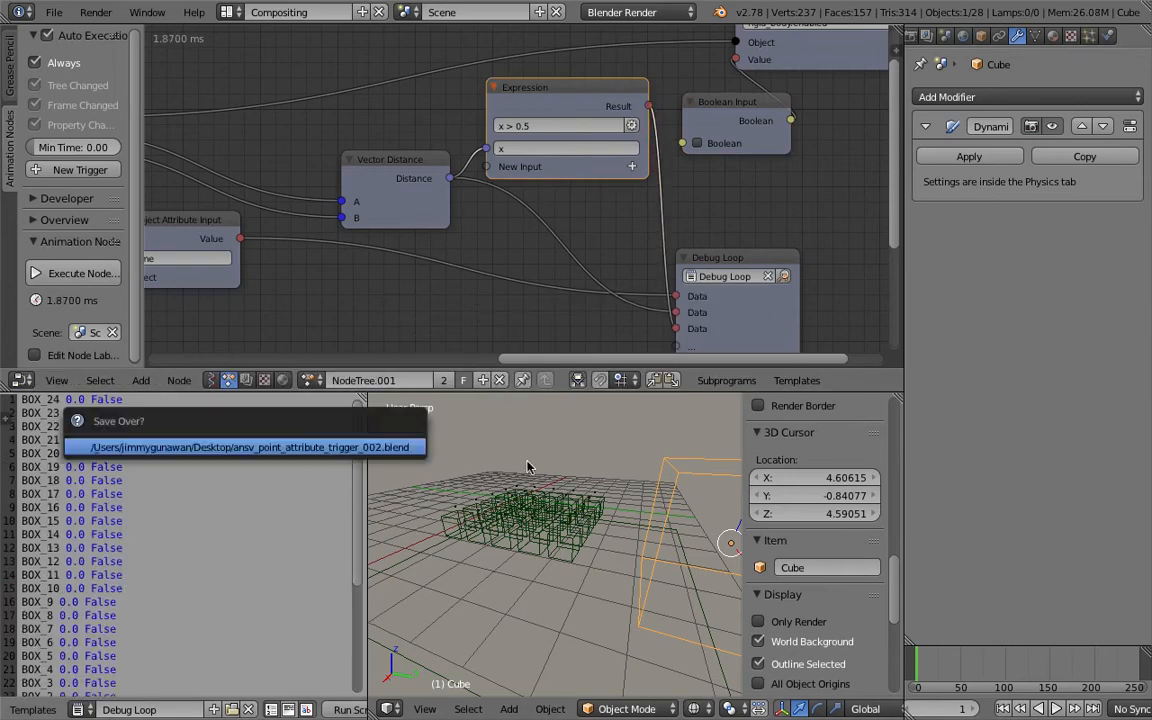
Move the Cube slightly over the box grid and save the file over the existing one.
{"action": "key", "text": "g"}
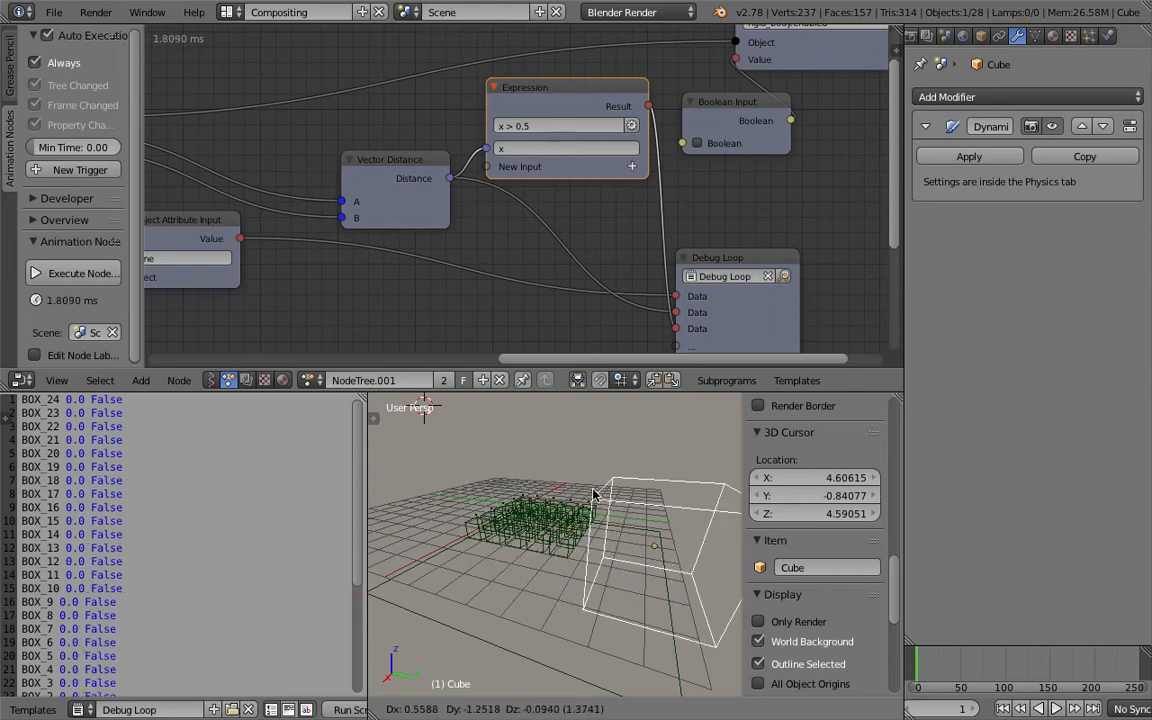
{"action": "left_click", "coordinate": [648, 571]}
{"action": "key", "text": "ctrl+s"}
{"action": "left_click", "coordinate": [646, 508]}
Link the Expression Result into the Boolean Input node's Boolean socket, then save the file.
{"action": "middle_click_drag", "start_coordinate": [650, 224], "coordinate": [592, 263]}
{"action": "middle_click_drag", "start_coordinate": [746, 107], "coordinate": [718, 117]}
{"action": "left_click_drag", "start_coordinate": [716, 117], "coordinate": [808, 110]}
{"action": "left_click_drag", "start_coordinate": [660, 157], "coordinate": [674, 137]}
{"action": "left_click_drag", "start_coordinate": [563, 156], "coordinate": [607, 177]}
{"action": "key", "text": "ctrl+s"}
{"action": "left_click", "coordinate": [626, 215]}
Rework the layout so the node editor area becomes a full-height 3D View beside the debug text.
{"action": "scroll", "coordinate": [617, 235], "scroll_direction": "down", "scroll_amount": 8}
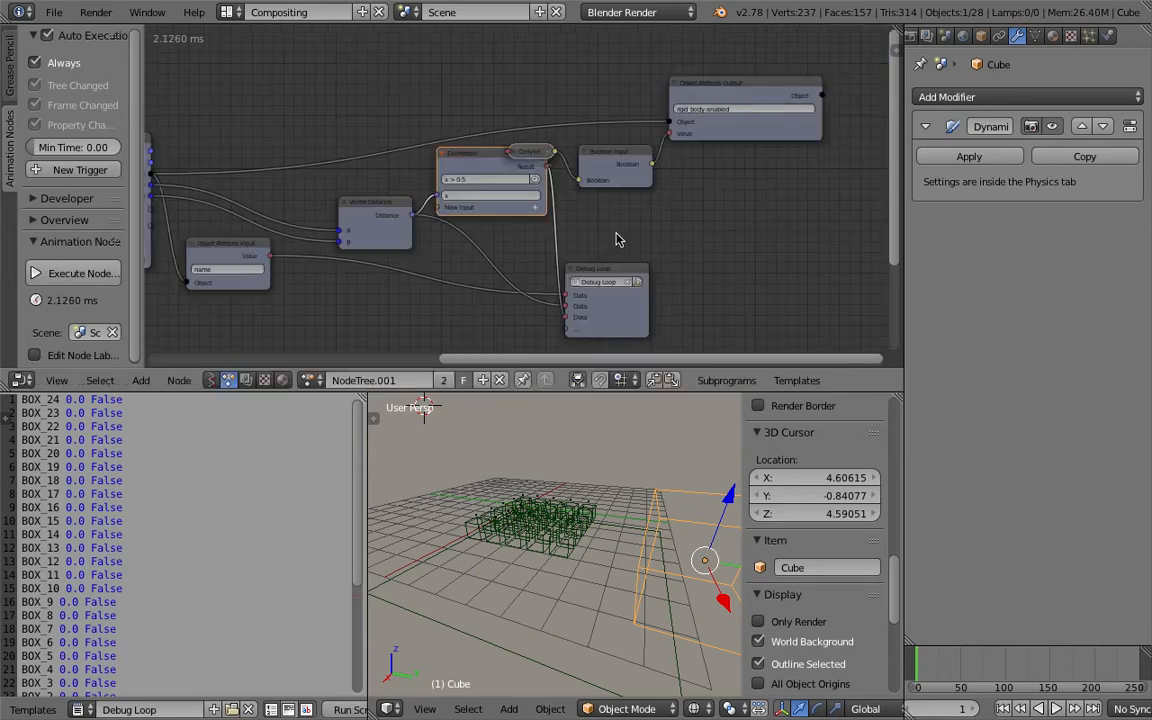
{"action": "middle_click_drag", "start_coordinate": [572, 250], "coordinate": [617, 228]}
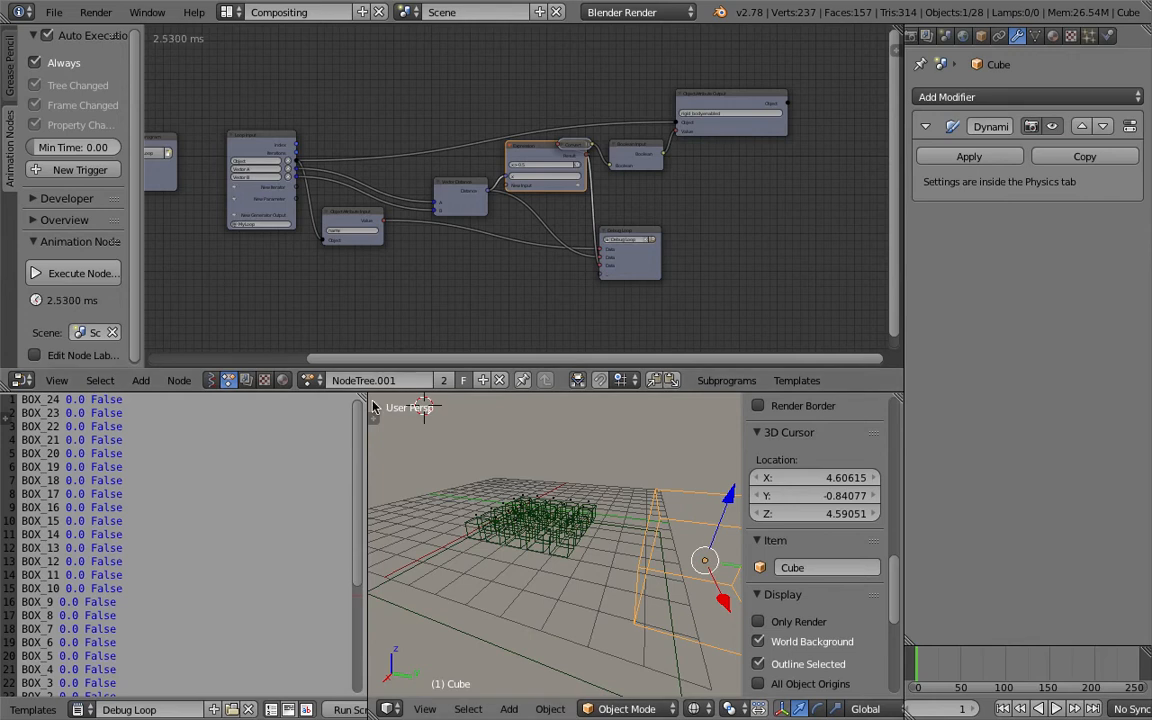
{"action": "left_click_drag", "start_coordinate": [362, 397], "coordinate": [405, 400]}
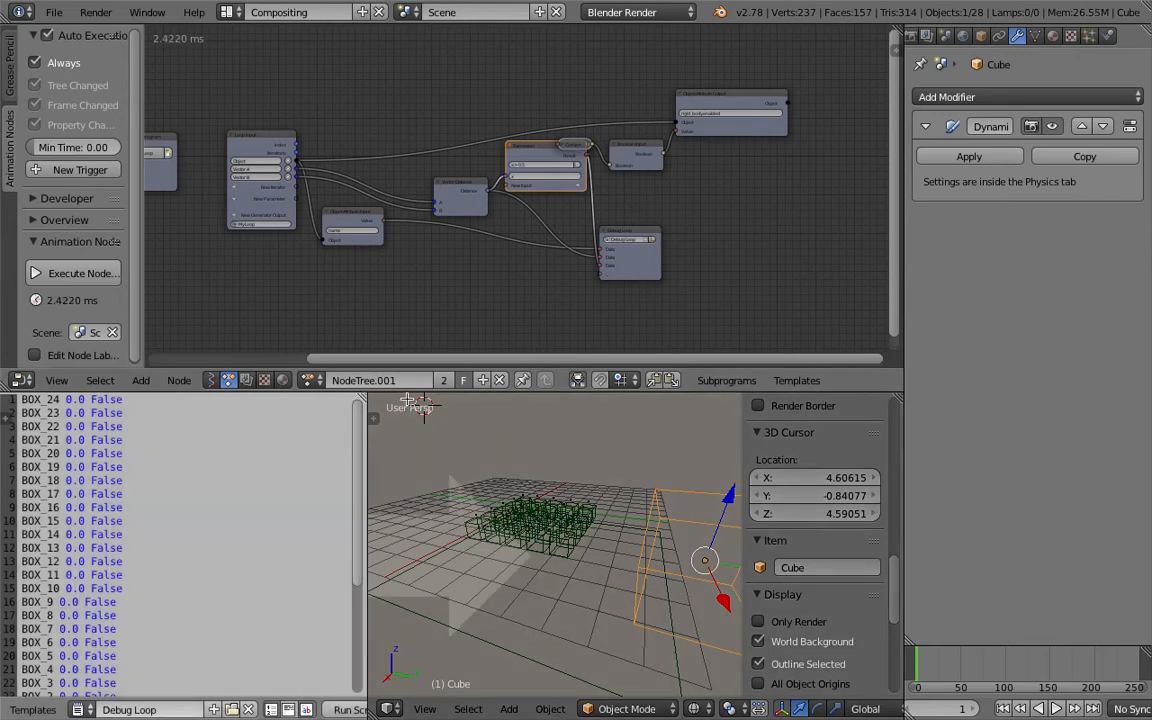
{"action": "key", "text": "Escape"}
{"action": "left_click_drag", "start_coordinate": [363, 397], "coordinate": [462, 412]}
{"action": "left_click_drag", "start_coordinate": [6, 397], "coordinate": [12, 369]}
{"action": "left_click_drag", "start_coordinate": [897, 28], "coordinate": [315, 45]}
{"action": "left_click", "coordinate": [340, 710]}
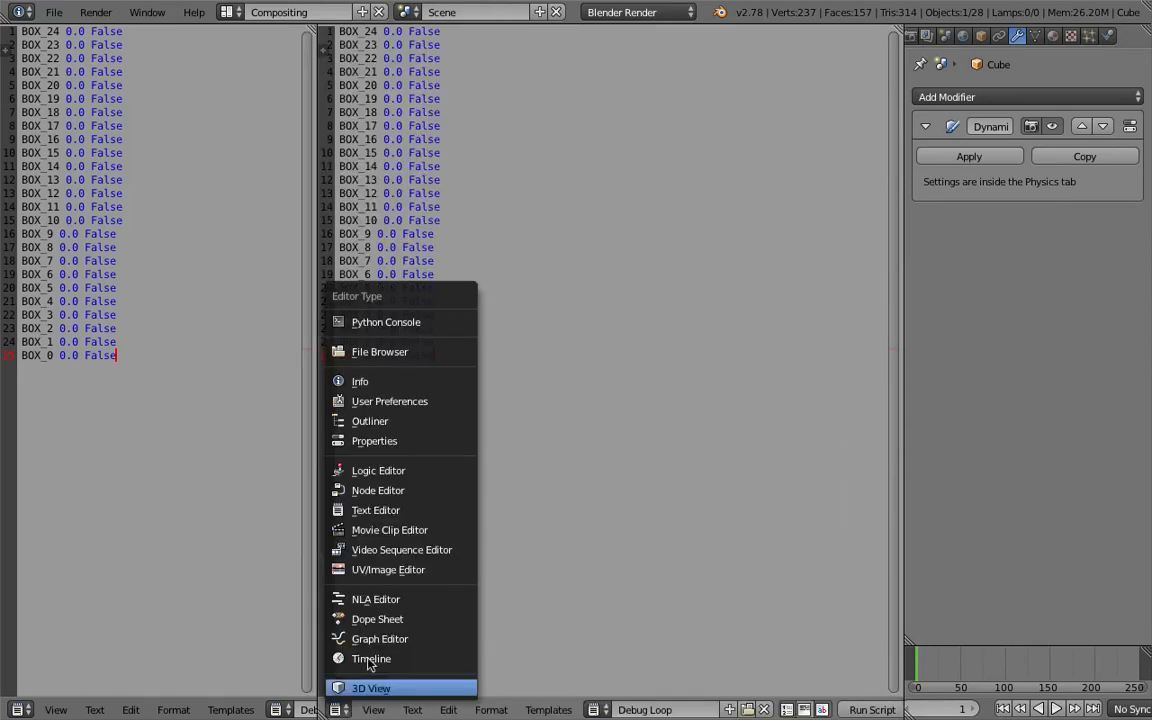
{"action": "left_click", "coordinate": [352, 685]}
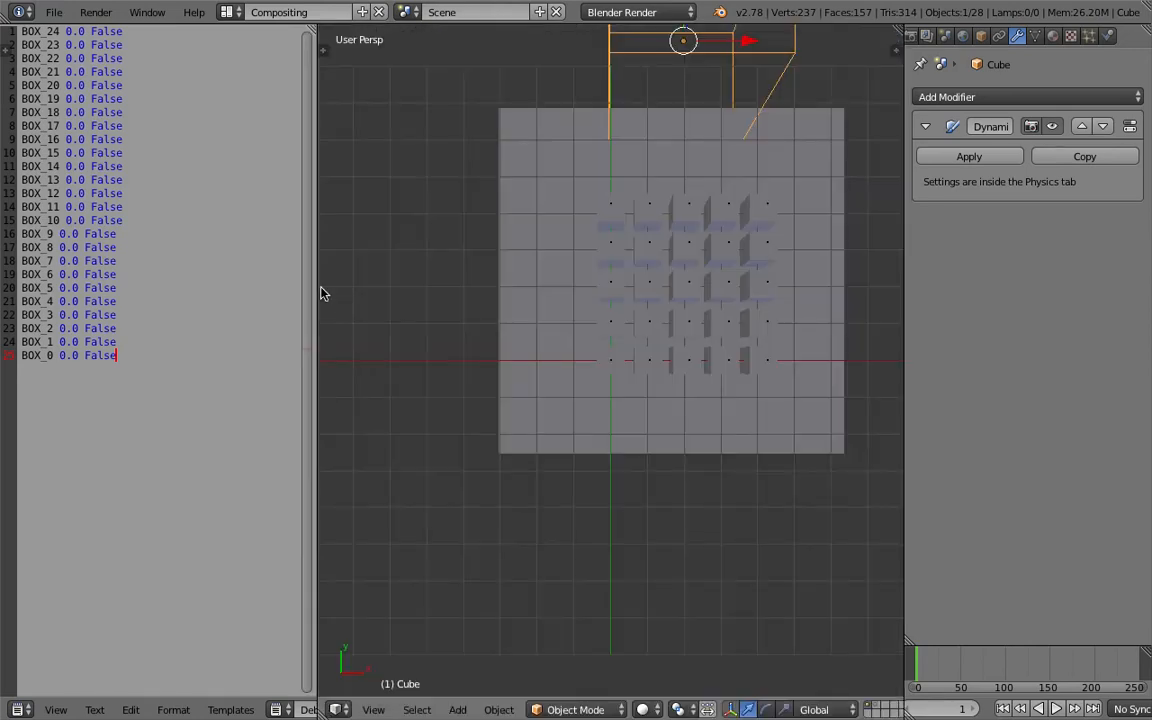
Play the animation and move the Cube across the box grid while it runs.
{"action": "left_click_drag", "start_coordinate": [315, 284], "coordinate": [258, 288]}
{"action": "middle_click_drag", "start_coordinate": [609, 373], "coordinate": [630, 332]}
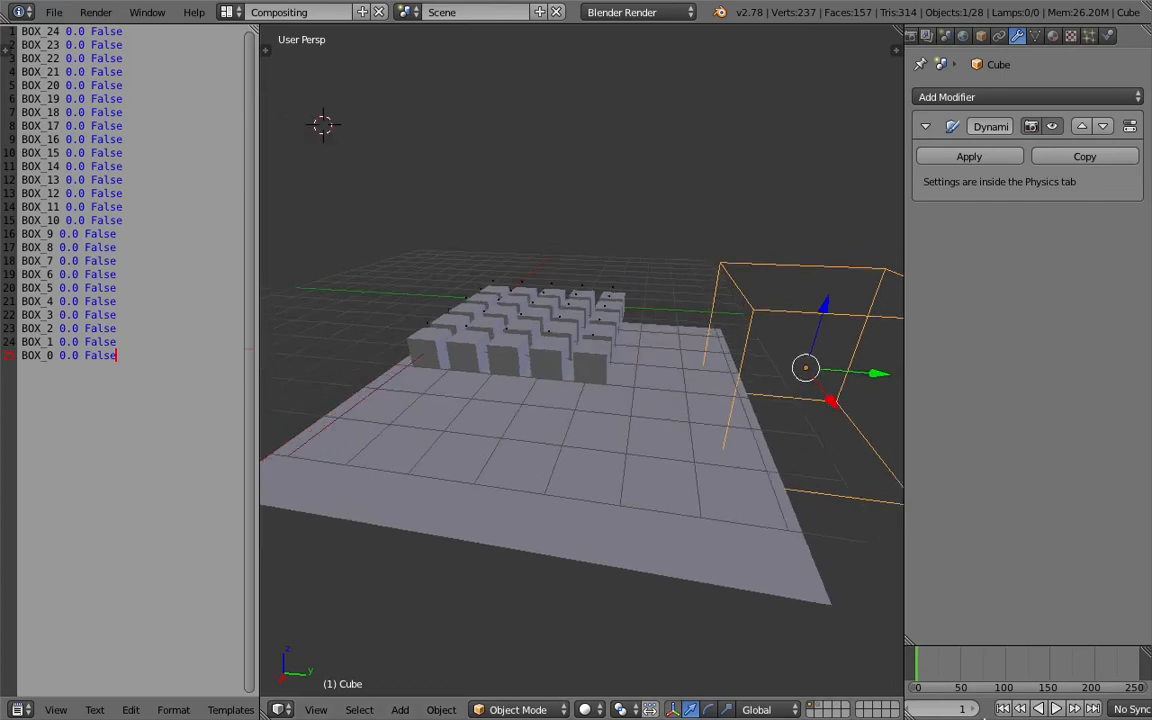
{"action": "key", "text": "alt+a"}
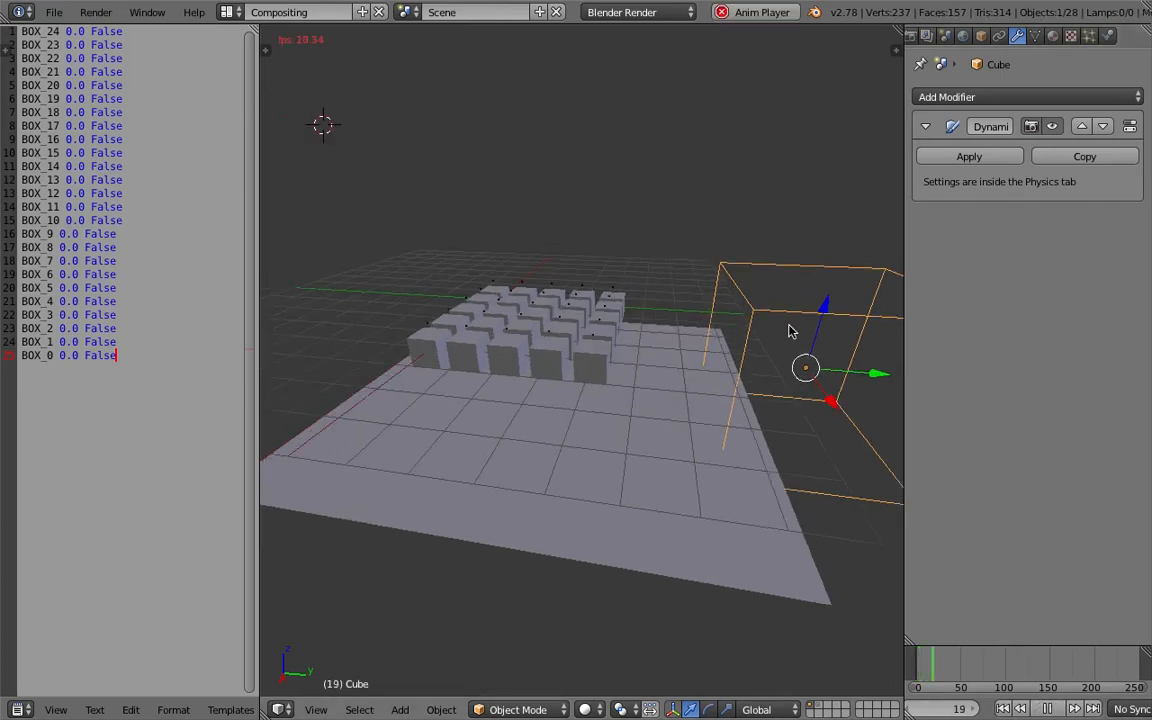
{"action": "key", "text": "g"}
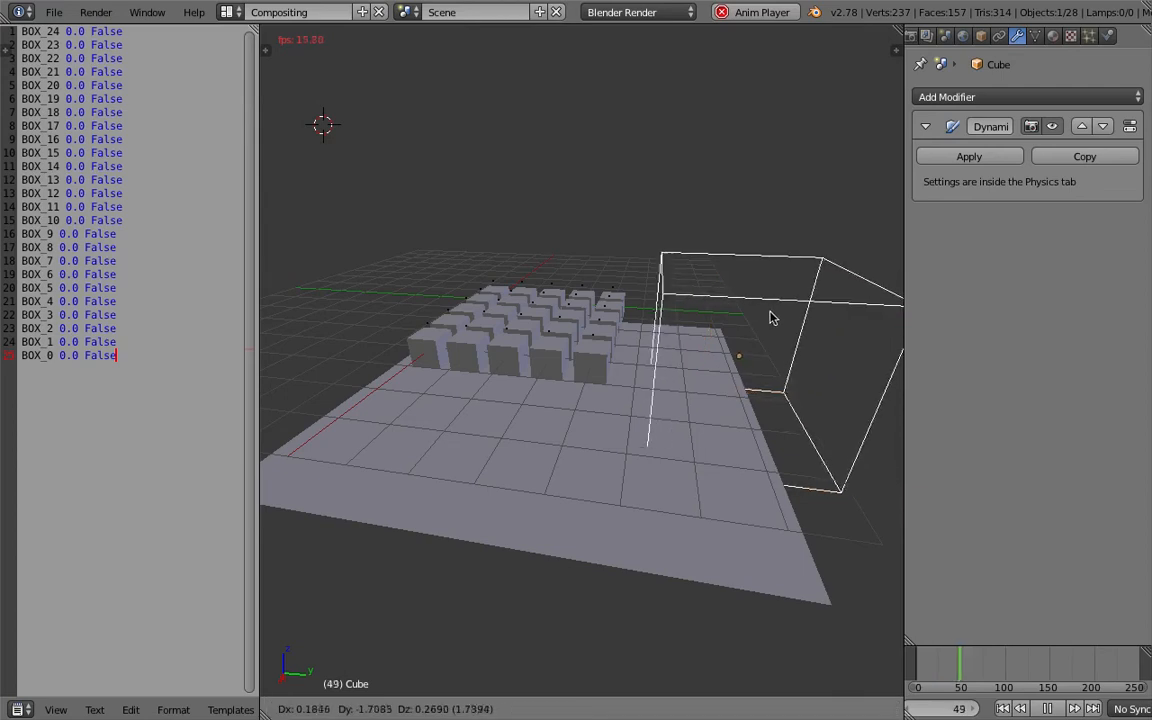
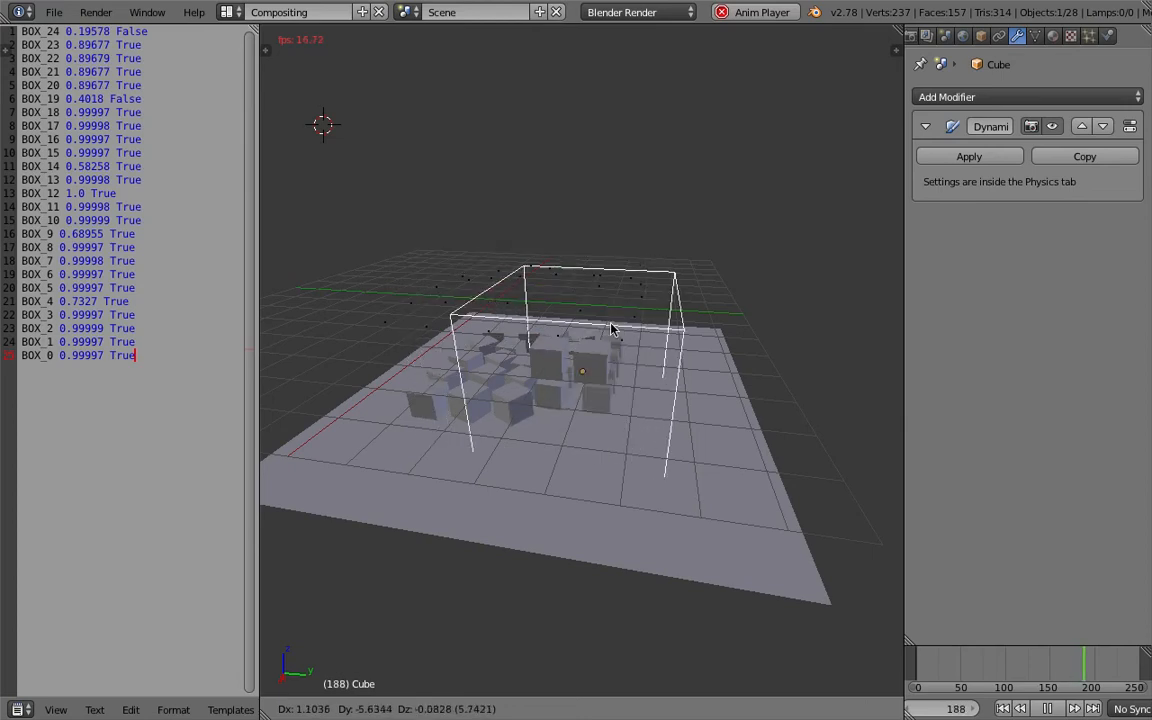
Move the Cube back and forth across the box grid while the animation plays, then stop playback.
{"action": "left_click", "coordinate": [619, 305]}
{"action": "middle_click_drag", "start_coordinate": [645, 346], "coordinate": [515, 372]}
{"action": "key", "text": "g"}
{"action": "left_click", "coordinate": [618, 393]}
{"action": "key", "text": "g"}
{"action": "left_click", "coordinate": [462, 320]}
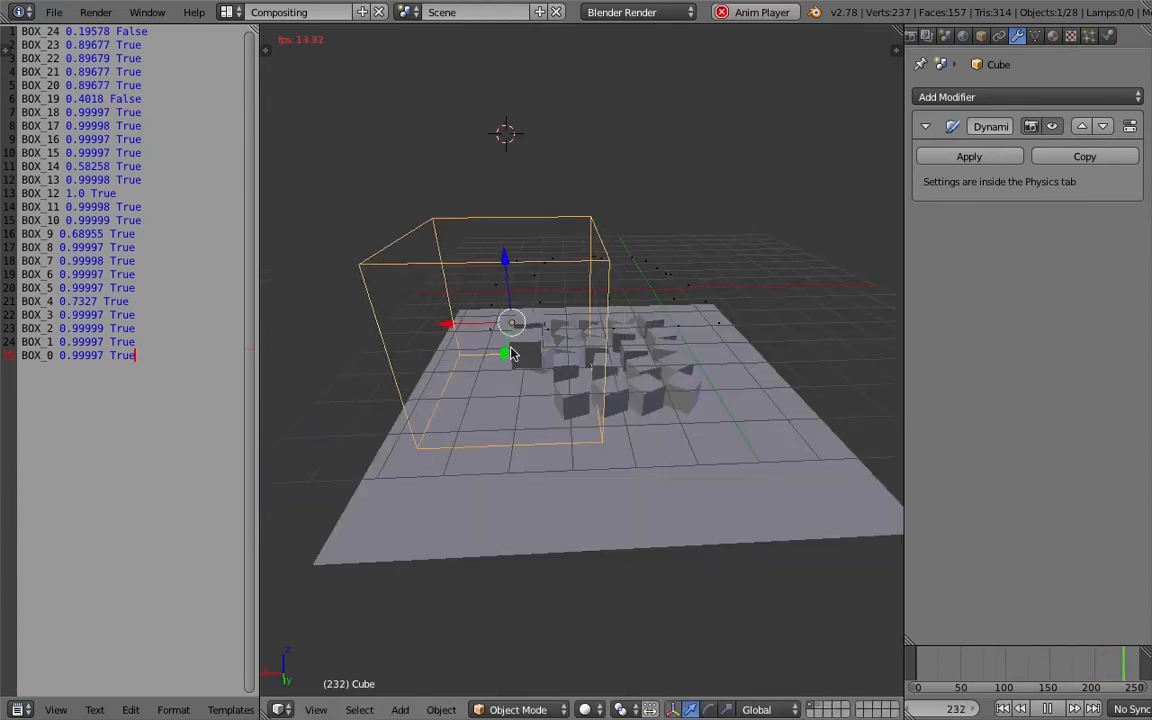
{"action": "middle_click_drag", "start_coordinate": [462, 320], "coordinate": [674, 375]}
{"action": "key", "text": "g"}
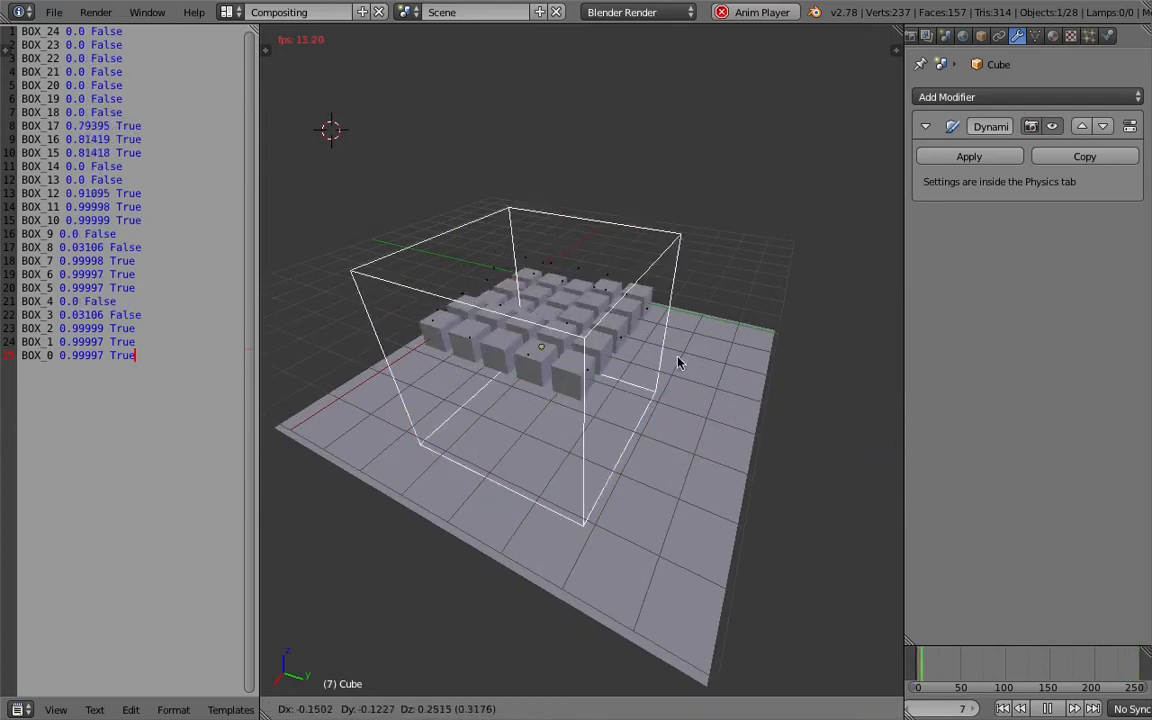
{"action": "left_click", "coordinate": [657, 380]}
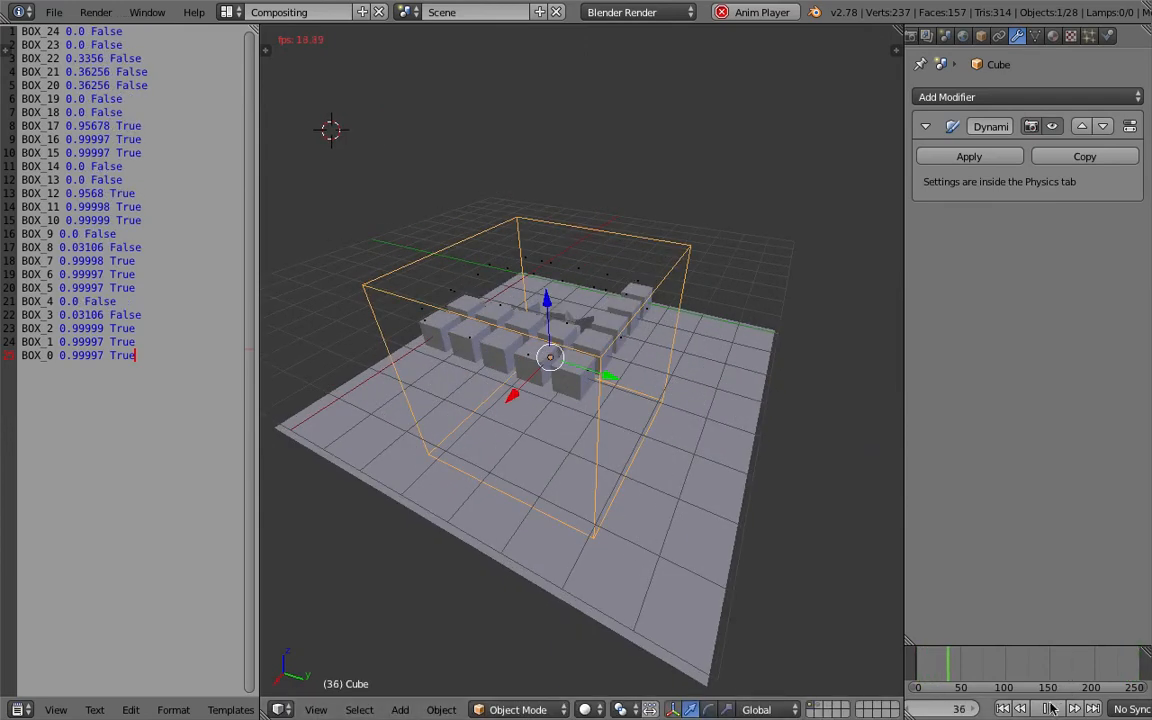
{"action": "key", "text": "alt+a"}
Widen the Properties editor, adjust the 3D view of the grid, and save the file.
{"action": "middle_click_drag", "start_coordinate": [643, 347], "coordinate": [605, 372]}
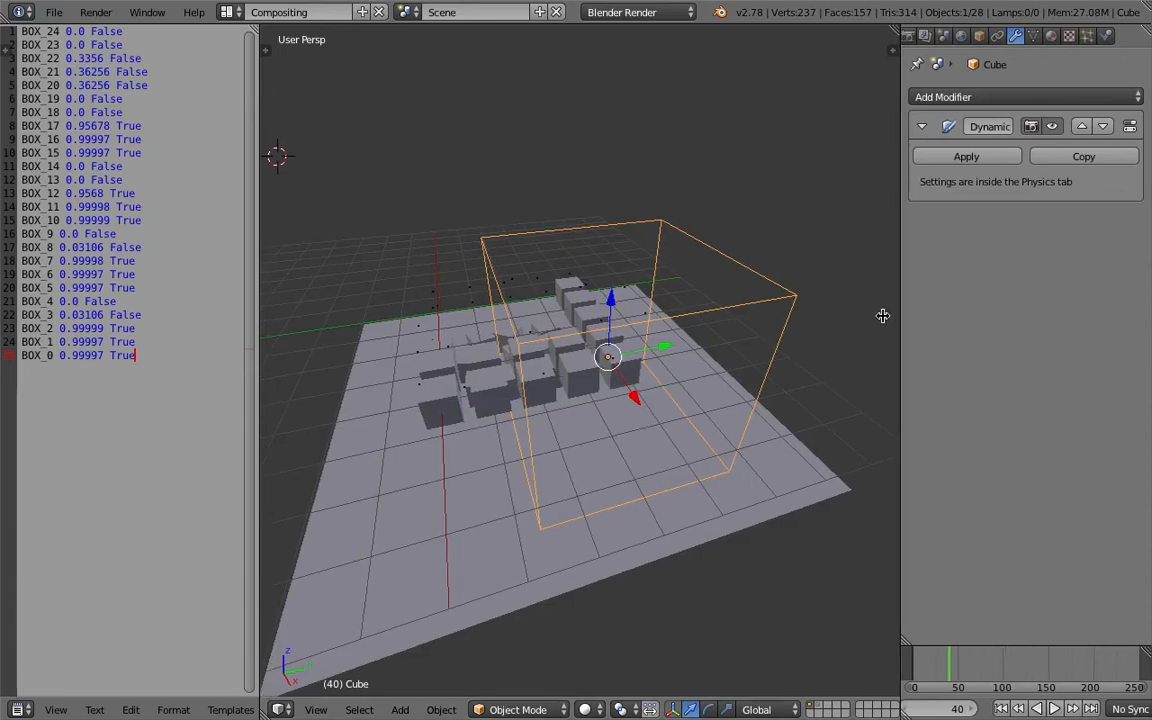
{"action": "left_click_drag", "start_coordinate": [901, 316], "coordinate": [829, 316]}
{"action": "key", "text": "ctrl+s"}
{"action": "left_click", "coordinate": [531, 352]}
{"action": "middle_click_drag", "start_coordinate": [531, 360], "coordinate": [548, 373]}
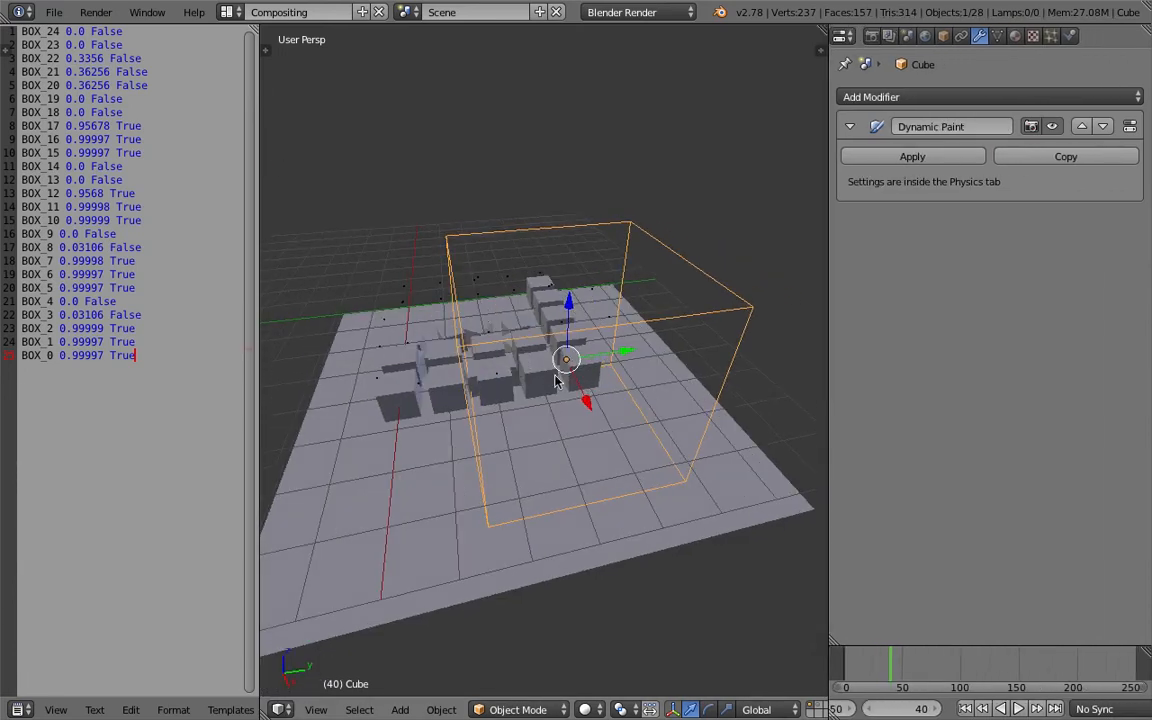
{"action": "scroll", "coordinate": [562, 381], "scroll_direction": "down", "scroll_amount": 2}
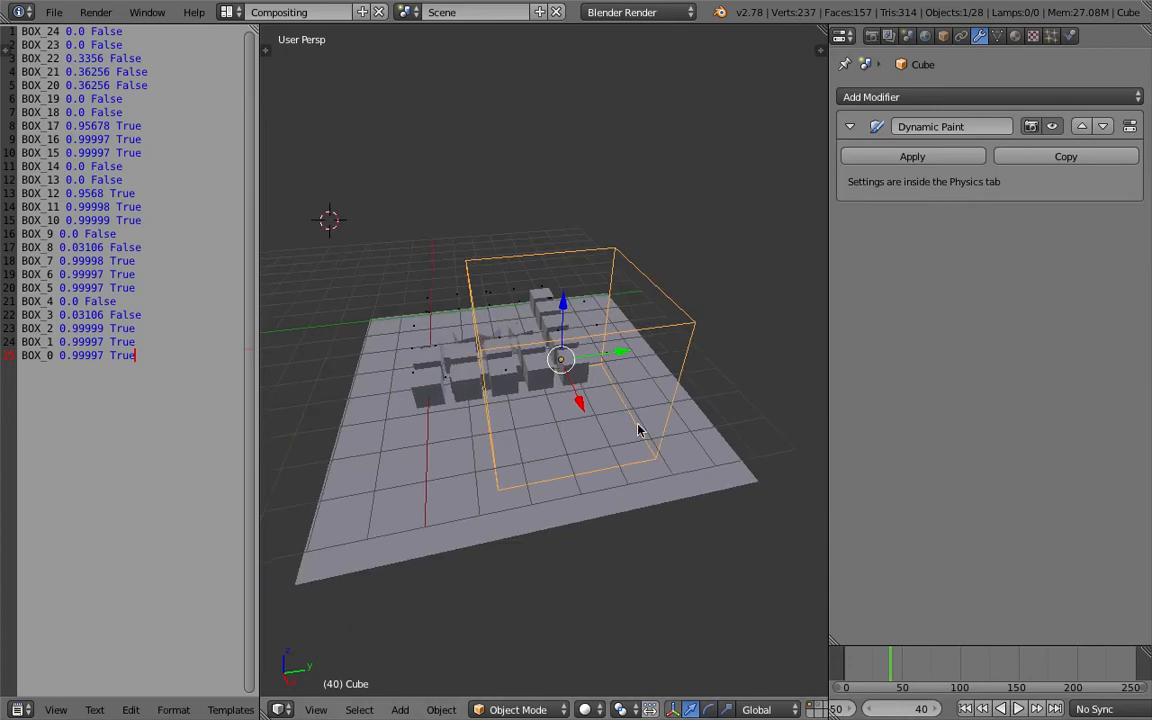
{"action": "middle_click_drag", "start_coordinate": [612, 419], "coordinate": [596, 398]}
{"action": "key", "text": "ctrl+s"}
{"action": "left_click", "coordinate": [596, 398]}
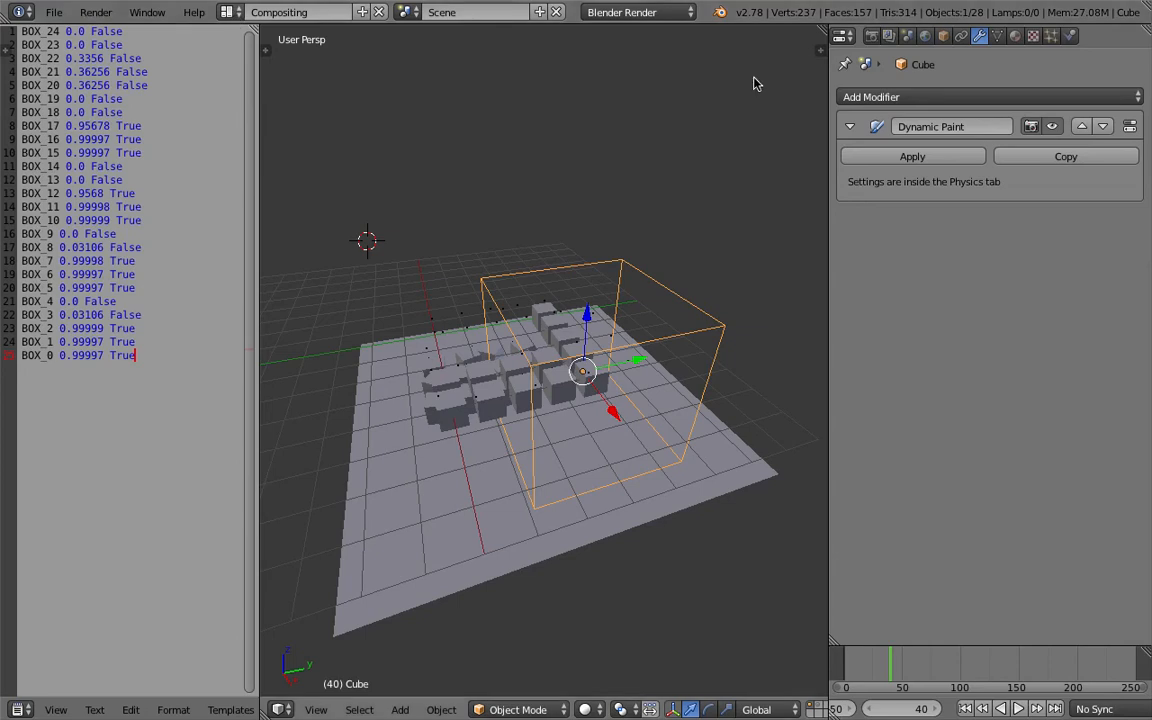
In the Scene settings, set the Rigid Body Cache end frame to 1500.
{"action": "left_click", "coordinate": [908, 37]}
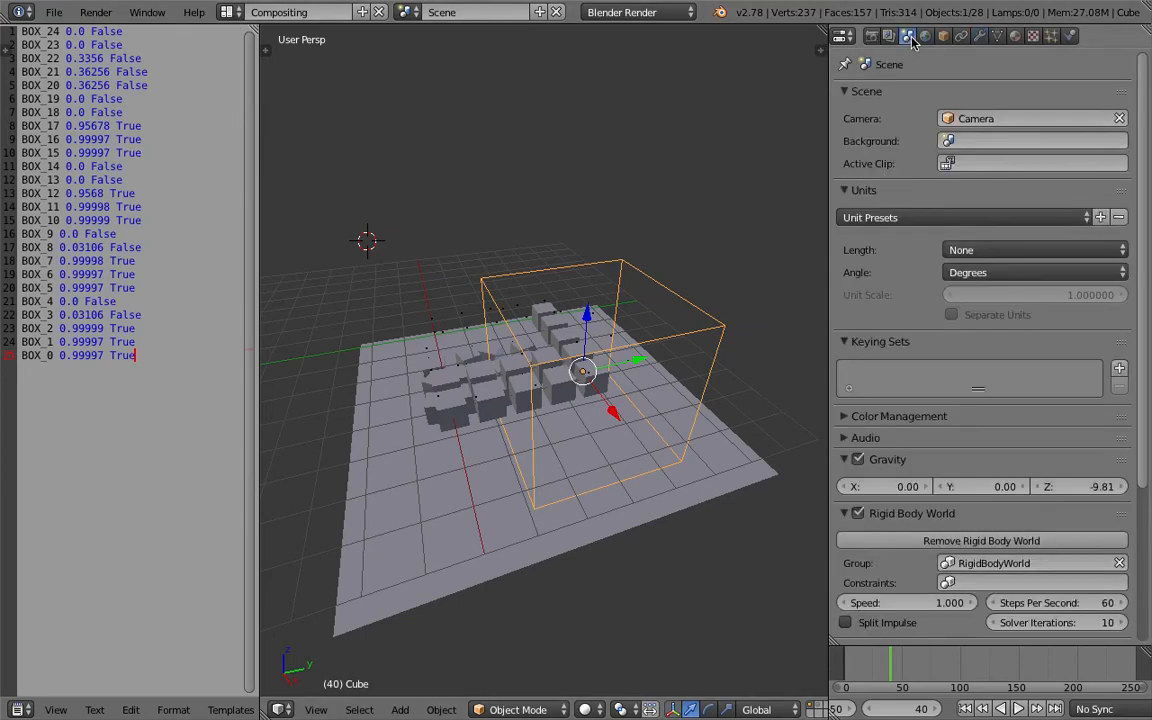
{"action": "scroll", "coordinate": [1050, 528], "scroll_direction": "down", "scroll_amount": 3}
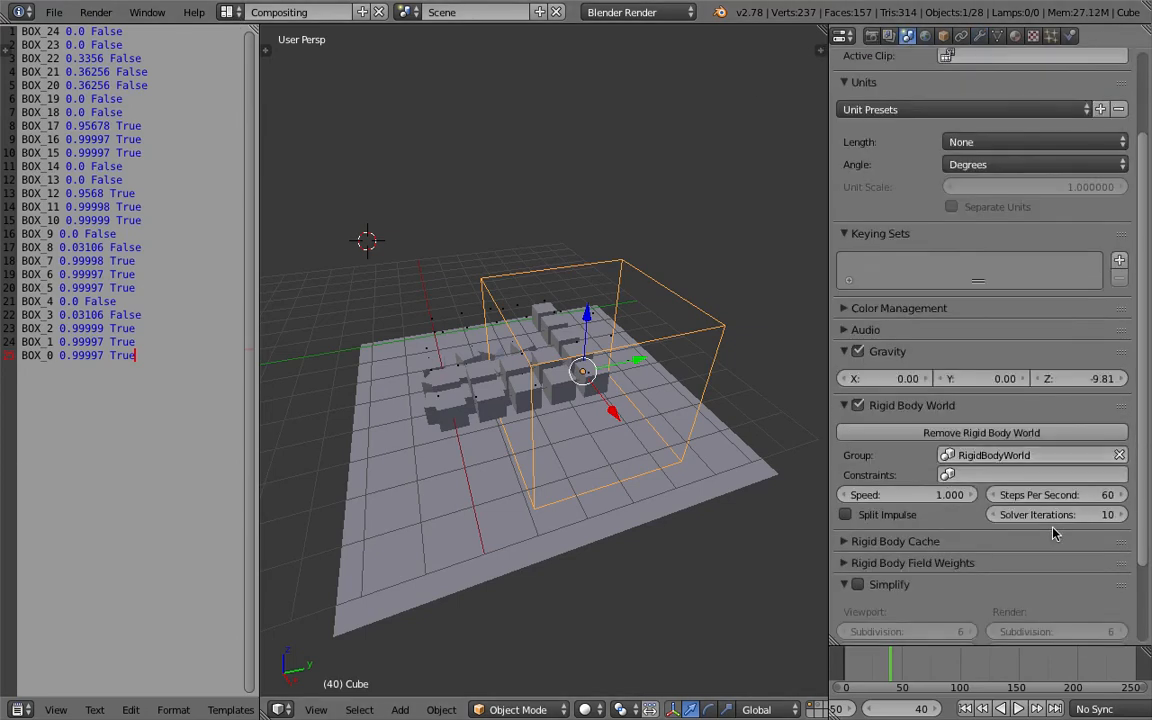
{"action": "left_click", "coordinate": [948, 541]}
{"action": "scroll", "coordinate": [1050, 480], "scroll_direction": "down", "scroll_amount": 4}
{"action": "left_click", "coordinate": [1073, 430]}
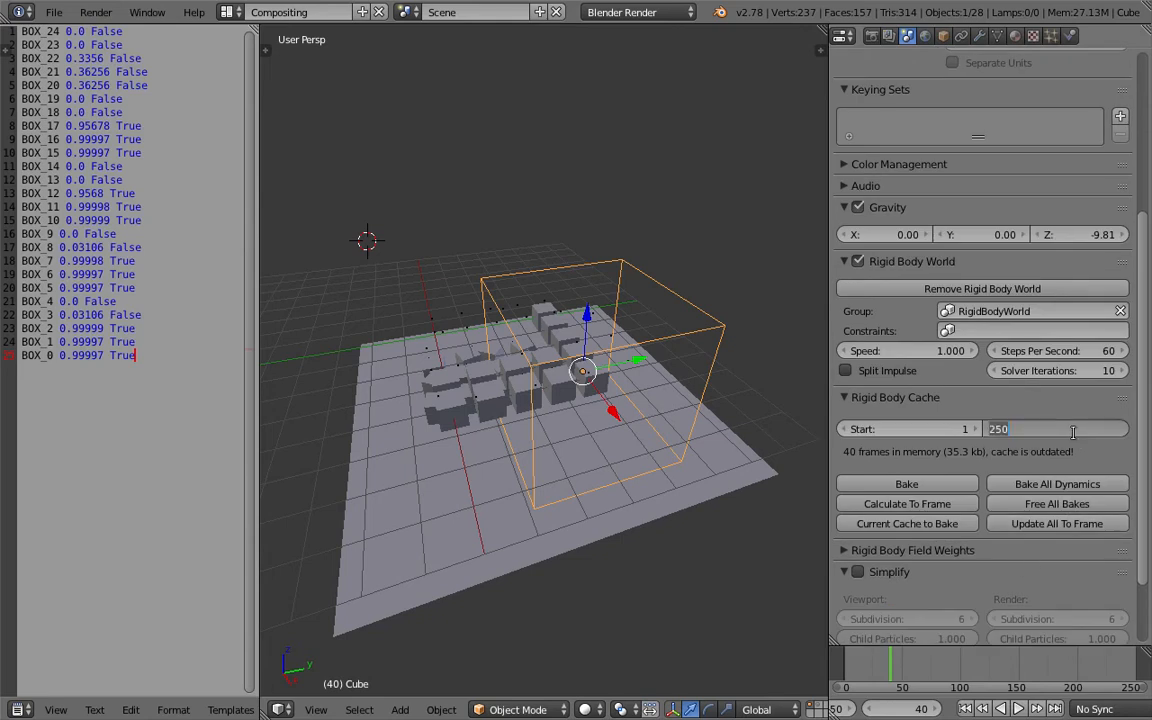
{"action": "key", "text": "Return"}
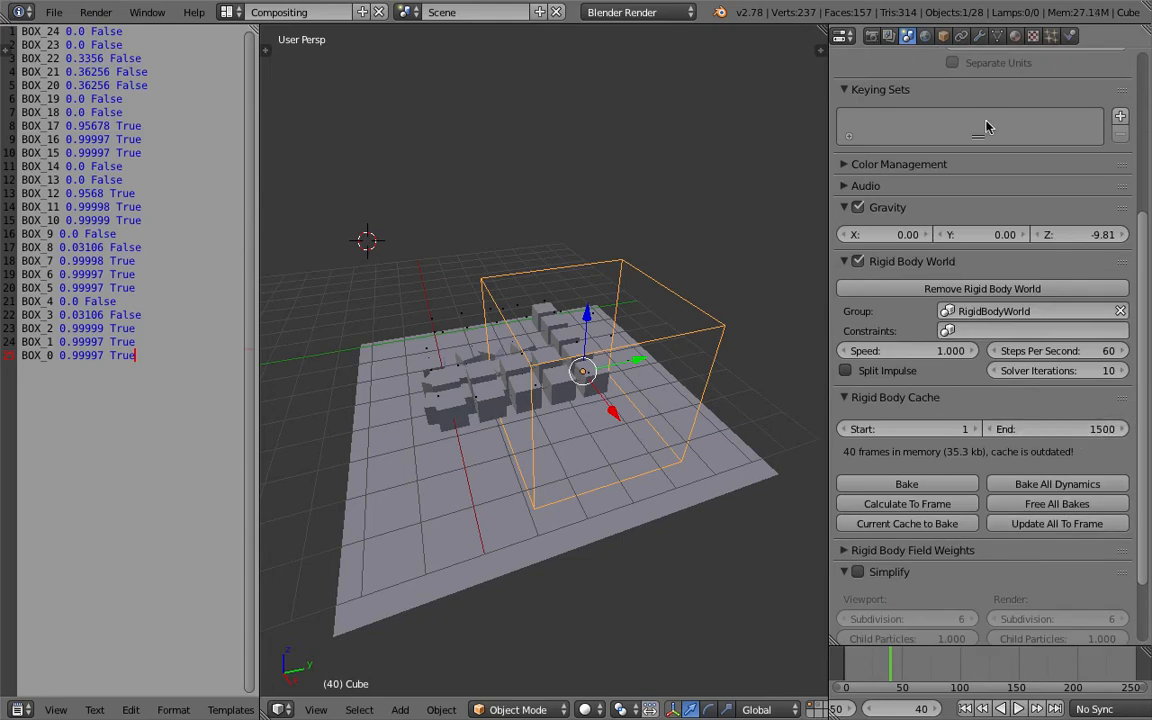
Select TRIGGER_0 and review its Dynamic Paint canvas settings, expanding the Dynamic Paint Cache panel.
{"action": "left_click", "coordinate": [1070, 36]}
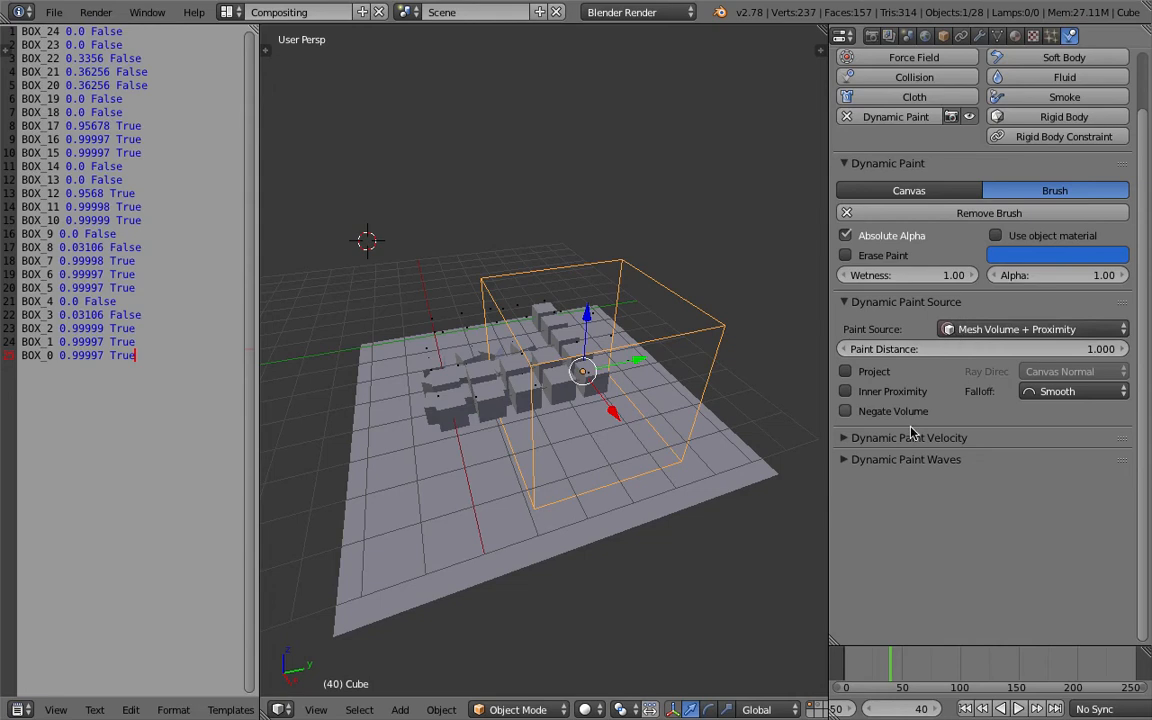
{"action": "right_click", "coordinate": [522, 288]}
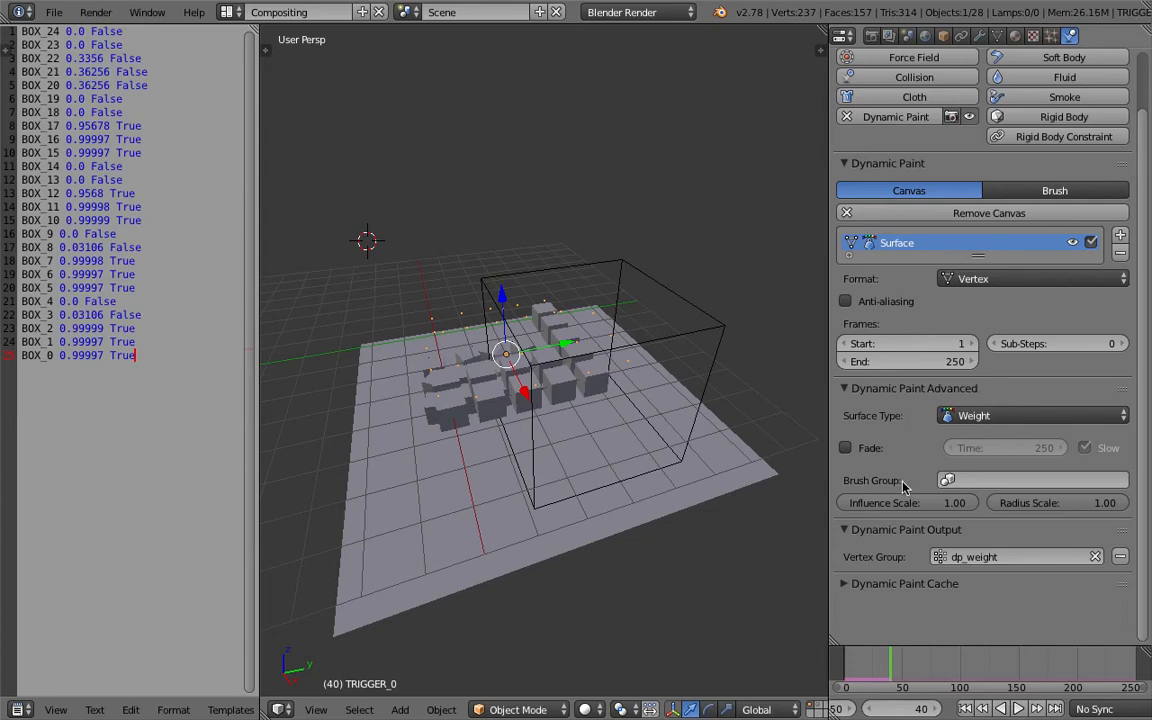
{"action": "left_click", "coordinate": [903, 584]}
{"action": "scroll", "coordinate": [910, 595], "scroll_direction": "down", "scroll_amount": 3}
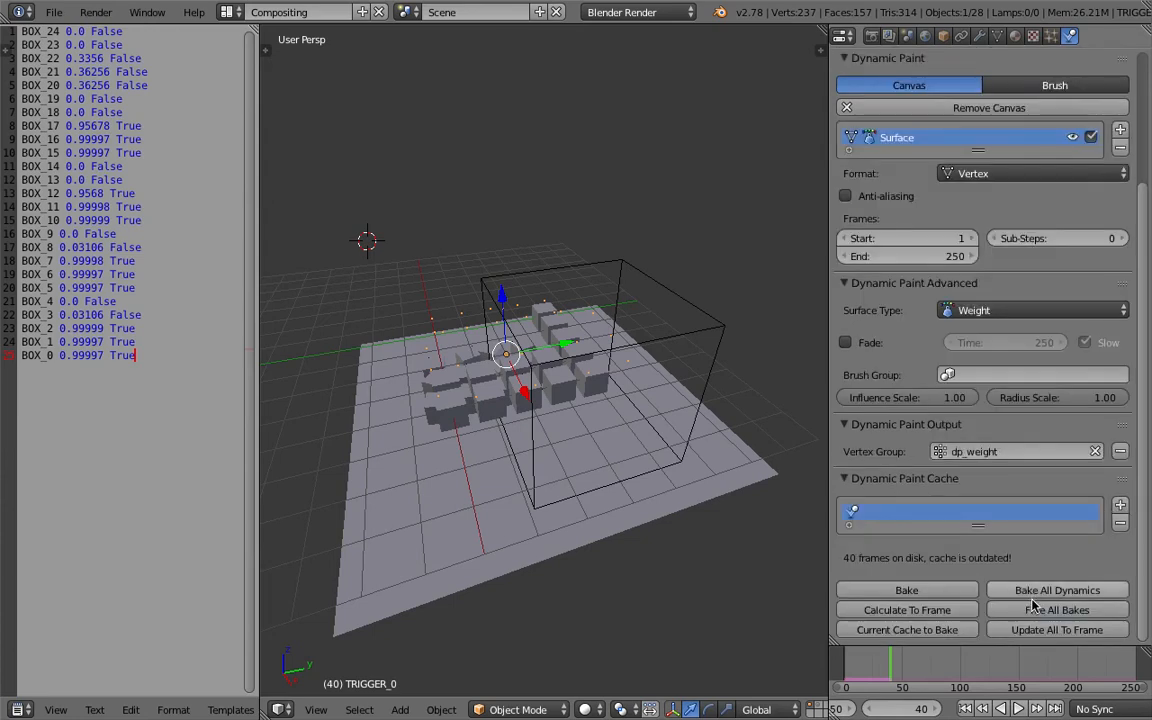
{"action": "scroll", "coordinate": [1145, 560], "scroll_direction": "up", "scroll_amount": 3}
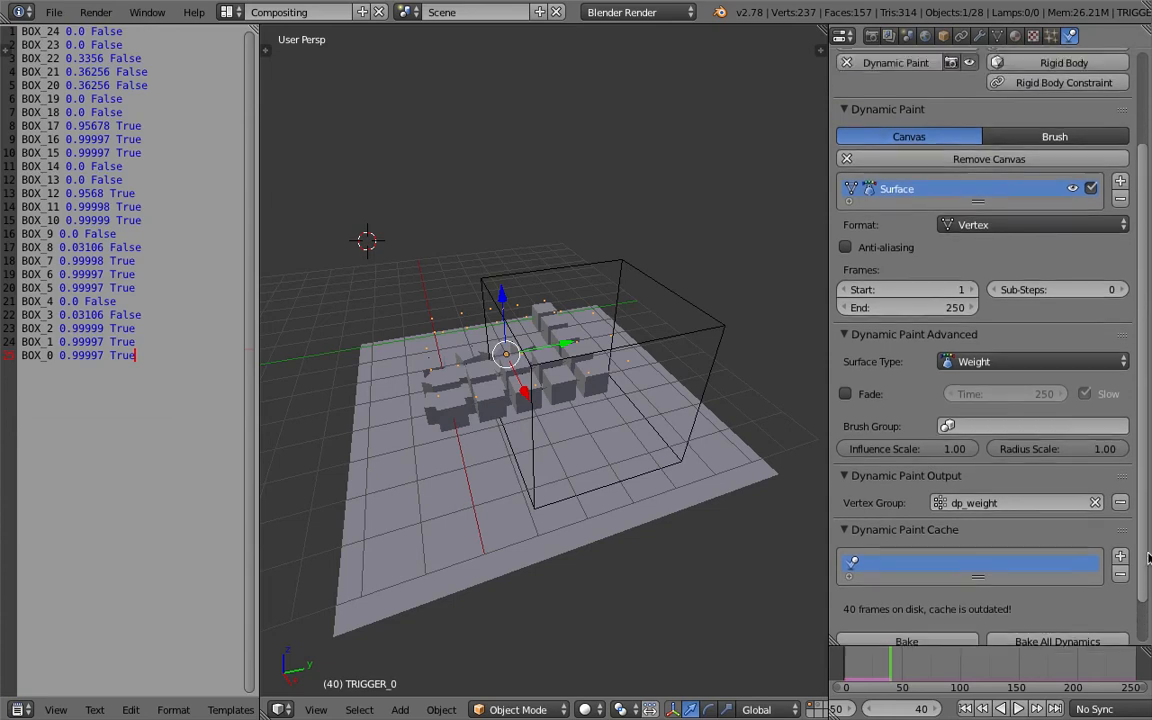
{"action": "scroll", "coordinate": [1140, 500], "scroll_direction": "down", "scroll_amount": 3}
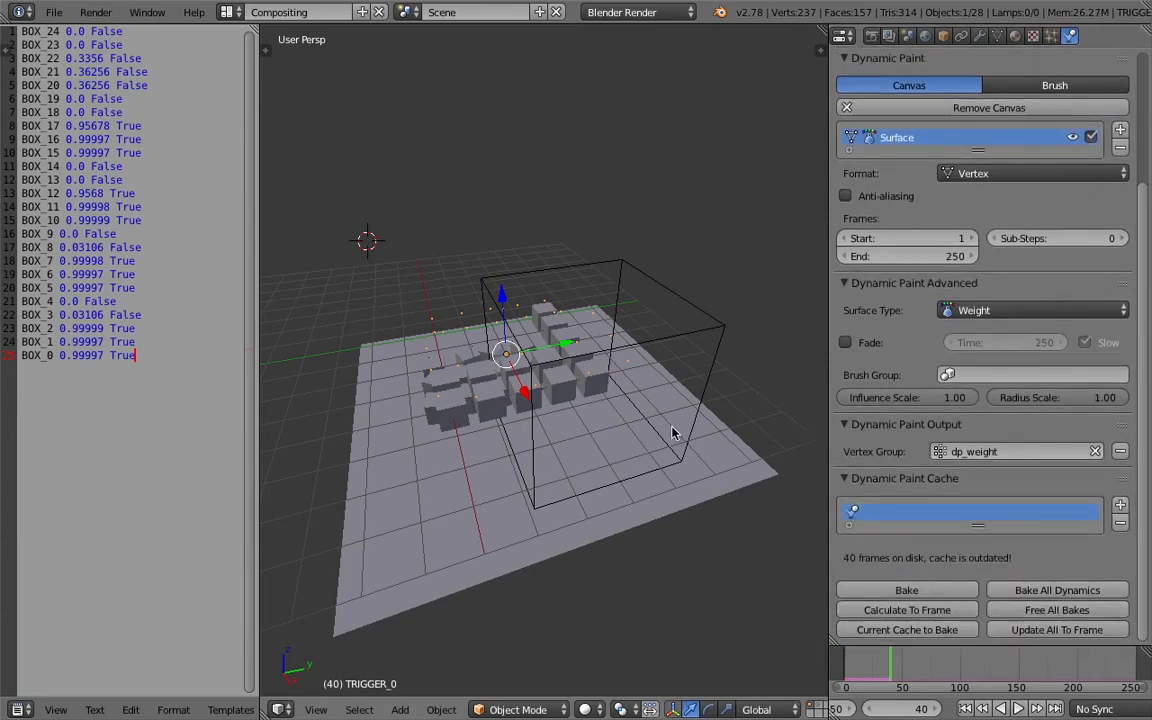
Select the Cube and expand its Dynamic Paint Velocity panel to review the brush settings.
{"action": "right_click", "coordinate": [655, 297]}
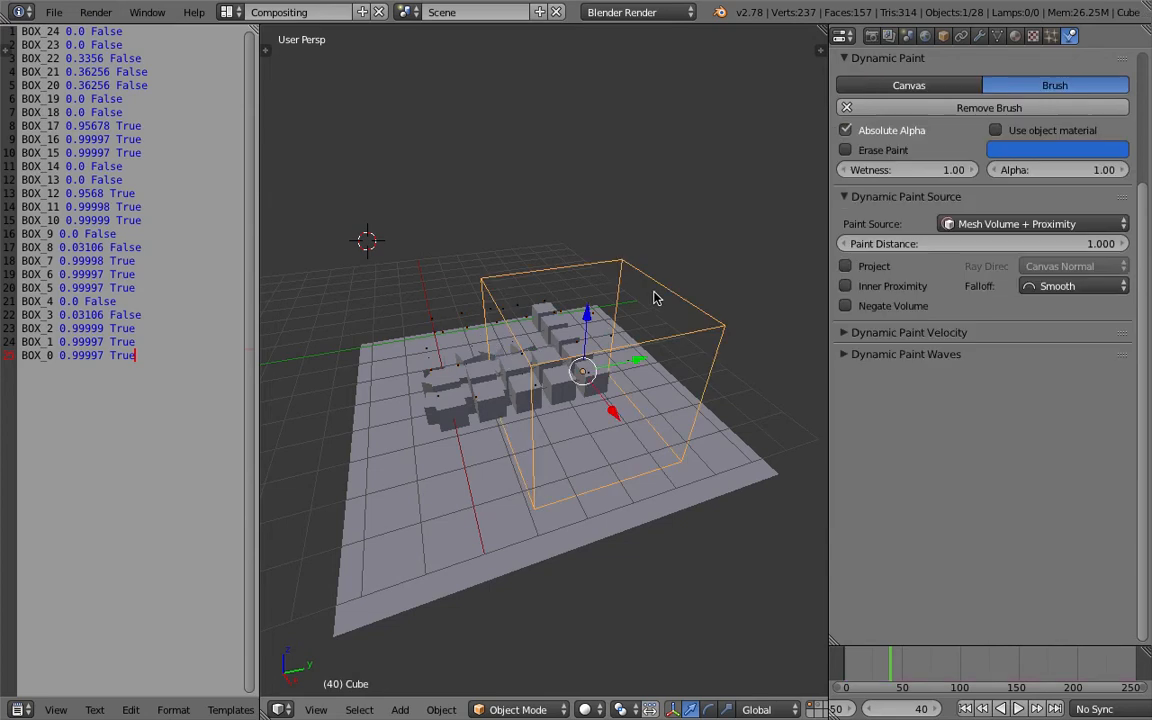
{"action": "left_click", "coordinate": [890, 333]}
{"action": "scroll", "coordinate": [952, 376], "scroll_direction": "up", "scroll_amount": 1}
{"action": "scroll", "coordinate": [952, 376], "scroll_direction": "up", "scroll_amount": 4}
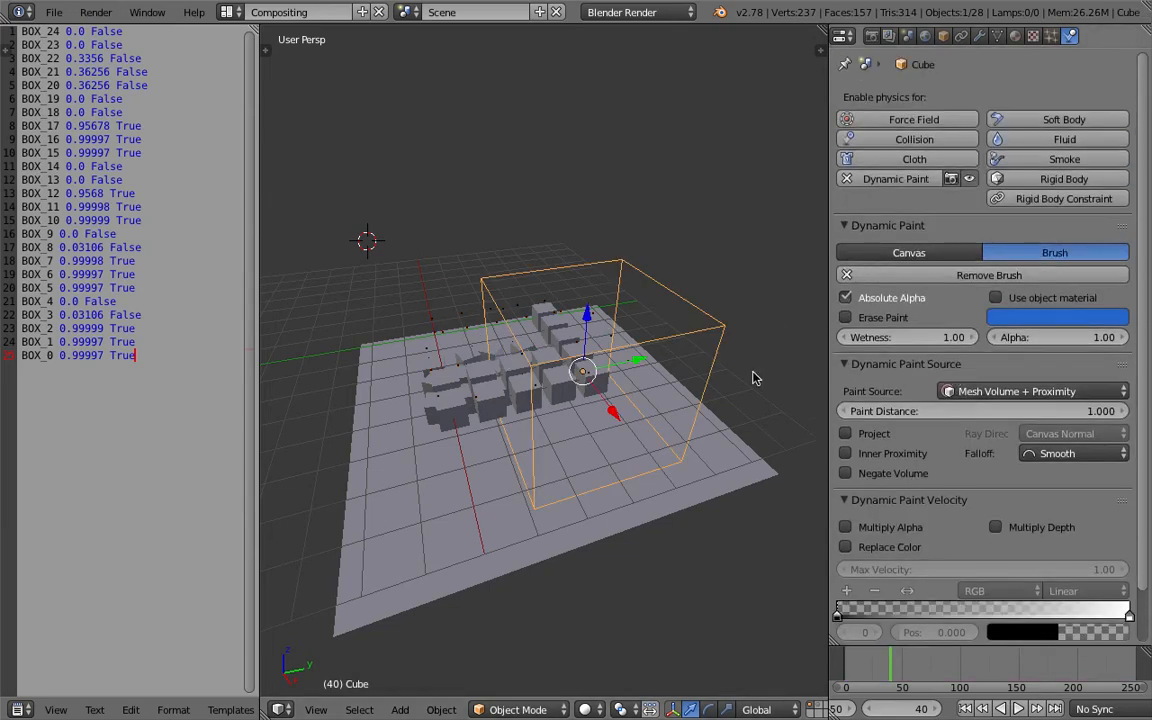
Select TRIGGER_0 and set its Dynamic Paint surface end frame to 1500.
{"action": "right_click", "coordinate": [463, 331]}
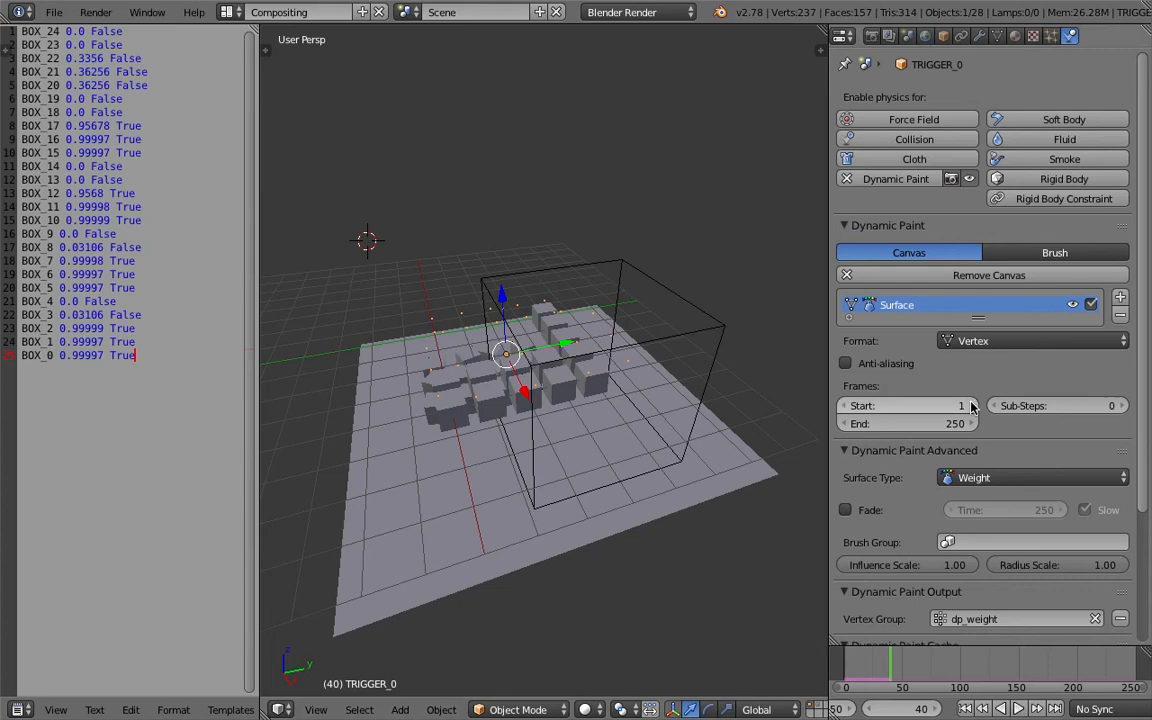
{"action": "left_click", "coordinate": [940, 423]}
{"action": "type", "text": "500"}
{"action": "key", "text": "Return"}
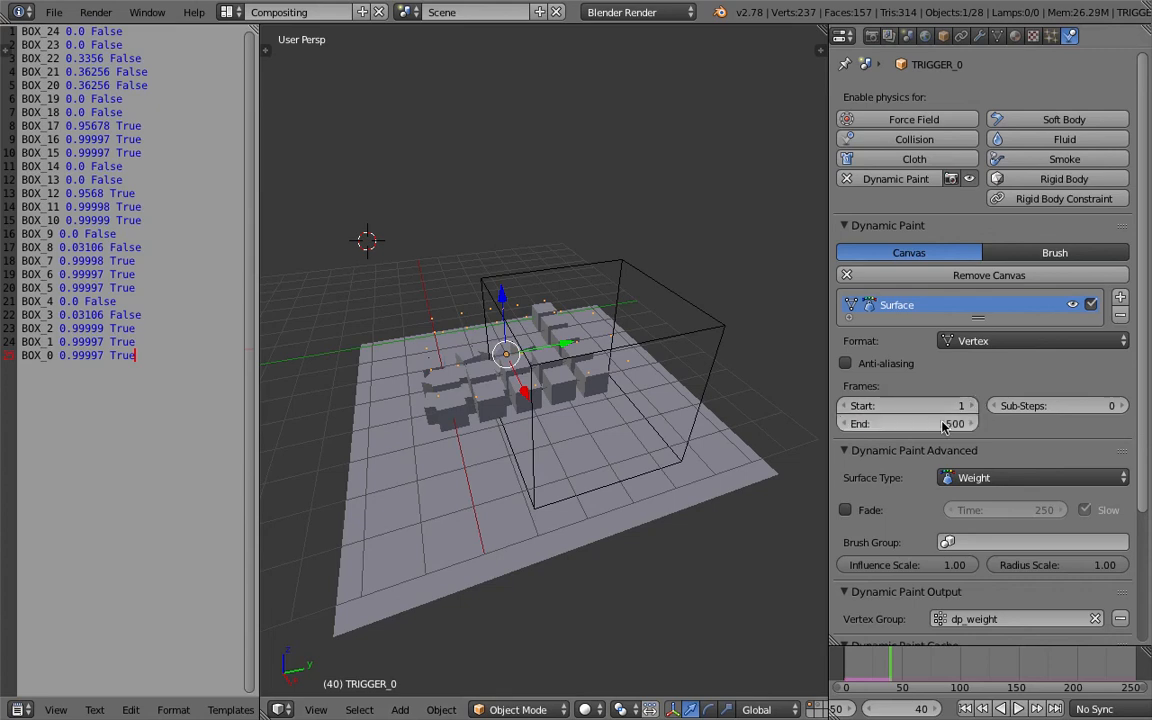
Set the scene's animation end frame to 1500.
{"action": "middle_click_drag", "start_coordinate": [890, 705], "coordinate": [1020, 706]}
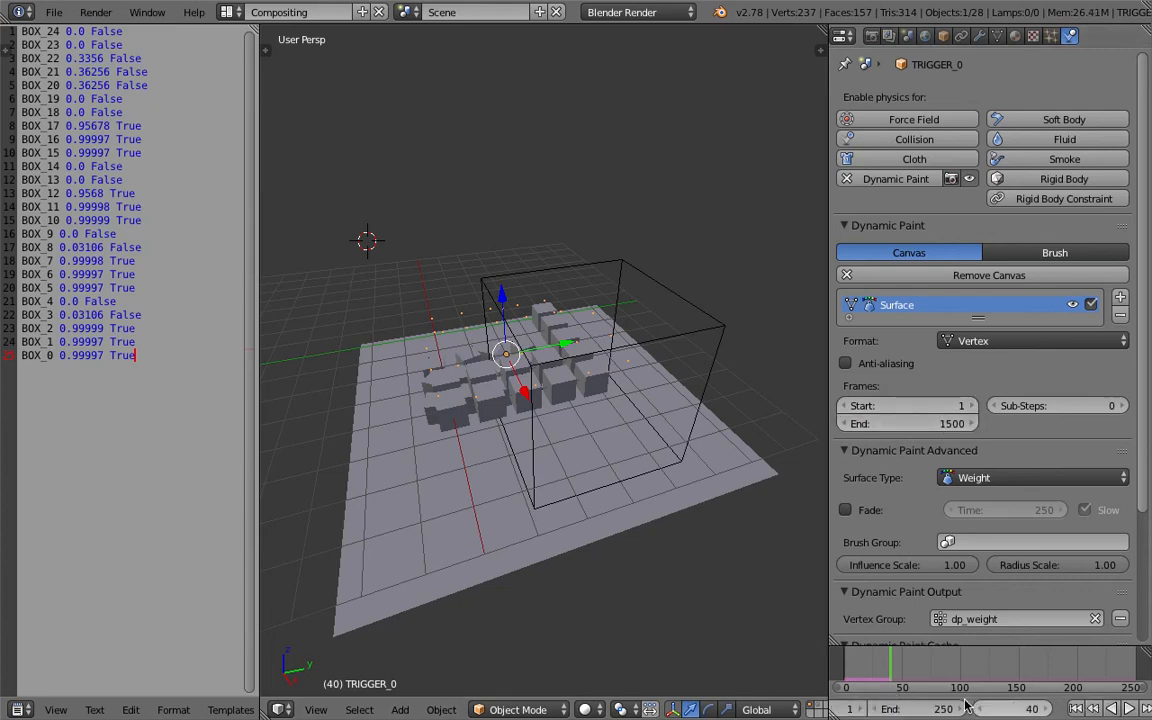
{"action": "type", "text": "1500"}
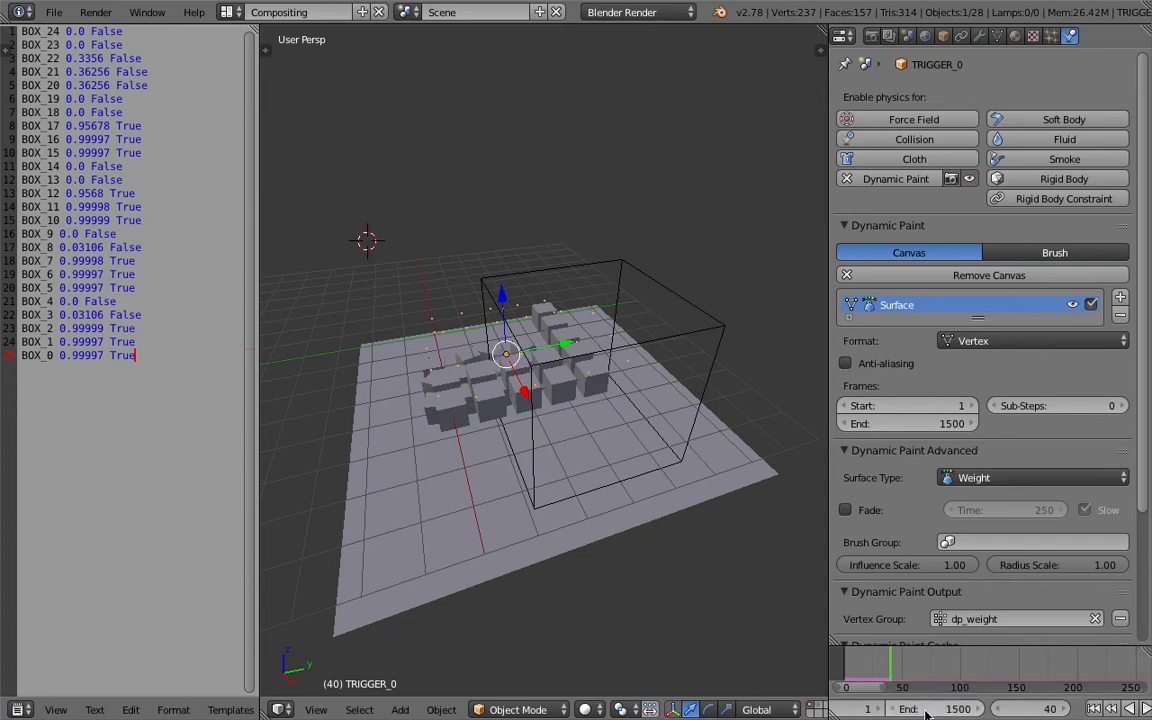
Select the Cube and move it off the box grid.
{"action": "middle_click_drag", "start_coordinate": [707, 422], "coordinate": [691, 379]}
{"action": "right_click", "coordinate": [645, 272]}
{"action": "middle_click_drag", "start_coordinate": [563, 270], "coordinate": [638, 353]}
{"action": "left_click_drag", "start_coordinate": [640, 356], "coordinate": [765, 243]}
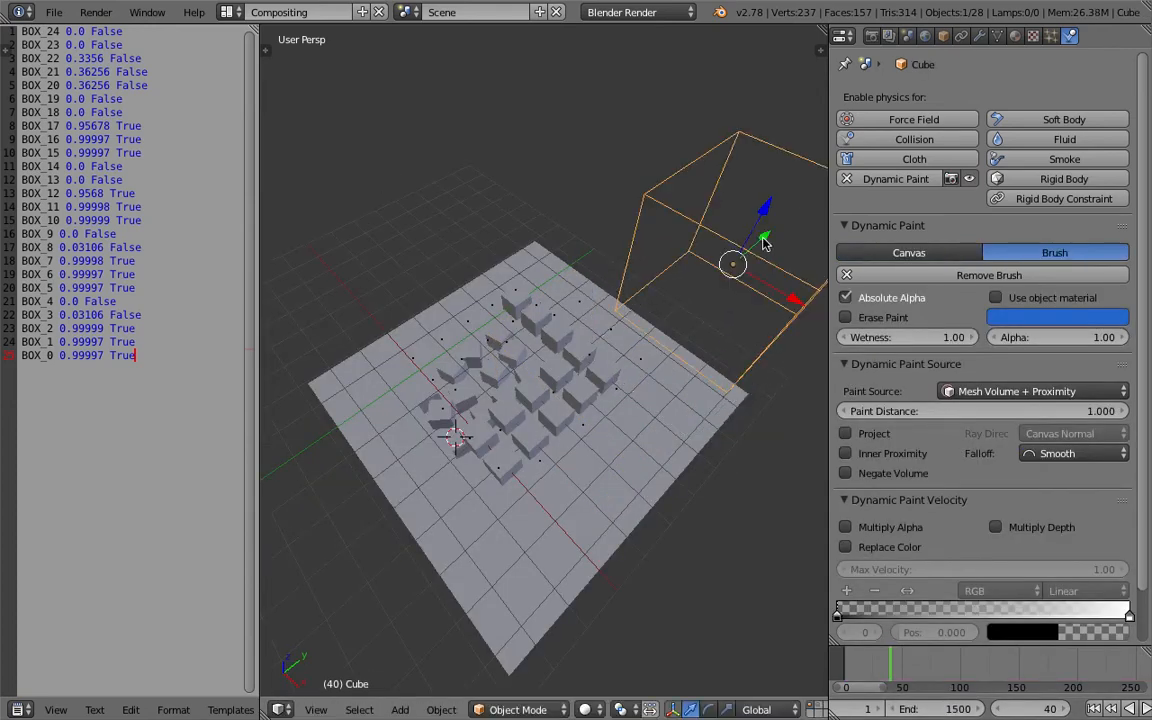
Split the 3D View horizontally and turn the upper area into a Node Editor.
{"action": "left_click", "coordinate": [228, 12]}
{"action": "left_click_drag", "start_coordinate": [823, 31], "coordinate": [852, 360]}
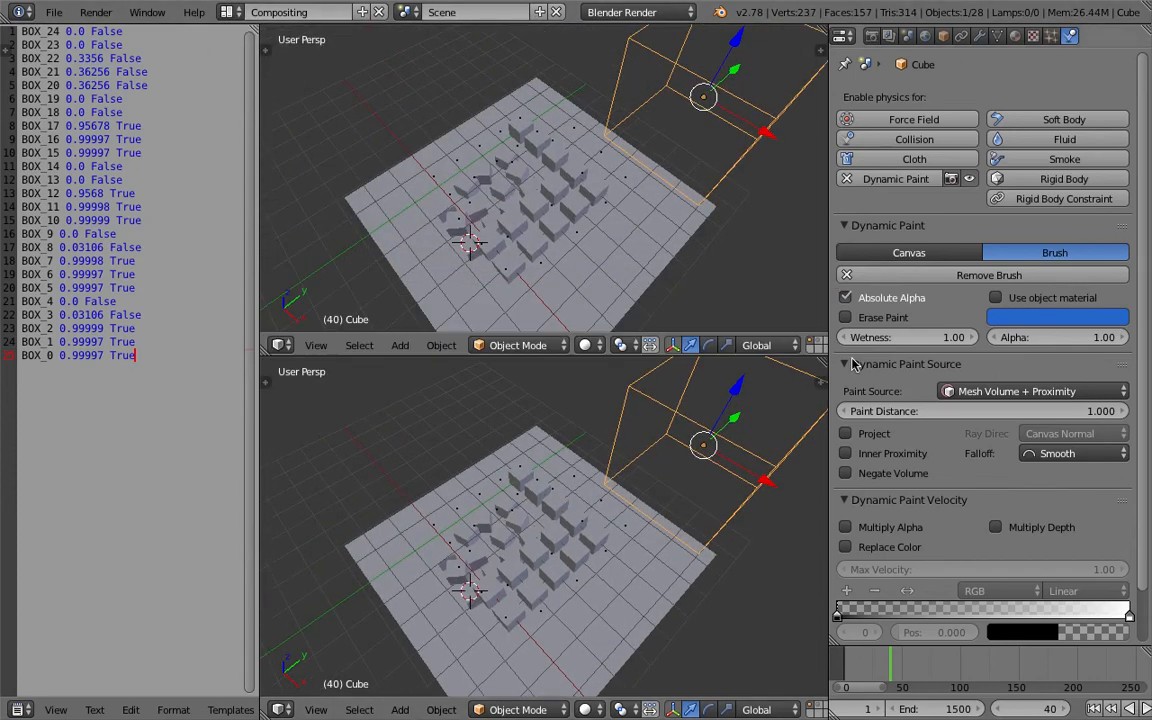
{"action": "left_click", "coordinate": [280, 344]}
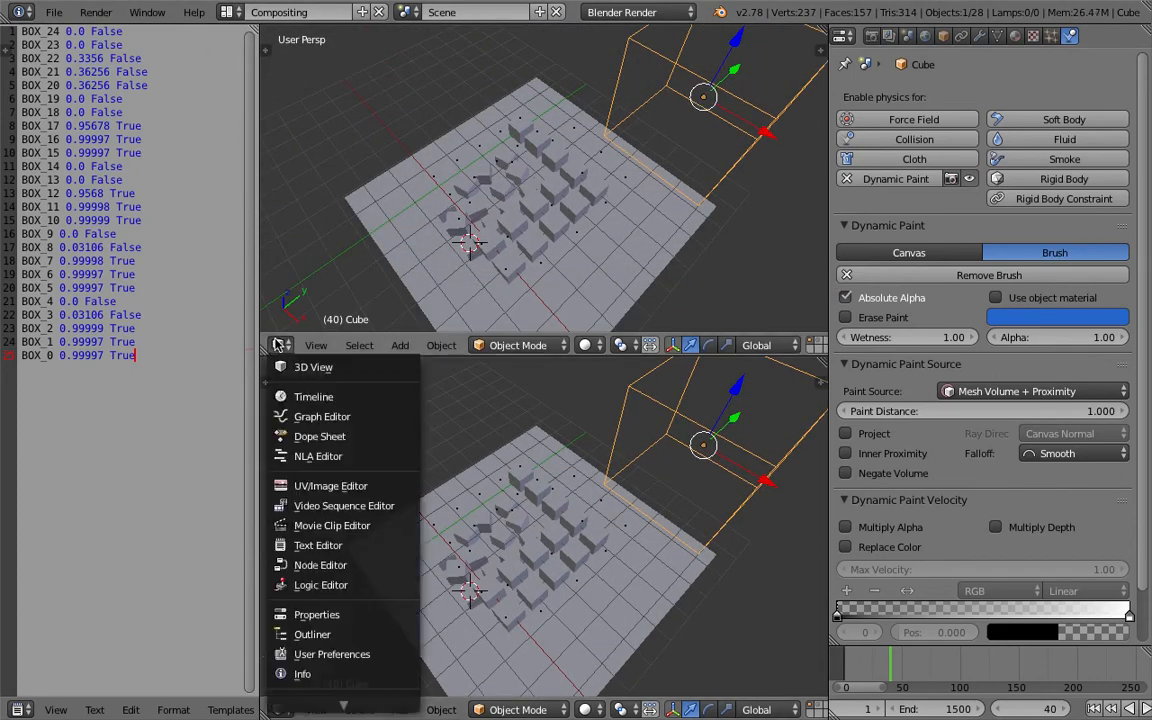
{"action": "left_click", "coordinate": [312, 565]}
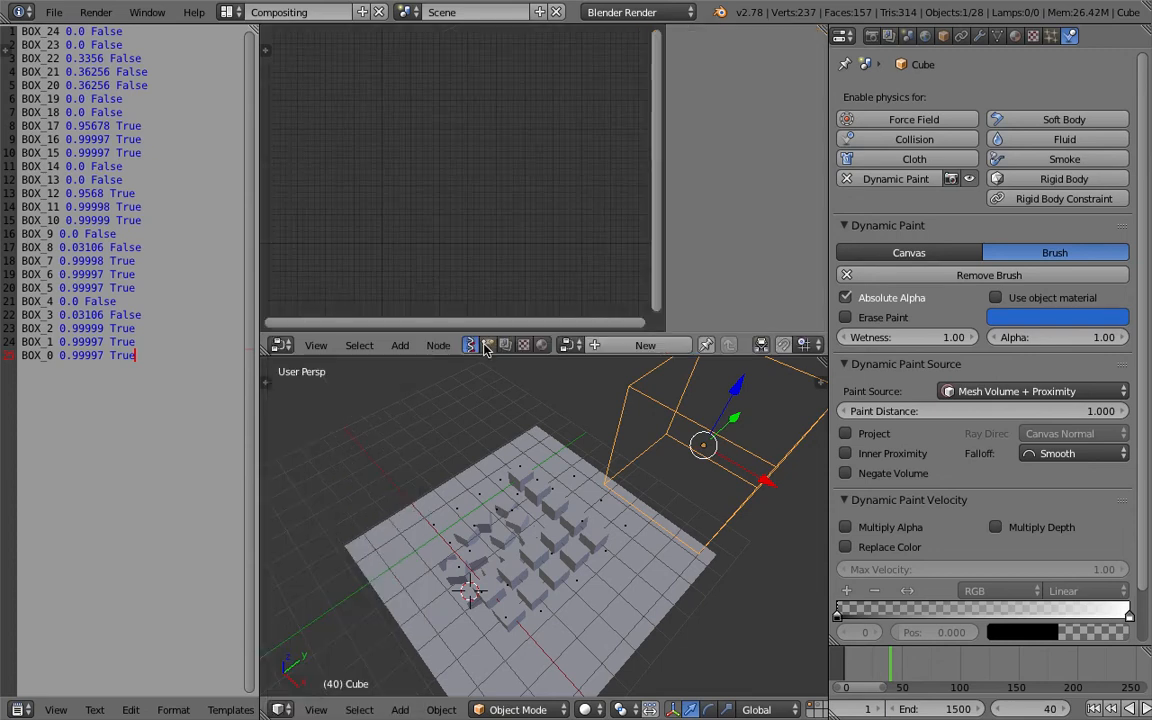
Show the Sverchok NodeTree in the new node editor and frame its nodes.
{"action": "left_click", "coordinate": [565, 345]}
{"action": "left_click", "coordinate": [595, 374]}
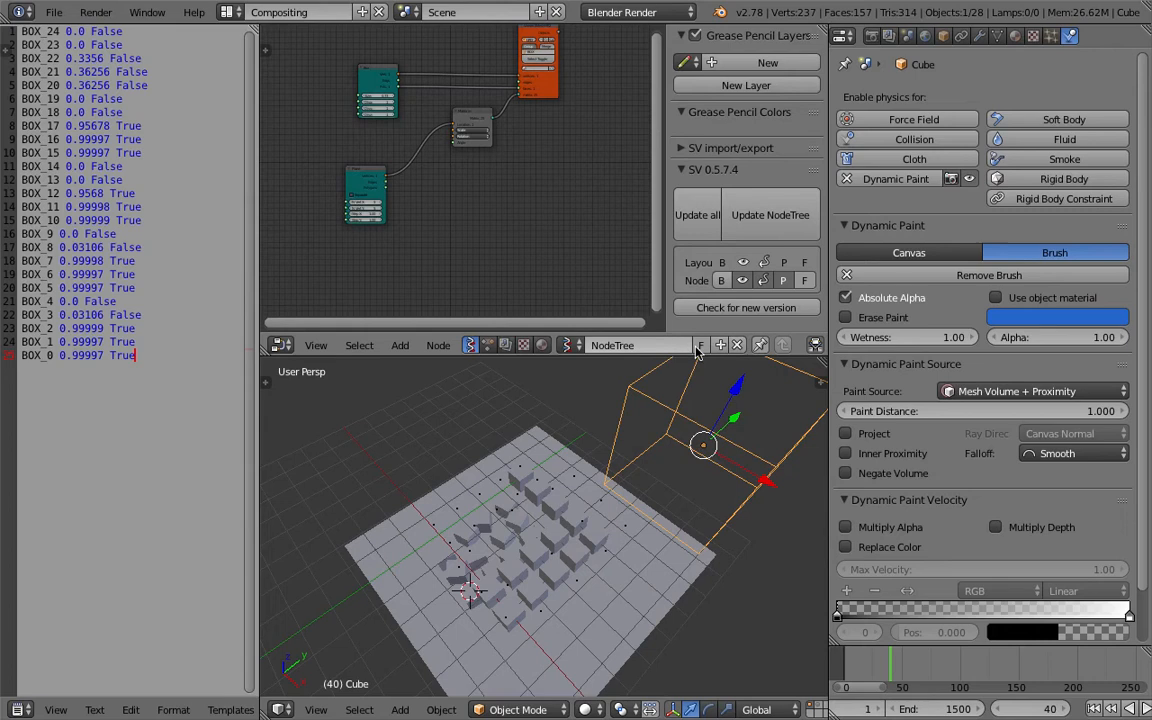
{"action": "key", "text": "Home"}
{"action": "scroll", "coordinate": [537, 252], "scroll_direction": "up", "scroll_amount": 3}
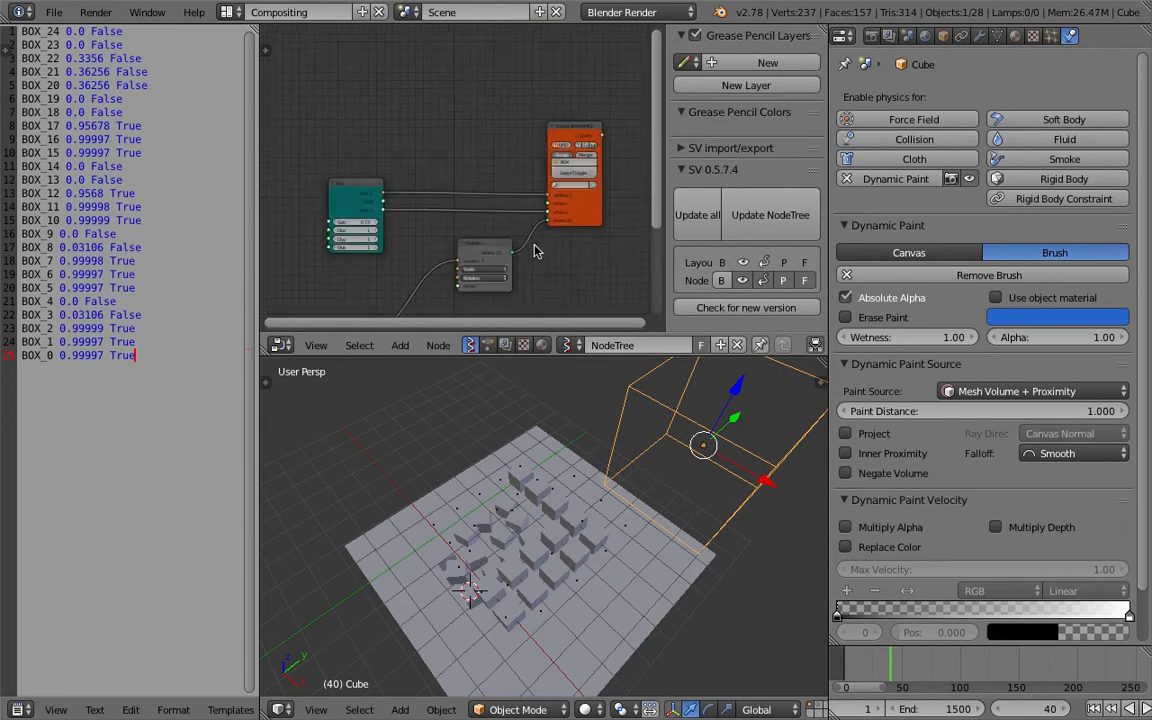
{"action": "middle_click_drag", "start_coordinate": [535, 182], "coordinate": [508, 315]}
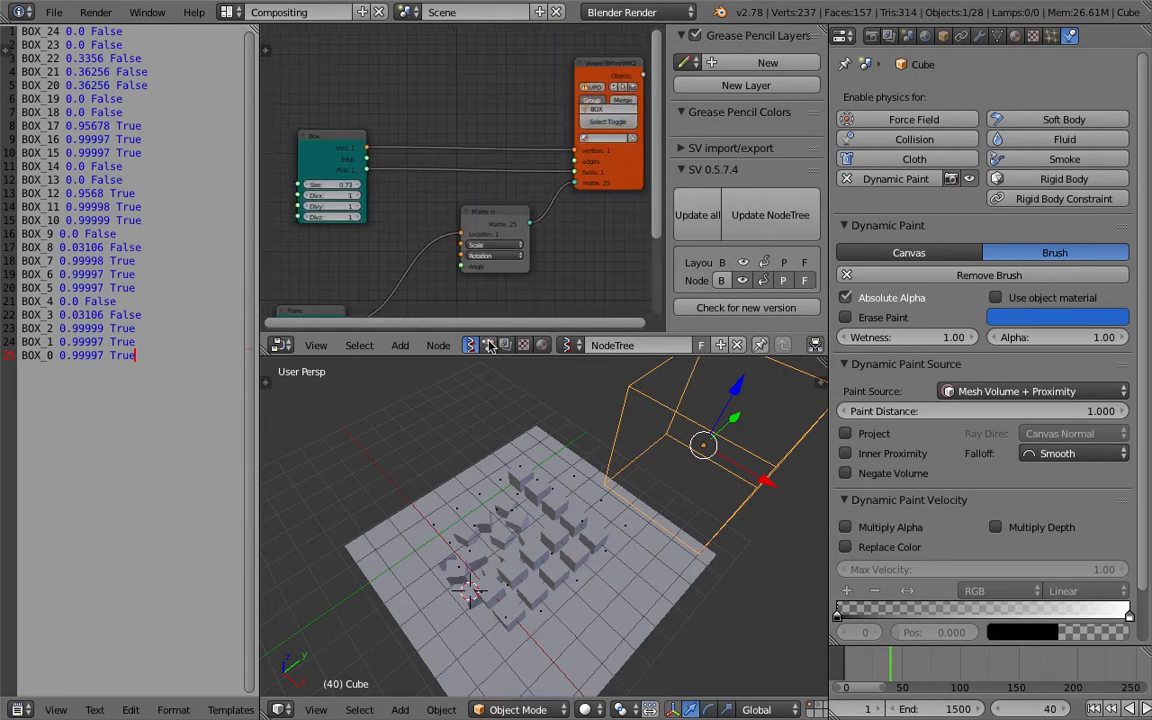
Switch between the Sverchok NodeTree and the Animation Nodes NodeTree.001 to review both node setups.
{"action": "left_click", "coordinate": [488, 345]}
{"action": "middle_click_drag", "start_coordinate": [494, 217], "coordinate": [521, 117]}
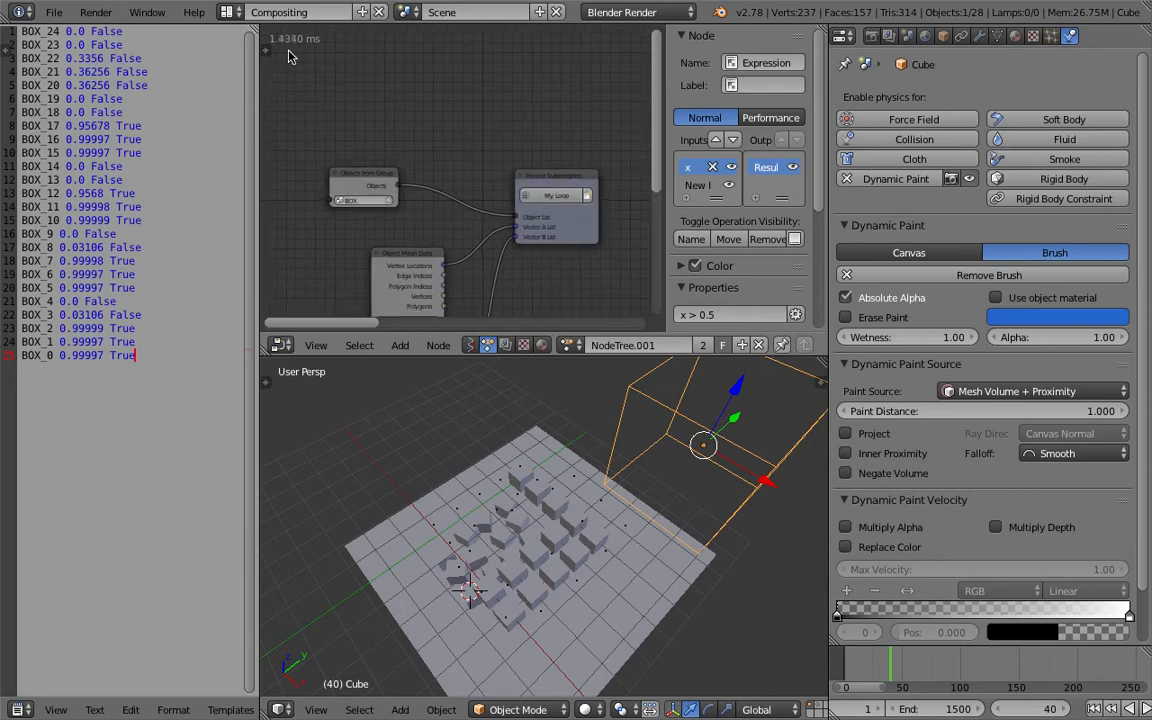
{"action": "middle_click_drag", "start_coordinate": [447, 209], "coordinate": [454, 169]}
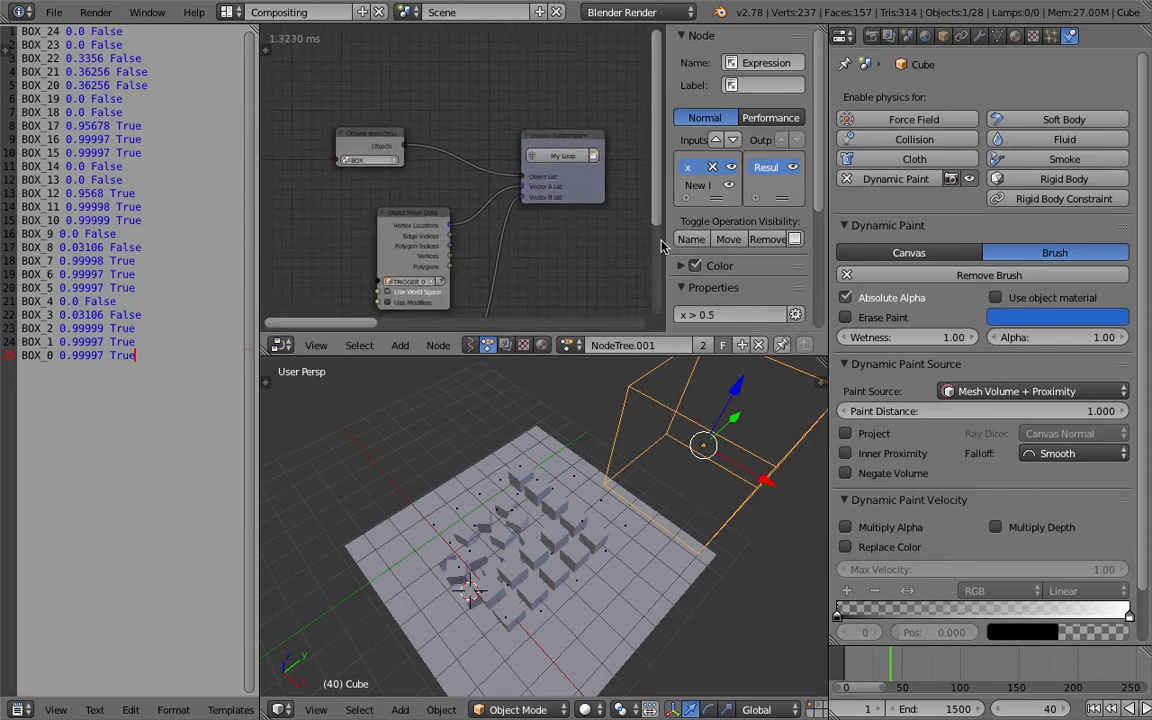
{"action": "left_click_drag", "start_coordinate": [667, 239], "coordinate": [830, 242]}
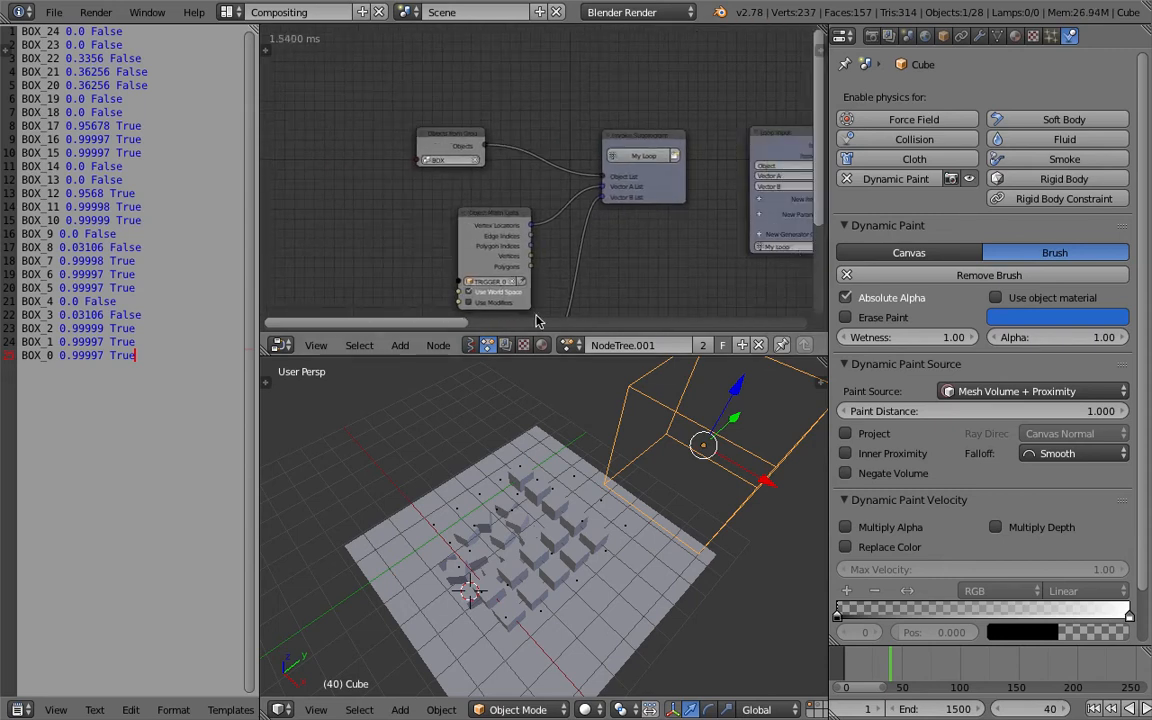
{"action": "left_click", "coordinate": [472, 345]}
{"action": "left_click", "coordinate": [568, 345]}
{"action": "left_click", "coordinate": [590, 375]}
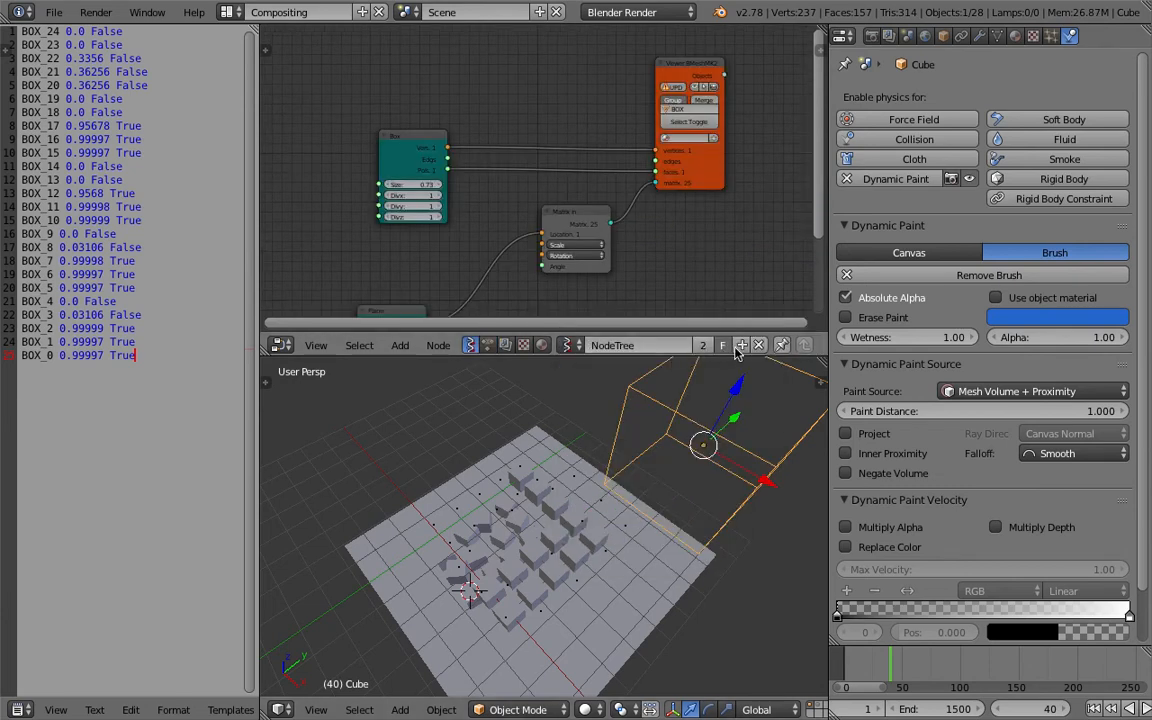
{"action": "left_click", "coordinate": [487, 345]}
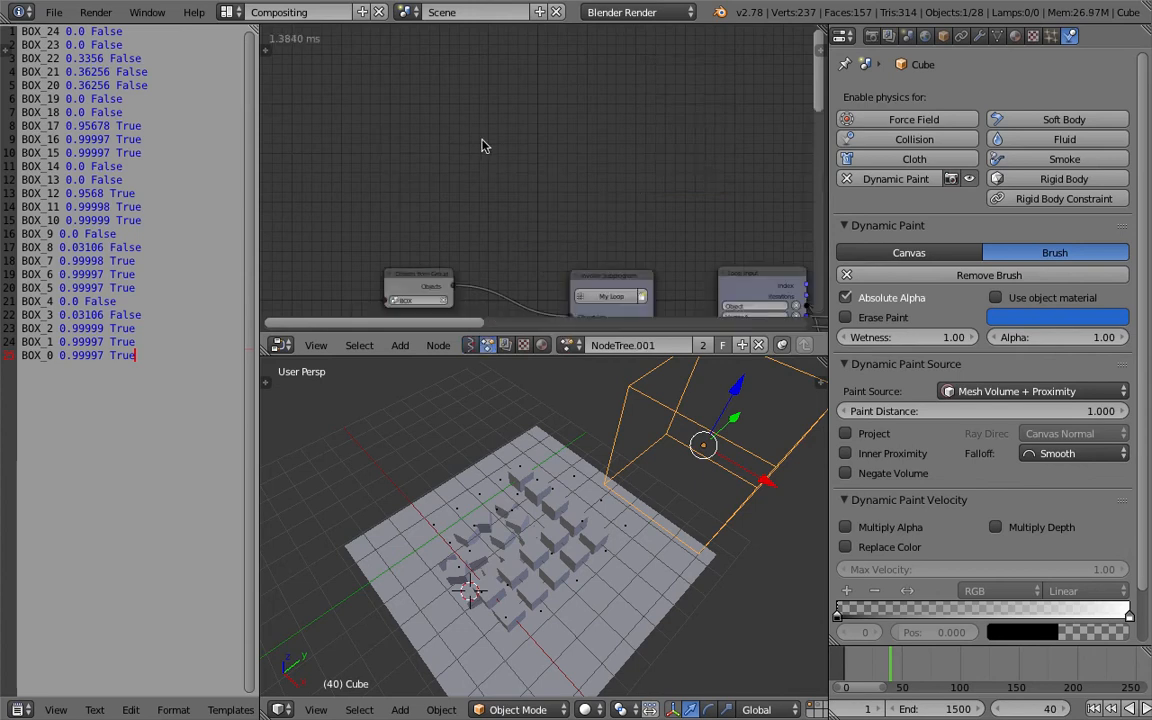
Save the file and add a Sort List node to the Animation Nodes tree by searching for sort.
{"action": "key", "text": "ctrl+s"}
{"action": "left_click", "coordinate": [515, 193]}
{"action": "middle_click_drag", "start_coordinate": [478, 203], "coordinate": [495, 149]}
{"action": "left_click_drag", "start_coordinate": [484, 148], "coordinate": [395, 141]}
{"action": "scroll", "coordinate": [440, 115], "scroll_direction": "up", "scroll_amount": 2}
{"action": "key", "text": "shift+a"}
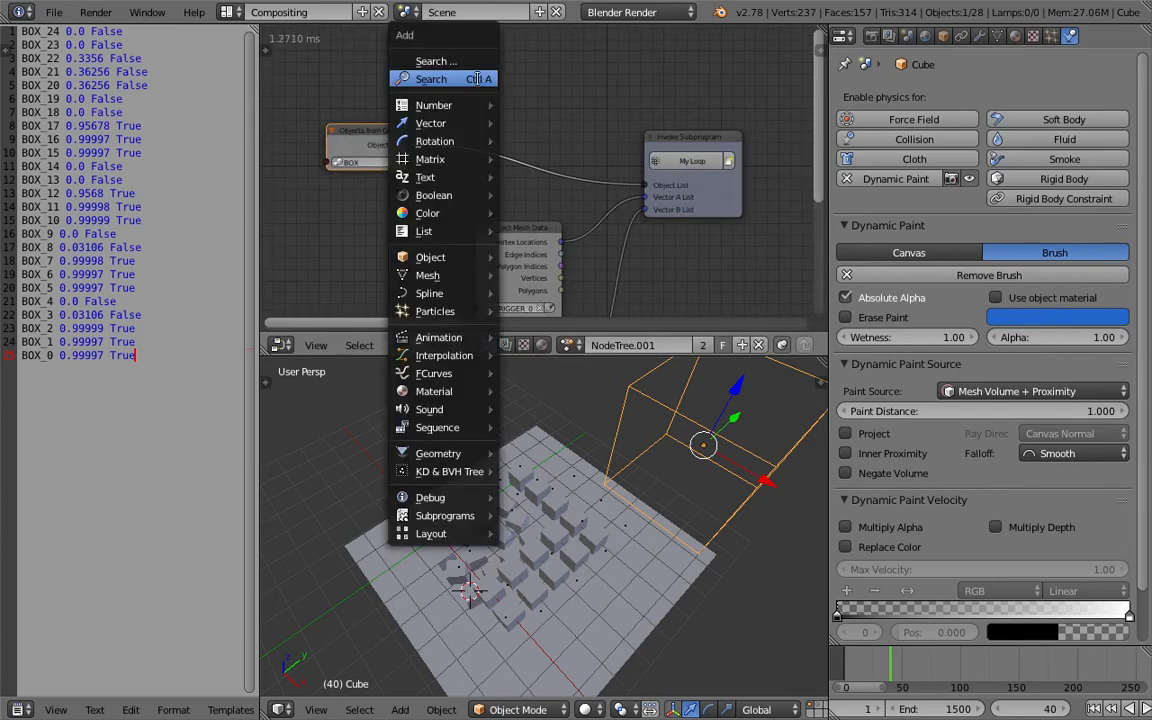
{"action": "left_click", "coordinate": [476, 79]}
{"action": "type", "text": "sort"}
{"action": "key", "text": "Return"}
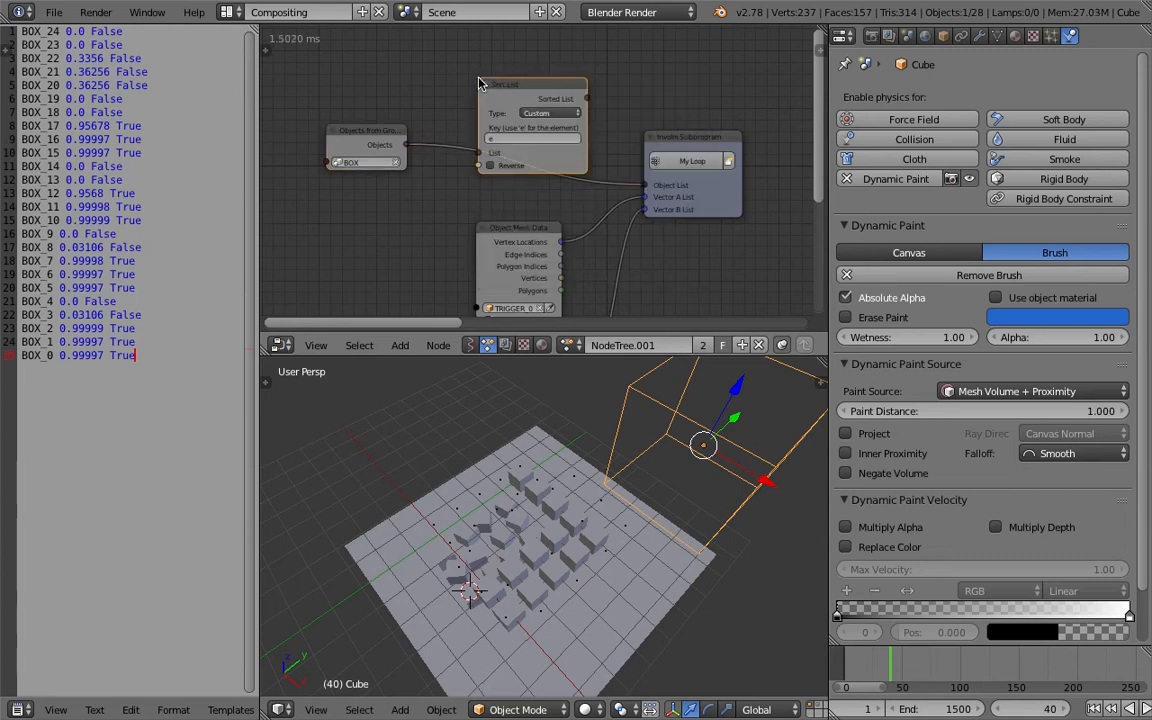
Drop the Sort List node onto the link between the BOX group objects and the loop, and set its type to Name.
{"action": "left_click", "coordinate": [479, 80]}
{"action": "left_click", "coordinate": [538, 113]}
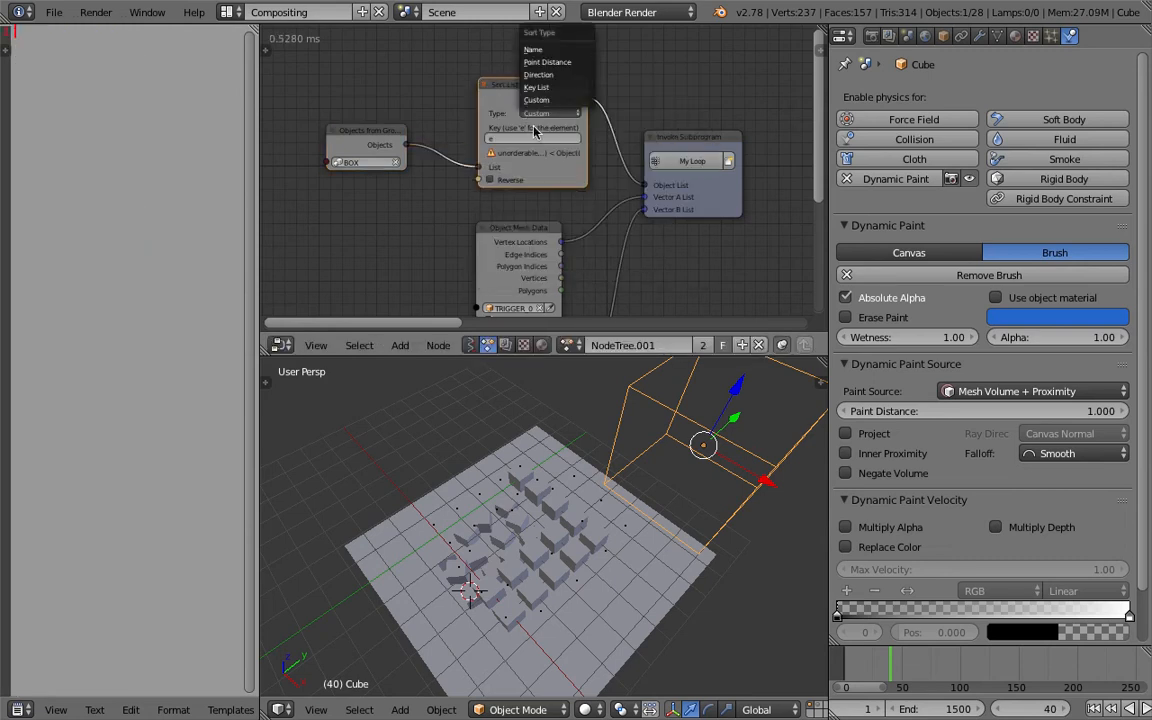
{"action": "left_click", "coordinate": [533, 49]}
{"action": "middle_click_drag", "start_coordinate": [629, 459], "coordinate": [670, 514]}
{"action": "key", "text": "ctrl+s"}
{"action": "left_click", "coordinate": [668, 508]}
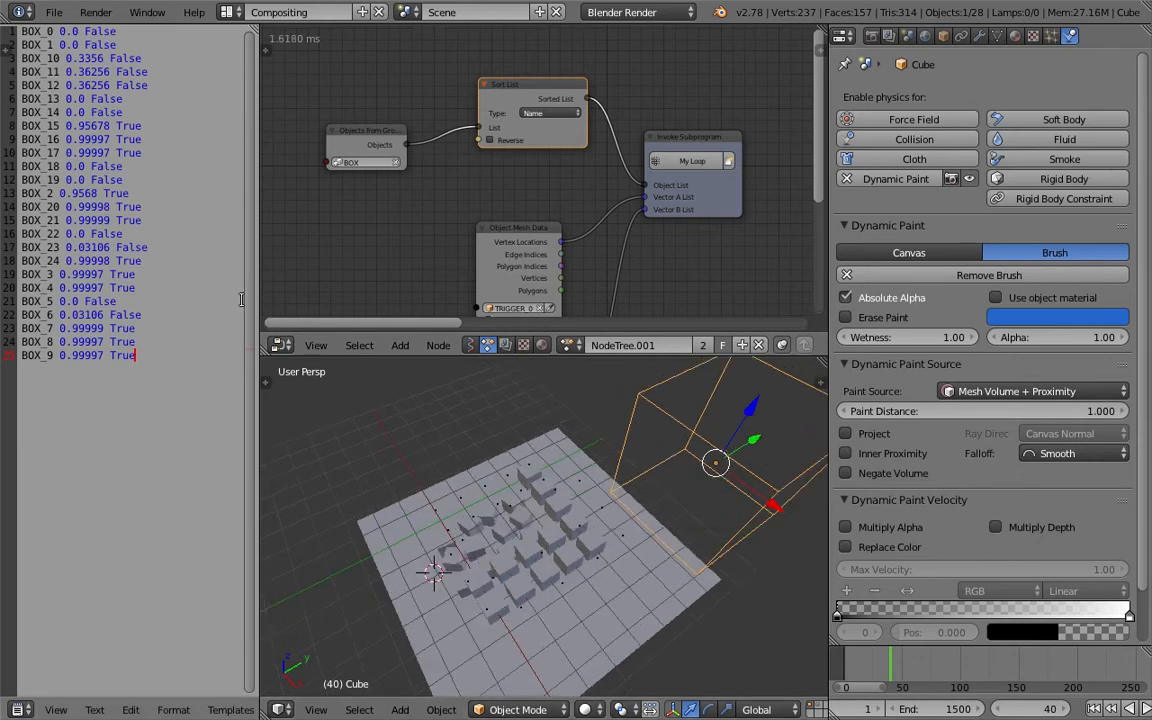
{"action": "left_click_drag", "start_coordinate": [250, 268], "coordinate": [235, 265]}
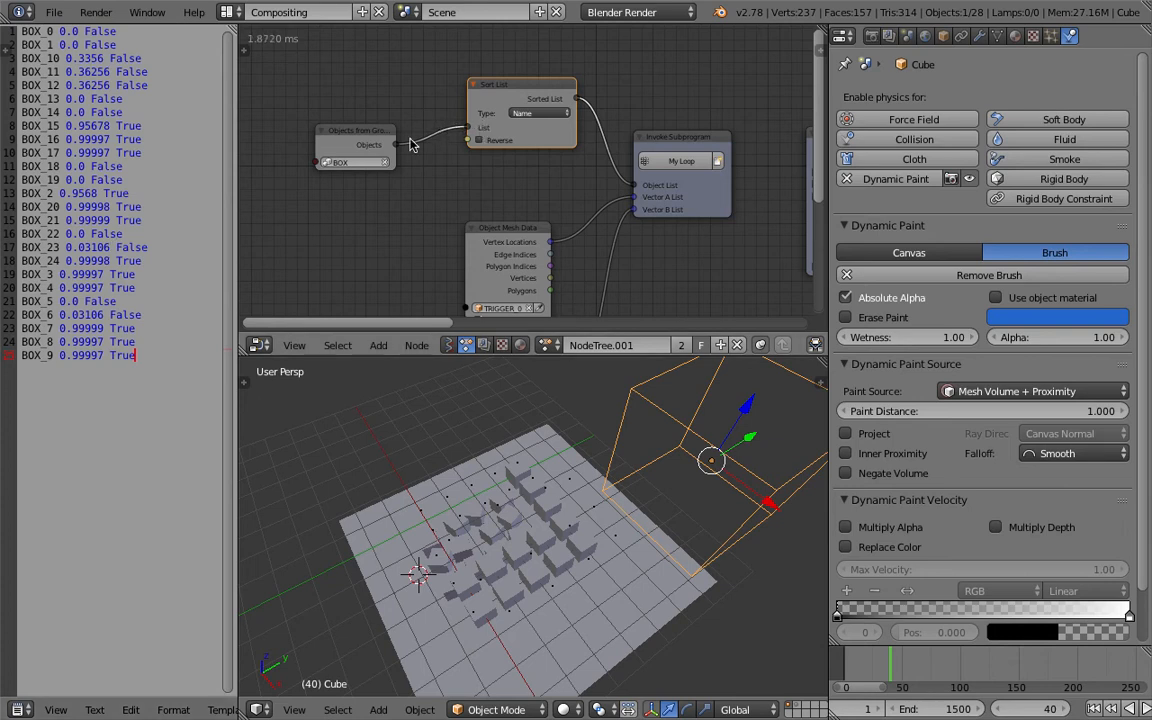
Connect the group objects directly to the loop's Object List and delete the Sort List node.
{"action": "left_click_drag", "start_coordinate": [396, 146], "coordinate": [634, 185]}
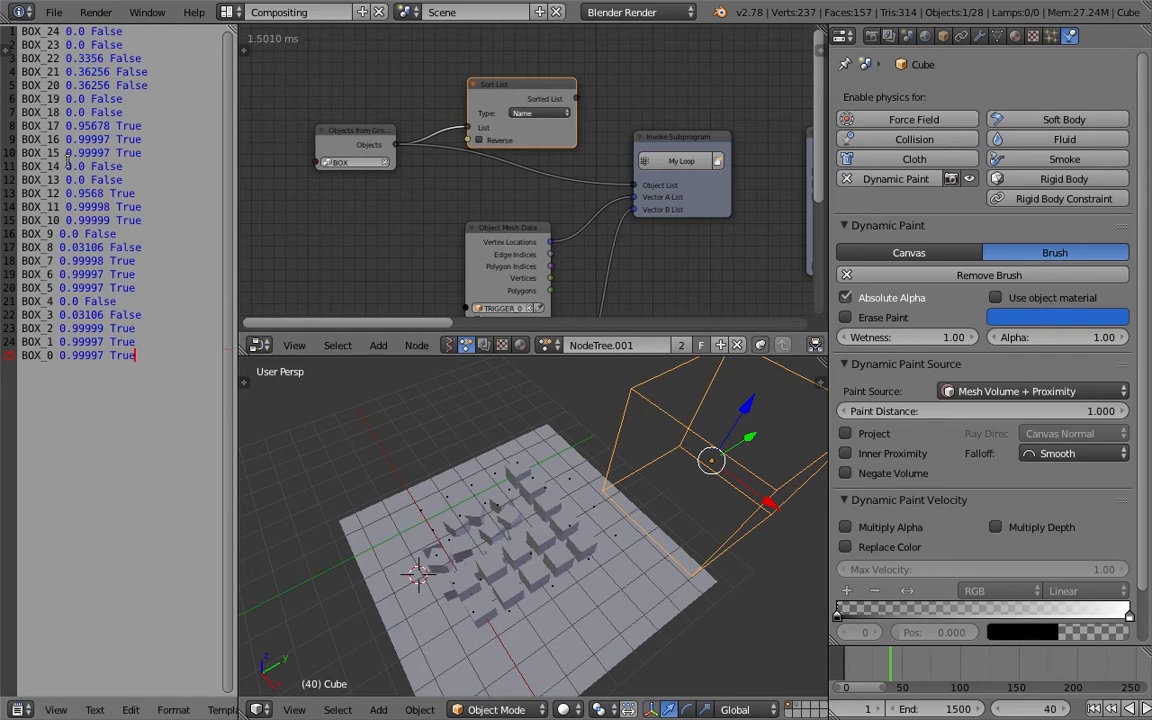
{"action": "left_click_drag", "start_coordinate": [551, 70], "coordinate": [553, 64]}
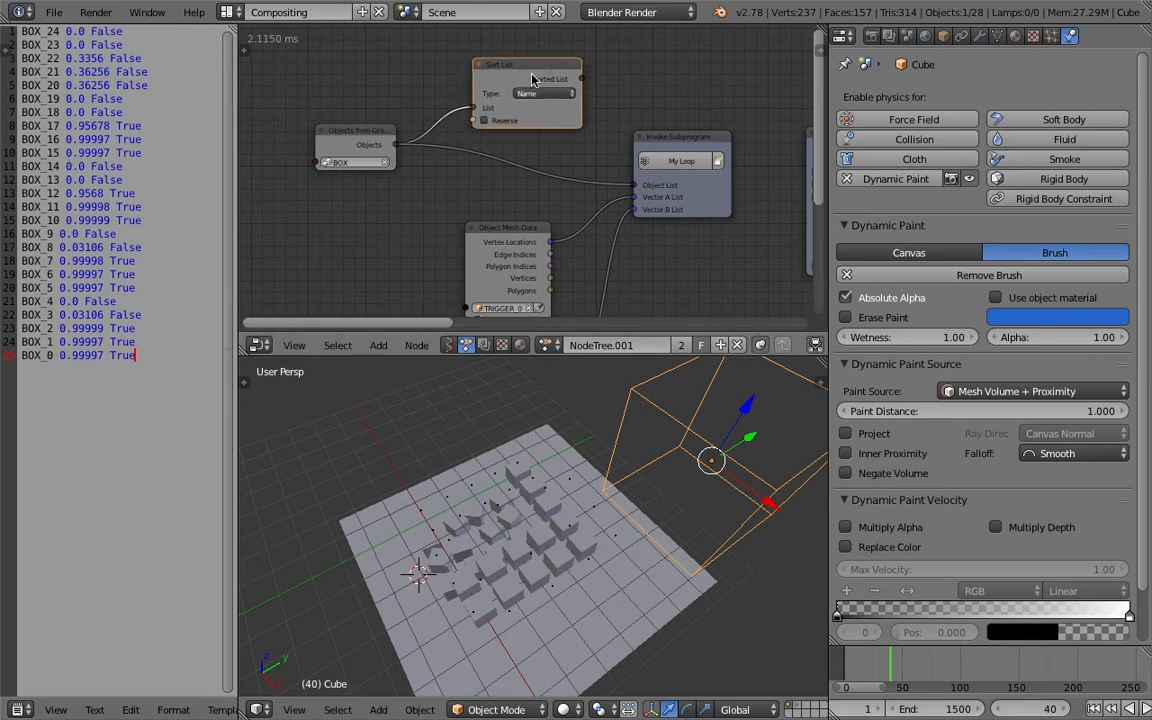
{"action": "key", "text": "x"}
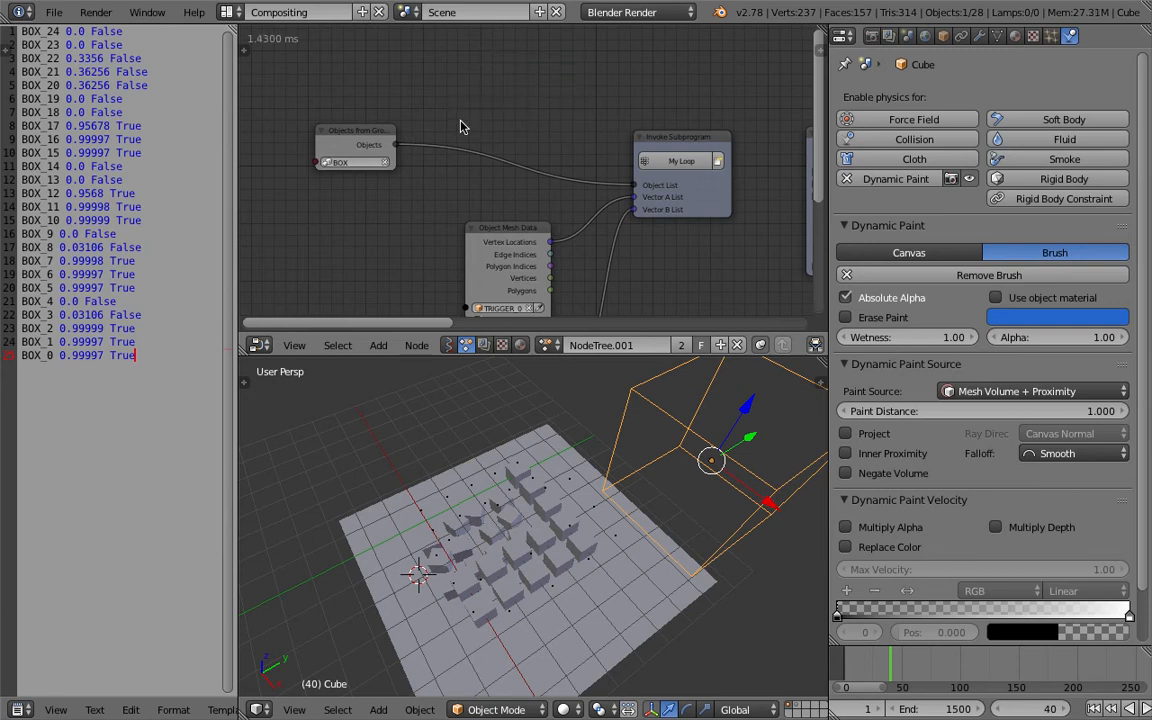
Insert a Reverse List node between the group objects and the loop's Object List, then save.
{"action": "key", "text": "shift+a"}
{"action": "left_click", "coordinate": [468, 93]}
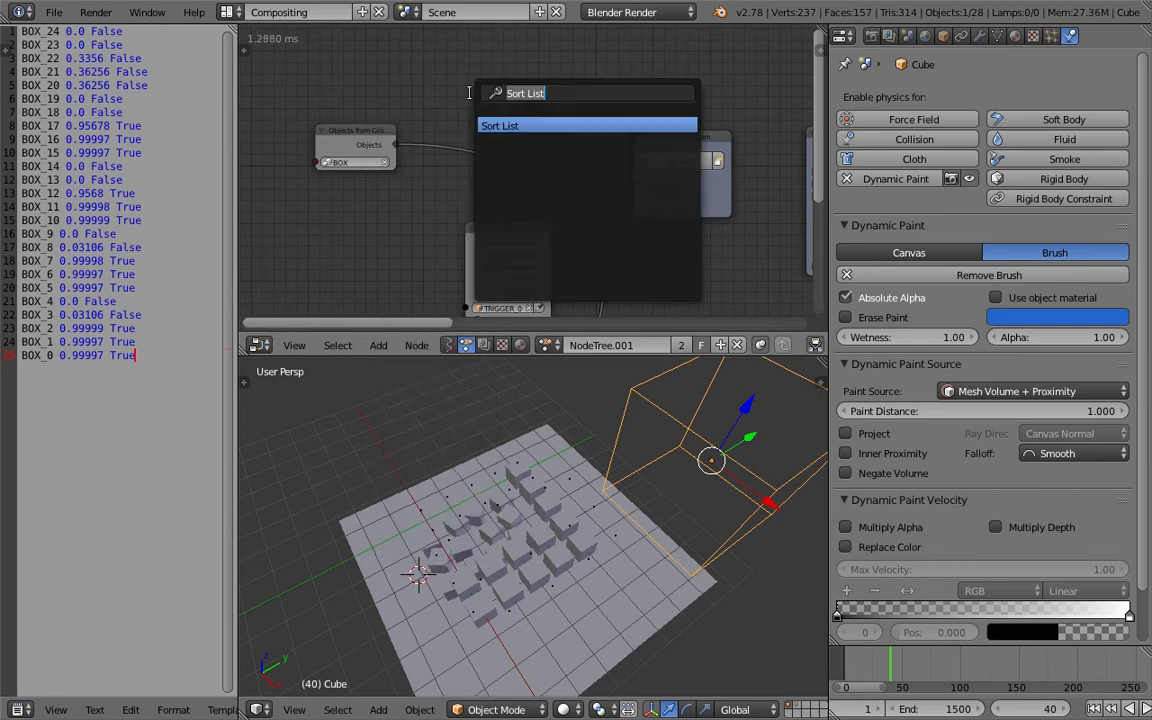
{"action": "type", "text": "reverse"}
{"action": "key", "text": "Return"}
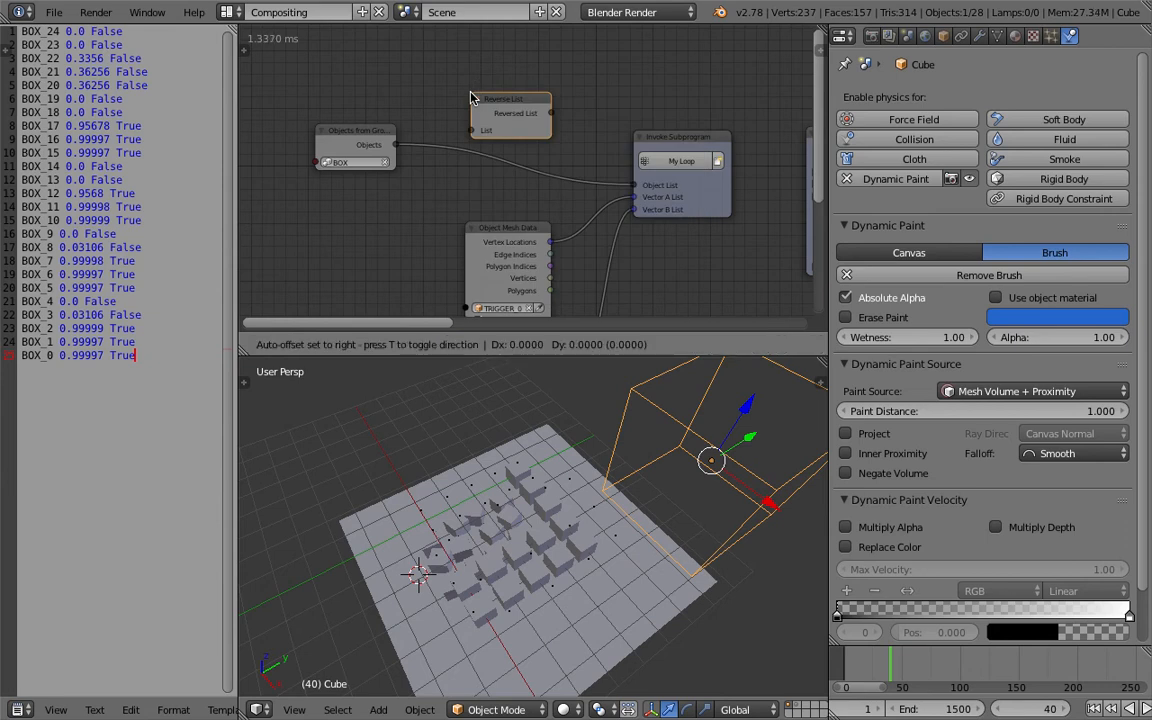
{"action": "left_click", "coordinate": [455, 123]}
{"action": "key", "text": "ctrl+s"}
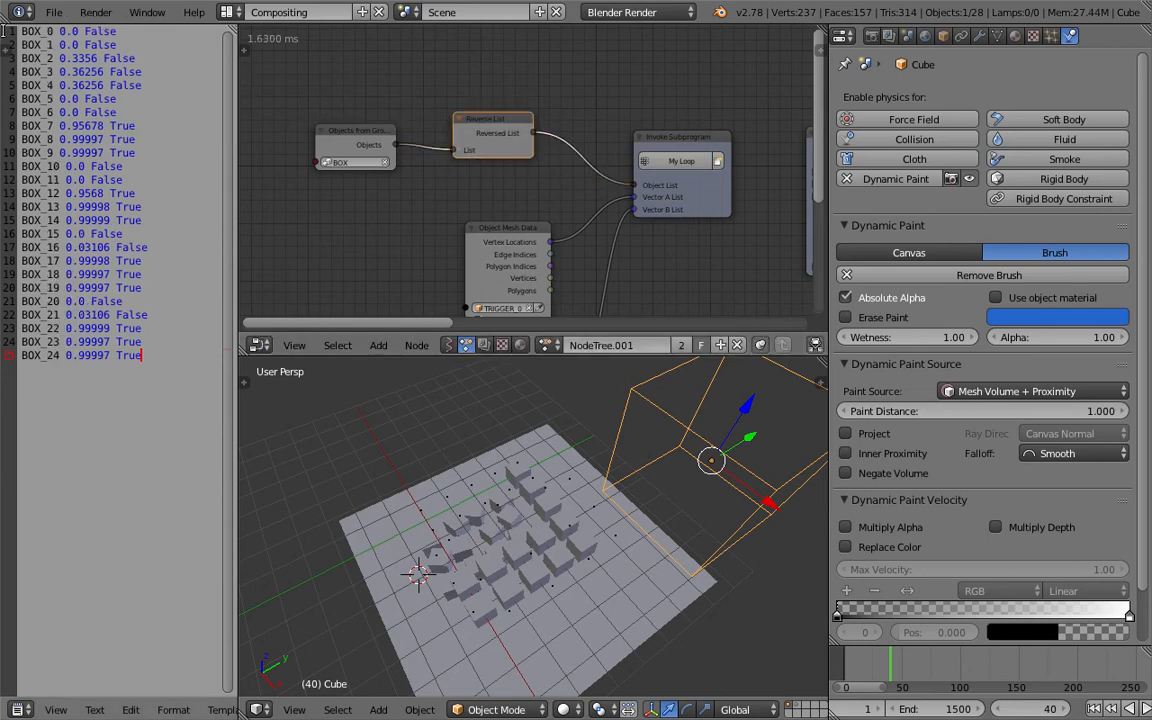
Play the animation and move the Cube across the box grid to test the trigger.
{"action": "middle_click_drag", "start_coordinate": [613, 565], "coordinate": [601, 557]}
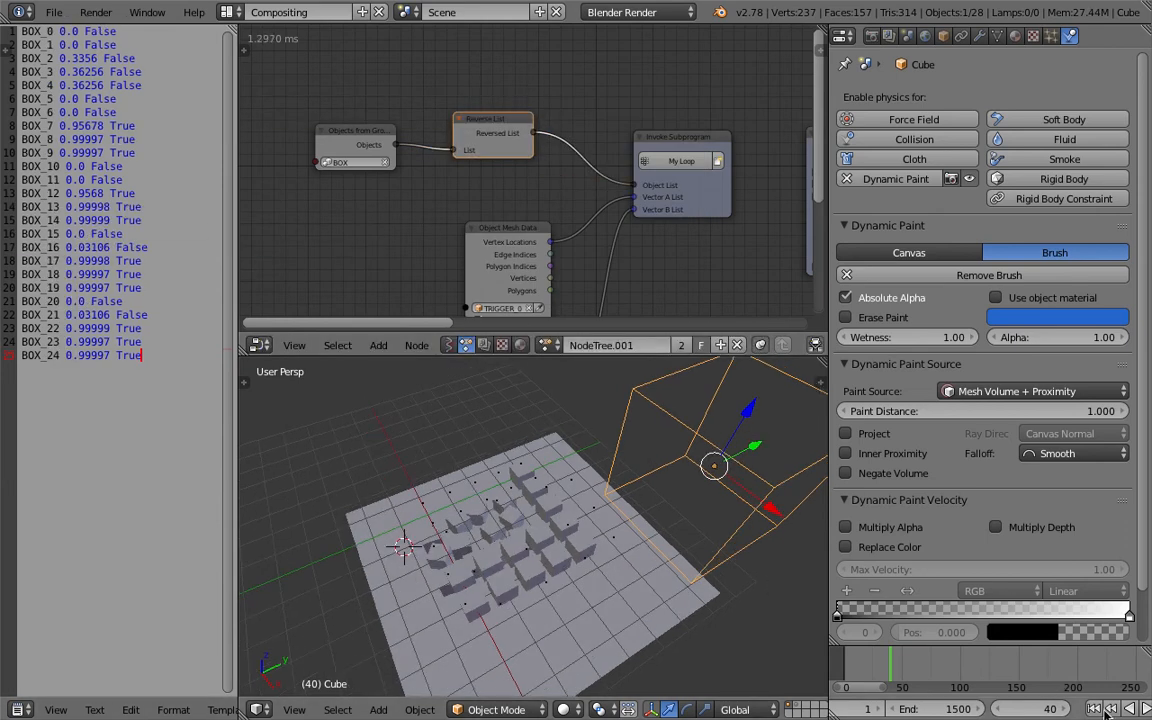
{"action": "left_click", "coordinate": [1146, 708]}
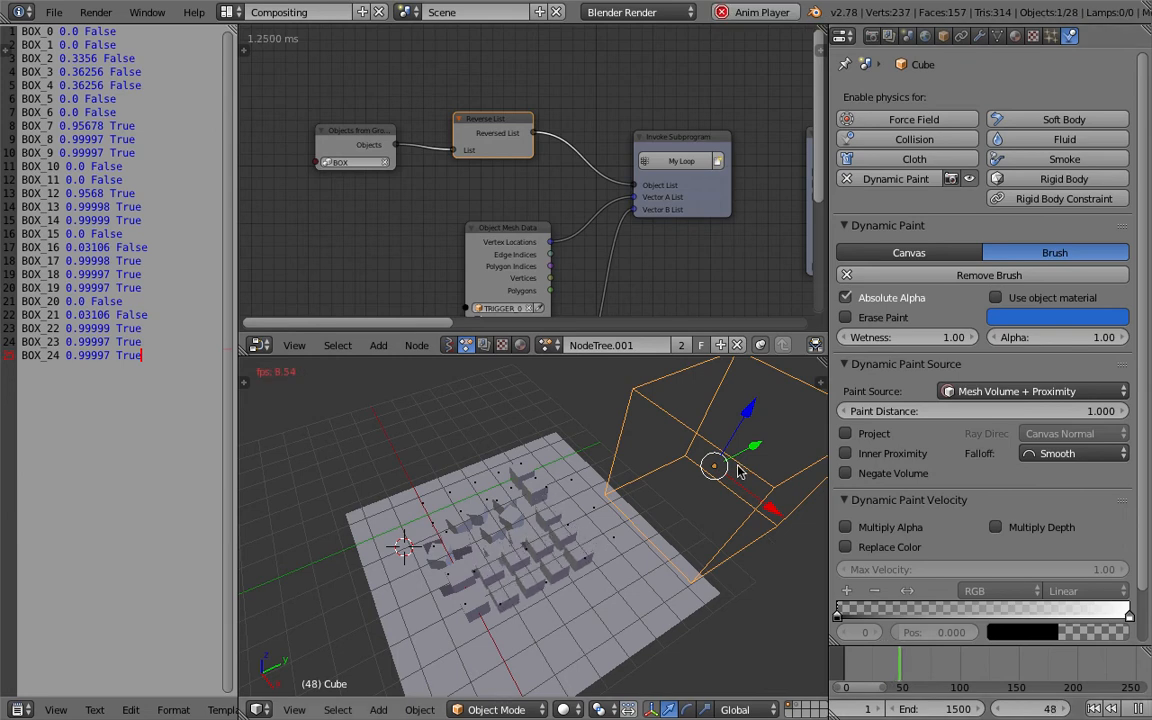
{"action": "key", "text": "g"}
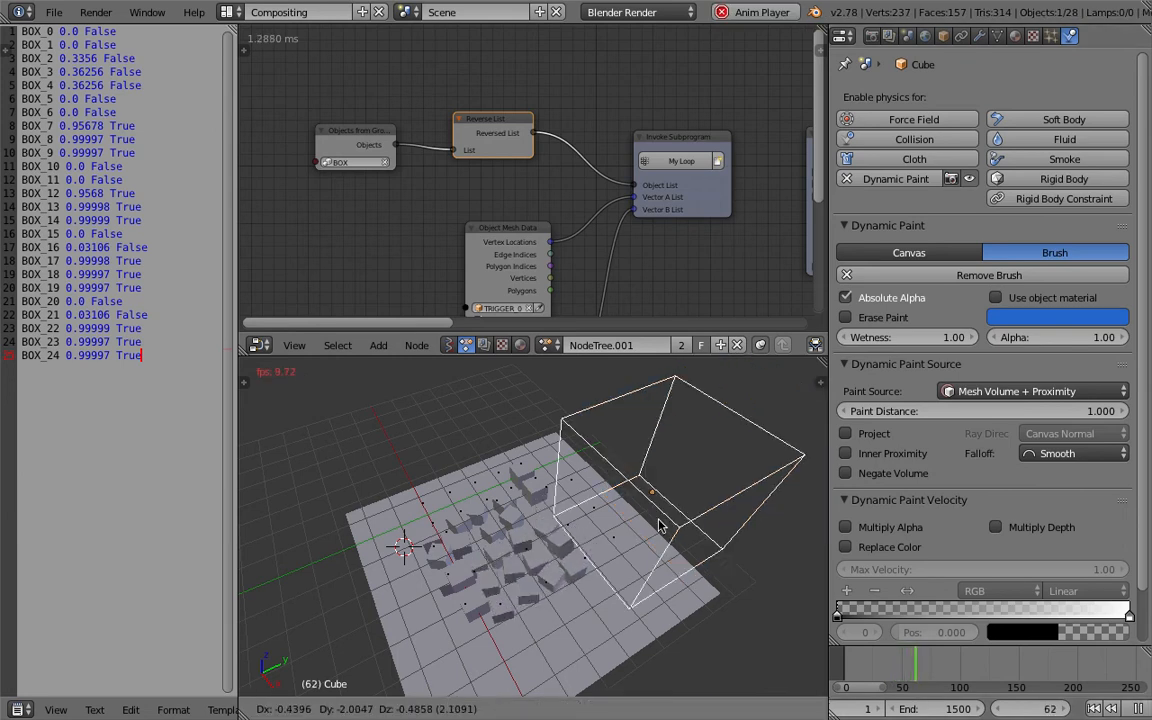
{"action": "left_click", "coordinate": [745, 482]}
{"action": "left_click", "coordinate": [1138, 708]}
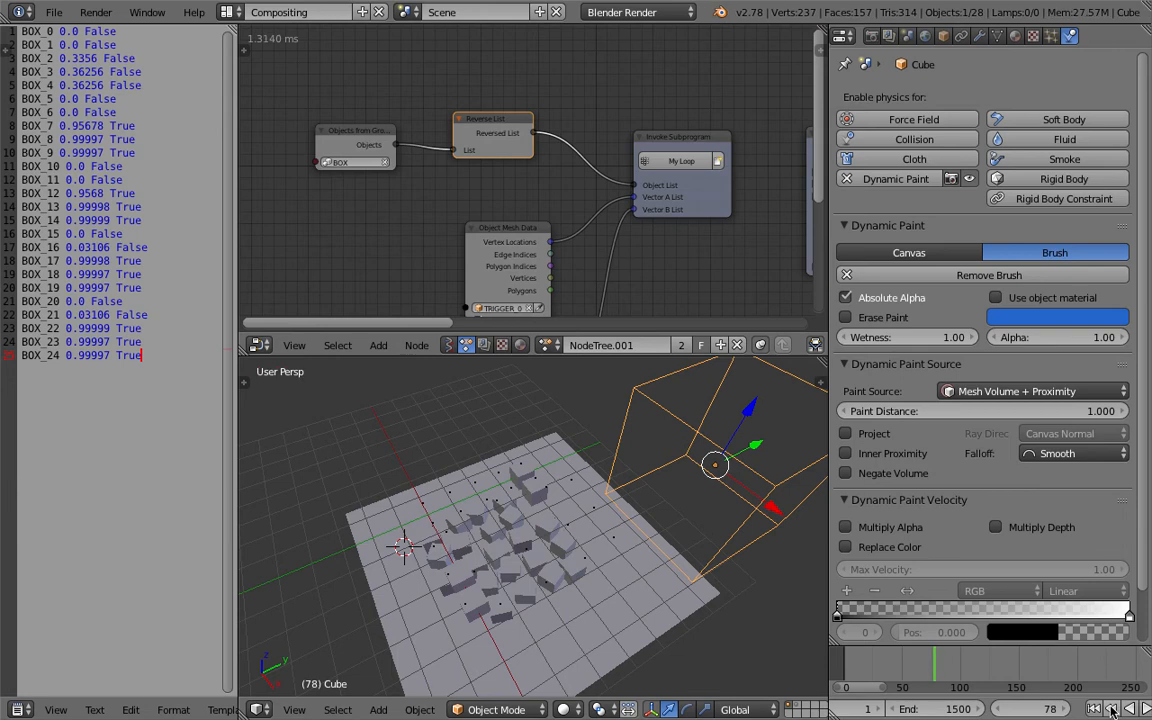
Rewind to frame 1, replay, and sweep the Cube through the box grid before stopping playback.
{"action": "left_click", "coordinate": [1095, 708]}
{"action": "middle_click_drag", "start_coordinate": [580, 480], "coordinate": [480, 470]}
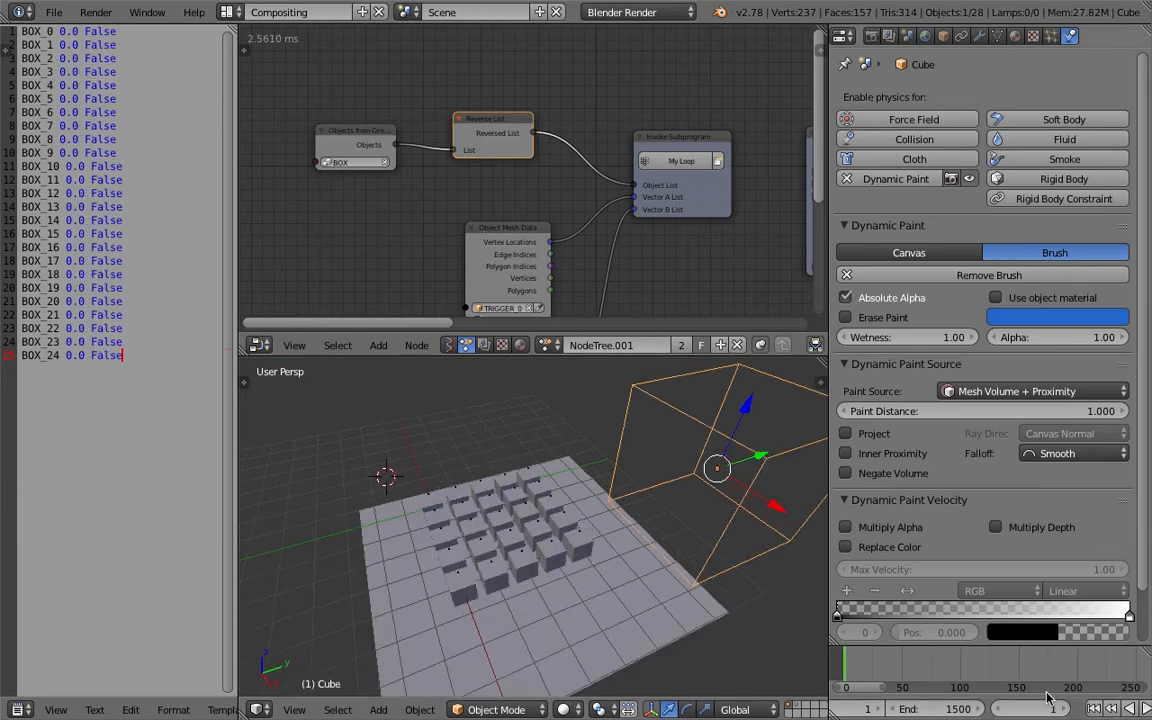
{"action": "left_click", "coordinate": [1147, 709]}
{"action": "middle_click_drag", "start_coordinate": [722, 459], "coordinate": [736, 478]}
{"action": "key", "text": "g"}
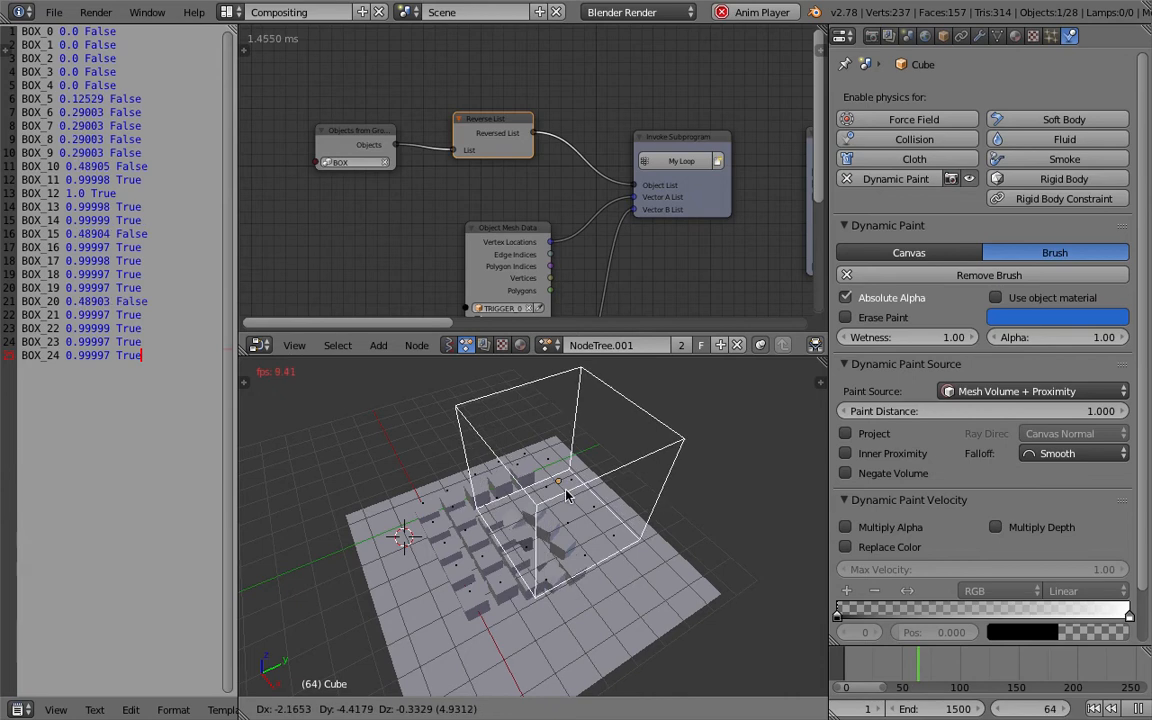
{"action": "left_click", "coordinate": [559, 474]}
{"action": "key", "text": "g"}
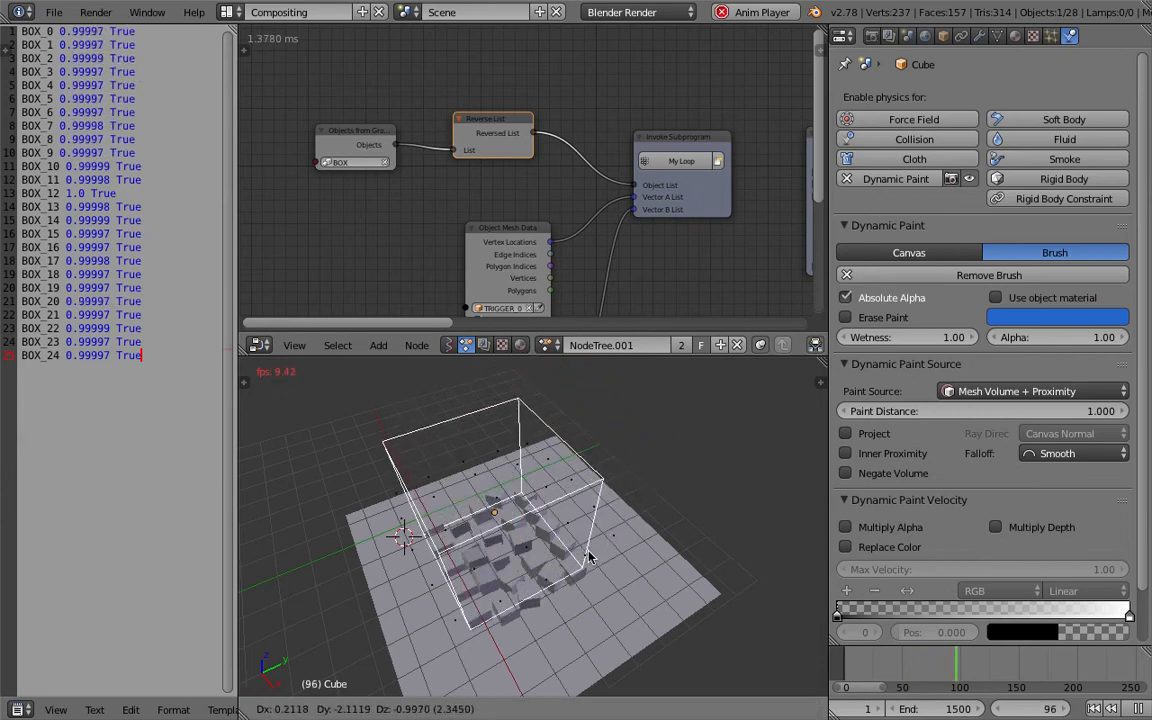
{"action": "left_click", "coordinate": [520, 479]}
{"action": "middle_click_drag", "start_coordinate": [520, 479], "coordinate": [531, 549]}
{"action": "key", "text": "alt+a"}
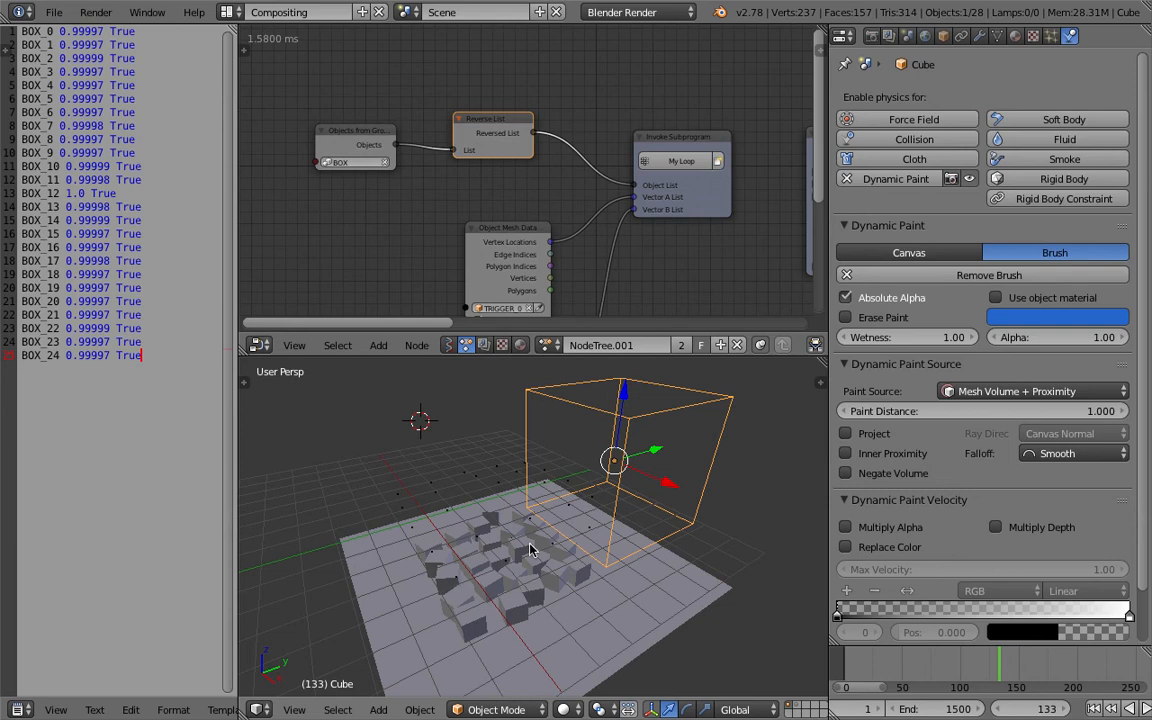
Open the viewport's properties sidebar and expand its Display section.
{"action": "key", "text": "n"}
{"action": "scroll", "coordinate": [743, 589], "scroll_direction": "down", "scroll_amount": 15}
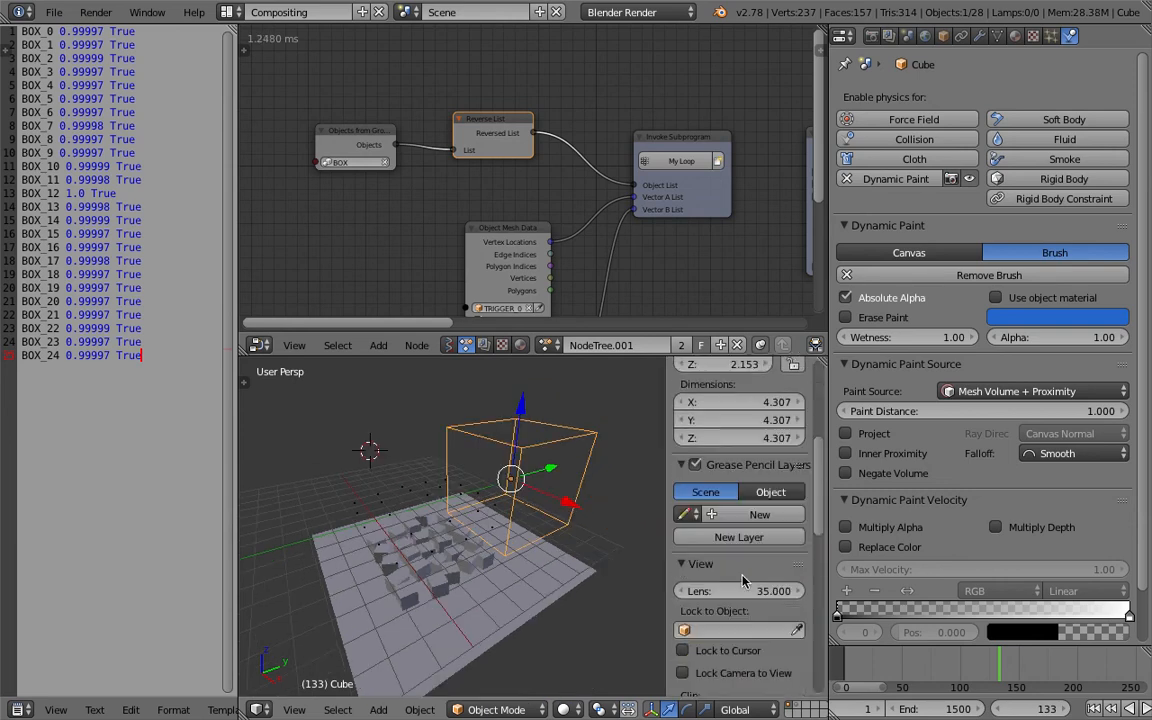
{"action": "scroll", "coordinate": [740, 589], "scroll_direction": "down", "scroll_amount": 7}
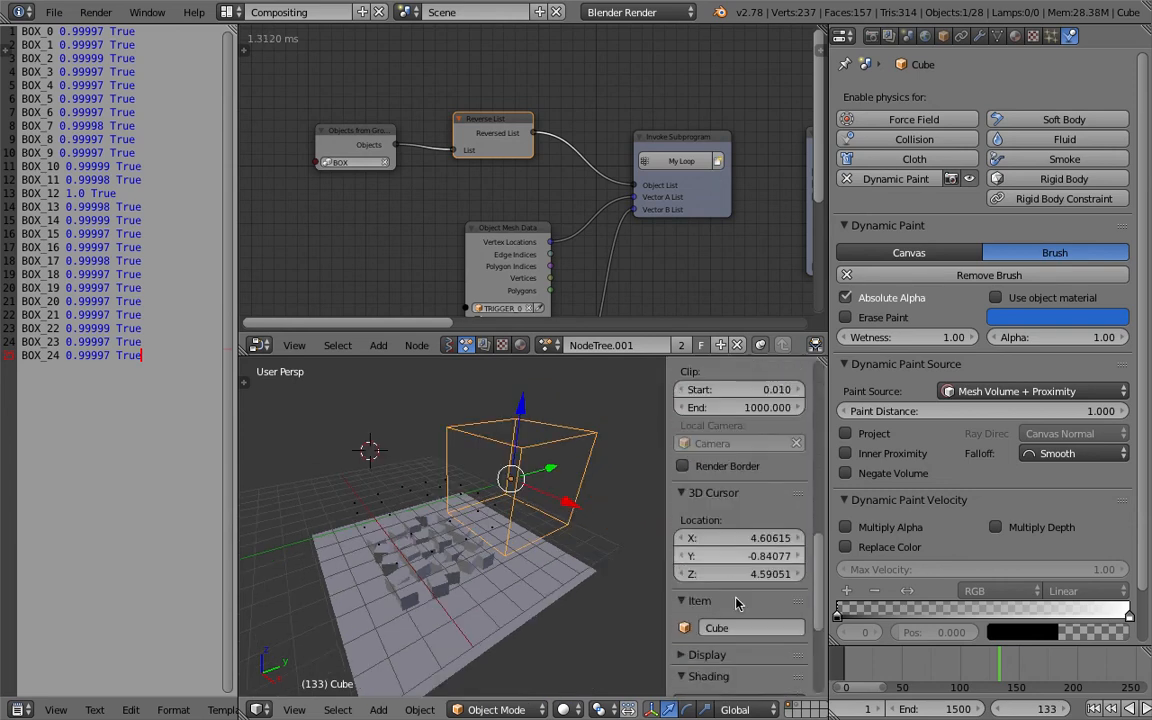
{"action": "left_click", "coordinate": [700, 510]}
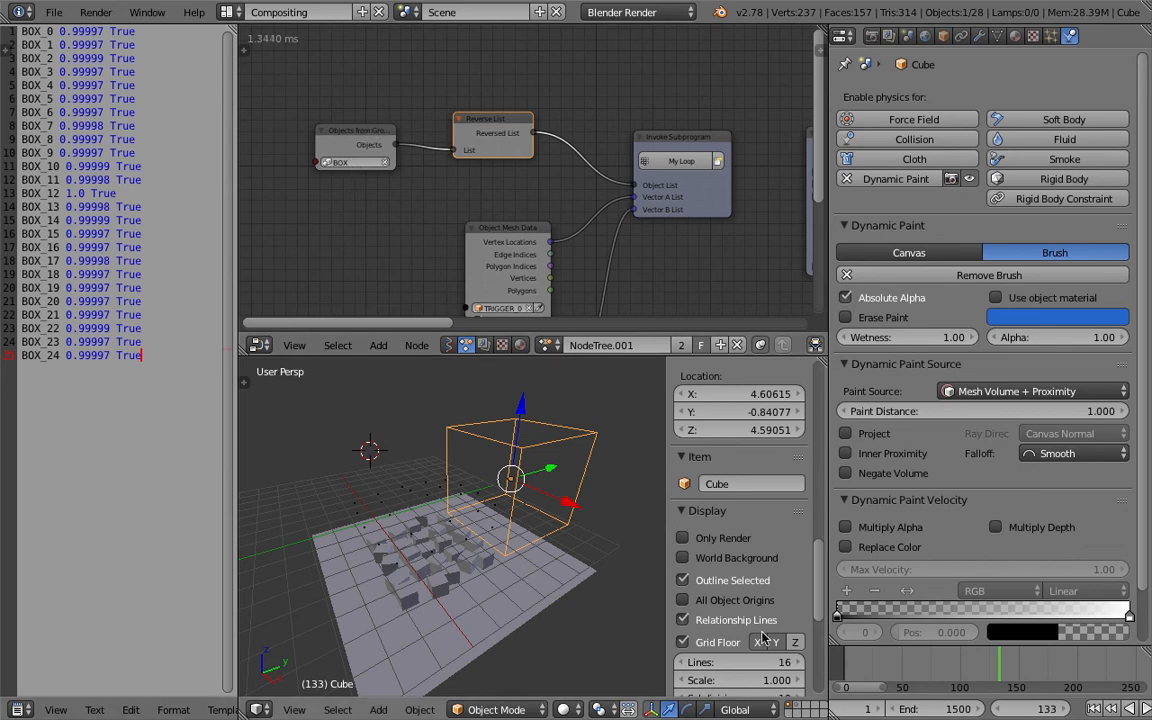
Rewind to frame 1, move the Cube away from the box grid, and save the file.
{"action": "left_click", "coordinate": [1094, 710]}
{"action": "middle_click_drag", "start_coordinate": [565, 522], "coordinate": [522, 515]}
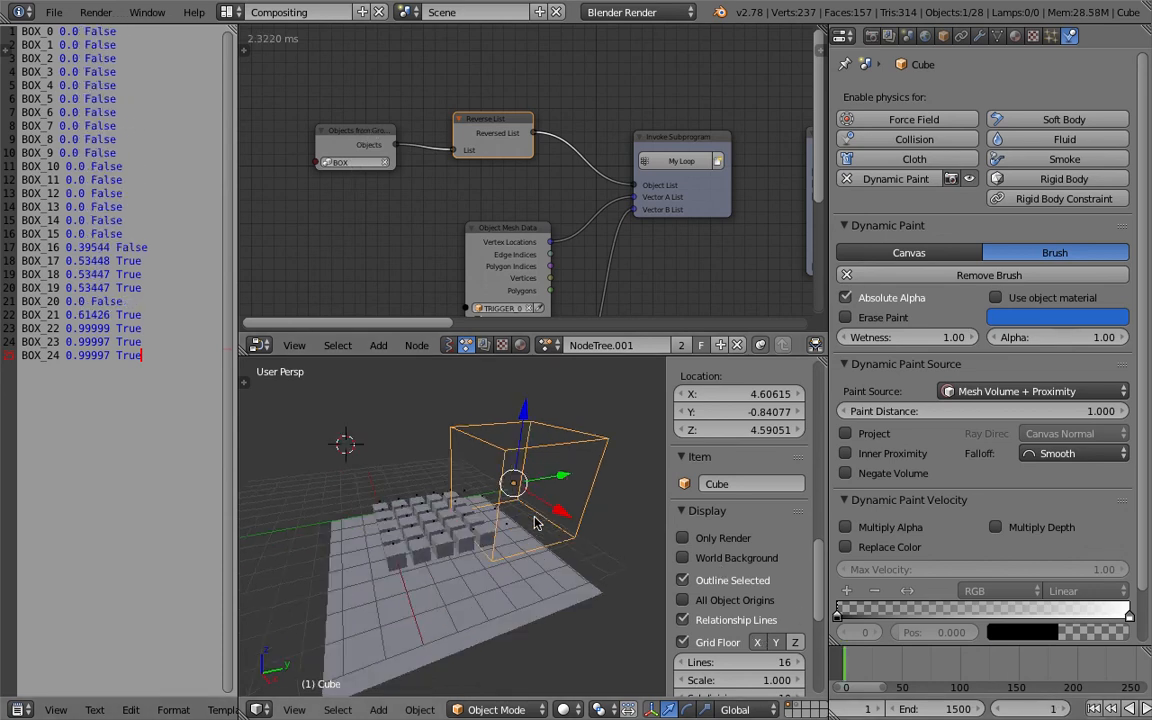
{"action": "key", "text": "g"}
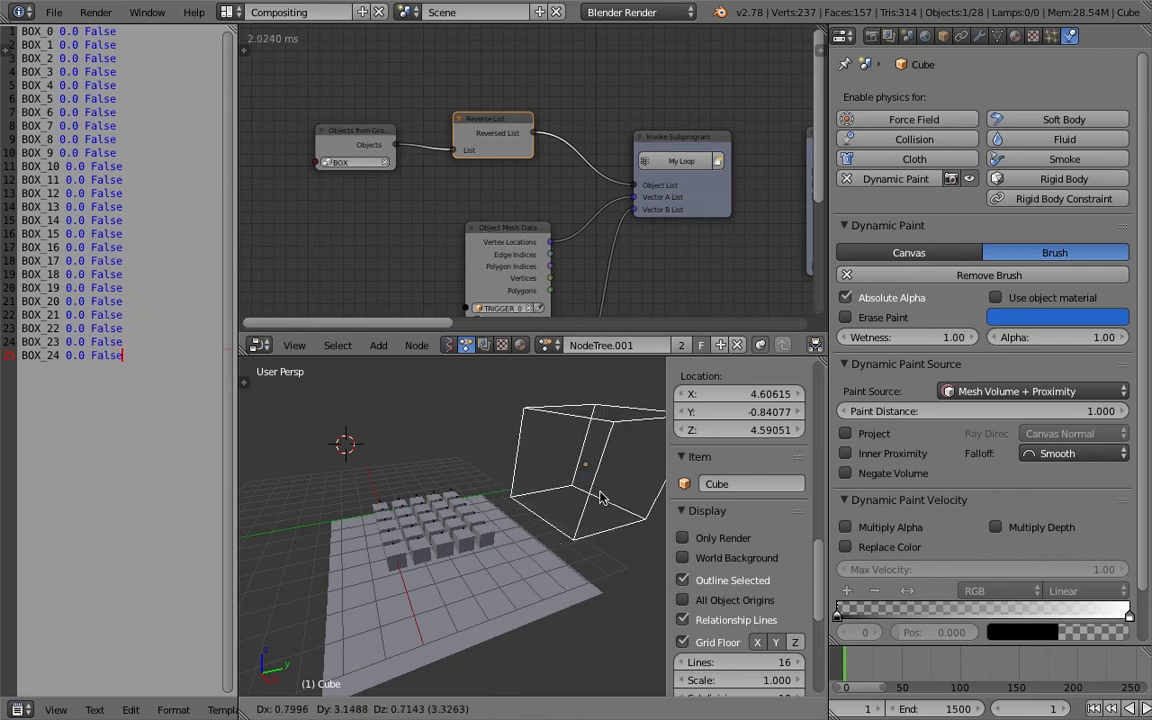
{"action": "left_click", "coordinate": [600, 491]}
{"action": "key", "text": "ctrl+s"}
{"action": "left_click", "coordinate": [602, 492]}
{"action": "middle_click_drag", "start_coordinate": [549, 543], "coordinate": [537, 548]}
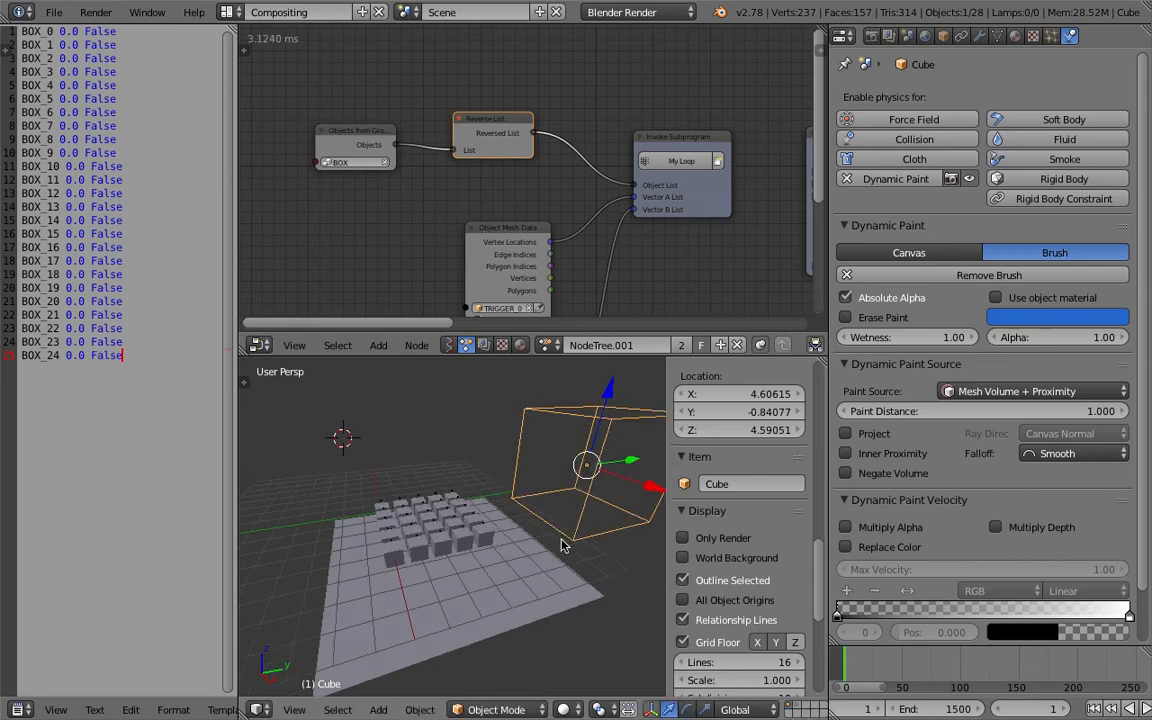
{"action": "left_click", "coordinate": [55, 13]}
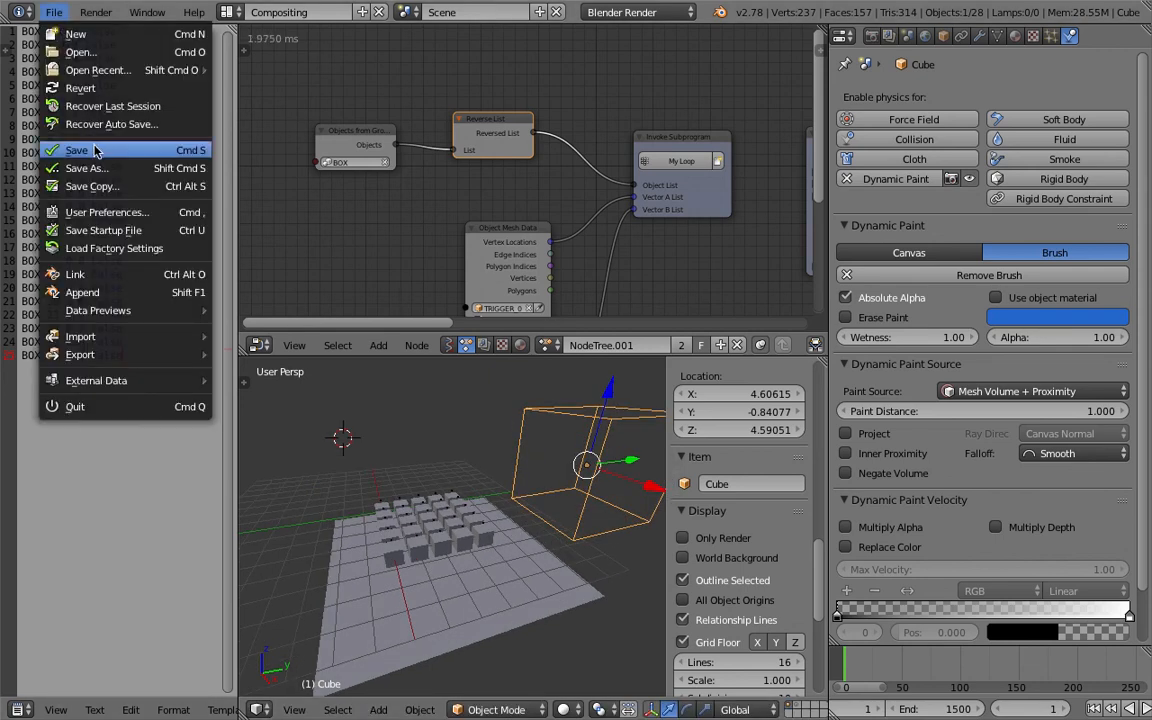
{"action": "left_click", "coordinate": [57, 14]}
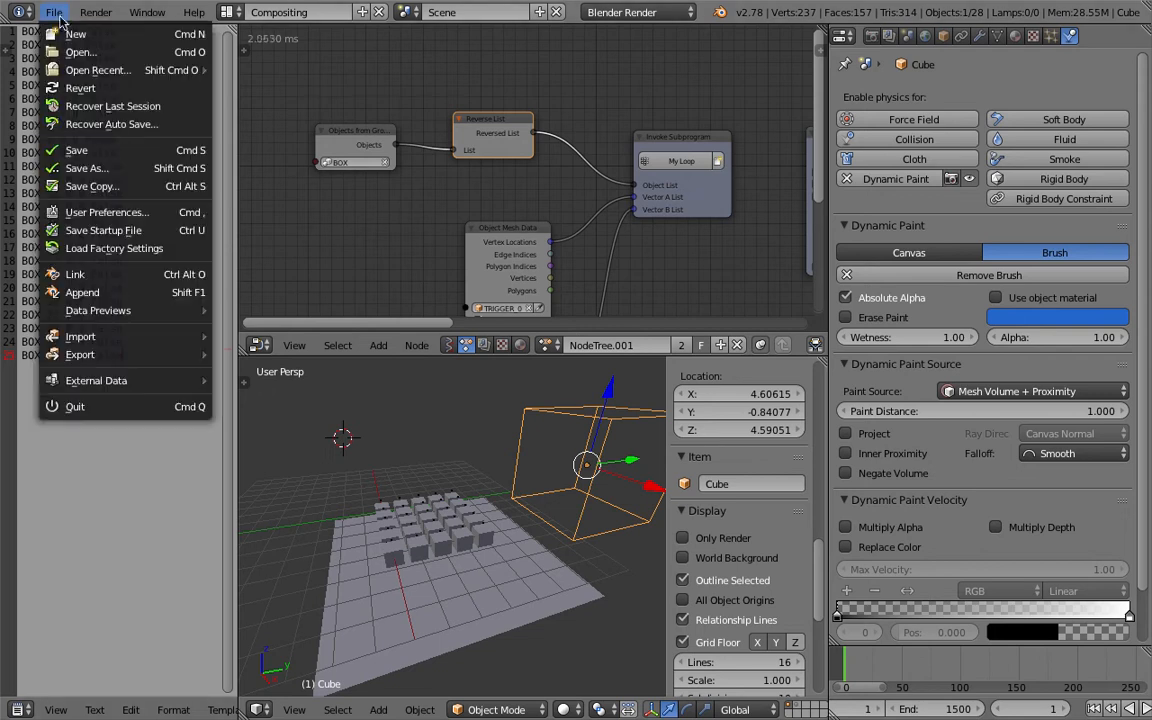
{"action": "left_click", "coordinate": [115, 168]}
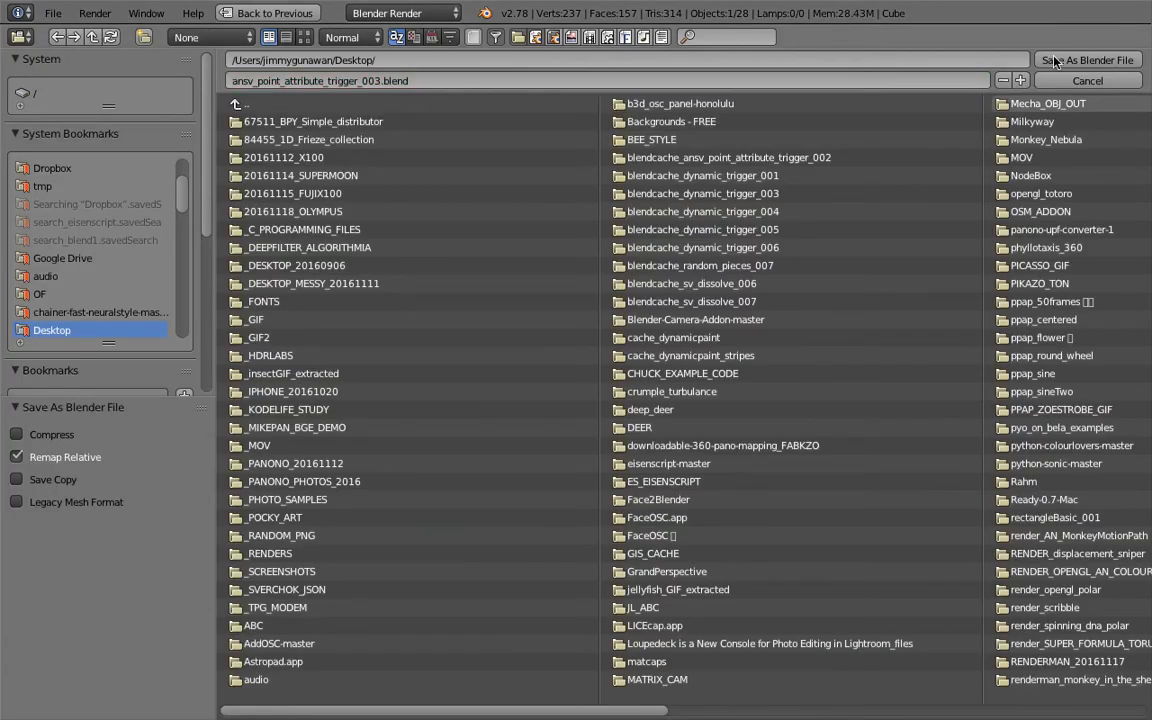
{"action": "left_click", "coordinate": [1087, 60]}
Reposition the Cube slightly beside the box grid.
{"action": "middle_click_drag", "start_coordinate": [508, 430], "coordinate": [503, 414]}
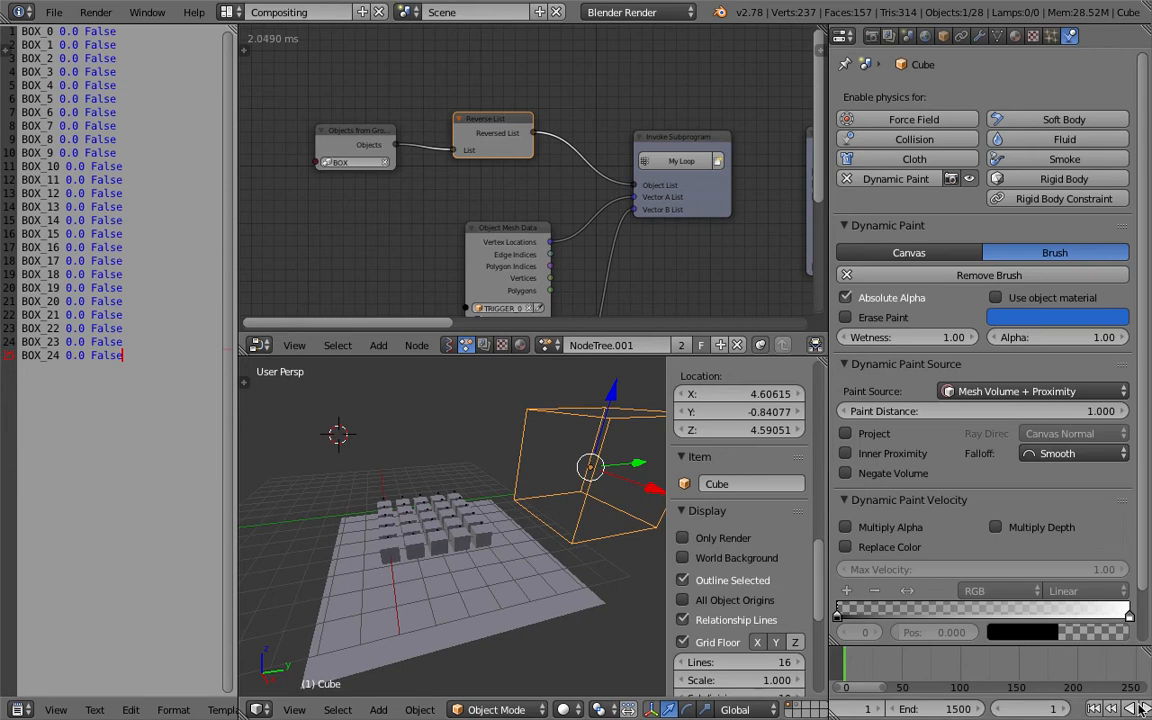
{"action": "mouse_move", "coordinate": [490, 492]}
{"action": "middle_mouse_down"}
{"action": "mouse_move", "coordinate": [488, 520]}
{"action": "mouse_move", "coordinate": [499, 504]}
{"action": "middle_mouse_up"}
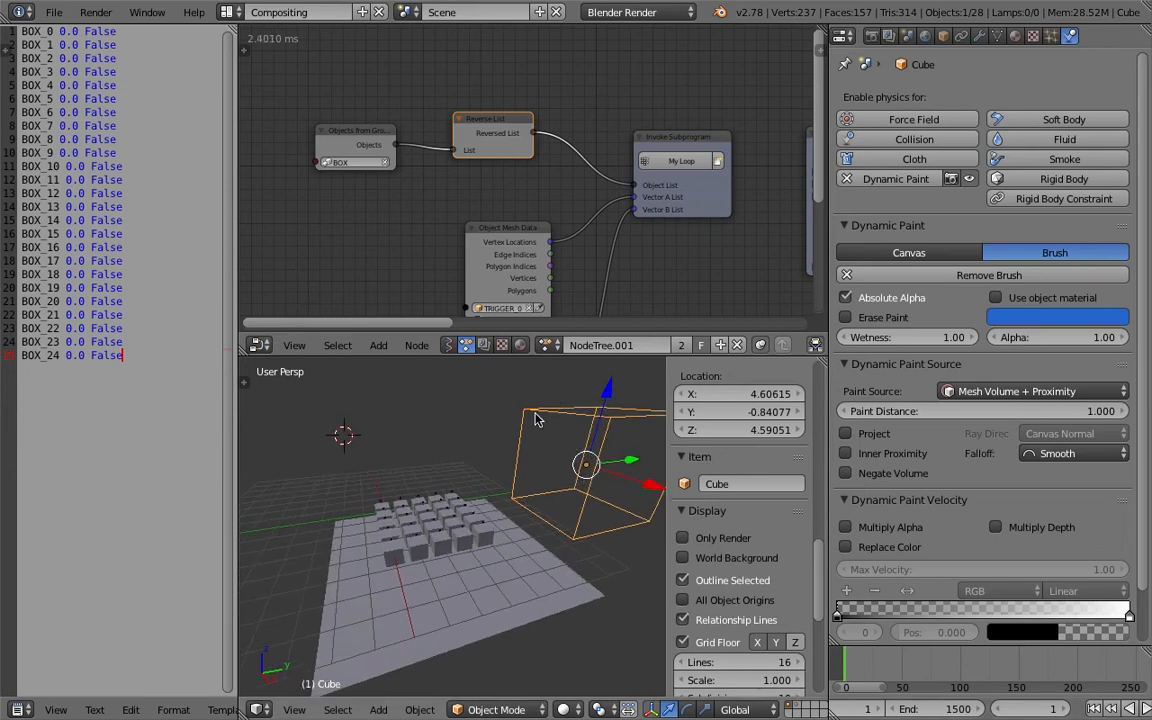
{"action": "middle_click_drag", "start_coordinate": [569, 436], "coordinate": [604, 450]}
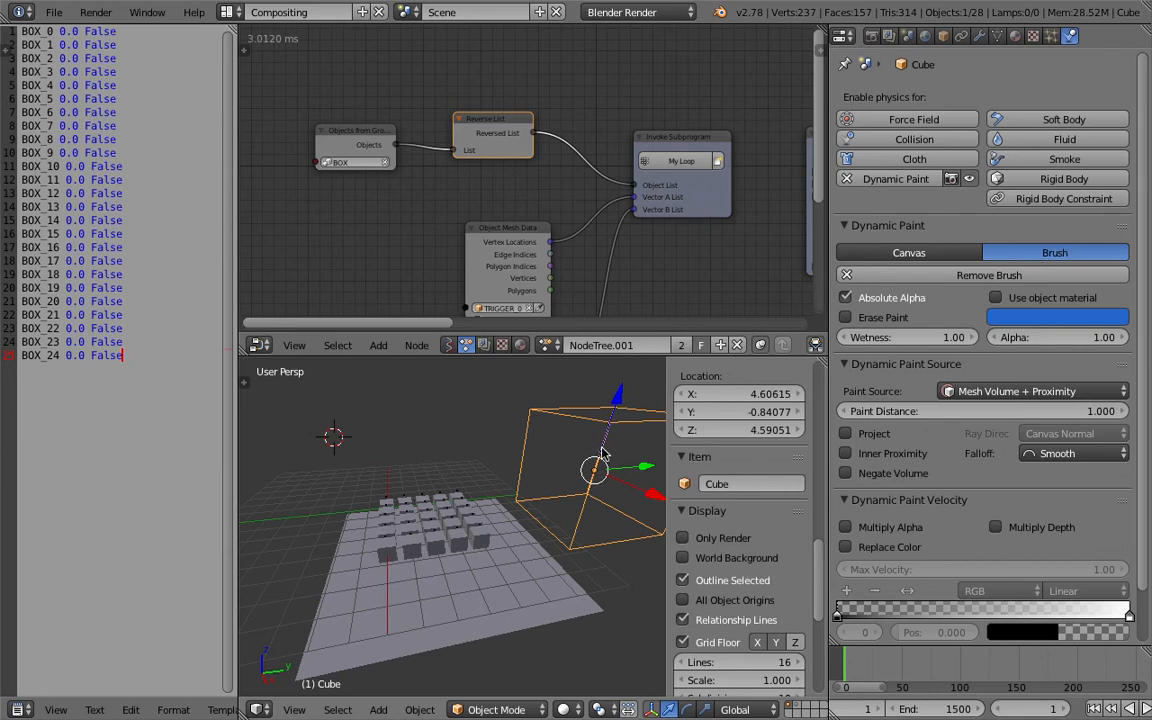
{"action": "key", "text": "g"}
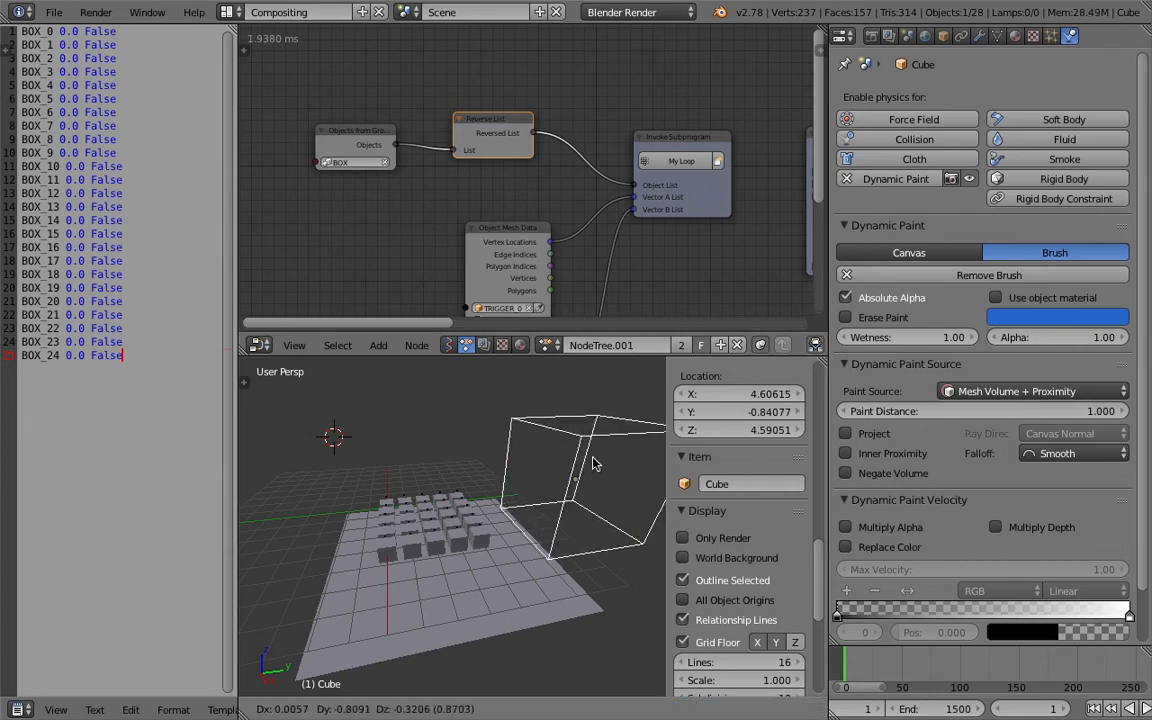
{"action": "left_click", "coordinate": [595, 458]}
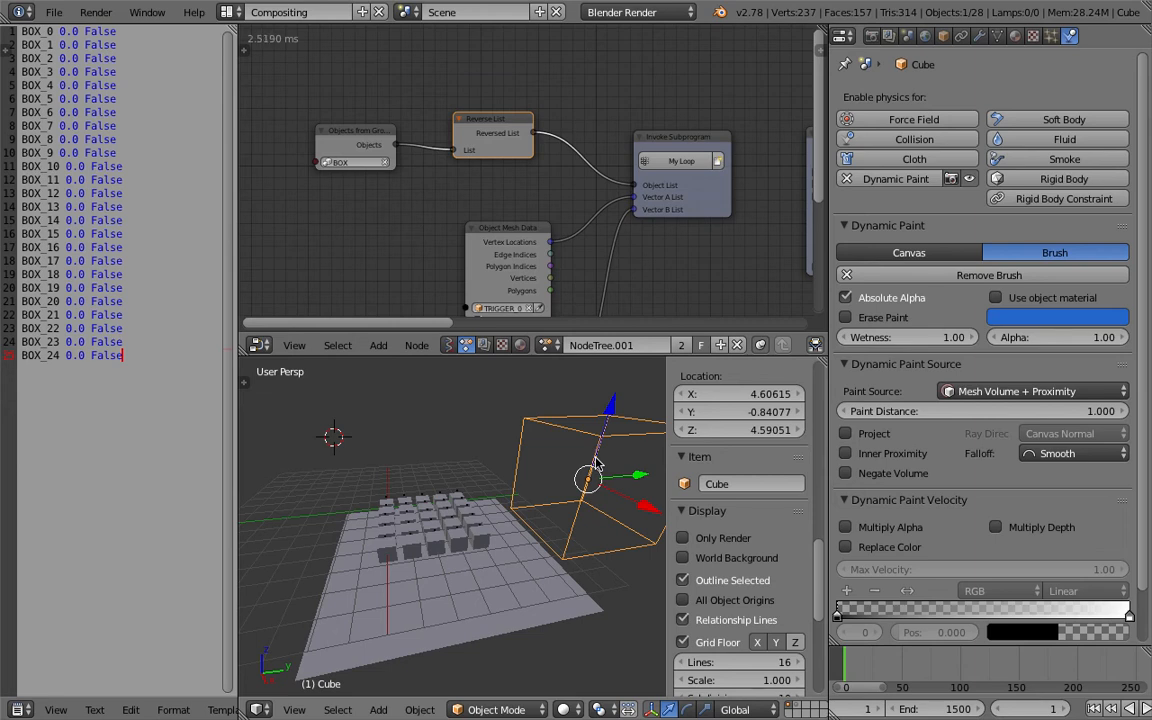
Move the Cube slightly closer to the box grid and select the TRIGGER_0 object.
{"action": "middle_click_drag", "start_coordinate": [590, 462], "coordinate": [535, 486]}
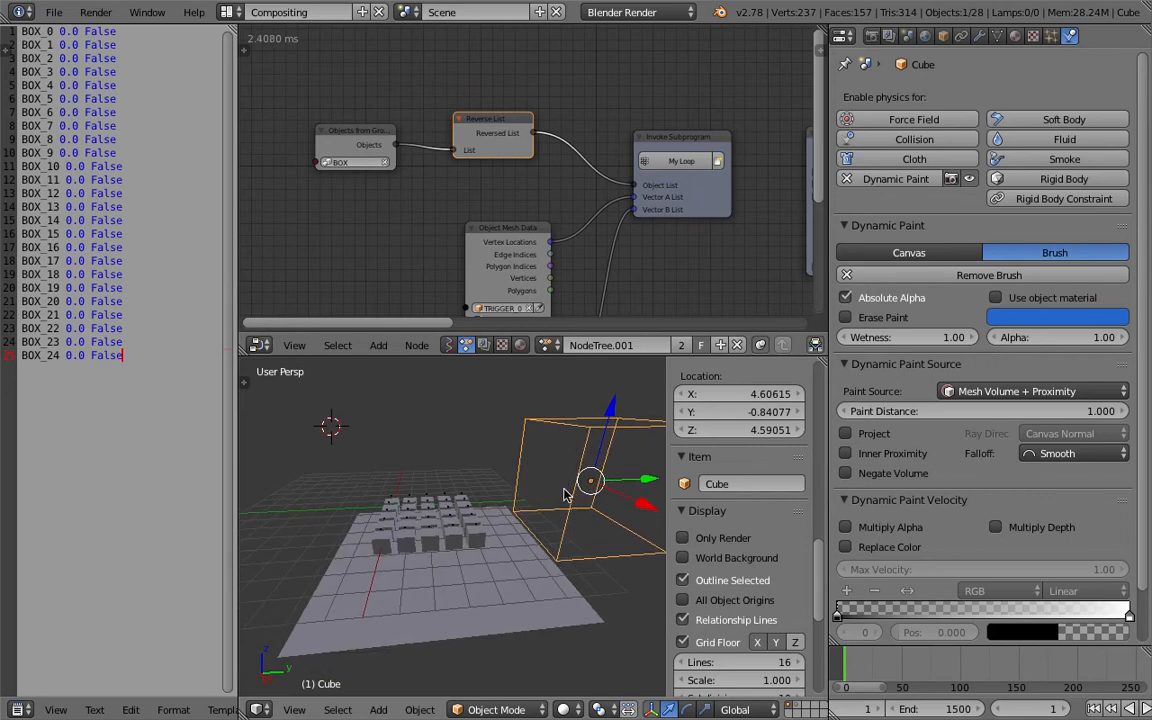
{"action": "right_click", "coordinate": [452, 490]}
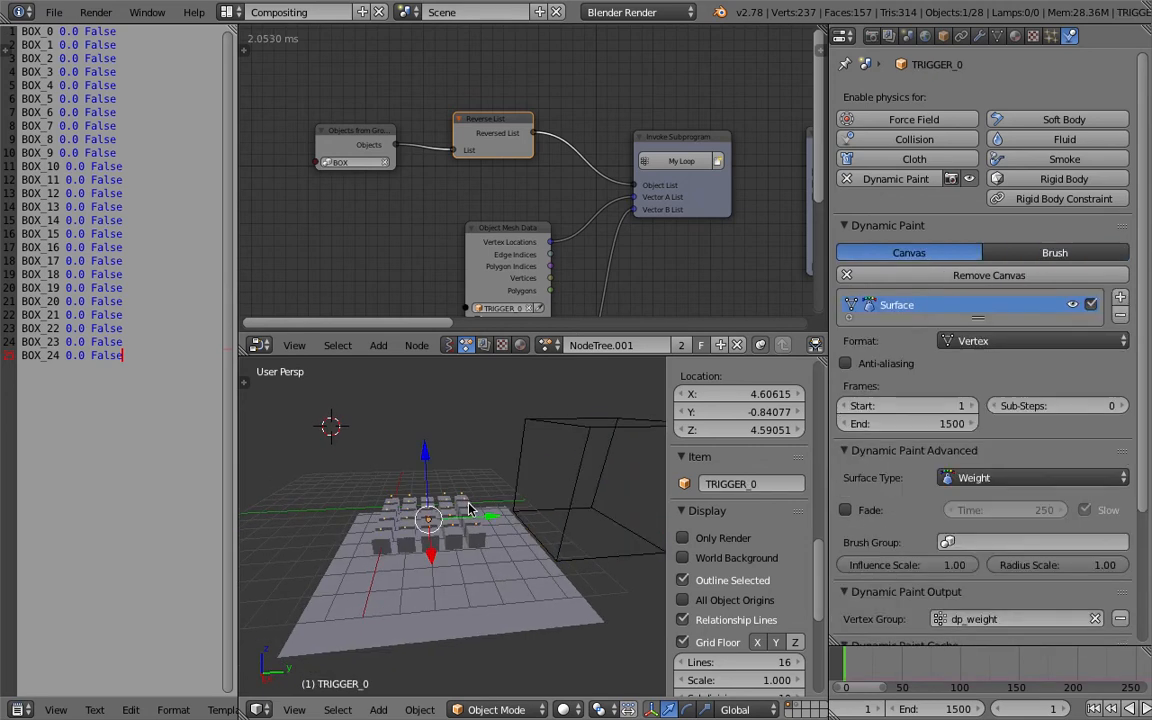
{"action": "right_click", "coordinate": [447, 517]}
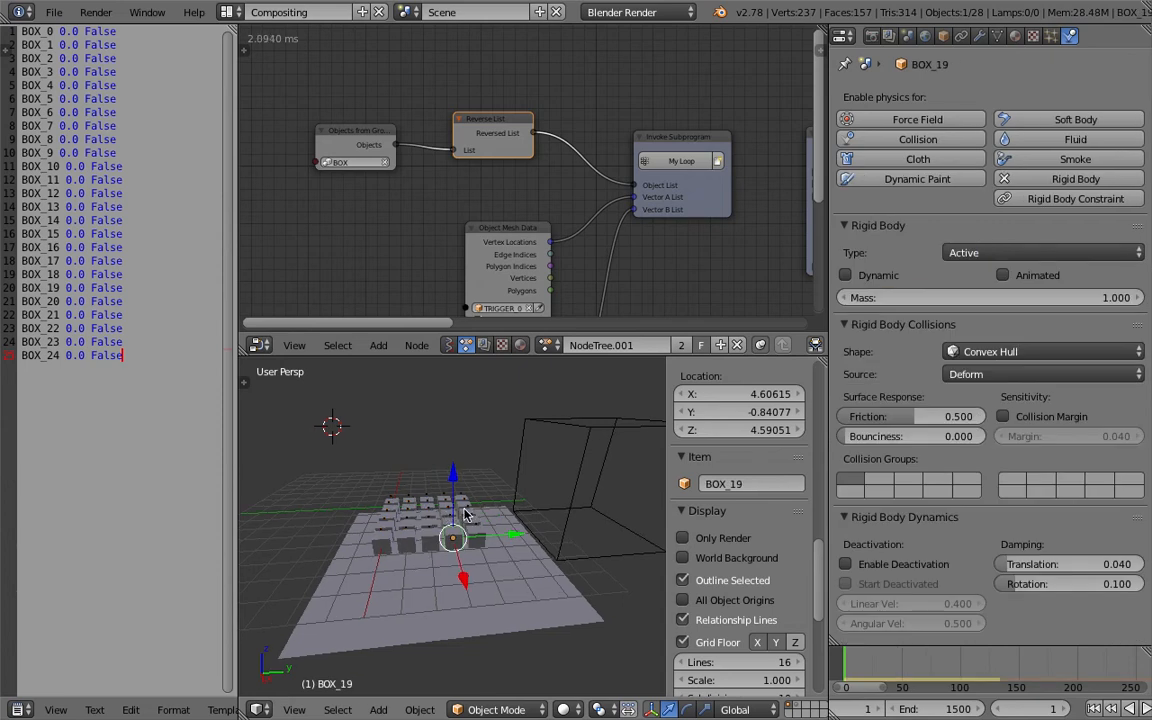
{"action": "right_click", "coordinate": [459, 497]}
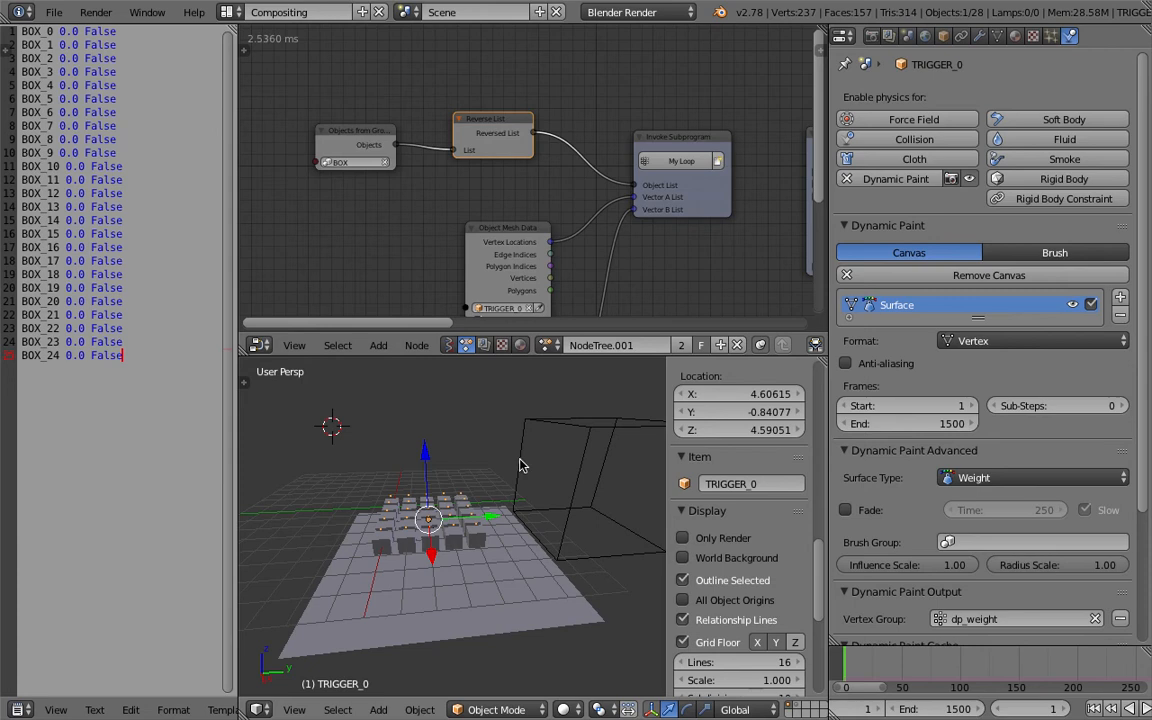
Switch the node editor to the Sverchok NodeTree and save the file.
{"action": "middle_click_drag", "start_coordinate": [570, 502], "coordinate": [565, 500]}
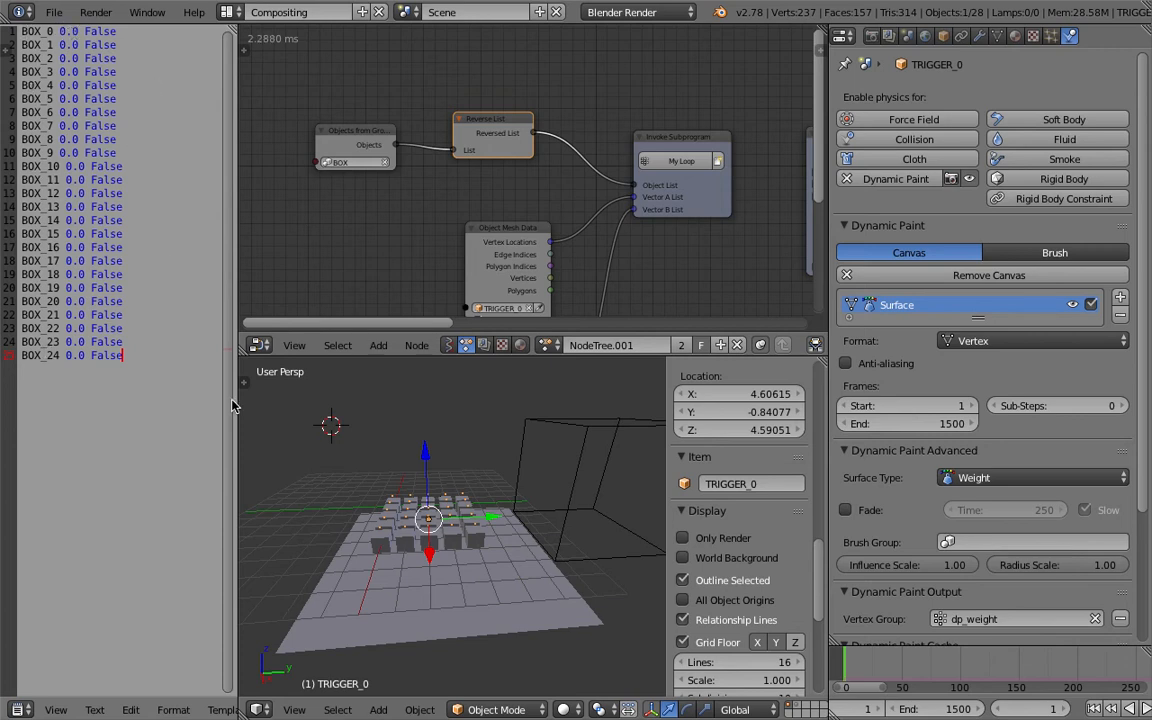
{"action": "middle_click_drag", "start_coordinate": [468, 490], "coordinate": [483, 476]}
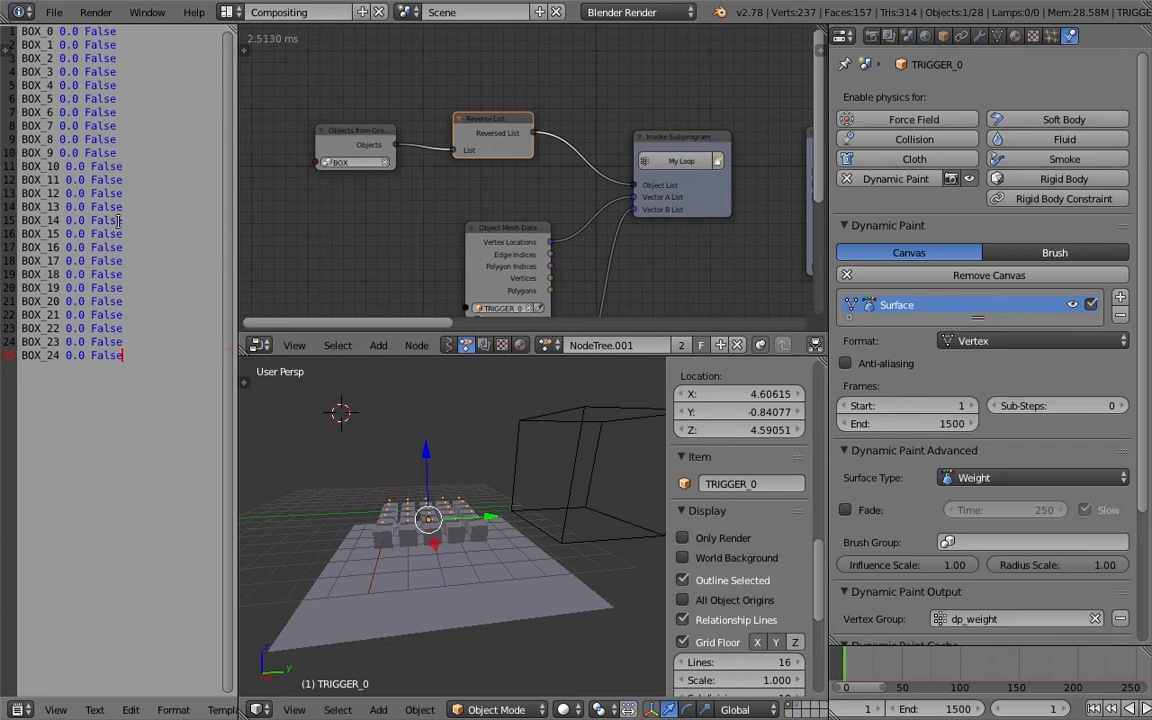
{"action": "middle_click_drag", "start_coordinate": [446, 399], "coordinate": [420, 433]}
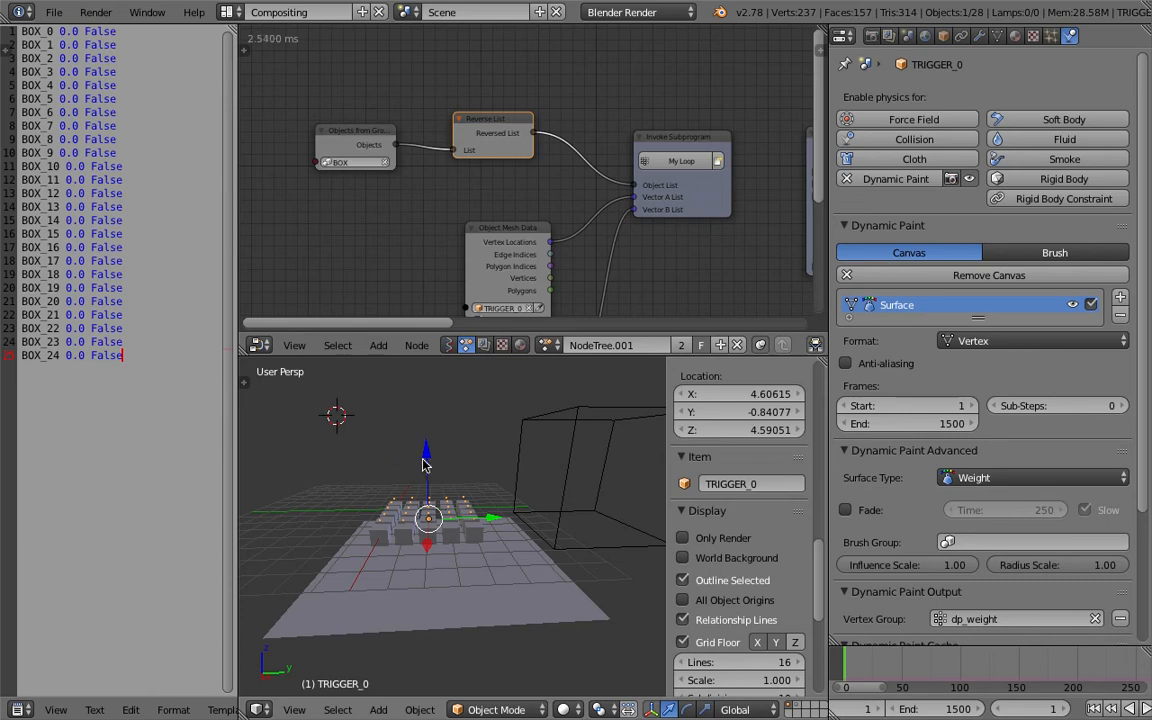
{"action": "middle_click_drag", "start_coordinate": [423, 465], "coordinate": [438, 472]}
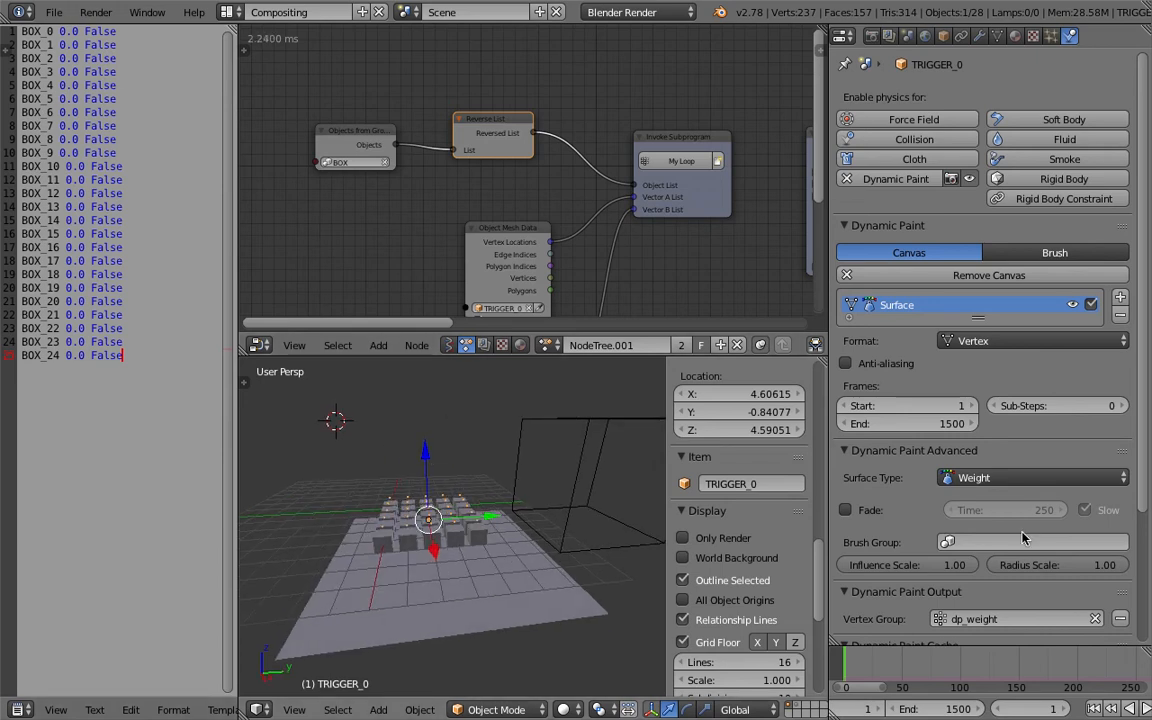
{"action": "middle_click_drag", "start_coordinate": [686, 226], "coordinate": [484, 194]}
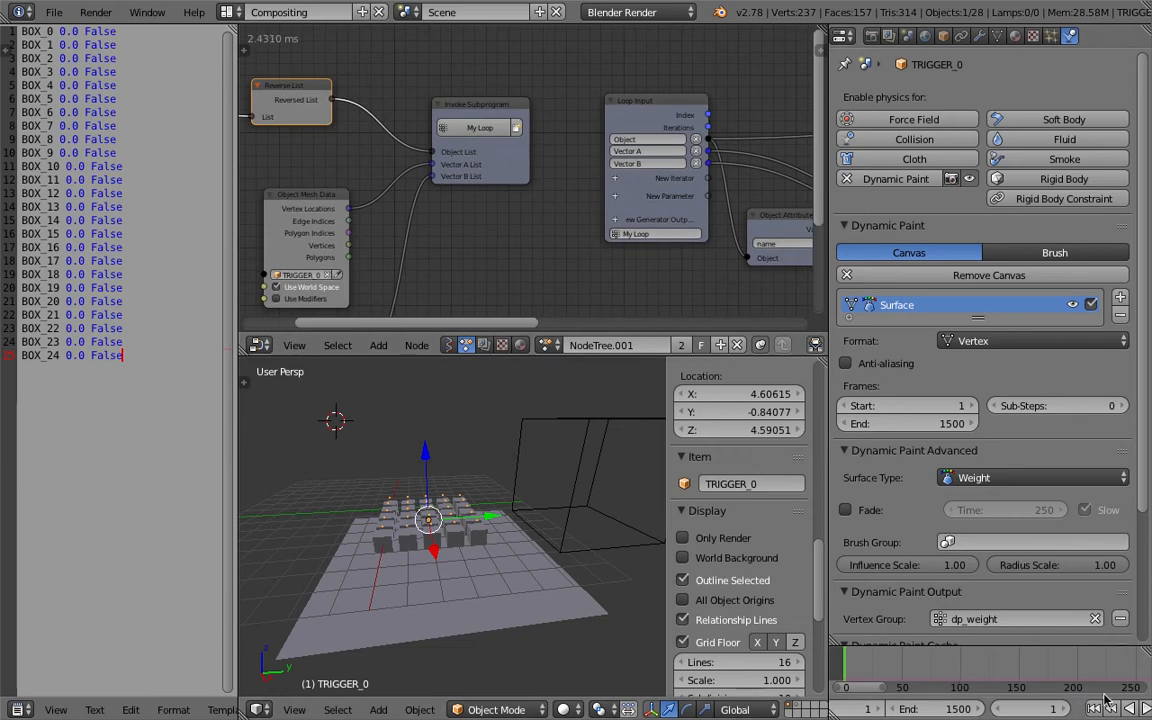
{"action": "left_click", "coordinate": [449, 344]}
{"action": "left_click", "coordinate": [549, 344]}
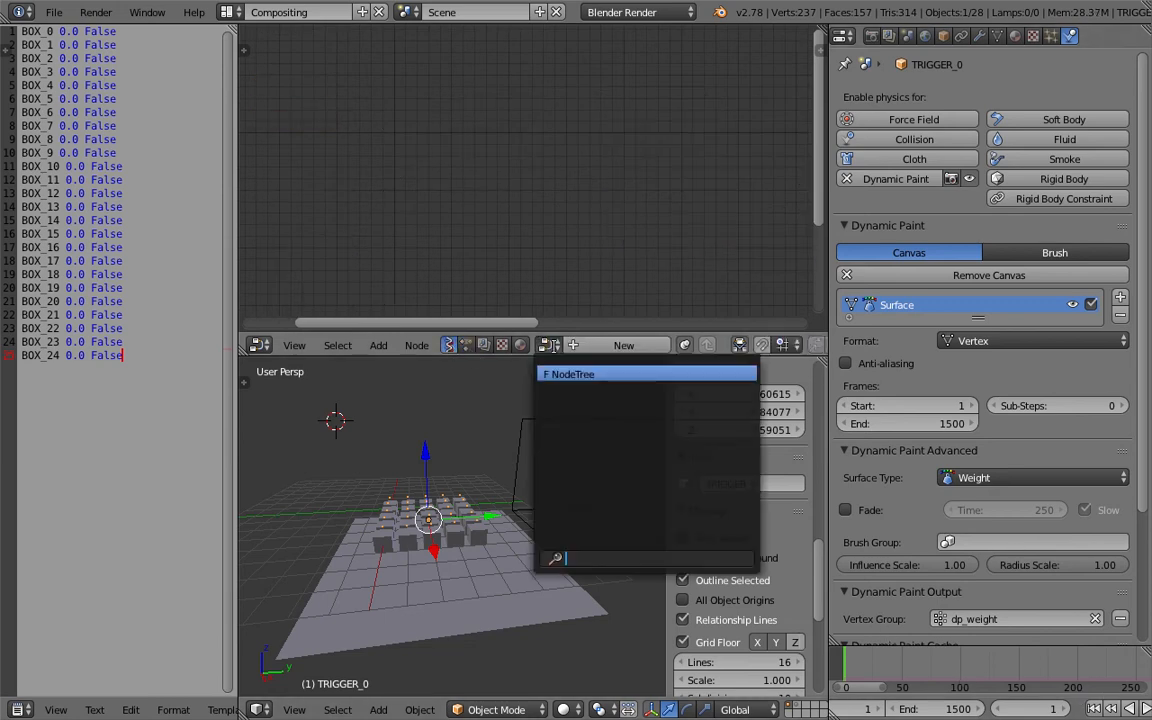
{"action": "left_click", "coordinate": [566, 374]}
{"action": "scroll", "coordinate": [470, 120], "scroll_direction": "down", "scroll_amount": 3}
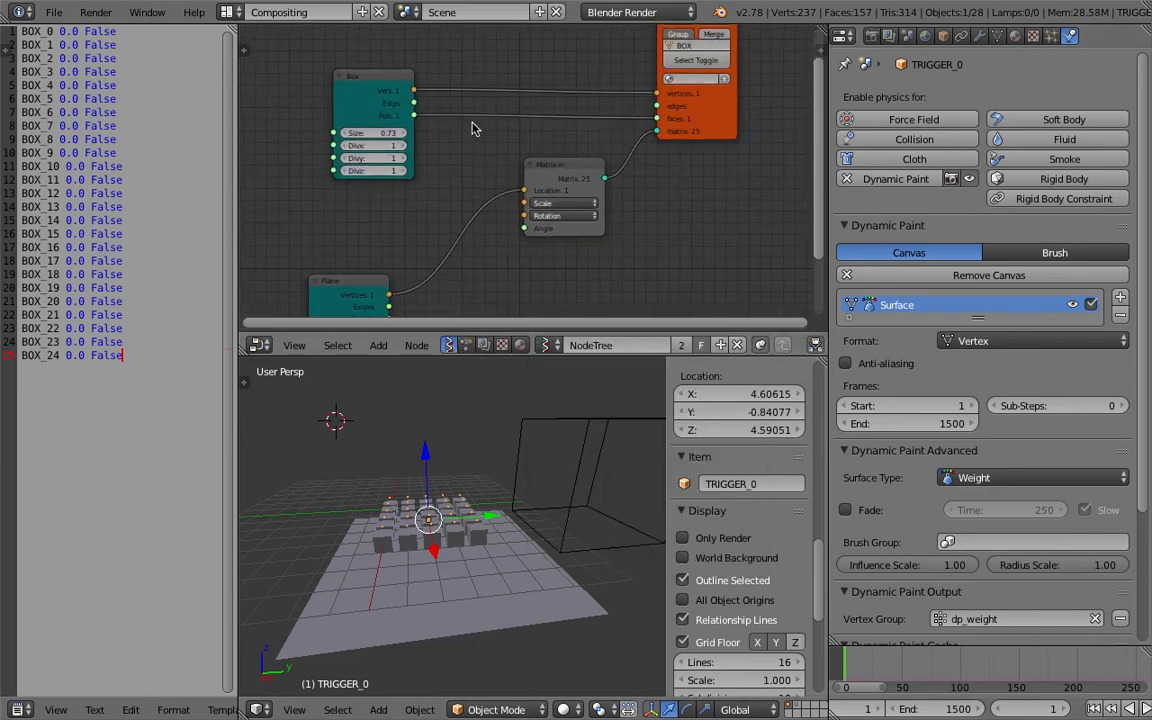
{"action": "key", "text": "ctrl+s"}
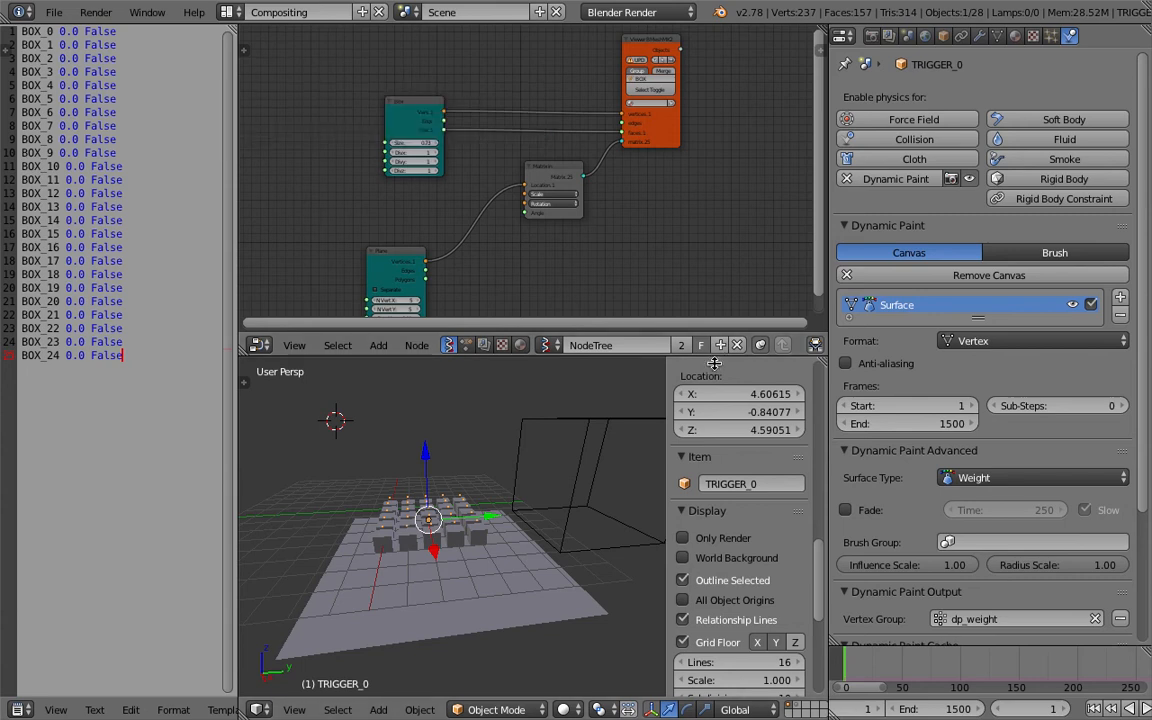
Enlarge the node editor area, narrow the properties editor, and switch back to the Animation Nodes tree NodeTree.001.
{"action": "left_click_drag", "start_coordinate": [715, 358], "coordinate": [715, 430]}
{"action": "left_click_drag", "start_coordinate": [829, 291], "coordinate": [937, 291]}
{"action": "left_click_drag", "start_coordinate": [441, 127], "coordinate": [394, 98]}
{"action": "left_click_drag", "start_coordinate": [674, 119], "coordinate": [692, 214], "text": "ctrl"}
{"action": "left_click_drag", "start_coordinate": [609, 203], "coordinate": [594, 251]}
{"action": "left_click_drag", "start_coordinate": [446, 302], "coordinate": [478, 216]}
{"action": "left_click", "coordinate": [466, 417]}
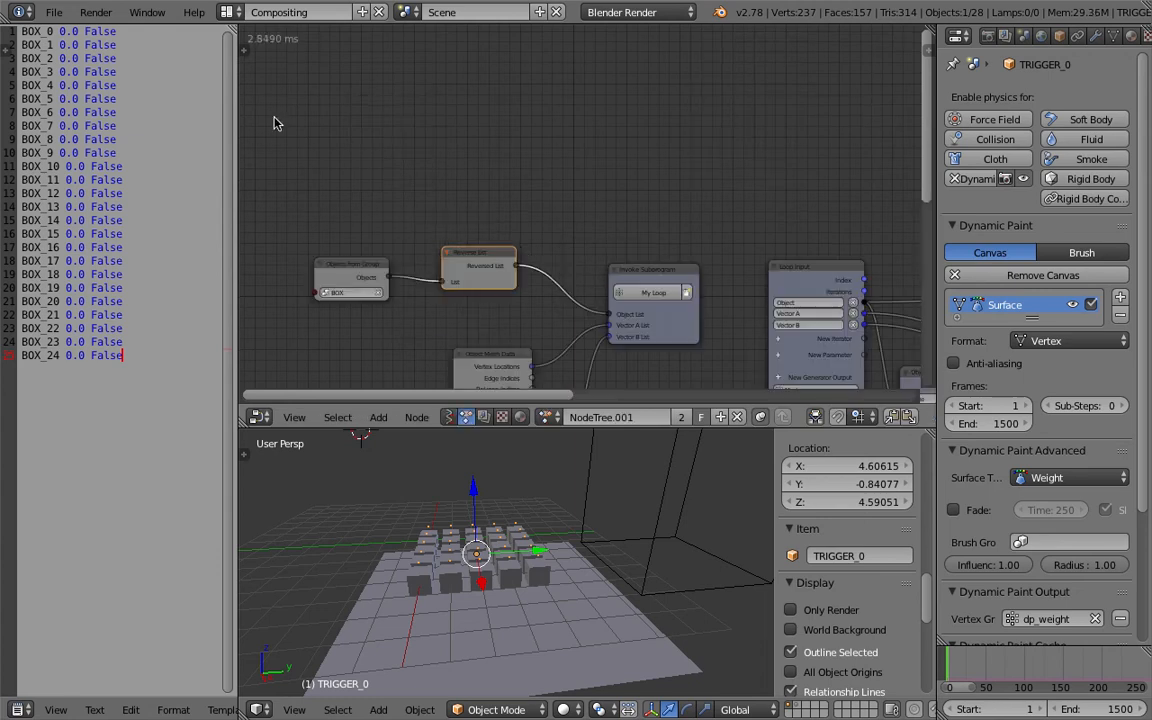
Open the node editor's tool shelf on its Animation Nodes tab.
{"action": "left_click", "coordinate": [244, 49]}
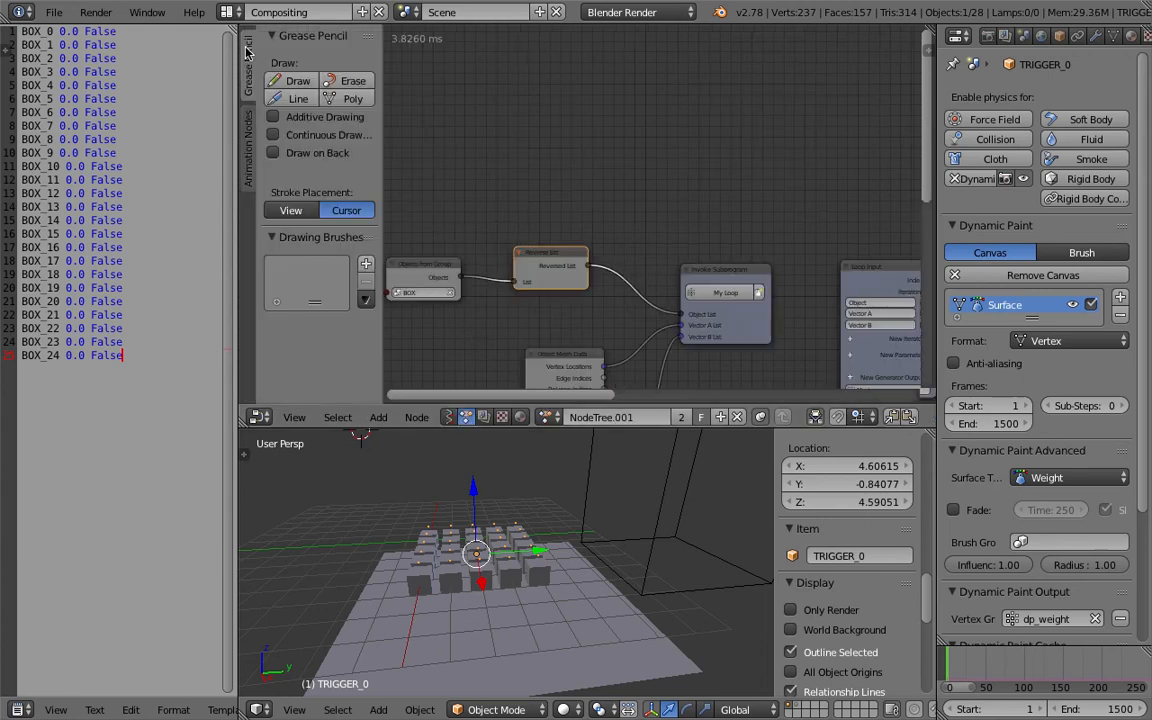
{"action": "left_click", "coordinate": [251, 118]}
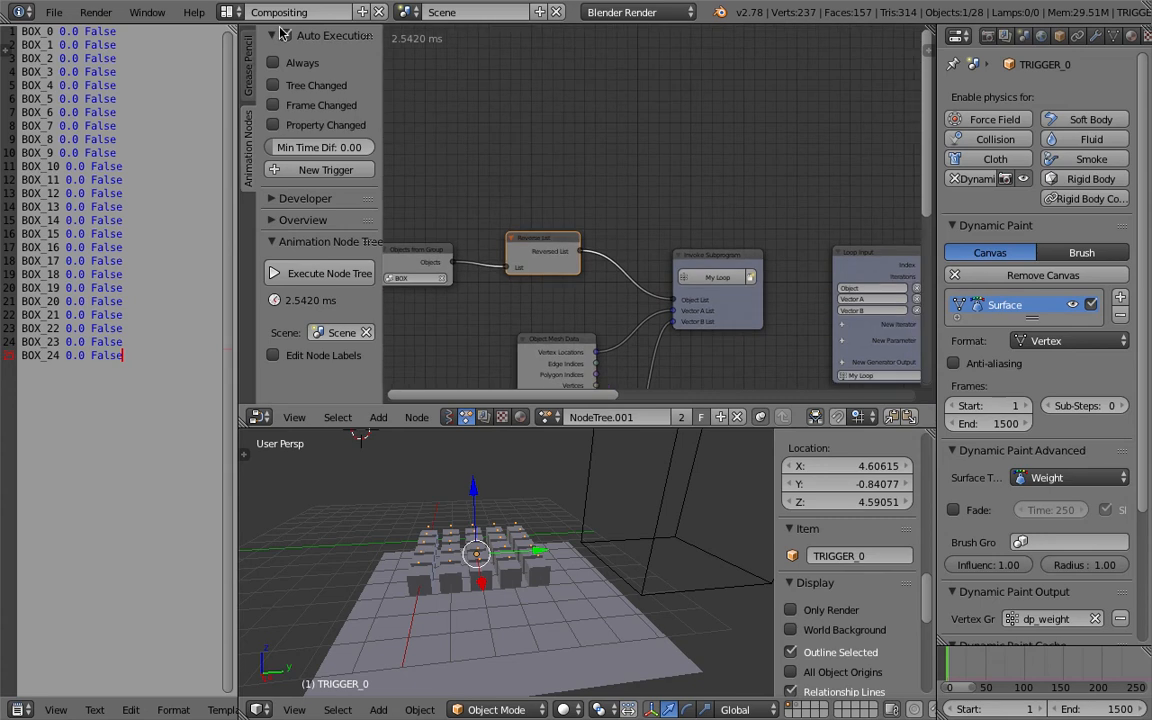
{"action": "left_click", "coordinate": [285, 35]}
Switch the node editor to the Sverchok NodeTree showing the Plane and Matrix In nodes.
{"action": "left_click", "coordinate": [448, 416]}
{"action": "left_click", "coordinate": [547, 418]}
{"action": "left_click", "coordinate": [561, 444]}
{"action": "middle_click_drag", "start_coordinate": [600, 338], "coordinate": [603, 305]}
{"action": "scroll", "coordinate": [605, 303], "scroll_direction": "up", "scroll_amount": 2}
{"action": "left_click_drag", "start_coordinate": [711, 211], "coordinate": [772, 183]}
{"action": "scroll", "coordinate": [500, 220], "scroll_direction": "up", "scroll_amount": 2}
{"action": "middle_click_drag", "start_coordinate": [652, 246], "coordinate": [643, 194]}
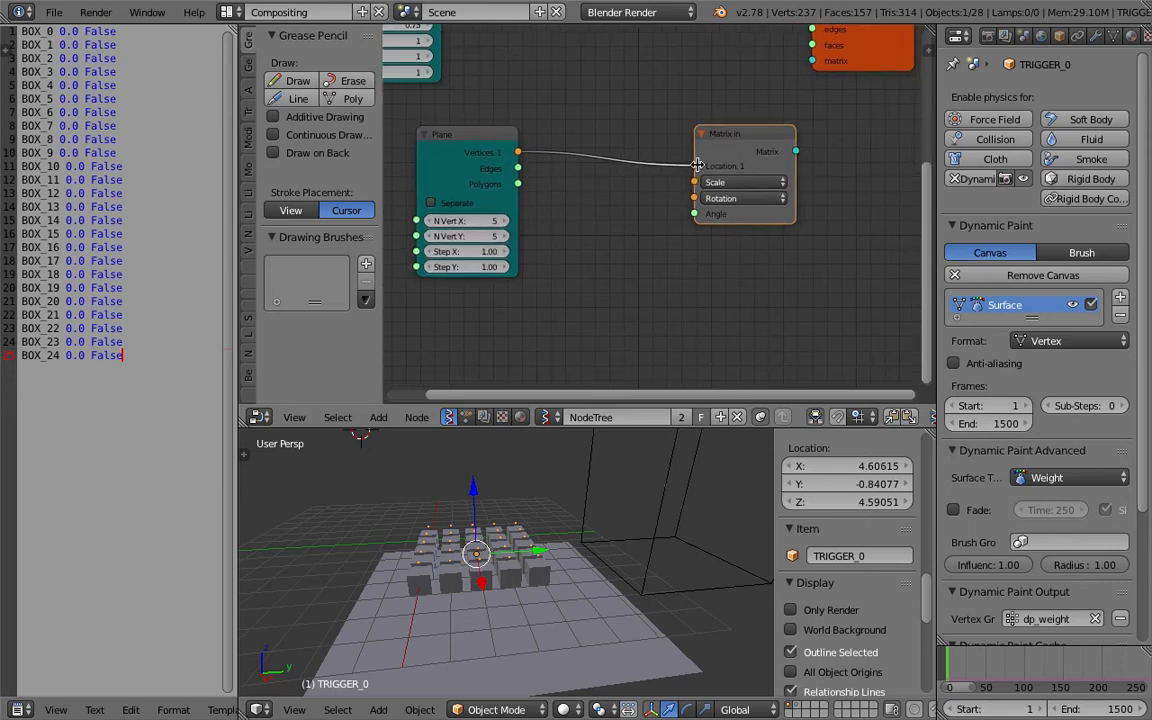
Disconnect the Plane from Matrix In and add a Viewer Draw node fed by the Plane's vertices.
{"action": "middle_click_drag", "start_coordinate": [702, 160], "coordinate": [605, 183]}
{"action": "left_click_drag", "start_coordinate": [655, 161], "coordinate": [586, 160]}
{"action": "key", "text": "alt+space"}
{"action": "type", "text": "view"}
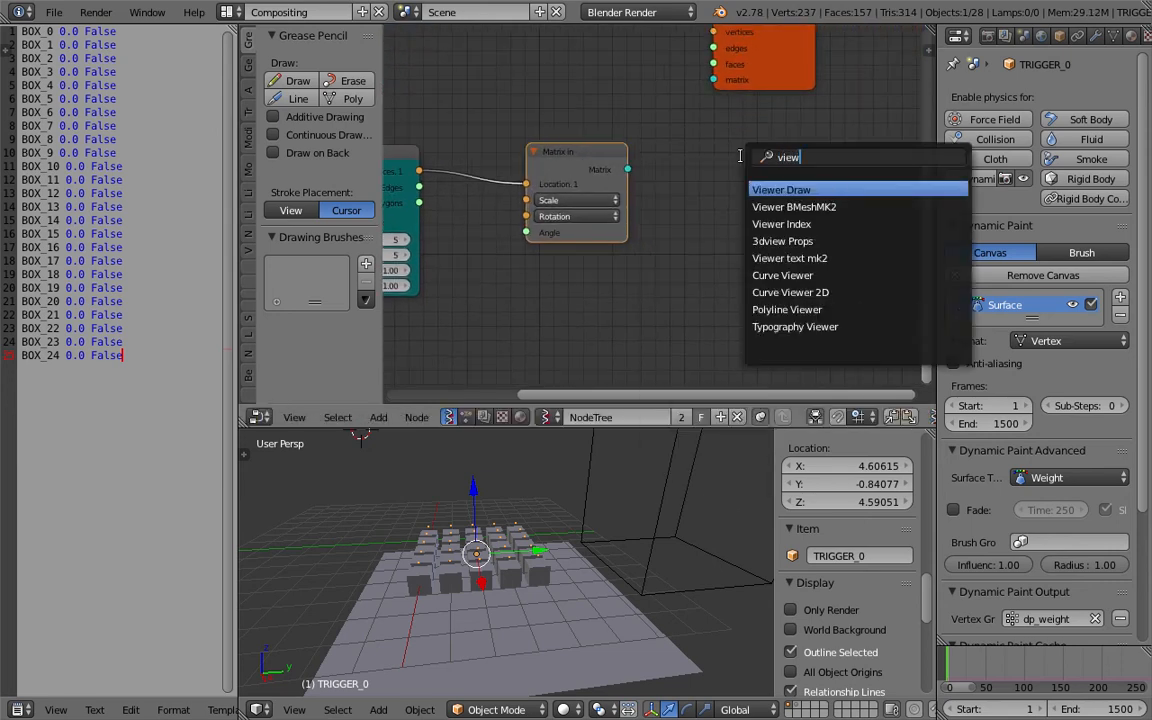
{"action": "key", "text": "Return"}
{"action": "left_click", "coordinate": [742, 156]}
{"action": "left_click_drag", "start_coordinate": [629, 170], "coordinate": [648, 225]}
{"action": "left_click_drag", "start_coordinate": [560, 150], "coordinate": [546, 238]}
{"action": "middle_click_drag", "start_coordinate": [546, 238], "coordinate": [577, 201]}
{"action": "left_click_drag", "start_coordinate": [450, 135], "coordinate": [773, 230]}
Toggle the 3D viewport to wireframe display.
{"action": "middle_click_drag", "start_coordinate": [585, 505], "coordinate": [607, 511]}
{"action": "key", "text": "z"}
{"action": "middle_click_drag", "start_coordinate": [540, 524], "coordinate": [601, 523]}
{"action": "middle_click_drag", "start_coordinate": [686, 304], "coordinate": [686, 288]}
{"action": "left_click_drag", "start_coordinate": [617, 200], "coordinate": [651, 229]}
{"action": "scroll", "coordinate": [586, 265], "scroll_direction": "down", "scroll_amount": 1}
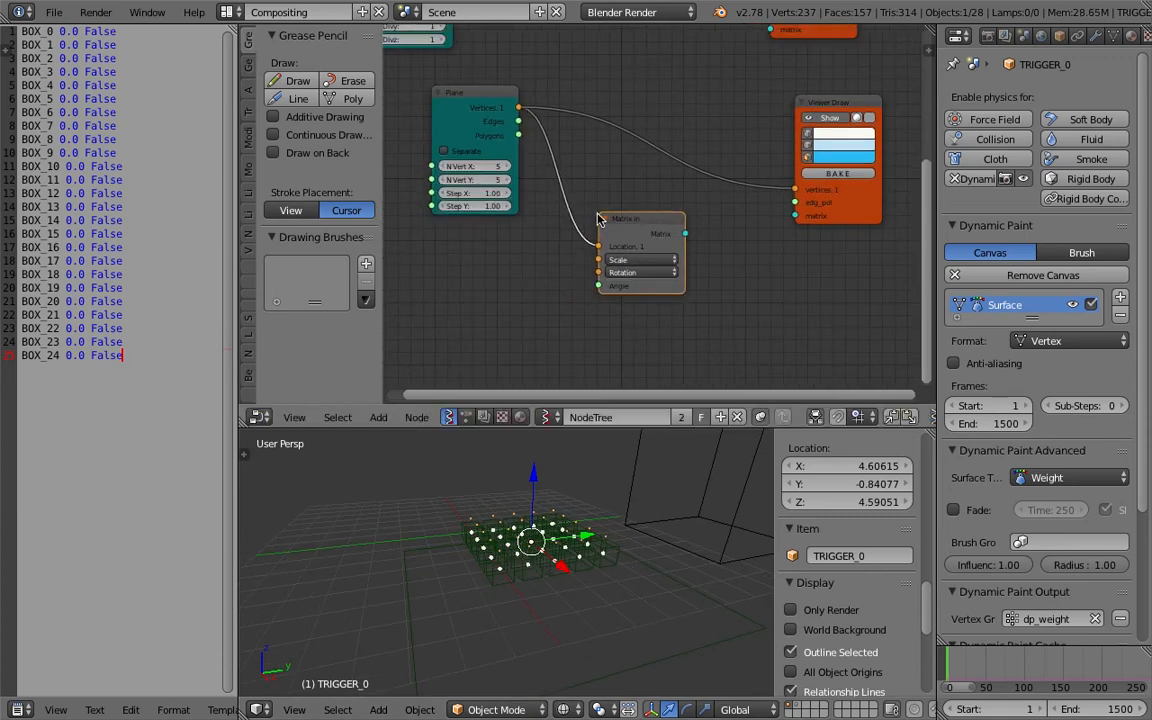
{"action": "key", "text": "ctrl+z"}
Add a Matrix Apply node taking the Plane's vertices and Matrix In's matrix, feeding the Viewer Draw.
{"action": "key", "text": "shift+a"}
{"action": "left_click", "coordinate": [543, 285]}
{"action": "type", "text": "matrix"}
{"action": "key", "text": "Return"}
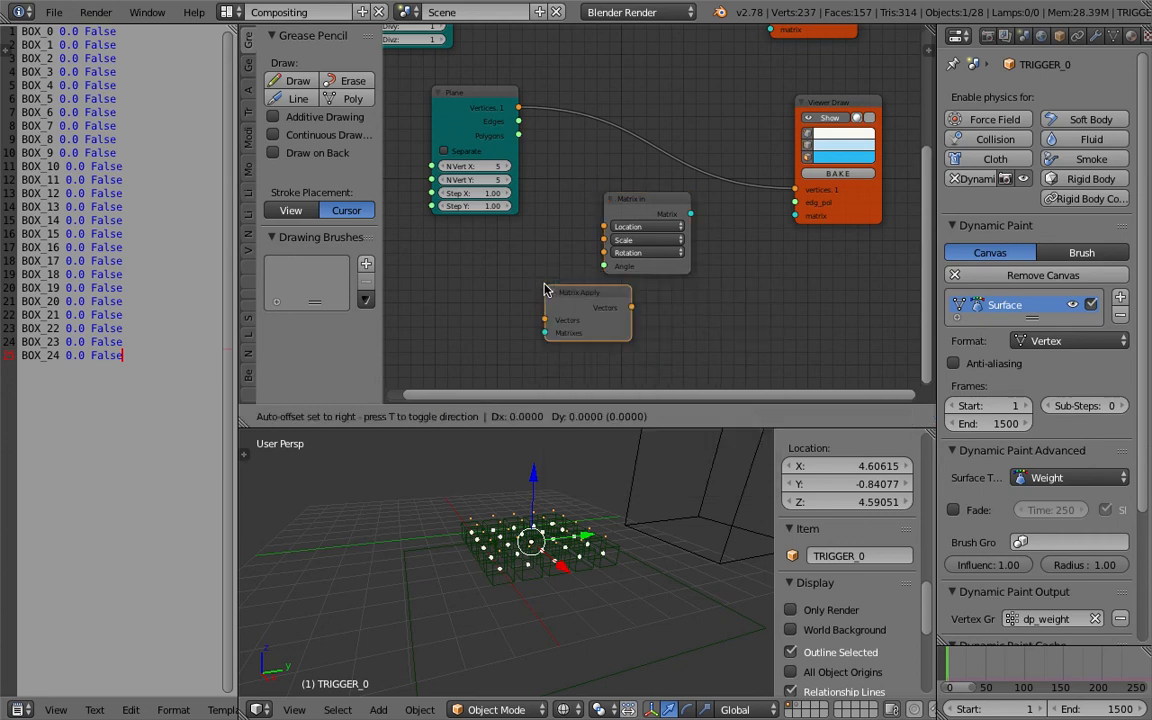
{"action": "left_click", "coordinate": [543, 165]}
{"action": "left_click_drag", "start_coordinate": [518, 108], "coordinate": [571, 184]}
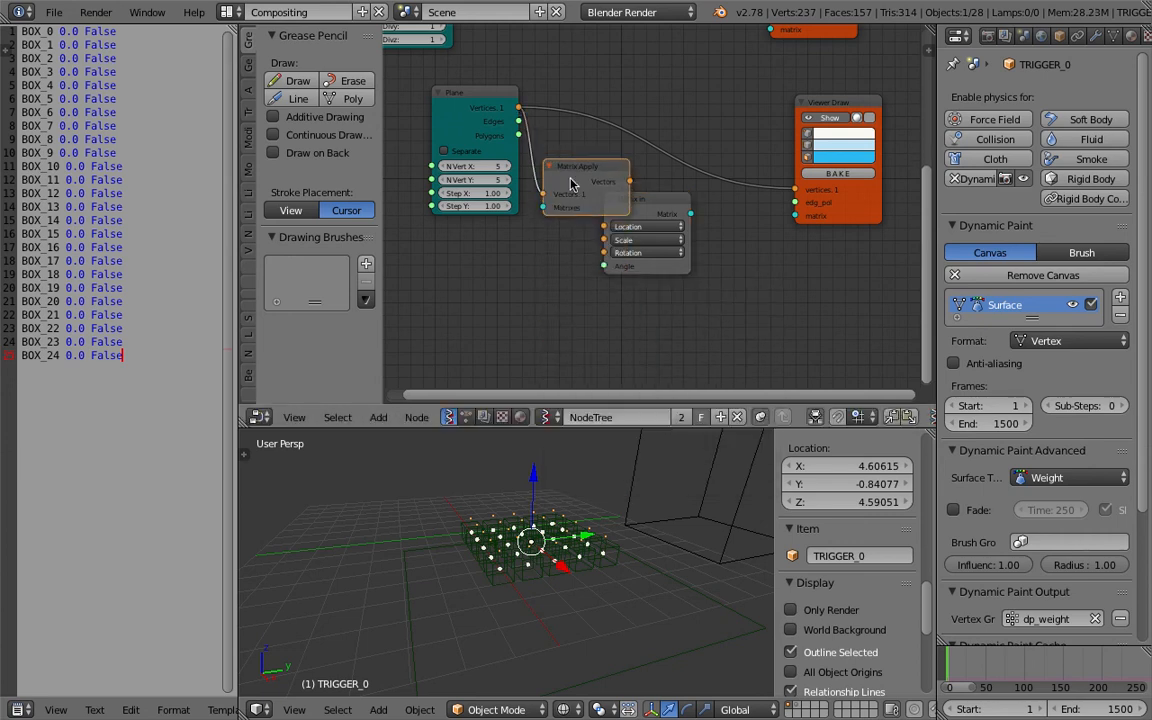
{"action": "key", "text": "g"}
{"action": "left_click", "coordinate": [662, 209]}
{"action": "left_click_drag", "start_coordinate": [678, 198], "coordinate": [552, 213]}
{"action": "middle_click_drag", "start_coordinate": [561, 246], "coordinate": [649, 237]}
Add a Vector in node and connect it to Matrix In's location input.
{"action": "key", "text": "shift+a"}
{"action": "left_click", "coordinate": [423, 239]}
{"action": "type", "text": "vec"}
{"action": "left_click", "coordinate": [446, 285]}
{"action": "left_click", "coordinate": [466, 259]}
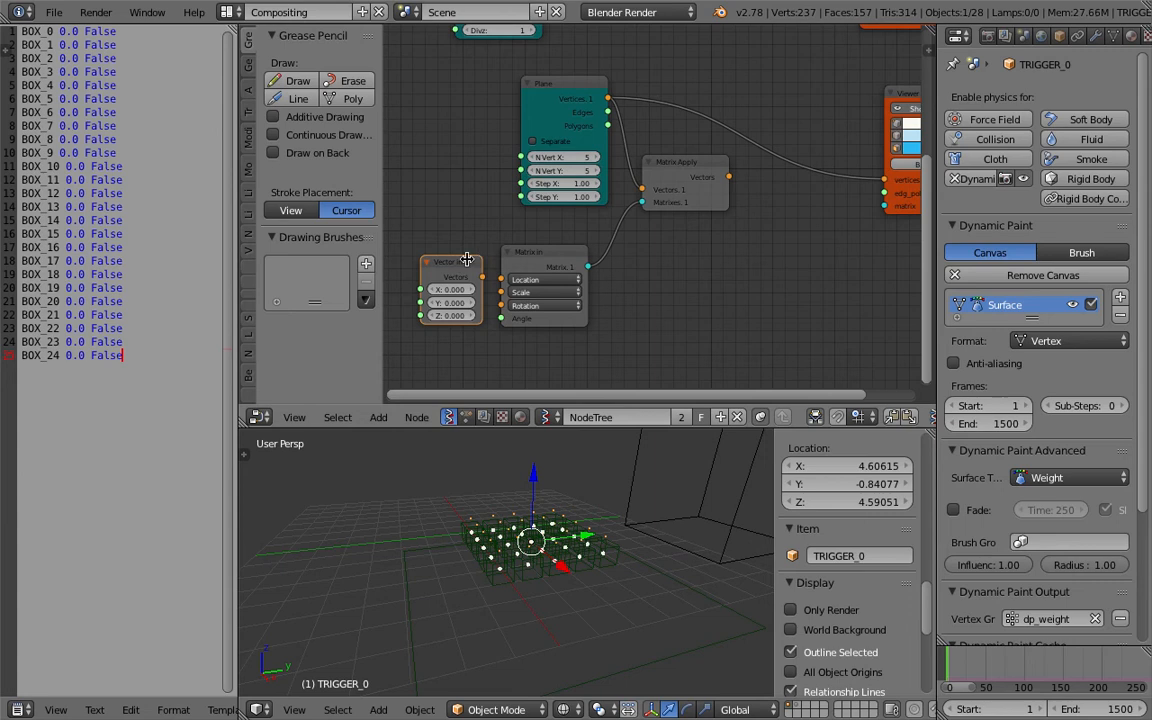
{"action": "middle_click_drag", "start_coordinate": [452, 268], "coordinate": [522, 251]}
Add a Line node with N Verts 5 feeding Matrix In's location, and save the file.
{"action": "key", "text": "shift+a"}
{"action": "left_click", "coordinate": [446, 243]}
{"action": "type", "text": "line"}
{"action": "key", "text": "Return"}
{"action": "left_click", "coordinate": [447, 243]}
{"action": "left_click_drag", "start_coordinate": [534, 266], "coordinate": [572, 261]}
{"action": "double_click", "coordinate": [523, 298]}
{"action": "type", "text": "5"}
{"action": "key", "text": "Return"}
{"action": "middle_click_drag", "start_coordinate": [740, 257], "coordinate": [724, 260]}
{"action": "key", "text": "ctrl+s"}
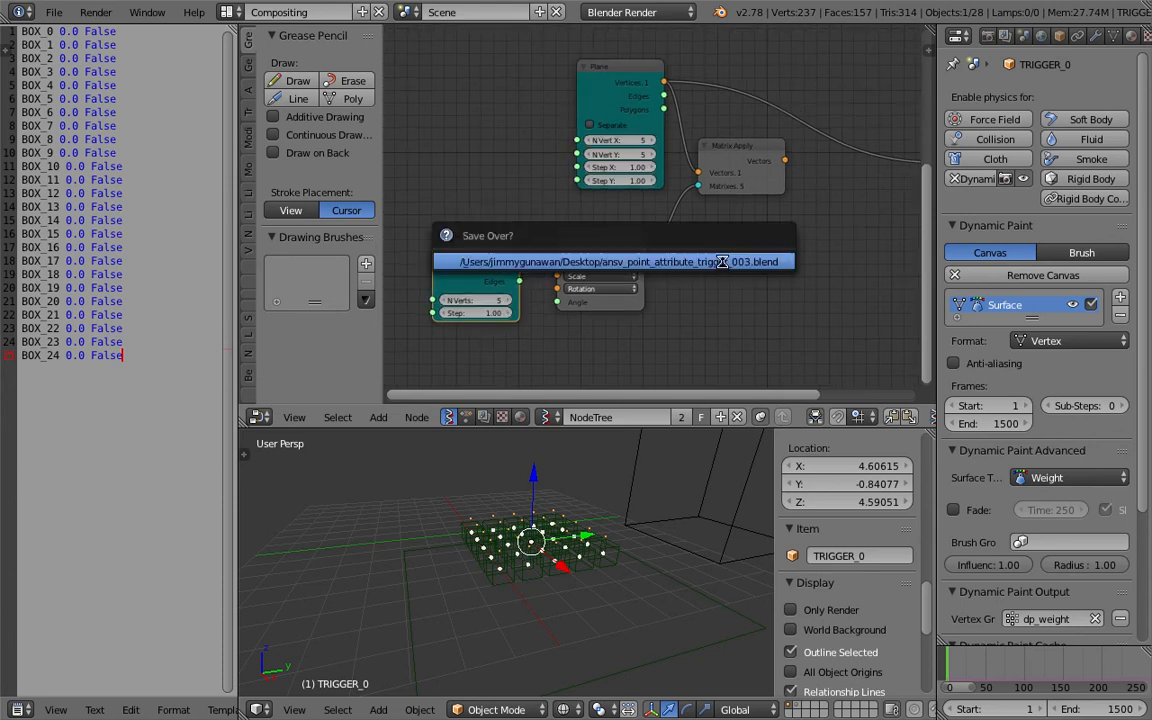
{"action": "left_click", "coordinate": [722, 264]}
Rearrange the nodes and set the Line node's N Verts to 10.
{"action": "scroll", "coordinate": [755, 189], "scroll_direction": "down", "scroll_amount": 2}
{"action": "middle_click_drag", "start_coordinate": [755, 189], "coordinate": [673, 205]}
{"action": "left_click_drag", "start_coordinate": [689, 185], "coordinate": [832, 188]}
{"action": "left_click_drag", "start_coordinate": [858, 196], "coordinate": [814, 186]}
{"action": "middle_click_drag", "start_coordinate": [454, 337], "coordinate": [518, 322]}
{"action": "double_click", "coordinate": [498, 291]}
{"action": "type", "text": "10"}
{"action": "key", "text": "Return"}
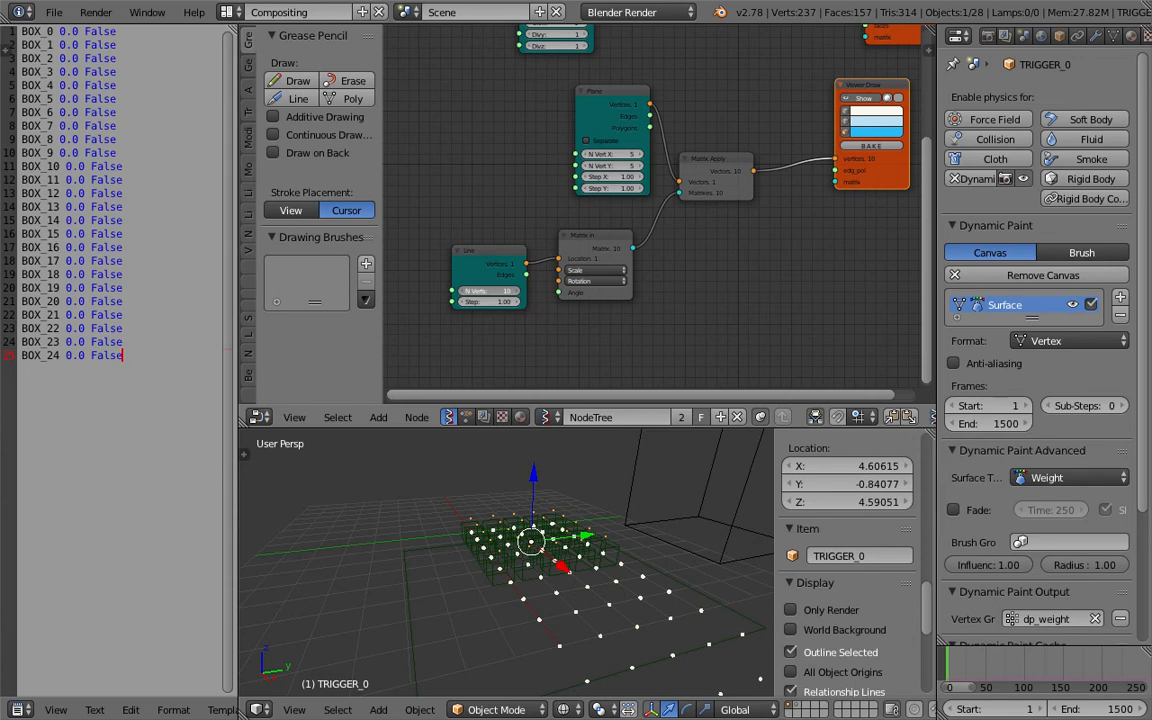
Place the 3D cursor in the viewport and set the Line node's step to about 5.77.
{"action": "middle_click_drag", "start_coordinate": [516, 598], "coordinate": [478, 591]}
{"action": "left_click", "coordinate": [626, 598]}
{"action": "middle_click_drag", "start_coordinate": [720, 272], "coordinate": [720, 263]}
{"action": "scroll", "coordinate": [700, 270], "scroll_direction": "up", "scroll_amount": 1}
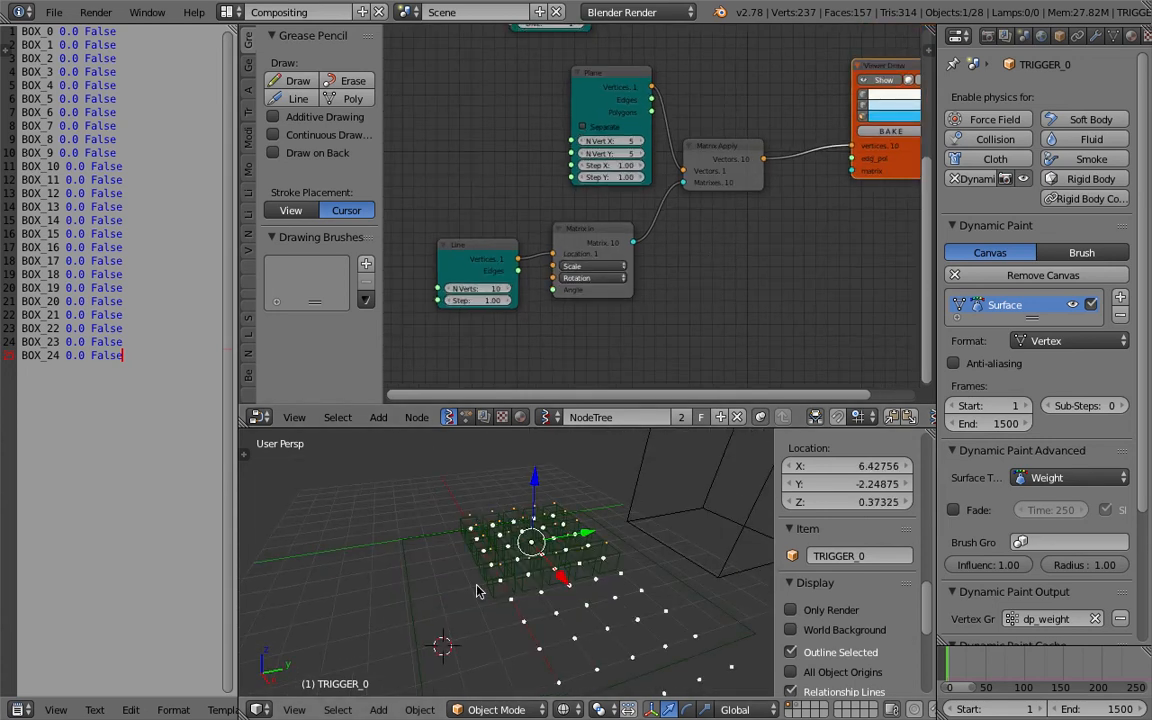
{"action": "left_click_drag", "start_coordinate": [478, 300], "coordinate": [556, 300]}
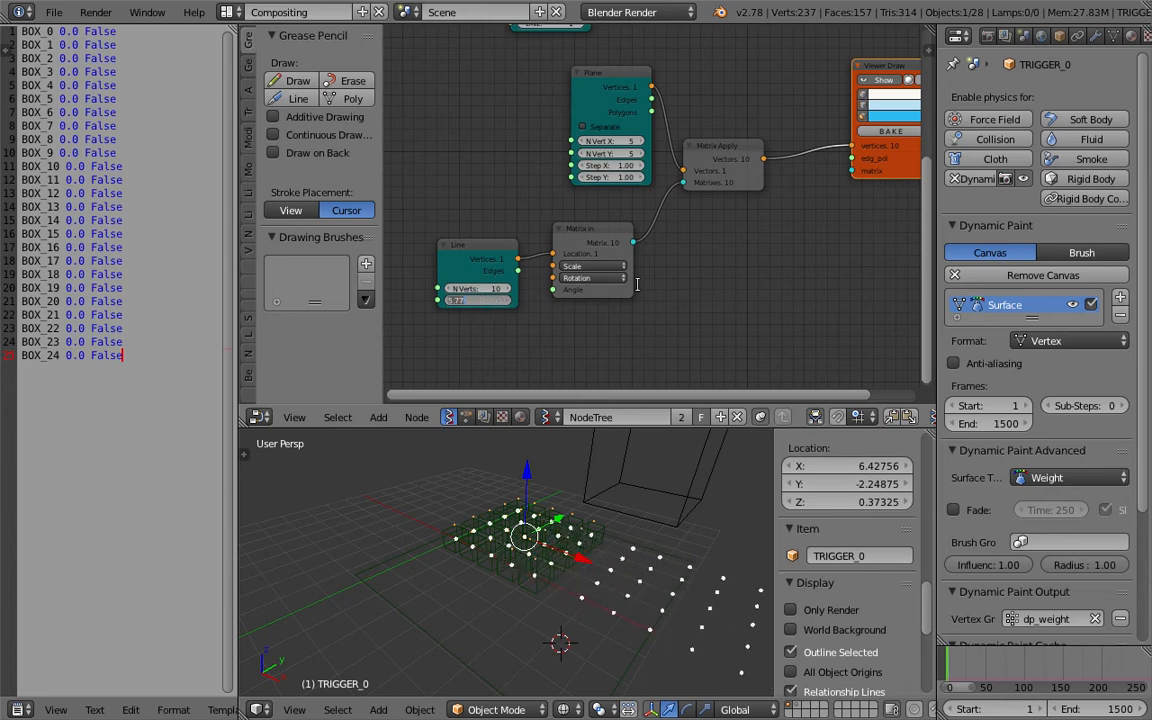
Rearrange the nodes and insert a Vector out node between the Line and Matrix In nodes.
{"action": "left_click_drag", "start_coordinate": [728, 149], "coordinate": [788, 132]}
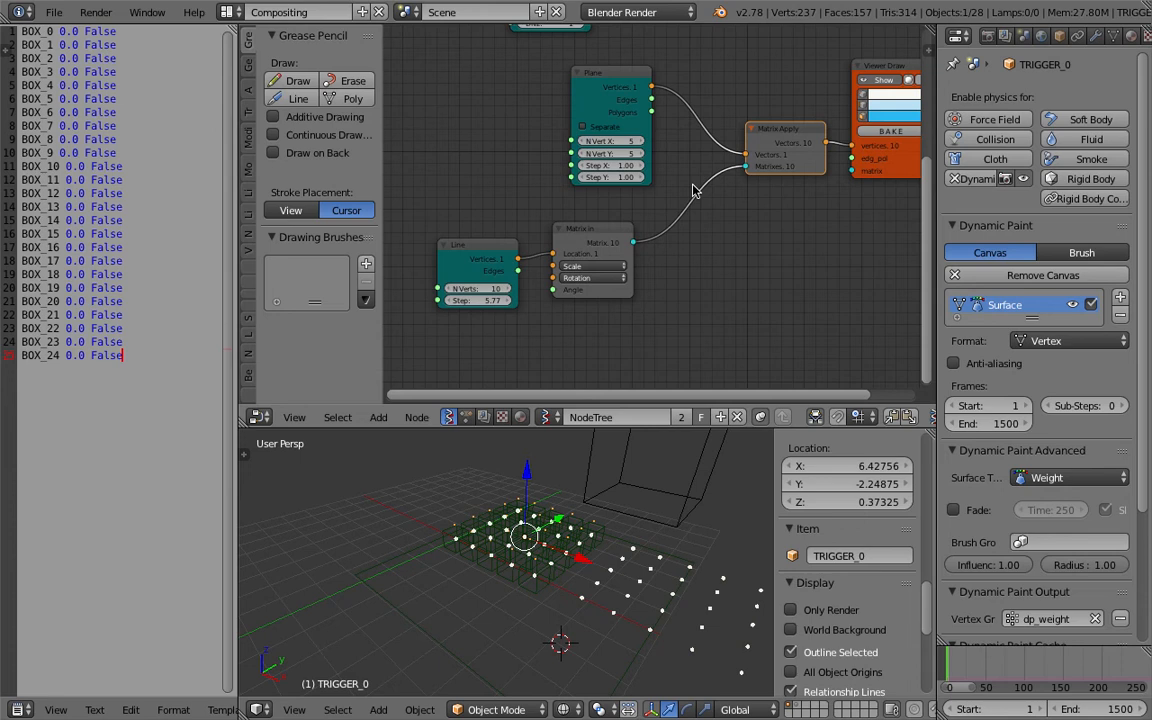
{"action": "left_click_drag", "start_coordinate": [590, 228], "coordinate": [683, 224]}
{"action": "left_click_drag", "start_coordinate": [455, 245], "coordinate": [409, 242]}
{"action": "middle_click_drag", "start_coordinate": [487, 328], "coordinate": [547, 285]}
{"action": "key", "text": "shift+a"}
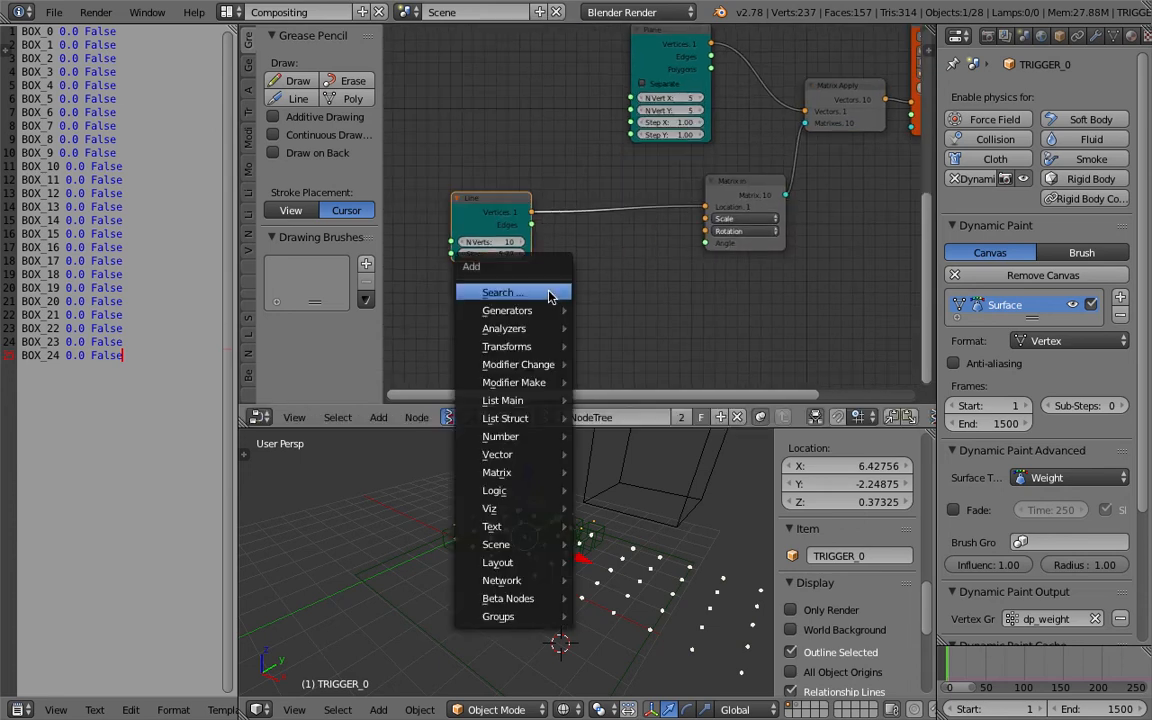
{"action": "left_click", "coordinate": [550, 295]}
{"action": "type", "text": "vec"}
{"action": "left_click", "coordinate": [580, 356]}
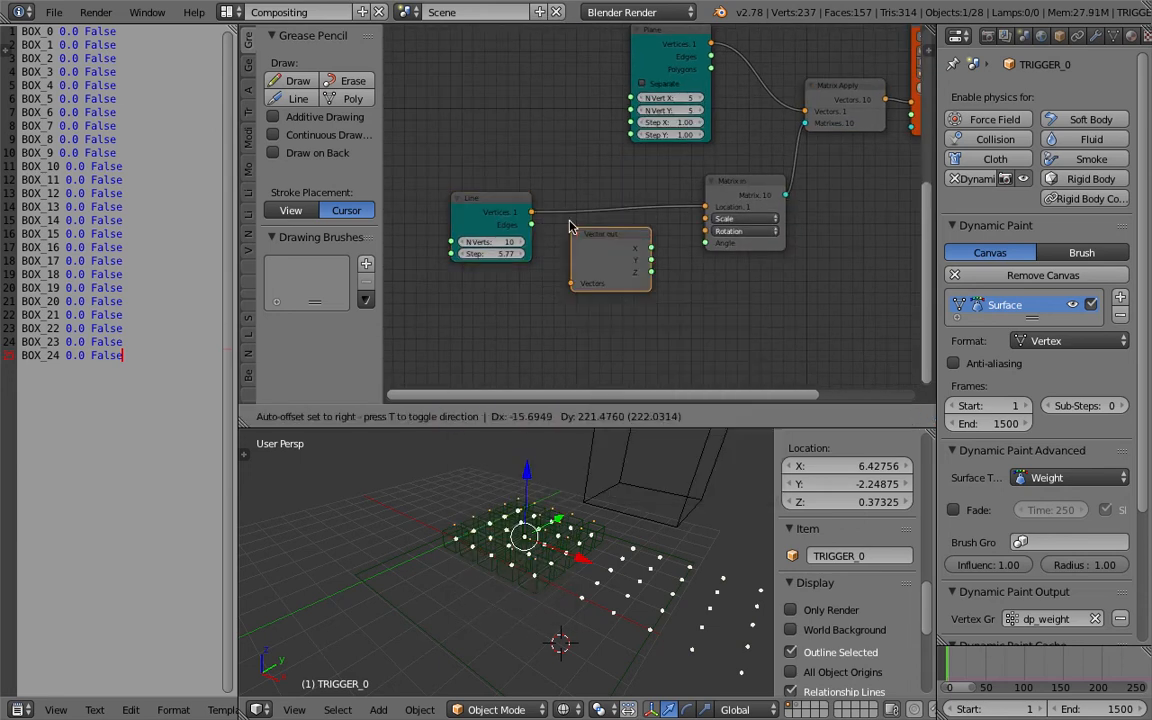
{"action": "left_click", "coordinate": [540, 178]}
Add a Vector in node and route the Vector out X output into its Z input.
{"action": "key", "text": "space"}
{"action": "type", "text": "vewc"}
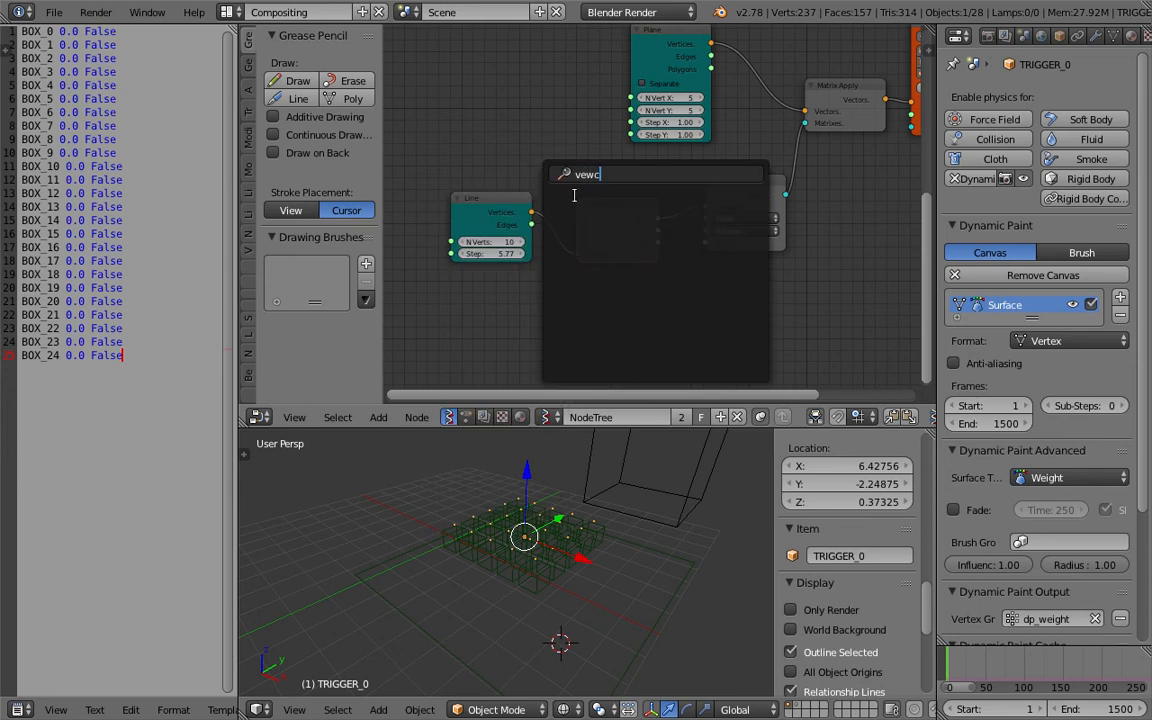
{"action": "key", "text": "BackSpace"}
{"action": "key", "text": "BackSpace"}
{"action": "type", "text": "c"}
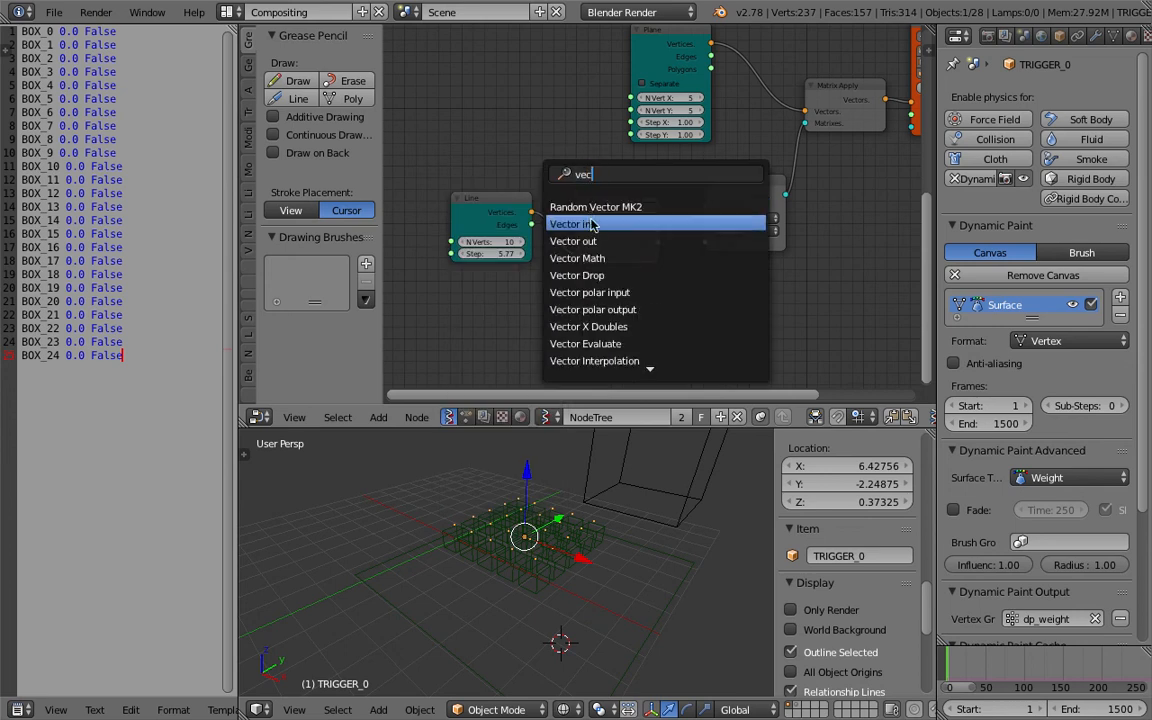
{"action": "key", "text": "Return"}
{"action": "left_click", "coordinate": [680, 193]}
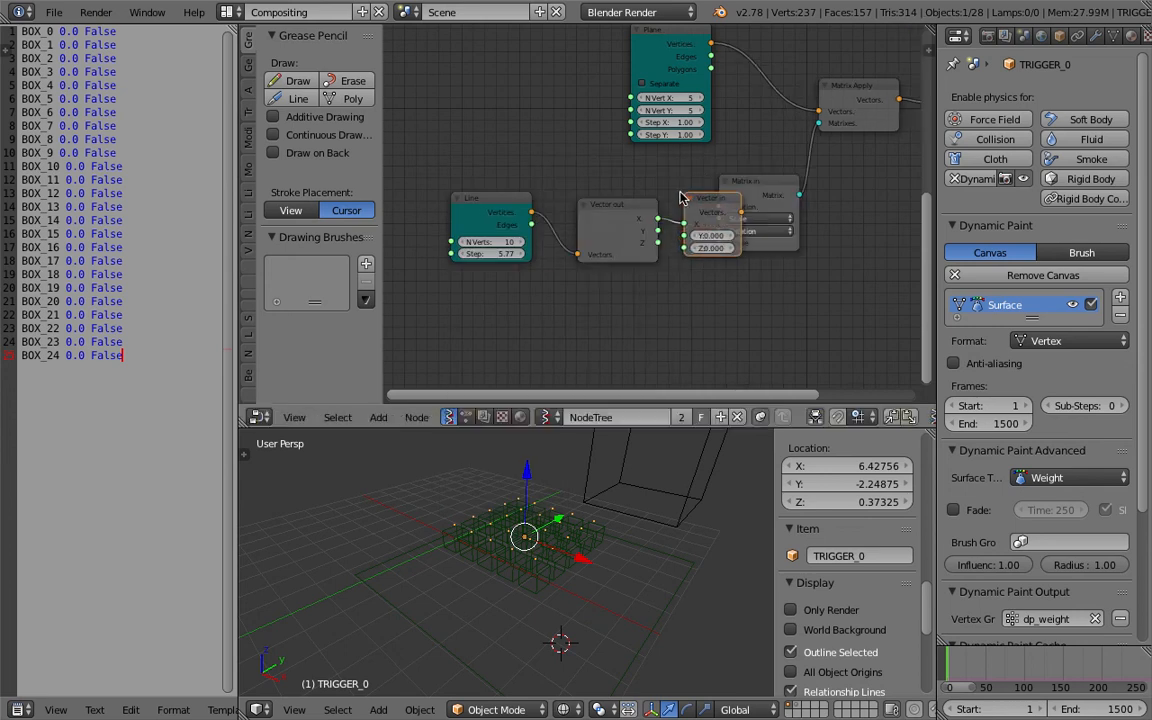
{"action": "left_click_drag", "start_coordinate": [660, 218], "coordinate": [690, 248]}
{"action": "left_click_drag", "start_coordinate": [698, 236], "coordinate": [703, 247]}
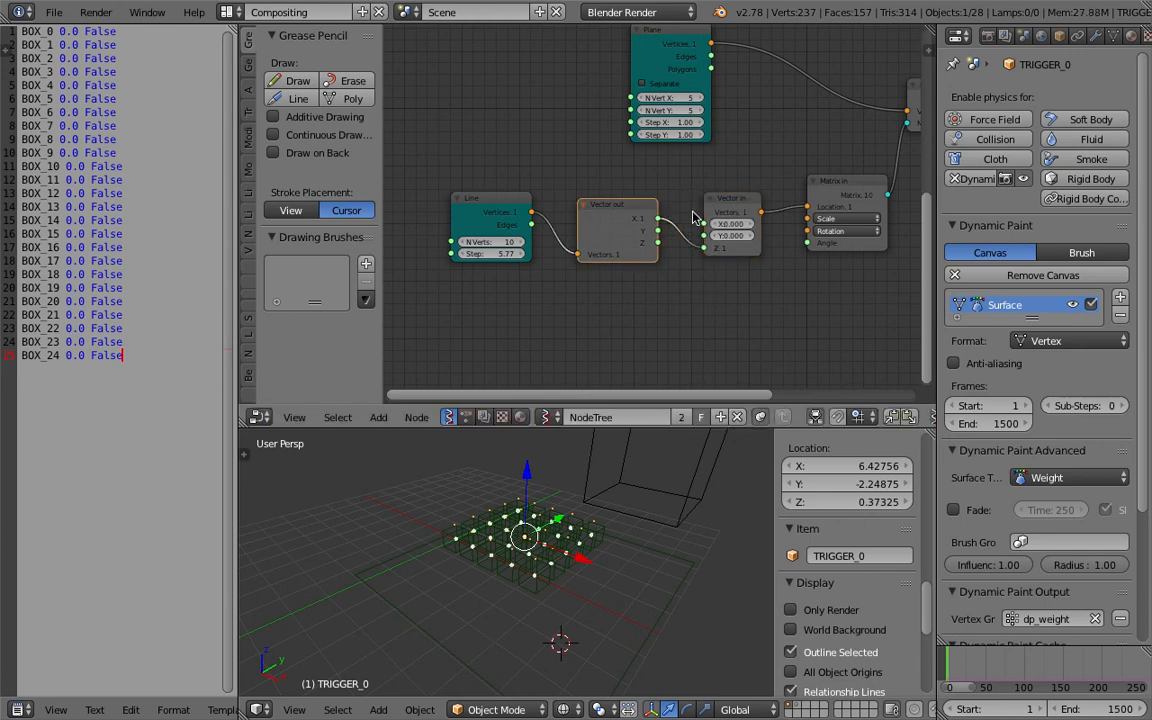
Tidy the node layout and save the file.
{"action": "middle_click_drag", "start_coordinate": [751, 308], "coordinate": [711, 306]}
{"action": "key", "text": "ctrl+s"}
{"action": "left_click", "coordinate": [711, 308]}
{"action": "mouse_move", "coordinate": [633, 500]}
{"action": "middle_mouse_down"}
{"action": "mouse_move", "coordinate": [656, 461]}
{"action": "mouse_move", "coordinate": [636, 484]}
{"action": "middle_mouse_up"}
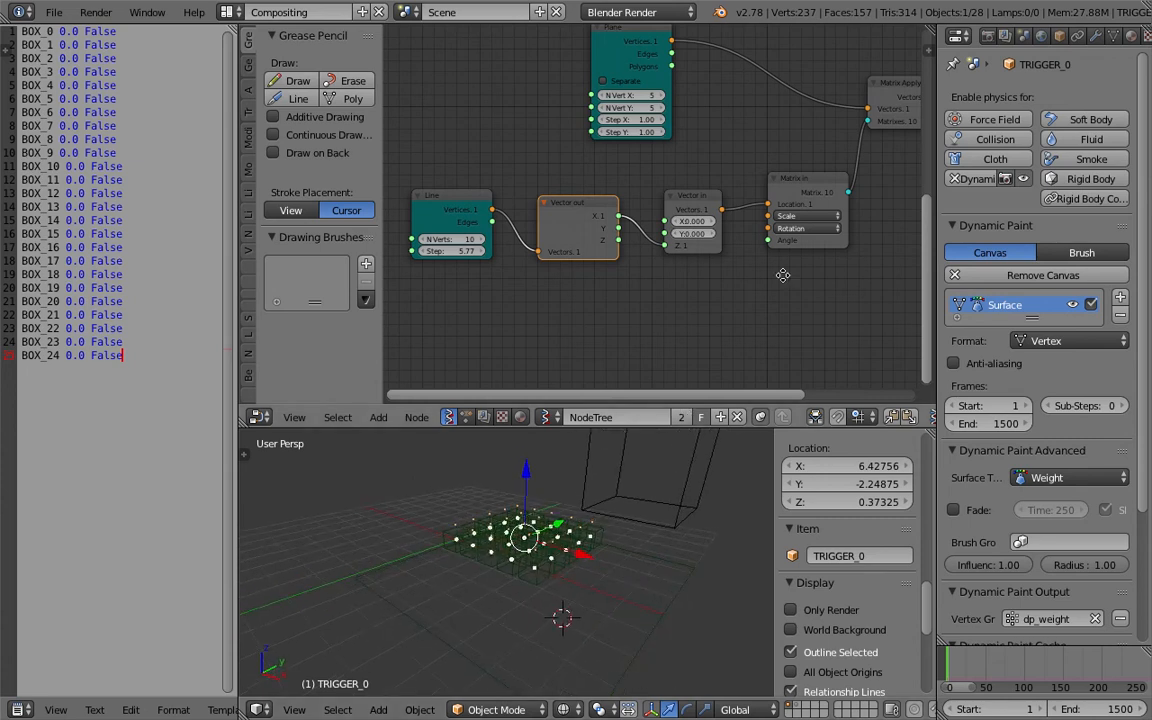
{"action": "middle_click_drag", "start_coordinate": [729, 257], "coordinate": [698, 261]}
{"action": "left_click_drag", "start_coordinate": [657, 198], "coordinate": [640, 201]}
{"action": "middle_click_drag", "start_coordinate": [446, 266], "coordinate": [467, 265]}
{"action": "mouse_move", "coordinate": [454, 260]}
{"action": "left_mouse_down"}
{"action": "mouse_move", "coordinate": [465, 256]}
{"action": "mouse_move", "coordinate": [430, 251]}
{"action": "mouse_move", "coordinate": [472, 251]}
{"action": "mouse_move", "coordinate": [450, 251]}
{"action": "left_mouse_up"}
{"action": "key", "text": "ctrl+s"}
{"action": "left_click", "coordinate": [500, 308]}
Set the Line node's N Verts to 5.
{"action": "double_click", "coordinate": [468, 240]}
{"action": "type", "text": "5"}
{"action": "key", "text": "Return"}
{"action": "scroll", "coordinate": [609, 504], "scroll_direction": "down", "scroll_amount": 2}
{"action": "middle_click_drag", "start_coordinate": [609, 504], "coordinate": [547, 575]}
{"action": "scroll", "coordinate": [600, 515], "scroll_direction": "up", "scroll_amount": 2}
{"action": "left_click", "coordinate": [620, 509]}
{"action": "scroll", "coordinate": [615, 515], "scroll_direction": "up", "scroll_amount": 2}
{"action": "scroll", "coordinate": [547, 575], "scroll_direction": "down", "scroll_amount": 3}
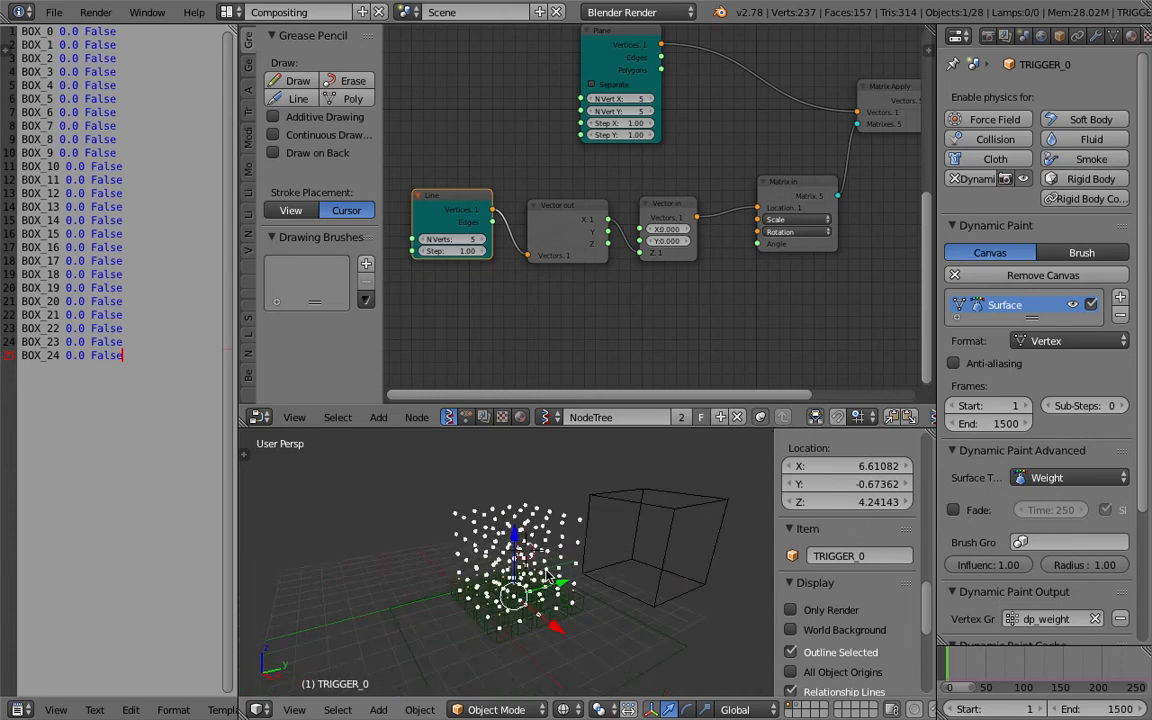
Set the Line node's N Verts to 10 and save the file.
{"action": "type", "text": "10"}
{"action": "key", "text": "Return"}
{"action": "key", "text": "ctrl+s"}
{"action": "left_click", "coordinate": [489, 240]}
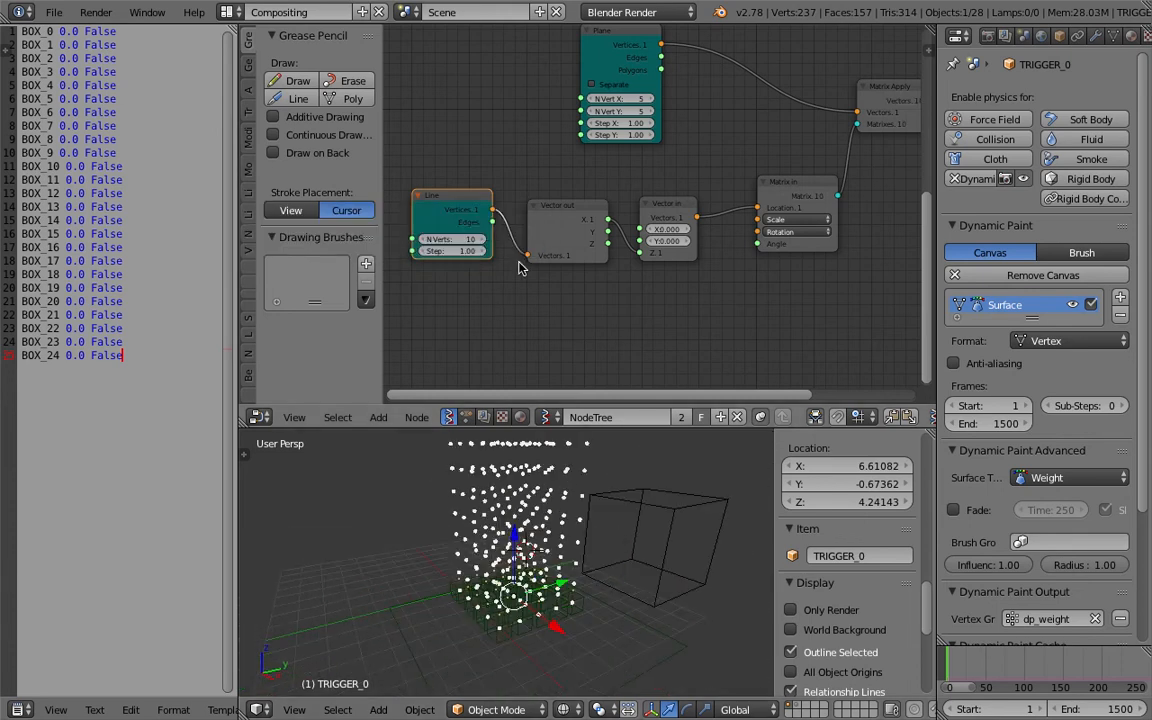
Arrange the Line and Vector node layout and save the file.
{"action": "middle_click_drag", "start_coordinate": [648, 476], "coordinate": [666, 491]}
{"action": "scroll", "coordinate": [660, 496], "scroll_direction": "down", "scroll_amount": 3}
{"action": "middle_click_drag", "start_coordinate": [620, 527], "coordinate": [567, 553]}
{"action": "scroll", "coordinate": [537, 543], "scroll_direction": "up", "scroll_amount": 2}
{"action": "key", "text": "ctrl+s"}
{"action": "left_click", "coordinate": [535, 537]}
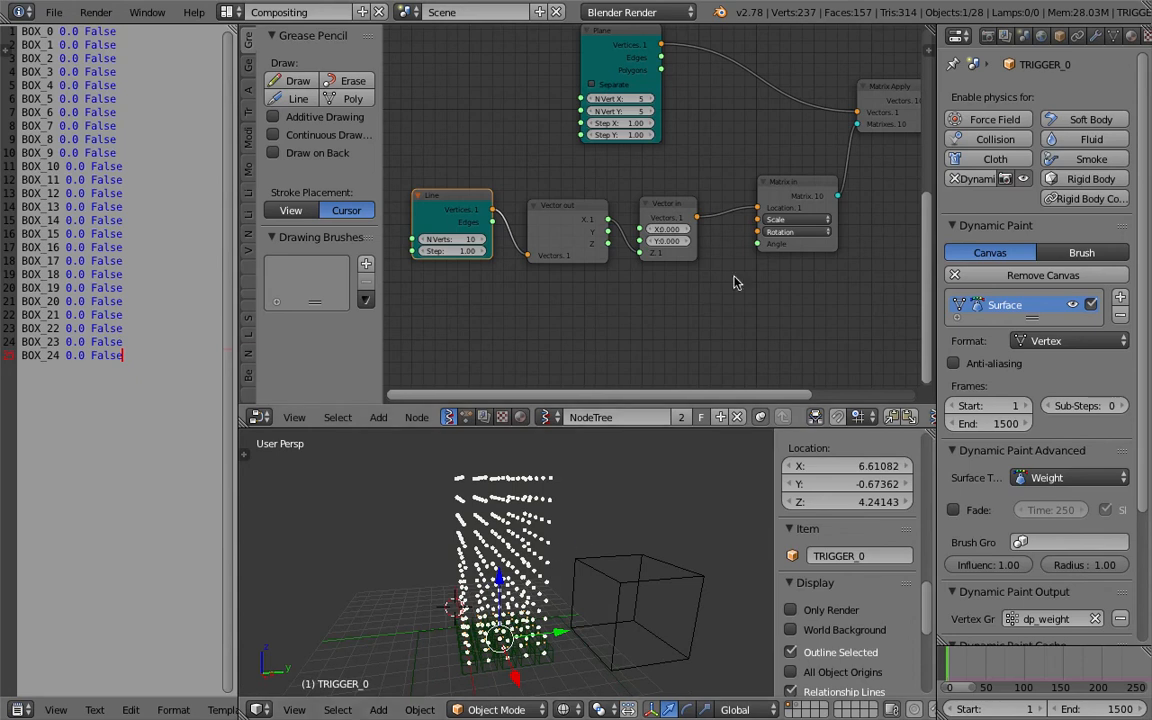
{"action": "middle_click_drag", "start_coordinate": [732, 262], "coordinate": [660, 274]}
{"action": "key", "text": "ctrl+s"}
Move the Matrix Apply and Viewer Draw nodes into place and save the file.
{"action": "left_click", "coordinate": [660, 275]}
{"action": "middle_click_drag", "start_coordinate": [793, 168], "coordinate": [709, 204]}
{"action": "left_click_drag", "start_coordinate": [746, 133], "coordinate": [760, 125]}
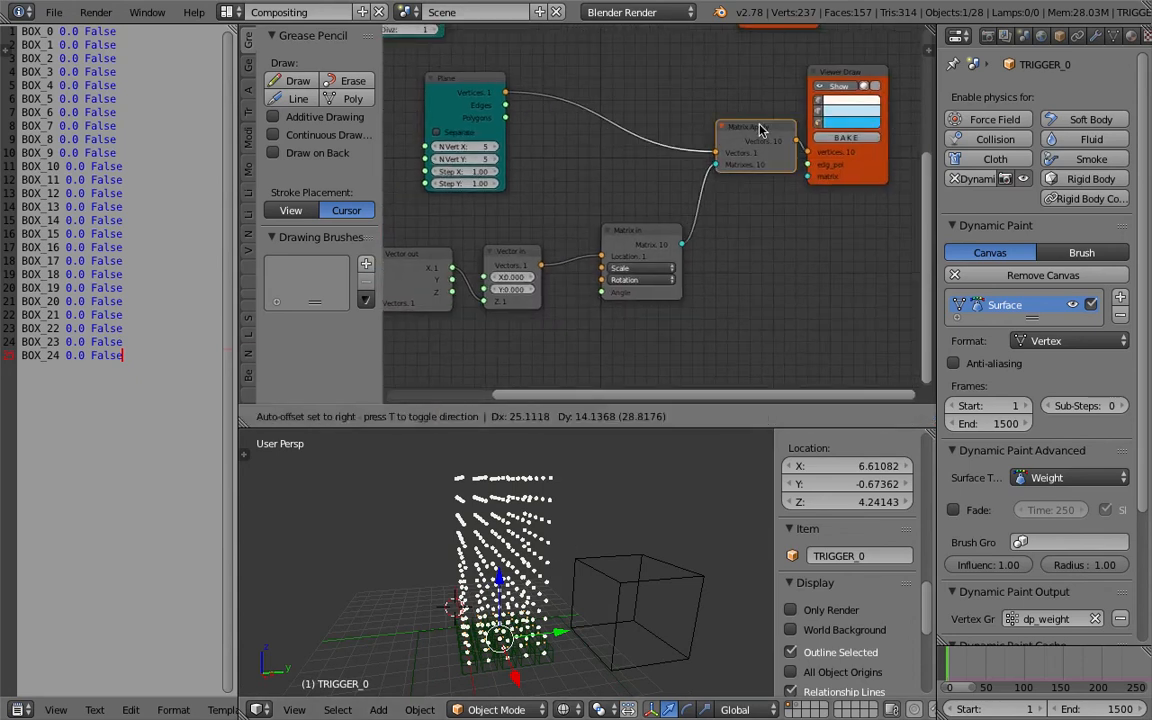
{"action": "left_click_drag", "start_coordinate": [830, 76], "coordinate": [869, 74]}
{"action": "middle_click_drag", "start_coordinate": [841, 88], "coordinate": [842, 96]}
{"action": "left_click_drag", "start_coordinate": [484, 85], "coordinate": [635, 93]}
{"action": "key", "text": "ctrl+s"}
Reposition the Viewer Draw and Box nodes within the node tree.
{"action": "left_click", "coordinate": [632, 94]}
{"action": "middle_click_drag", "start_coordinate": [719, 125], "coordinate": [642, 290]}
{"action": "scroll", "coordinate": [646, 152], "scroll_direction": "down", "scroll_amount": 1}
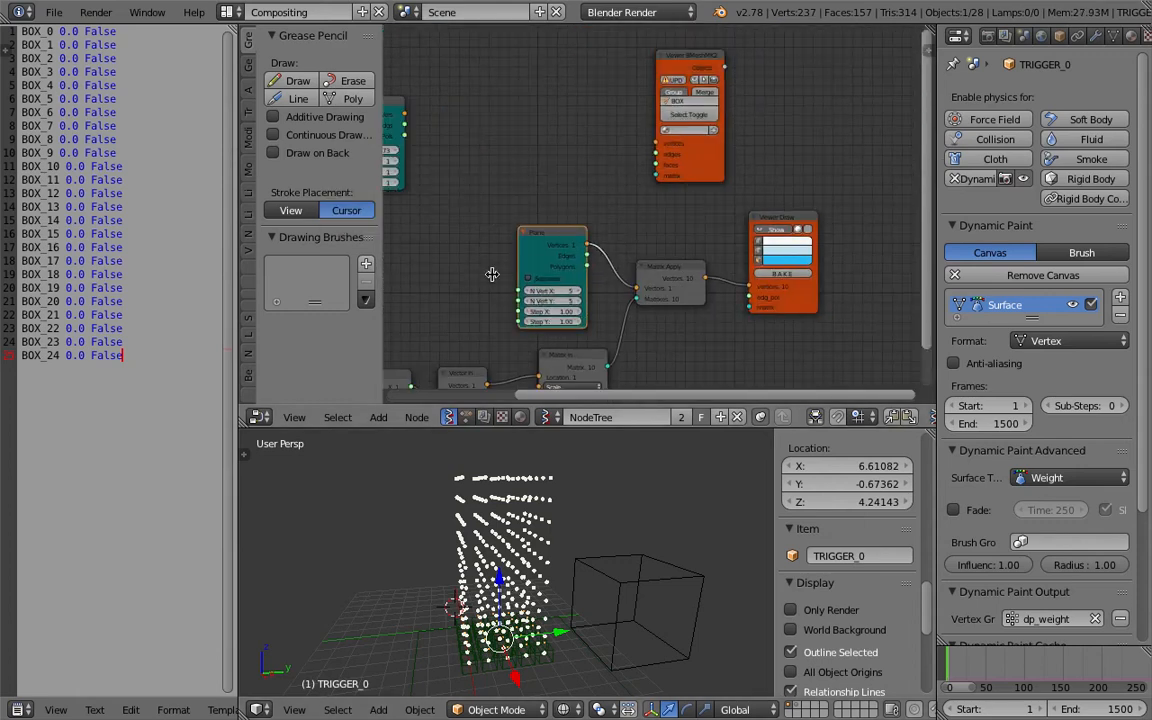
{"action": "left_click_drag", "start_coordinate": [689, 185], "coordinate": [762, 162]}
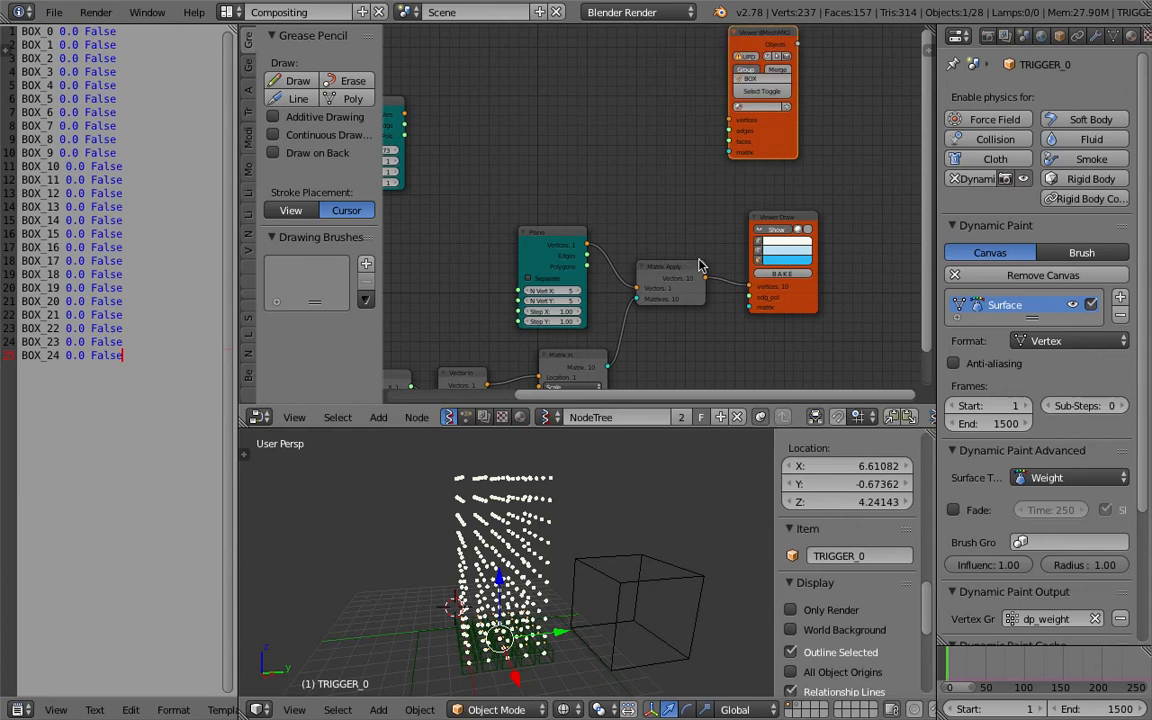
{"action": "left_click_drag", "start_coordinate": [770, 222], "coordinate": [792, 224]}
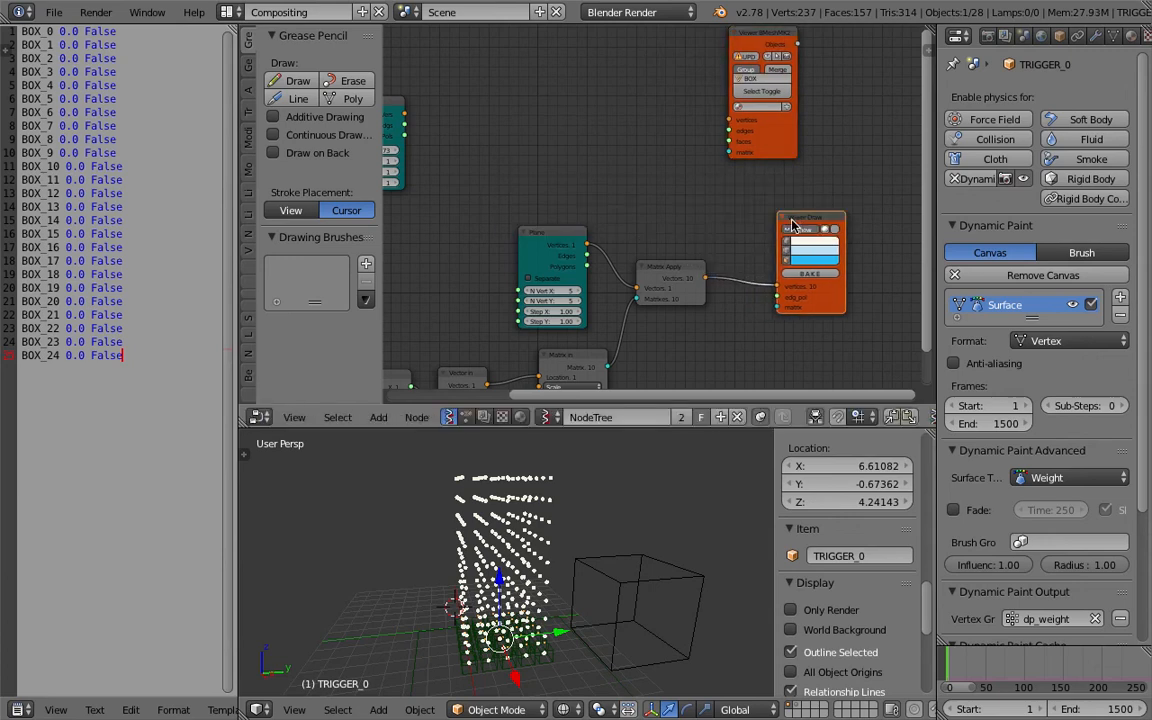
{"action": "middle_click_drag", "start_coordinate": [703, 187], "coordinate": [772, 199]}
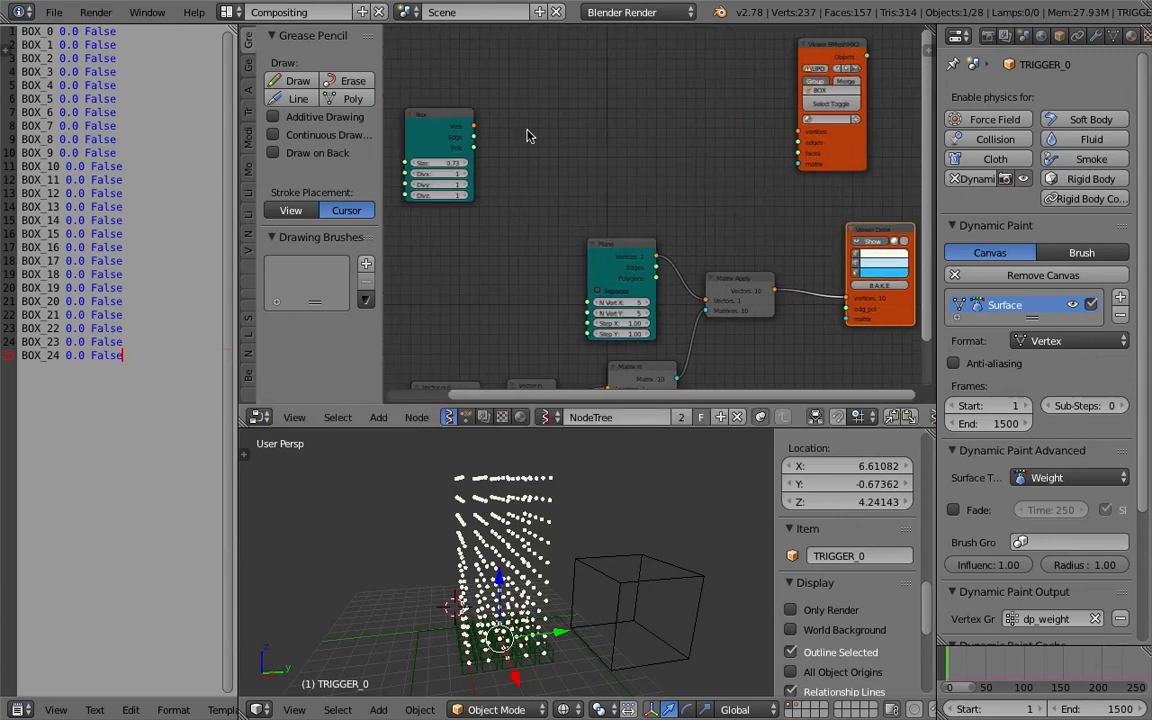
{"action": "left_click_drag", "start_coordinate": [457, 121], "coordinate": [518, 101]}
{"action": "scroll", "coordinate": [585, 123], "scroll_direction": "up", "scroll_amount": 1}
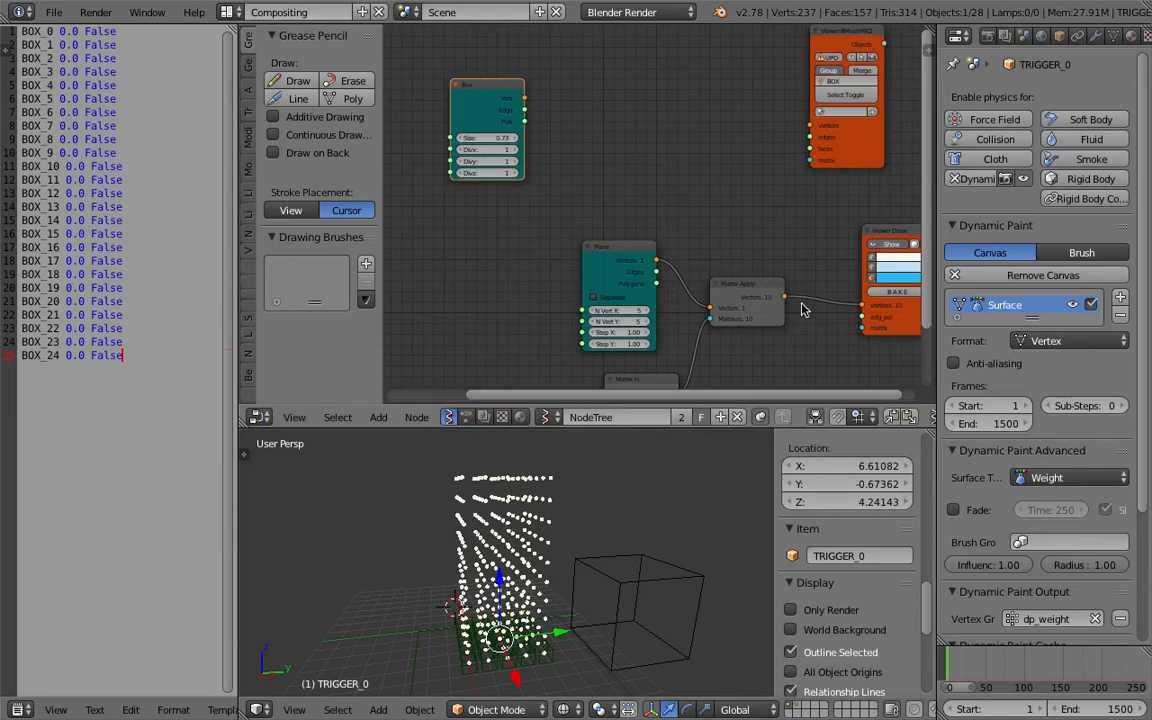
Add a Matrix in node beside the Box node.
{"action": "key", "text": "shift+a"}
{"action": "left_click", "coordinate": [645, 125]}
{"action": "type", "text": "mat"}
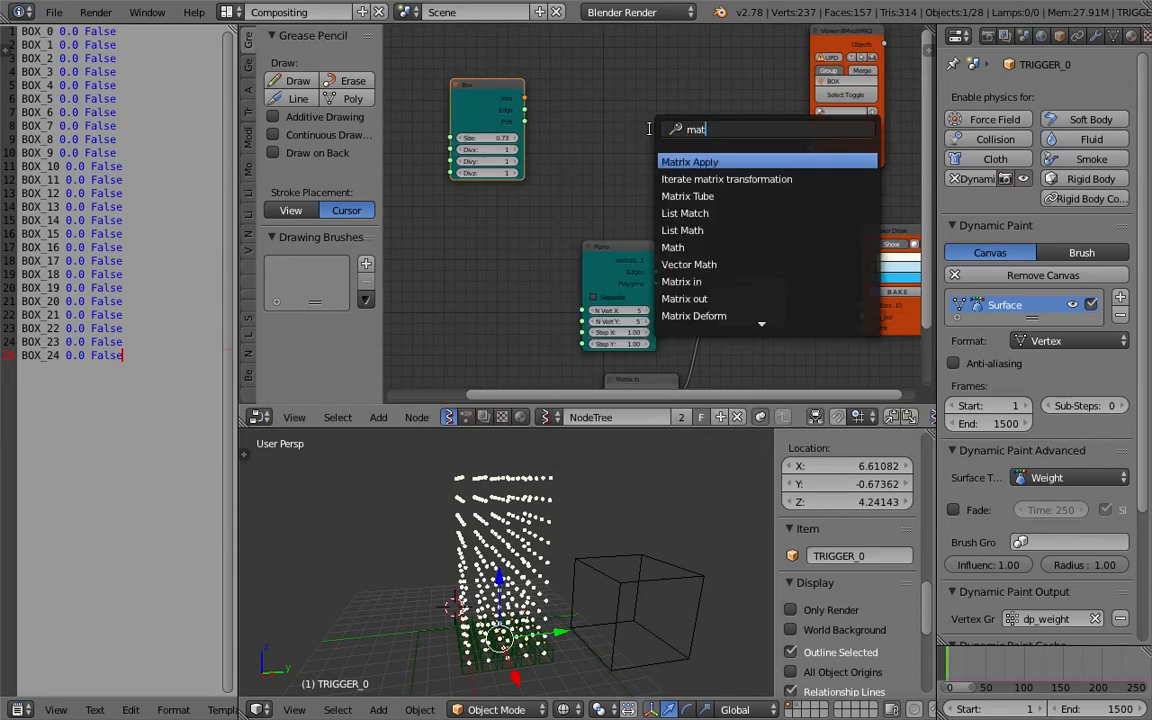
{"action": "type", "text": "rix i"}
{"action": "key", "text": "Return"}
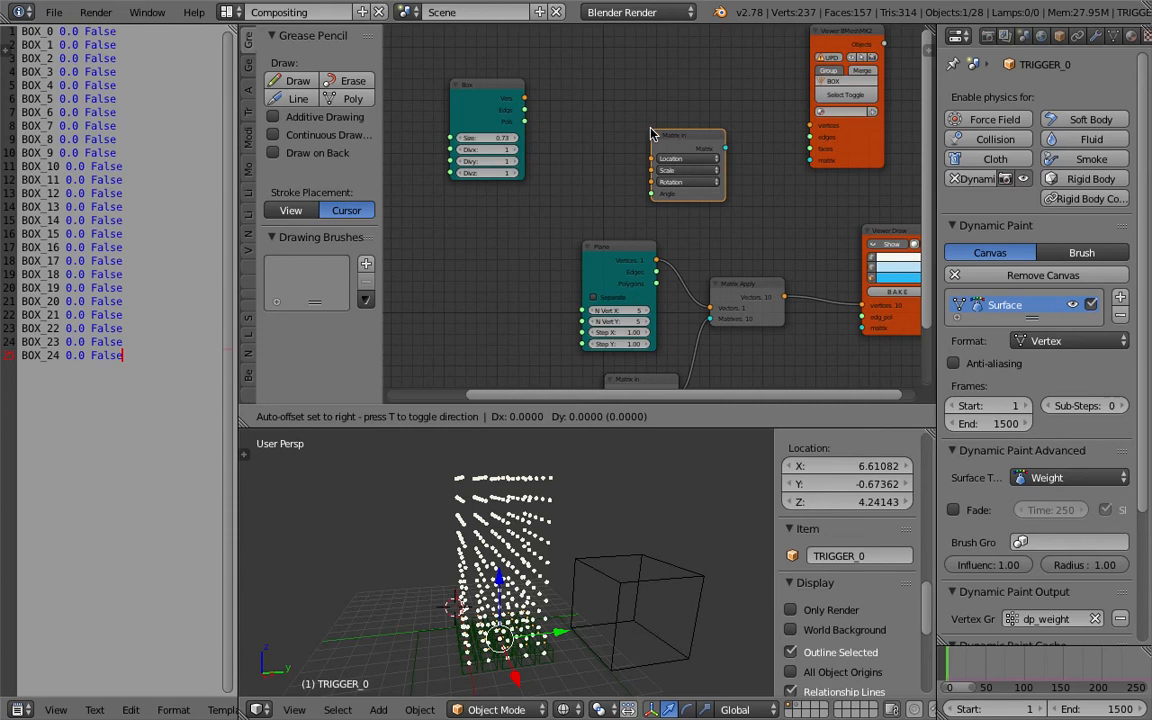
{"action": "left_click", "coordinate": [671, 137]}
Wire Matrix Apply vectors into Matrix in Location, and Matrix in, Box vertices and polygons into the BMesh viewer.
{"action": "left_click_drag", "start_coordinate": [785, 296], "coordinate": [672, 165]}
{"action": "left_click_drag", "start_coordinate": [746, 153], "coordinate": [810, 160]}
{"action": "left_click_drag", "start_coordinate": [523, 98], "coordinate": [810, 126]}
{"action": "left_click_drag", "start_coordinate": [523, 122], "coordinate": [810, 149]}
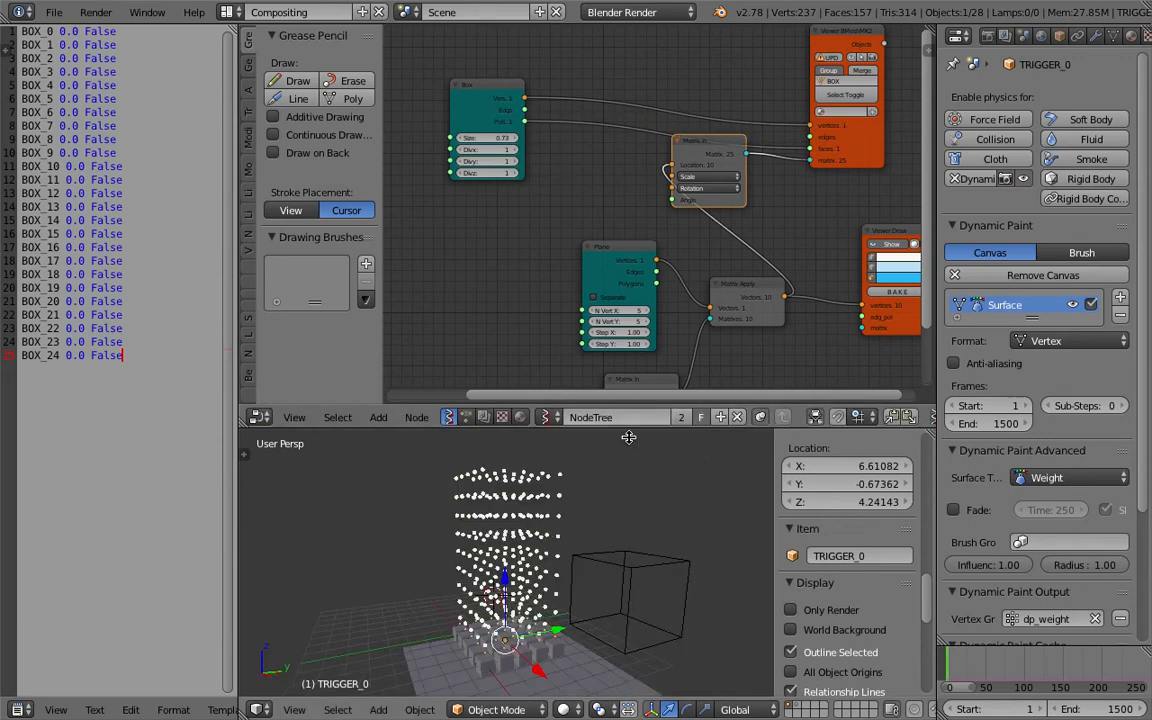
Rearrange the Matrix in and Box nodes and set the BMesh viewer's object name to CUBES.
{"action": "left_click", "coordinate": [848, 148]}
{"action": "scroll", "coordinate": [674, 178], "scroll_direction": "down", "scroll_amount": 1}
{"action": "middle_click_drag", "start_coordinate": [674, 178], "coordinate": [660, 185]}
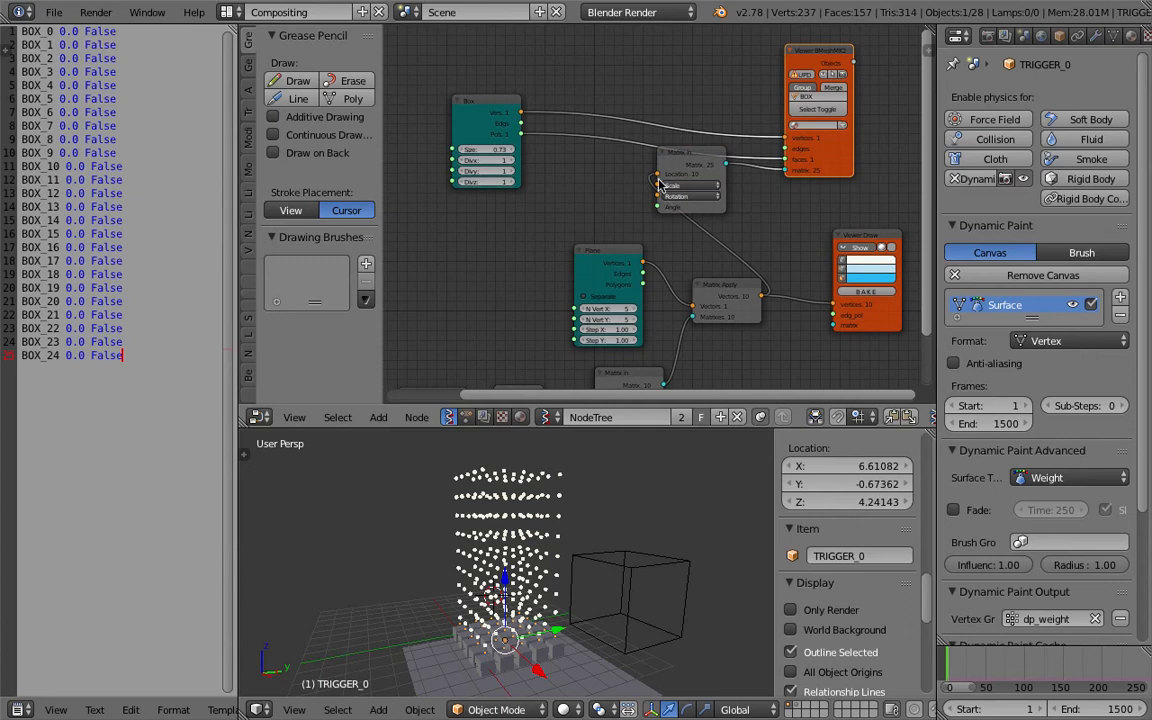
{"action": "left_click_drag", "start_coordinate": [680, 170], "coordinate": [717, 205]}
{"action": "middle_click_drag", "start_coordinate": [529, 541], "coordinate": [622, 583]}
{"action": "right_click", "coordinate": [590, 592]}
{"action": "scroll", "coordinate": [578, 109], "scroll_direction": "up", "scroll_amount": 2}
{"action": "middle_click_drag", "start_coordinate": [578, 109], "coordinate": [485, 98]}
{"action": "left_click_drag", "start_coordinate": [370, 88], "coordinate": [497, 67]}
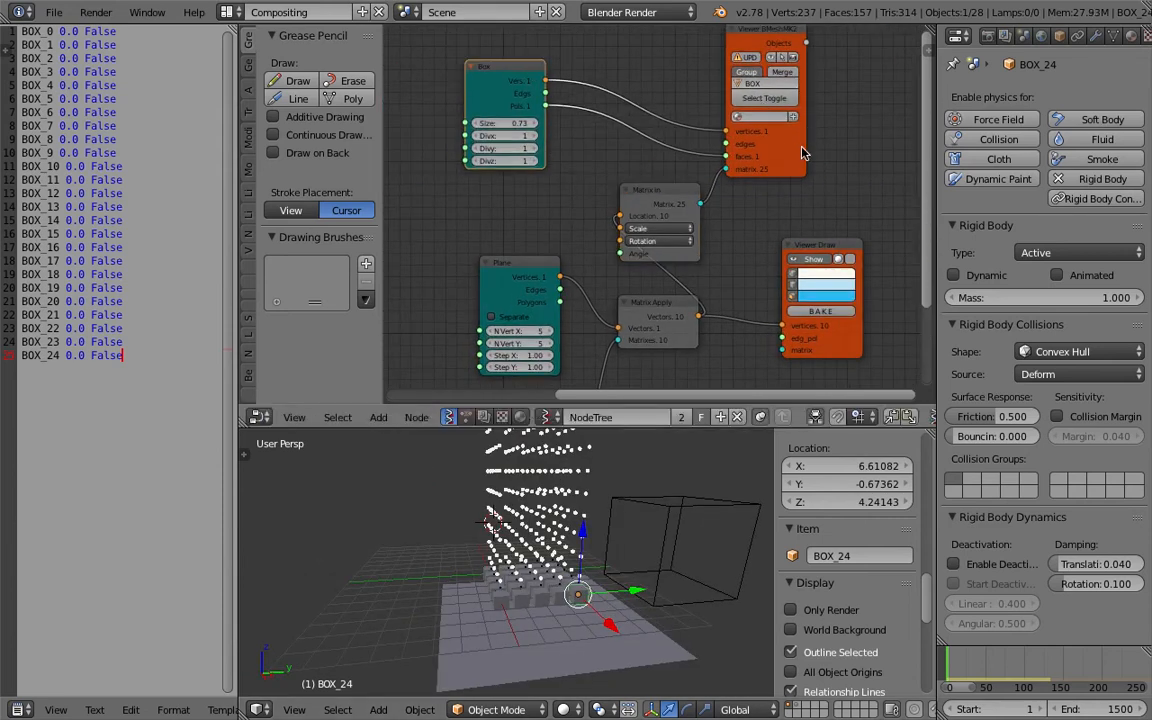
{"action": "left_click_drag", "start_coordinate": [765, 133], "coordinate": [825, 133]}
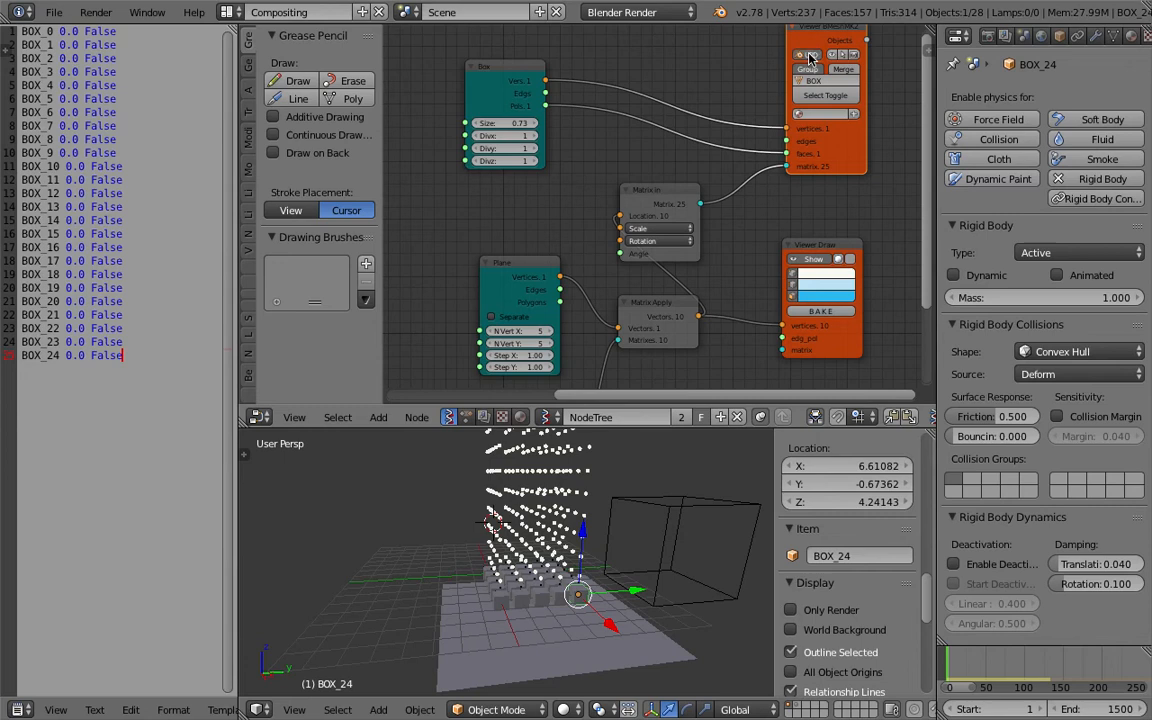
{"action": "middle_click_drag", "start_coordinate": [661, 495], "coordinate": [681, 499]}
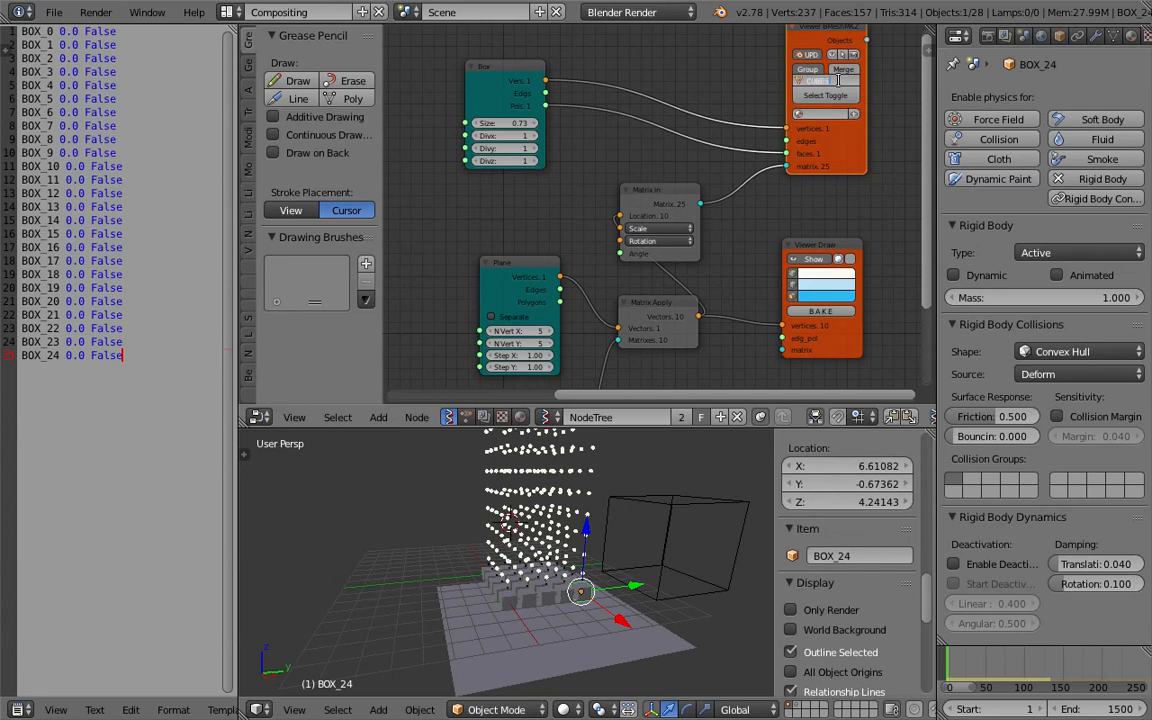
Select all objects whose names match the pattern BOX*.
{"action": "right_click", "coordinate": [578, 592]}
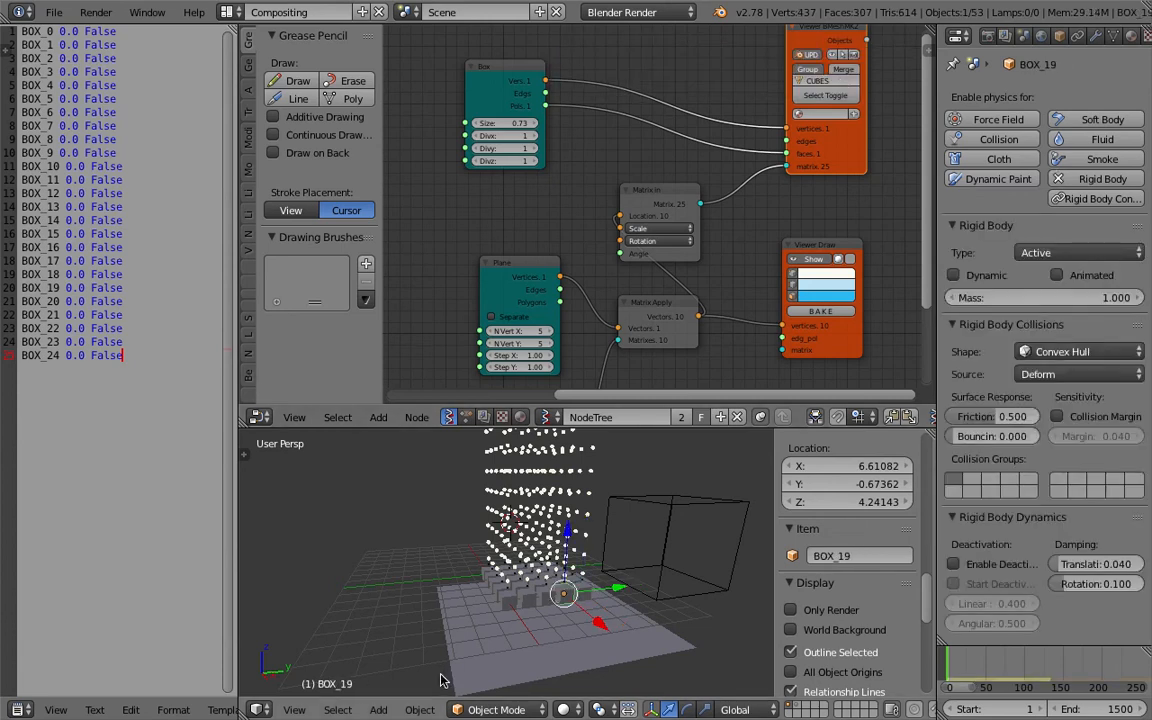
{"action": "left_click", "coordinate": [333, 711]}
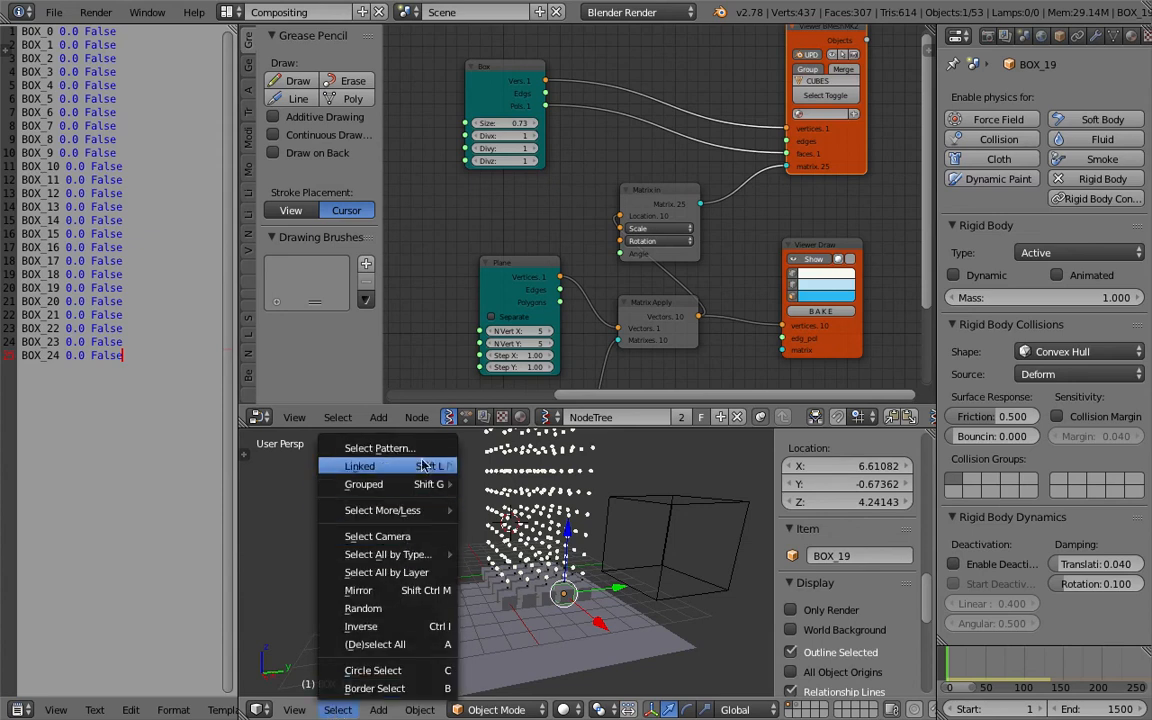
{"action": "left_click", "coordinate": [400, 400]}
{"action": "left_click", "coordinate": [608, 508]}
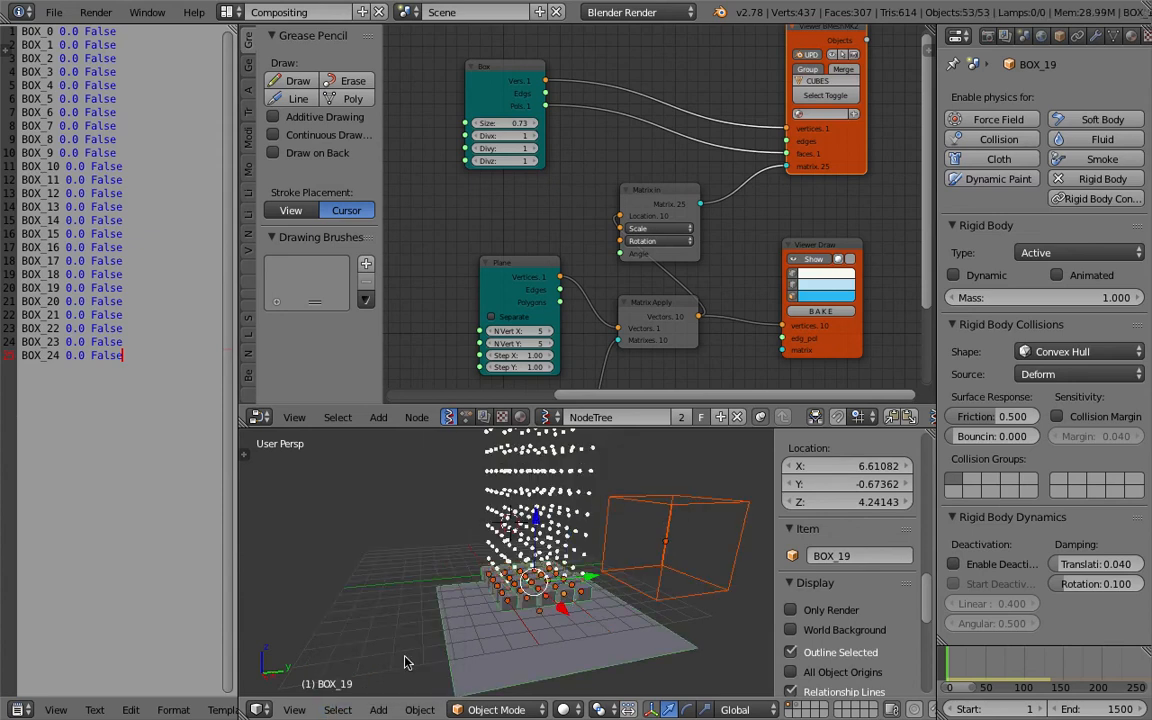
{"action": "left_click", "coordinate": [340, 711]}
{"action": "left_click", "coordinate": [670, 477]}
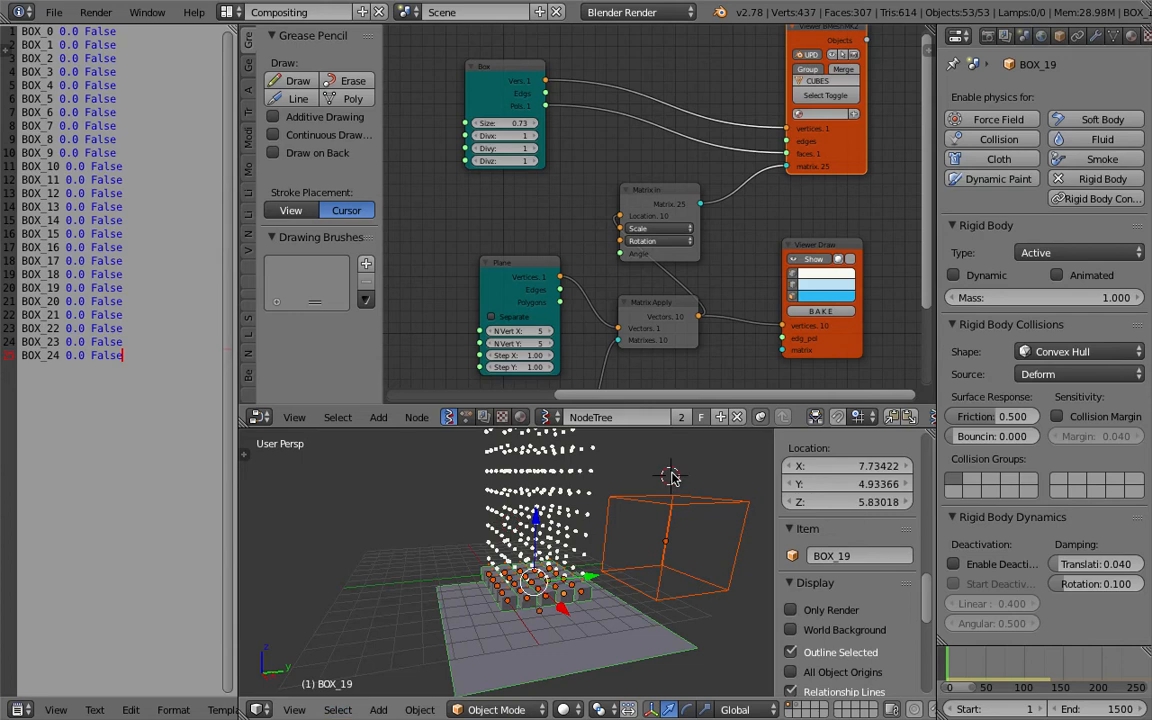
{"action": "key", "text": "a"}
{"action": "left_click", "coordinate": [337, 709]}
{"action": "left_click", "coordinate": [380, 449]}
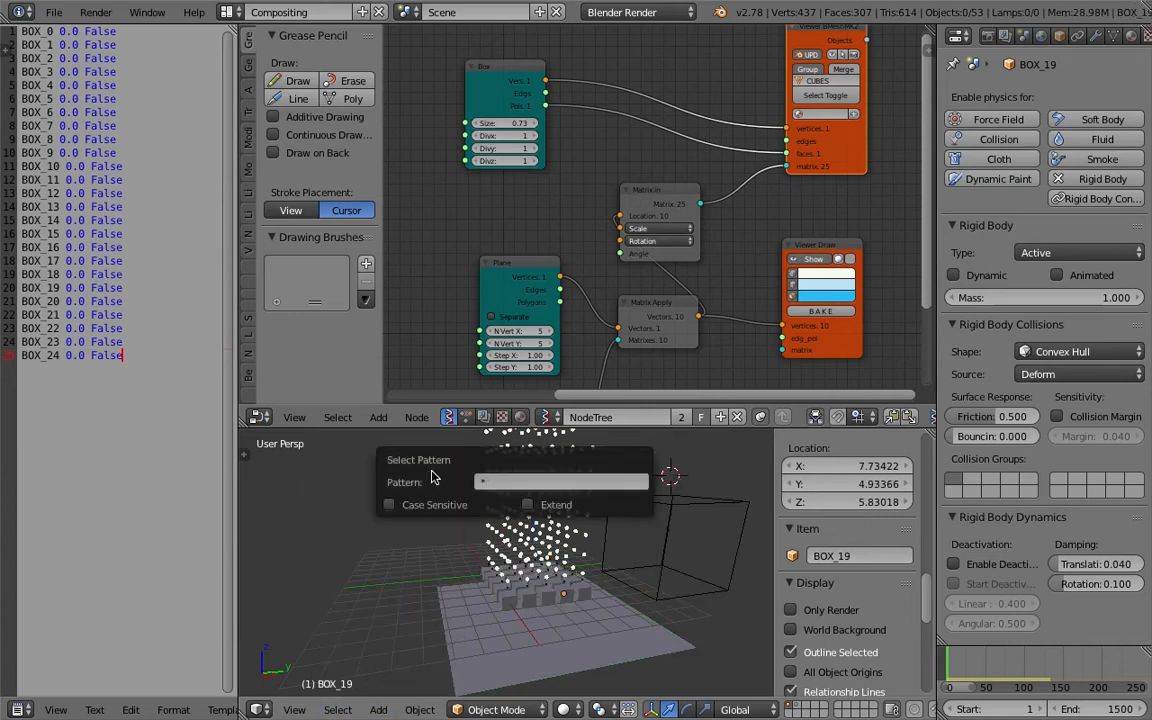
{"action": "left_click", "coordinate": [499, 481]}
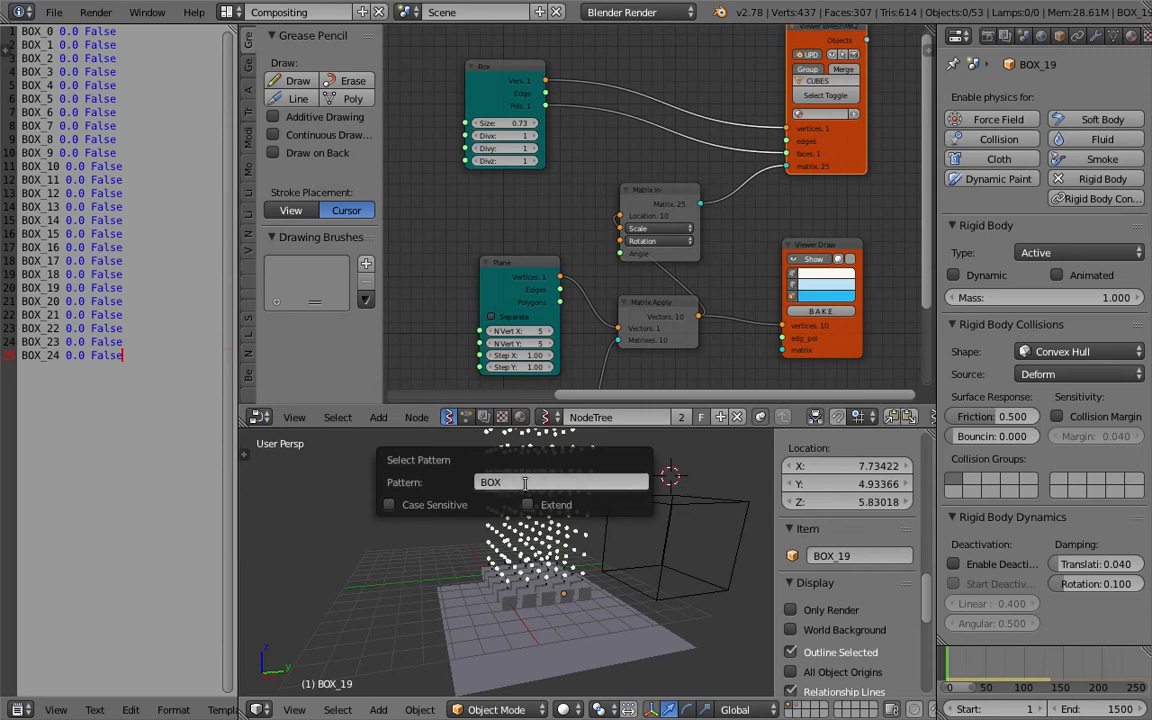
{"action": "left_click", "coordinate": [529, 482]}
{"action": "type", "text": "*"}
{"action": "key", "text": "Return"}
Select every object in the BOX group and delete them.
{"action": "key", "text": "z"}
{"action": "key", "text": "z"}
{"action": "scroll", "coordinate": [606, 579], "scroll_direction": "up", "scroll_amount": 2}
{"action": "left_click", "coordinate": [628, 591]}
{"action": "left_click", "coordinate": [628, 592]}
{"action": "left_click", "coordinate": [629, 594]}
{"action": "left_click", "coordinate": [630, 596]}
{"action": "left_click", "coordinate": [630, 596]}
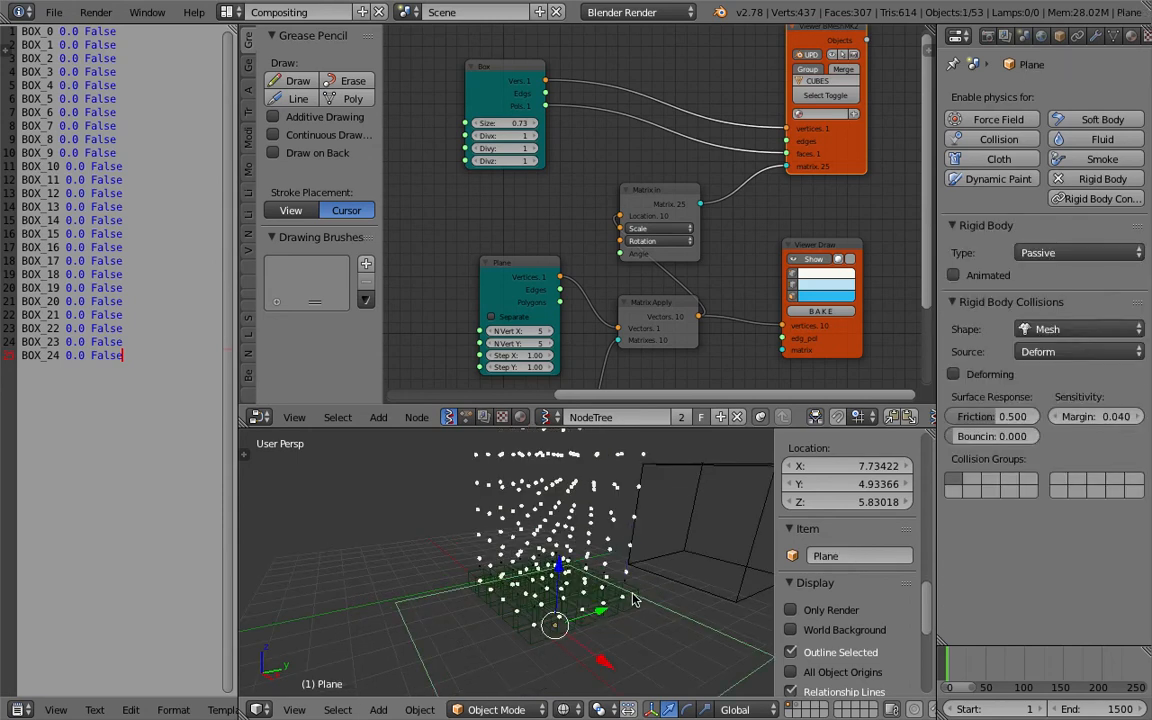
{"action": "left_click", "coordinate": [630, 596]}
{"action": "key", "text": "shift+g"}
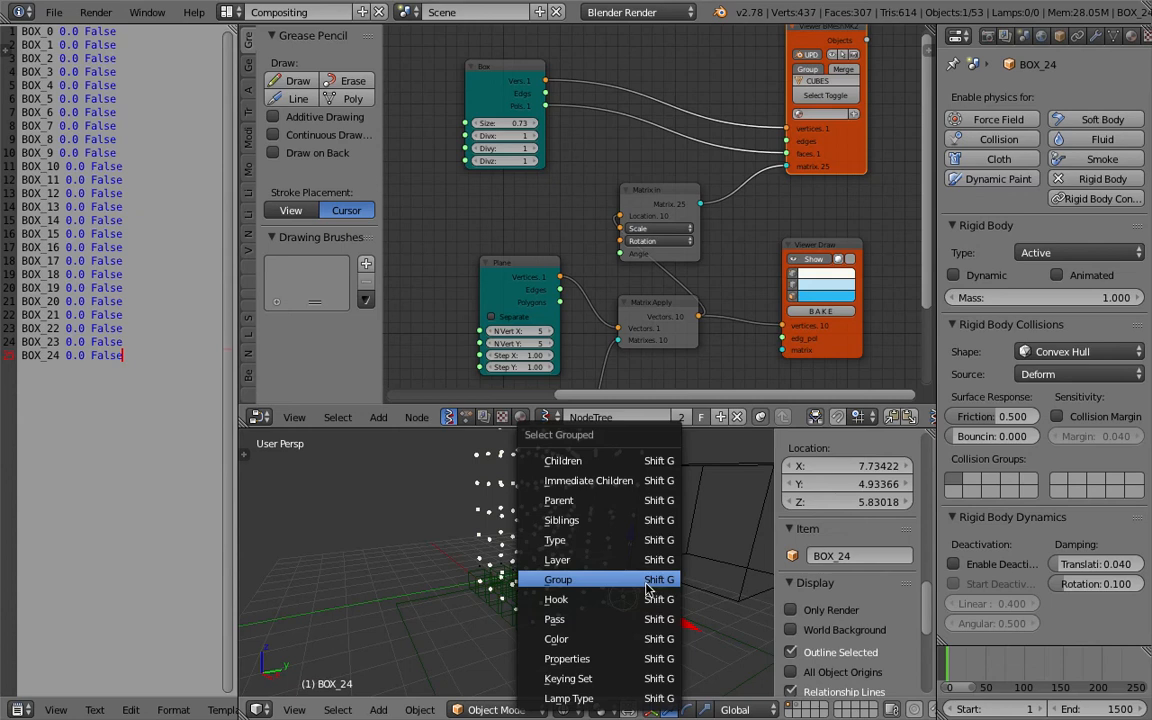
{"action": "left_click", "coordinate": [647, 589]}
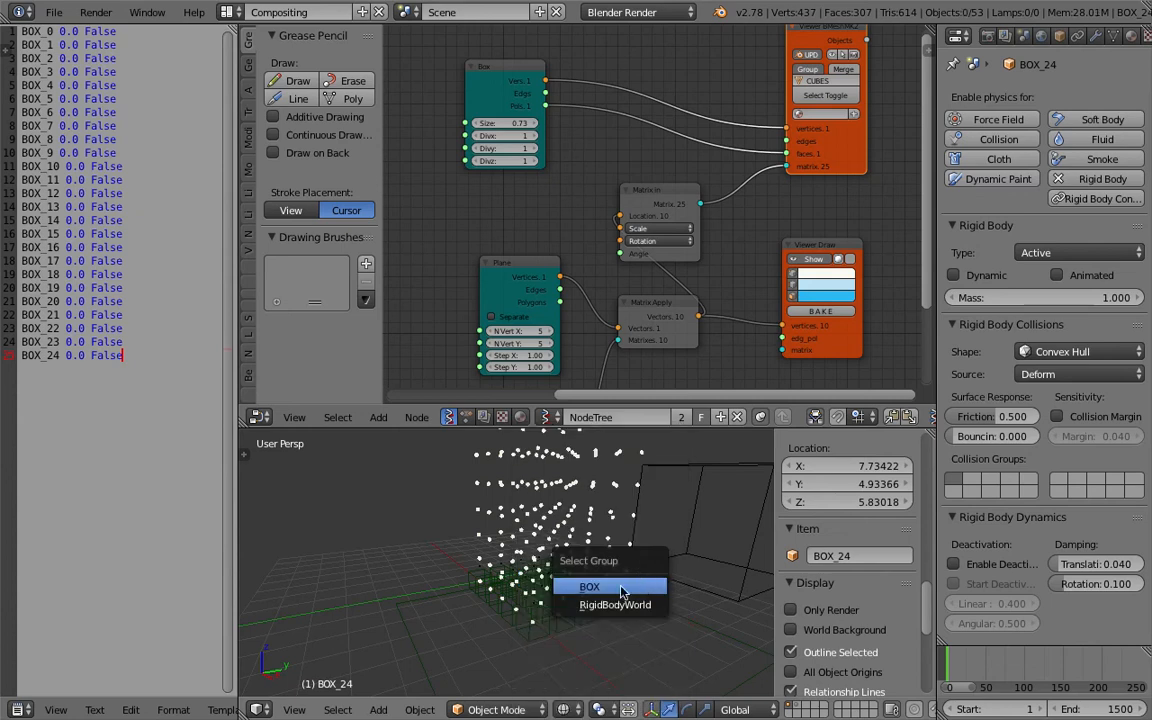
{"action": "left_click", "coordinate": [620, 588]}
{"action": "key", "text": "x"}
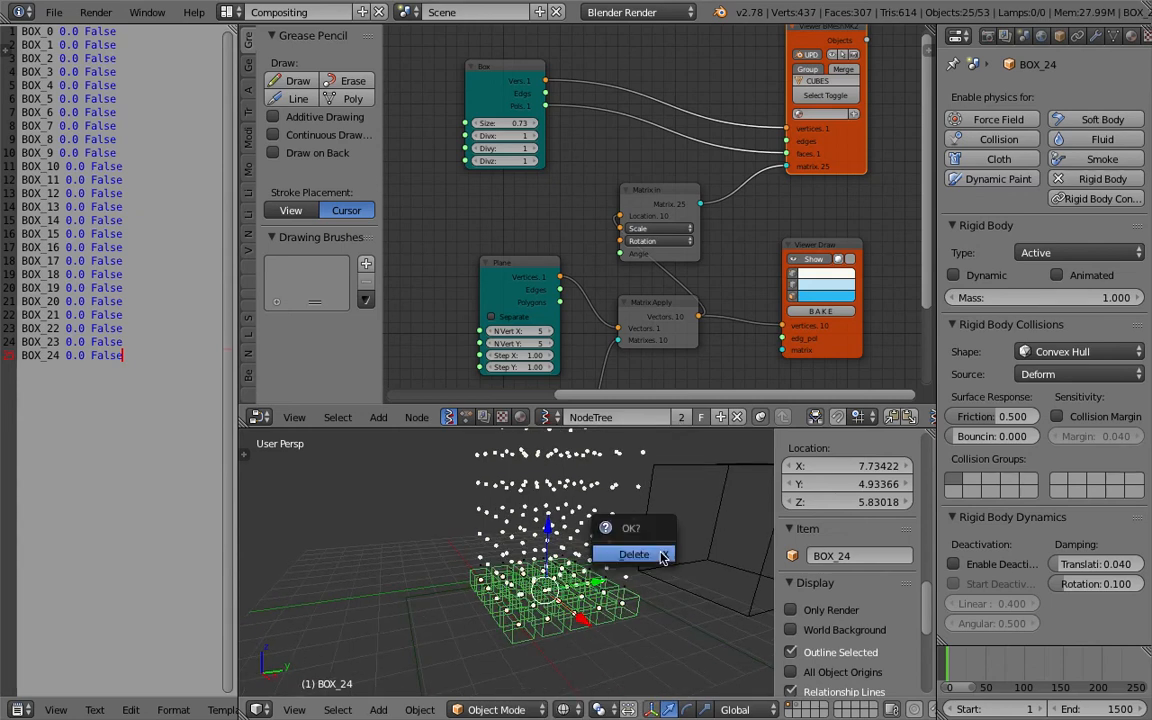
{"action": "left_click", "coordinate": [662, 555]}
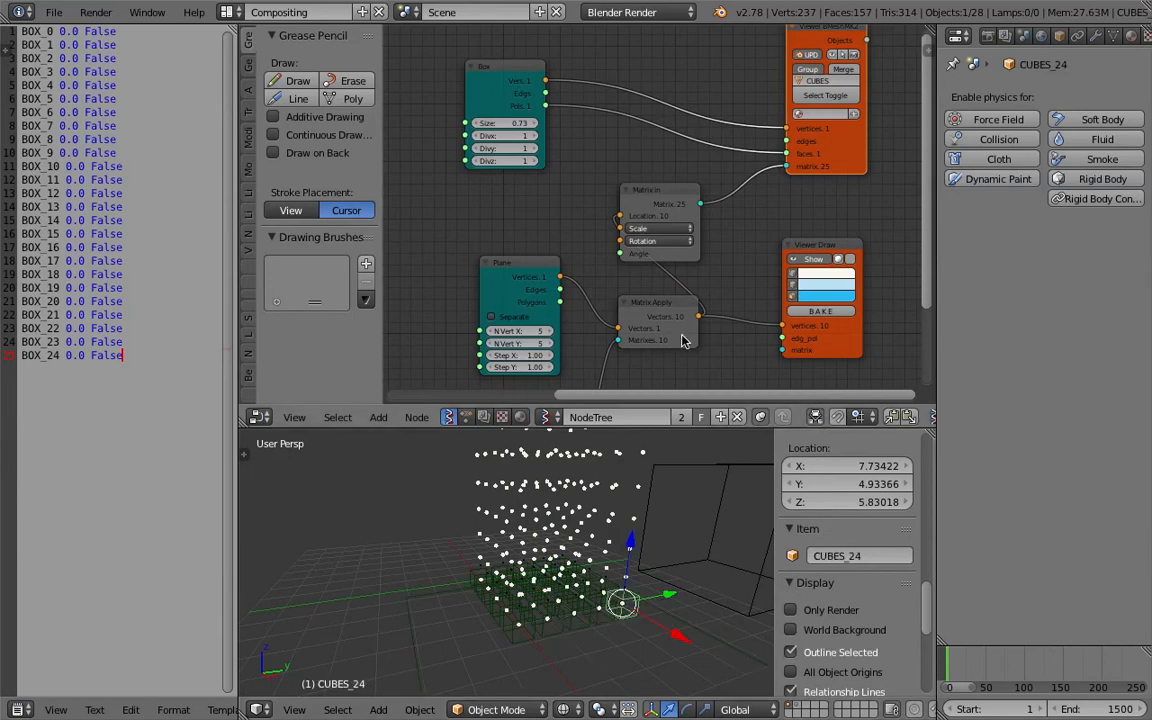
Examine the generated cube objects in the viewport.
{"action": "middle_click_drag", "start_coordinate": [678, 262], "coordinate": [627, 290]}
{"action": "scroll", "coordinate": [660, 190], "scroll_direction": "up", "scroll_amount": 3}
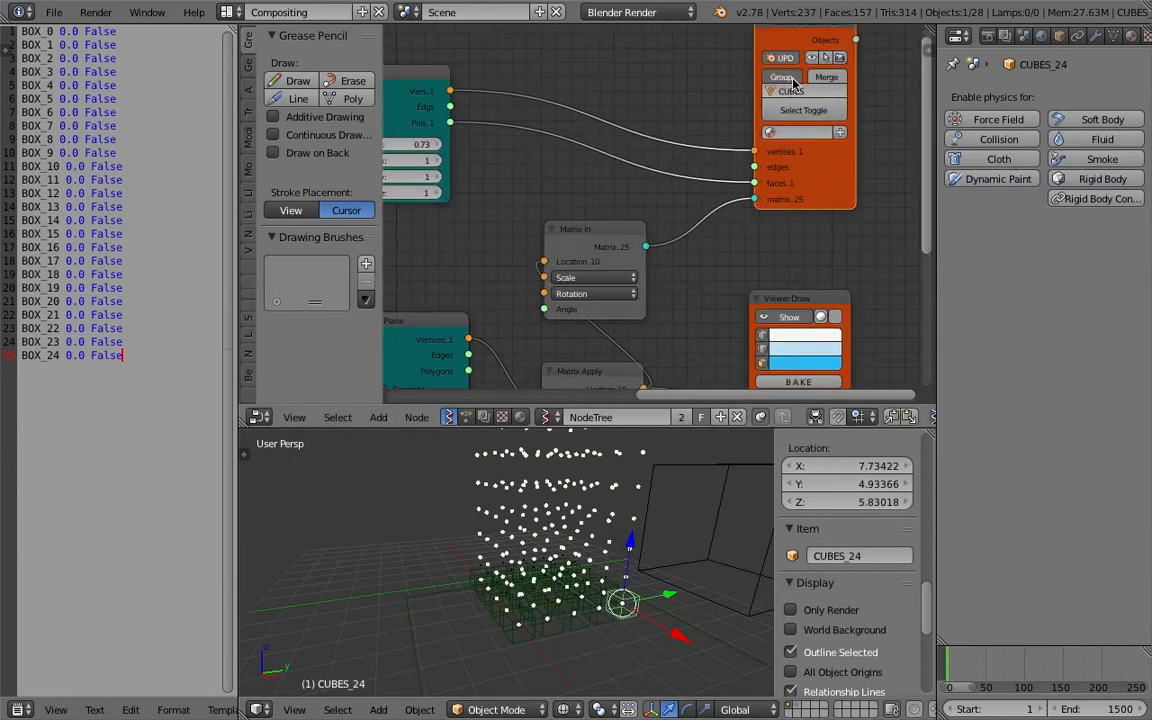
{"action": "right_click", "coordinate": [639, 609]}
{"action": "right_click", "coordinate": [641, 592]}
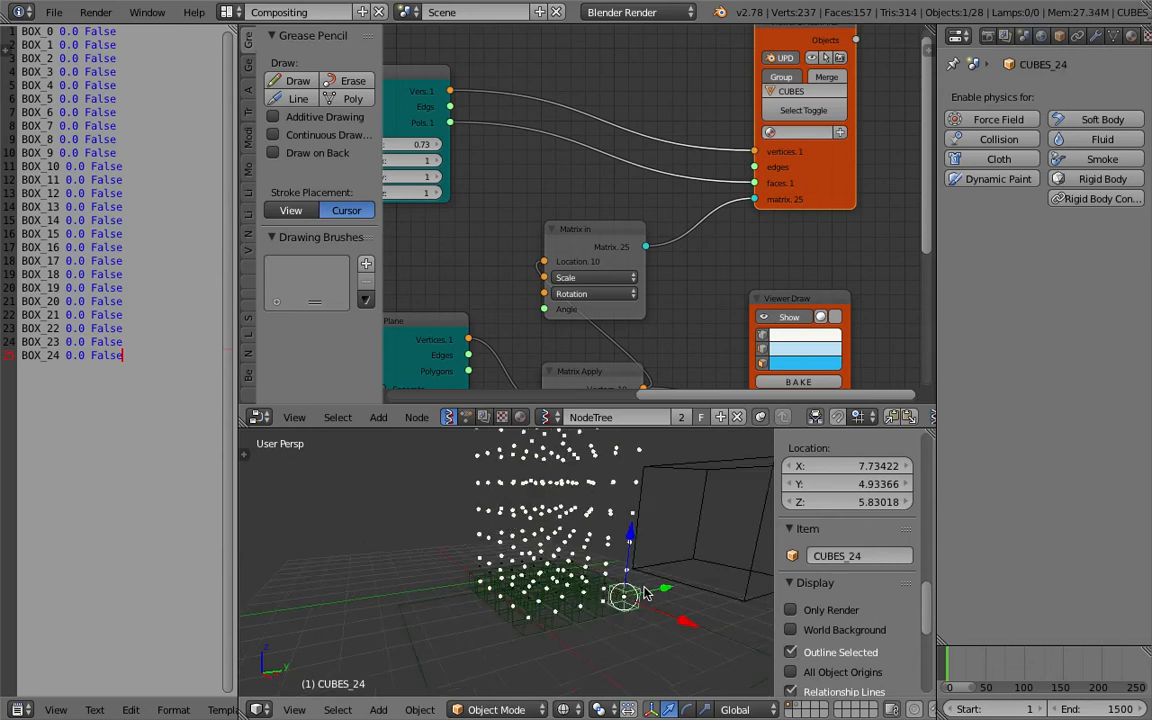
{"action": "scroll", "coordinate": [700, 240], "scroll_direction": "down", "scroll_amount": 2}
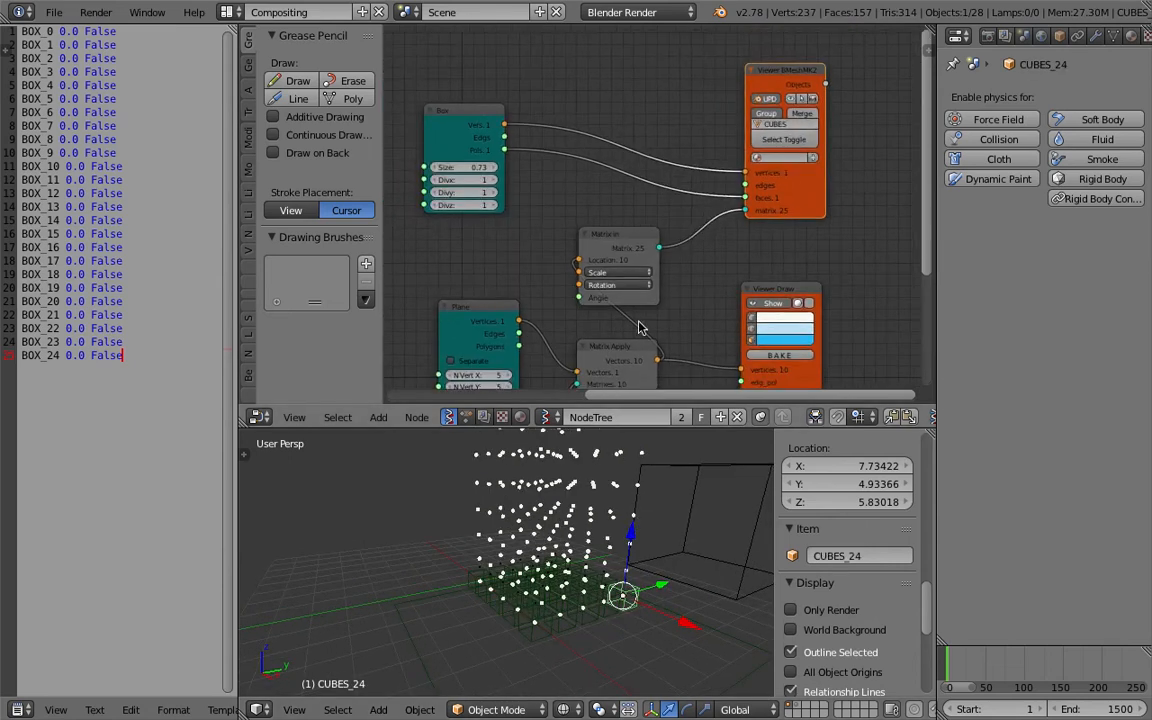
{"action": "right_click", "coordinate": [608, 597]}
{"action": "right_click", "coordinate": [622, 597]}
{"action": "right_click", "coordinate": [625, 597]}
{"action": "right_click", "coordinate": [628, 596]}
{"action": "right_click", "coordinate": [630, 596]}
{"action": "right_click", "coordinate": [633, 596]}
{"action": "right_click", "coordinate": [636, 596]}
{"action": "right_click", "coordinate": [640, 596]}
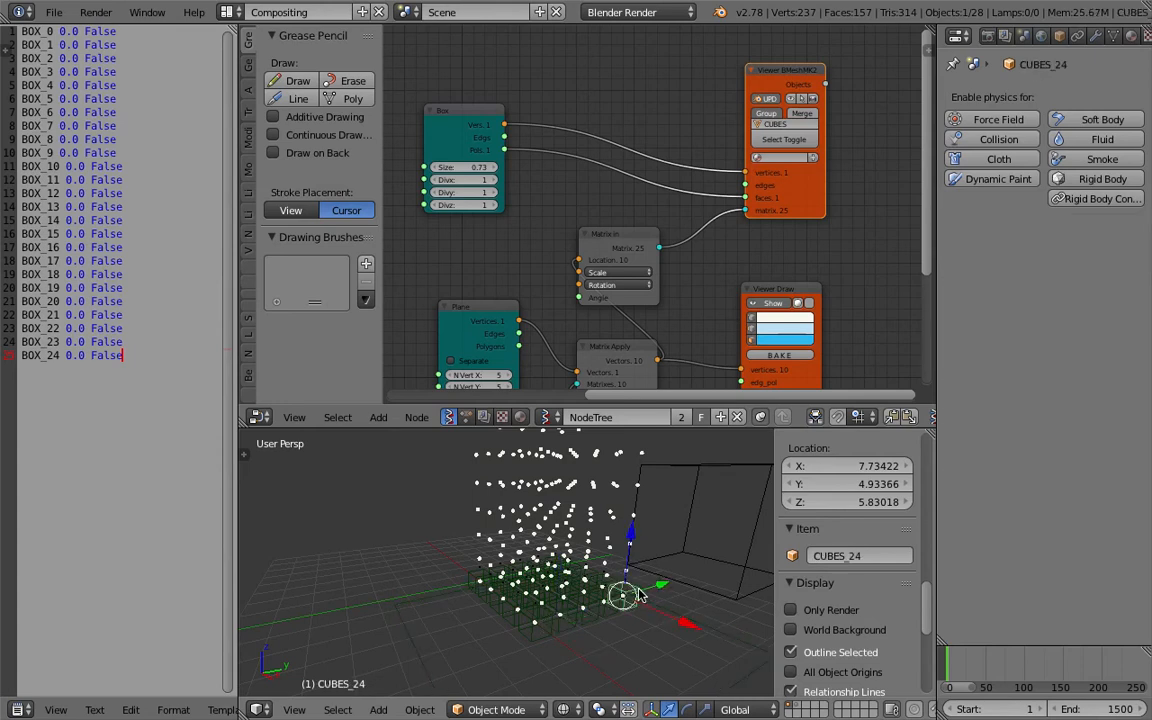
Rearrange the Box, Matrix in and viewer nodes and save the file.
{"action": "middle_click_drag", "start_coordinate": [699, 228], "coordinate": [653, 224]}
{"action": "left_click_drag", "start_coordinate": [759, 190], "coordinate": [830, 166]}
{"action": "left_click", "coordinate": [437, 105]}
{"action": "left_click_drag", "start_coordinate": [437, 105], "coordinate": [537, 73]}
{"action": "left_click_drag", "start_coordinate": [598, 237], "coordinate": [670, 217]}
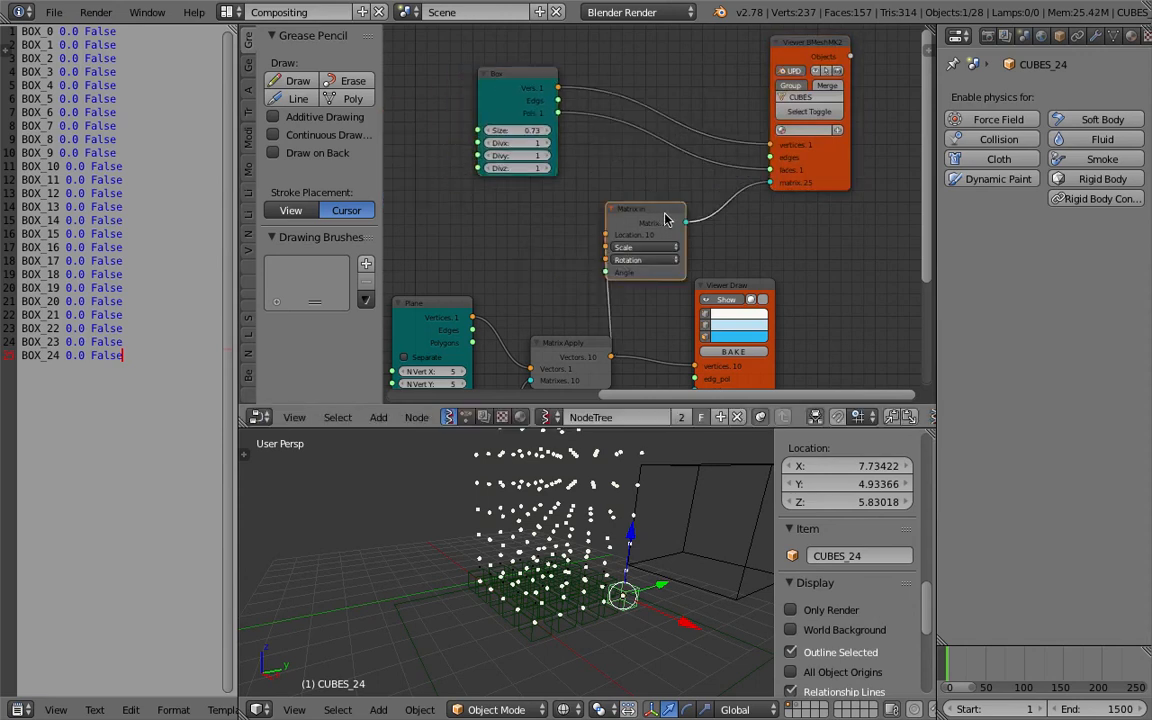
{"action": "middle_click_drag", "start_coordinate": [760, 265], "coordinate": [707, 267]}
{"action": "left_click_drag", "start_coordinate": [696, 284], "coordinate": [783, 282]}
{"action": "left_click_drag", "start_coordinate": [774, 180], "coordinate": [868, 168]}
{"action": "key", "text": "ctrl+s"}
{"action": "left_click", "coordinate": [868, 168]}
Add a List Join node next to the Matrix in node.
{"action": "left_click_drag", "start_coordinate": [762, 286], "coordinate": [805, 325]}
{"action": "scroll", "coordinate": [740, 252], "scroll_direction": "up", "scroll_amount": 2}
{"action": "key", "text": "shift+a"}
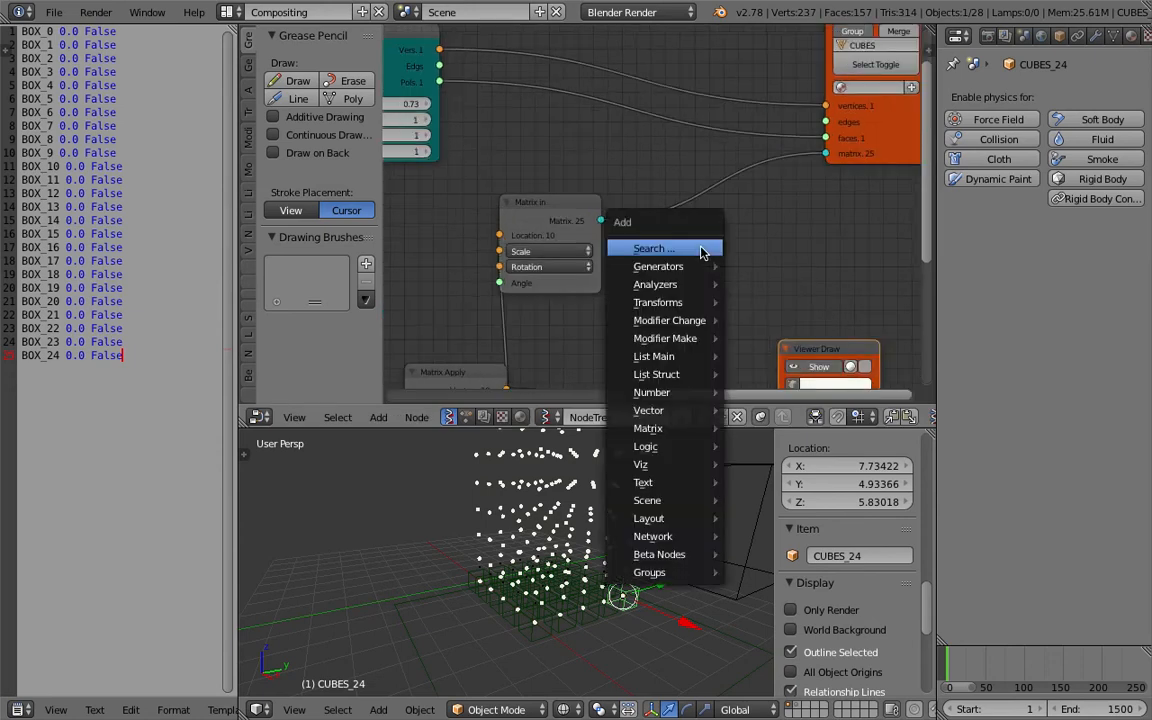
{"action": "left_click", "coordinate": [699, 248]}
{"action": "type", "text": "list j"}
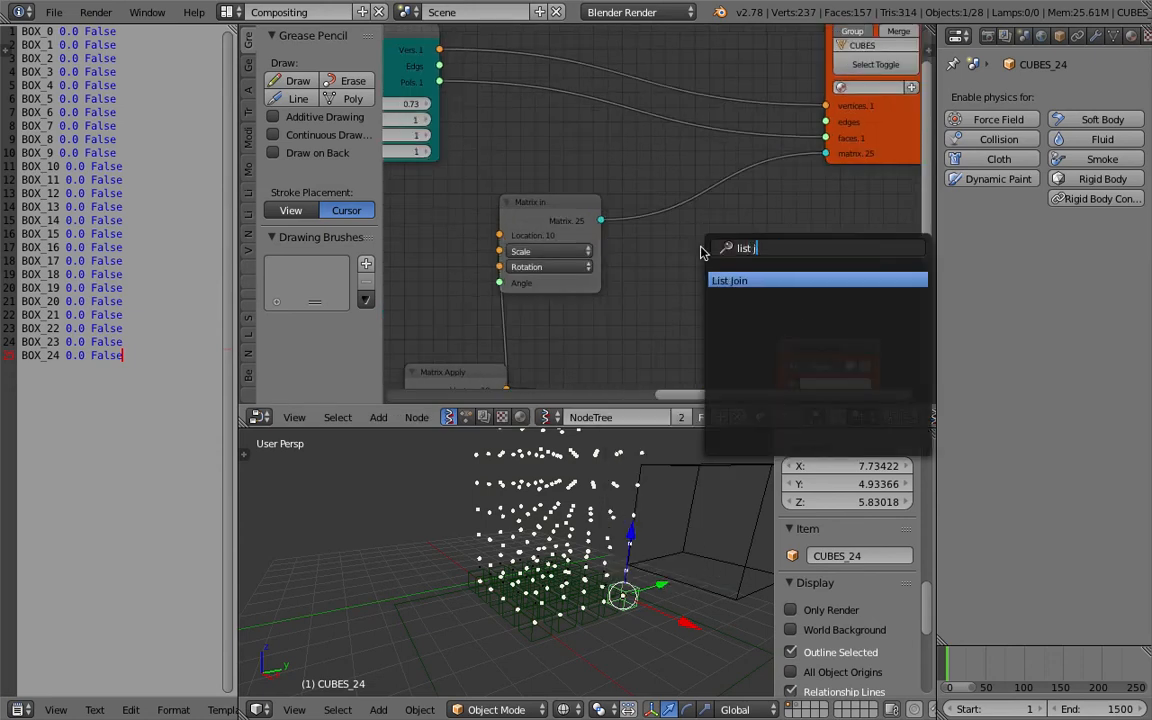
{"action": "key", "text": "Return"}
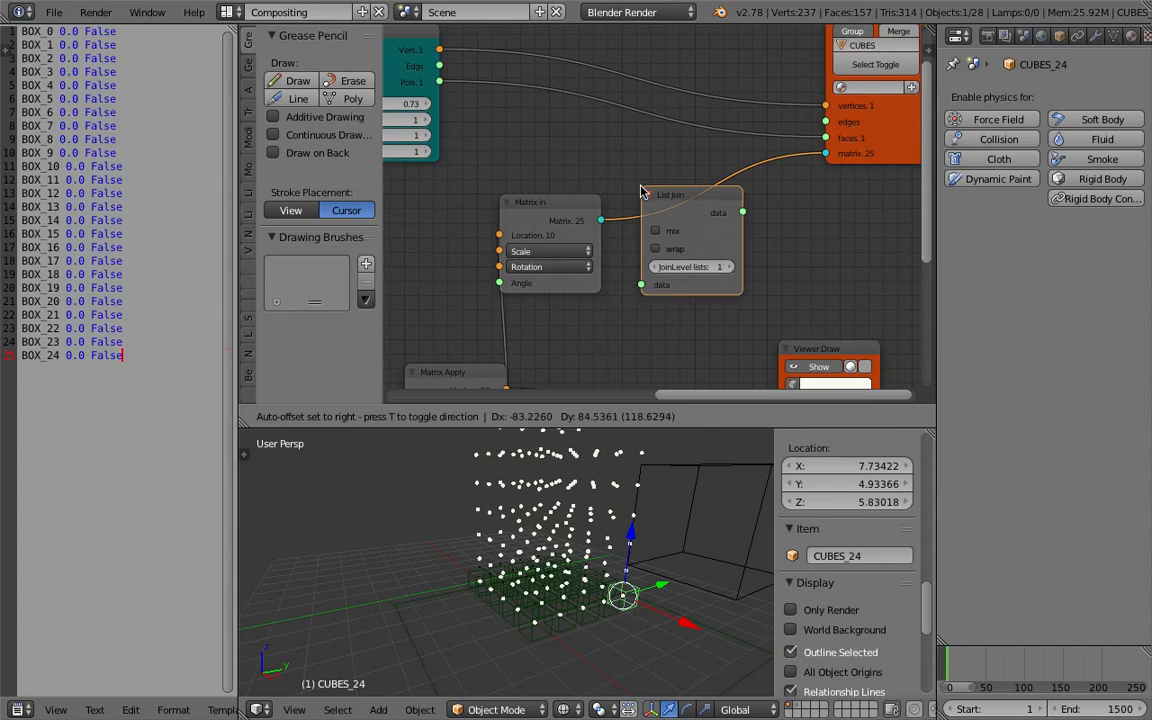
{"action": "left_click", "coordinate": [660, 191]}
Insert the List Join between the Matrix in output and the BMesh viewer's matrix input.
{"action": "left_click", "coordinate": [745, 267]}
{"action": "middle_click_drag", "start_coordinate": [702, 476], "coordinate": [614, 486]}
{"action": "left_click", "coordinate": [691, 246]}
{"action": "left_click", "coordinate": [690, 247]}
{"action": "left_click", "coordinate": [675, 267]}
{"action": "middle_click_drag", "start_coordinate": [622, 537], "coordinate": [684, 516]}
{"action": "scroll", "coordinate": [783, 243], "scroll_direction": "down", "scroll_amount": 2}
{"action": "middle_click_drag", "start_coordinate": [783, 243], "coordinate": [592, 296]}
Replace the BMesh viewer with a Viewer Draw node fed by the List Join output.
{"action": "left_click", "coordinate": [686, 210]}
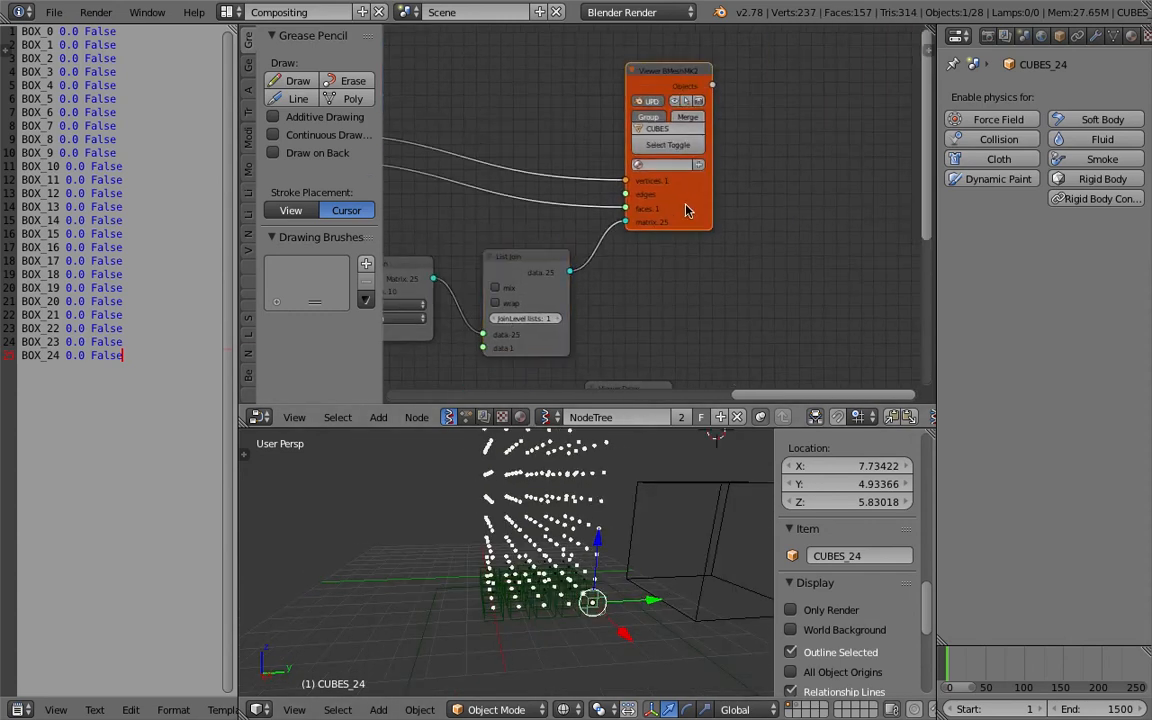
{"action": "key", "text": "x"}
{"action": "key", "text": "shift+a"}
{"action": "left_click", "coordinate": [686, 139]}
{"action": "type", "text": "view"}
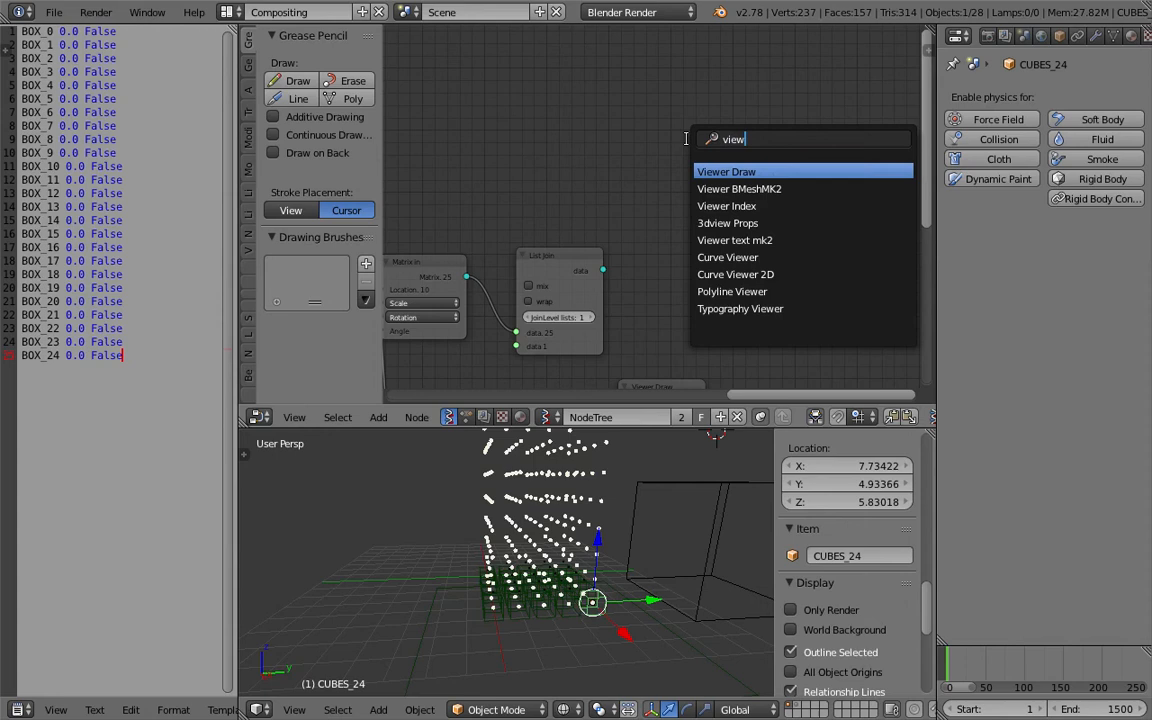
{"action": "key", "text": "Return"}
{"action": "left_click", "coordinate": [700, 148]}
{"action": "middle_click_drag", "start_coordinate": [612, 147], "coordinate": [720, 183]}
{"action": "mouse_move", "coordinate": [728, 242]}
{"action": "left_mouse_down"}
{"action": "mouse_move", "coordinate": [757, 248]}
{"action": "mouse_move", "coordinate": [812, 232]}
{"action": "mouse_move", "coordinate": [517, 118]}
{"action": "mouse_move", "coordinate": [648, 155]}
{"action": "left_mouse_up"}
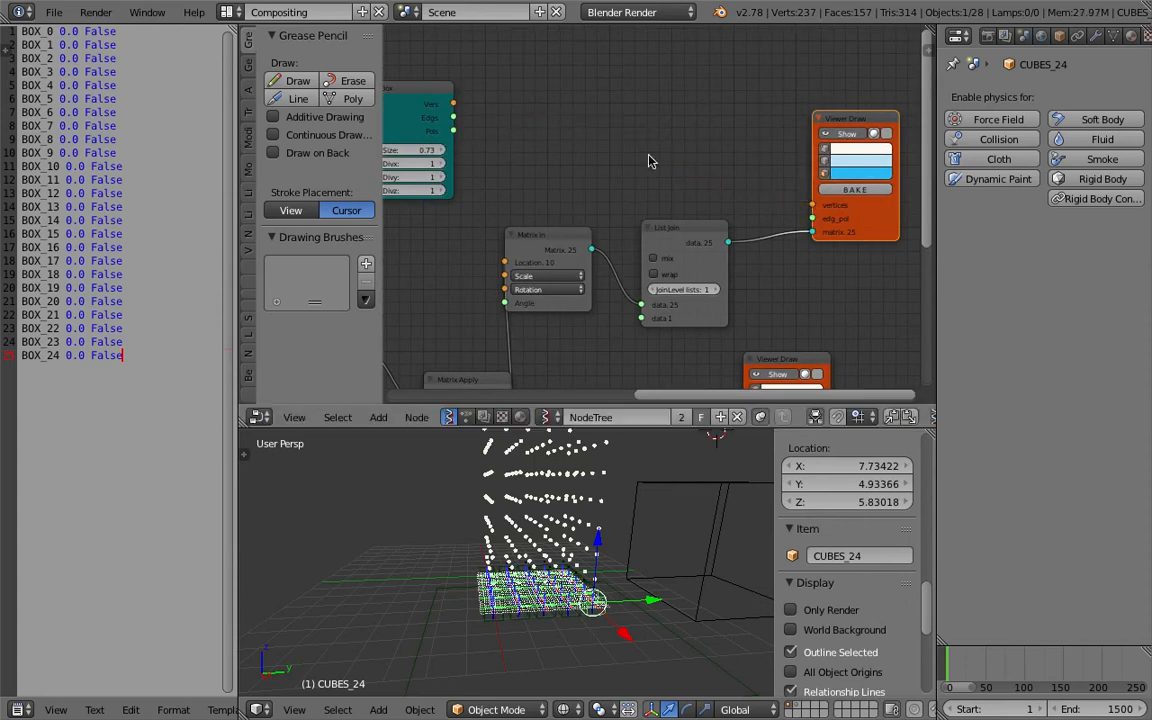
Rearrange the Matrix in, List Join and Viewer Draw nodes in the node tree.
{"action": "left_click", "coordinate": [714, 288]}
{"action": "left_click", "coordinate": [653, 289]}
{"action": "middle_click_drag", "start_coordinate": [614, 222], "coordinate": [613, 167]}
{"action": "left_click_drag", "start_coordinate": [575, 179], "coordinate": [593, 212]}
{"action": "middle_click_drag", "start_coordinate": [610, 203], "coordinate": [615, 181]}
{"action": "left_click_drag", "start_coordinate": [684, 155], "coordinate": [701, 153]}
{"action": "left_click_drag", "start_coordinate": [573, 203], "coordinate": [581, 188]}
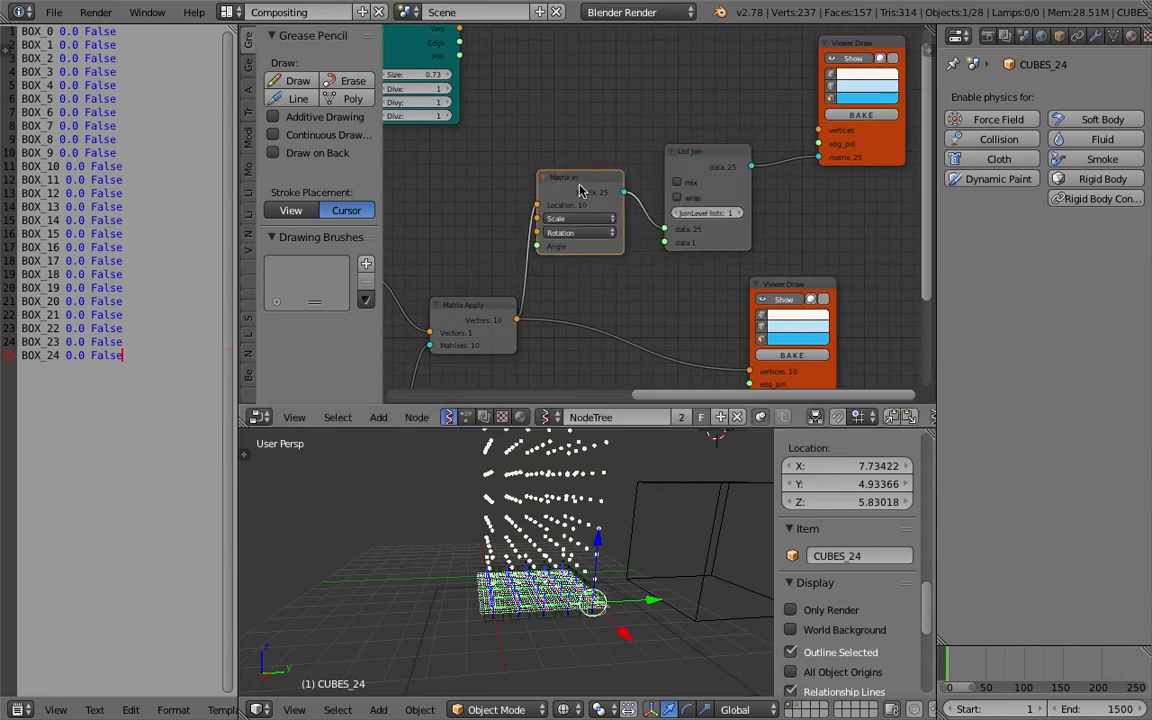
{"action": "middle_click_drag", "start_coordinate": [492, 284], "coordinate": [576, 260]}
{"action": "left_click_drag", "start_coordinate": [565, 285], "coordinate": [548, 254]}
{"action": "middle_click_drag", "start_coordinate": [688, 267], "coordinate": [598, 288]}
{"action": "left_click", "coordinate": [702, 151]}
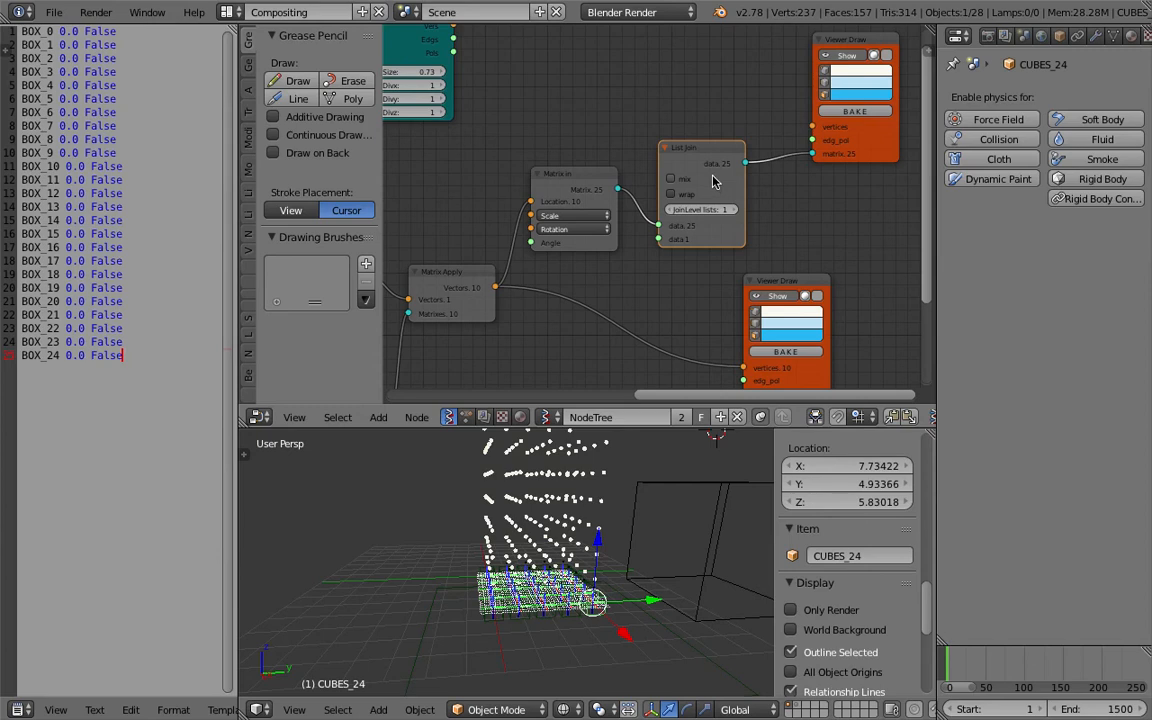
{"action": "left_click_drag", "start_coordinate": [709, 159], "coordinate": [748, 174]}
Try adding a Mesh Join node beside the List Join, then delete it again.
{"action": "key", "text": "space"}
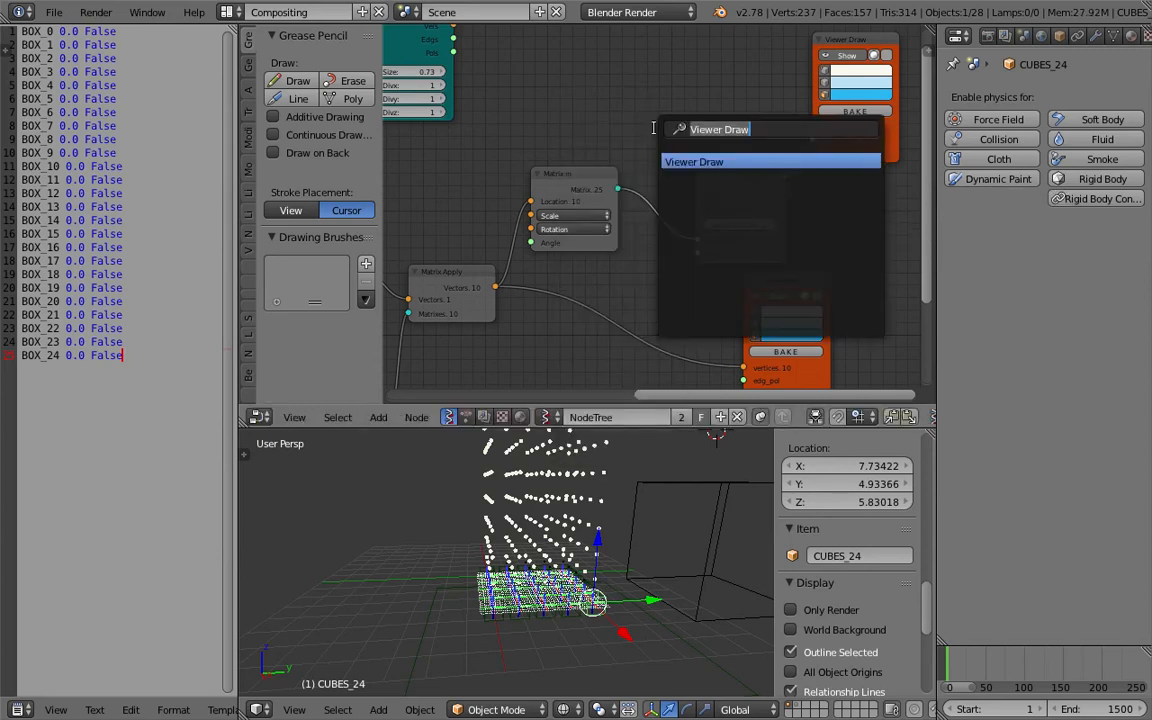
{"action": "type", "text": "mesh j"}
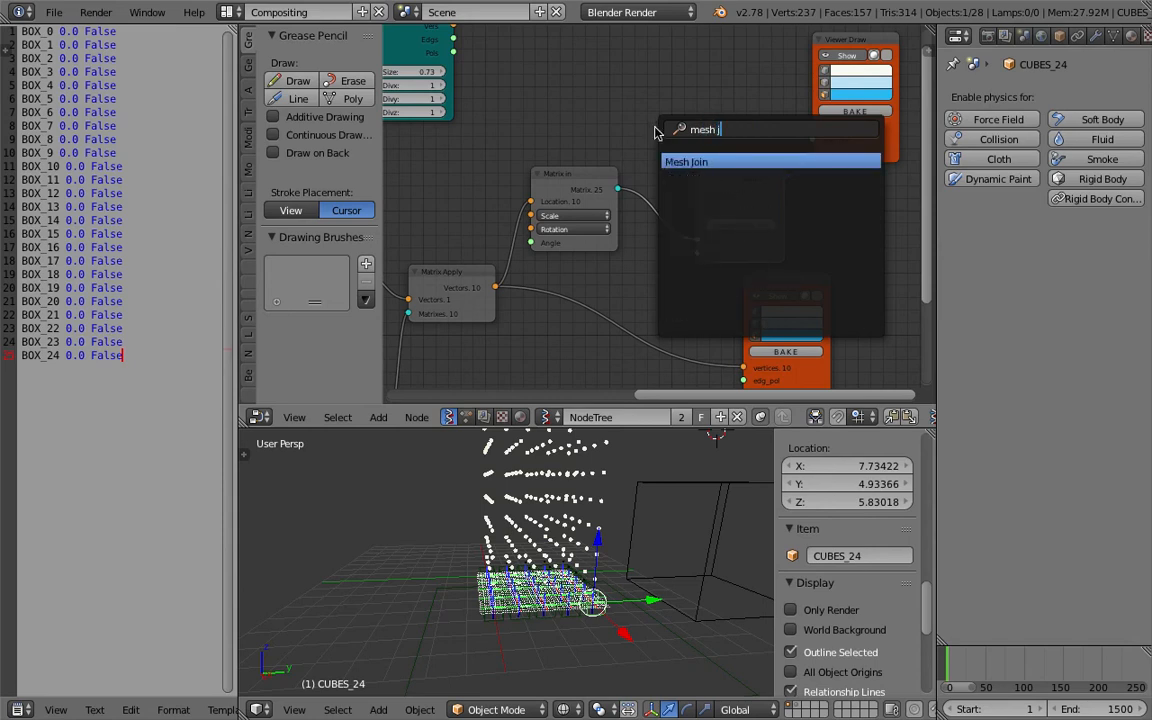
{"action": "key", "text": "Return"}
{"action": "left_click", "coordinate": [635, 94]}
{"action": "key", "text": "ctrl+s"}
{"action": "left_click", "coordinate": [635, 94]}
{"action": "scroll", "coordinate": [600, 138], "scroll_direction": "down", "scroll_amount": 1}
{"action": "middle_click_drag", "start_coordinate": [581, 147], "coordinate": [608, 152]}
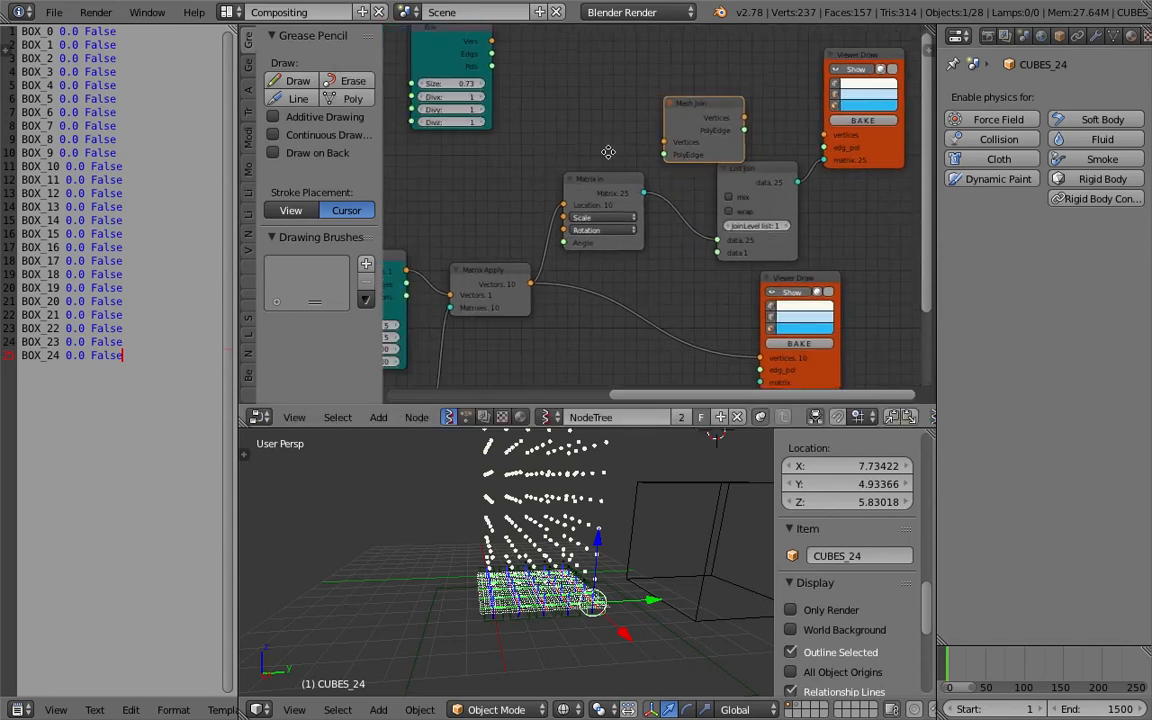
{"action": "left_click_drag", "start_coordinate": [709, 119], "coordinate": [723, 103]}
{"action": "key", "text": "x"}
Reposition the nodes around the List Join and Viewer Draw to tidy the layout.
{"action": "middle_click_drag", "start_coordinate": [573, 119], "coordinate": [644, 123]}
{"action": "left_click_drag", "start_coordinate": [568, 281], "coordinate": [564, 272]}
{"action": "key", "text": "g"}
{"action": "left_click", "coordinate": [691, 167]}
{"action": "left_click_drag", "start_coordinate": [663, 191], "coordinate": [673, 194]}
{"action": "key", "text": "g"}
{"action": "left_click_drag", "start_coordinate": [671, 239], "coordinate": [677, 195]}
{"action": "left_click_drag", "start_coordinate": [581, 258], "coordinate": [583, 271]}
{"action": "middle_click_drag", "start_coordinate": [535, 389], "coordinate": [592, 298]}
{"action": "scroll", "coordinate": [525, 317], "scroll_direction": "down", "scroll_amount": 1}
{"action": "left_click_drag", "start_coordinate": [445, 318], "coordinate": [432, 319]}
{"action": "left_click_drag", "start_coordinate": [532, 298], "coordinate": [497, 297]}
{"action": "left_click_drag", "start_coordinate": [525, 175], "coordinate": [516, 136]}
{"action": "left_click_drag", "start_coordinate": [613, 187], "coordinate": [610, 198]}
{"action": "scroll", "coordinate": [636, 163], "scroll_direction": "up", "scroll_amount": 1}
{"action": "middle_click_drag", "start_coordinate": [636, 163], "coordinate": [590, 213]}
{"action": "left_click_drag", "start_coordinate": [691, 162], "coordinate": [681, 163]}
{"action": "middle_click_drag", "start_coordinate": [697, 130], "coordinate": [643, 140]}
{"action": "middle_click_drag", "start_coordinate": [922, 72], "coordinate": [777, 100]}
{"action": "scroll", "coordinate": [692, 130], "scroll_direction": "up", "scroll_amount": 1}
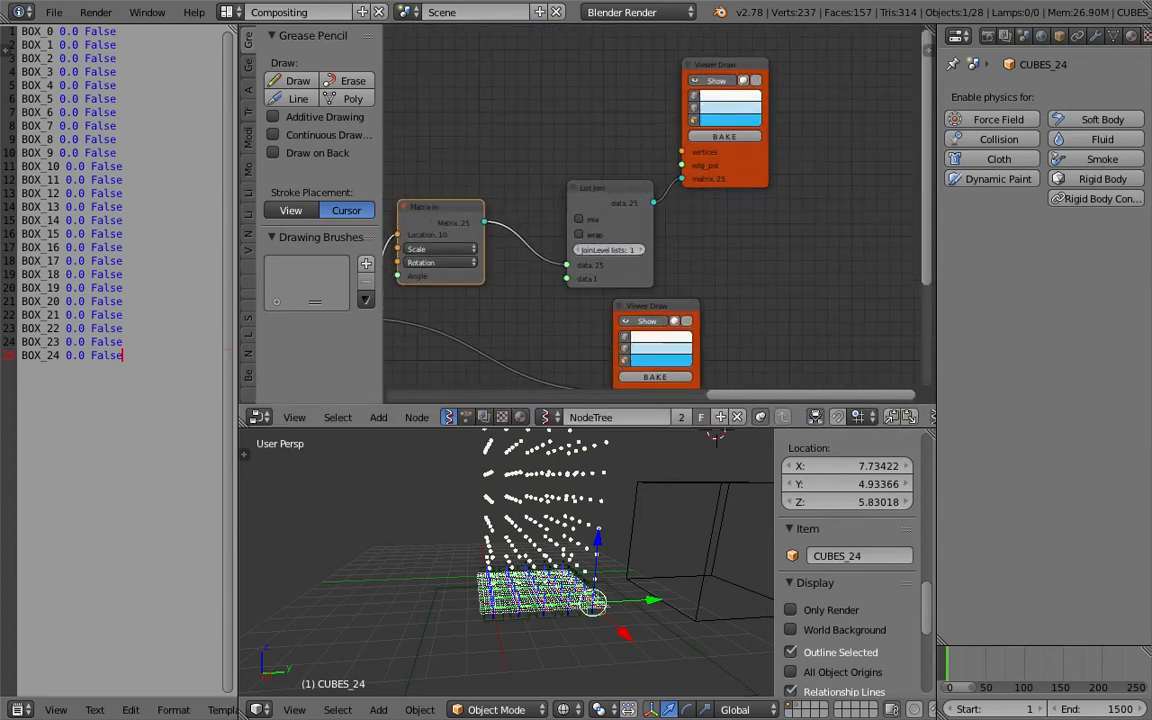
Try different JoinLevel lists and wrap settings on the List Join node.
{"action": "left_click", "coordinate": [641, 250]}
{"action": "left_click_drag", "start_coordinate": [766, 175], "coordinate": [813, 161]}
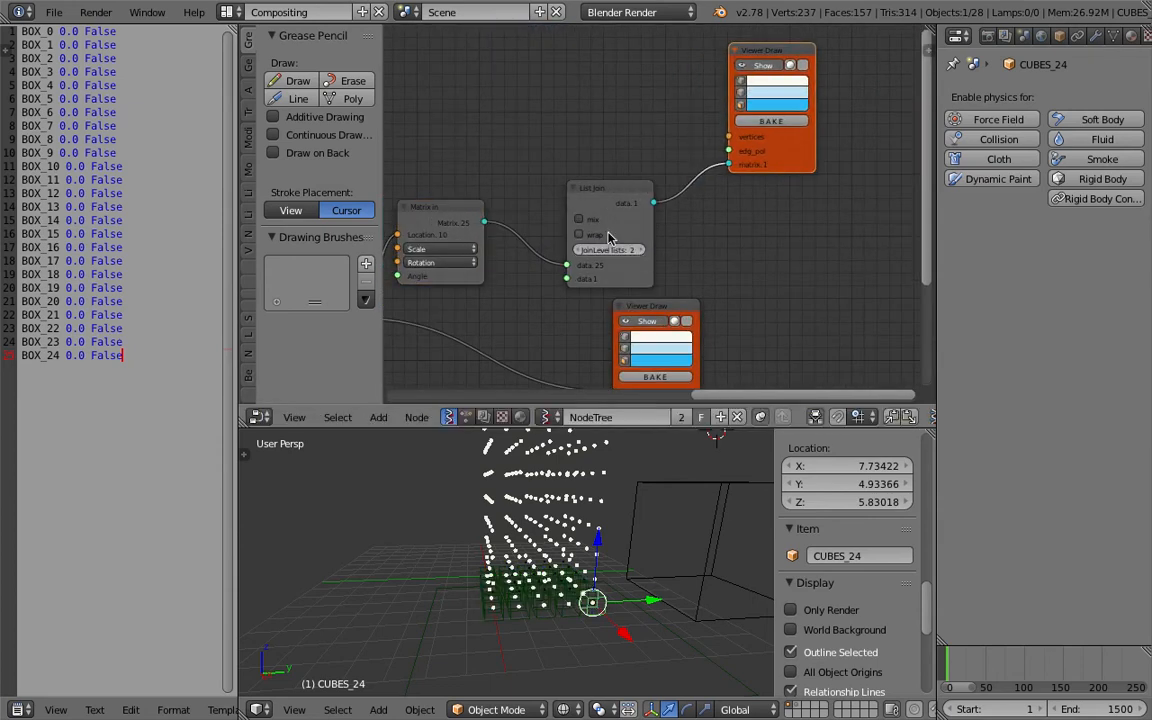
{"action": "left_click", "coordinate": [594, 221]}
{"action": "left_click", "coordinate": [595, 234]}
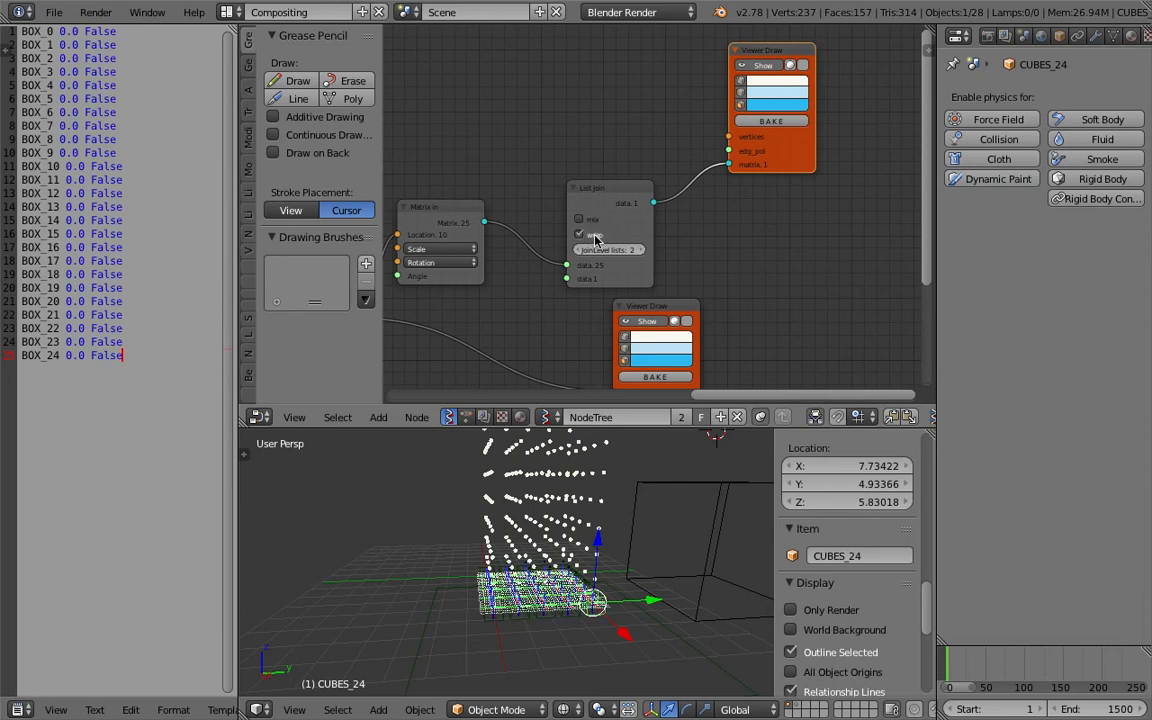
{"action": "left_click", "coordinate": [595, 235]}
{"action": "left_click", "coordinate": [579, 250]}
{"action": "left_click", "coordinate": [648, 250]}
{"action": "left_click", "coordinate": [643, 251]}
{"action": "left_click", "coordinate": [583, 254]}
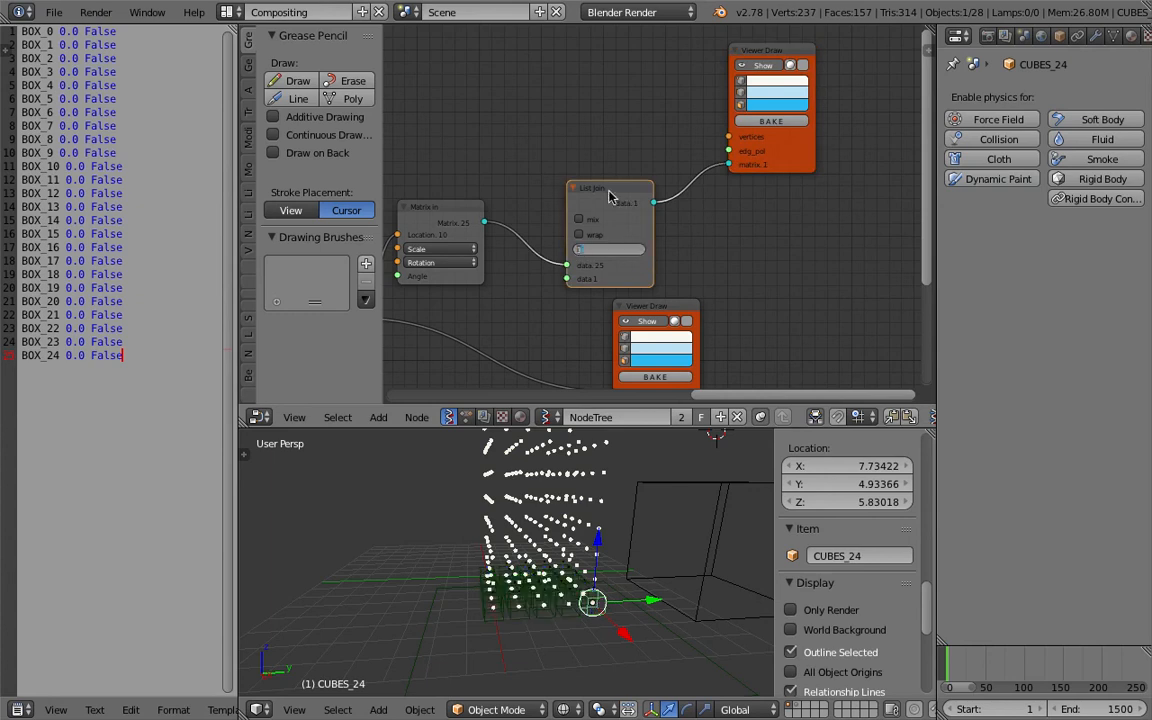
{"action": "left_click", "coordinate": [530, 196]}
{"action": "middle_click_drag", "start_coordinate": [508, 182], "coordinate": [549, 194]}
{"action": "left_click", "coordinate": [616, 265]}
Save the blend file.
{"action": "key", "text": "ctrl+s"}
{"action": "left_click", "coordinate": [543, 104]}
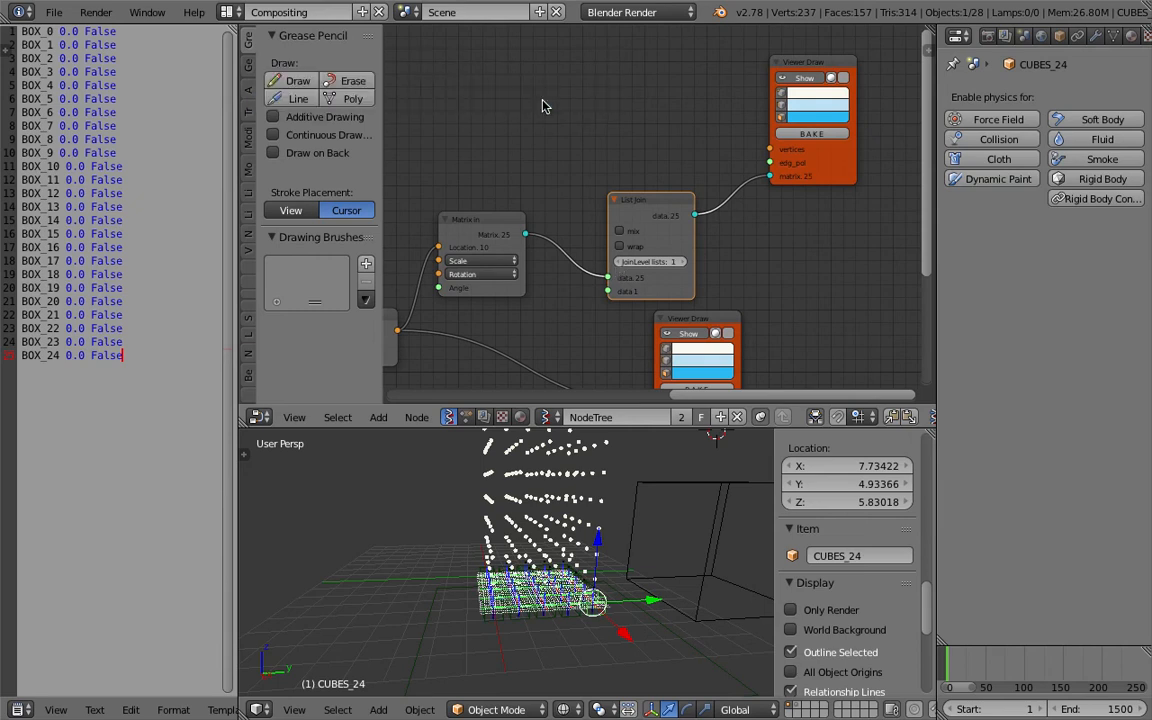
{"action": "middle_click_drag", "start_coordinate": [543, 104], "coordinate": [661, 130]}
Open dynamic_trigger_006.blend from the recent files.
{"action": "left_click", "coordinate": [53, 12]}
{"action": "mouse_move", "coordinate": [122, 72]}
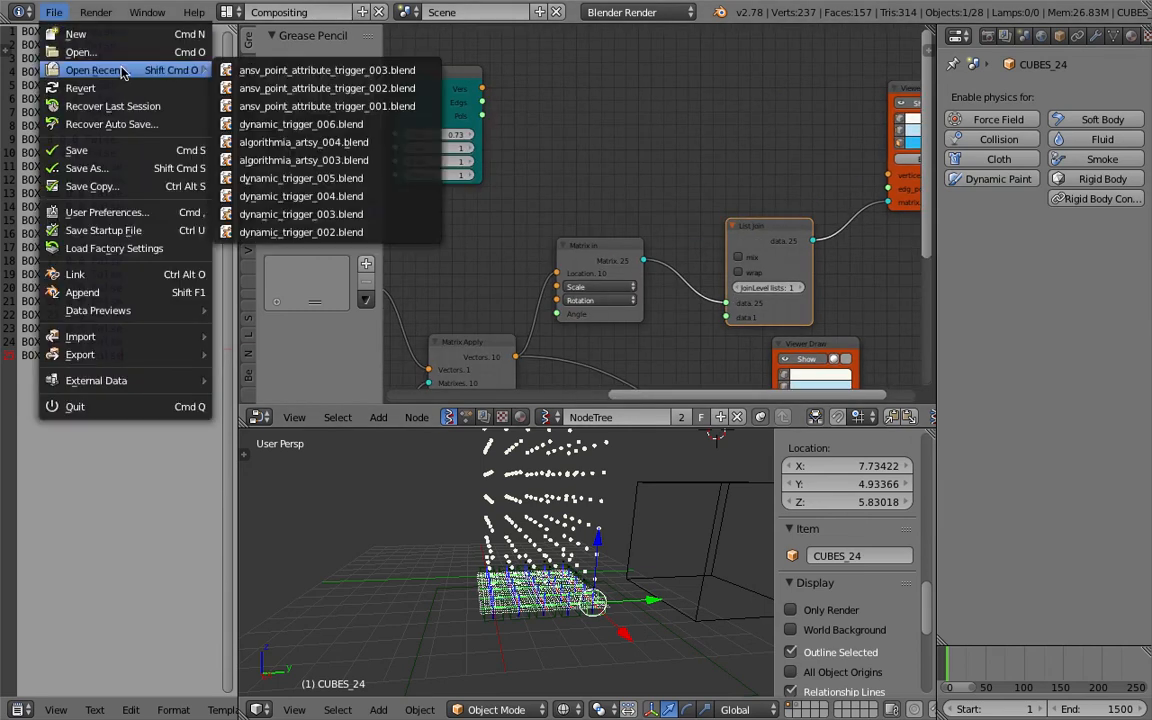
{"action": "left_click", "coordinate": [320, 124]}
{"action": "middle_click_drag", "start_coordinate": [455, 277], "coordinate": [193, 61]}
Switch to the Compositing layout and display the MAKE_DOTS Sverchok node tree.
{"action": "left_click", "coordinate": [226, 13]}
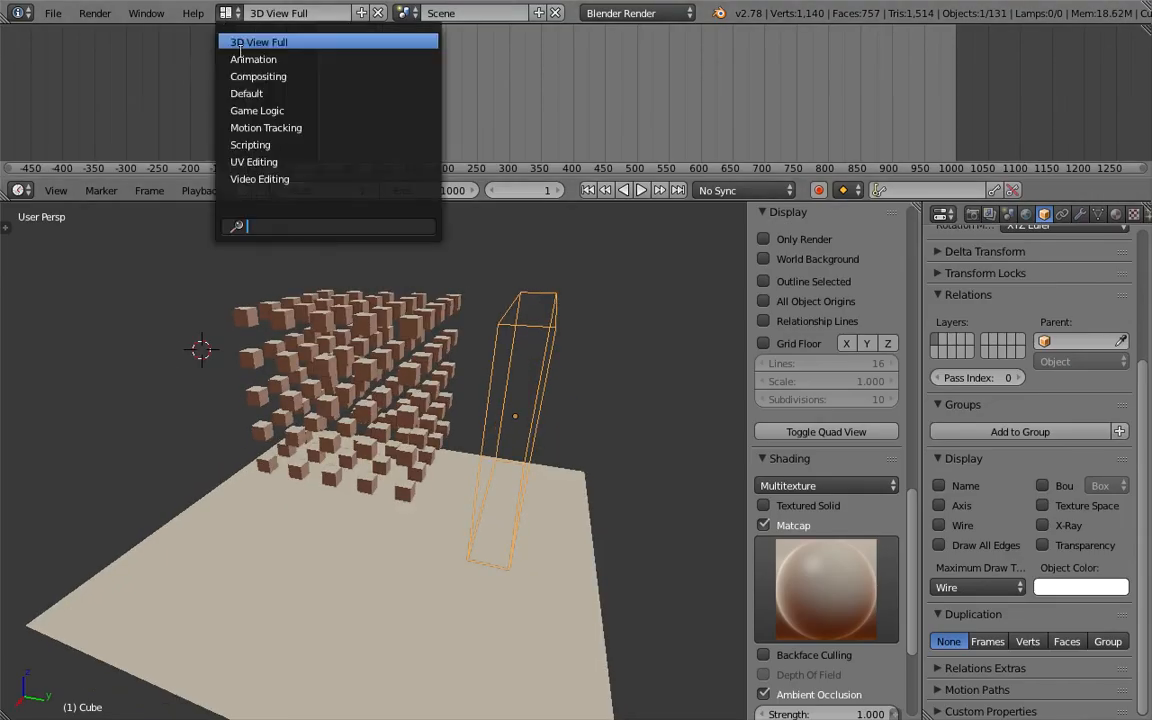
{"action": "left_click", "coordinate": [230, 75]}
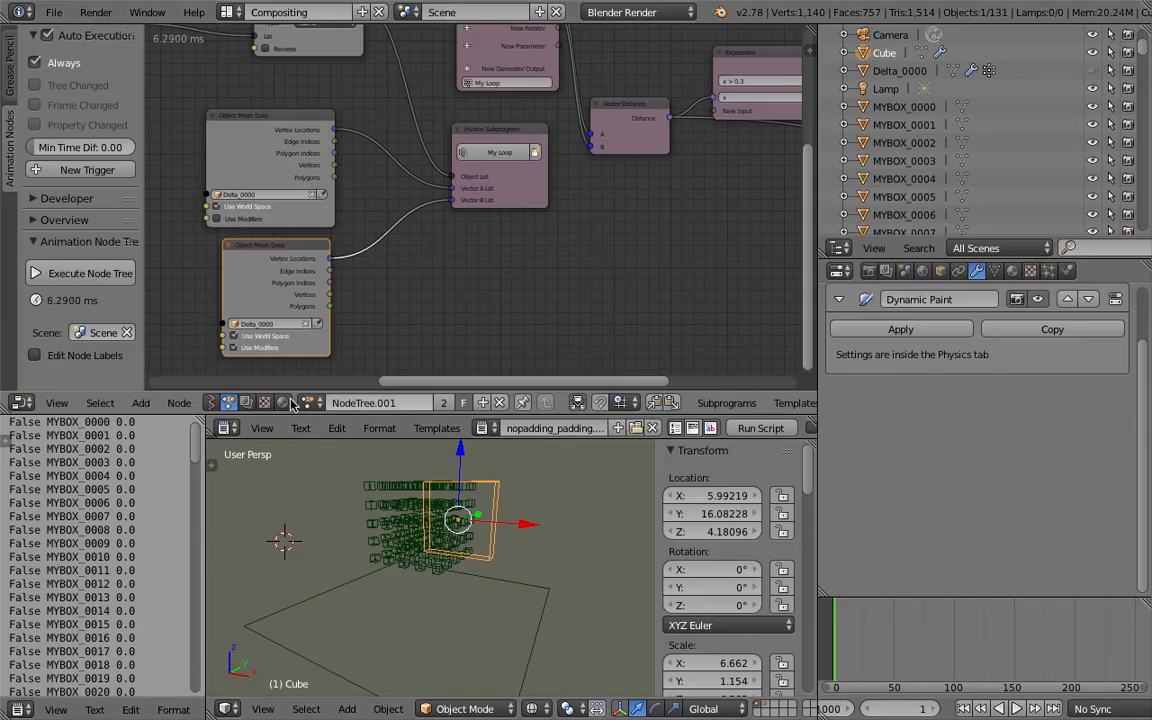
{"action": "left_click", "coordinate": [214, 402]}
{"action": "left_click", "coordinate": [310, 402]}
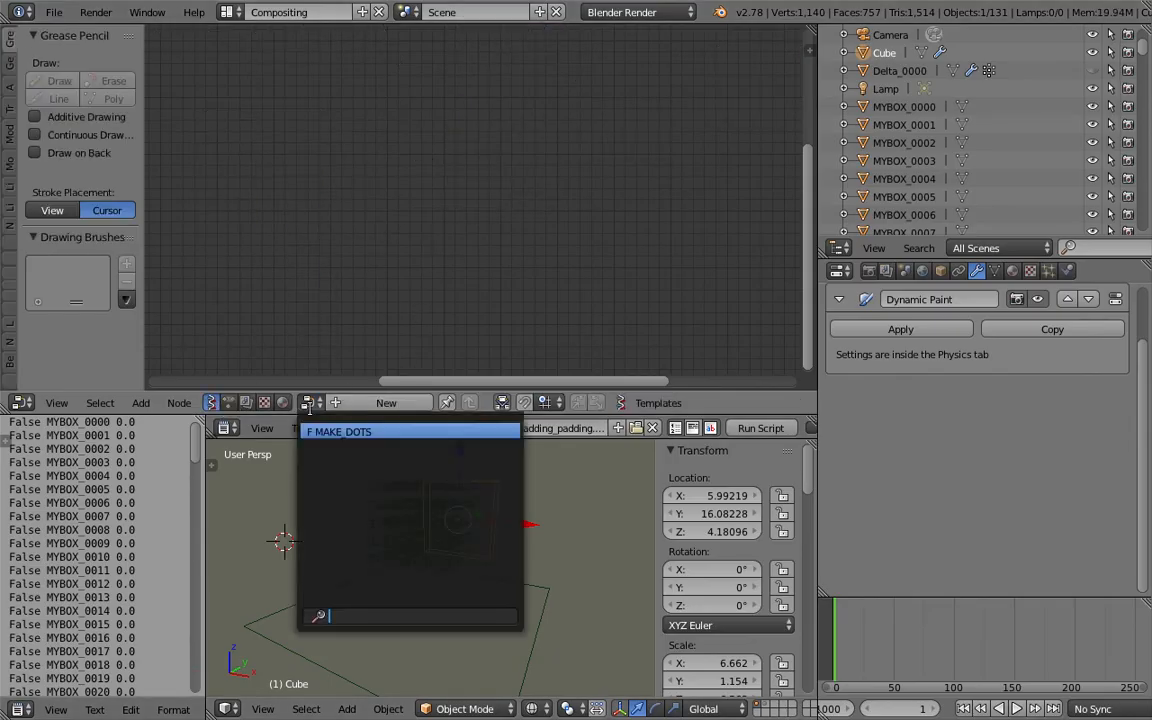
{"action": "left_click", "coordinate": [340, 431]}
{"action": "middle_click_drag", "start_coordinate": [445, 270], "coordinate": [435, 274]}
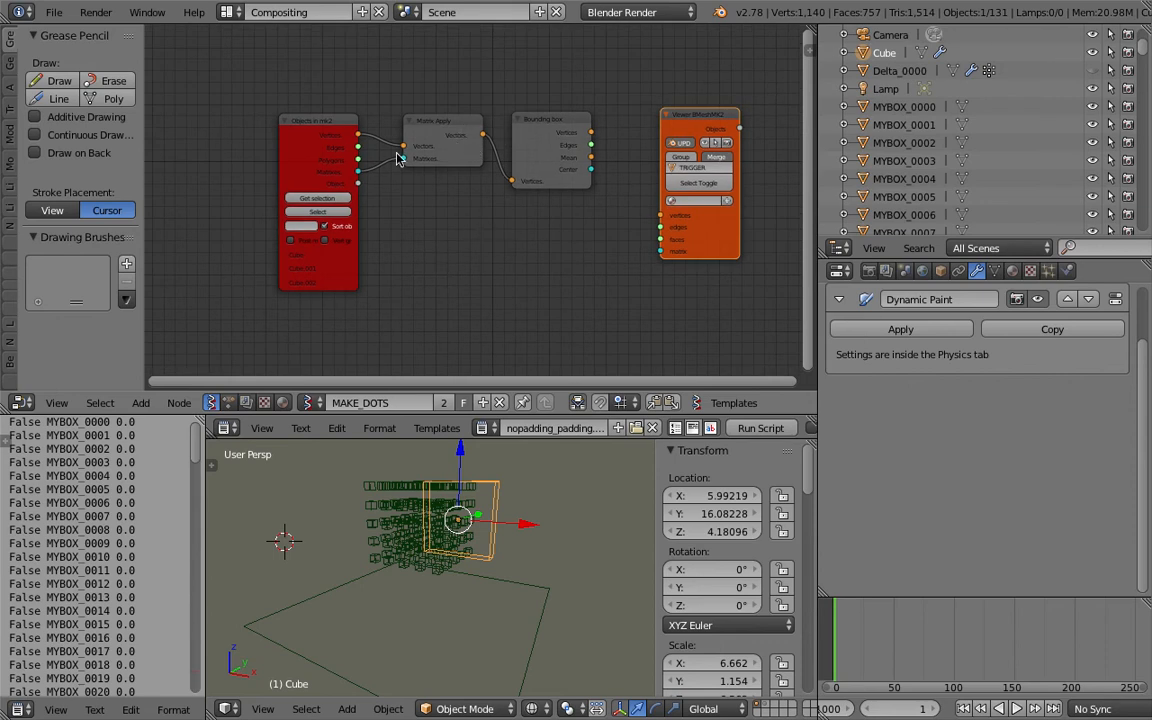
Open dynamic_trigger_004.blend from the Desktop folder.
{"action": "left_click", "coordinate": [320, 401]}
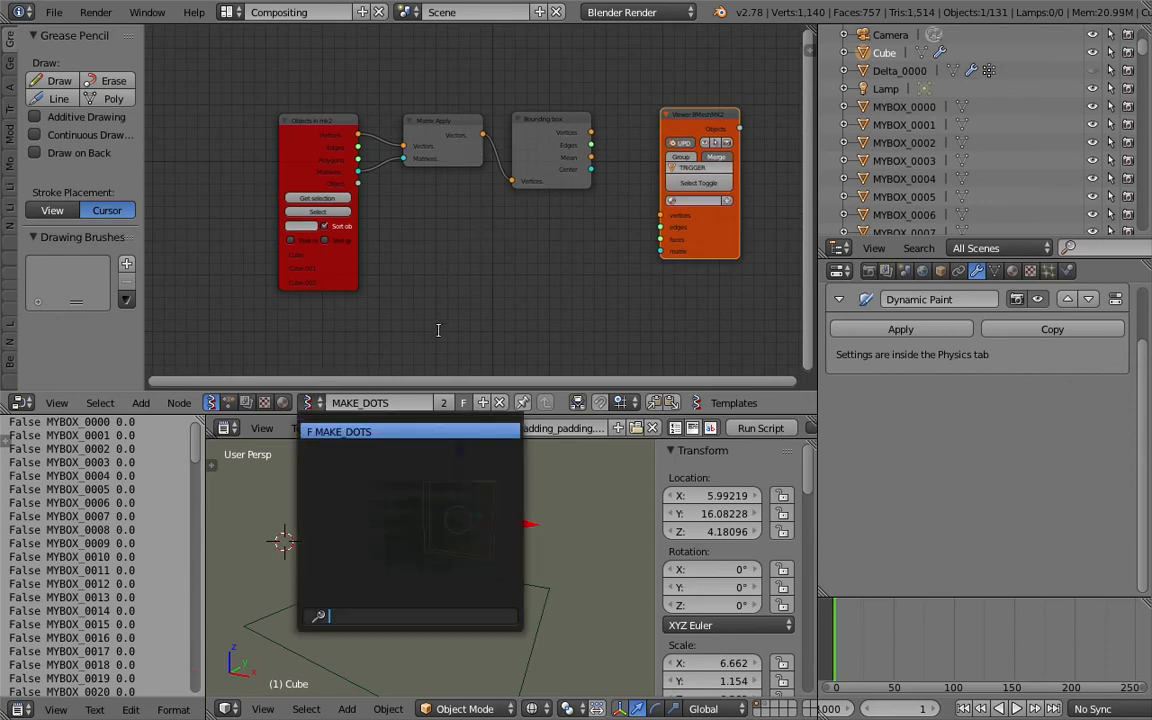
{"action": "left_click", "coordinate": [55, 14]}
{"action": "left_click", "coordinate": [70, 46]}
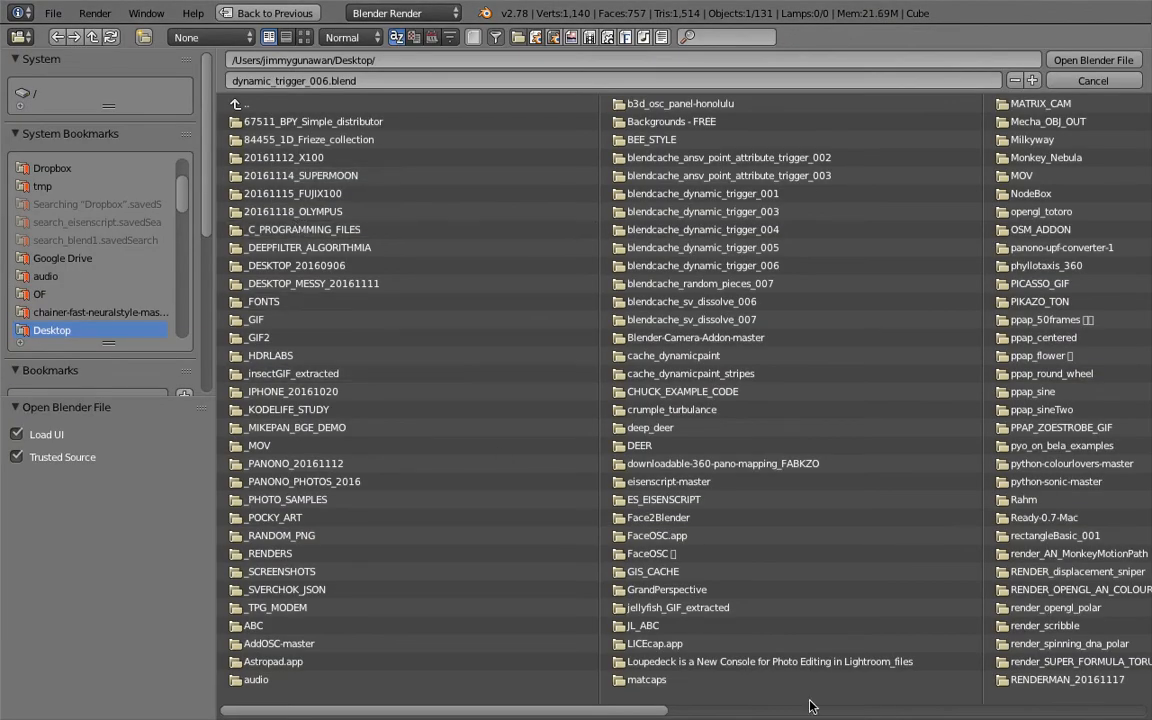
{"action": "left_click", "coordinate": [820, 712]}
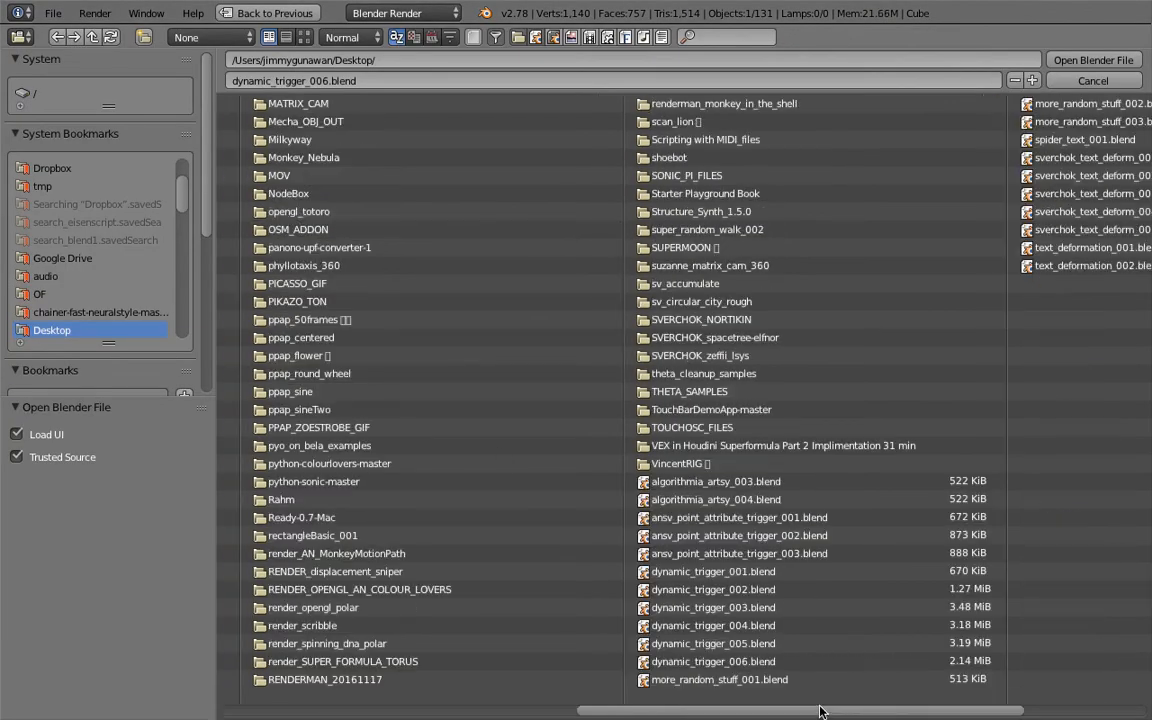
{"action": "left_click", "coordinate": [776, 626]}
{"action": "double_click", "coordinate": [777, 627]}
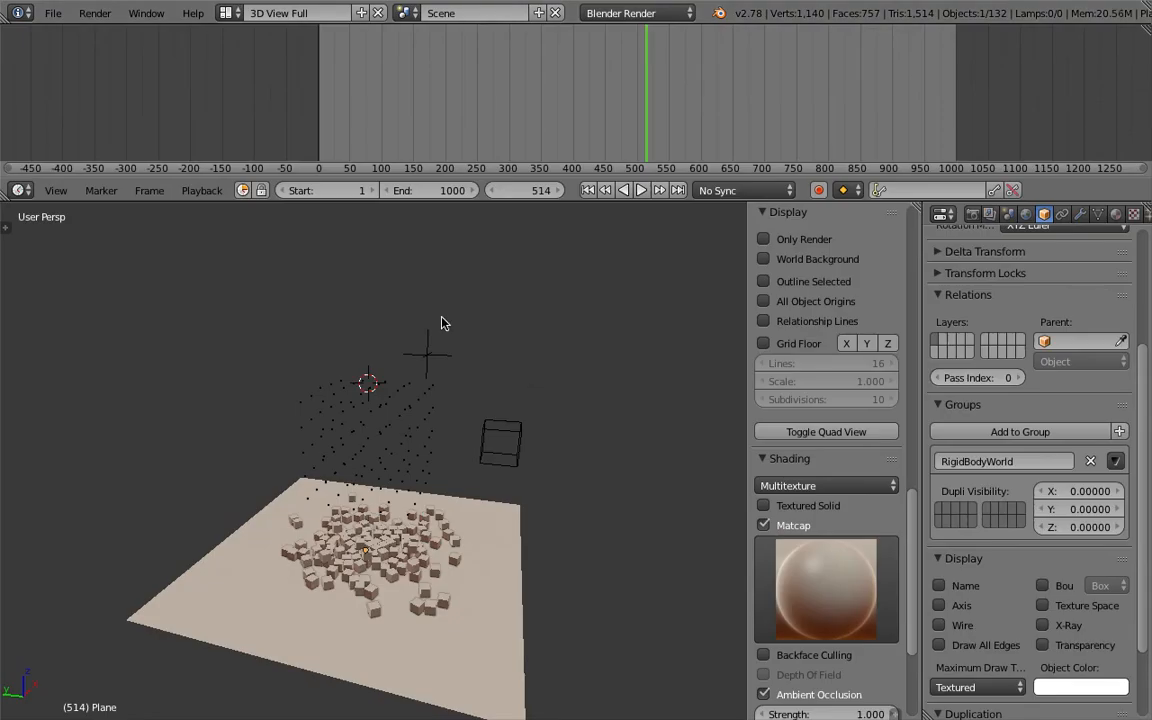
Switch this file to the Compositing layout and show the MAKE_DOTS node tree.
{"action": "left_click", "coordinate": [226, 13]}
{"action": "left_click", "coordinate": [245, 76]}
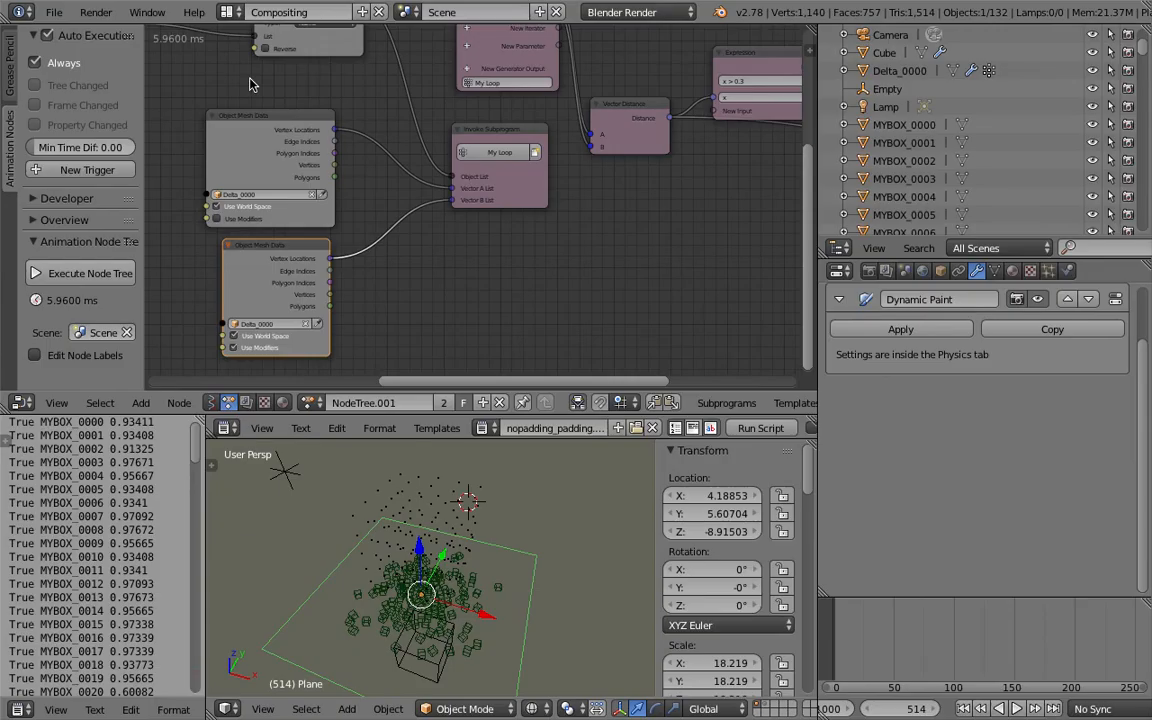
{"action": "left_click", "coordinate": [210, 402]}
{"action": "left_click", "coordinate": [310, 402]}
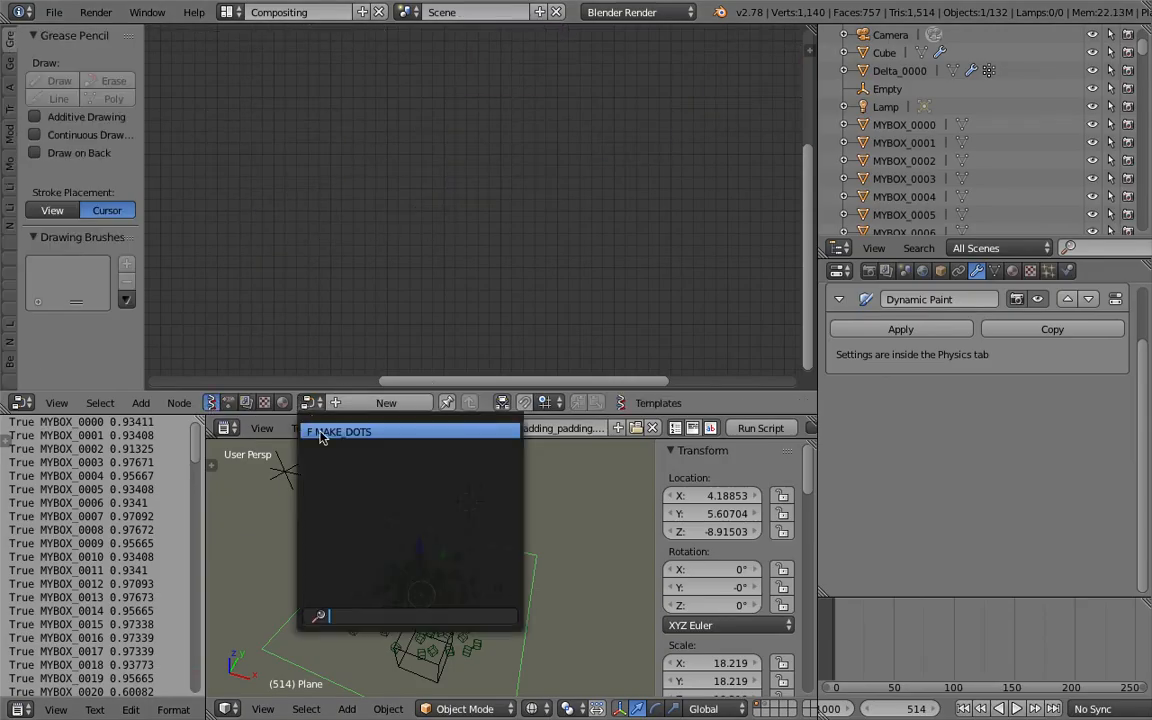
{"action": "left_click", "coordinate": [321, 433]}
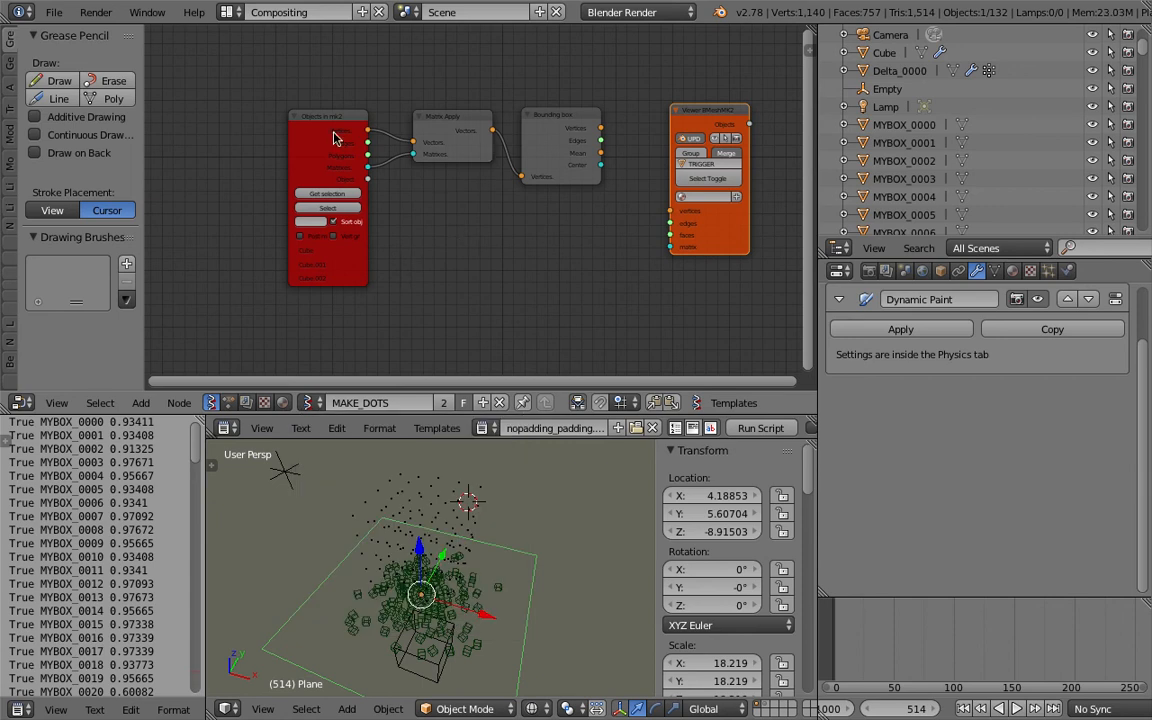
Open dynamic_trigger_002.blend from the Desktop folder.
{"action": "left_click", "coordinate": [54, 12]}
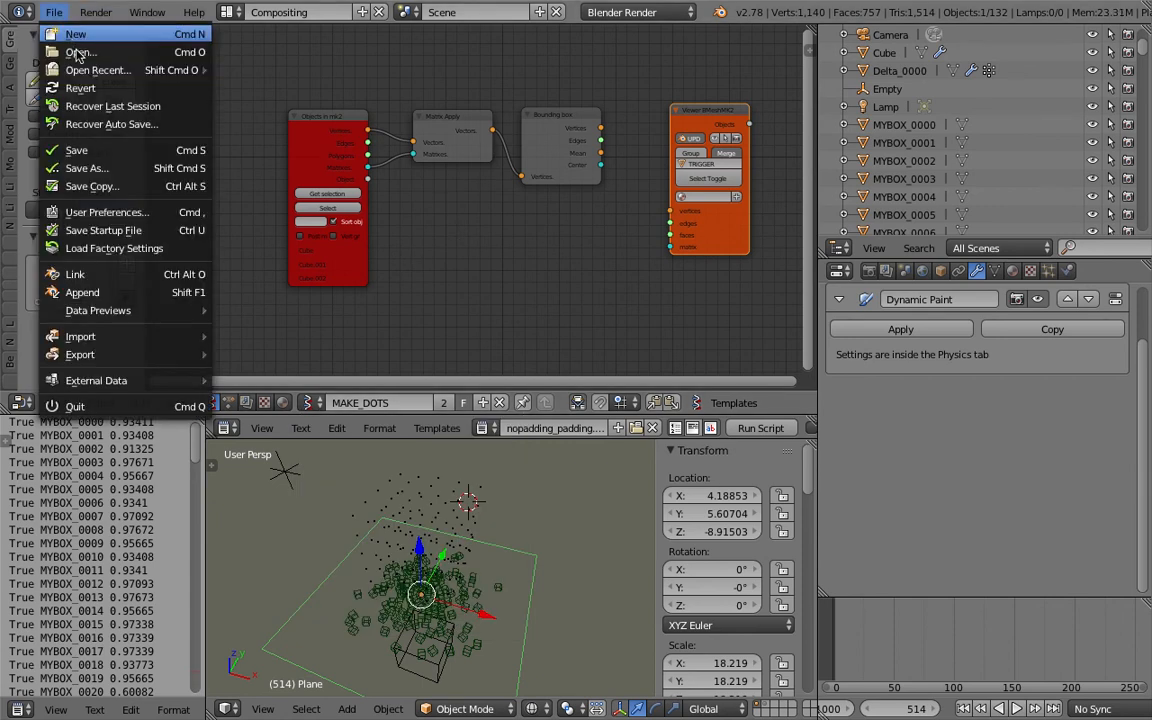
{"action": "left_click", "coordinate": [77, 55]}
{"action": "scroll", "coordinate": [856, 548], "scroll_direction": "down", "scroll_amount": 5}
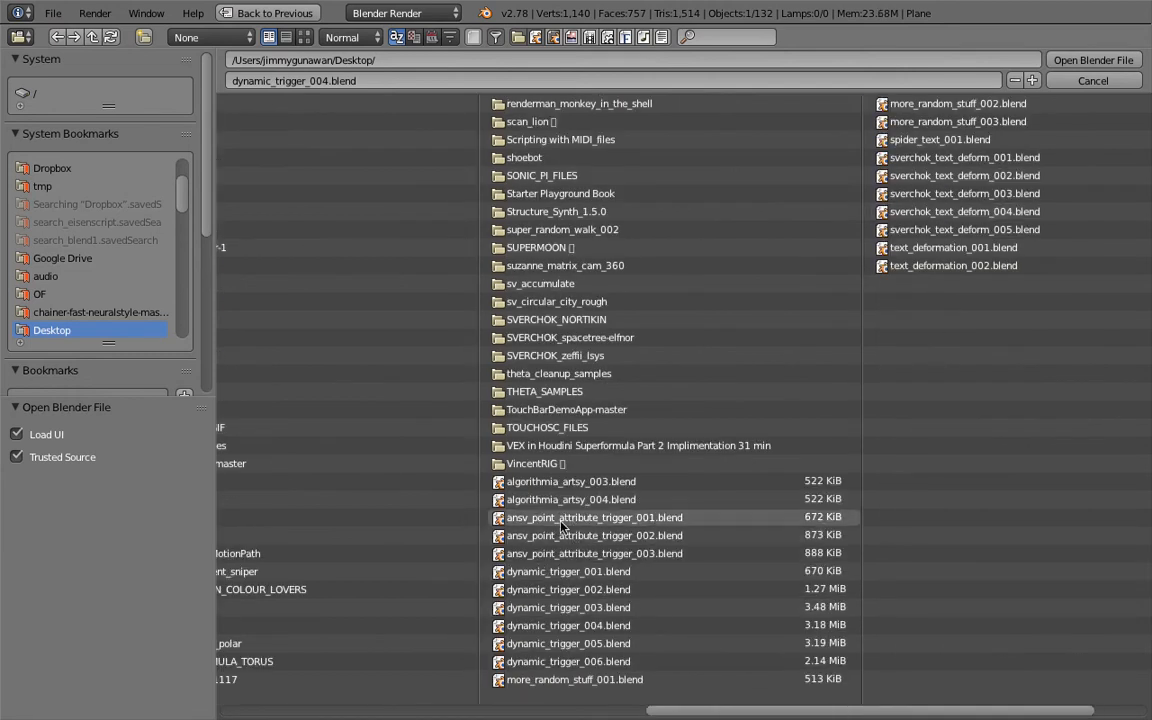
{"action": "left_click", "coordinate": [591, 590]}
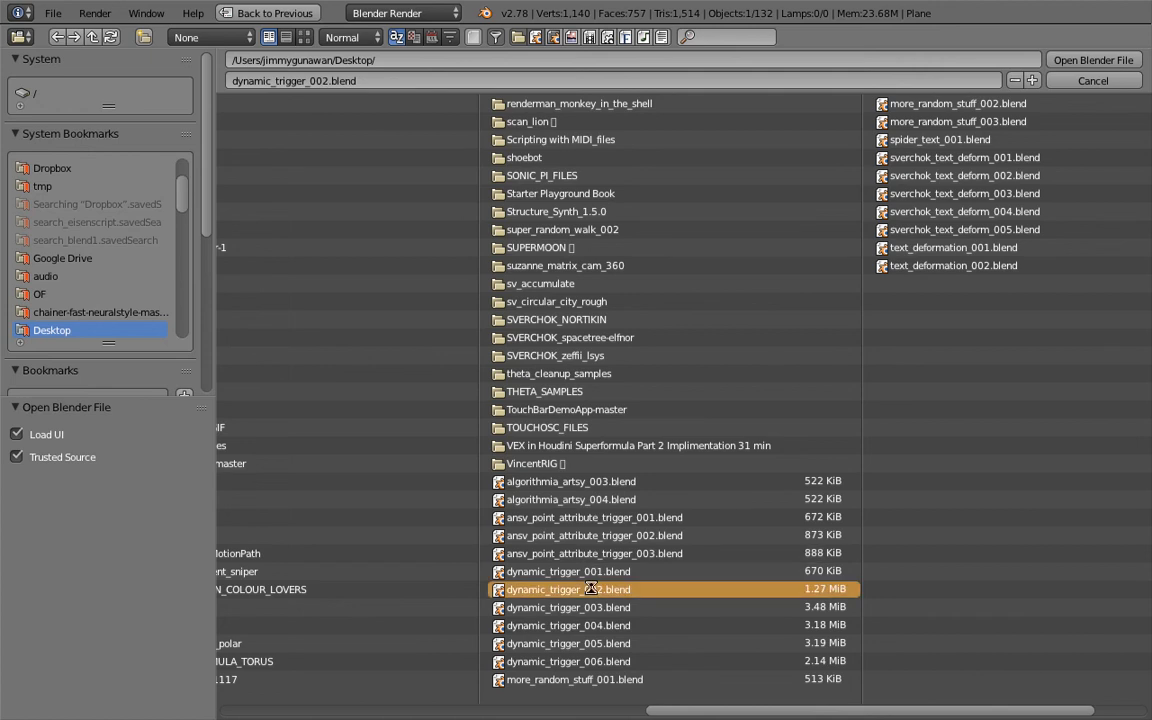
{"action": "double_click", "coordinate": [591, 590]}
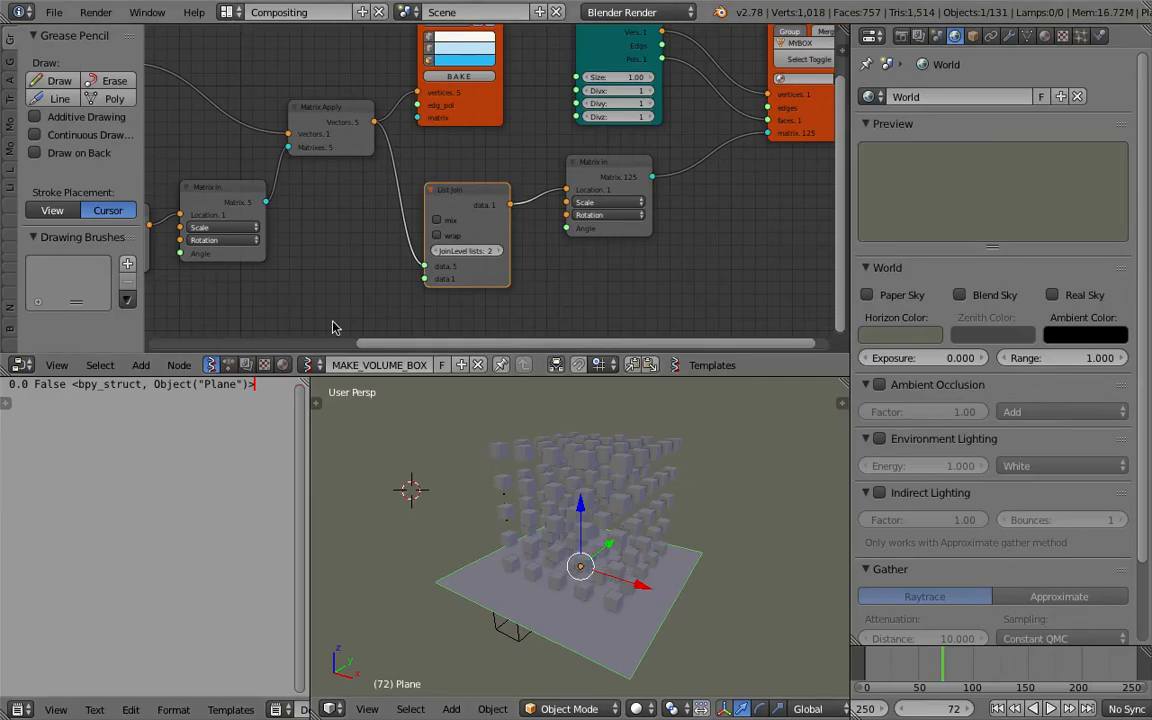
Examine the MAKE_VOLUME_BOX node tree with its Plane, Box, List Join and Matrix in nodes.
{"action": "left_click", "coordinate": [443, 366]}
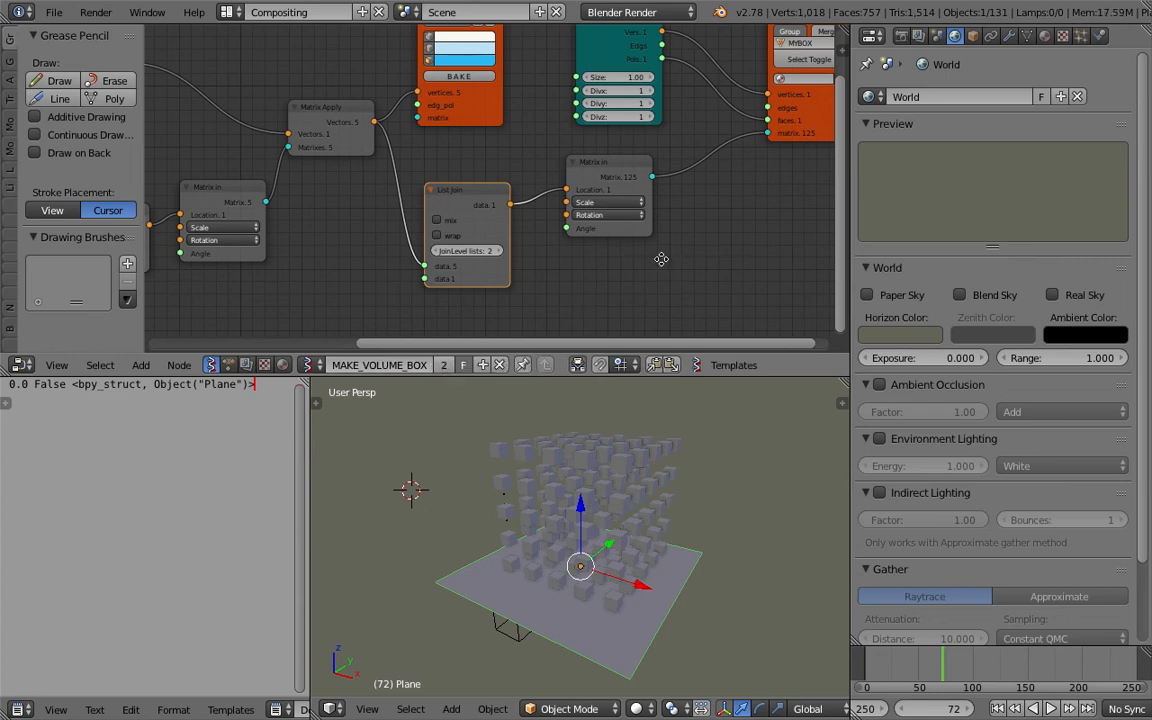
{"action": "middle_click_drag", "start_coordinate": [684, 257], "coordinate": [648, 266]}
{"action": "left_click_drag", "start_coordinate": [454, 199], "coordinate": [448, 191]}
{"action": "middle_click_drag", "start_coordinate": [404, 158], "coordinate": [545, 180]}
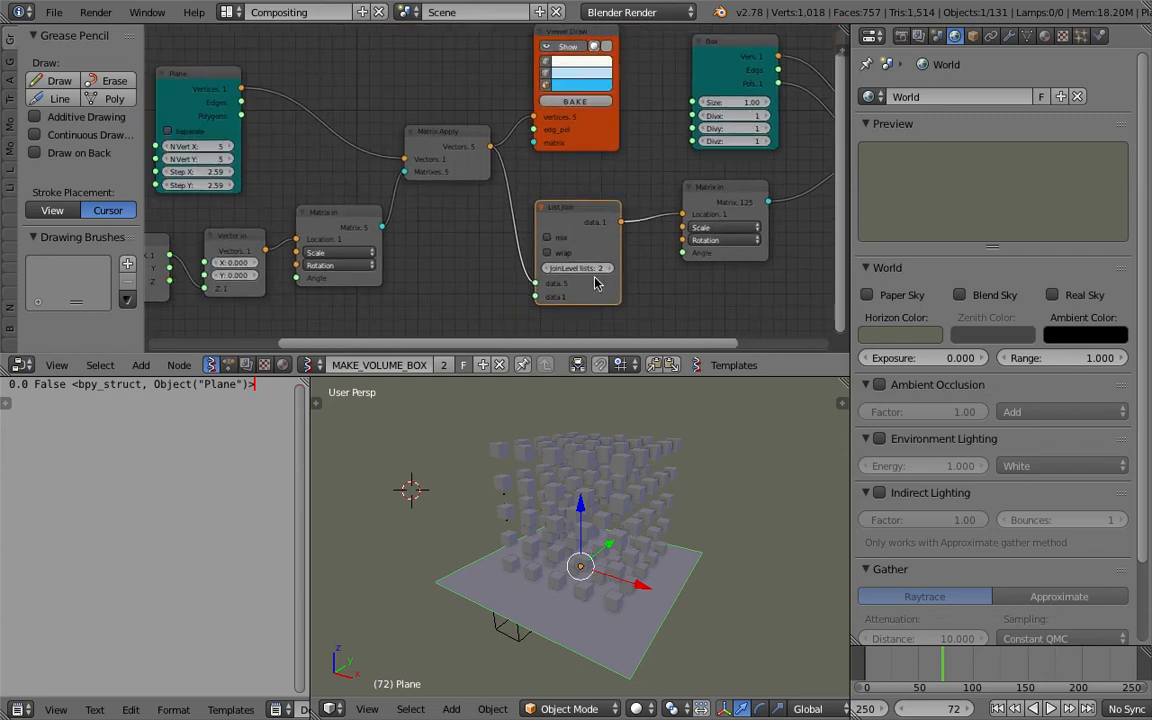
{"action": "scroll", "coordinate": [582, 260], "scroll_direction": "down", "scroll_amount": 1}
{"action": "middle_click_drag", "start_coordinate": [621, 257], "coordinate": [550, 265]}
{"action": "scroll", "coordinate": [641, 204], "scroll_direction": "down", "scroll_amount": 1}
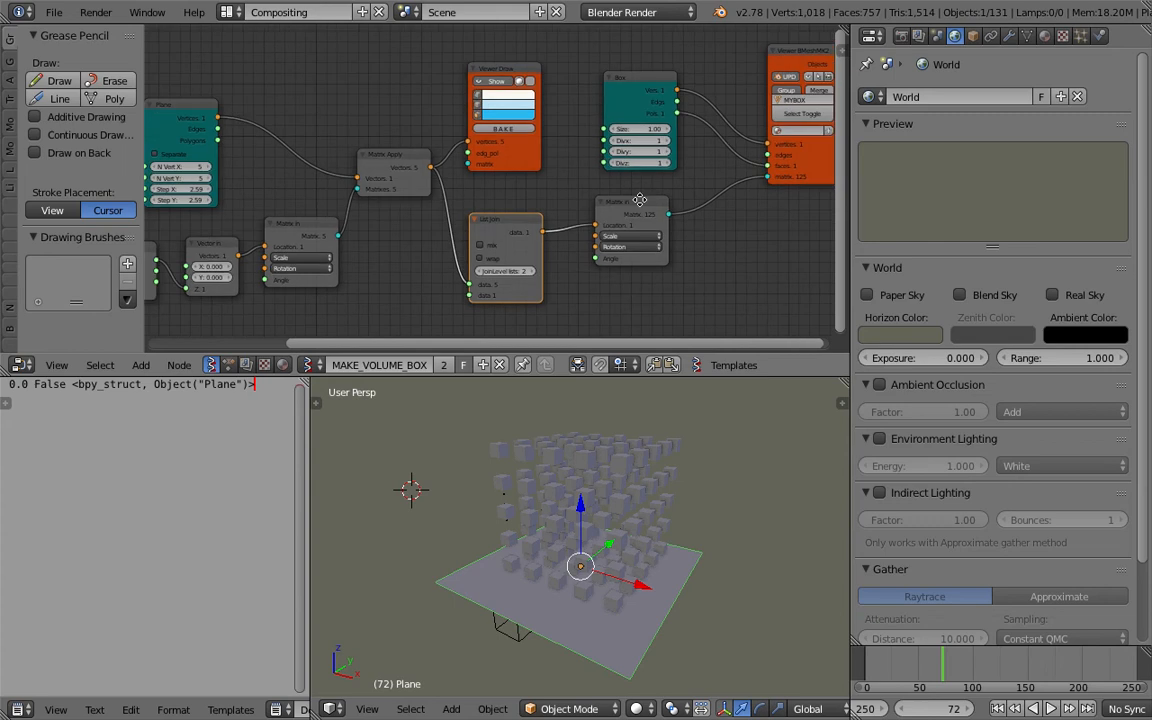
{"action": "middle_click_drag", "start_coordinate": [650, 214], "coordinate": [669, 217]}
{"action": "middle_click_drag", "start_coordinate": [640, 172], "coordinate": [652, 172]}
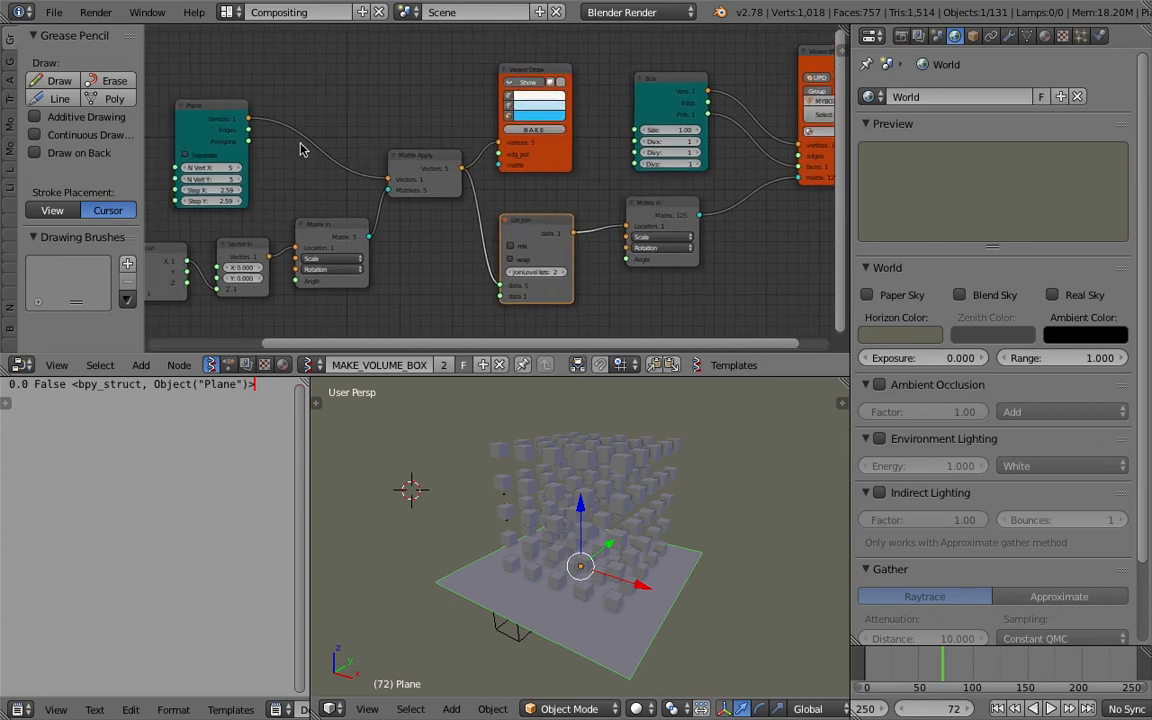
Open ansv_point_attribute_trigger_003.blend from the recent files list.
{"action": "left_click", "coordinate": [51, 13]}
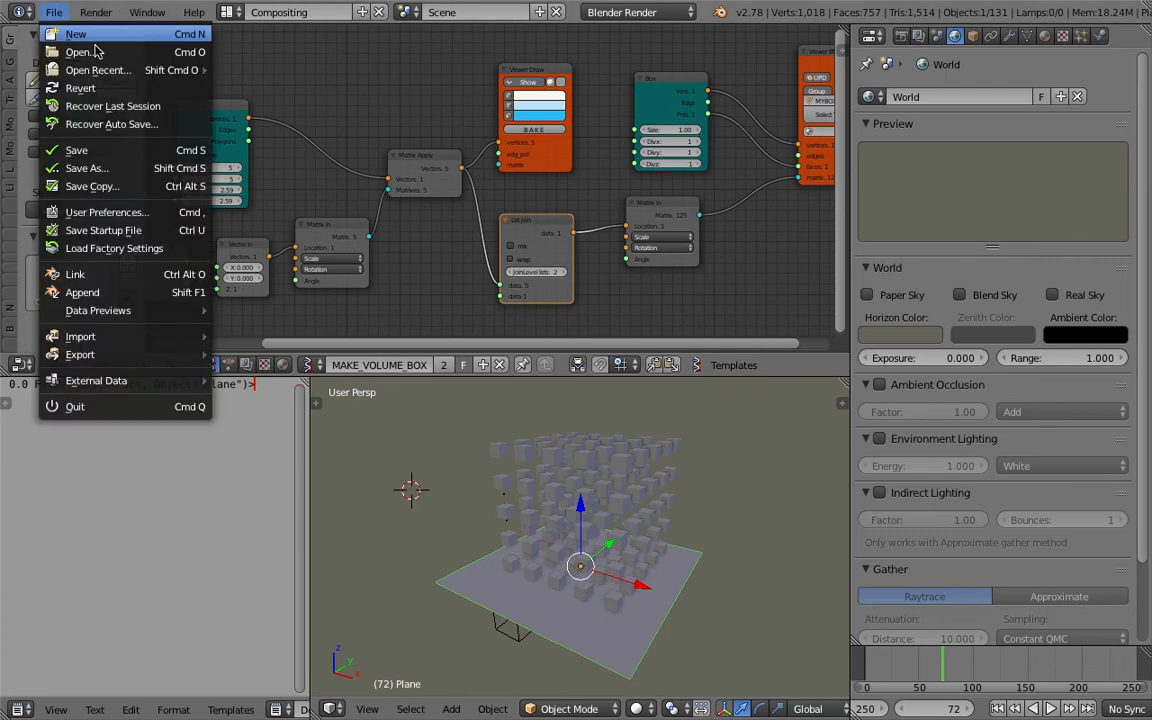
{"action": "mouse_move", "coordinate": [171, 70]}
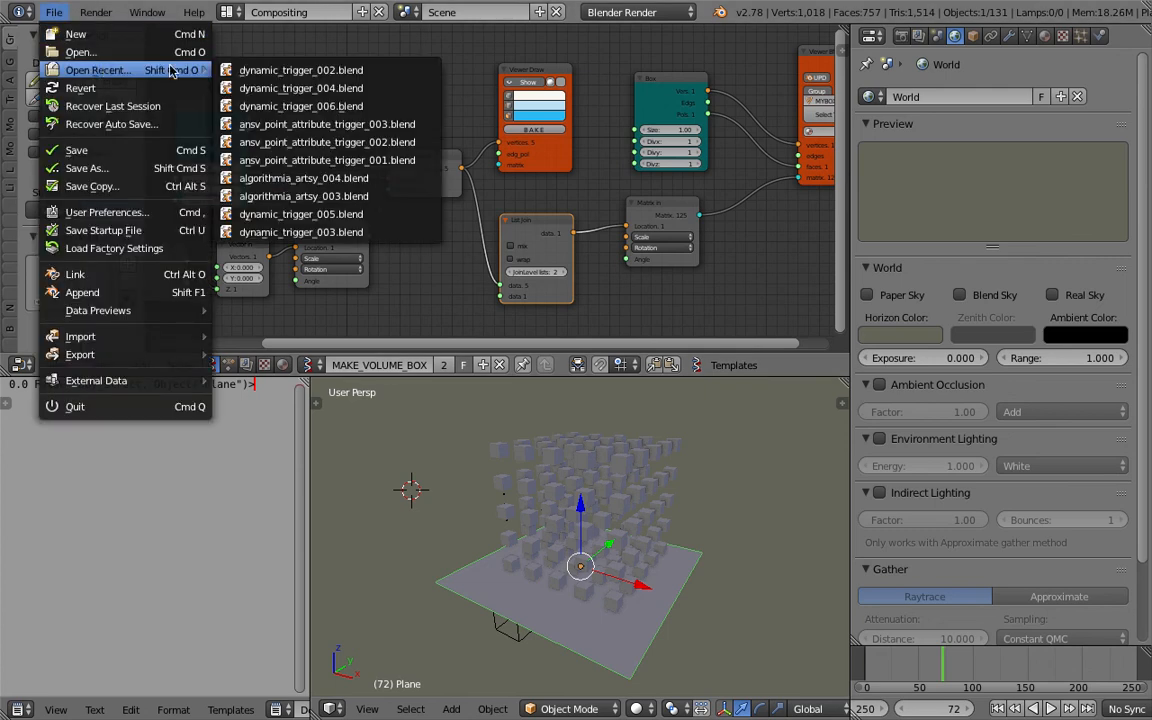
{"action": "left_click", "coordinate": [268, 124]}
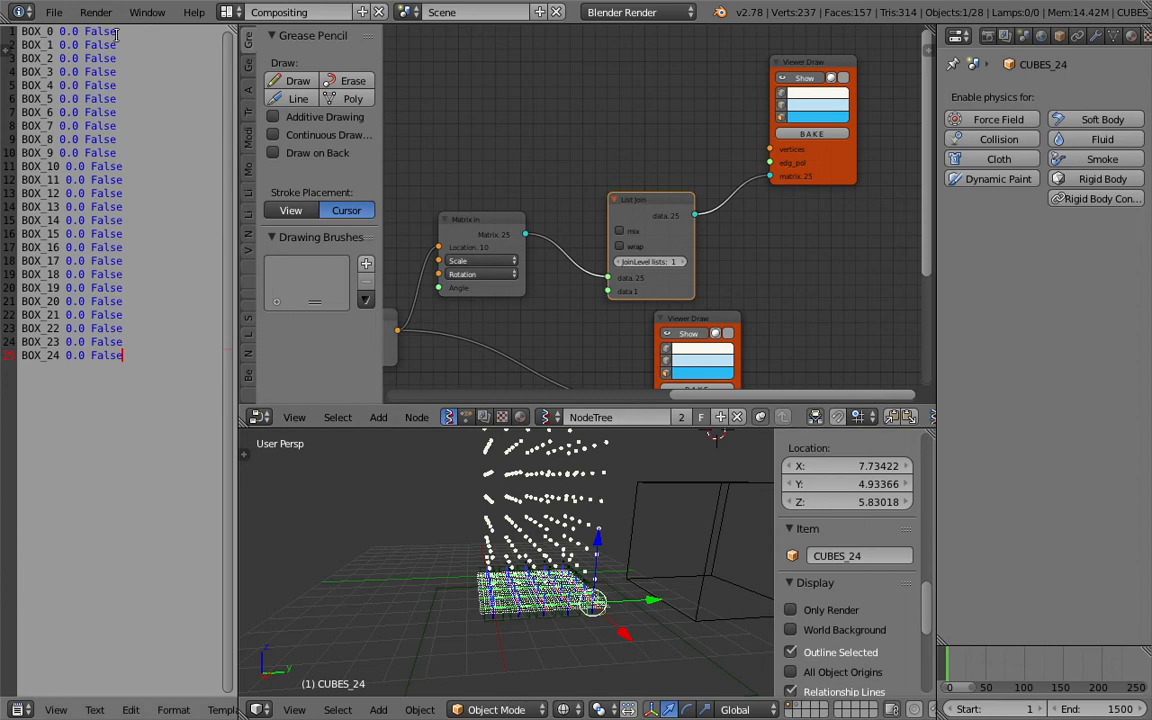
Save the file under a new name with the file number incremented.
{"action": "left_click", "coordinate": [52, 12]}
{"action": "left_click", "coordinate": [148, 165]}
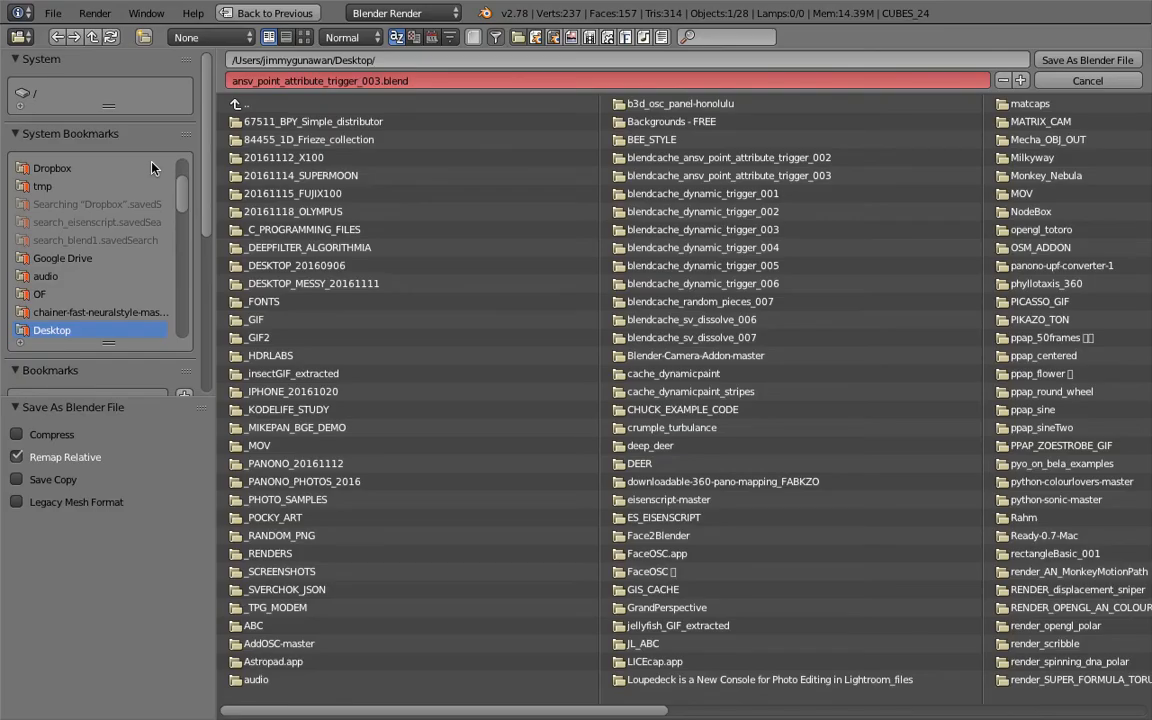
{"action": "left_click", "coordinate": [1021, 80]}
Set the List Join node's JoinLevel lists to 2.
{"action": "middle_click_drag", "start_coordinate": [632, 224], "coordinate": [702, 160]}
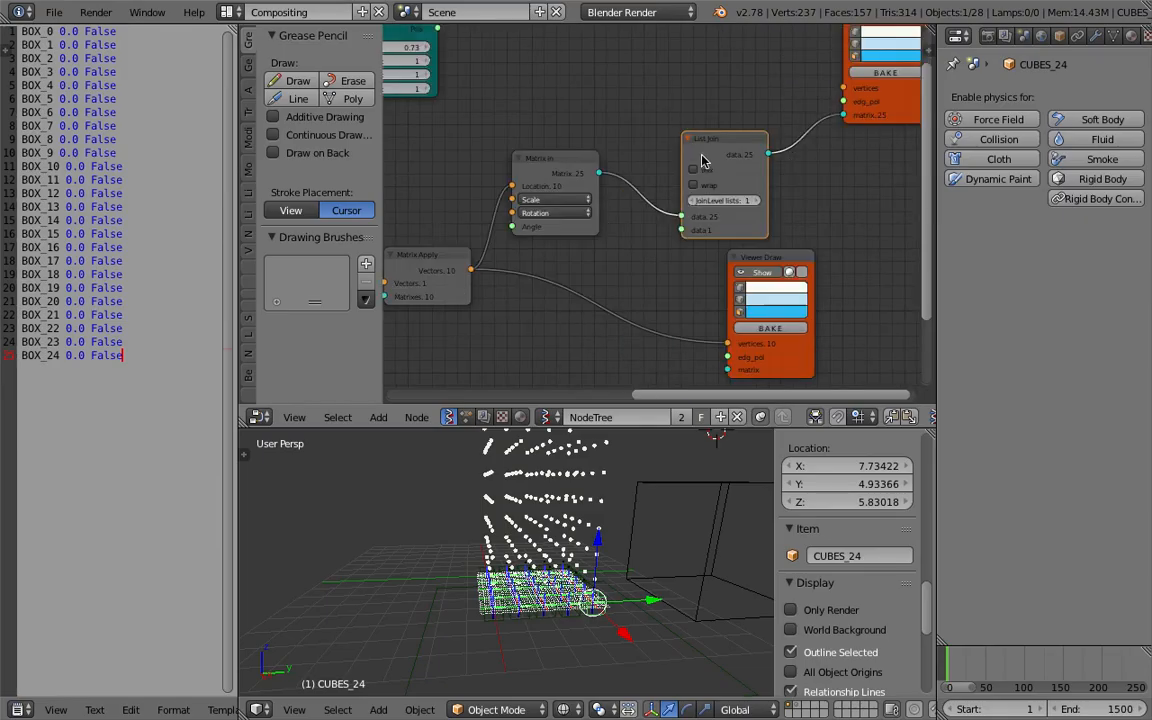
{"action": "left_click_drag", "start_coordinate": [702, 160], "coordinate": [692, 138]}
{"action": "scroll", "coordinate": [720, 158], "scroll_direction": "up", "scroll_amount": 2}
{"action": "left_click", "coordinate": [751, 175]}
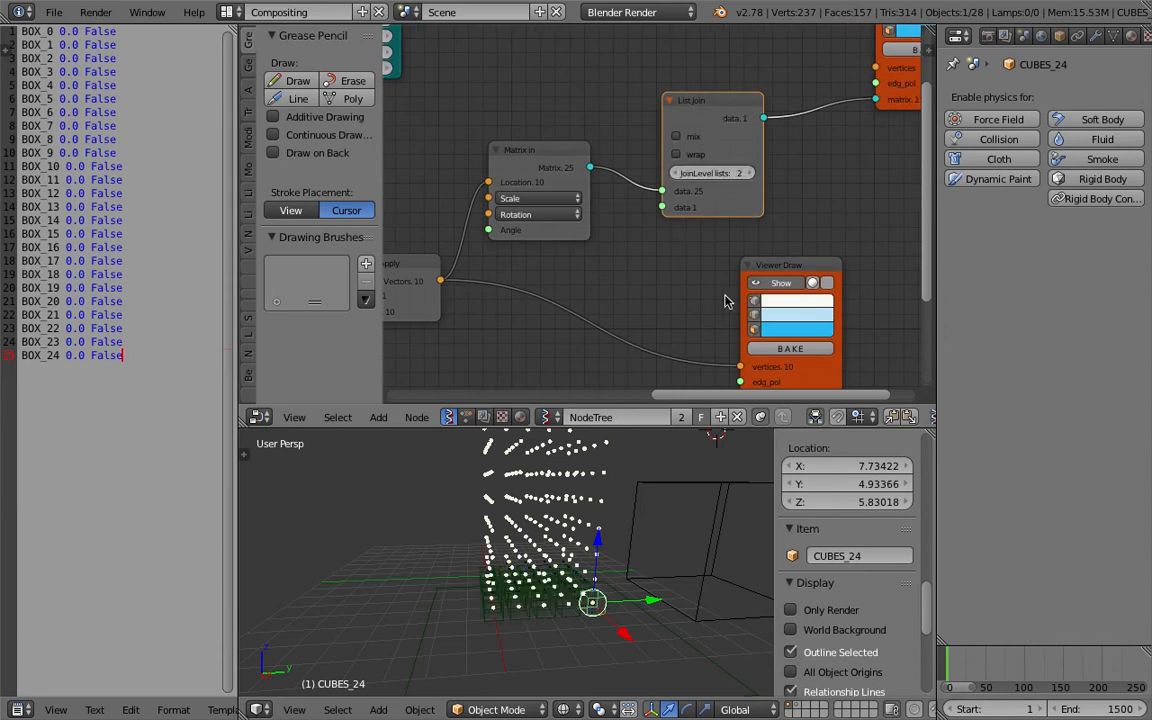
Go to frame 28 and rearrange the node view to inspect the stacked box grid.
{"action": "scroll", "coordinate": [650, 220], "scroll_direction": "down", "scroll_amount": 1}
{"action": "scroll", "coordinate": [608, 152], "scroll_direction": "down", "scroll_amount": 1}
{"action": "middle_click_drag", "start_coordinate": [504, 79], "coordinate": [509, 179]}
{"action": "mouse_move", "coordinate": [442, 101]}
{"action": "left_mouse_down"}
{"action": "mouse_move", "coordinate": [714, 80]}
{"action": "mouse_move", "coordinate": [861, 202]}
{"action": "left_mouse_up"}
{"action": "left_click_drag", "start_coordinate": [717, 120], "coordinate": [856, 215]}
{"action": "middle_click_drag", "start_coordinate": [626, 495], "coordinate": [662, 494]}
{"action": "middle_click_drag", "start_coordinate": [694, 364], "coordinate": [648, 331]}
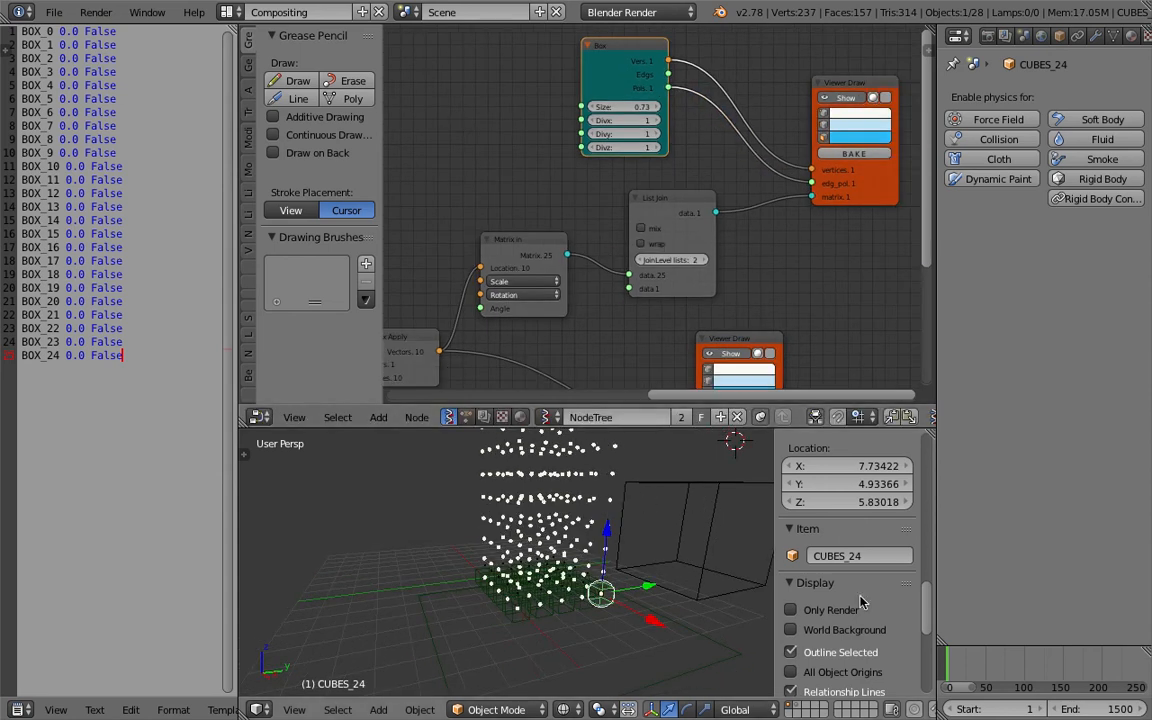
{"action": "left_click", "coordinate": [968, 674]}
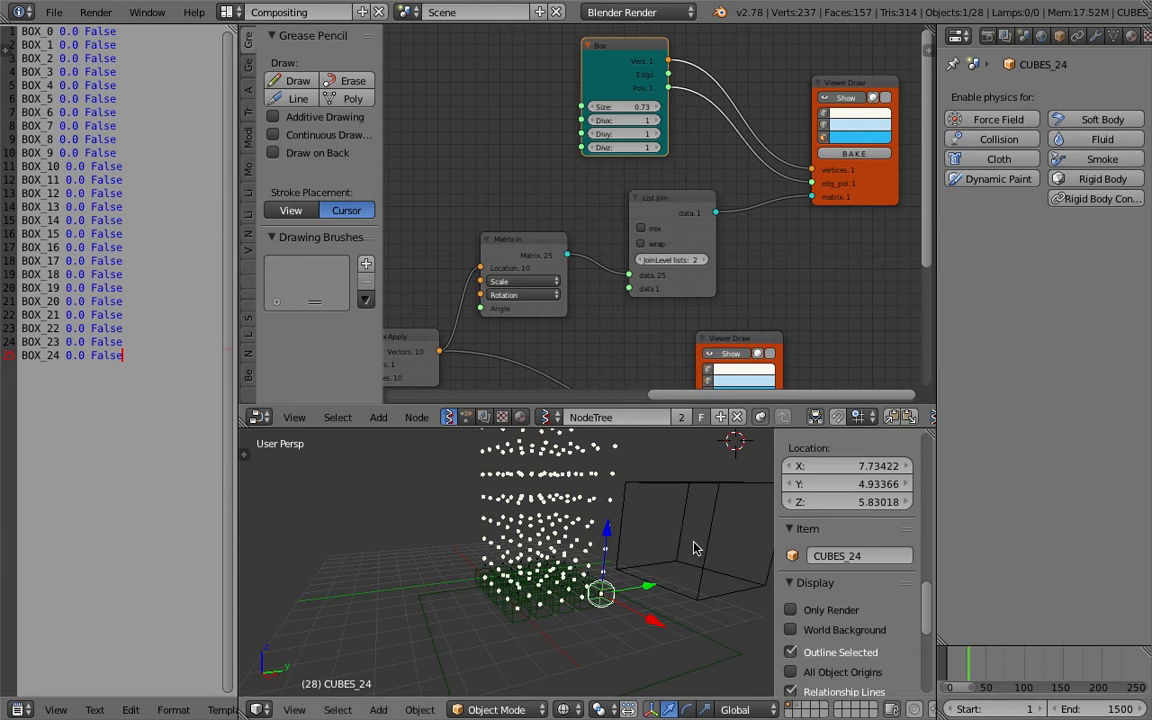
{"action": "middle_click_drag", "start_coordinate": [693, 548], "coordinate": [643, 563]}
Try toggling the viewport shading and the List Join node's wrap and mix options.
{"action": "key", "text": "z"}
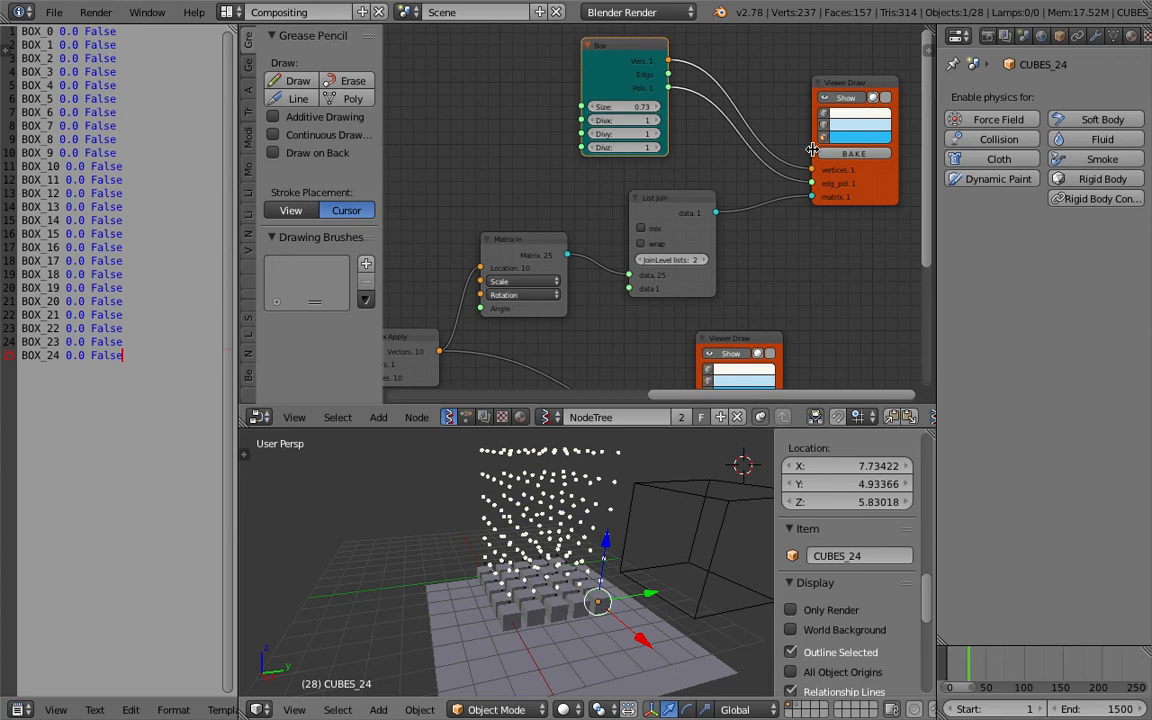
{"action": "key", "text": "z"}
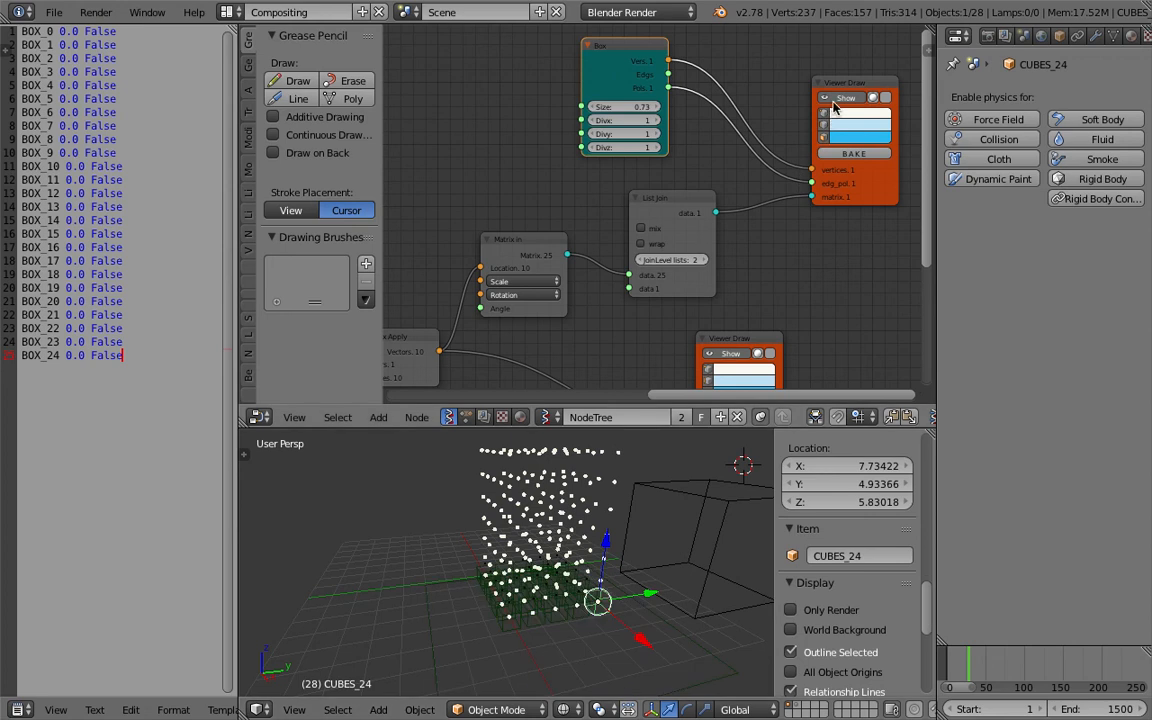
{"action": "left_click", "coordinate": [885, 99]}
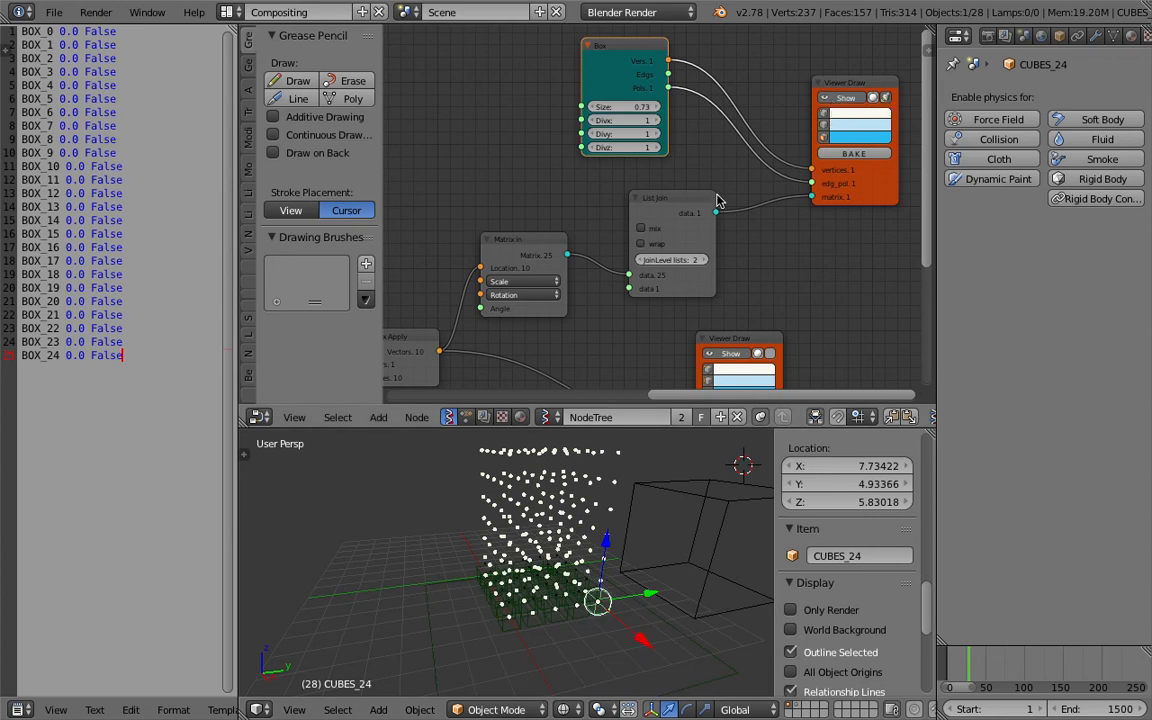
{"action": "left_click", "coordinate": [641, 243]}
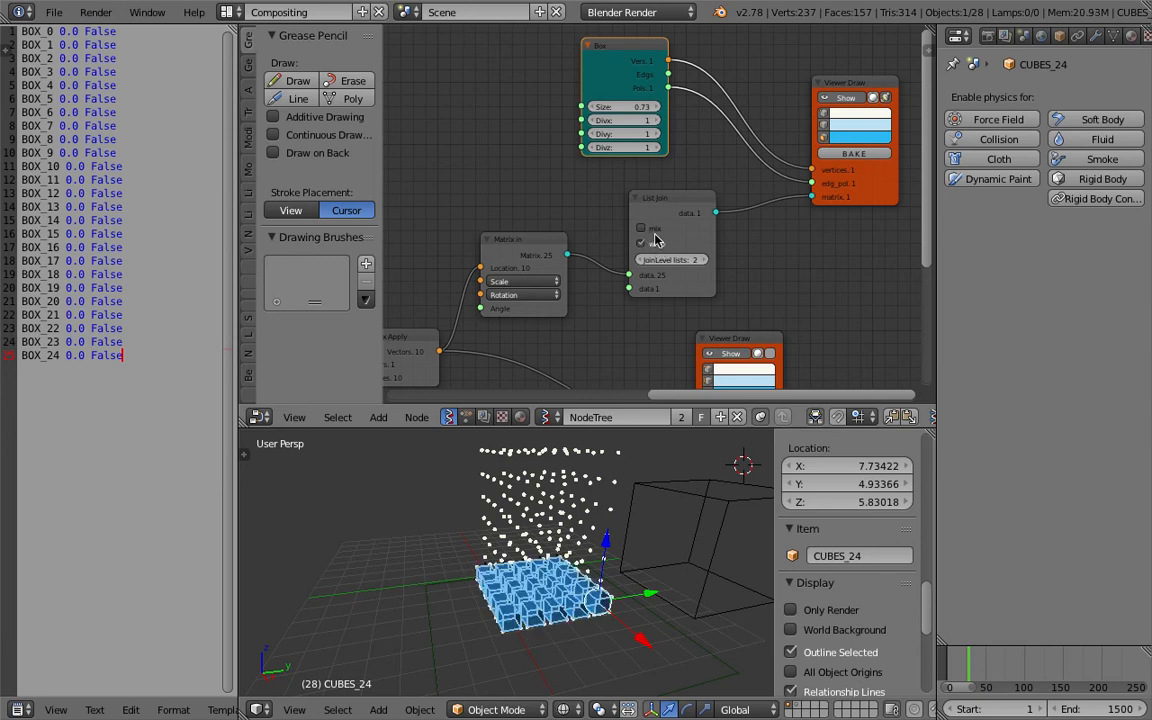
{"action": "left_click", "coordinate": [654, 230]}
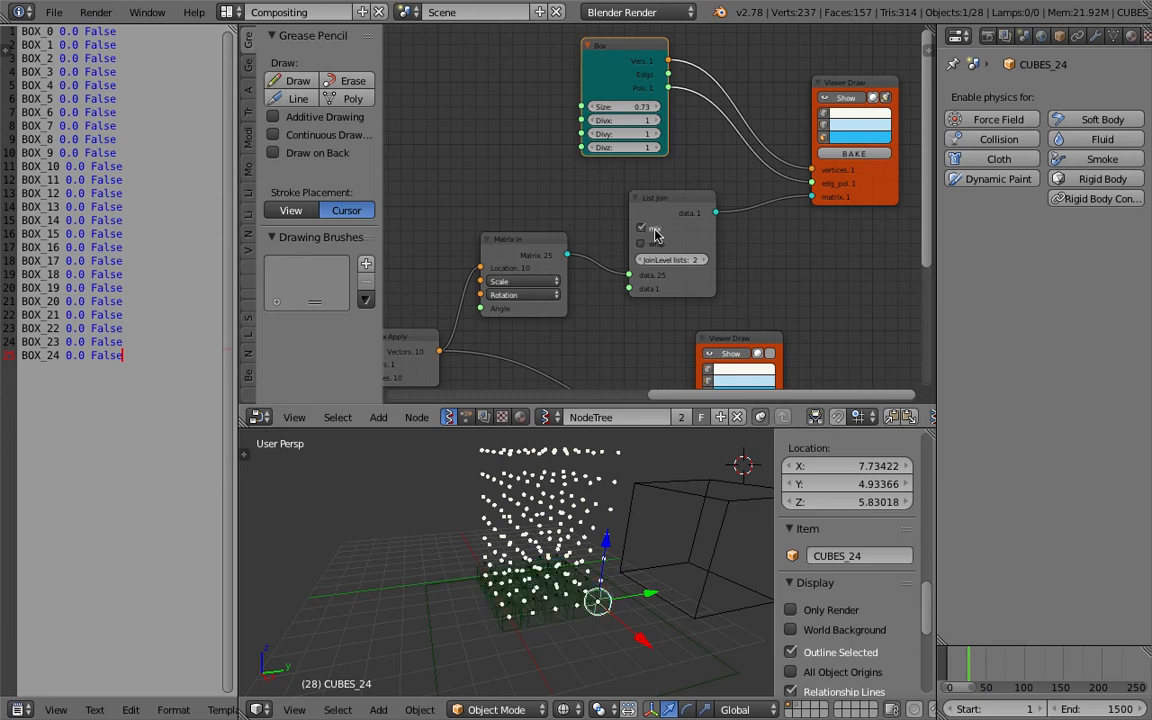
{"action": "left_click", "coordinate": [655, 232]}
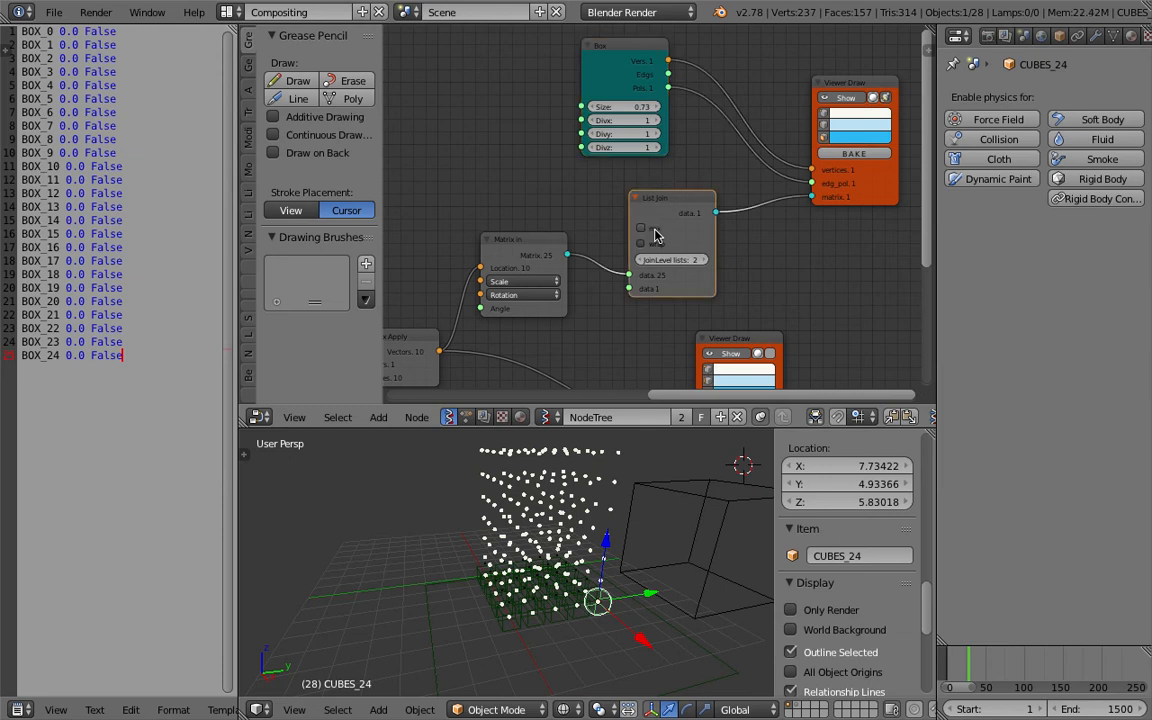
Try wiring the Matrix In output directly into the upper Viewer Draw's matrix input.
{"action": "scroll", "coordinate": [622, 359], "scroll_direction": "down", "scroll_amount": 2}
{"action": "middle_click_drag", "start_coordinate": [620, 359], "coordinate": [706, 262]}
{"action": "left_click_drag", "start_coordinate": [609, 166], "coordinate": [622, 172]}
{"action": "middle_click_drag", "start_coordinate": [645, 163], "coordinate": [646, 183]}
{"action": "left_click_drag", "start_coordinate": [745, 148], "coordinate": [779, 148]}
{"action": "left_click_drag", "start_coordinate": [608, 184], "coordinate": [637, 181]}
{"action": "middle_click_drag", "start_coordinate": [637, 181], "coordinate": [648, 181]}
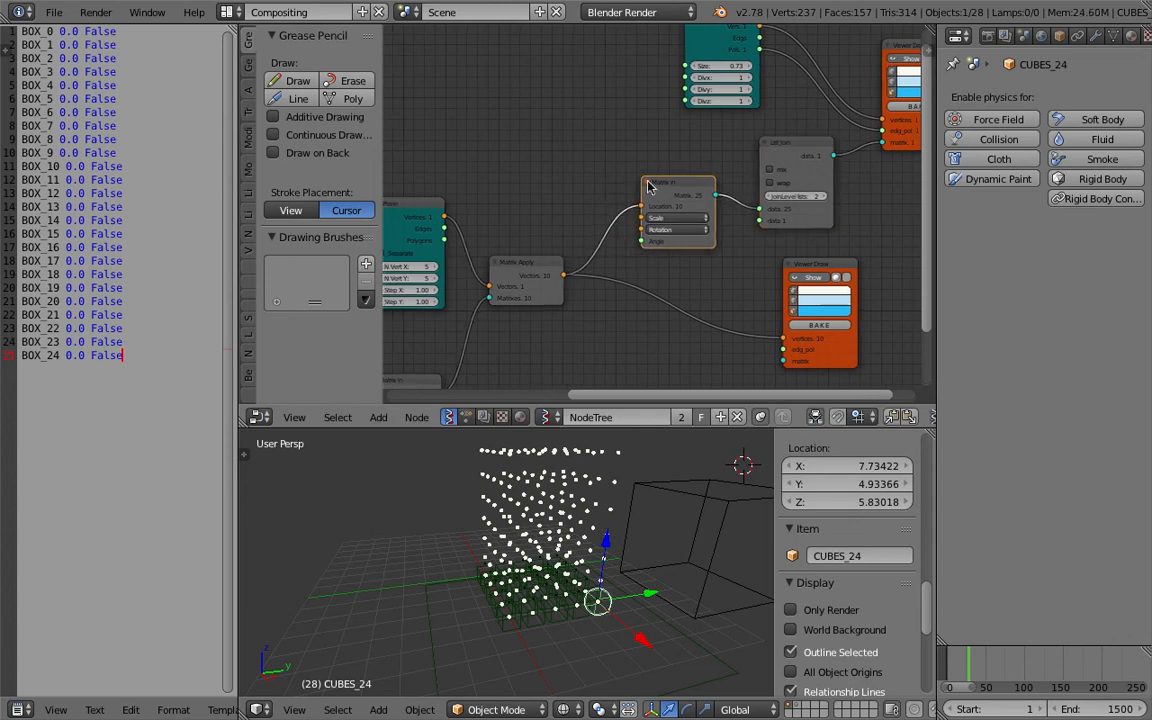
{"action": "left_click_drag", "start_coordinate": [787, 143], "coordinate": [821, 189]}
{"action": "left_click_drag", "start_coordinate": [714, 196], "coordinate": [879, 146]}
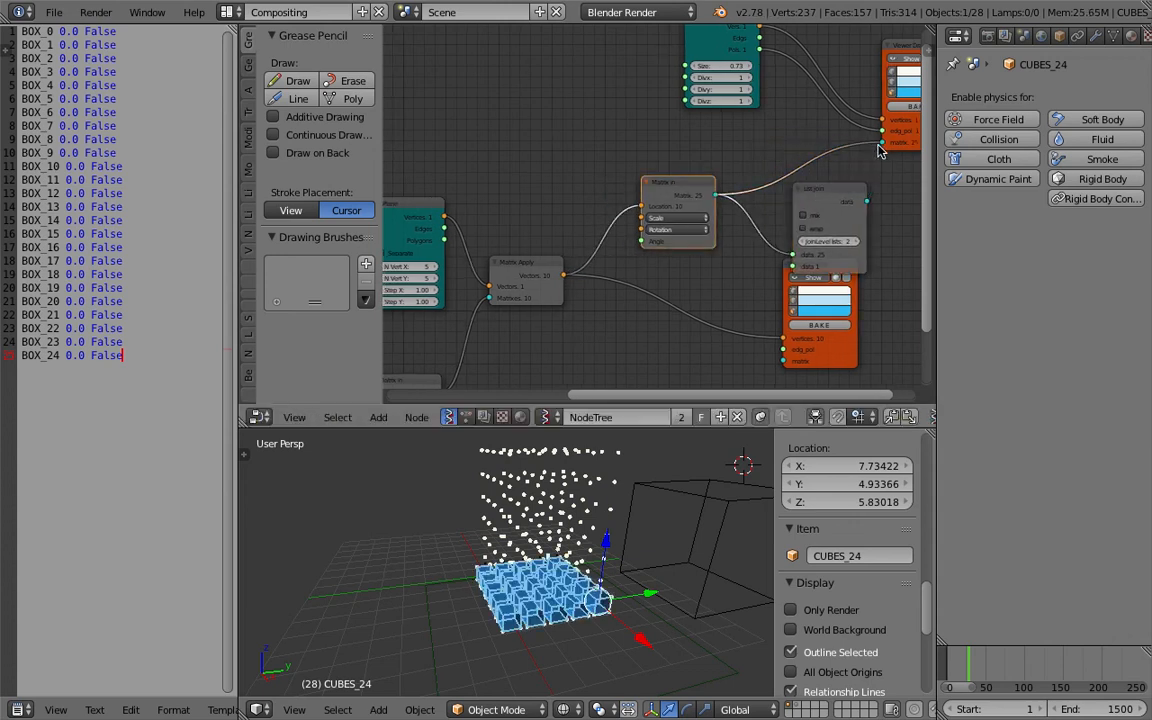
{"action": "left_click_drag", "start_coordinate": [836, 194], "coordinate": [802, 160]}
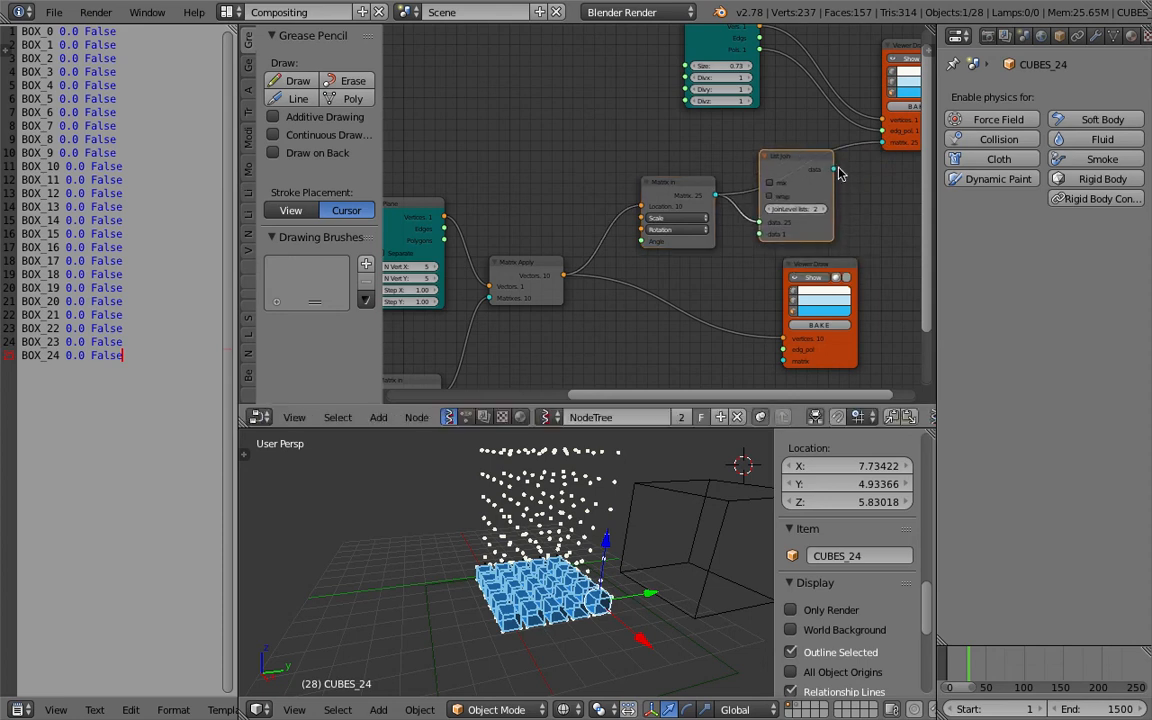
{"action": "middle_click_drag", "start_coordinate": [722, 177], "coordinate": [669, 179]}
{"action": "scroll", "coordinate": [668, 180], "scroll_direction": "up", "scroll_amount": 2}
{"action": "left_click_drag", "start_coordinate": [934, 198], "coordinate": [857, 230]}
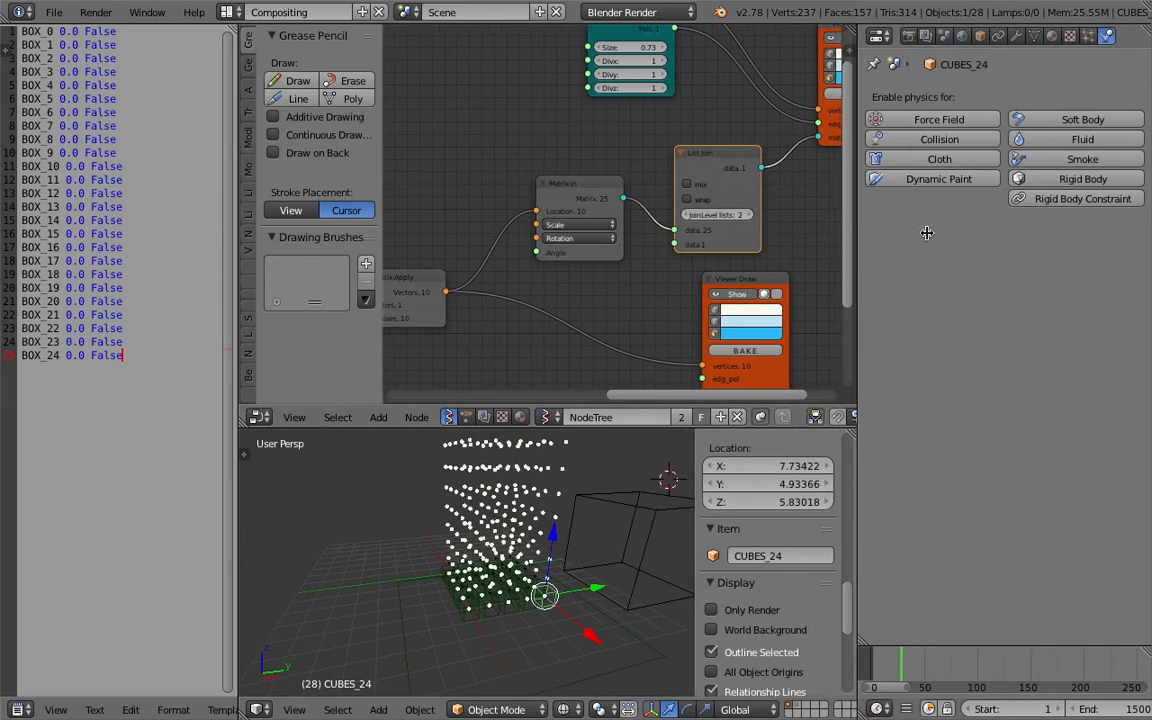
{"action": "left_click_drag", "start_coordinate": [855, 338], "coordinate": [896, 358]}
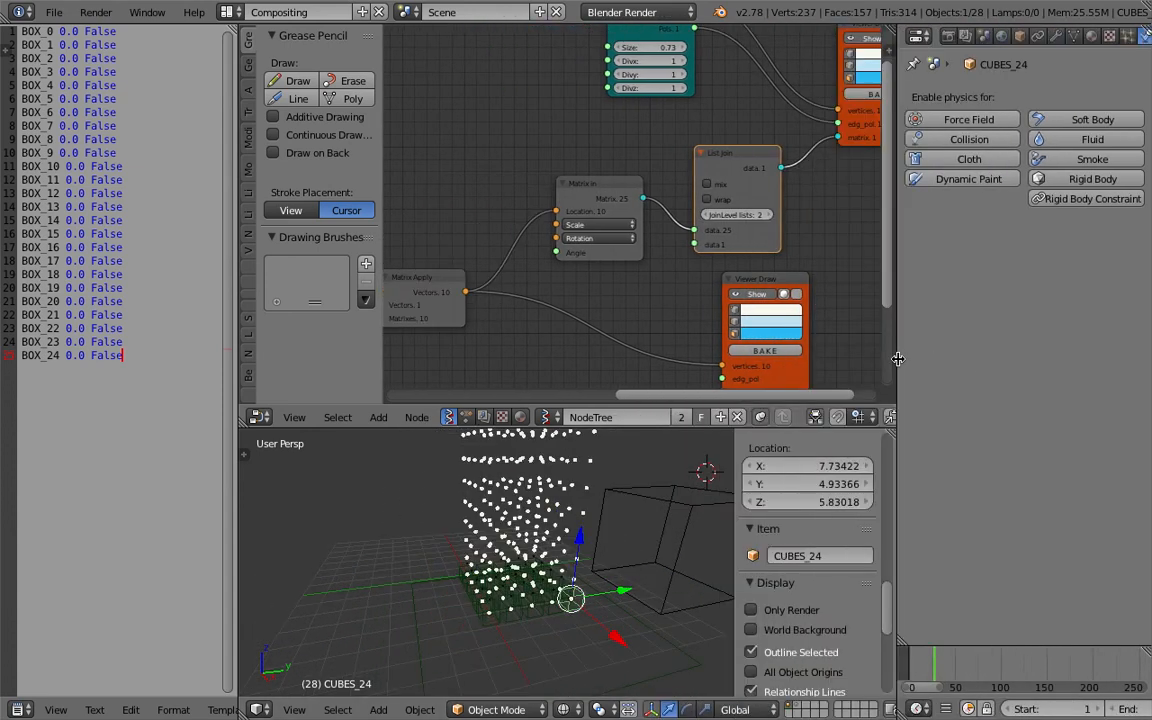
{"action": "middle_click_drag", "start_coordinate": [549, 531], "coordinate": [518, 500]}
{"action": "scroll", "coordinate": [518, 500], "scroll_direction": "down", "scroll_amount": 3}
{"action": "scroll", "coordinate": [515, 497], "scroll_direction": "up", "scroll_amount": 2}
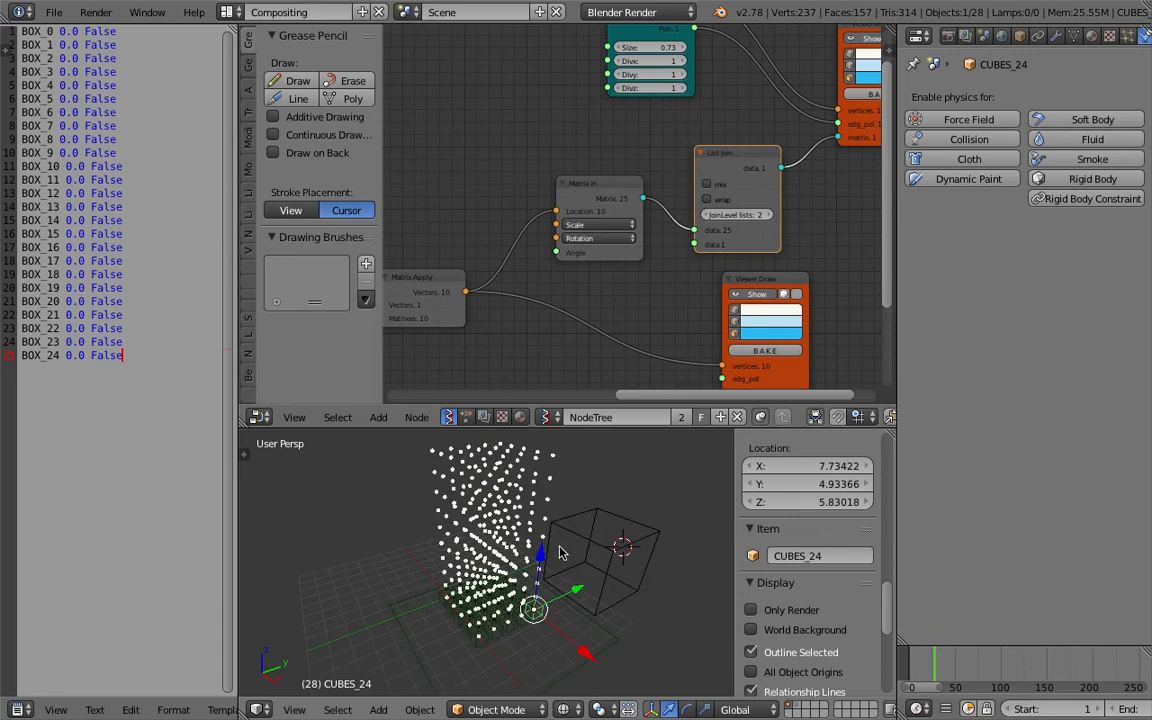
{"action": "middle_click_drag", "start_coordinate": [679, 157], "coordinate": [649, 178]}
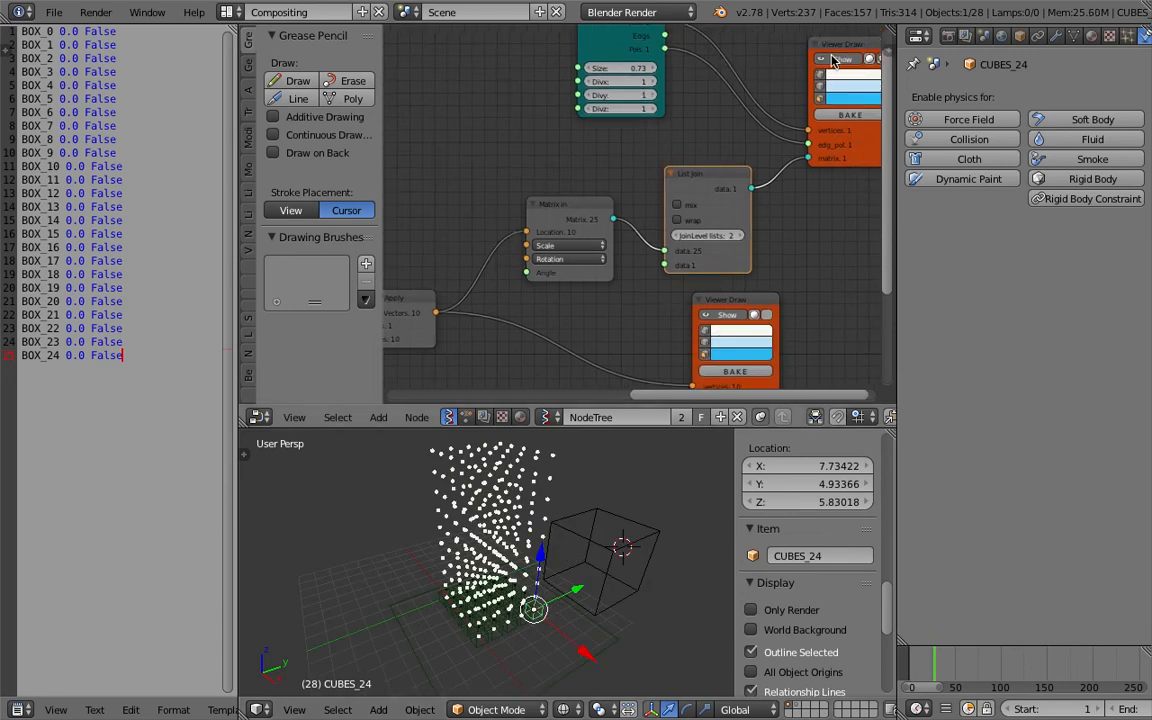
{"action": "middle_click_drag", "start_coordinate": [538, 489], "coordinate": [704, 576]}
Switch off the Viewer Draw nodes' display so the scattered point cloud is hidden in the viewport.
{"action": "left_click", "coordinate": [733, 318]}
{"action": "left_click", "coordinate": [733, 318]}
{"action": "left_click", "coordinate": [733, 318]}
{"action": "left_click", "coordinate": [697, 316]}
{"action": "middle_click_drag", "start_coordinate": [618, 339], "coordinate": [644, 287]}
{"action": "left_click", "coordinate": [744, 266]}
{"action": "left_click", "coordinate": [744, 266]}
{"action": "middle_click_drag", "start_coordinate": [790, 187], "coordinate": [732, 256]}
{"action": "left_click", "coordinate": [789, 83]}
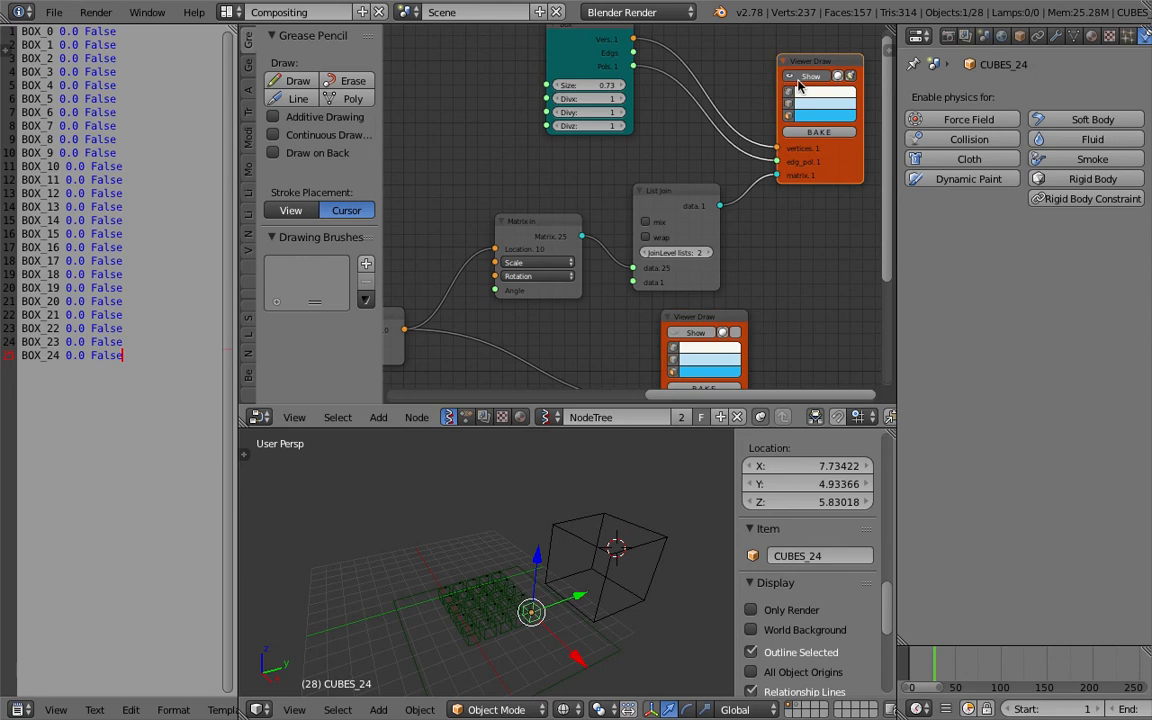
{"action": "left_click", "coordinate": [806, 78]}
{"action": "left_click", "coordinate": [806, 78]}
Rearrange the Plane, Matrix Apply and Matrix In nodes in the node tree.
{"action": "left_click_drag", "start_coordinate": [552, 224], "coordinate": [531, 232]}
{"action": "middle_click_drag", "start_coordinate": [508, 242], "coordinate": [549, 247]}
{"action": "scroll", "coordinate": [590, 215], "scroll_direction": "down", "scroll_amount": 1}
{"action": "left_click", "coordinate": [549, 247]}
{"action": "middle_click_drag", "start_coordinate": [455, 243], "coordinate": [562, 228]}
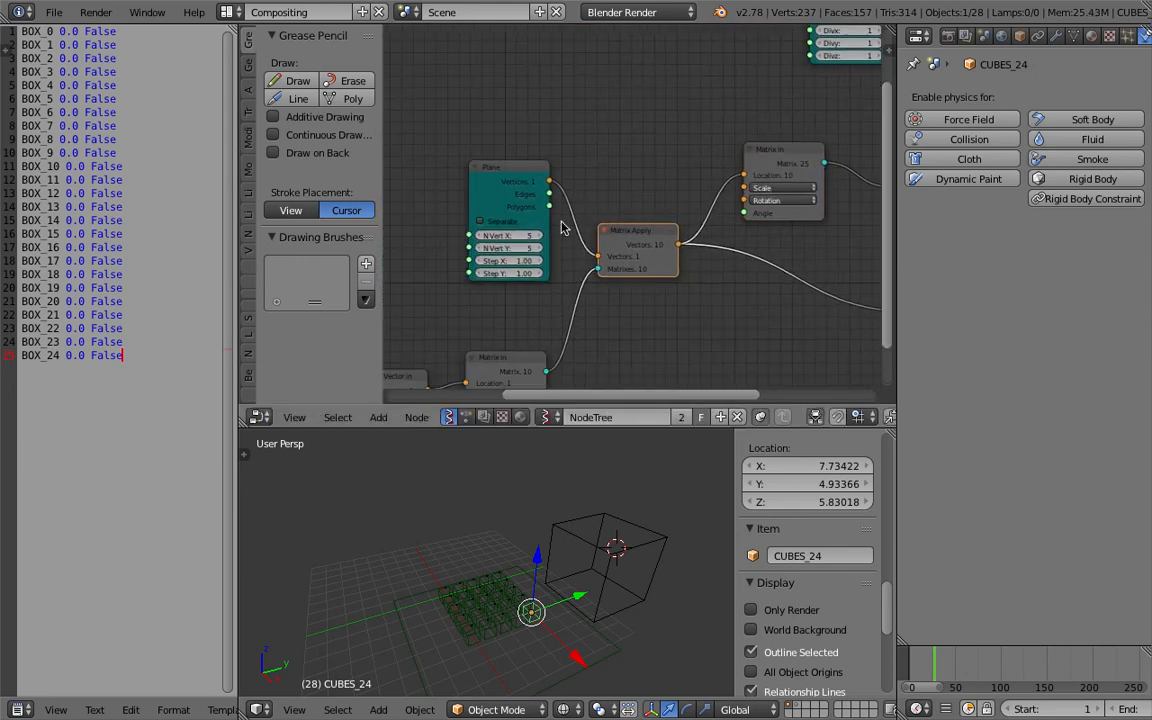
{"action": "left_click", "coordinate": [513, 227]}
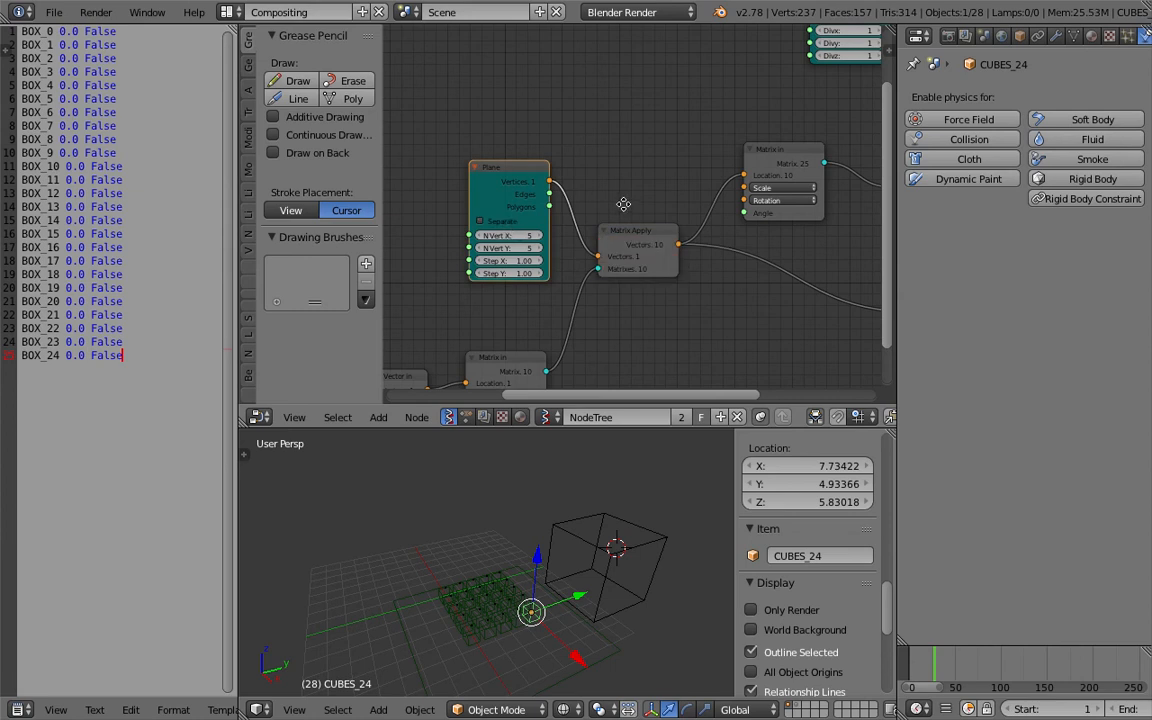
{"action": "middle_click_drag", "start_coordinate": [622, 200], "coordinate": [680, 120]}
{"action": "left_click", "coordinate": [562, 280]}
{"action": "left_click_drag", "start_coordinate": [562, 275], "coordinate": [603, 228]}
{"action": "middle_click_drag", "start_coordinate": [395, 303], "coordinate": [468, 270]}
{"action": "mouse_move", "coordinate": [462, 269]}
{"action": "left_mouse_down"}
{"action": "mouse_move", "coordinate": [479, 236]}
{"action": "mouse_move", "coordinate": [563, 219]}
{"action": "left_mouse_up"}
{"action": "scroll", "coordinate": [563, 220], "scroll_direction": "down", "scroll_amount": 3}
{"action": "middle_click_drag", "start_coordinate": [454, 246], "coordinate": [536, 256]}
{"action": "left_click_drag", "start_coordinate": [486, 258], "coordinate": [501, 246]}
{"action": "middle_click_drag", "start_coordinate": [725, 196], "coordinate": [406, 232]}
{"action": "scroll", "coordinate": [548, 202], "scroll_direction": "up", "scroll_amount": 4}
{"action": "scroll", "coordinate": [588, 165], "scroll_direction": "up", "scroll_amount": 2}
{"action": "middle_click_drag", "start_coordinate": [583, 198], "coordinate": [541, 256]}
{"action": "middle_click_drag", "start_coordinate": [649, 166], "coordinate": [572, 200]}
Try switching the List Join node's JoinLevel lists between 1 and 2.
{"action": "left_click", "coordinate": [671, 186]}
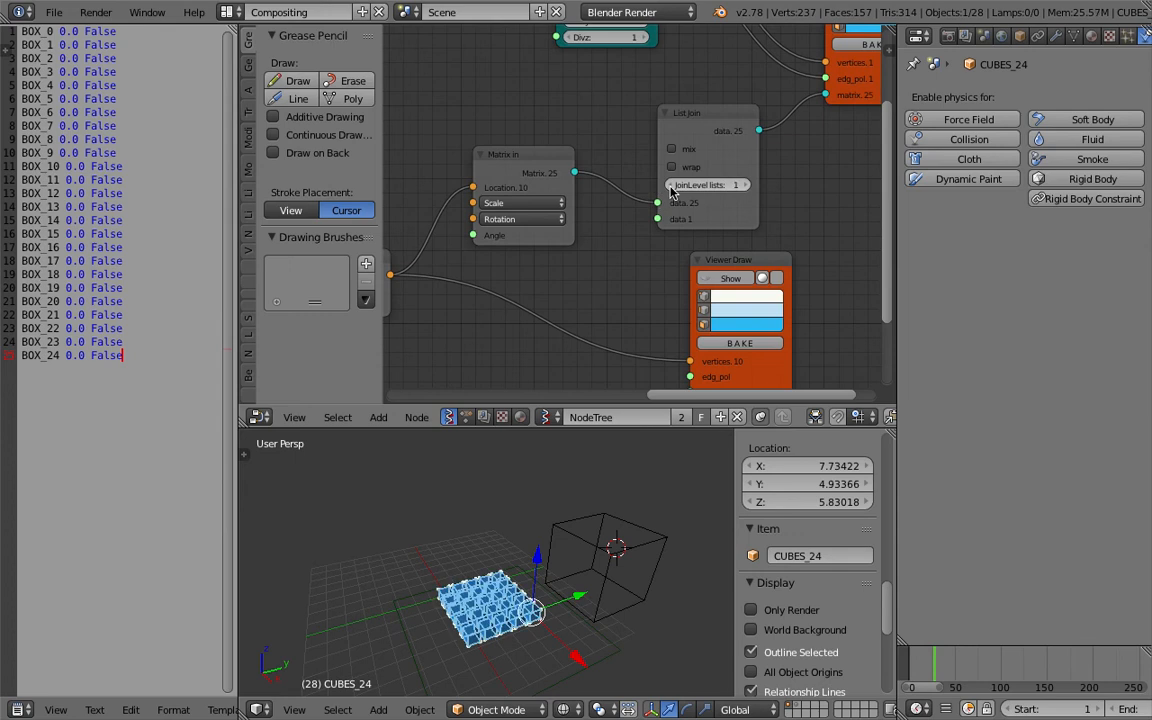
{"action": "left_click", "coordinate": [741, 186]}
{"action": "left_click", "coordinate": [669, 185]}
{"action": "left_click", "coordinate": [744, 186]}
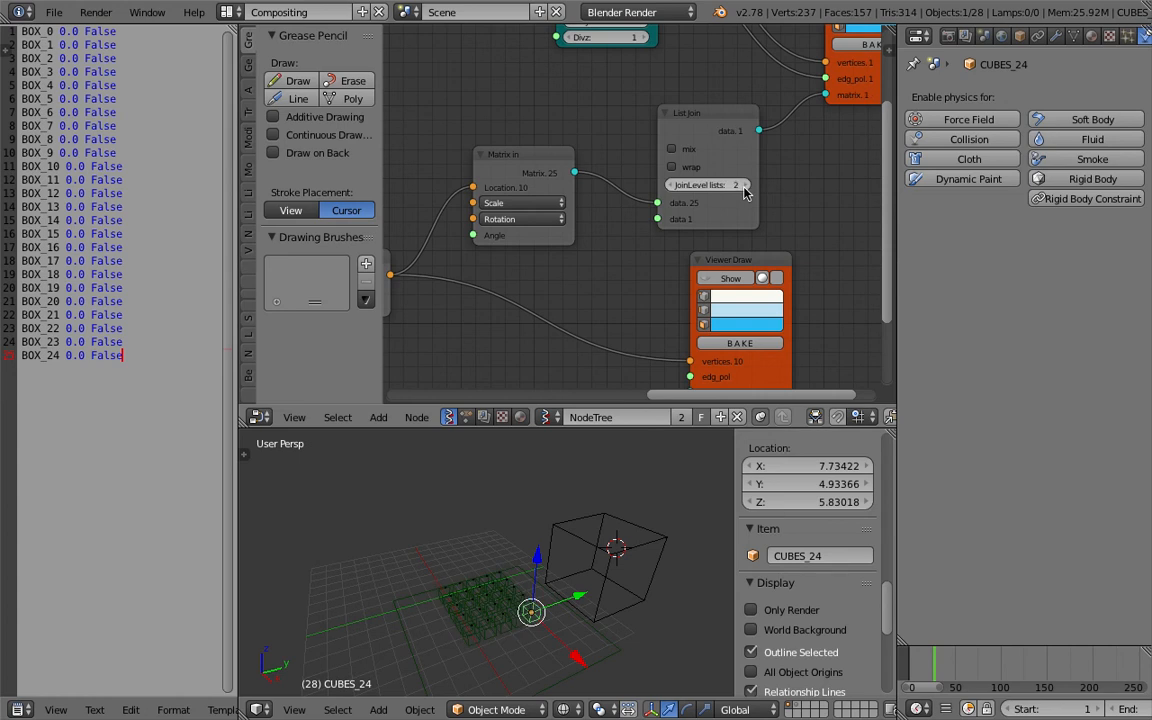
{"action": "left_click", "coordinate": [681, 167]}
{"action": "left_click", "coordinate": [681, 167]}
{"action": "scroll", "coordinate": [720, 158], "scroll_direction": "down", "scroll_amount": 1}
{"action": "middle_click_drag", "start_coordinate": [720, 158], "coordinate": [529, 256]}
Delete the Viewer Draw node fed by the Box and List Join nodes.
{"action": "right_click", "coordinate": [684, 188]}
{"action": "key", "text": "x"}
{"action": "middle_click_drag", "start_coordinate": [644, 146], "coordinate": [662, 146]}
{"action": "key", "text": "shift+a"}
{"action": "left_click", "coordinate": [662, 136]}
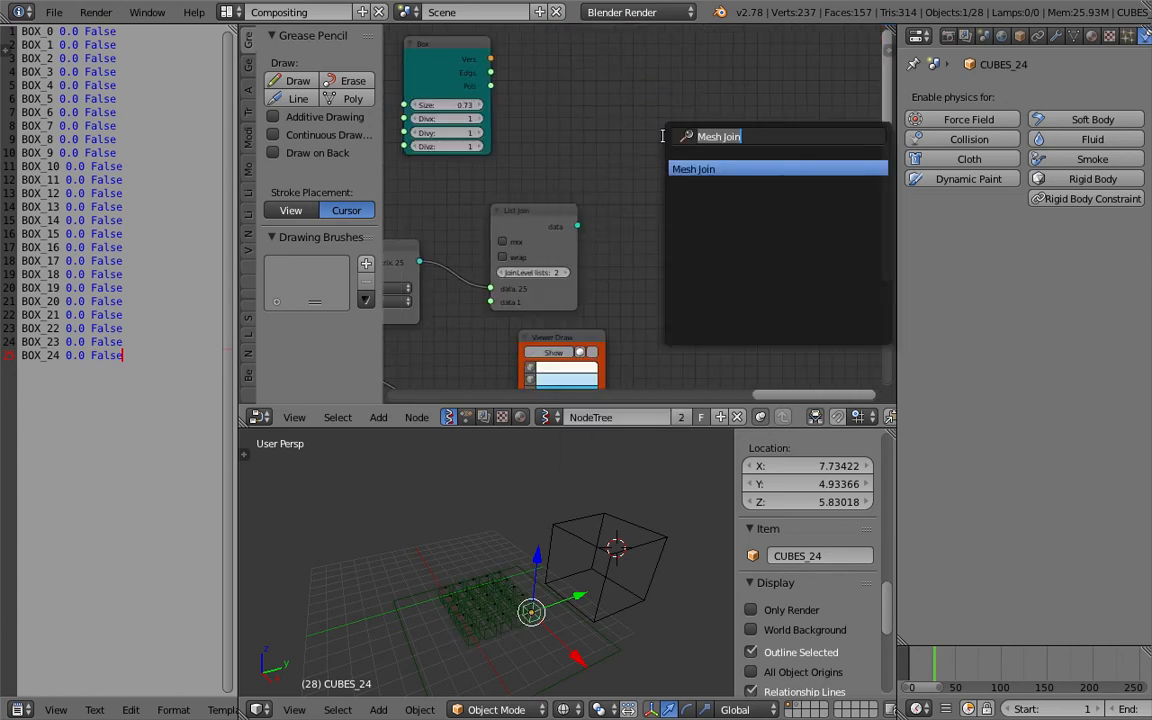
{"action": "type", "text": "object meaobj"}
{"action": "key", "text": "ctrl+a"}
{"action": "type", "text": "mk2"}
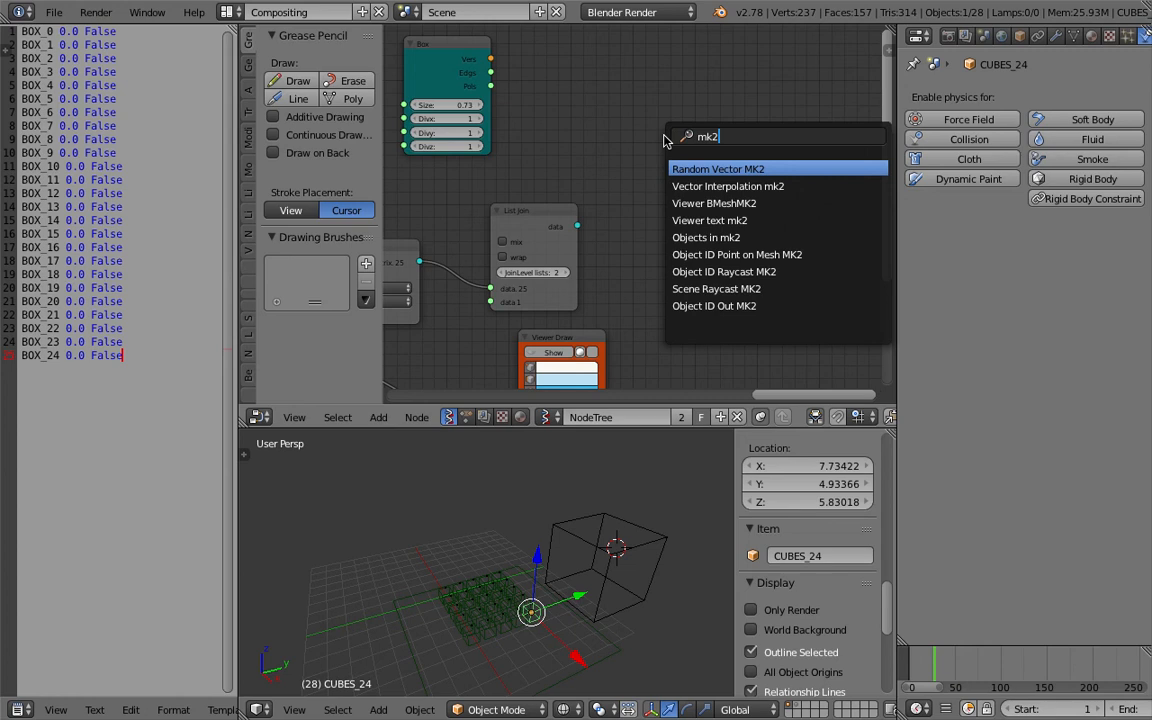
{"action": "key", "text": "Return"}
{"action": "left_click", "coordinate": [673, 137]}
{"action": "key", "text": "x"}
Add a Viewer BMeshMK2 node through the node search.
{"action": "key", "text": "shift+a"}
{"action": "left_click", "coordinate": [675, 129]}
{"action": "type", "text": "view"}
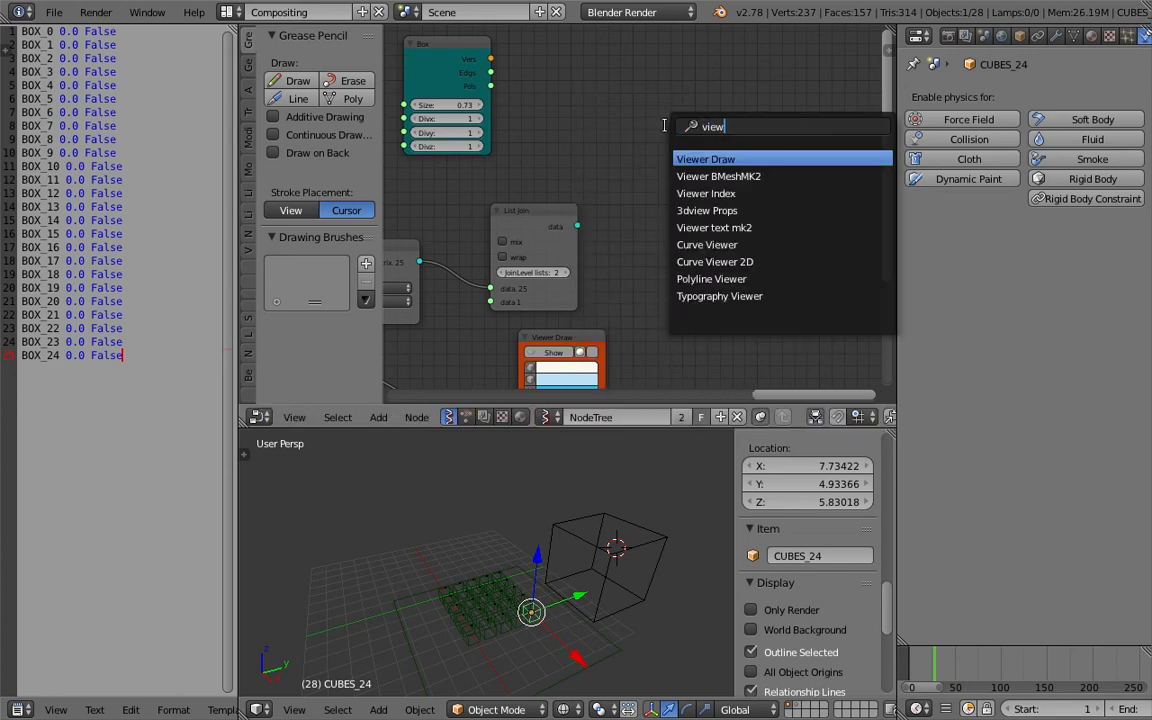
{"action": "key", "text": "Down"}
{"action": "key", "text": "Return"}
{"action": "left_click", "coordinate": [658, 85]}
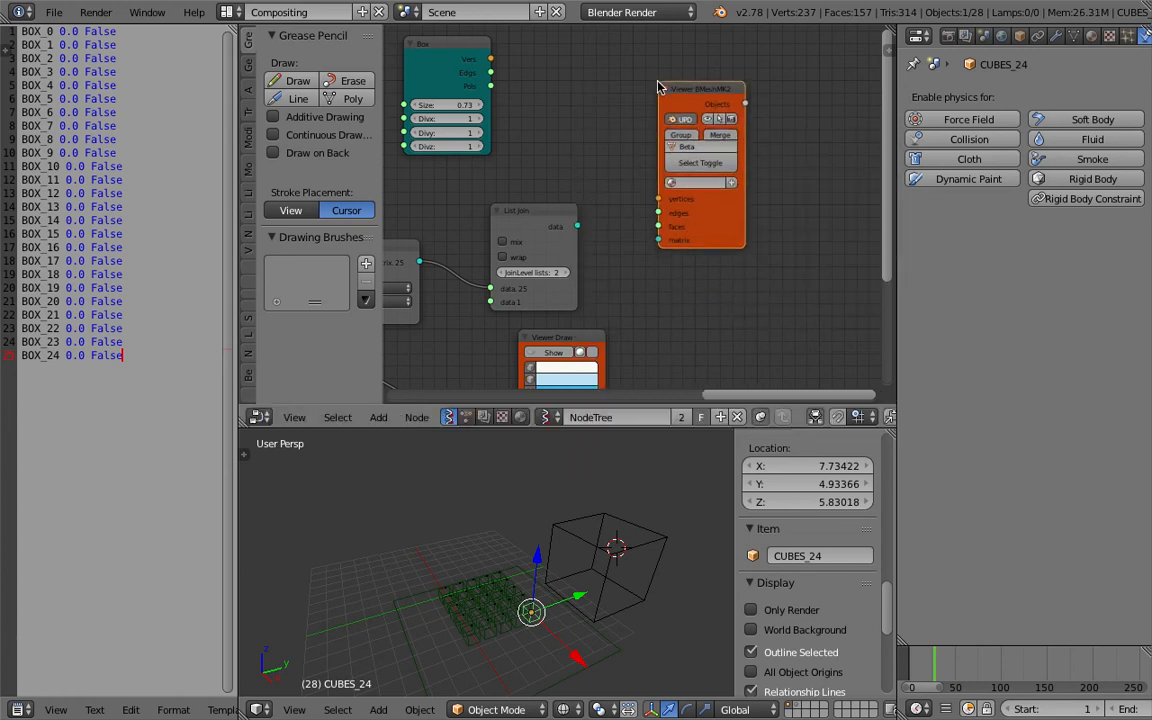
Connect the Box vertices and polygons and the List Join data to the Viewer BMeshMK2 inputs.
{"action": "left_click_drag", "start_coordinate": [578, 226], "coordinate": [658, 225]}
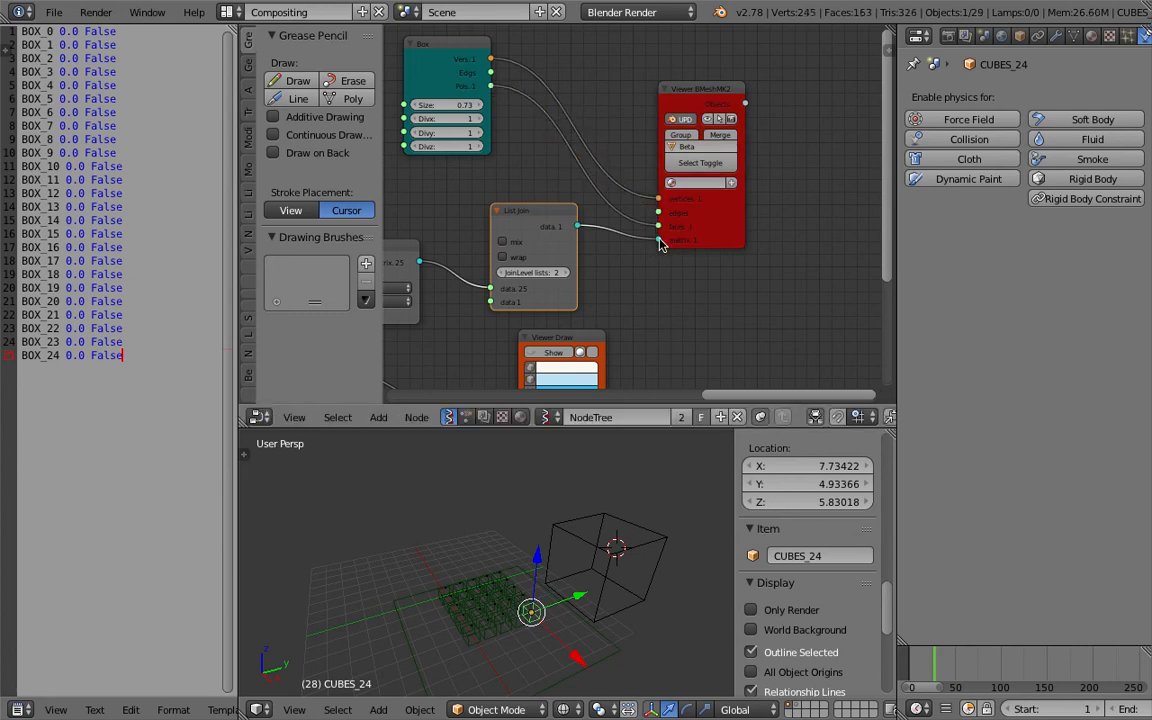
{"action": "middle_click_drag", "start_coordinate": [540, 262], "coordinate": [577, 229]}
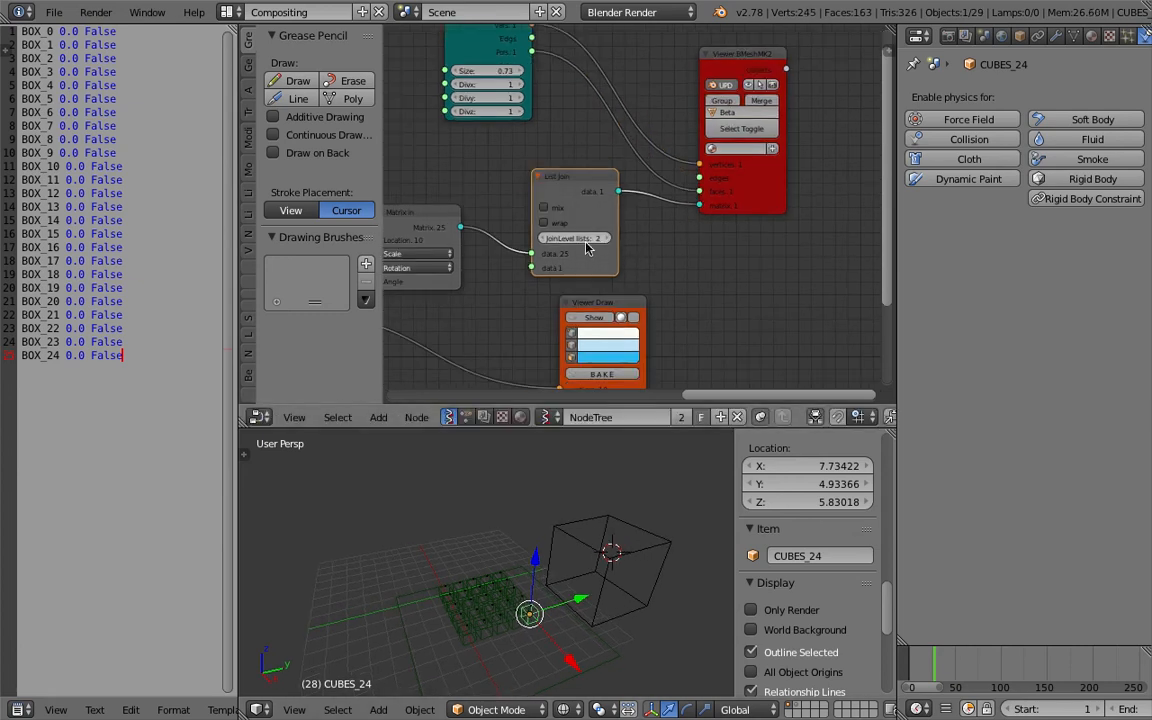
{"action": "left_click_drag", "start_coordinate": [761, 159], "coordinate": [757, 140]}
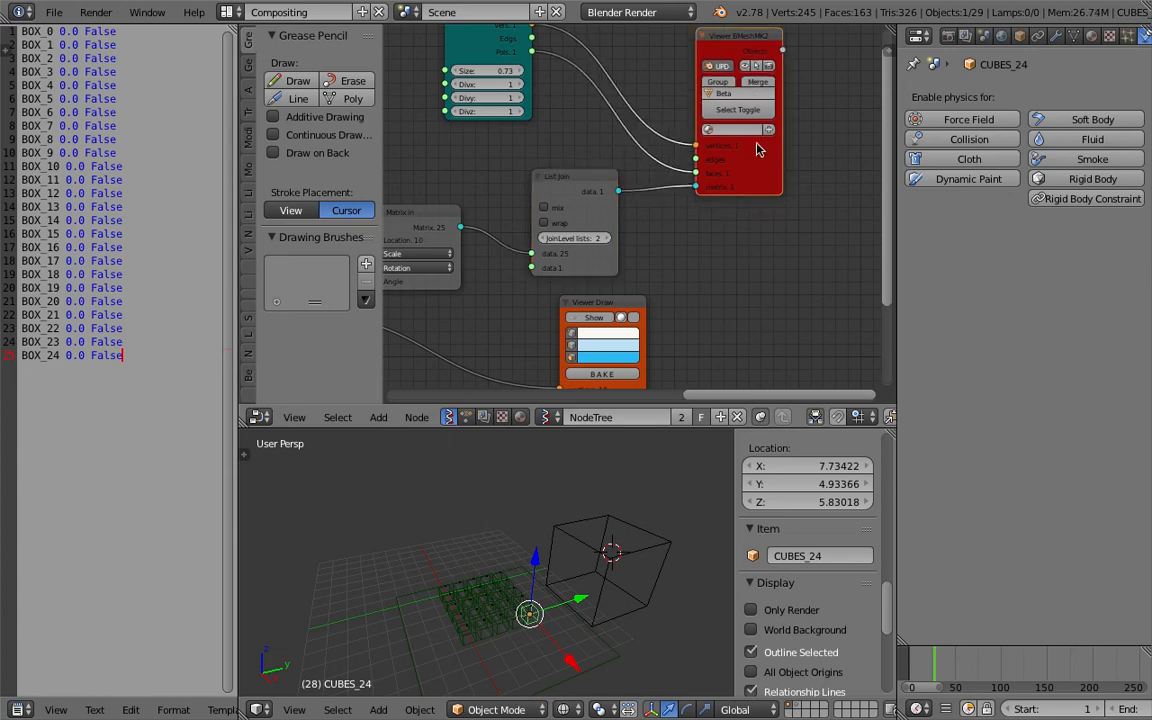
{"action": "middle_click_drag", "start_coordinate": [757, 118], "coordinate": [754, 175]}
Check the terminal's Sverchok error output and return to Blender.
{"action": "scroll", "coordinate": [757, 183], "scroll_direction": "up", "scroll_amount": 1}
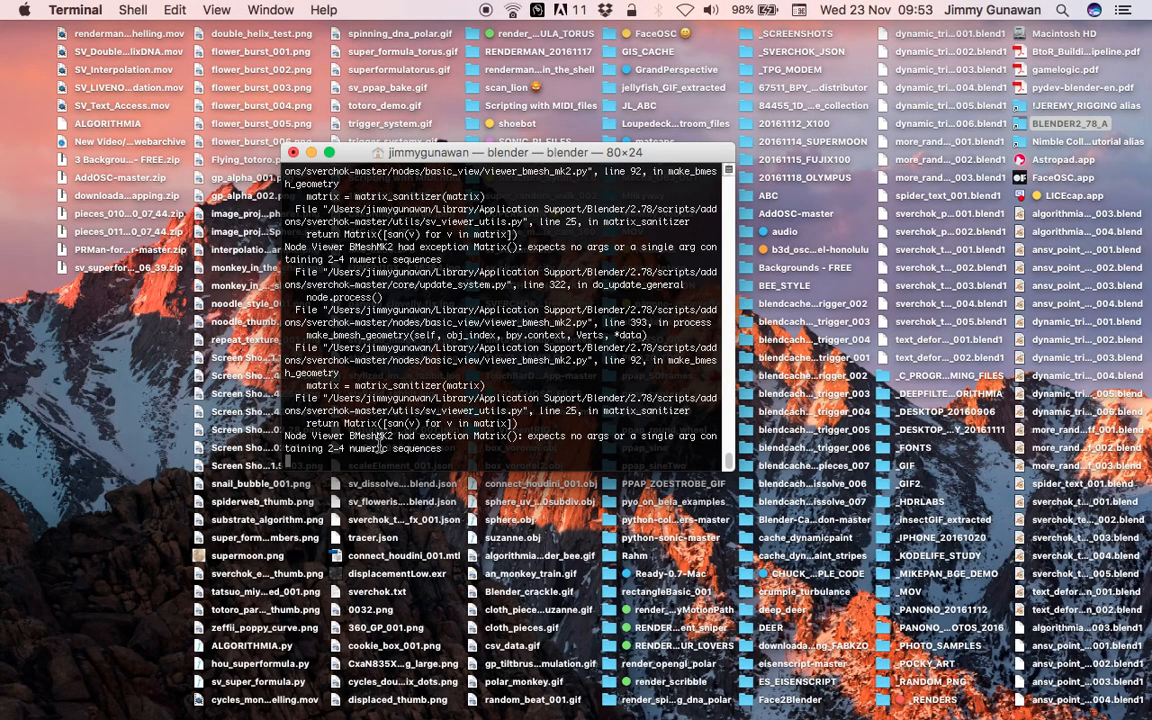
{"action": "key", "text": "ctrl+Right"}
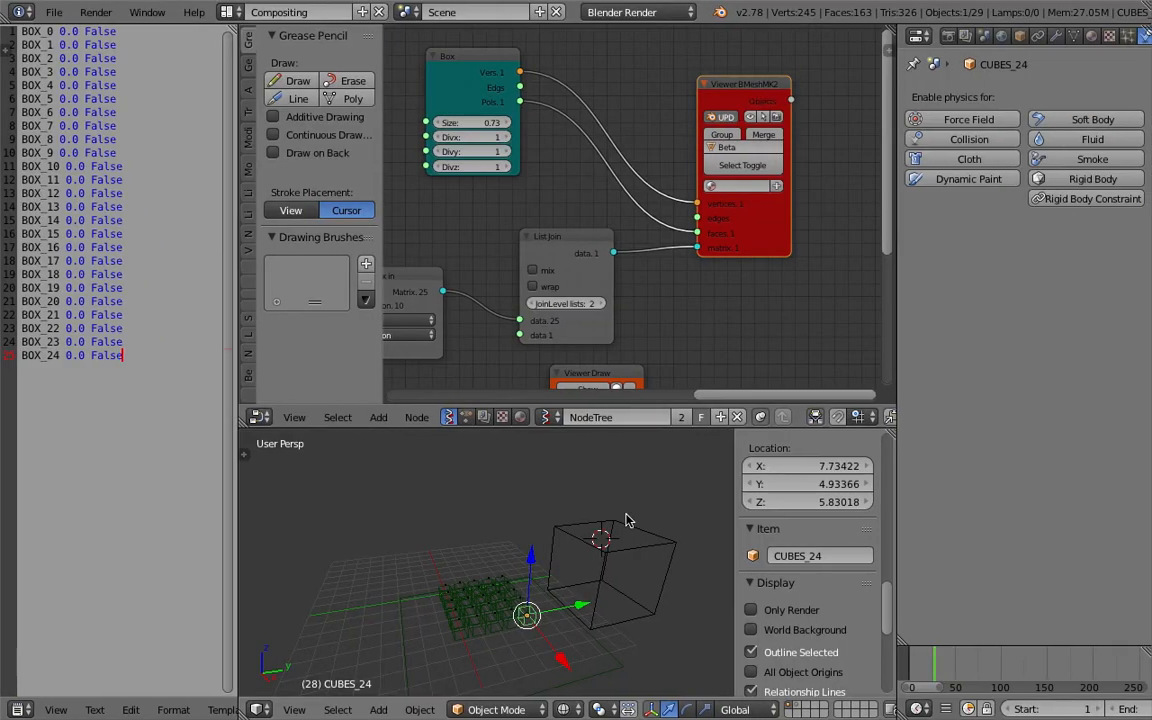
Reposition the List Join node and toggle its mix option to refresh the Viewer BMeshMK2 output.
{"action": "middle_click_drag", "start_coordinate": [560, 302], "coordinate": [603, 266]}
{"action": "left_click", "coordinate": [605, 268]}
{"action": "left_click", "coordinate": [576, 234]}
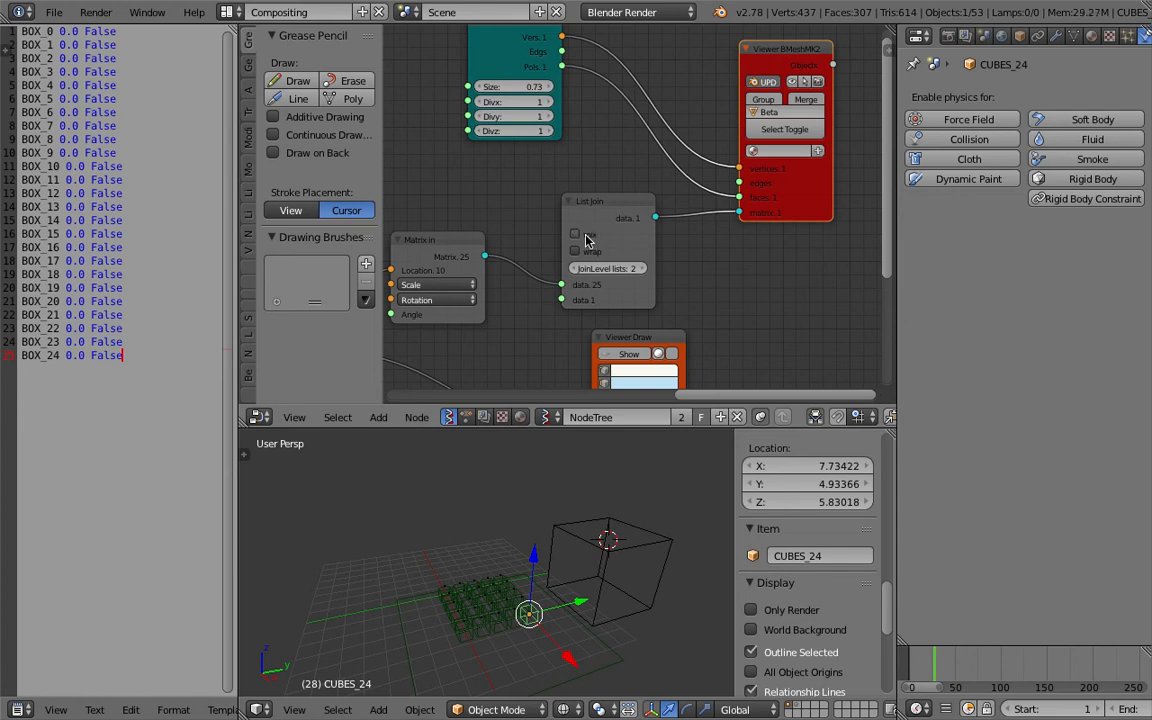
Rearrange the Matrix In, List Join and Viewer Draw nodes in the node editor.
{"action": "middle_click_drag", "start_coordinate": [458, 235], "coordinate": [674, 165]}
{"action": "scroll", "coordinate": [674, 165], "scroll_direction": "down", "scroll_amount": 1}
{"action": "scroll", "coordinate": [636, 188], "scroll_direction": "down", "scroll_amount": 1}
{"action": "left_click_drag", "start_coordinate": [661, 198], "coordinate": [664, 174]}
{"action": "middle_click_drag", "start_coordinate": [751, 176], "coordinate": [671, 176]}
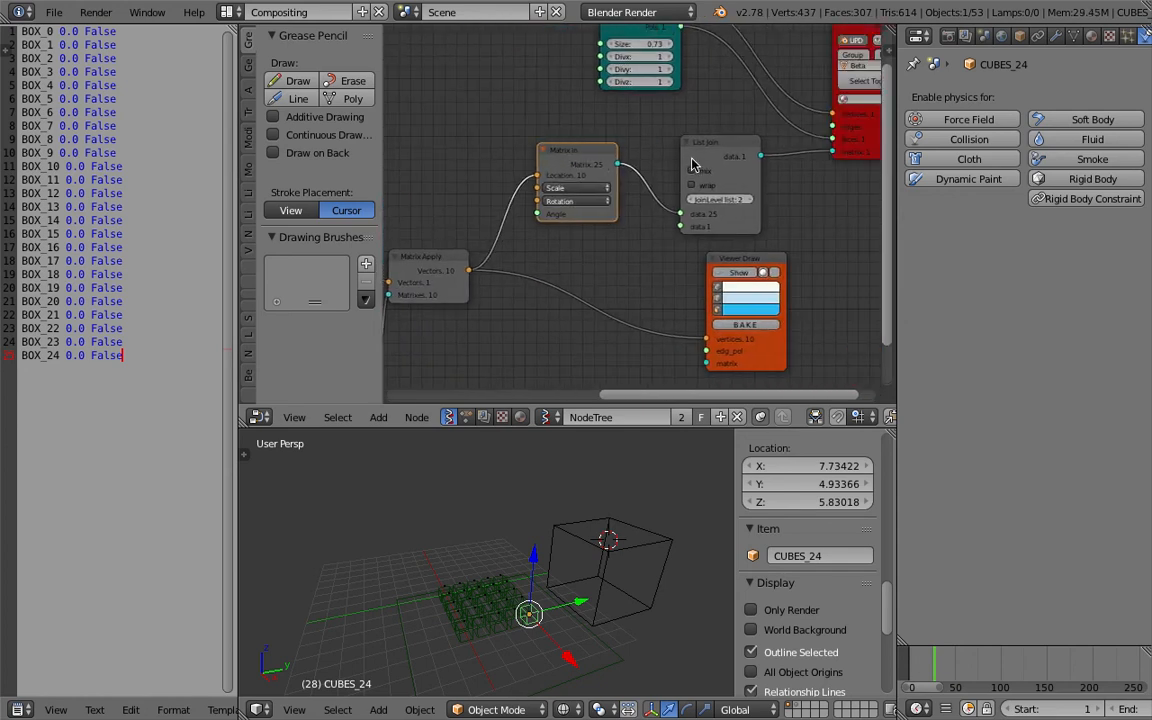
{"action": "left_click_drag", "start_coordinate": [691, 159], "coordinate": [672, 154]}
{"action": "left_click", "coordinate": [741, 272]}
{"action": "left_click", "coordinate": [741, 272]}
{"action": "mouse_move", "coordinate": [743, 237]}
{"action": "middle_mouse_down"}
{"action": "mouse_move", "coordinate": [707, 243]}
{"action": "mouse_move", "coordinate": [660, 280]}
{"action": "middle_mouse_up"}
{"action": "left_click_drag", "start_coordinate": [804, 171], "coordinate": [808, 151]}
{"action": "left_click", "coordinate": [635, 184]}
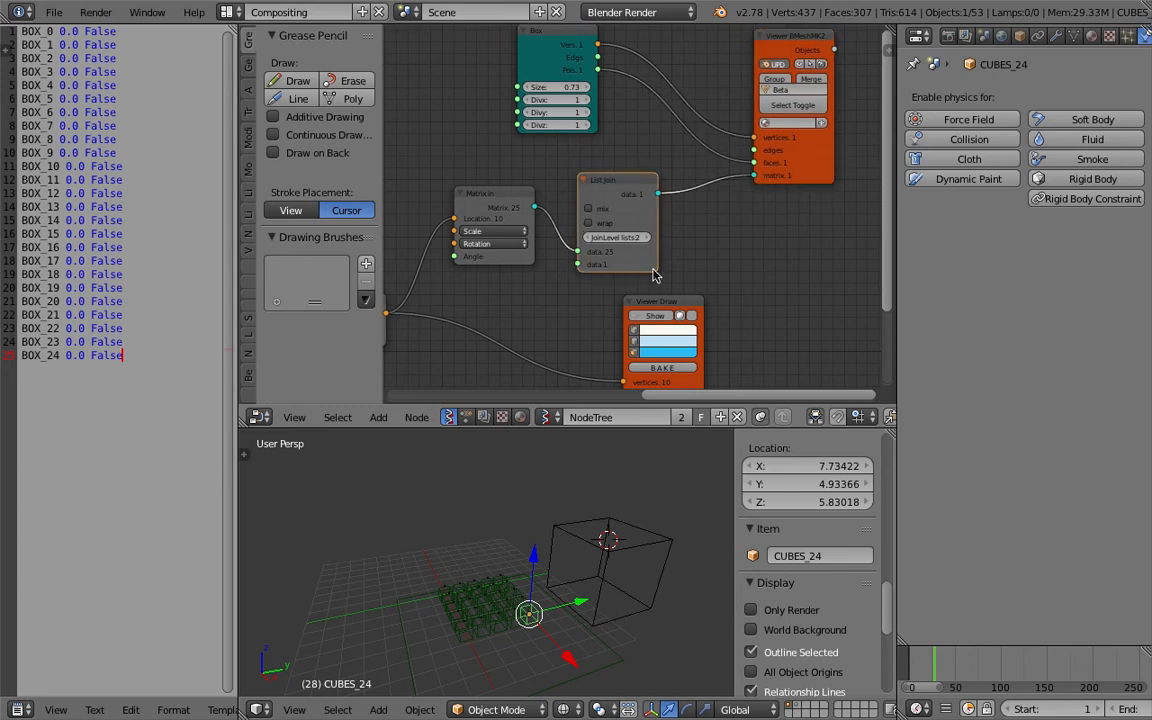
Switch on the Viewer Draw display to preview the grid vertices in the viewport.
{"action": "left_click", "coordinate": [657, 314]}
{"action": "mouse_move", "coordinate": [694, 266]}
{"action": "middle_mouse_down"}
{"action": "mouse_move", "coordinate": [738, 196]}
{"action": "mouse_move", "coordinate": [690, 230]}
{"action": "middle_mouse_up"}
{"action": "scroll", "coordinate": [737, 196], "scroll_direction": "down", "scroll_amount": 2}
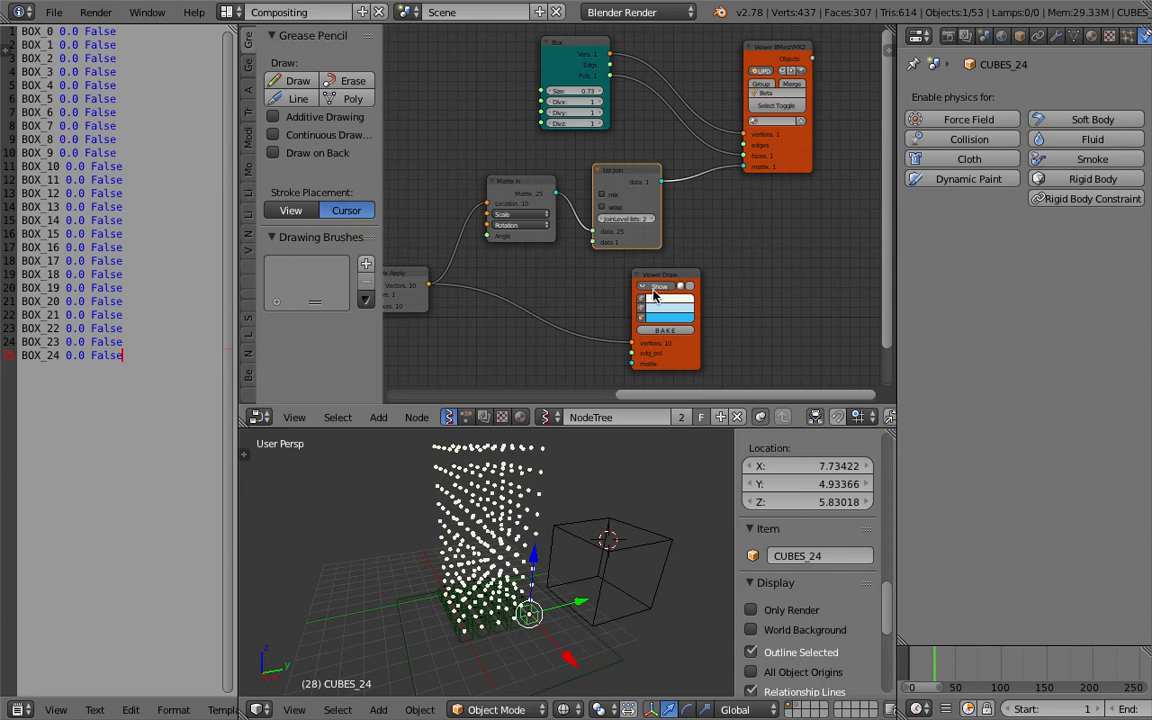
Reposition the Matrix Apply, Box and Viewer Draw nodes to tidy the node tree.
{"action": "left_click_drag", "start_coordinate": [676, 280], "coordinate": [774, 262]}
{"action": "middle_click_drag", "start_coordinate": [599, 275], "coordinate": [660, 280]}
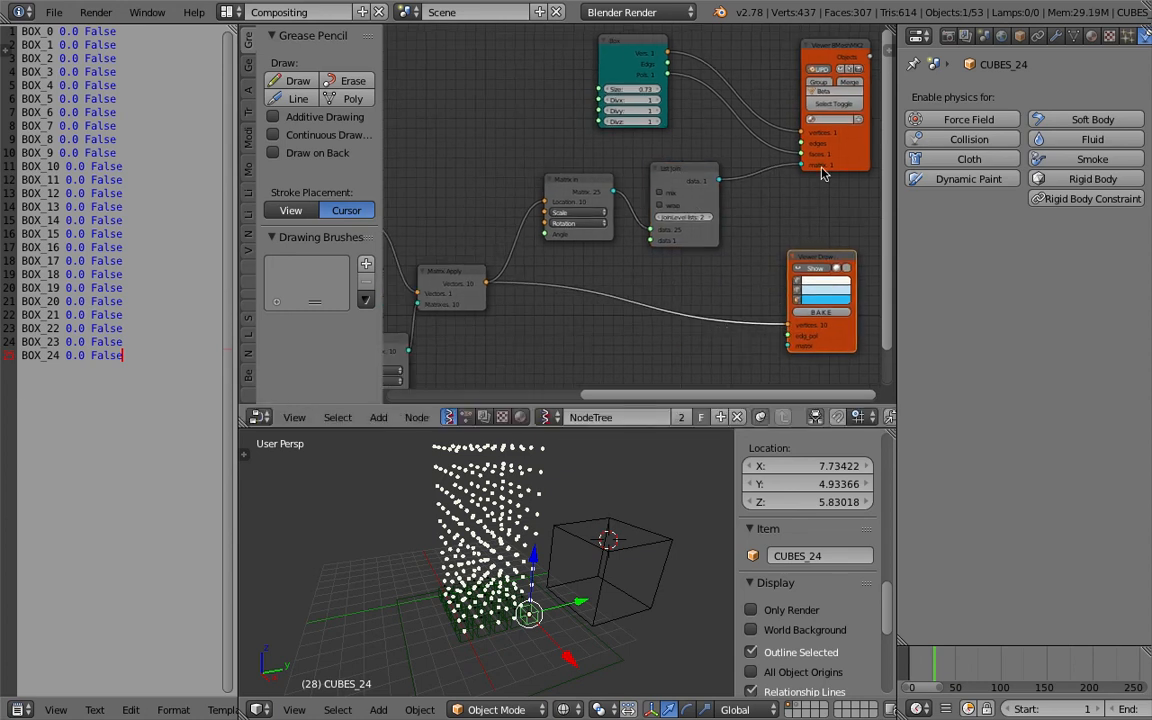
{"action": "left_click_drag", "start_coordinate": [624, 50], "coordinate": [605, 50]}
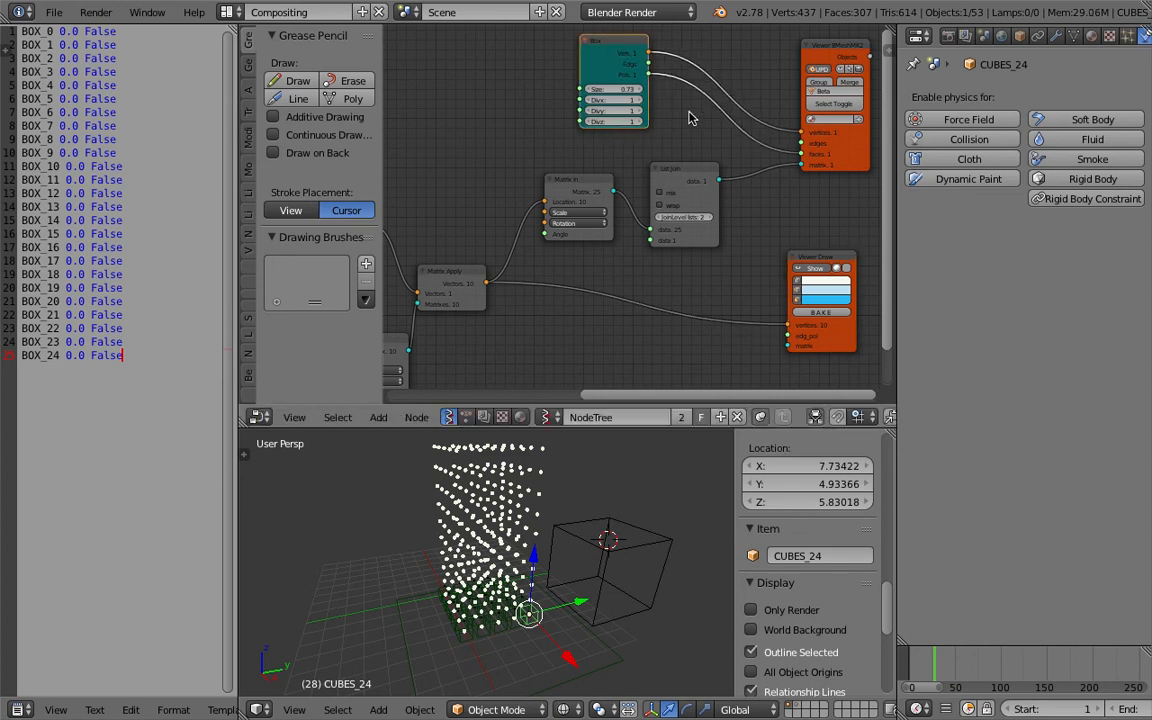
{"action": "left_click_drag", "start_coordinate": [753, 84], "coordinate": [745, 262], "text": "ctrl"}
{"action": "mouse_move", "coordinate": [622, 269]}
{"action": "middle_mouse_down"}
{"action": "mouse_move", "coordinate": [620, 247]}
{"action": "mouse_move", "coordinate": [658, 238]}
{"action": "mouse_move", "coordinate": [627, 223]}
{"action": "middle_mouse_up"}
{"action": "scroll", "coordinate": [645, 257], "scroll_direction": "up", "scroll_amount": 4}
{"action": "left_click_drag", "start_coordinate": [691, 109], "coordinate": [673, 106]}
{"action": "left_click_drag", "start_coordinate": [830, 220], "coordinate": [759, 220]}
{"action": "middle_click_drag", "start_coordinate": [747, 229], "coordinate": [749, 168]}
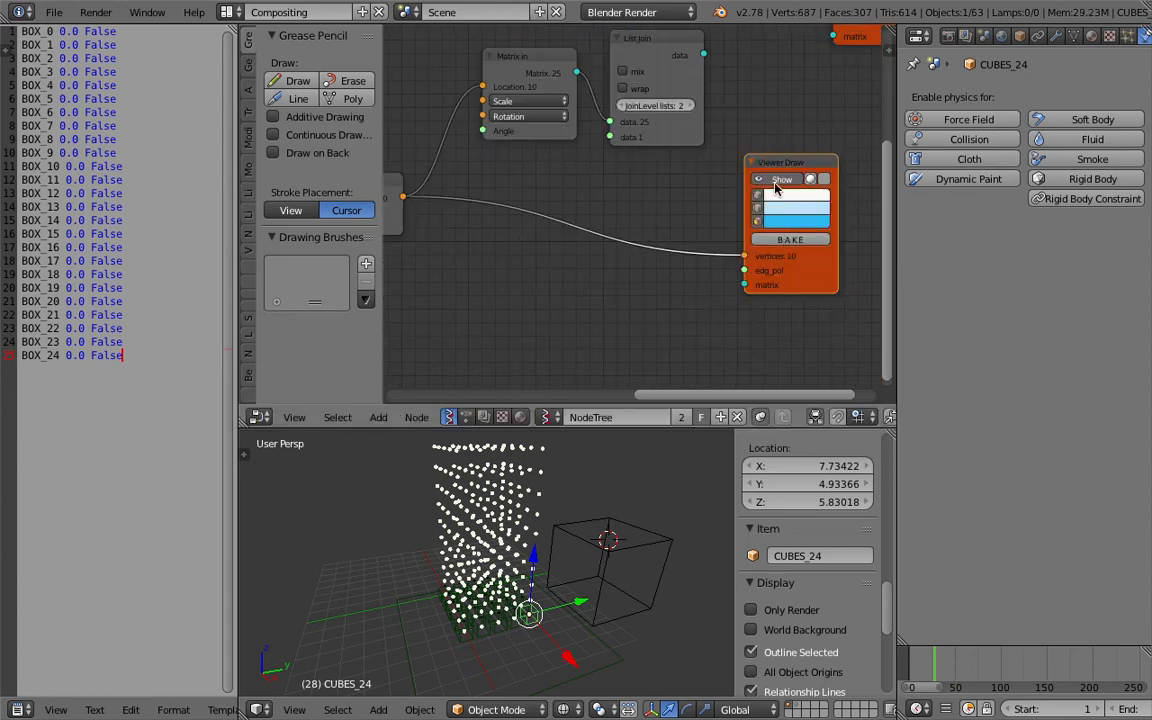
Switch off the Viewer Draw display and select individual generated Sv objects in the viewport.
{"action": "left_click", "coordinate": [775, 180]}
{"action": "right_click", "coordinate": [544, 467]}
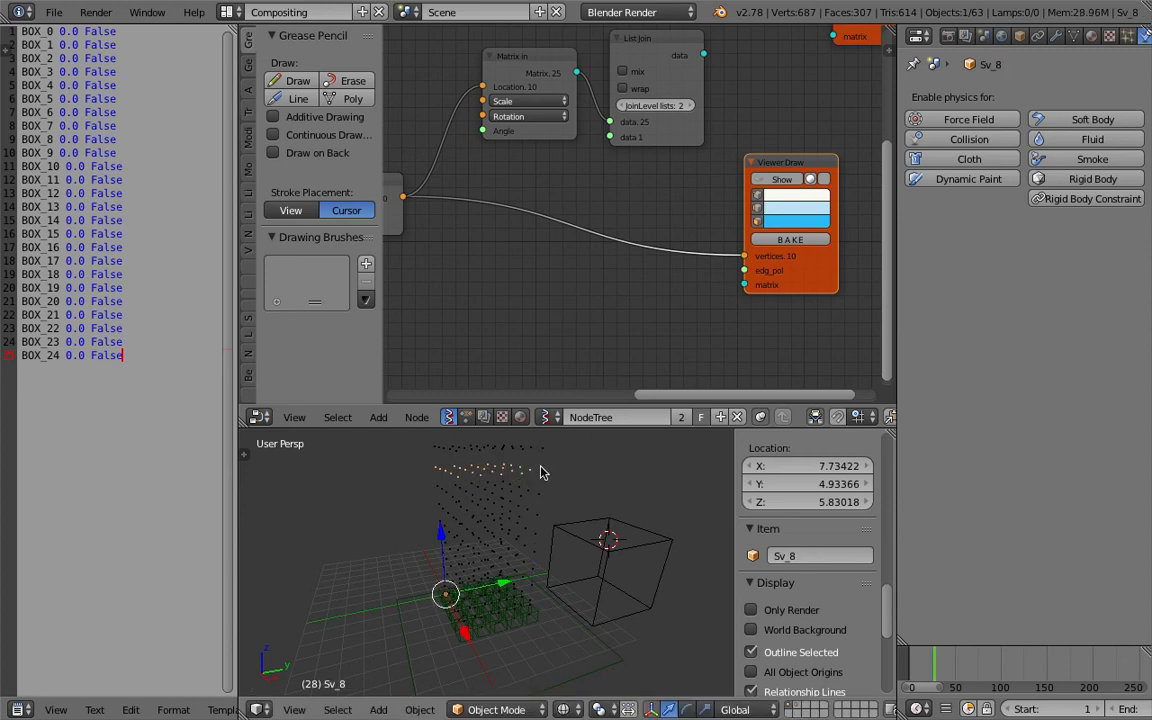
{"action": "right_click", "coordinate": [535, 488]}
{"action": "middle_click_drag", "start_coordinate": [548, 478], "coordinate": [528, 503]}
{"action": "right_click", "coordinate": [526, 505]}
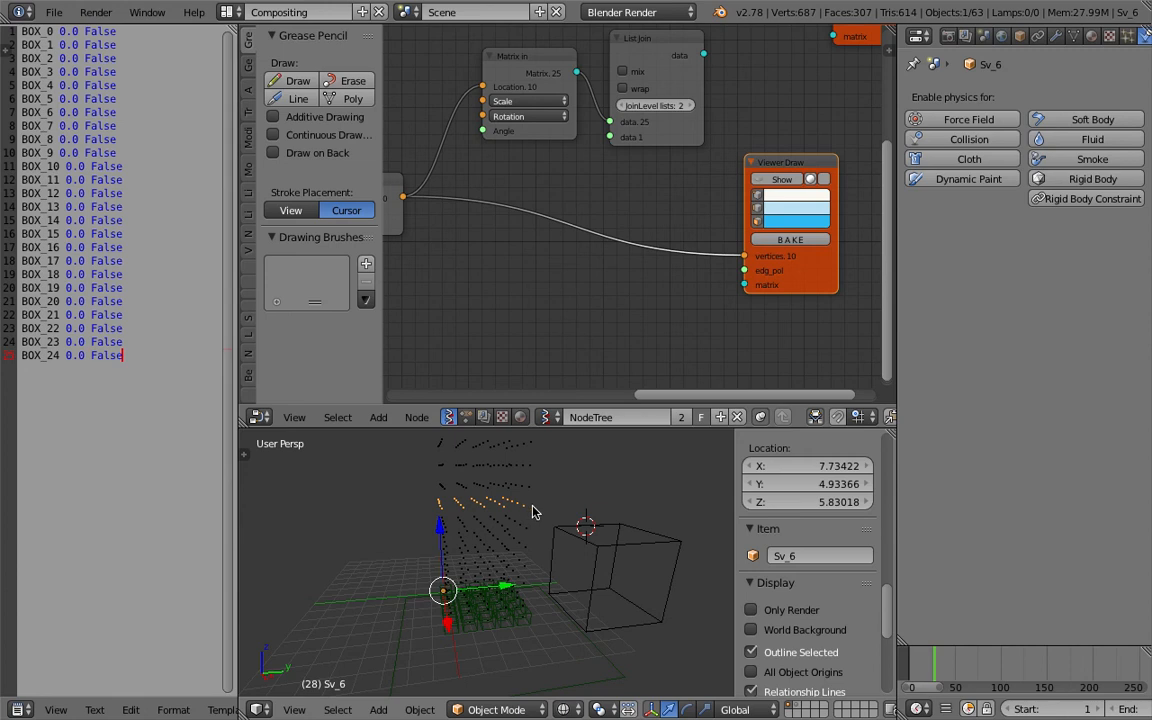
Add a Mesh Join node through the node search.
{"action": "middle_click_drag", "start_coordinate": [605, 221], "coordinate": [676, 229]}
{"action": "scroll", "coordinate": [675, 229], "scroll_direction": "down", "scroll_amount": 2}
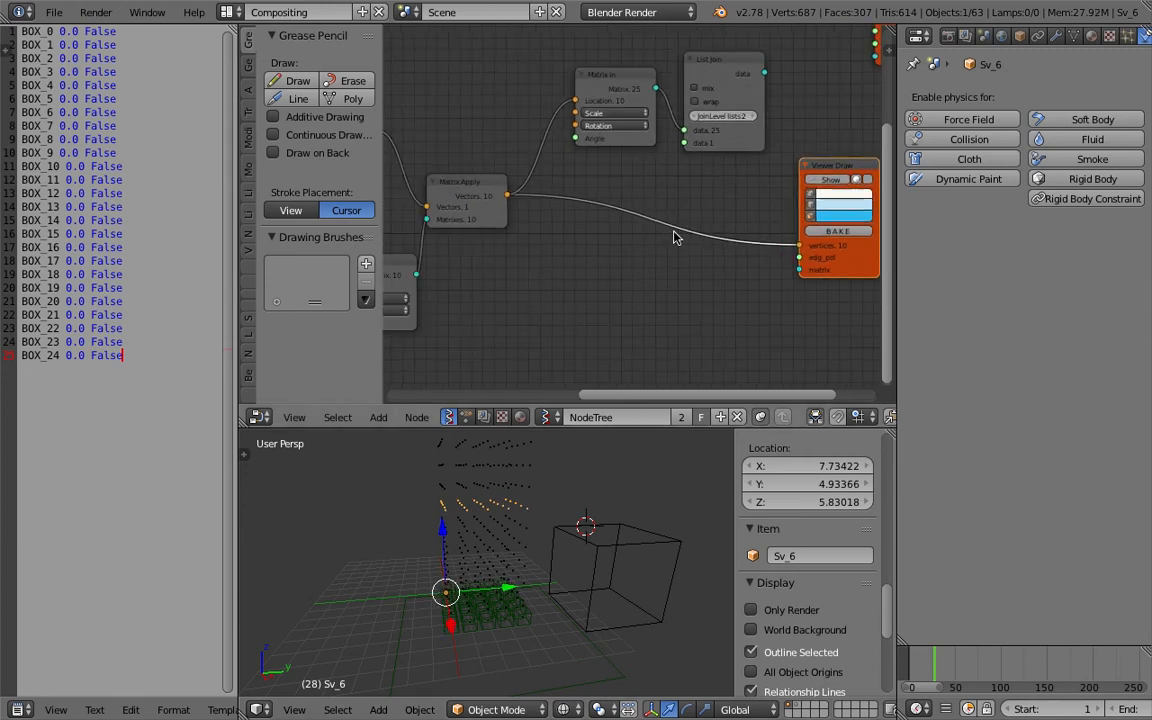
{"action": "key", "text": "shift+a"}
{"action": "left_click", "coordinate": [598, 234]}
{"action": "type", "text": "k"}
{"action": "key", "text": "BackSpace"}
{"action": "type", "text": "join"}
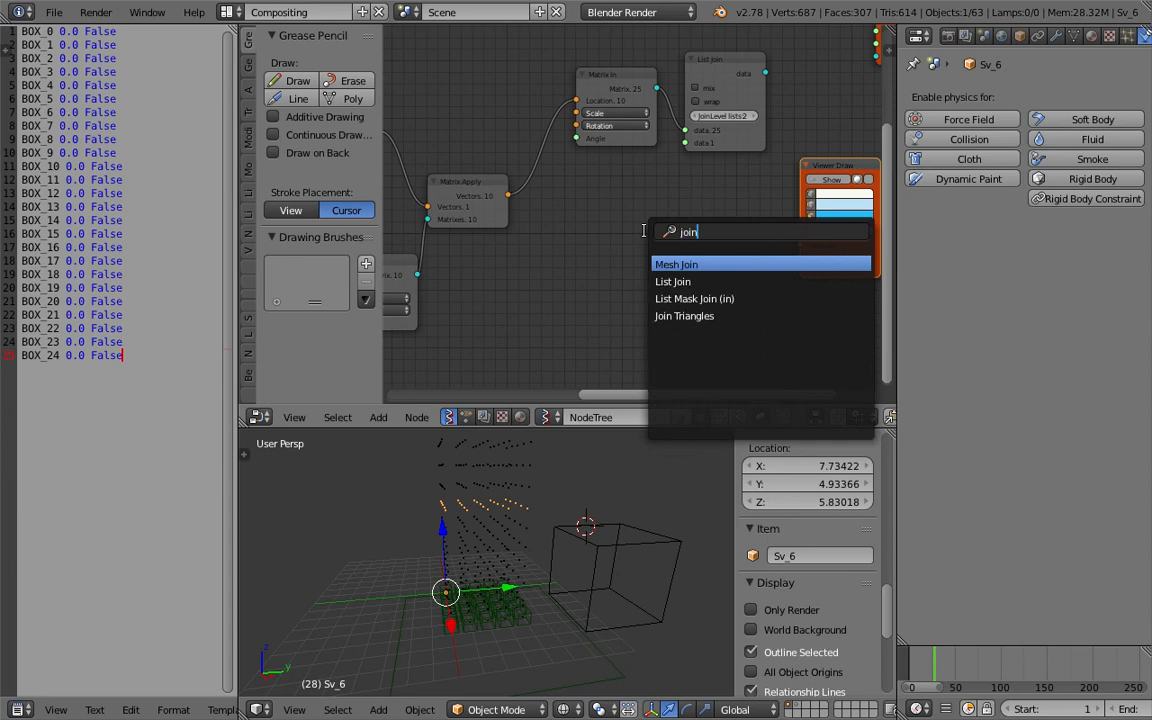
{"action": "key", "text": "Return"}
{"action": "left_click", "coordinate": [614, 217]}
Widen the node editor area and bring the Plane and Matrix nodes into view.
{"action": "middle_click_drag", "start_coordinate": [470, 230], "coordinate": [649, 207]}
{"action": "scroll", "coordinate": [649, 207], "scroll_direction": "down", "scroll_amount": 3}
{"action": "mouse_move", "coordinate": [675, 178]}
{"action": "left_mouse_down"}
{"action": "mouse_move", "coordinate": [689, 193]}
{"action": "mouse_move", "coordinate": [697, 184]}
{"action": "left_mouse_up"}
{"action": "middle_click_drag", "start_coordinate": [706, 168], "coordinate": [632, 252]}
{"action": "middle_click_drag", "start_coordinate": [690, 210], "coordinate": [631, 216]}
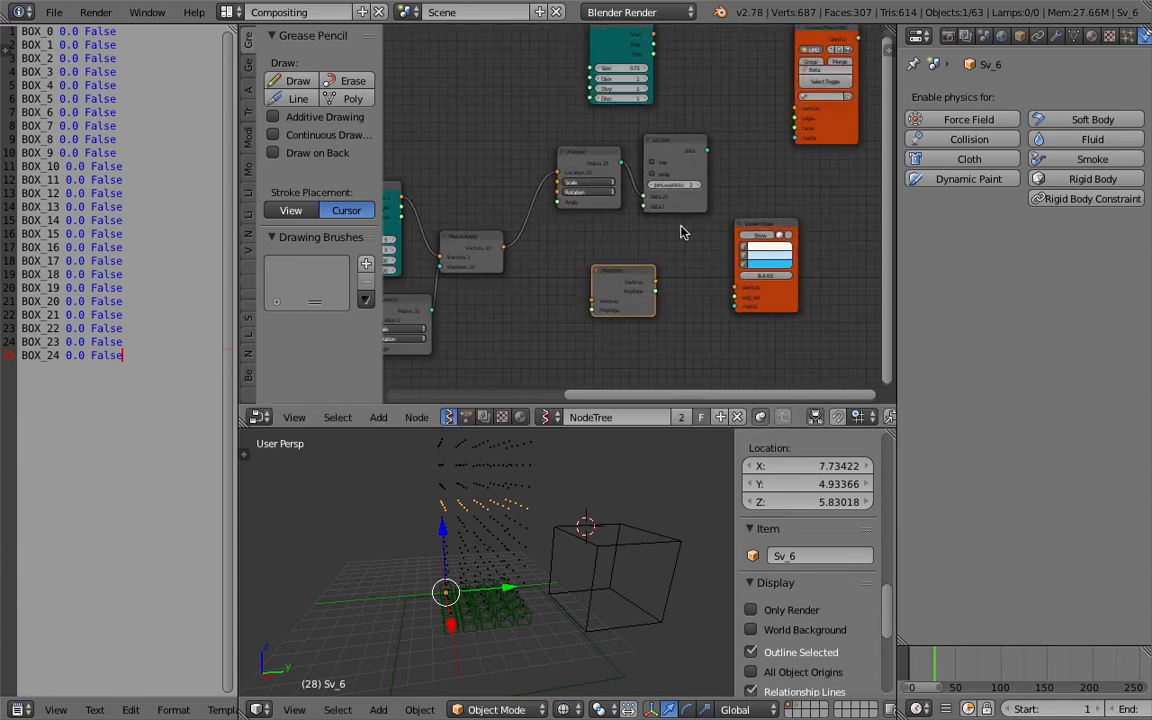
{"action": "scroll", "coordinate": [651, 219], "scroll_direction": "up", "scroll_amount": 1}
{"action": "left_click_drag", "start_coordinate": [899, 216], "coordinate": [1027, 215]}
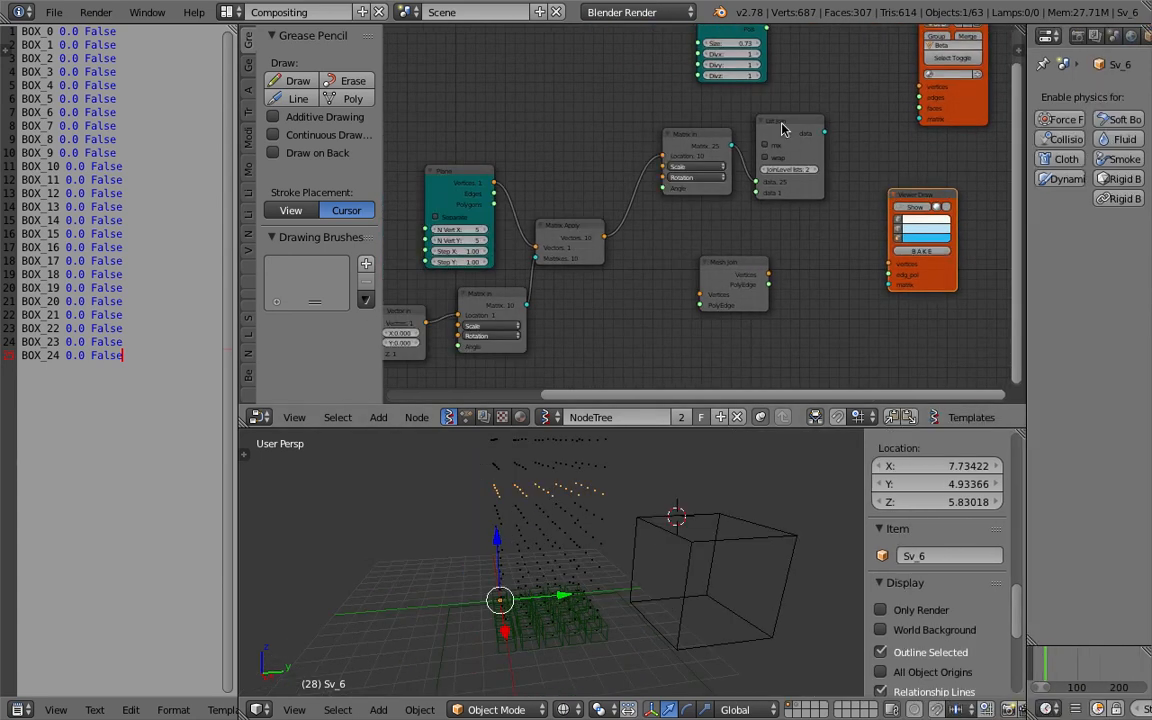
Reposition the nodes and connect List Join's data output to the Viewer Draw matrix input.
{"action": "left_click_drag", "start_coordinate": [782, 123], "coordinate": [773, 134]}
{"action": "left_click_drag", "start_coordinate": [694, 133], "coordinate": [662, 142]}
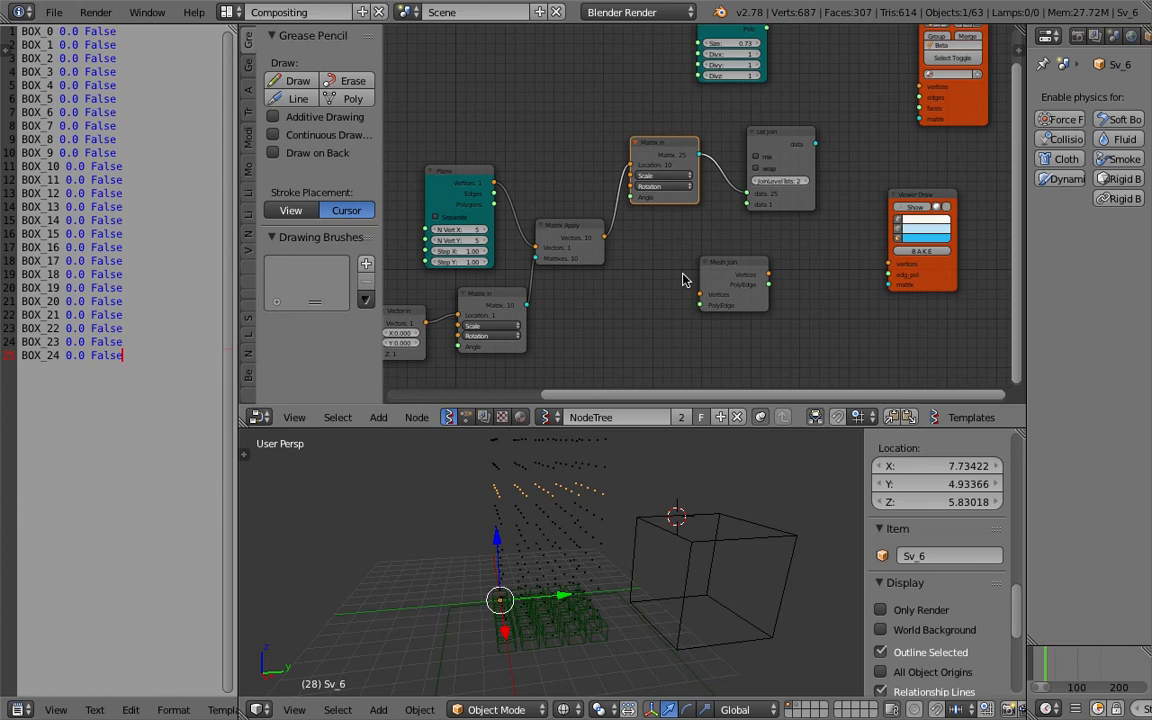
{"action": "middle_click_drag", "start_coordinate": [709, 130], "coordinate": [697, 167]}
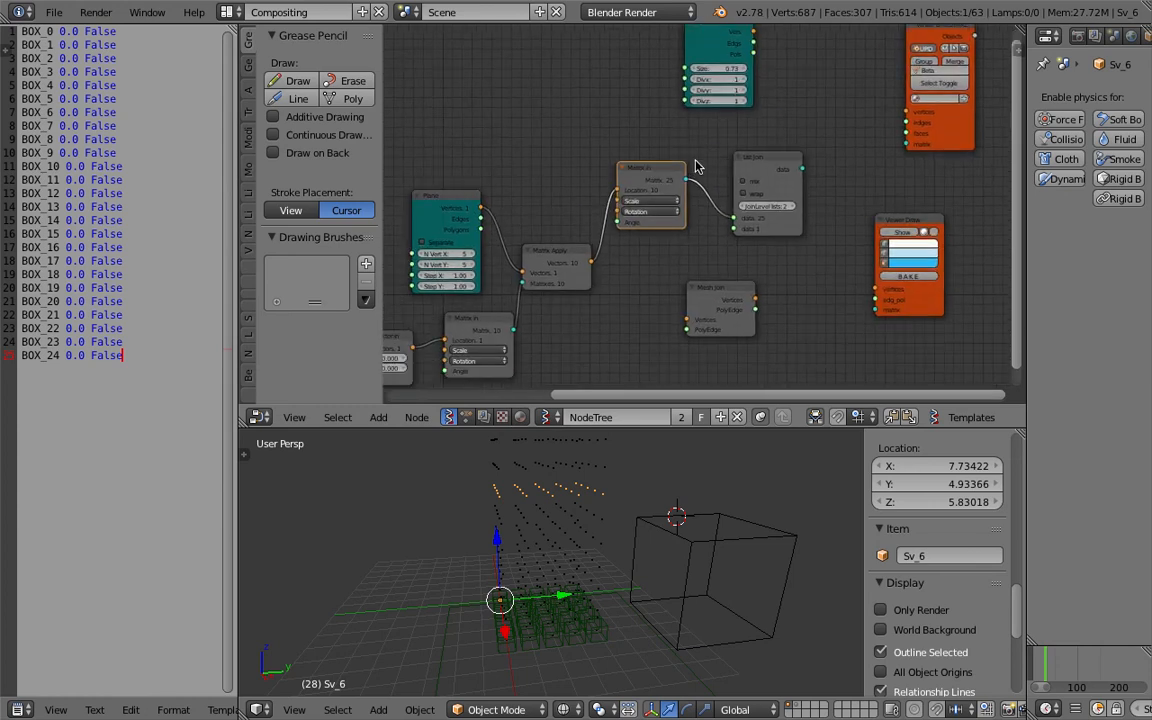
{"action": "middle_click_drag", "start_coordinate": [746, 240], "coordinate": [747, 190]}
{"action": "left_click_drag", "start_coordinate": [730, 237], "coordinate": [721, 236]}
{"action": "middle_click_drag", "start_coordinate": [632, 236], "coordinate": [678, 226]}
{"action": "middle_click_drag", "start_coordinate": [605, 536], "coordinate": [669, 523]}
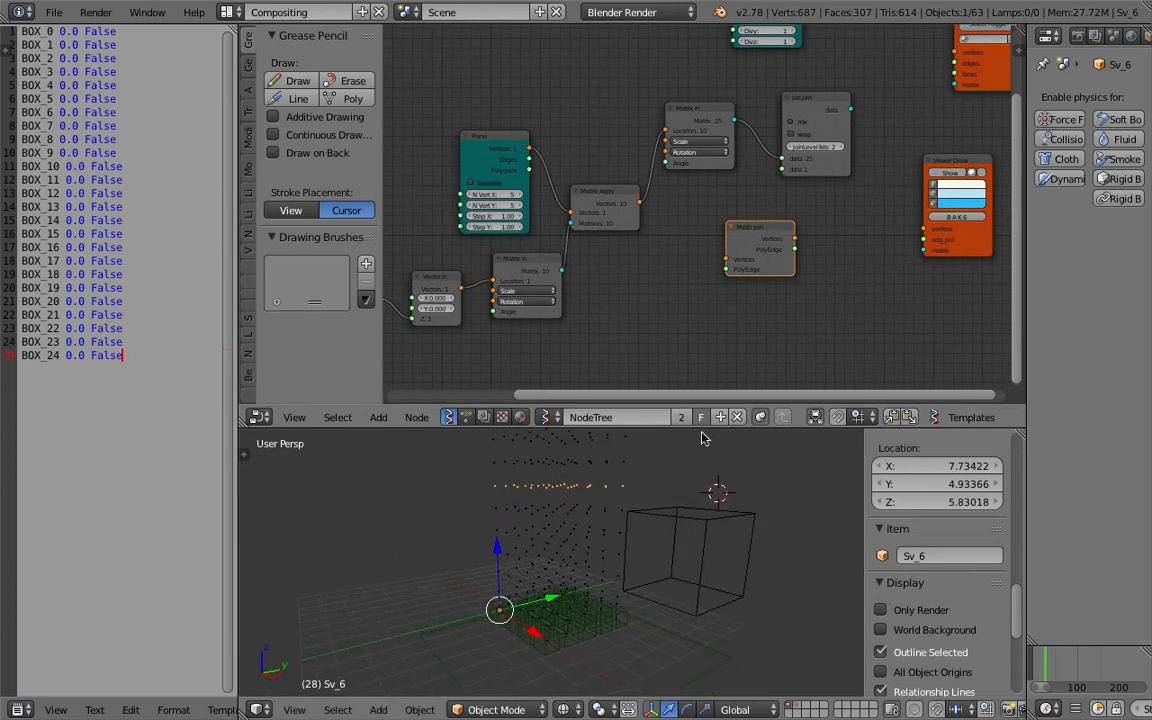
{"action": "scroll", "coordinate": [743, 241], "scroll_direction": "up", "scroll_amount": 1}
{"action": "scroll", "coordinate": [742, 242], "scroll_direction": "up", "scroll_amount": 1}
{"action": "left_click_drag", "start_coordinate": [760, 234], "coordinate": [782, 235]}
{"action": "middle_click_drag", "start_coordinate": [725, 227], "coordinate": [587, 232]}
{"action": "left_click_drag", "start_coordinate": [683, 97], "coordinate": [696, 135]}
{"action": "left_click_drag", "start_coordinate": [583, 132], "coordinate": [588, 252]}
{"action": "mouse_move", "coordinate": [700, 124]}
{"action": "left_mouse_down"}
{"action": "mouse_move", "coordinate": [705, 268]}
{"action": "mouse_move", "coordinate": [785, 280]}
{"action": "mouse_move", "coordinate": [826, 266]}
{"action": "left_mouse_up"}
Delete the Mesh Join node.
{"action": "left_click_drag", "start_coordinate": [670, 257], "coordinate": [700, 187]}
{"action": "key", "text": "x"}
{"action": "middle_click_drag", "start_coordinate": [634, 167], "coordinate": [716, 161]}
{"action": "scroll", "coordinate": [704, 162], "scroll_direction": "down", "scroll_amount": 1}
{"action": "middle_click_drag", "start_coordinate": [597, 162], "coordinate": [633, 162]}
Add a Vector In node and connect its output to the Viewer Draw vertices input.
{"action": "key", "text": "shift+a"}
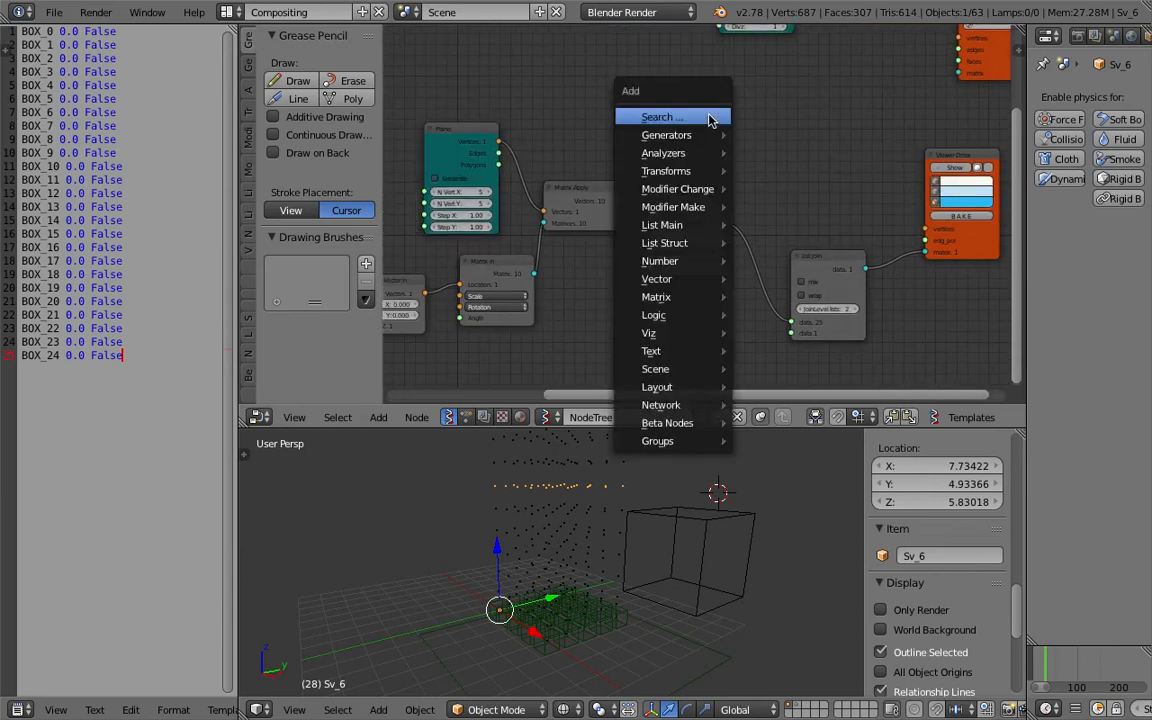
{"action": "left_click", "coordinate": [709, 120]}
{"action": "type", "text": "vec"}
{"action": "left_click", "coordinate": [755, 169]}
{"action": "left_click", "coordinate": [842, 173]}
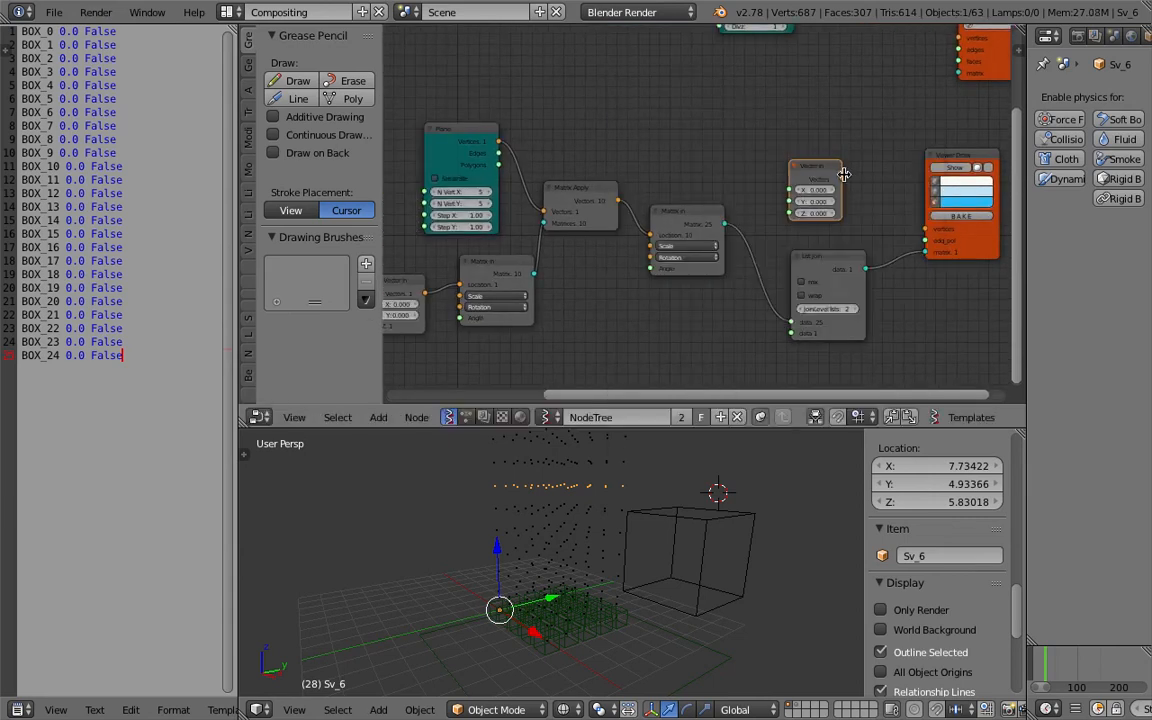
{"action": "left_click_drag", "start_coordinate": [850, 179], "coordinate": [925, 229]}
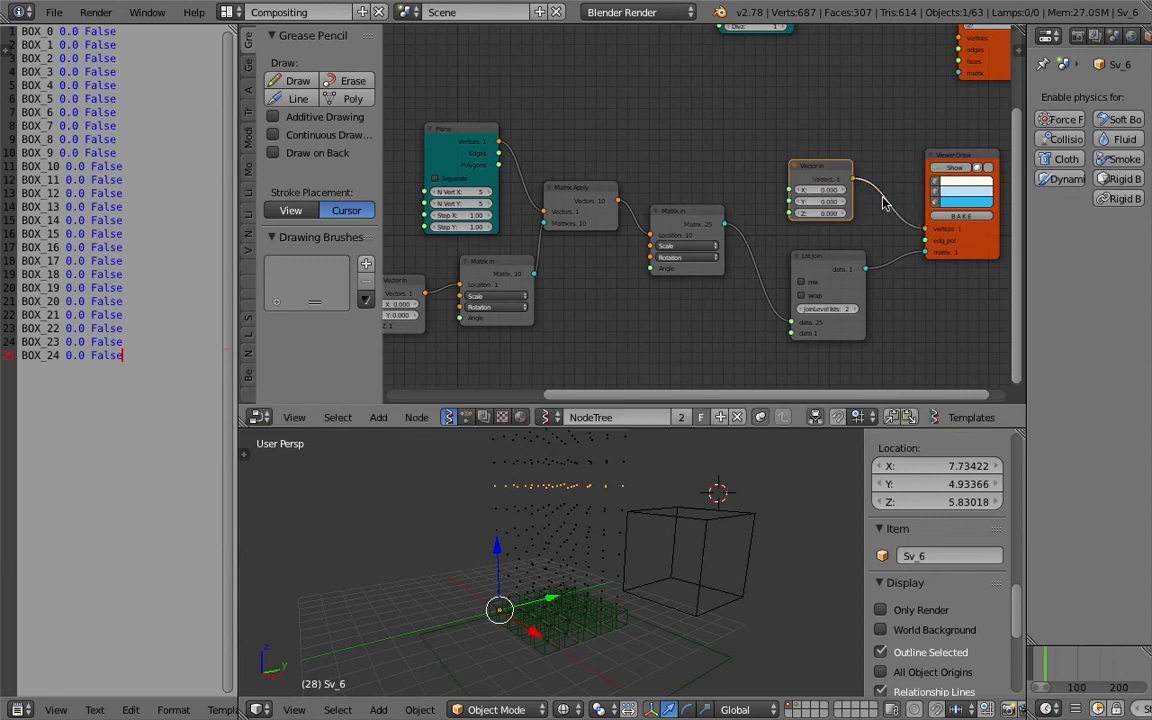
{"action": "middle_click_drag", "start_coordinate": [883, 196], "coordinate": [836, 186]}
Add a Mesh Join node through the node search.
{"action": "left_click_drag", "start_coordinate": [893, 146], "coordinate": [976, 148]}
{"action": "middle_click_drag", "start_coordinate": [861, 152], "coordinate": [698, 144]}
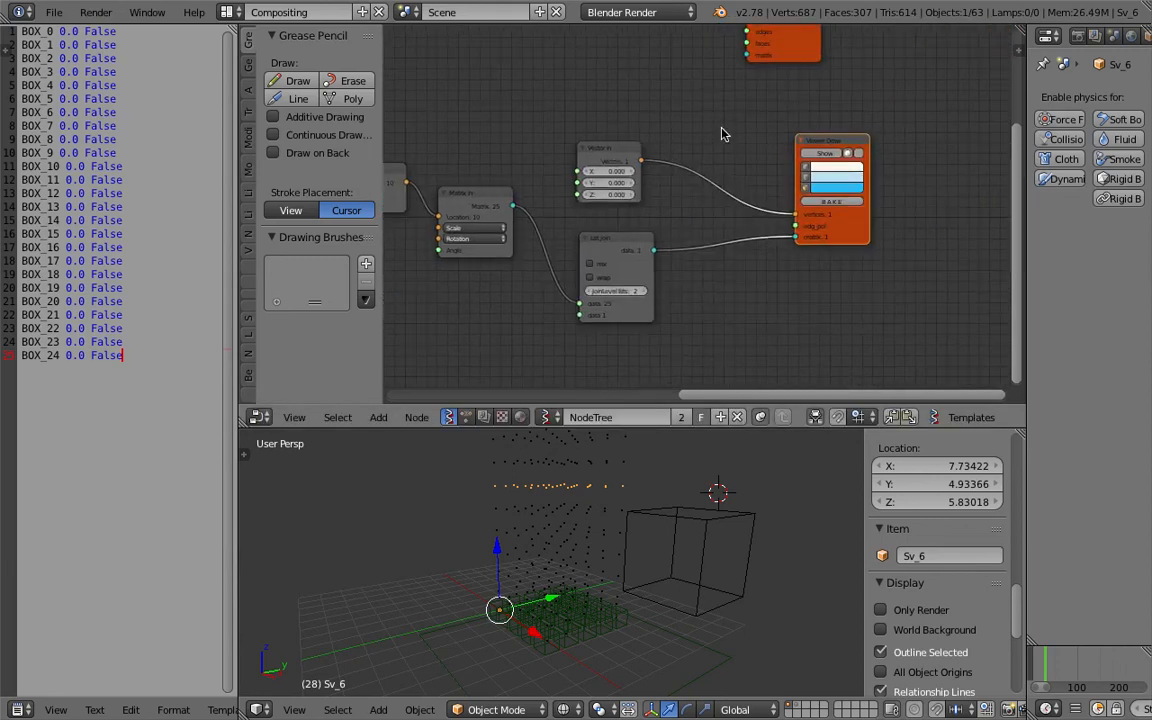
{"action": "key", "text": "shift+a"}
{"action": "left_click", "coordinate": [720, 129]}
{"action": "type", "text": "mesh j"}
{"action": "key", "text": "Return"}
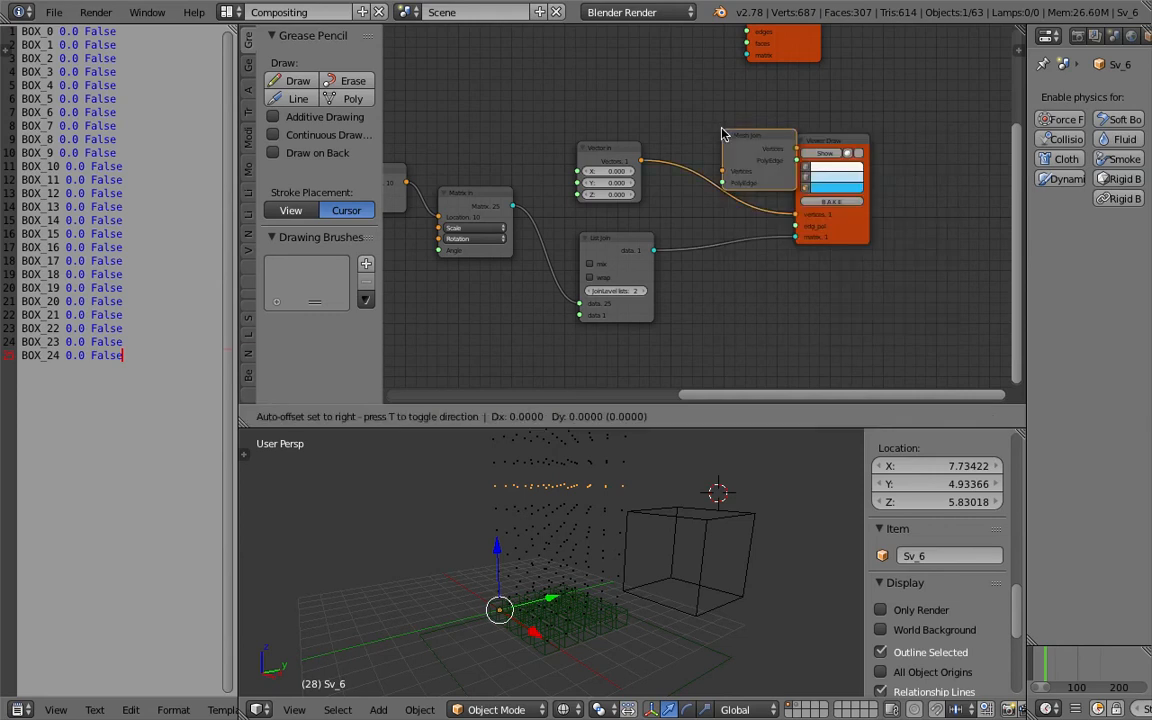
{"action": "left_click", "coordinate": [730, 122]}
Add an Apply matrix to mesh node through the node search.
{"action": "key", "text": "shift+a"}
{"action": "left_click", "coordinate": [731, 124]}
{"action": "type", "text": "appl"}
{"action": "key", "text": "Down"}
{"action": "key", "text": "Return"}
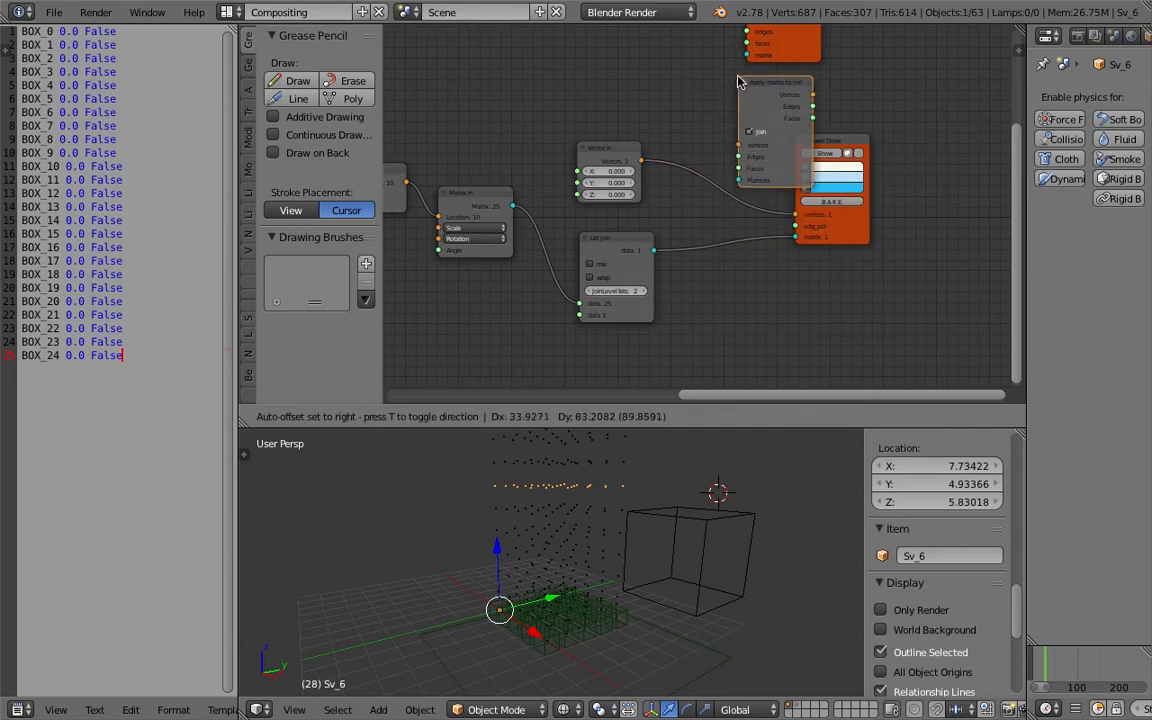
{"action": "left_click", "coordinate": [797, 124]}
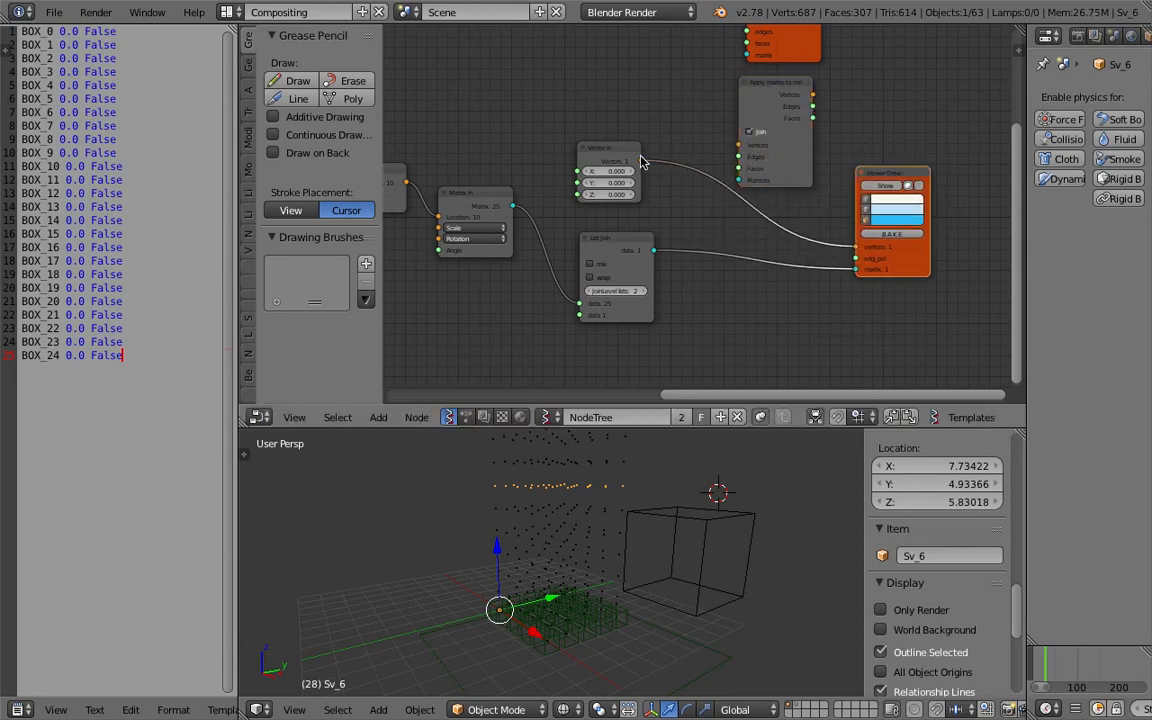
Connect Vector In and List Join to the Apply matrix to mesh inputs and its vertices to Viewer Draw.
{"action": "left_click_drag", "start_coordinate": [641, 162], "coordinate": [739, 145]}
{"action": "left_click_drag", "start_coordinate": [655, 250], "coordinate": [739, 180]}
{"action": "left_click_drag", "start_coordinate": [813, 96], "coordinate": [857, 247]}
{"action": "left_click_drag", "start_coordinate": [772, 157], "coordinate": [772, 260]}
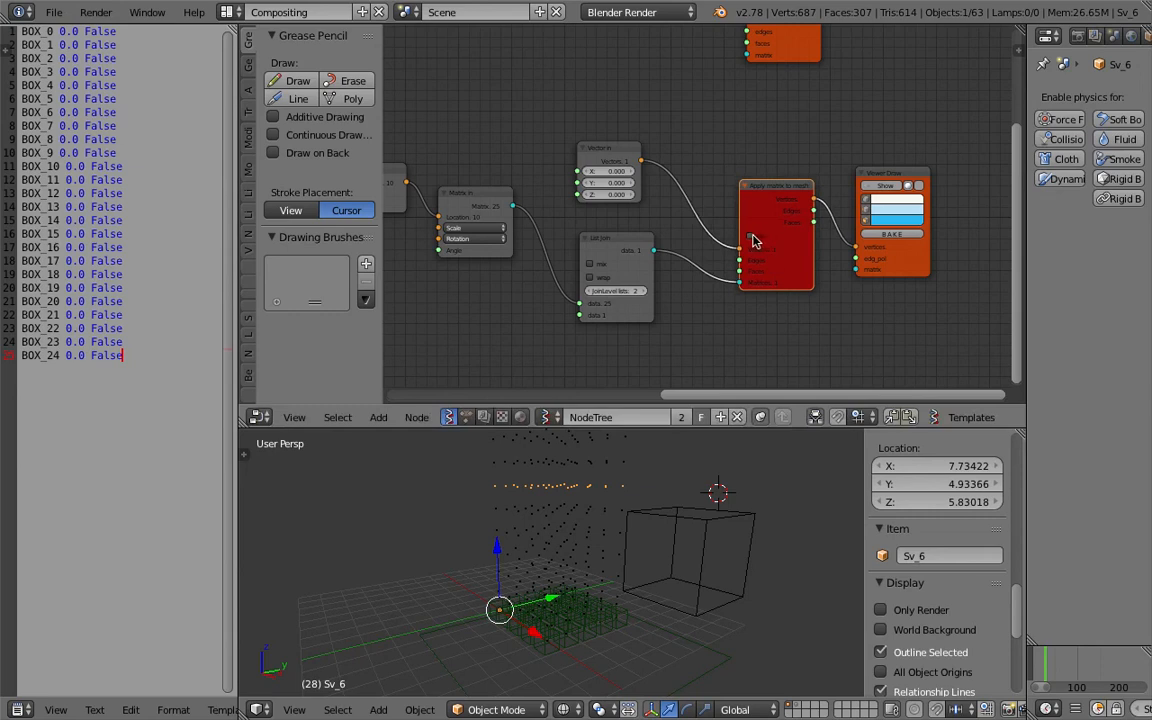
{"action": "left_click", "coordinate": [750, 236]}
{"action": "middle_click_drag", "start_coordinate": [707, 218], "coordinate": [701, 217]}
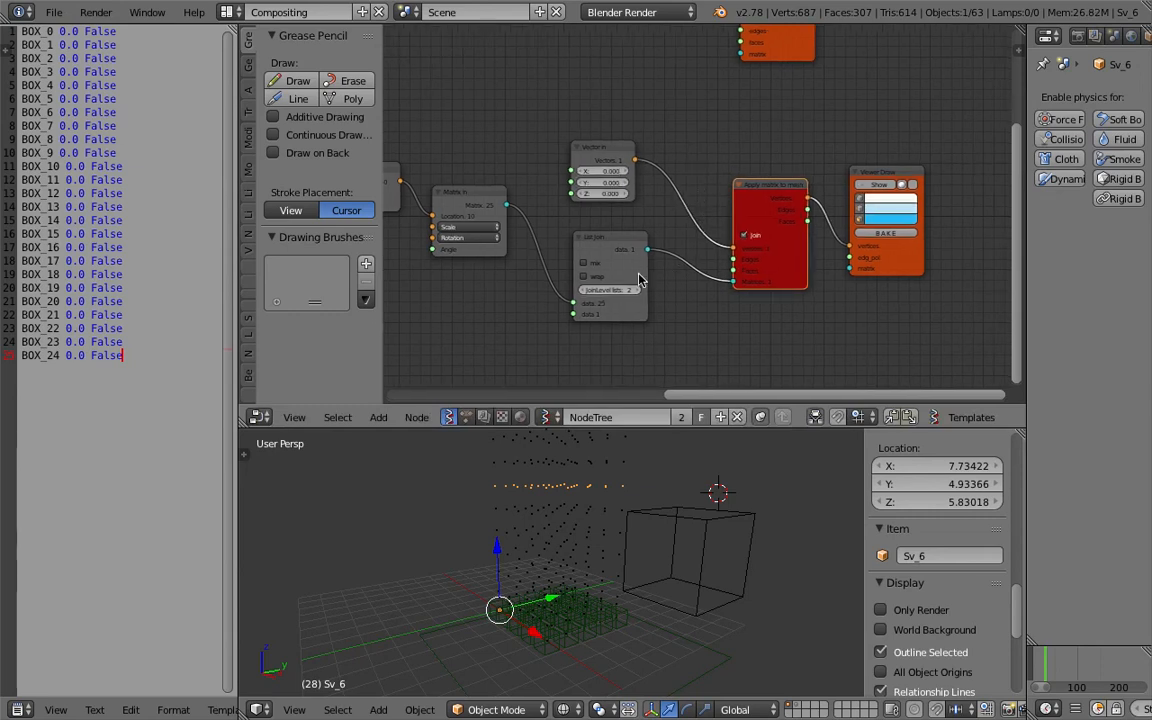
Switch List Join's JoinLevel lists to 1 and back to 2.
{"action": "left_click", "coordinate": [585, 288]}
{"action": "scroll", "coordinate": [704, 277], "scroll_direction": "up", "scroll_amount": 2}
{"action": "left_click_drag", "start_coordinate": [774, 211], "coordinate": [751, 209]}
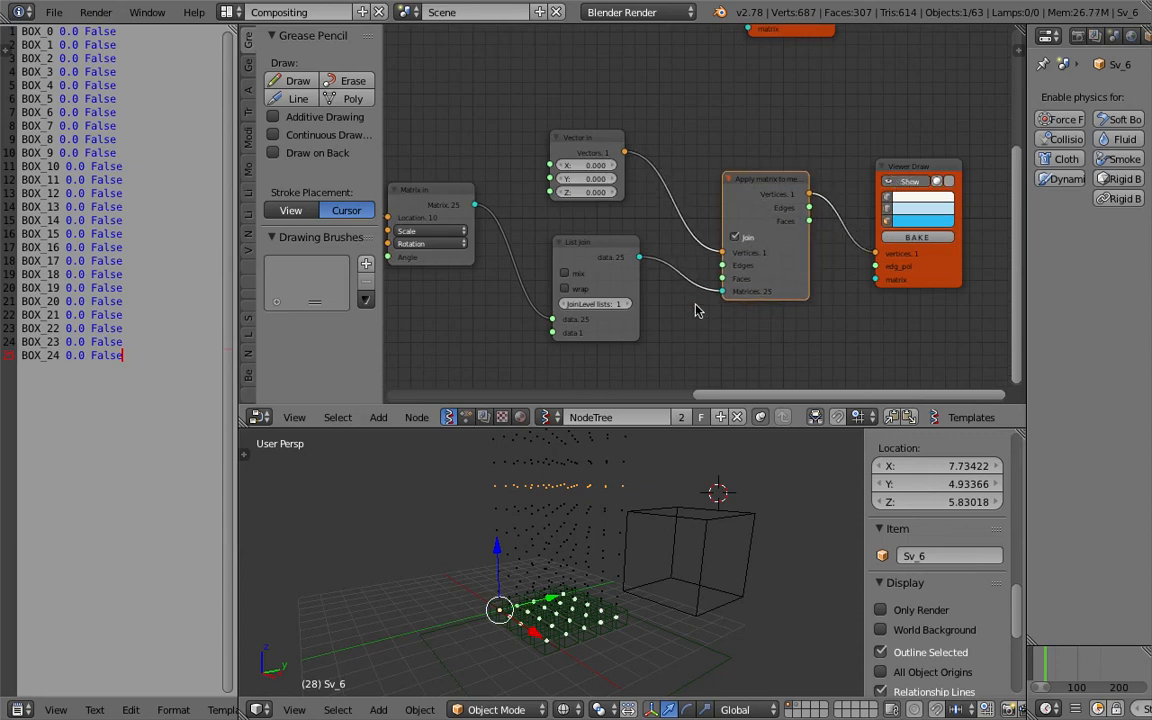
{"action": "left_click", "coordinate": [625, 304]}
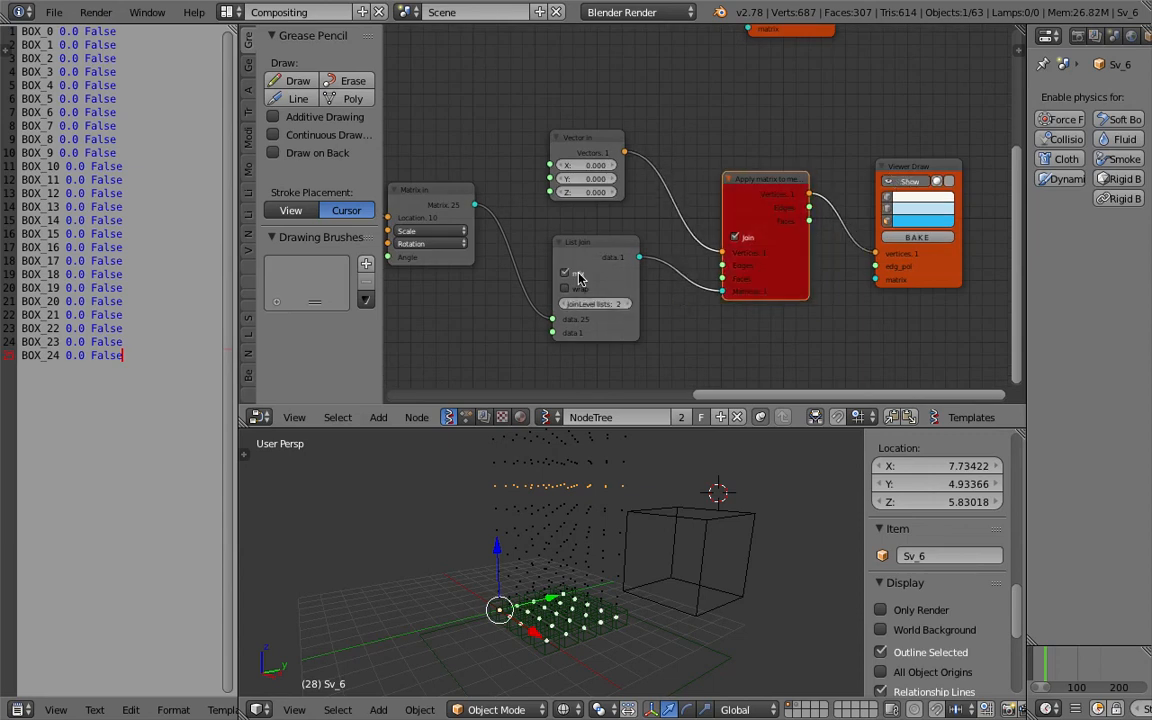
Select all nodes in the node tree and delete them.
{"action": "scroll", "coordinate": [654, 470], "scroll_direction": "down", "scroll_amount": 2}
{"action": "key", "text": "a"}
{"action": "key", "text": "a"}
{"action": "key", "text": "a"}
{"action": "middle_click_drag", "start_coordinate": [643, 519], "coordinate": [610, 530]}
{"action": "middle_click_drag", "start_coordinate": [638, 338], "coordinate": [686, 289]}
{"action": "scroll", "coordinate": [686, 285], "scroll_direction": "down", "scroll_amount": 6}
{"action": "key", "text": "a"}
{"action": "key", "text": "a"}
{"action": "key", "text": "x"}
Box-select the leftover Sverchok point objects in the viewport and delete them.
{"action": "scroll", "coordinate": [594, 249], "scroll_direction": "up", "scroll_amount": 4}
{"action": "scroll", "coordinate": [609, 517], "scroll_direction": "up", "scroll_amount": 4}
{"action": "middle_click_drag", "start_coordinate": [609, 517], "coordinate": [576, 492]}
{"action": "right_click", "coordinate": [587, 495]}
{"action": "scroll", "coordinate": [588, 494], "scroll_direction": "down", "scroll_amount": 2}
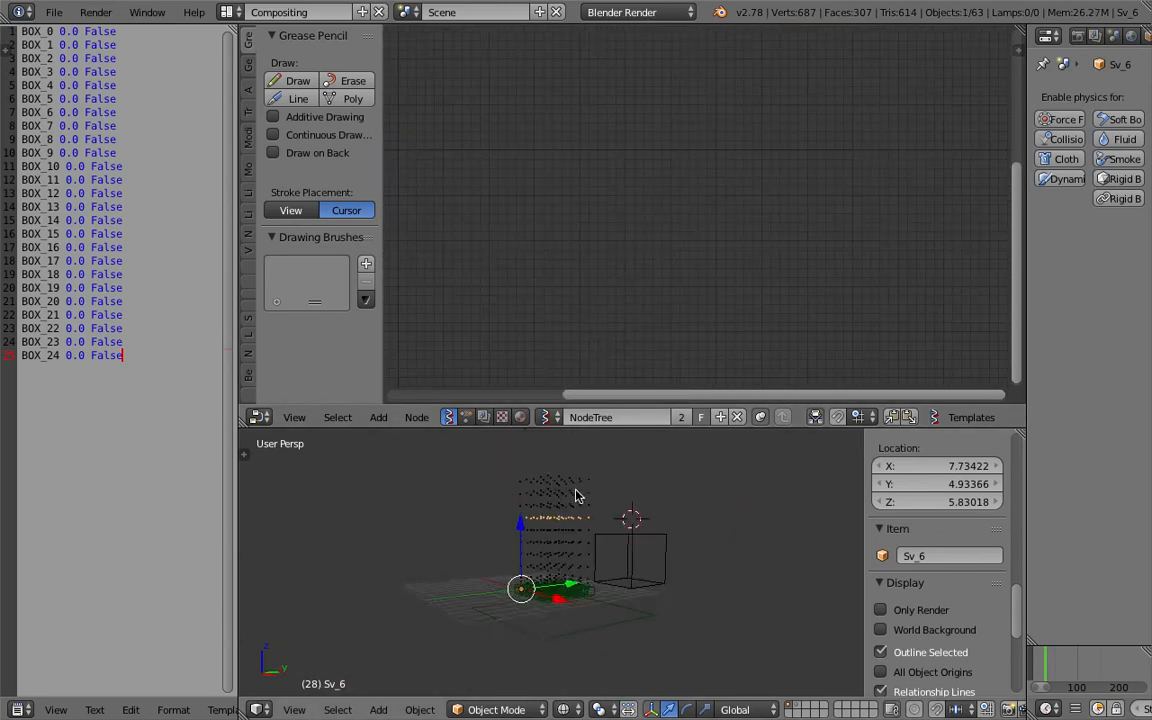
{"action": "right_click", "coordinate": [558, 491]}
{"action": "right_click", "coordinate": [563, 482]}
{"action": "key", "text": "a"}
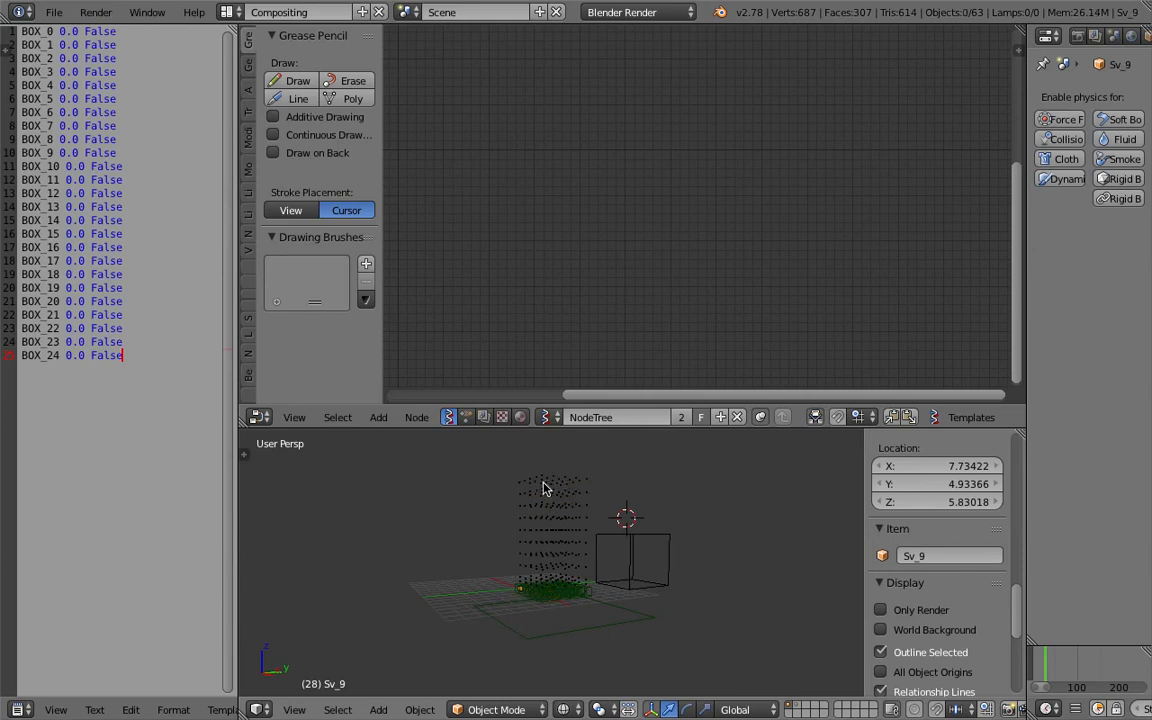
{"action": "key", "text": "b"}
{"action": "left_click_drag", "start_coordinate": [509, 471], "coordinate": [571, 573]}
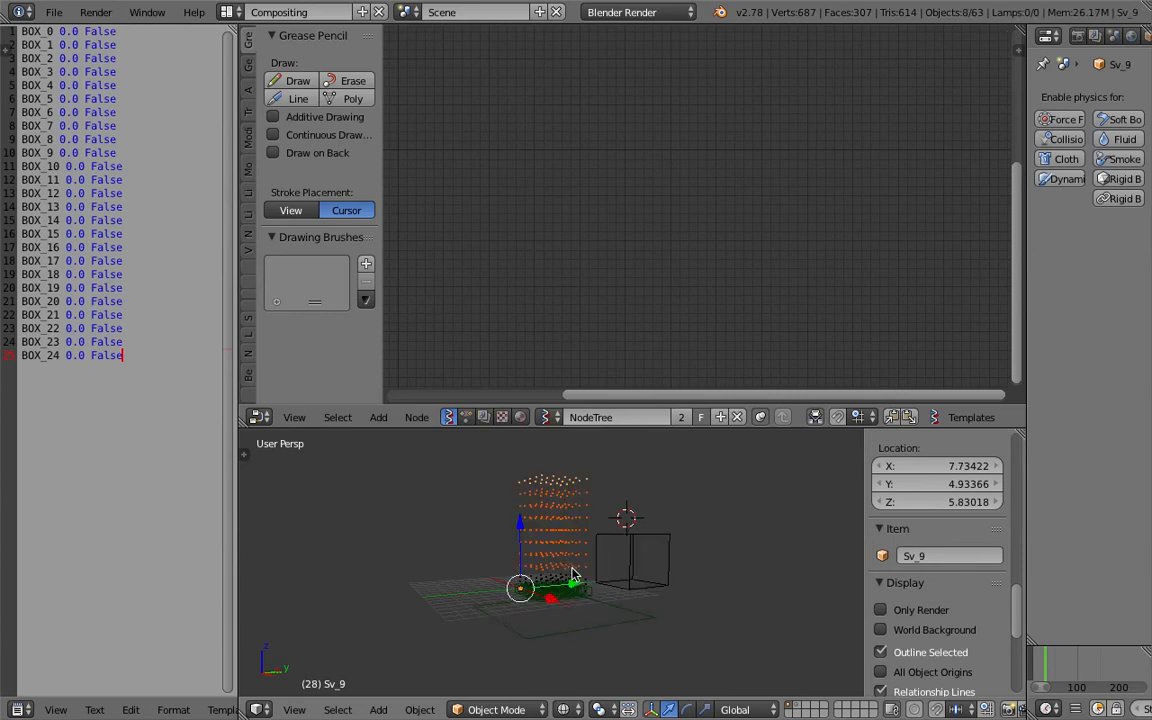
{"action": "key", "text": "x"}
{"action": "left_click", "coordinate": [570, 572]}
Select and delete the remaining leftover objects around the box grid.
{"action": "scroll", "coordinate": [550, 558], "scroll_direction": "up", "scroll_amount": 2}
{"action": "middle_click_drag", "start_coordinate": [550, 558], "coordinate": [584, 543]}
{"action": "right_click", "coordinate": [600, 575]}
{"action": "key", "text": "x"}
{"action": "left_click", "coordinate": [589, 581]}
{"action": "right_click", "coordinate": [589, 555]}
{"action": "key", "text": "x"}
{"action": "left_click", "coordinate": [530, 549]}
{"action": "right_click", "coordinate": [573, 594]}
{"action": "right_click", "coordinate": [568, 607]}
{"action": "middle_click_drag", "start_coordinate": [566, 607], "coordinate": [677, 539]}
{"action": "scroll", "coordinate": [457, 618], "scroll_direction": "up", "scroll_amount": 2}
{"action": "right_click", "coordinate": [455, 614]}
{"action": "right_click", "coordinate": [660, 600]}
{"action": "right_click", "coordinate": [660, 600]}
{"action": "key", "text": "x"}
{"action": "left_click", "coordinate": [660, 600]}
Save the blend file.
{"action": "scroll", "coordinate": [645, 553], "scroll_direction": "down", "scroll_amount": 5}
{"action": "right_click", "coordinate": [612, 520]}
{"action": "key", "text": "ctrl+s"}
{"action": "left_click", "coordinate": [679, 540]}
Enlarge the 3D viewport and add a cube mesh object.
{"action": "left_click_drag", "start_coordinate": [653, 428], "coordinate": [610, 208]}
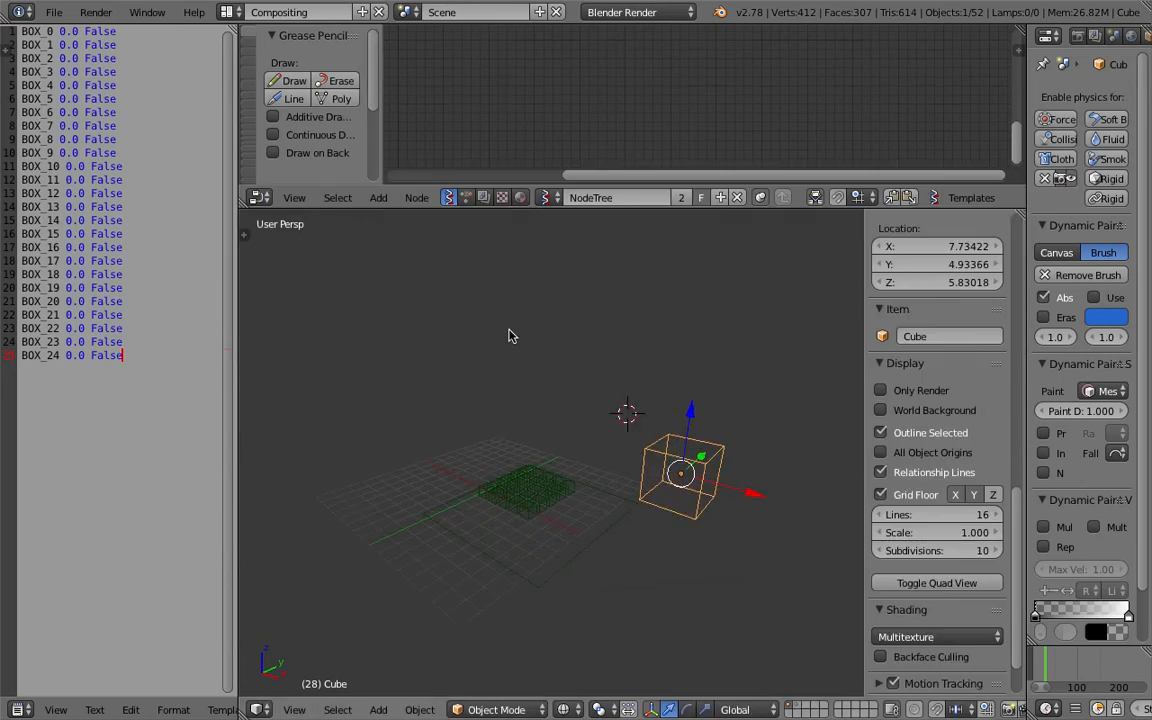
{"action": "key", "text": "shift+a"}
{"action": "mouse_move", "coordinate": [505, 333]}
{"action": "left_click", "coordinate": [588, 351]}
{"action": "middle_click_drag", "start_coordinate": [588, 353], "coordinate": [530, 412]}
Move the cube above the box grid and duplicate it twice into nearby positions.
{"action": "key", "text": "g"}
{"action": "left_click", "coordinate": [522, 371]}
{"action": "key", "text": "g"}
{"action": "left_click", "coordinate": [473, 369]}
{"action": "key", "text": "shift+d"}
{"action": "left_click", "coordinate": [550, 329]}
{"action": "key", "text": "shift+d"}
{"action": "left_click", "coordinate": [523, 428]}
Select the three floating cubes and save the file.
{"action": "middle_click_drag", "start_coordinate": [505, 394], "coordinate": [602, 360]}
{"action": "right_click", "coordinate": [516, 340]}
{"action": "right_click", "coordinate": [574, 305], "text": "shift"}
{"action": "right_click", "coordinate": [587, 383], "text": "shift"}
{"action": "key", "text": "ctrl+s"}
{"action": "left_click", "coordinate": [598, 357]}
{"action": "middle_click_drag", "start_coordinate": [530, 351], "coordinate": [619, 392]}
{"action": "key", "text": "ctrl+s"}
{"action": "left_click", "coordinate": [599, 358]}
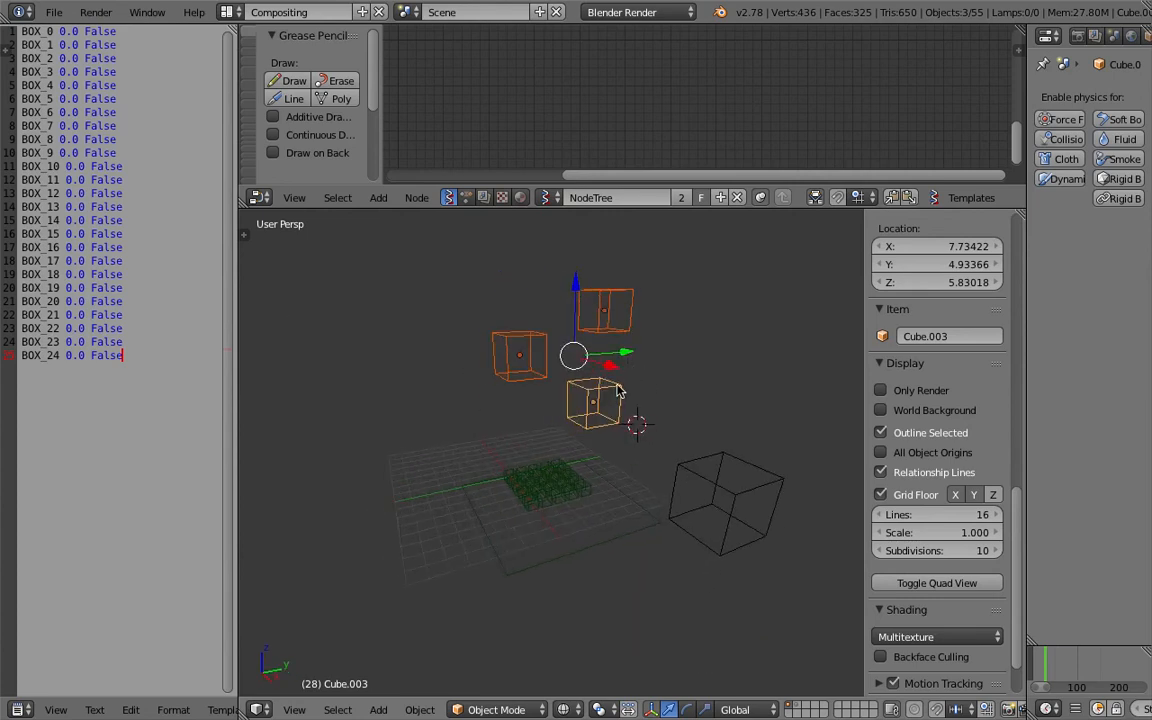
Scale two of the floating cubes to different sizes.
{"action": "right_click", "coordinate": [617, 387]}
{"action": "key", "text": "s"}
{"action": "left_click", "coordinate": [607, 385]}
{"action": "right_click", "coordinate": [612, 336]}
{"action": "key", "text": "s"}
{"action": "left_click", "coordinate": [631, 360]}
Reselect all three floating cubes and save the file.
{"action": "right_click", "coordinate": [601, 388]}
{"action": "right_click", "coordinate": [545, 365]}
{"action": "right_click", "coordinate": [588, 331], "text": "shift"}
{"action": "right_click", "coordinate": [612, 387], "text": "shift"}
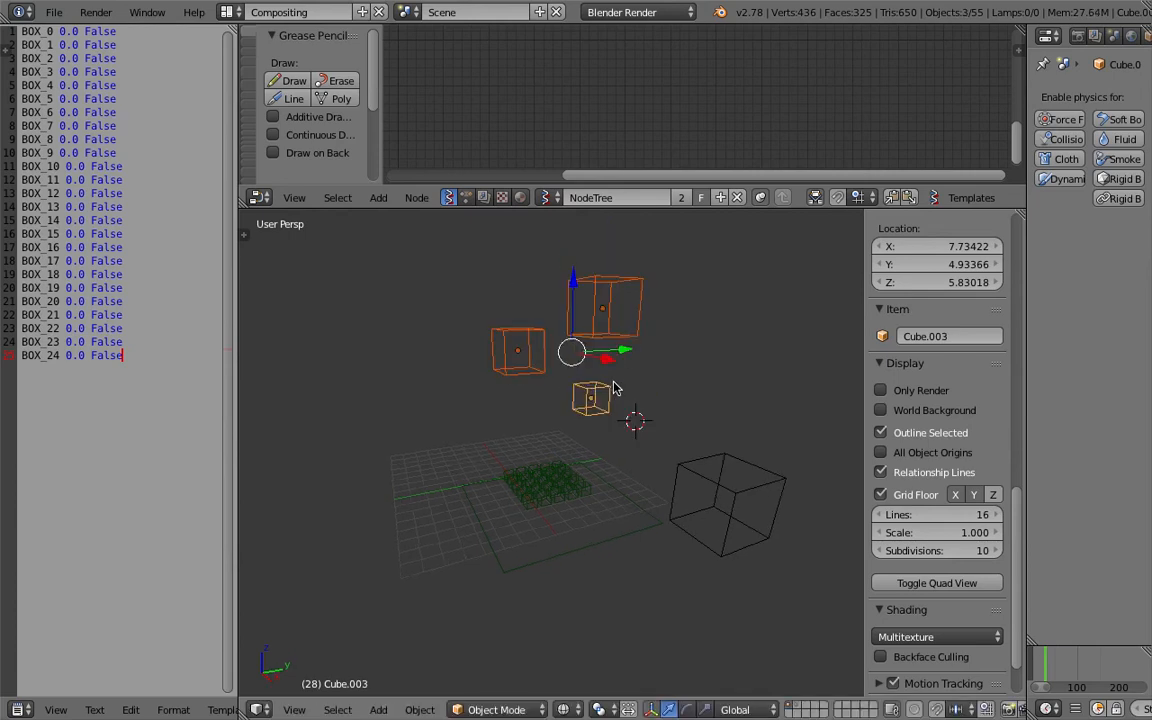
{"action": "middle_click_drag", "start_coordinate": [606, 353], "coordinate": [629, 390], "text": "shift"}
{"action": "key", "text": "ctrl+s"}
{"action": "left_click", "coordinate": [629, 391]}
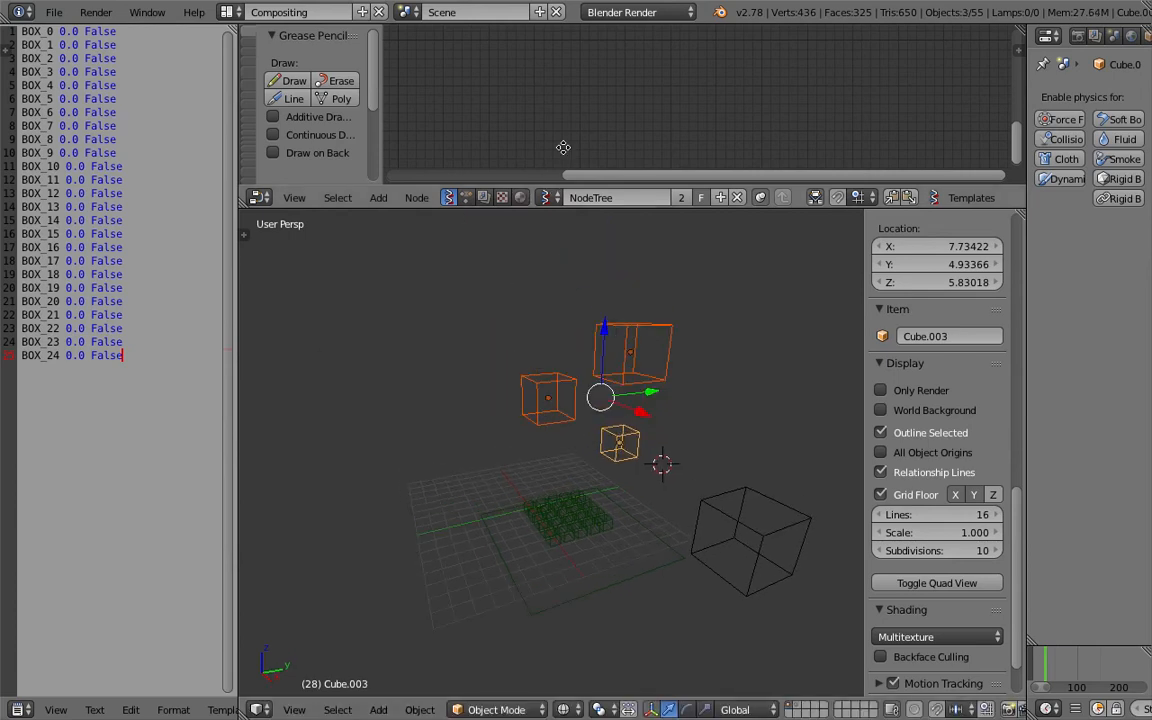
Enlarge the node editor and add an Objects in mk2 node to the Sverchok tree.
{"action": "left_click_drag", "start_coordinate": [576, 207], "coordinate": [576, 276]}
{"action": "left_click", "coordinate": [549, 268]}
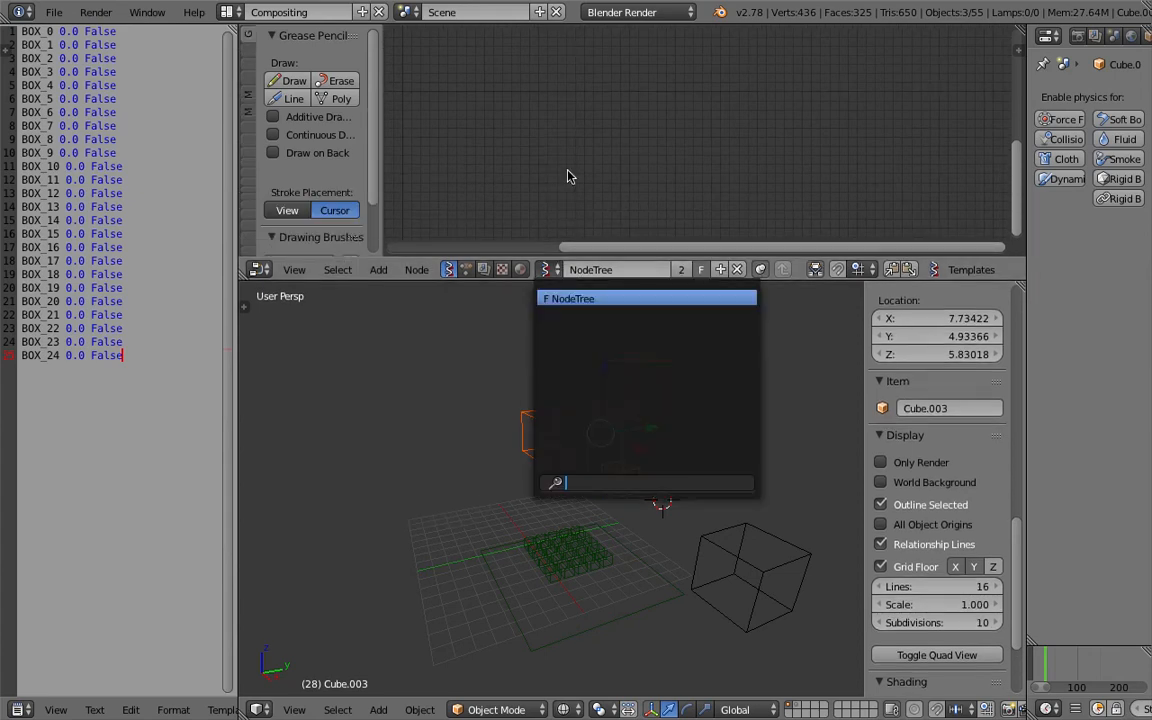
{"action": "key", "text": "space"}
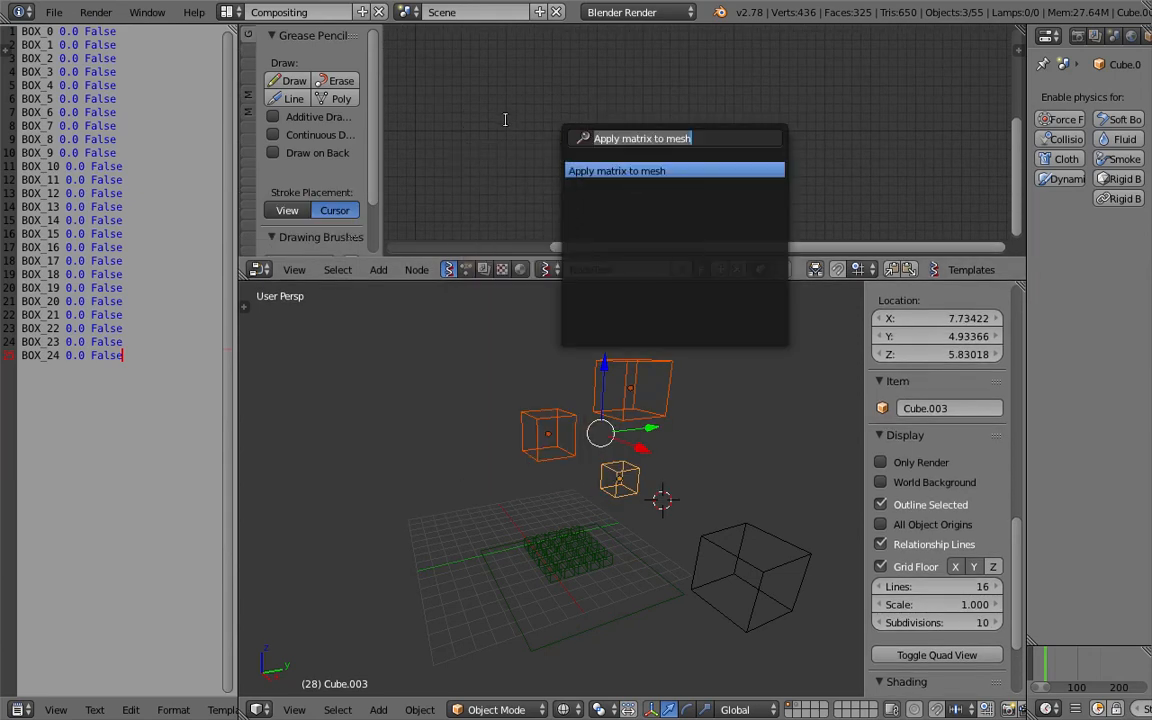
{"action": "key", "text": "Escape"}
{"action": "key", "text": "shift+a"}
{"action": "left_click", "coordinate": [514, 119]}
{"action": "type", "text": "objects"}
{"action": "key", "text": "Return"}
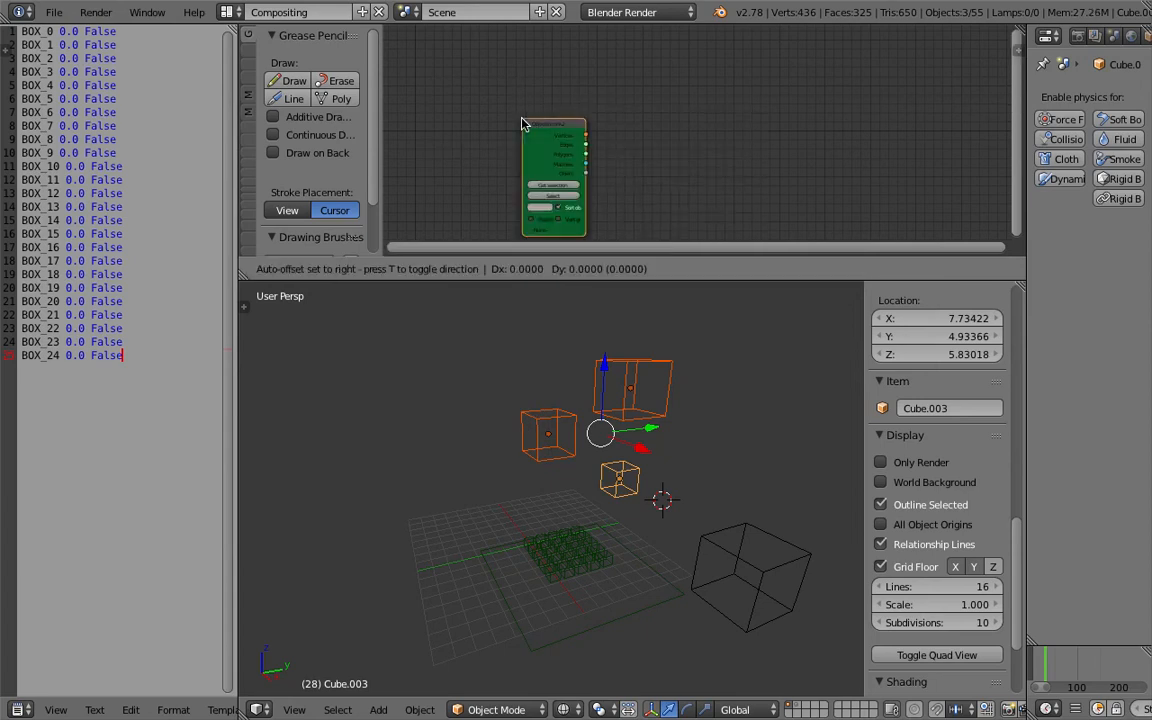
Position the Objects in mk2 node within the enlarged node editor and save the file.
{"action": "left_click", "coordinate": [520, 98]}
{"action": "middle_click_drag", "start_coordinate": [521, 95], "coordinate": [491, 96]}
{"action": "scroll", "coordinate": [491, 98], "scroll_direction": "up", "scroll_amount": 3}
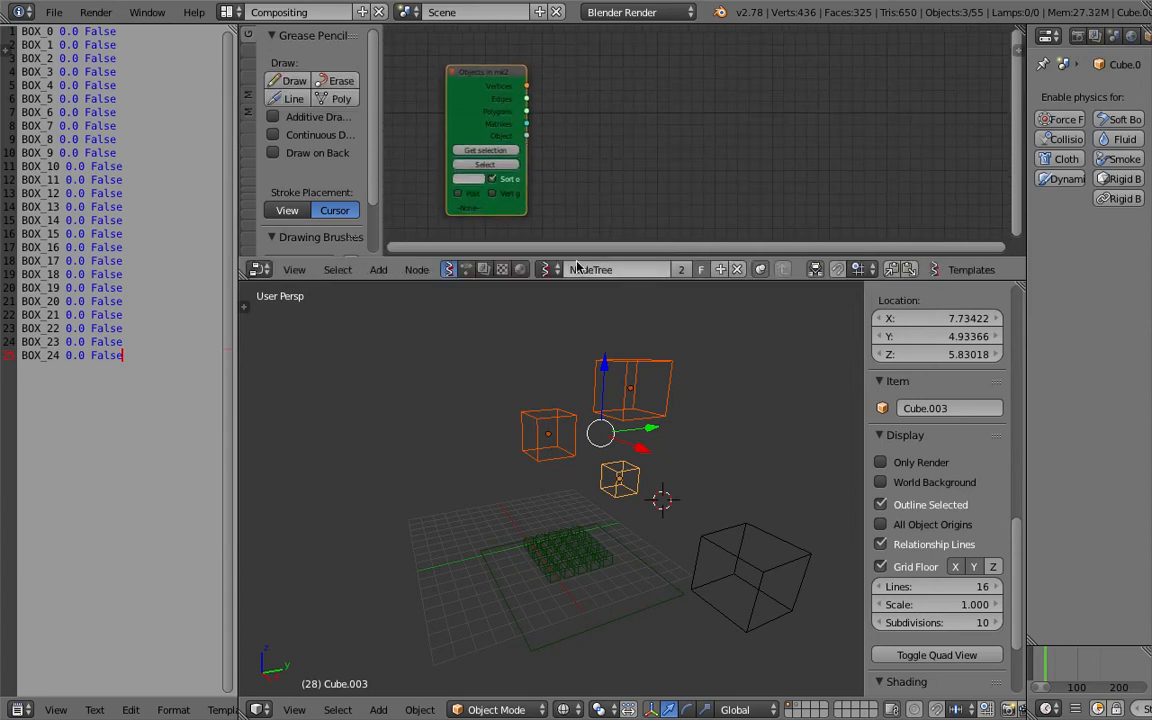
{"action": "left_click_drag", "start_coordinate": [578, 281], "coordinate": [578, 317]}
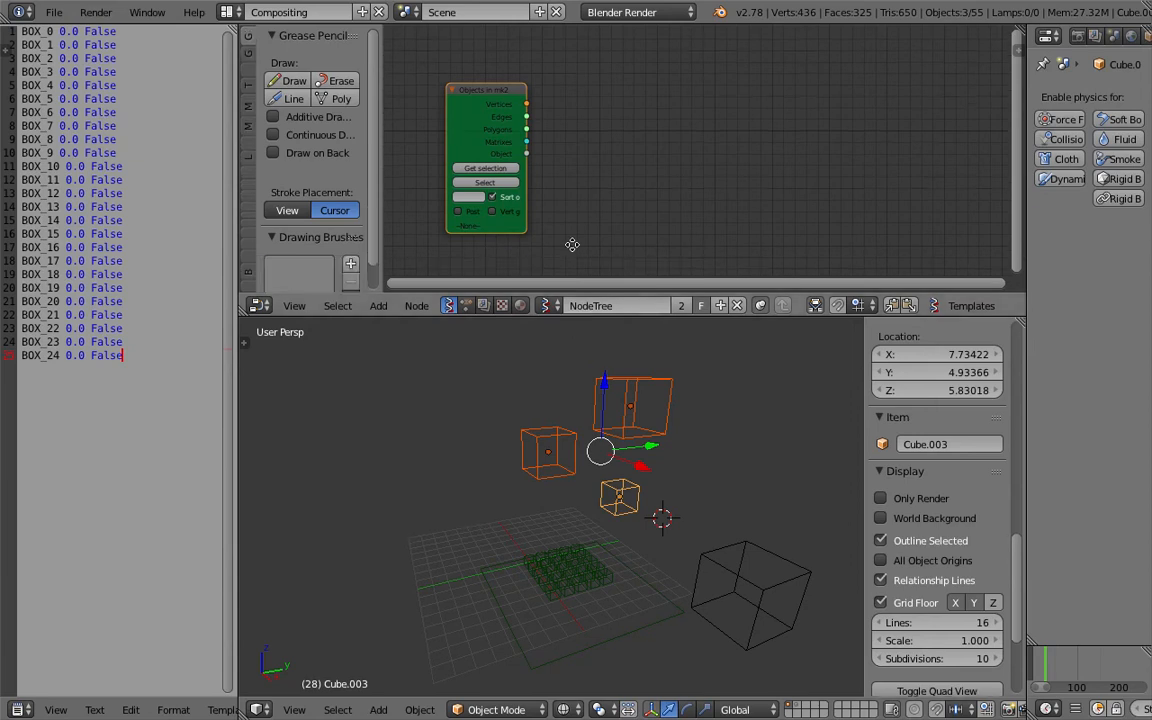
{"action": "middle_click_drag", "start_coordinate": [644, 90], "coordinate": [643, 90]}
{"action": "key", "text": "ctrl+s"}
{"action": "left_click", "coordinate": [620, 161]}
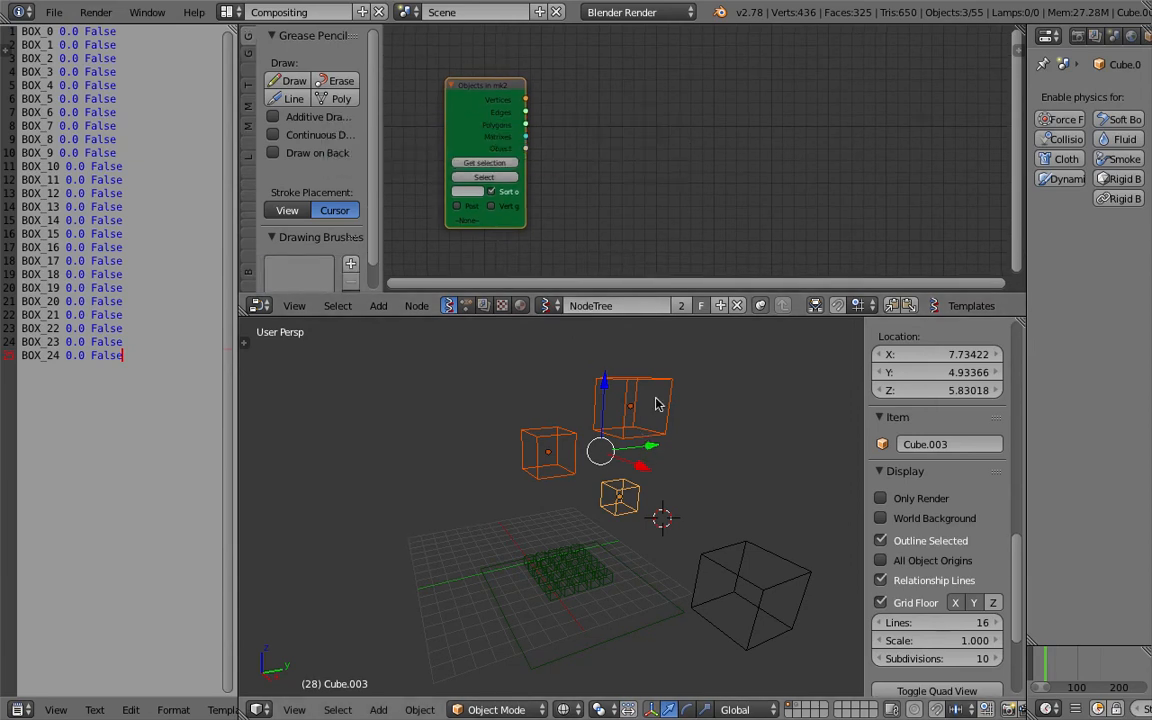
Open the node search to add another node to the tree.
{"action": "key", "text": "shift+a"}
{"action": "left_click", "coordinate": [586, 113]}
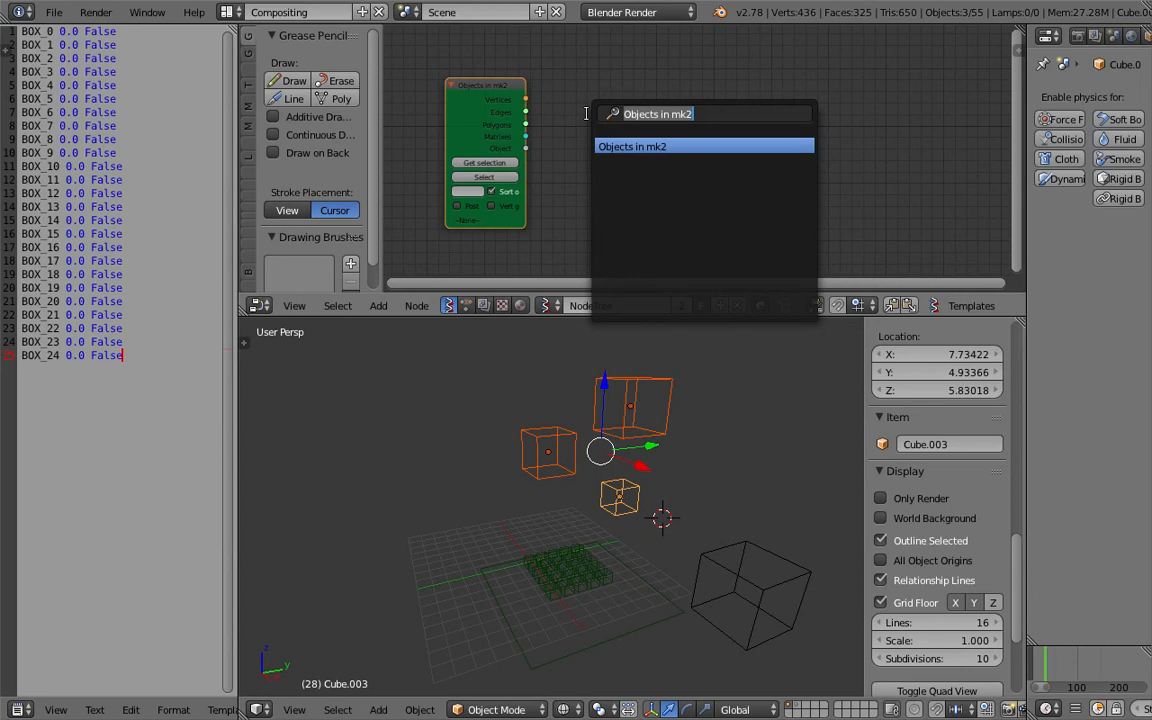
Add a Matrix Apply node and connect the Objects in node's vertices and matrices outputs to it.
{"action": "type", "text": "matrix"}
{"action": "key", "text": "Return"}
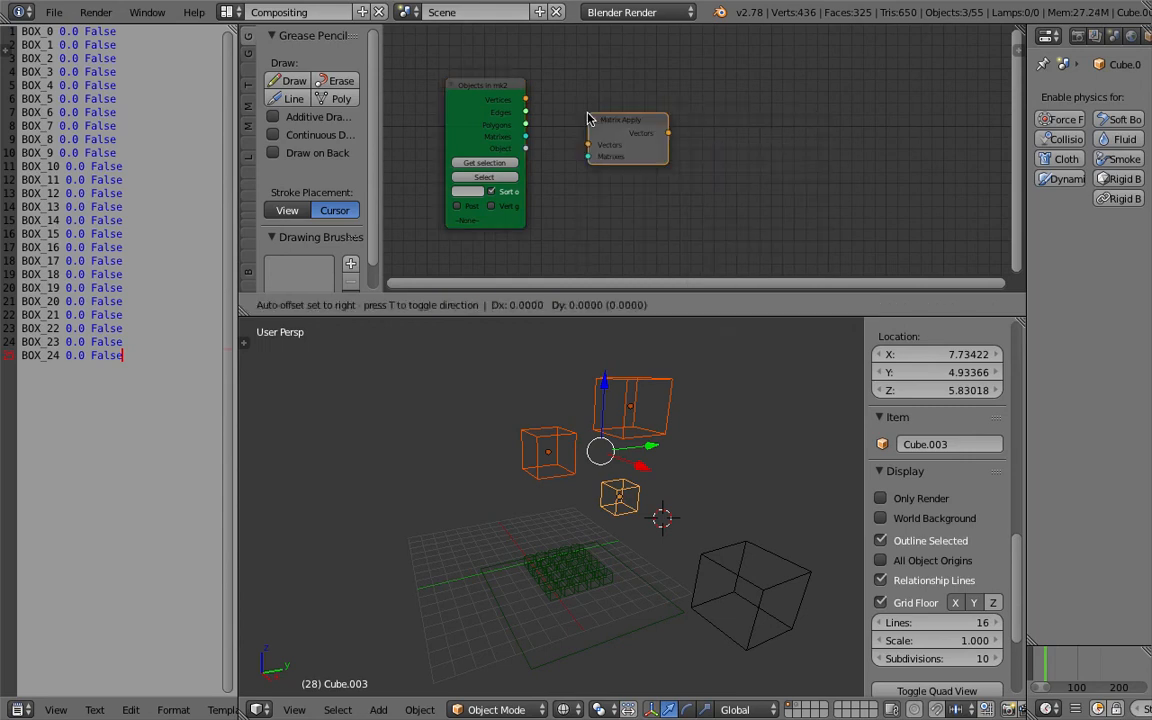
{"action": "left_click_drag", "start_coordinate": [527, 101], "coordinate": [588, 157]}
{"action": "middle_click_drag", "start_coordinate": [701, 122], "coordinate": [648, 127]}
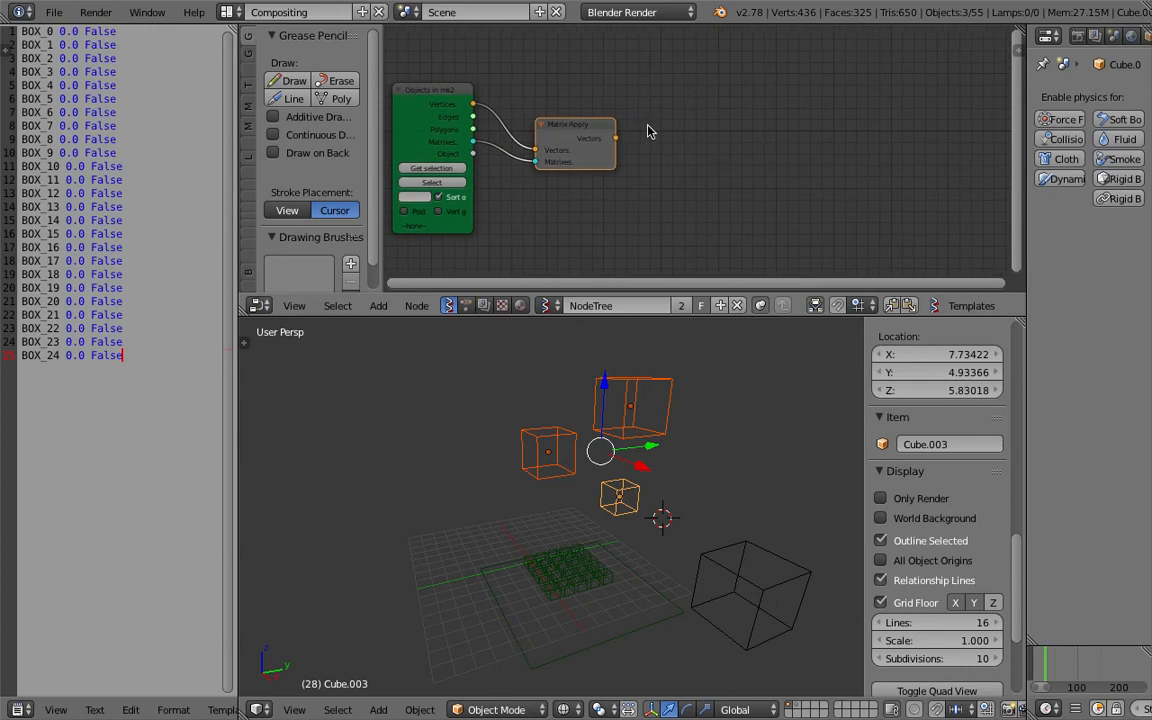
Add a Bounding box node fed by the Matrix Apply vectors output, and reposition the Matrix Apply node.
{"action": "key", "text": "alt+space"}
{"action": "type", "text": "bound"}
{"action": "key", "text": "Return"}
{"action": "left_click", "coordinate": [632, 114]}
{"action": "left_click_drag", "start_coordinate": [616, 138], "coordinate": [652, 142]}
{"action": "scroll", "coordinate": [702, 141], "scroll_direction": "up", "scroll_amount": 1}
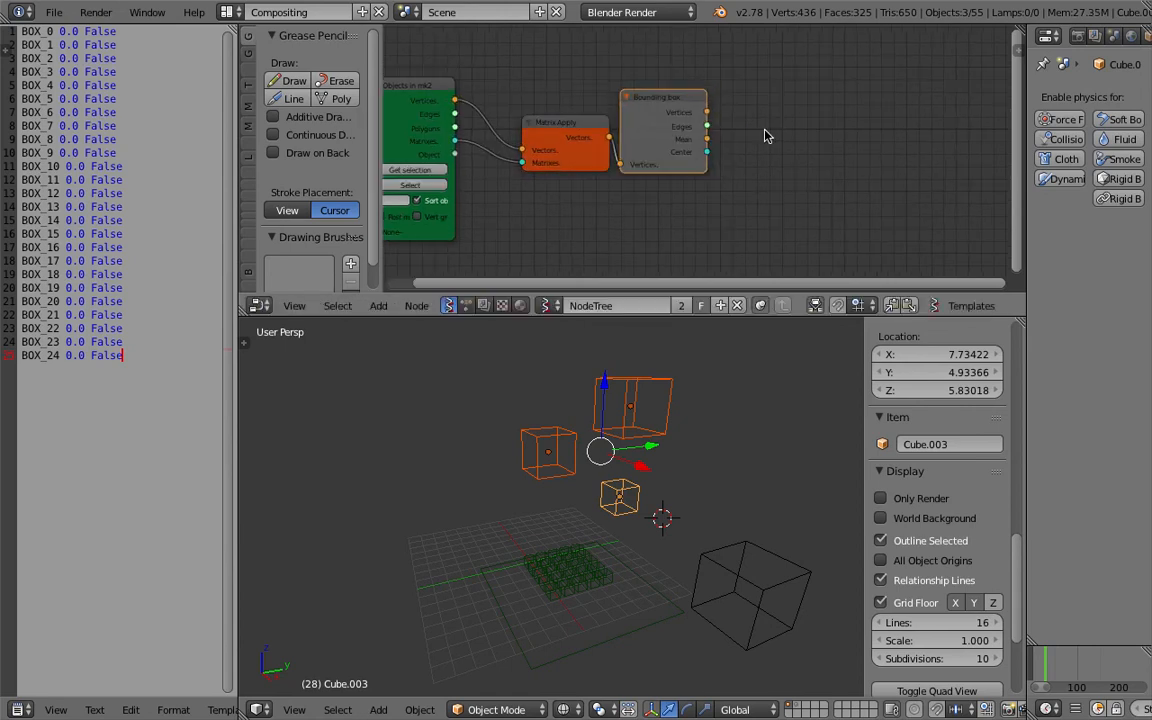
{"action": "left_click_drag", "start_coordinate": [575, 126], "coordinate": [535, 111]}
{"action": "left_click", "coordinate": [639, 108]}
Add a Viewer BMeshMK2 node and connect the Bounding box Mean output to its vertices input.
{"action": "key", "text": "shift+a"}
{"action": "left_click", "coordinate": [842, 124]}
{"action": "type", "text": "view"}
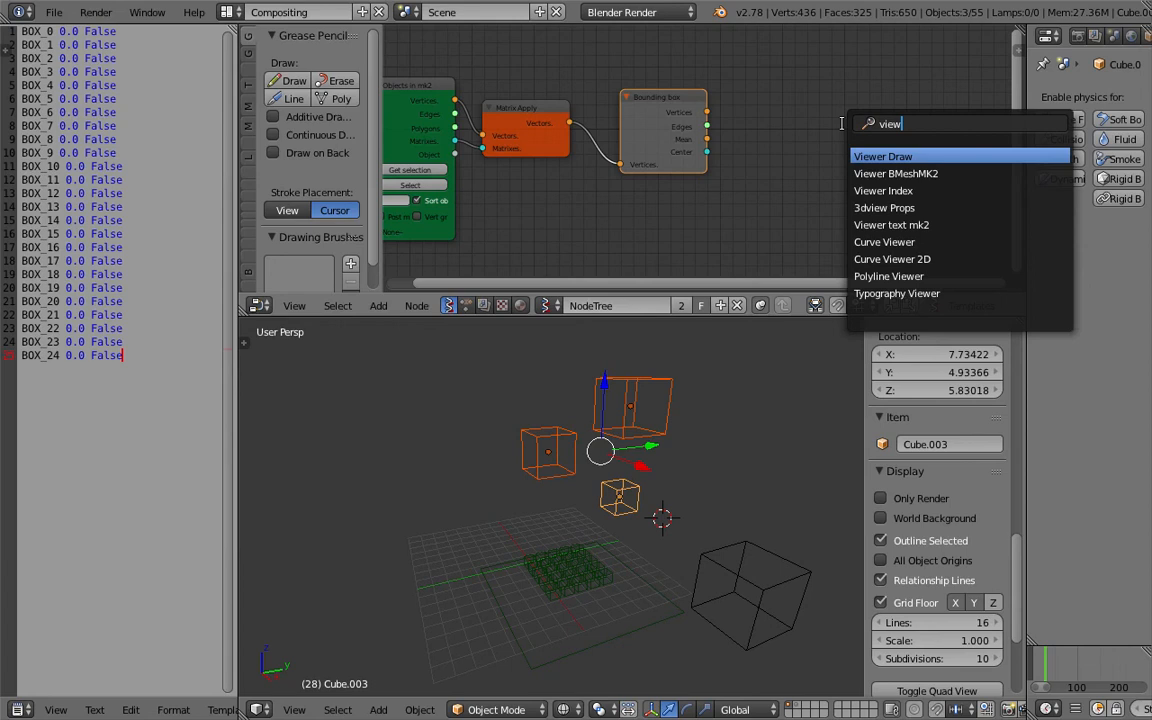
{"action": "left_click", "coordinate": [895, 173]}
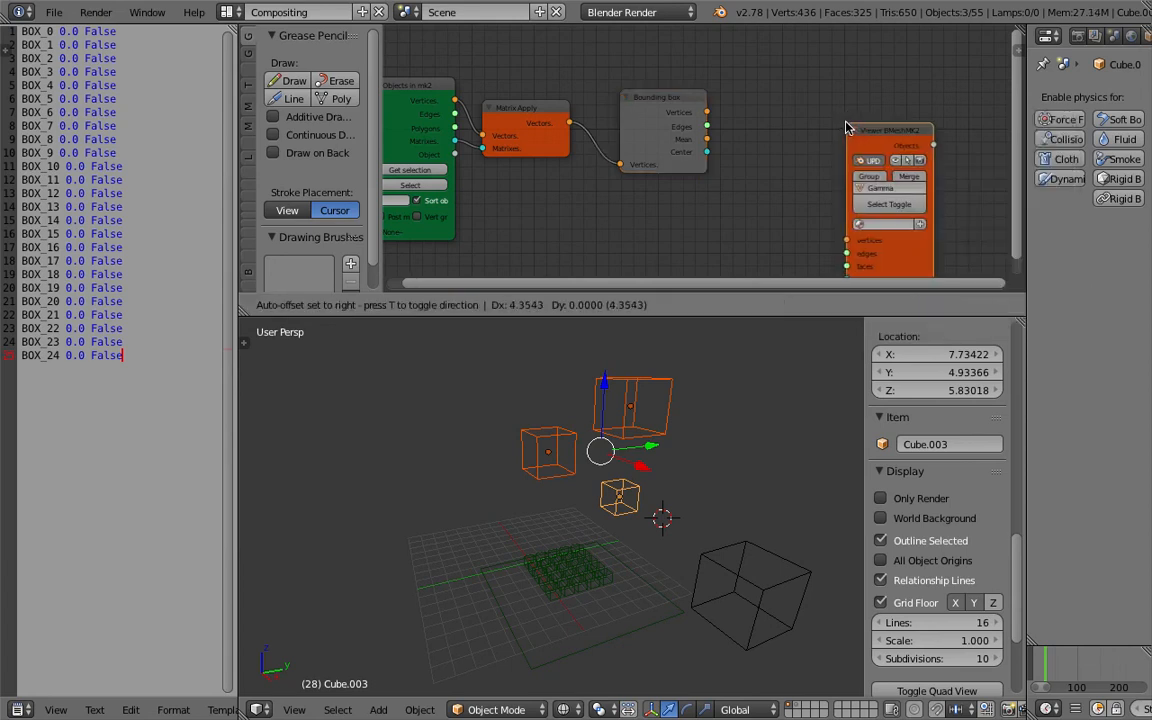
{"action": "left_click", "coordinate": [815, 88]}
{"action": "left_click_drag", "start_coordinate": [707, 140], "coordinate": [808, 250]}
Set the Viewer BMeshMK2 node's object base name to TRIG.
{"action": "left_click_drag", "start_coordinate": [838, 147], "coordinate": [848, 128]}
{"action": "left_click", "coordinate": [862, 147]}
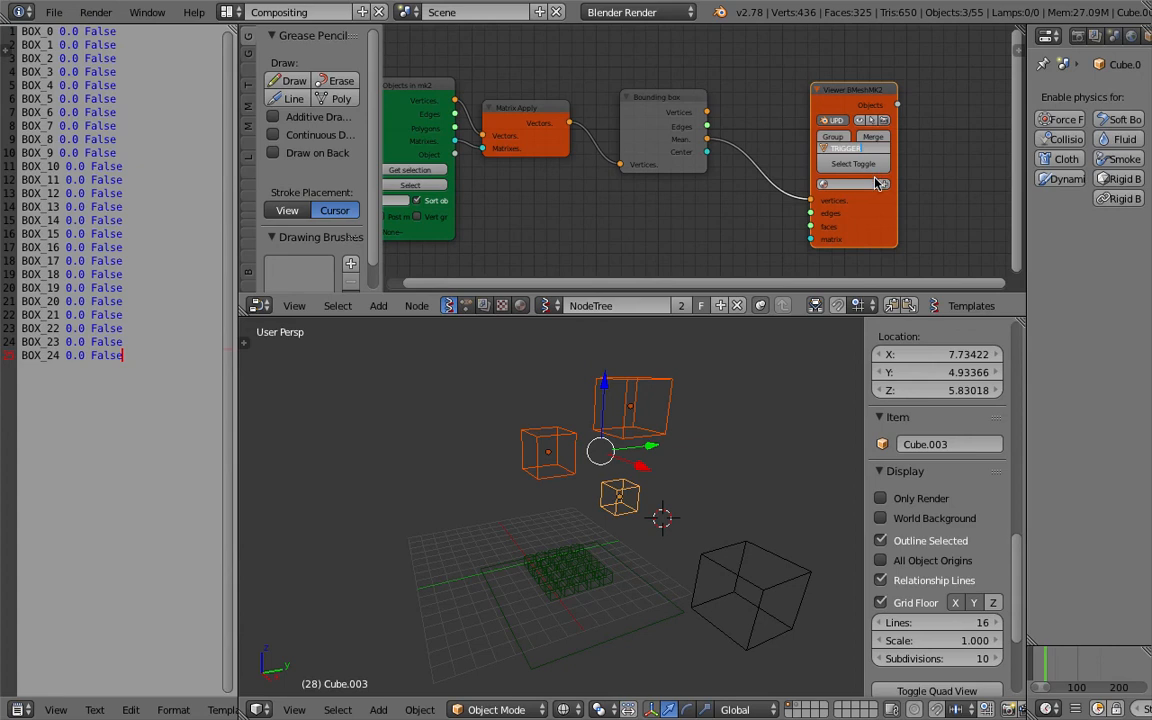
{"action": "key", "text": "Return"}
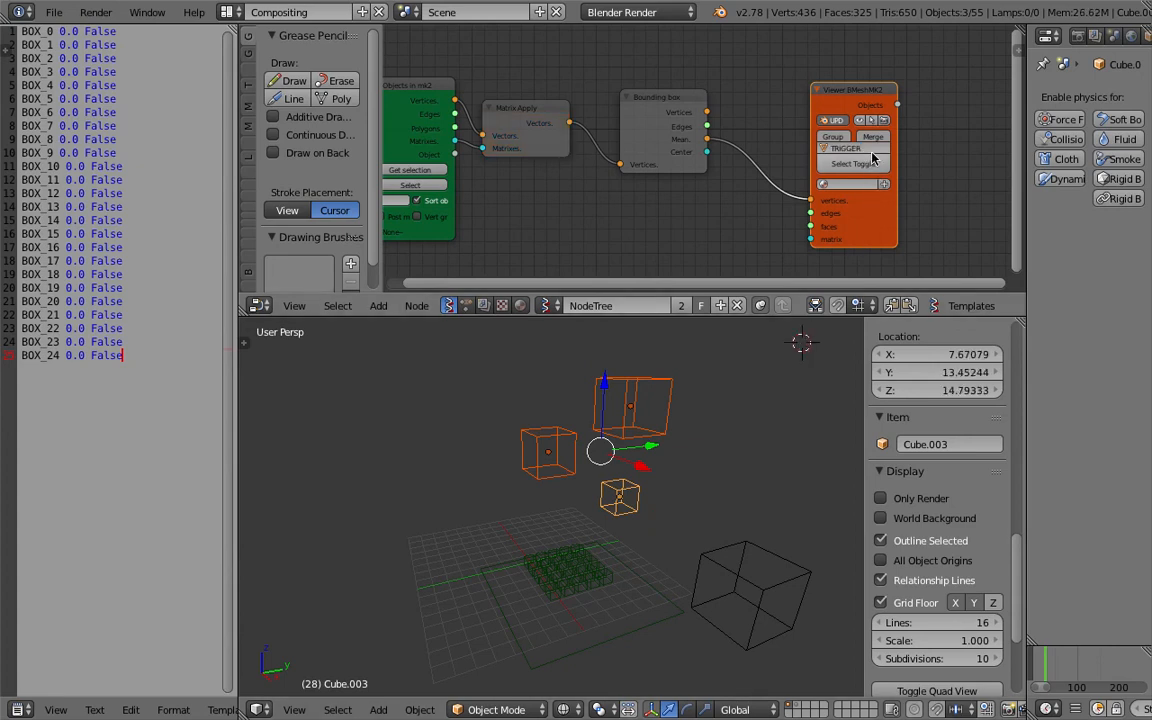
{"action": "left_click", "coordinate": [869, 147]}
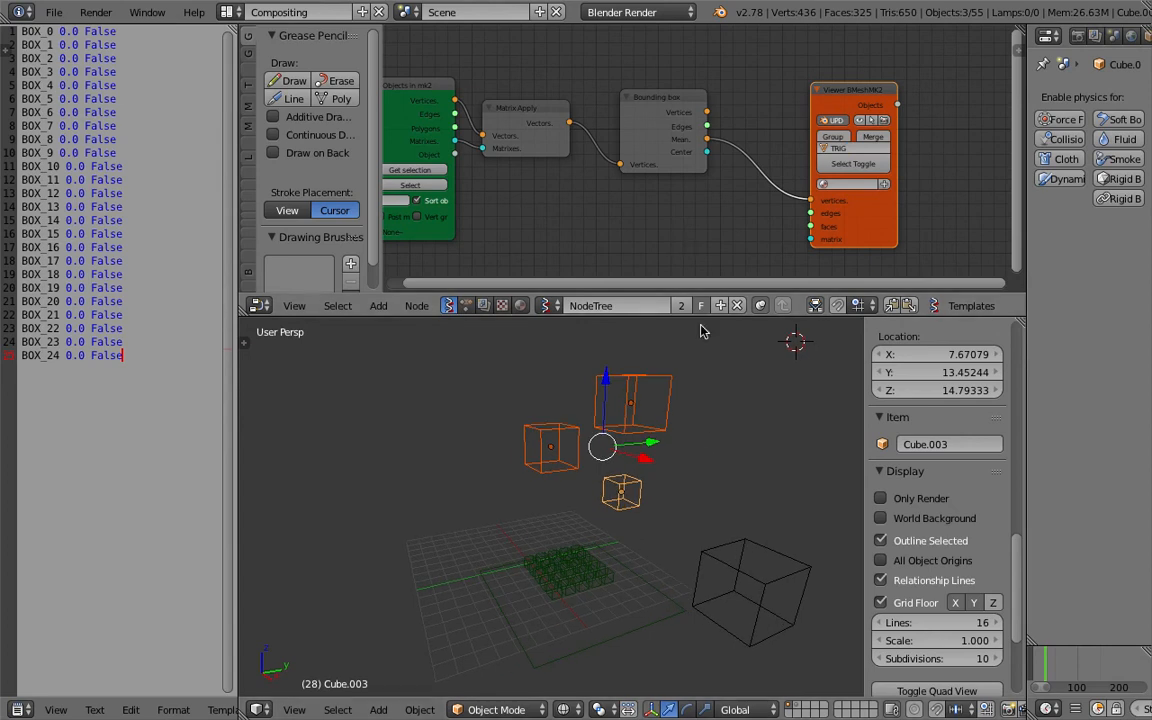
Select the three floating cubes, nudging the small one, and load them into the Objects in mk2 node via Get selection.
{"action": "right_click", "coordinate": [638, 402]}
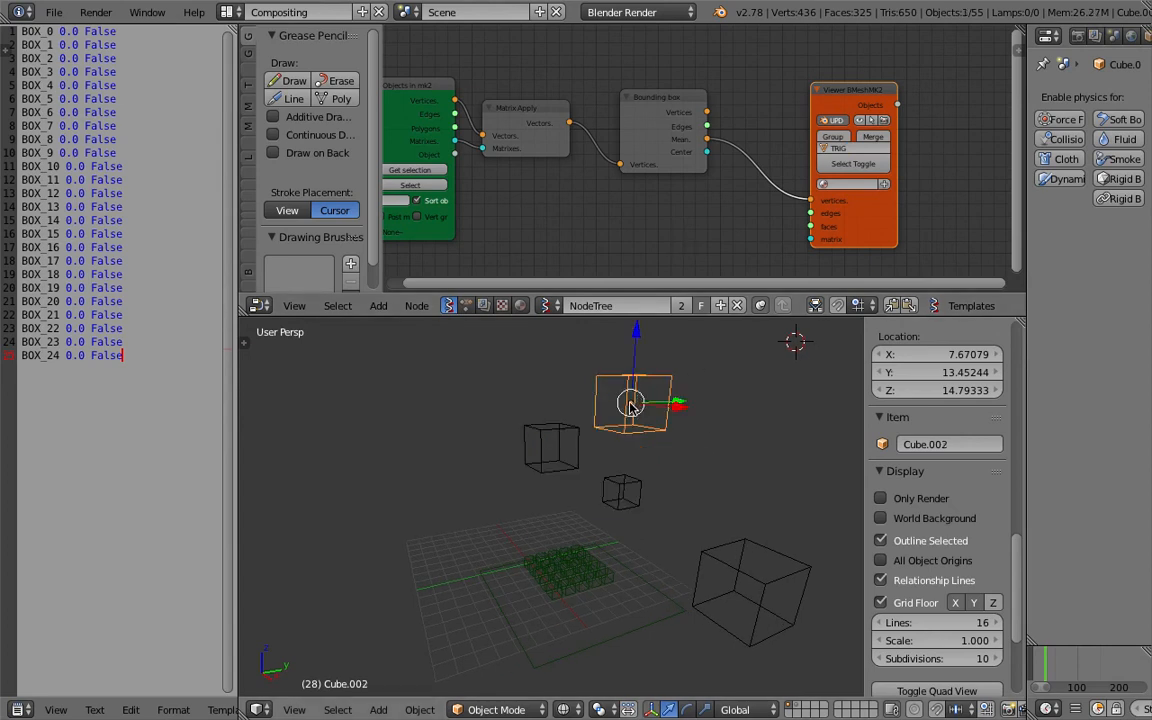
{"action": "middle_click_drag", "start_coordinate": [636, 408], "coordinate": [646, 411]}
{"action": "middle_click_drag", "start_coordinate": [603, 256], "coordinate": [667, 224]}
{"action": "right_click", "coordinate": [565, 456]}
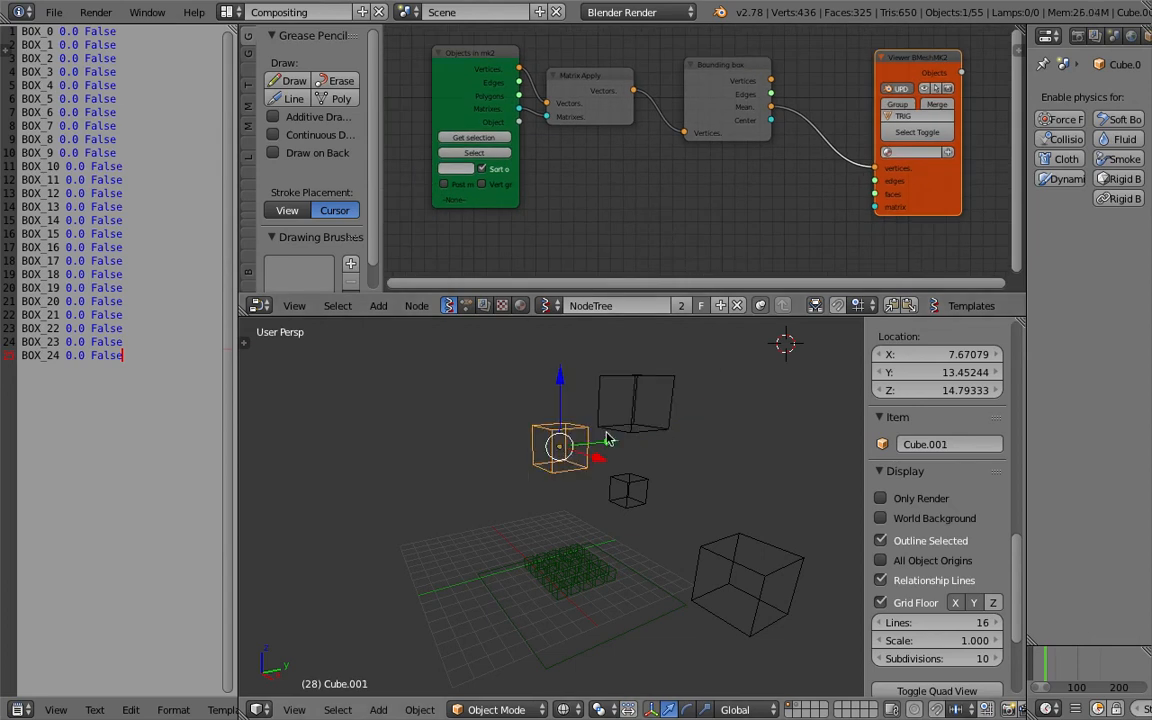
{"action": "key", "text": "a"}
{"action": "key", "text": "a"}
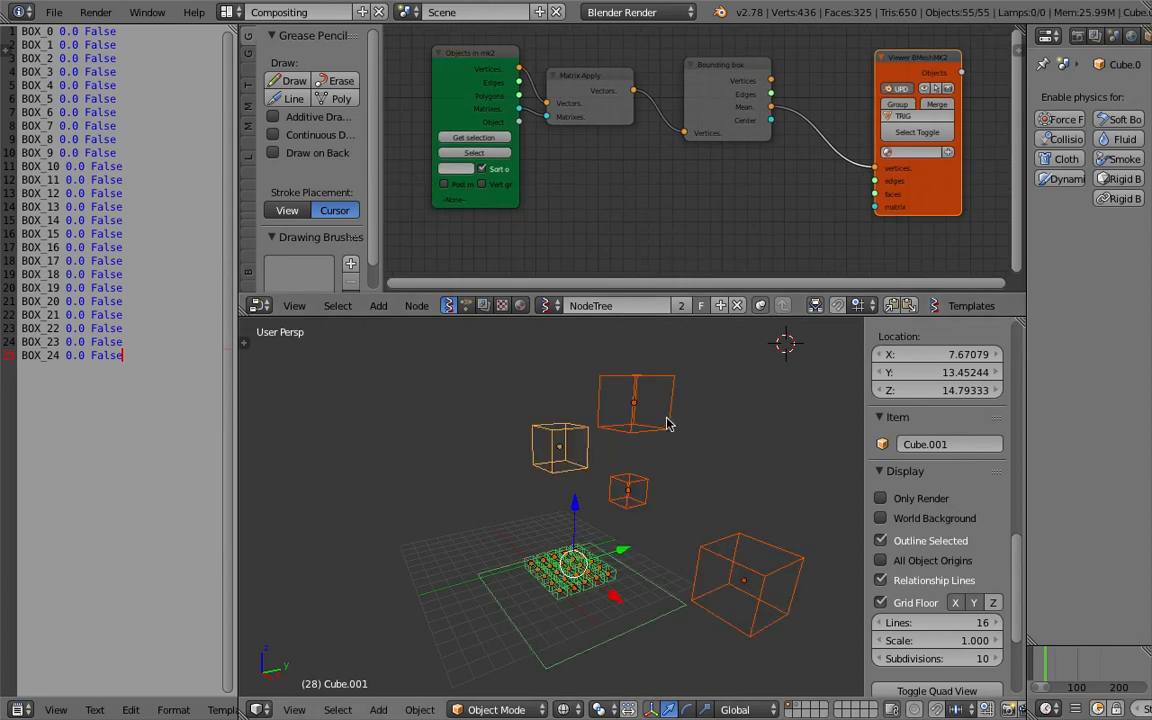
{"action": "key", "text": "a"}
{"action": "right_click", "coordinate": [630, 487]}
{"action": "key", "text": "g"}
{"action": "left_click", "coordinate": [645, 457]}
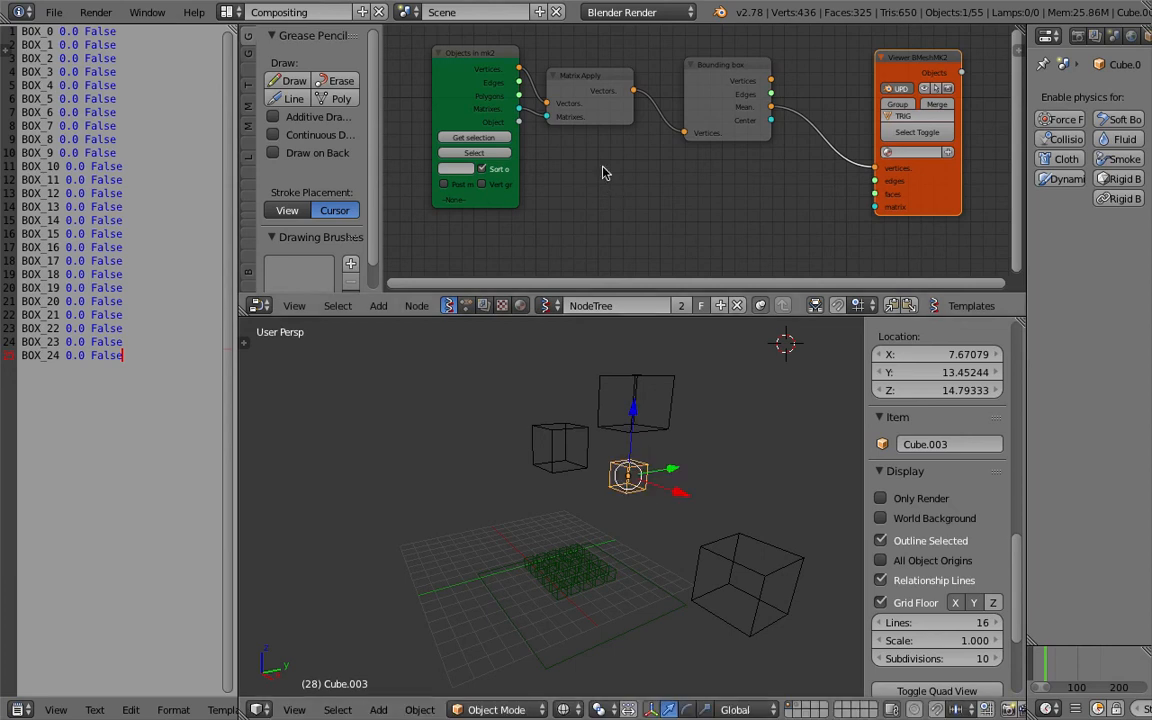
{"action": "right_click", "coordinate": [585, 446]}
{"action": "right_click", "coordinate": [632, 453], "text": "shift"}
{"action": "right_click", "coordinate": [634, 430], "text": "shift"}
{"action": "left_click", "coordinate": [474, 137]}
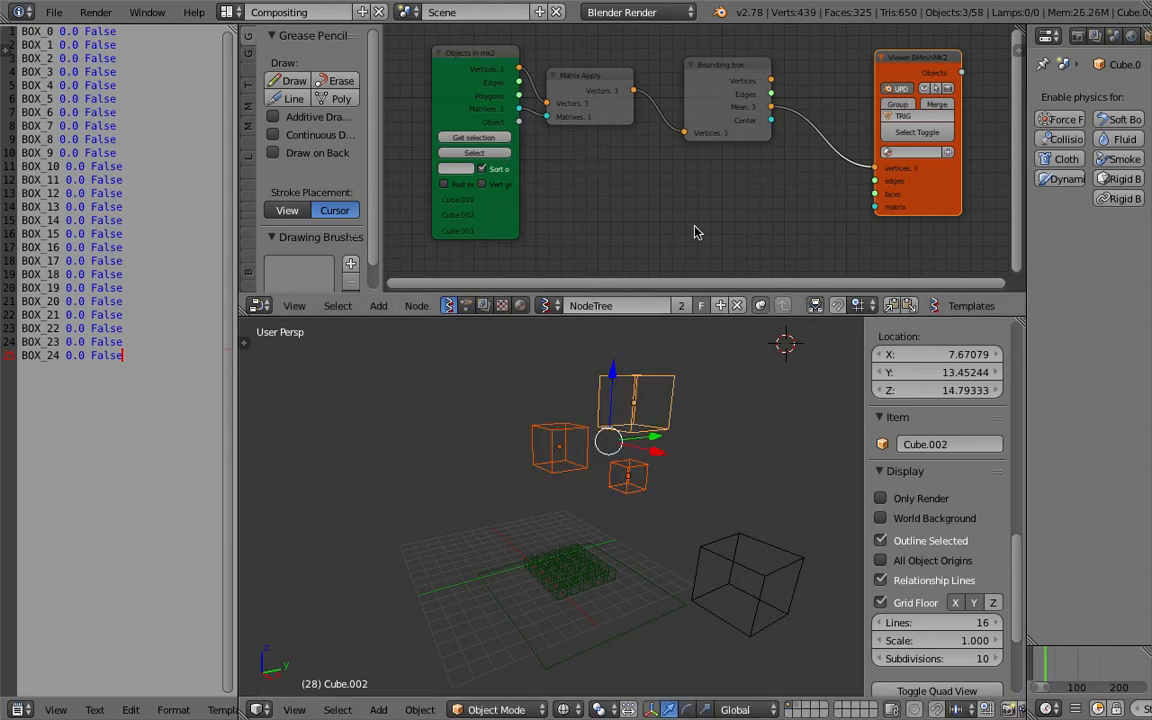
Select the generated TRIG_0 object and save the file.
{"action": "right_click", "coordinate": [636, 404]}
{"action": "right_click", "coordinate": [636, 406]}
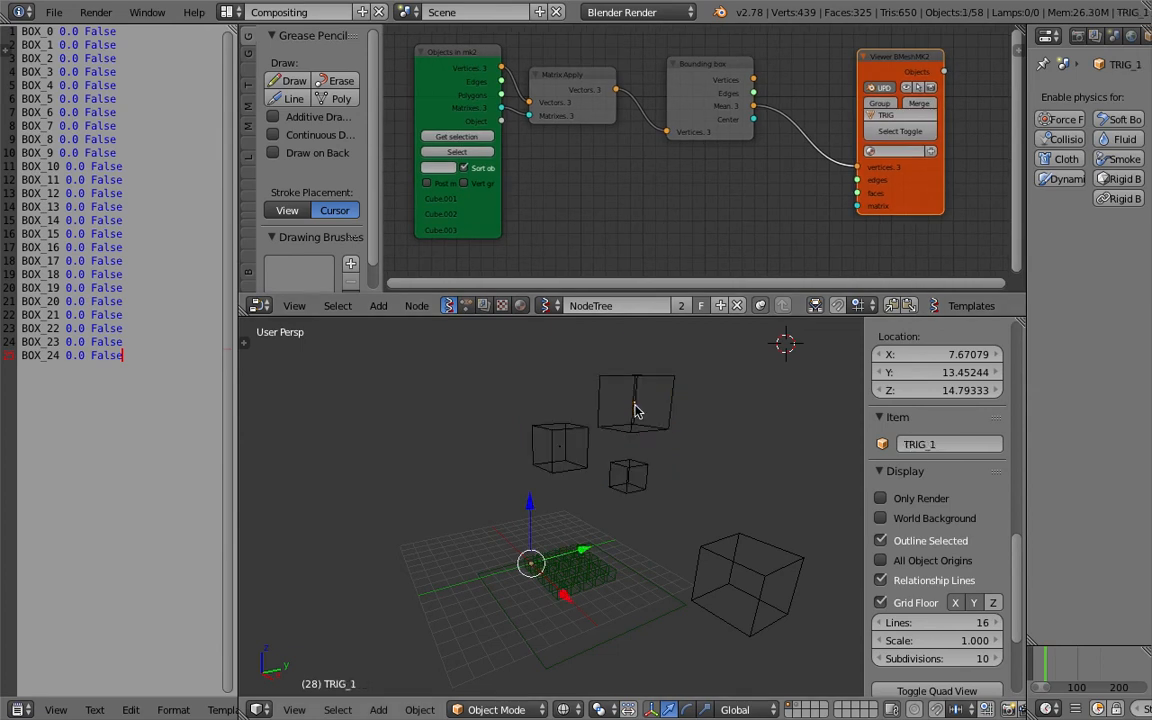
{"action": "scroll", "coordinate": [749, 272], "scroll_direction": "right", "scroll_amount": 1, "text": "ctrl"}
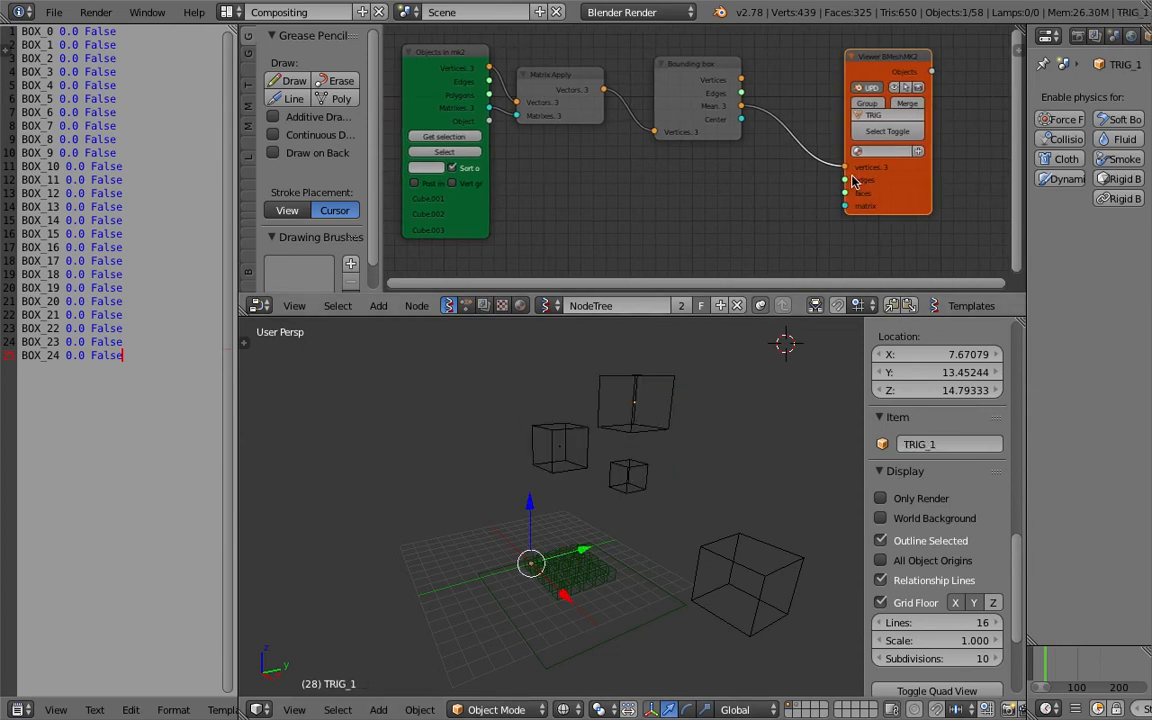
{"action": "right_click", "coordinate": [565, 452]}
{"action": "middle_click_drag", "start_coordinate": [420, 602], "coordinate": [580, 528]}
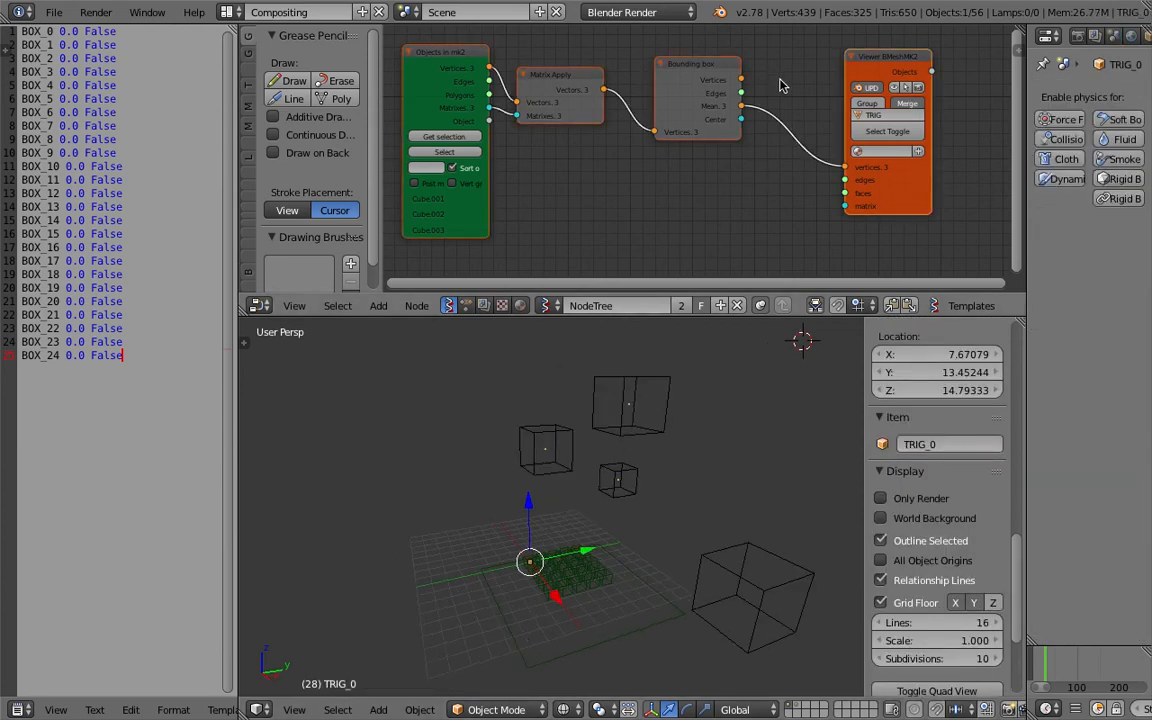
{"action": "key", "text": "ctrl+s"}
{"action": "left_click", "coordinate": [630, 403]}
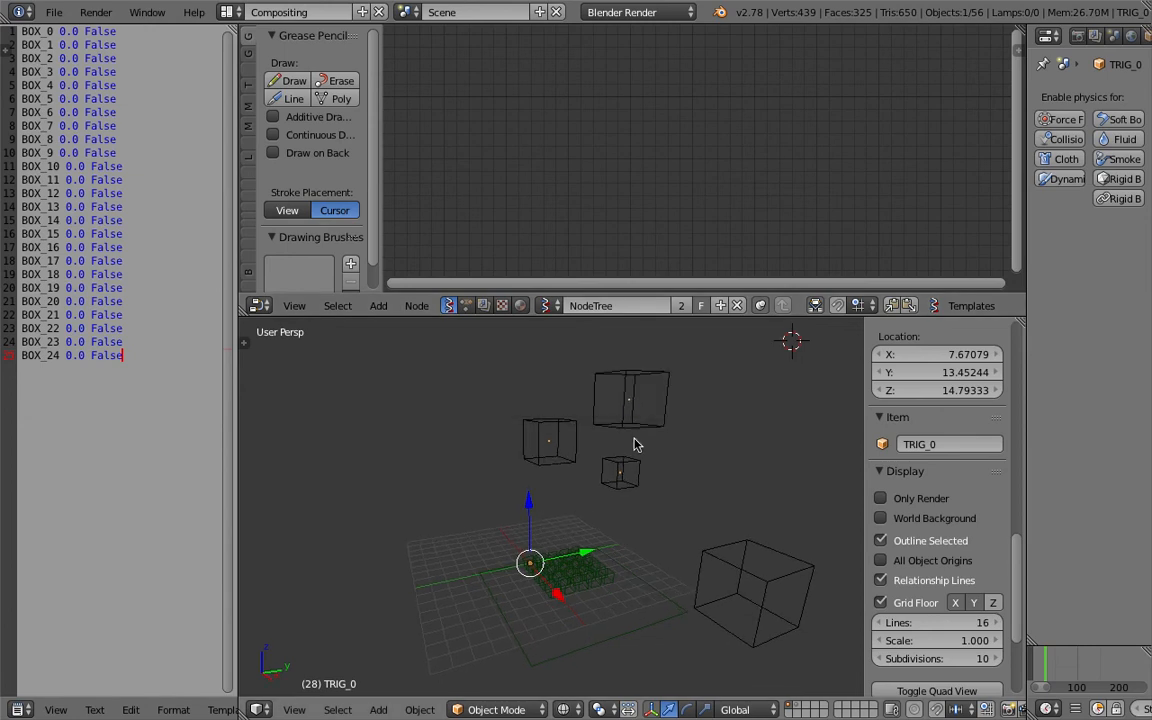
Widen the properties editor and examine the boxes in the grid, reselecting TRIG_0.
{"action": "left_click_drag", "start_coordinate": [1026, 230], "coordinate": [862, 213]}
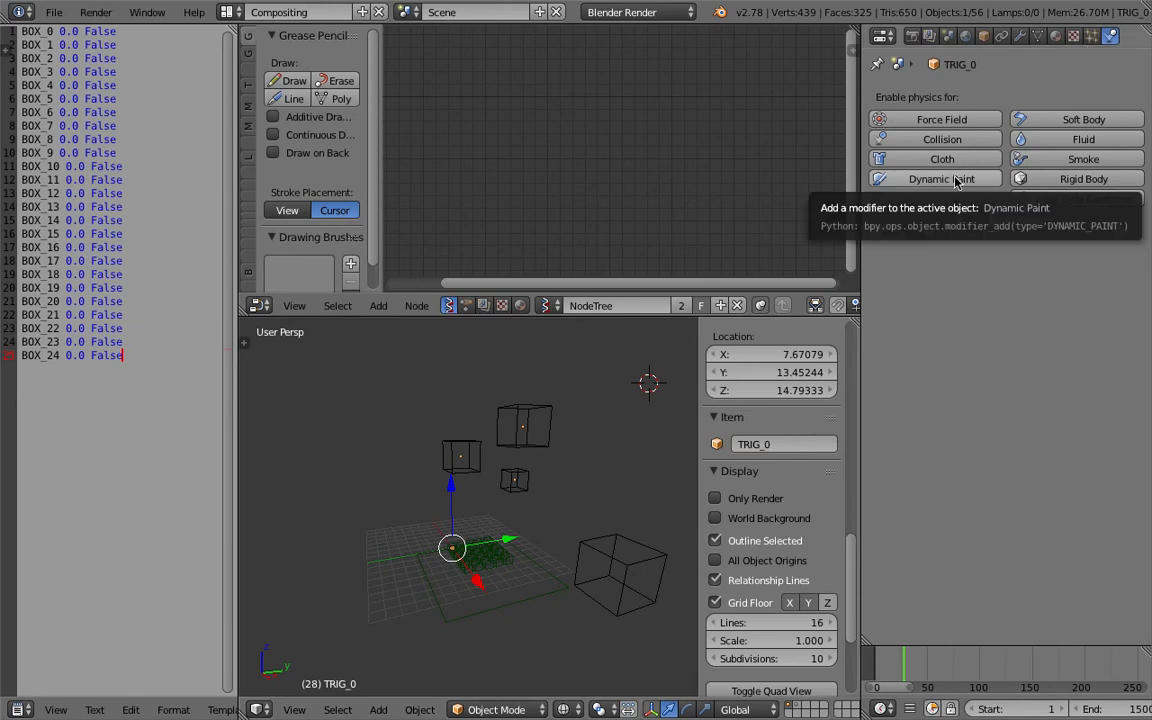
{"action": "right_click", "coordinate": [495, 555]}
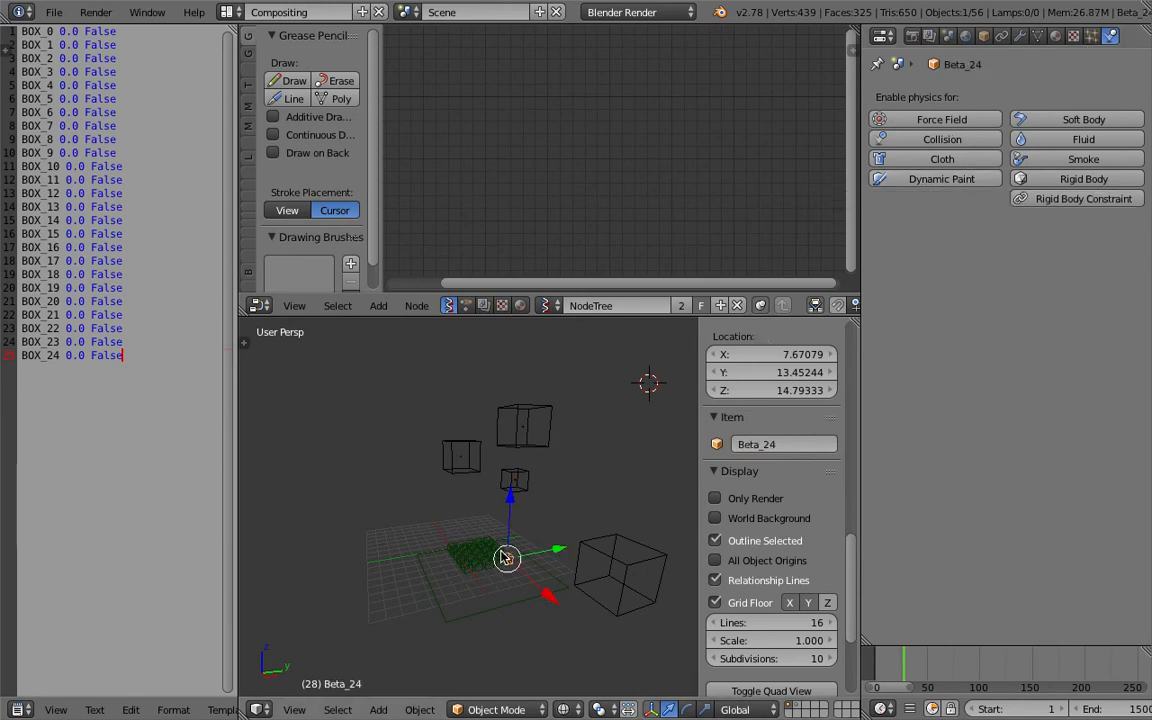
{"action": "middle_click_drag", "start_coordinate": [506, 530], "coordinate": [527, 591]}
{"action": "scroll", "coordinate": [522, 588], "scroll_direction": "up", "scroll_amount": 6}
{"action": "right_click", "coordinate": [478, 563]}
{"action": "right_click", "coordinate": [478, 563]}
{"action": "right_click", "coordinate": [478, 563]}
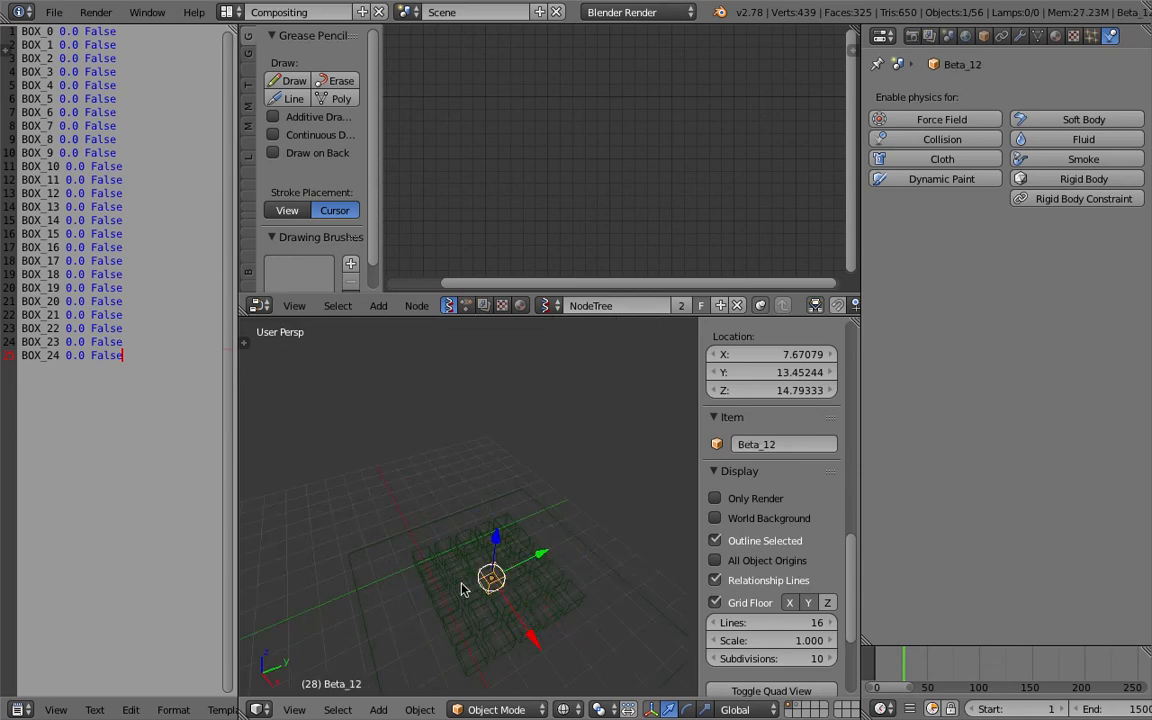
{"action": "middle_click_drag", "start_coordinate": [463, 586], "coordinate": [487, 544]}
{"action": "right_click", "coordinate": [478, 570]}
{"action": "scroll", "coordinate": [478, 555], "scroll_direction": "down", "scroll_amount": 4}
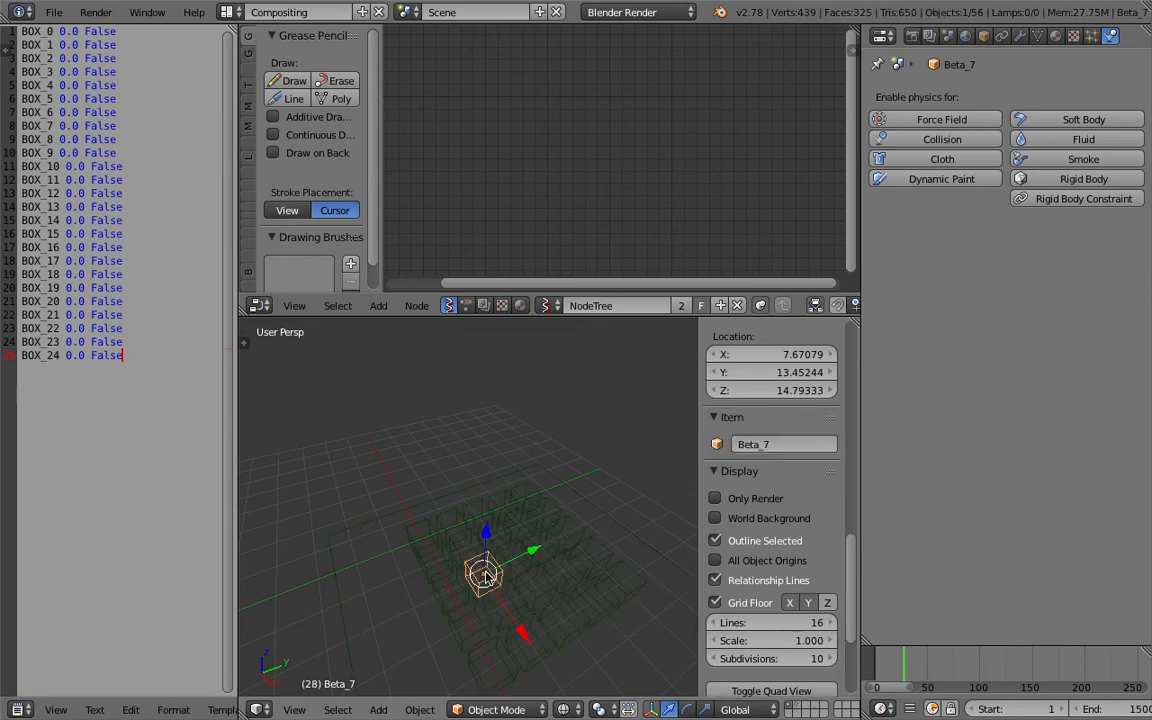
{"action": "scroll", "coordinate": [483, 522], "scroll_direction": "down", "scroll_amount": 3}
{"action": "right_click", "coordinate": [470, 425]}
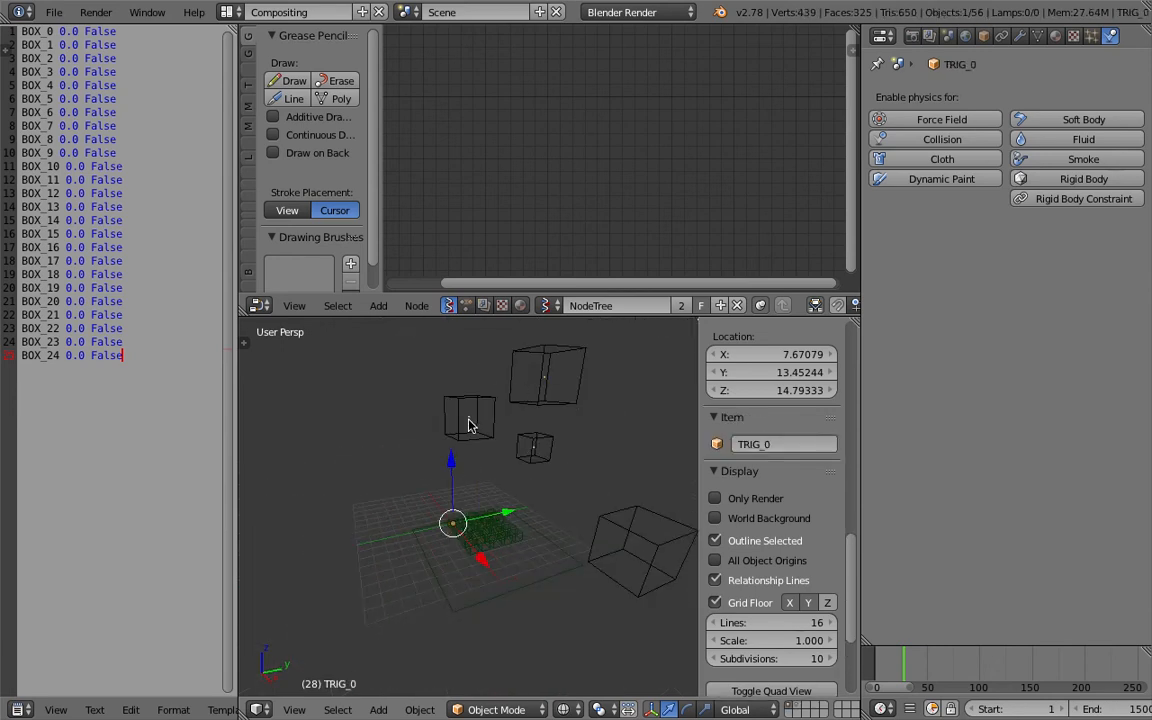
Enable Dynamic Paint on TRIG_0 as a canvas with Weight surface type and add its dp_weight vertex group.
{"action": "left_click", "coordinate": [973, 187]}
{"action": "left_click", "coordinate": [967, 273]}
{"action": "scroll", "coordinate": [1049, 381], "scroll_direction": "down", "scroll_amount": 7}
{"action": "scroll", "coordinate": [1052, 460], "scroll_direction": "down", "scroll_amount": 2}
{"action": "left_click", "coordinate": [1000, 363]}
{"action": "left_click", "coordinate": [1030, 181]}
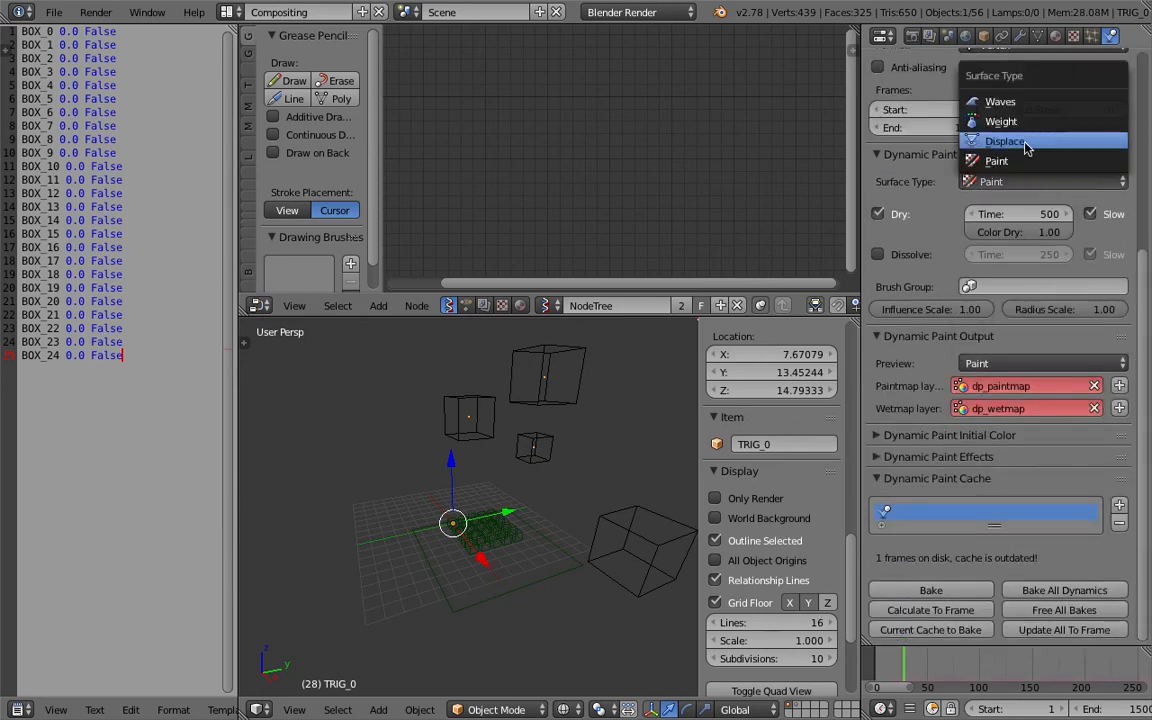
{"action": "left_click", "coordinate": [1000, 121]}
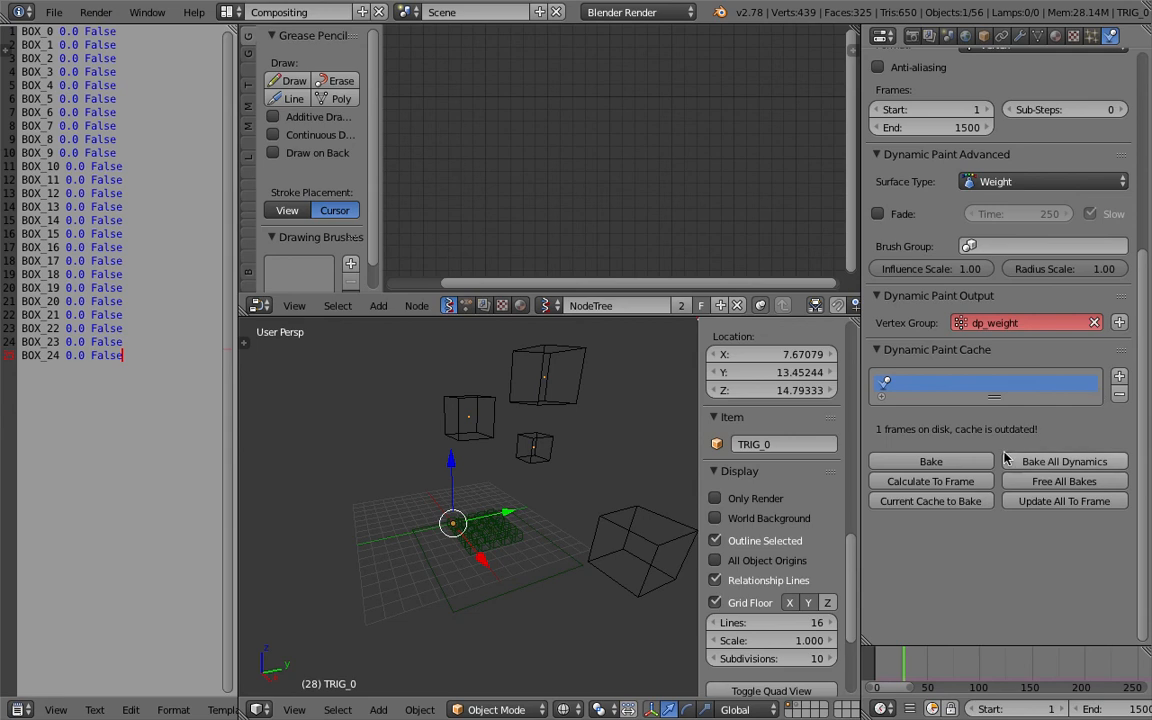
{"action": "left_click", "coordinate": [1118, 325]}
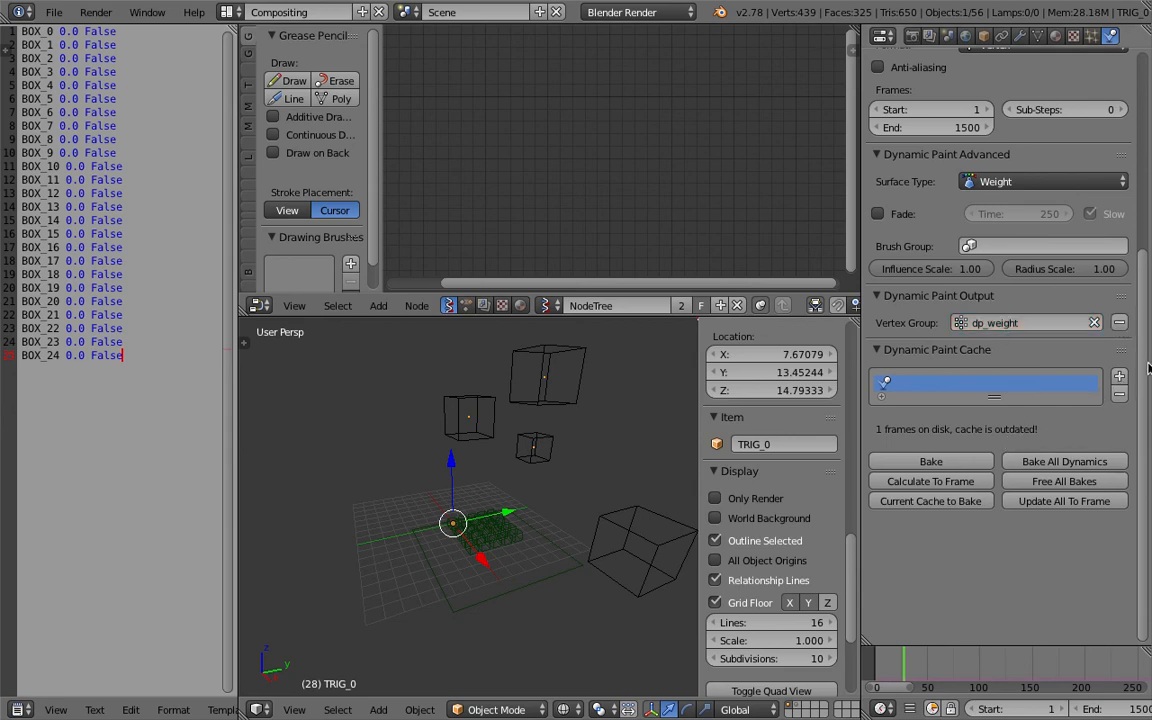
Inspect the large Cube's Dynamic Paint brush settings, then reselect TRIG_0.
{"action": "scroll", "coordinate": [1148, 373], "scroll_direction": "up", "scroll_amount": 5}
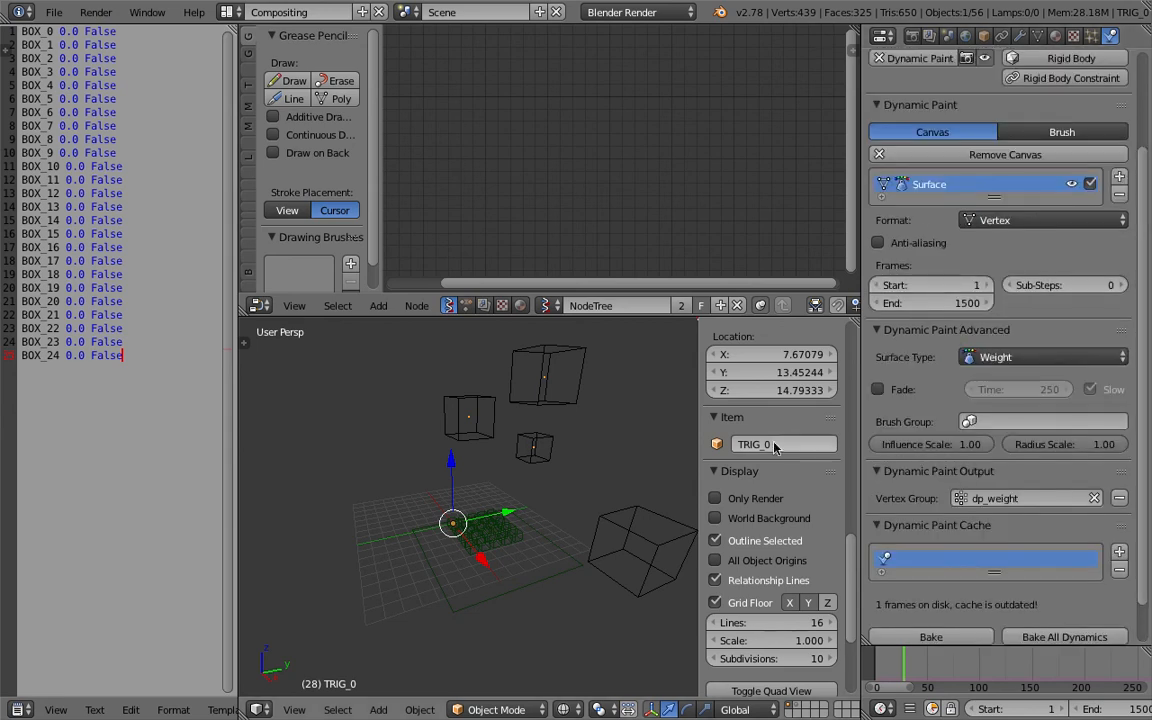
{"action": "scroll", "coordinate": [940, 540], "scroll_direction": "down", "scroll_amount": 1}
{"action": "scroll", "coordinate": [930, 460], "scroll_direction": "up", "scroll_amount": 4}
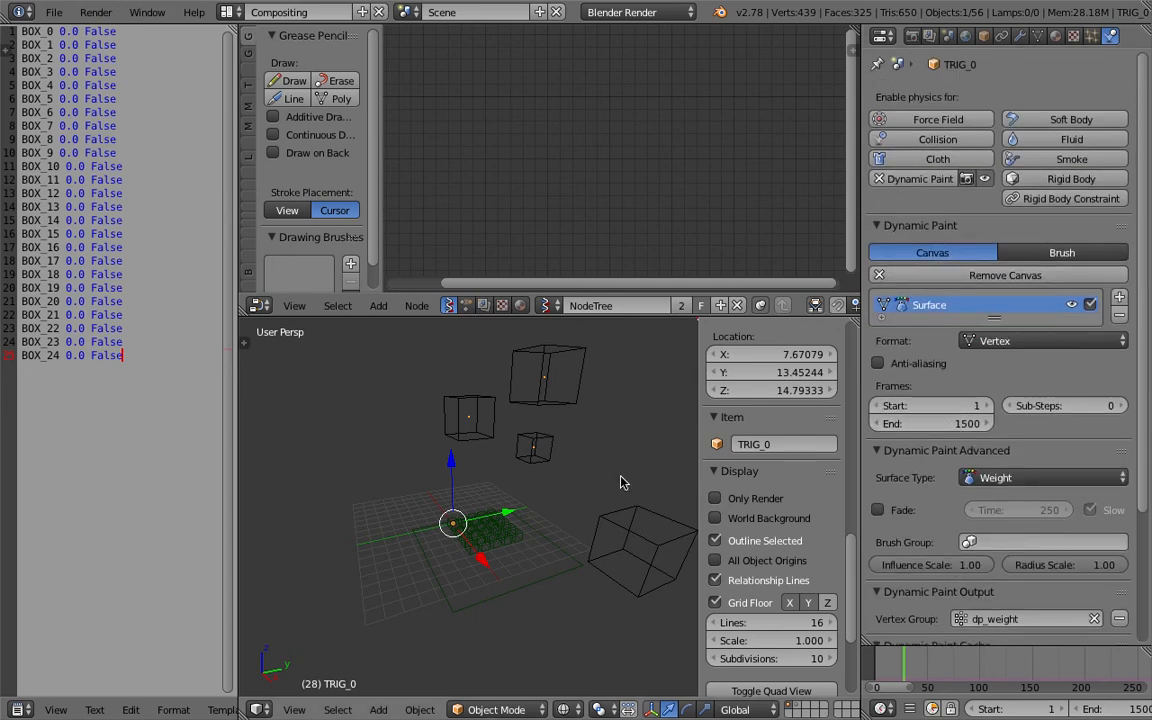
{"action": "right_click", "coordinate": [636, 512]}
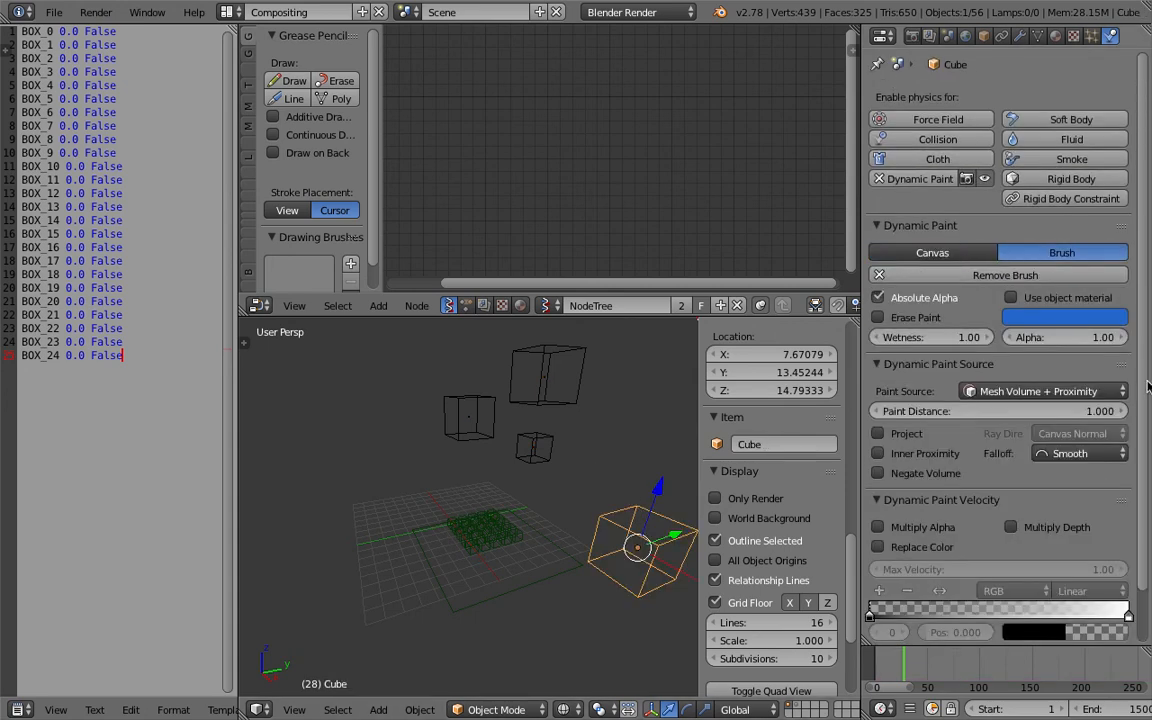
{"action": "scroll", "coordinate": [642, 456], "scroll_direction": "down", "scroll_amount": 1}
{"action": "middle_click_drag", "start_coordinate": [603, 498], "coordinate": [583, 521]}
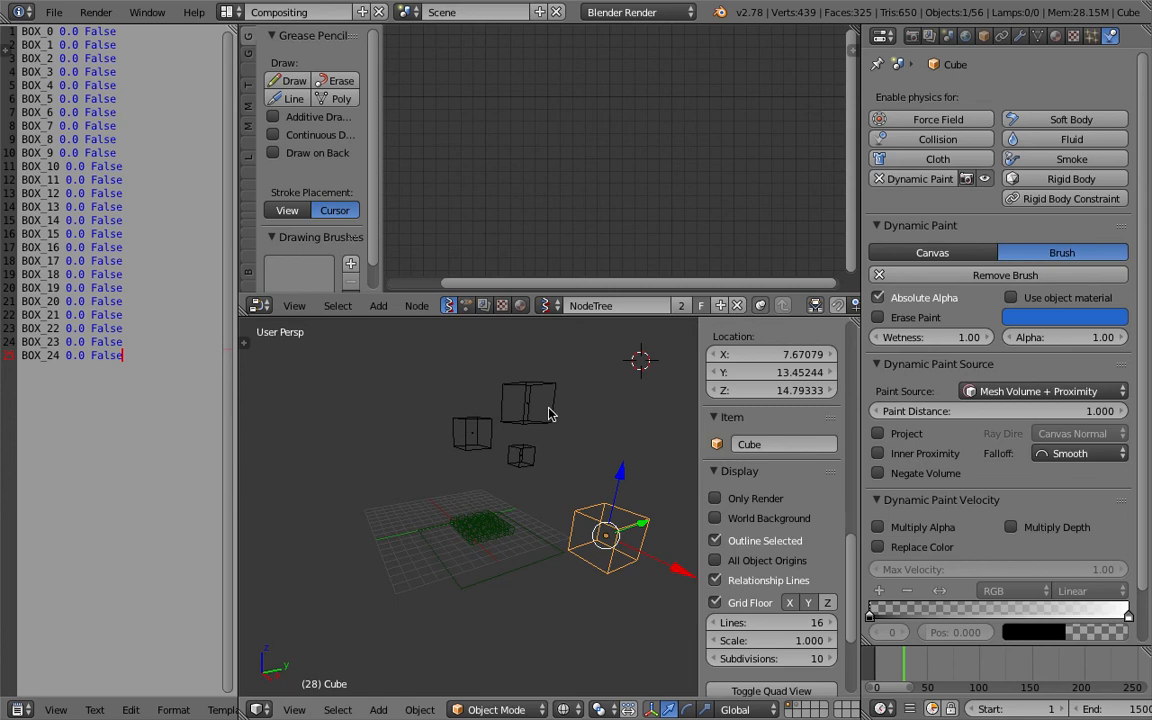
{"action": "right_click", "coordinate": [538, 406]}
{"action": "right_click", "coordinate": [523, 405]}
Add a Displace modifier to TRIG_0 and give it a new texture.
{"action": "left_click", "coordinate": [1021, 37]}
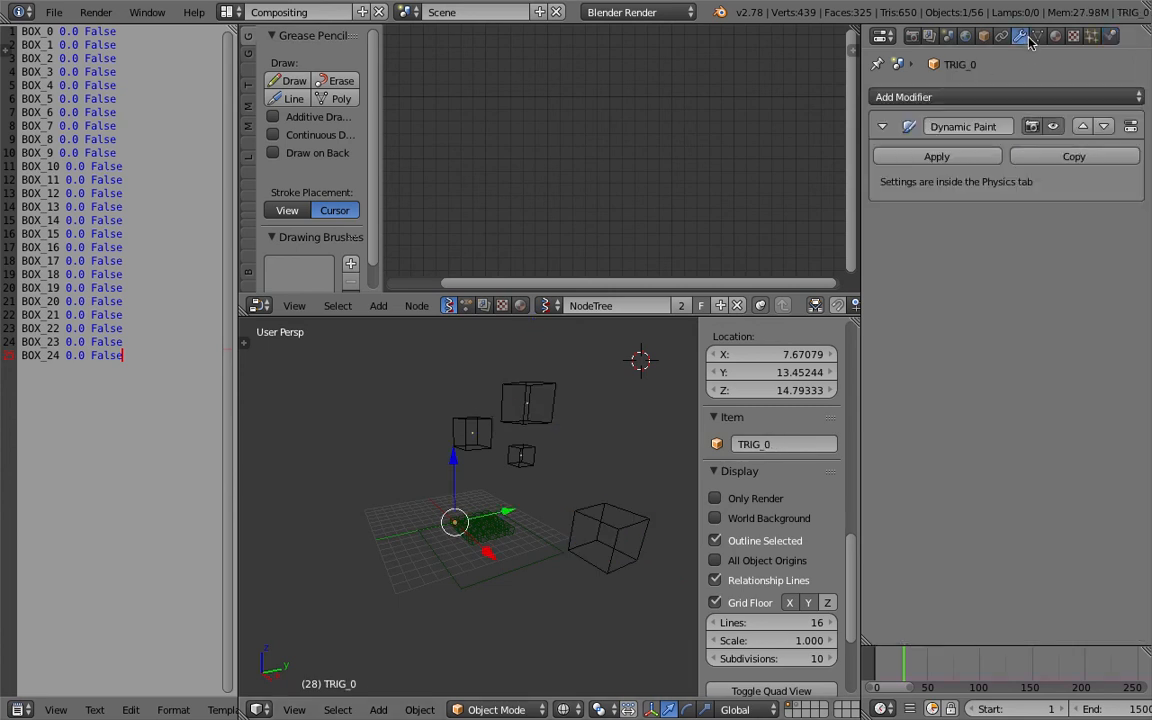
{"action": "left_click", "coordinate": [1064, 98]}
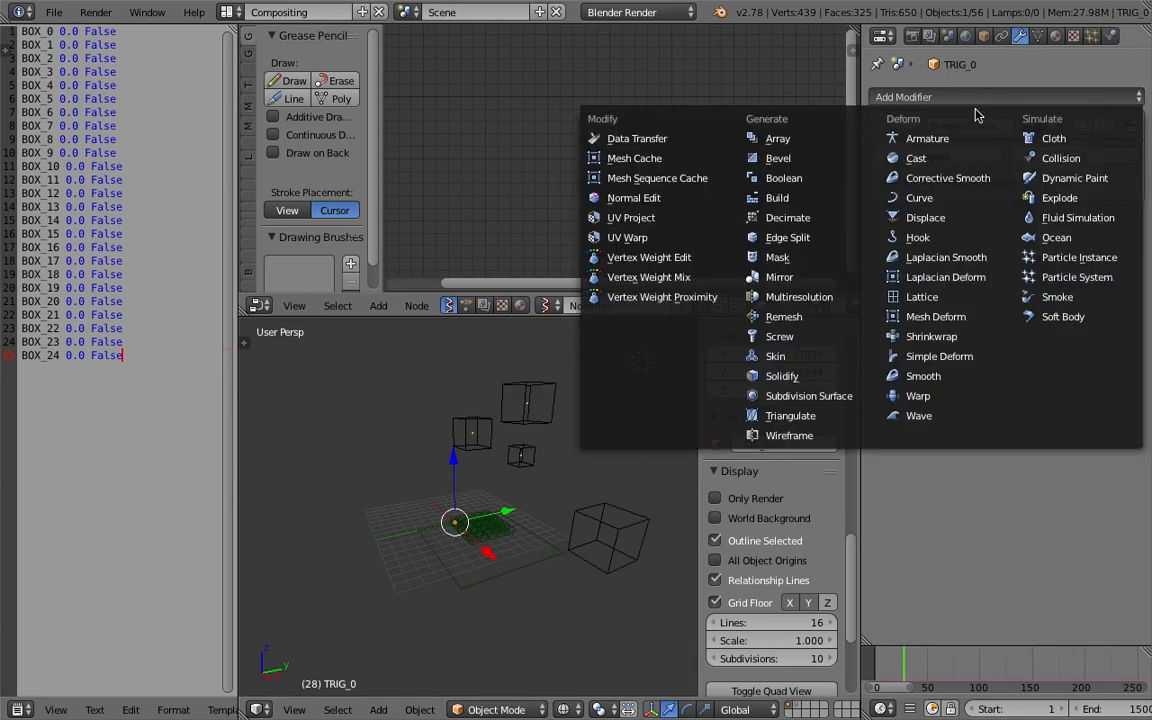
{"action": "left_click", "coordinate": [944, 218]}
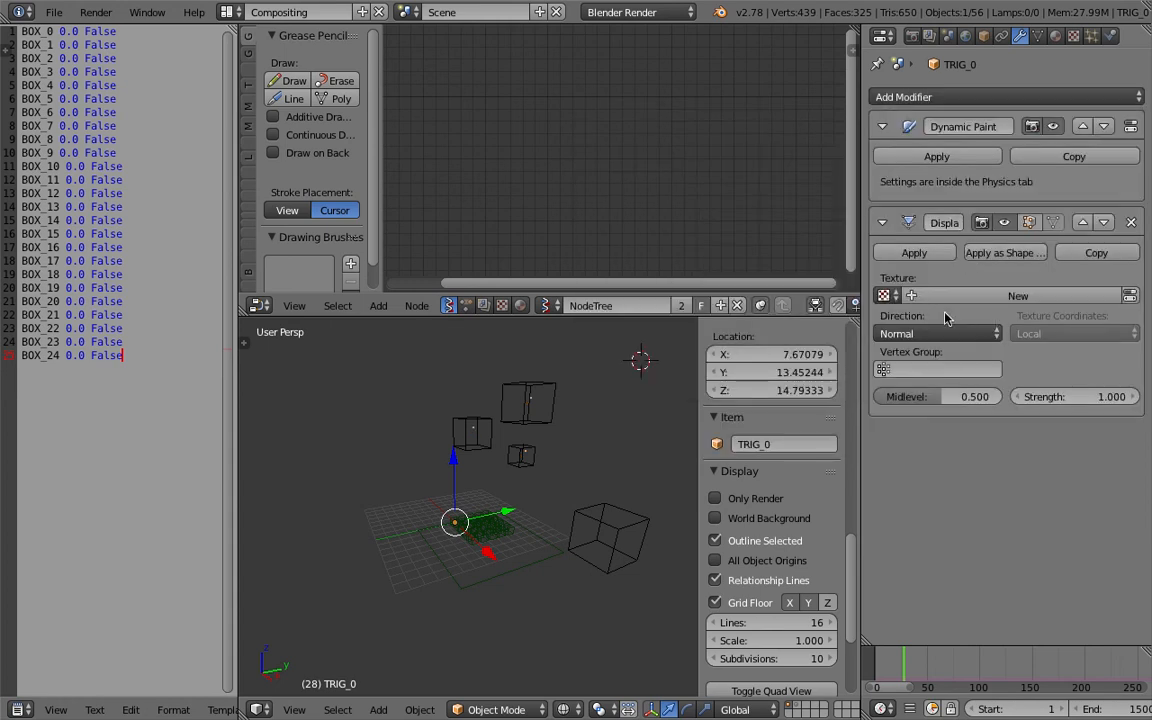
{"action": "left_click", "coordinate": [884, 295]}
{"action": "left_click", "coordinate": [905, 340]}
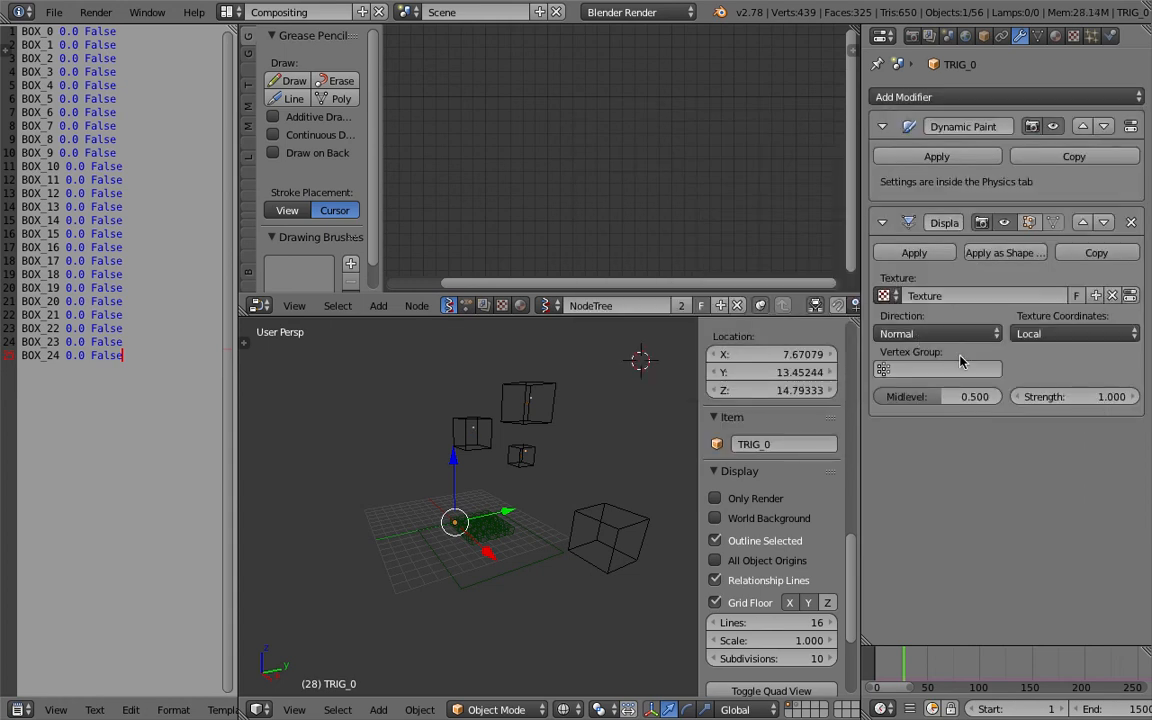
Set the Displace modifier's texture coordinates to Local and its vertex group to dp_weight.
{"action": "key", "text": "BackSpace"}
{"action": "left_click", "coordinate": [1038, 333]}
{"action": "left_click", "coordinate": [1038, 313]}
{"action": "left_click", "coordinate": [940, 369]}
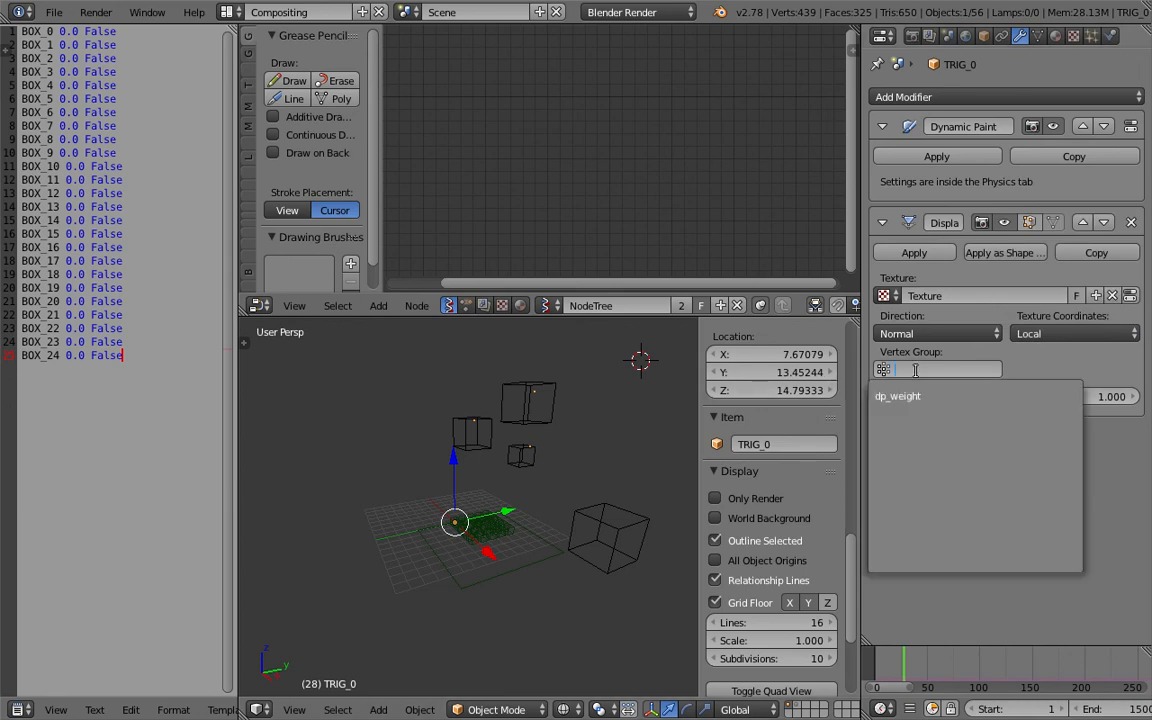
{"action": "left_click", "coordinate": [900, 392]}
{"action": "right_click", "coordinate": [627, 502]}
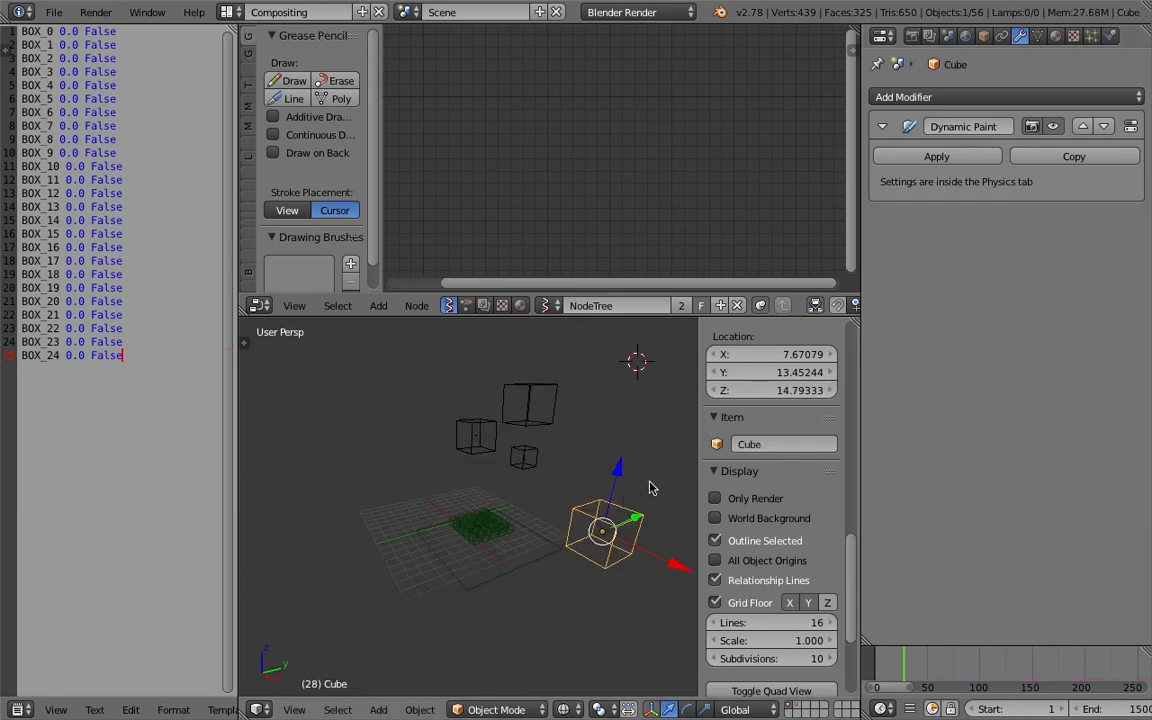
Reposition and rescale the large Cube brush around the falling boxes and the grid.
{"action": "key", "text": "g"}
{"action": "left_click", "coordinate": [552, 390]}
{"action": "scroll", "coordinate": [574, 440], "scroll_direction": "up", "scroll_amount": 2}
{"action": "middle_click_drag", "start_coordinate": [578, 443], "coordinate": [486, 507]}
{"action": "key", "text": "g"}
{"action": "left_click", "coordinate": [566, 530]}
{"action": "middle_click_drag", "start_coordinate": [566, 530], "coordinate": [592, 470]}
{"action": "key", "text": "g"}
{"action": "left_click", "coordinate": [492, 446]}
{"action": "key", "text": "g"}
{"action": "left_click", "coordinate": [635, 468]}
{"action": "key", "text": "s"}
{"action": "left_click", "coordinate": [659, 493]}
{"action": "key", "text": "g"}
{"action": "left_click", "coordinate": [592, 470]}
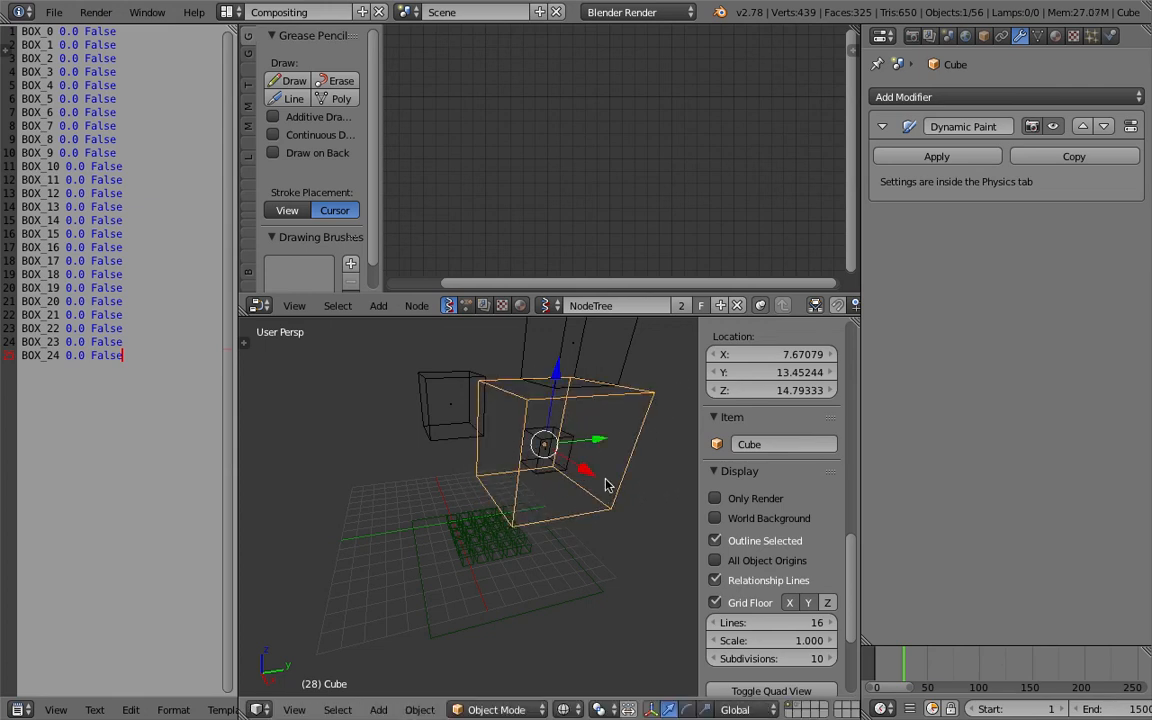
Return to frame 1 and move the large Cube brush beside the grid.
{"action": "scroll", "coordinate": [1044, 707], "scroll_direction": "down", "scroll_amount": 7}
{"action": "left_click", "coordinate": [1044, 708]}
{"action": "middle_click_drag", "start_coordinate": [511, 407], "coordinate": [520, 405]}
{"action": "key", "text": "g"}
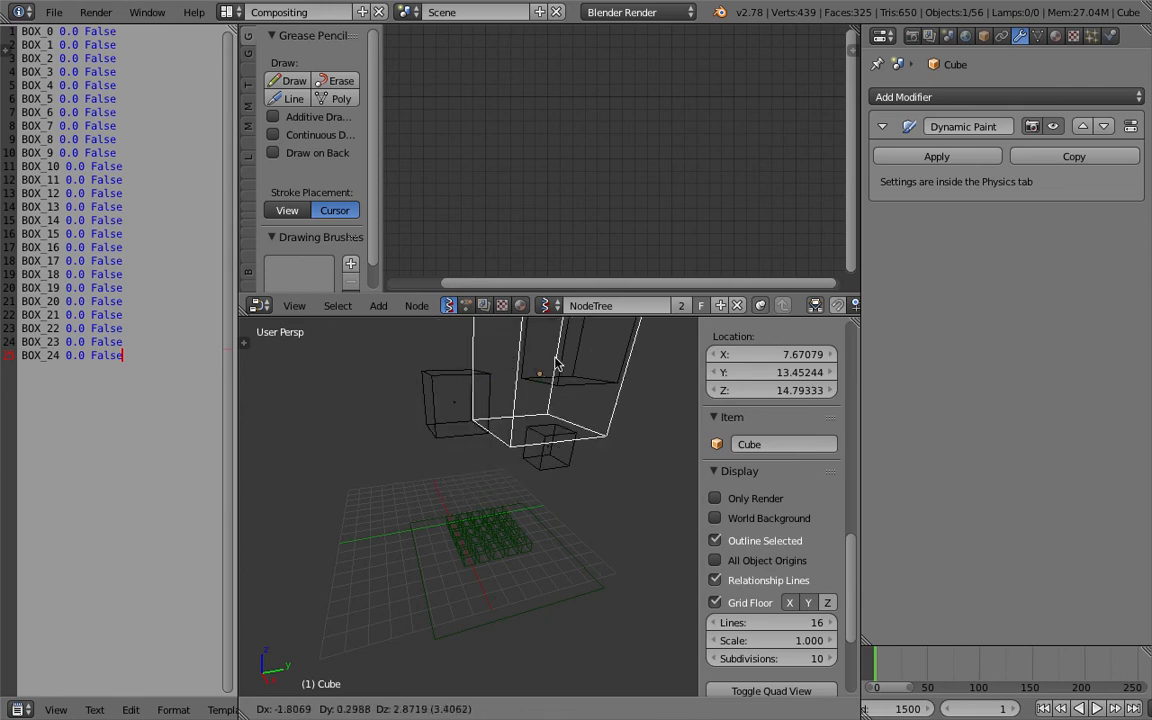
{"action": "left_click", "coordinate": [612, 524]}
{"action": "scroll", "coordinate": [582, 490], "scroll_direction": "down", "scroll_amount": 3}
{"action": "key", "text": "g"}
{"action": "left_click", "coordinate": [610, 458]}
{"action": "key", "text": "g"}
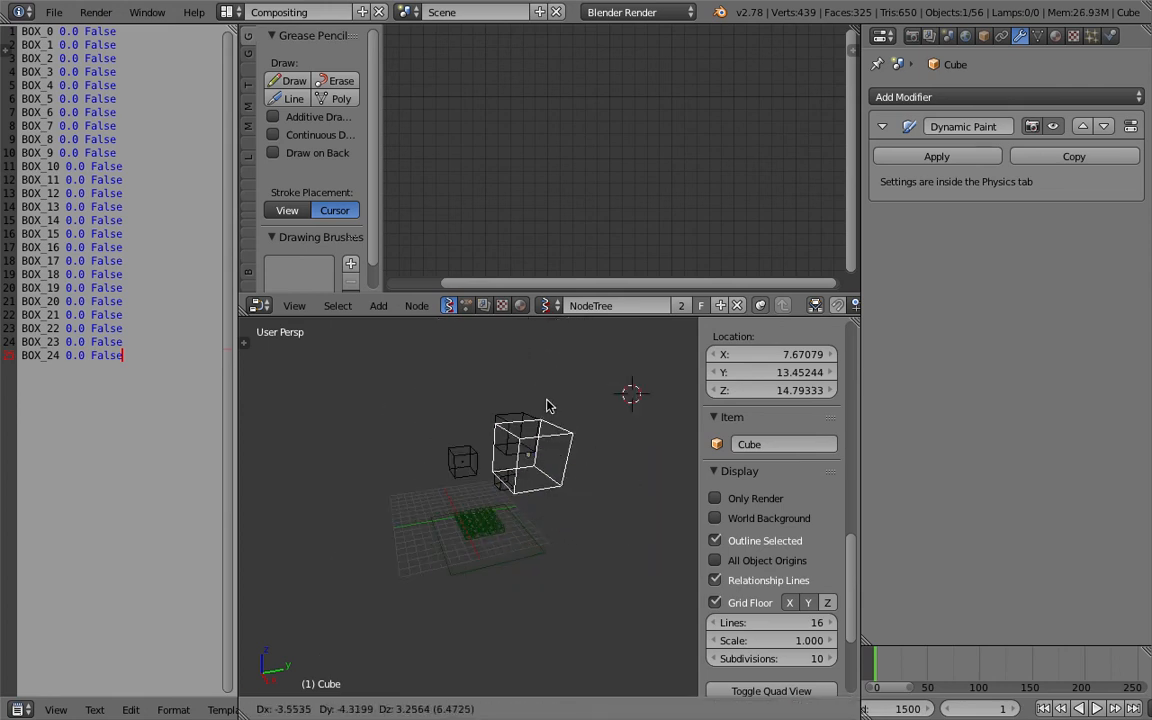
{"action": "left_click", "coordinate": [573, 435]}
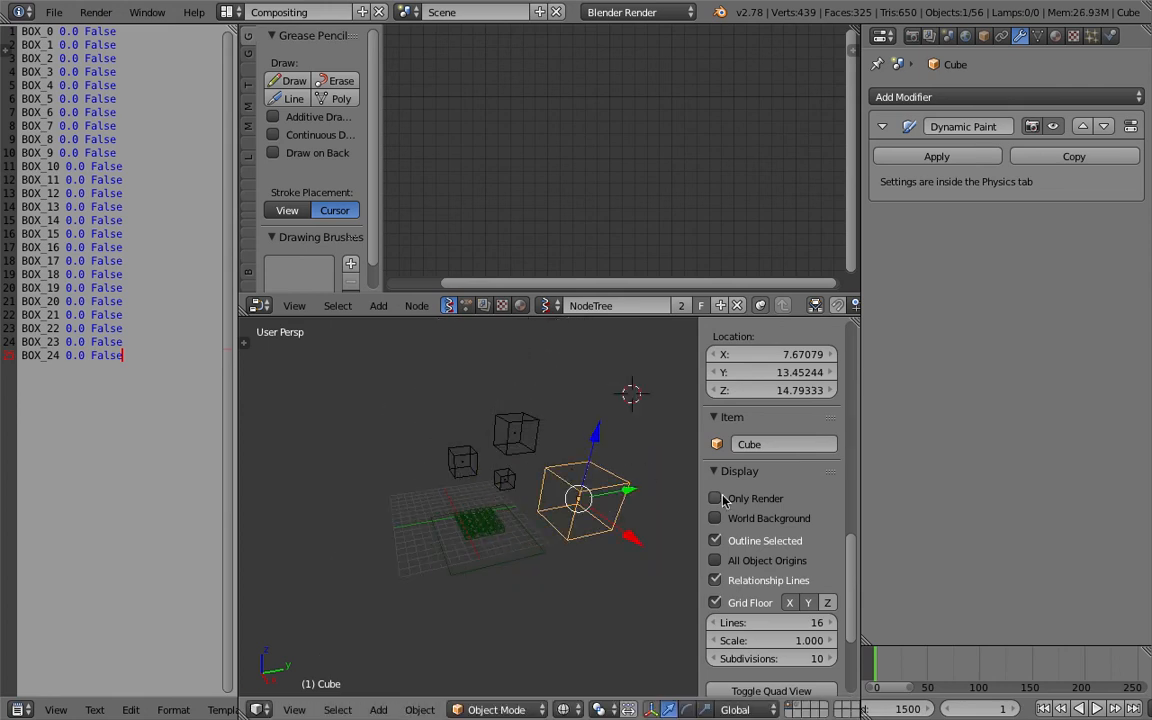
Enable World Background in the viewport display and nudge the large Cube again.
{"action": "left_click", "coordinate": [732, 519]}
{"action": "scroll", "coordinate": [600, 480], "scroll_direction": "up", "scroll_amount": 2}
{"action": "key", "text": "g"}
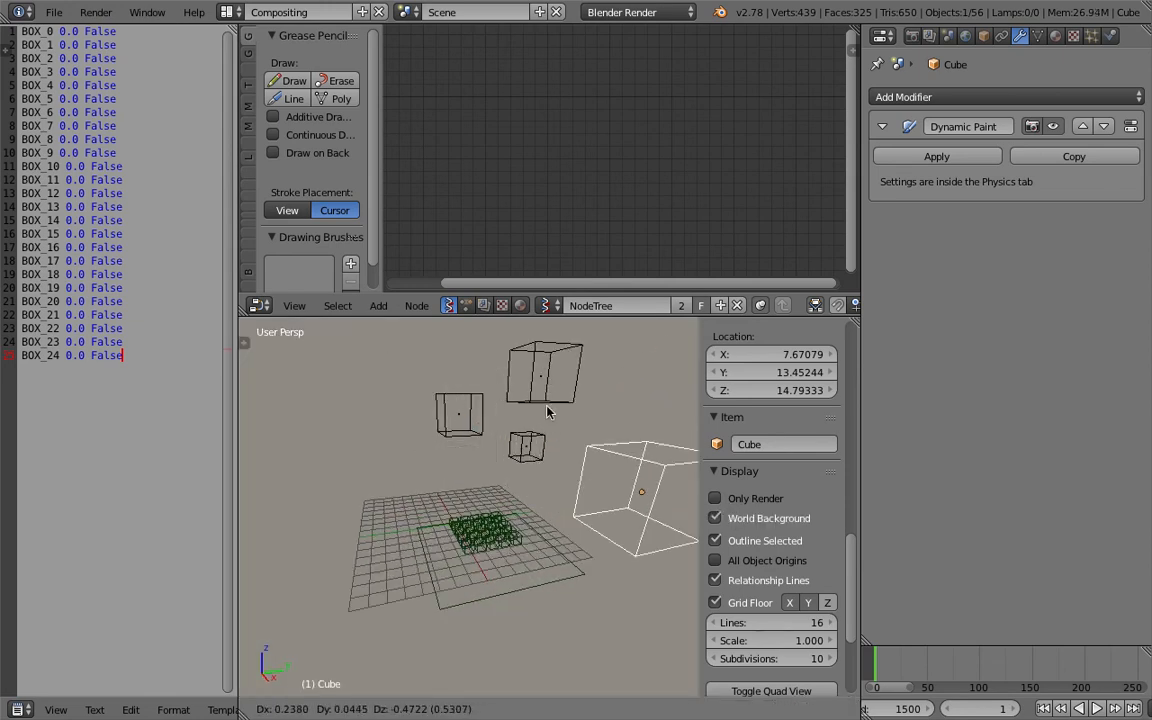
{"action": "left_click", "coordinate": [604, 438]}
Select the three smaller cubes in the viewport.
{"action": "right_click", "coordinate": [573, 403]}
{"action": "scroll", "coordinate": [566, 409], "scroll_direction": "down", "scroll_amount": 1}
{"action": "middle_click_drag", "start_coordinate": [563, 412], "coordinate": [554, 428]}
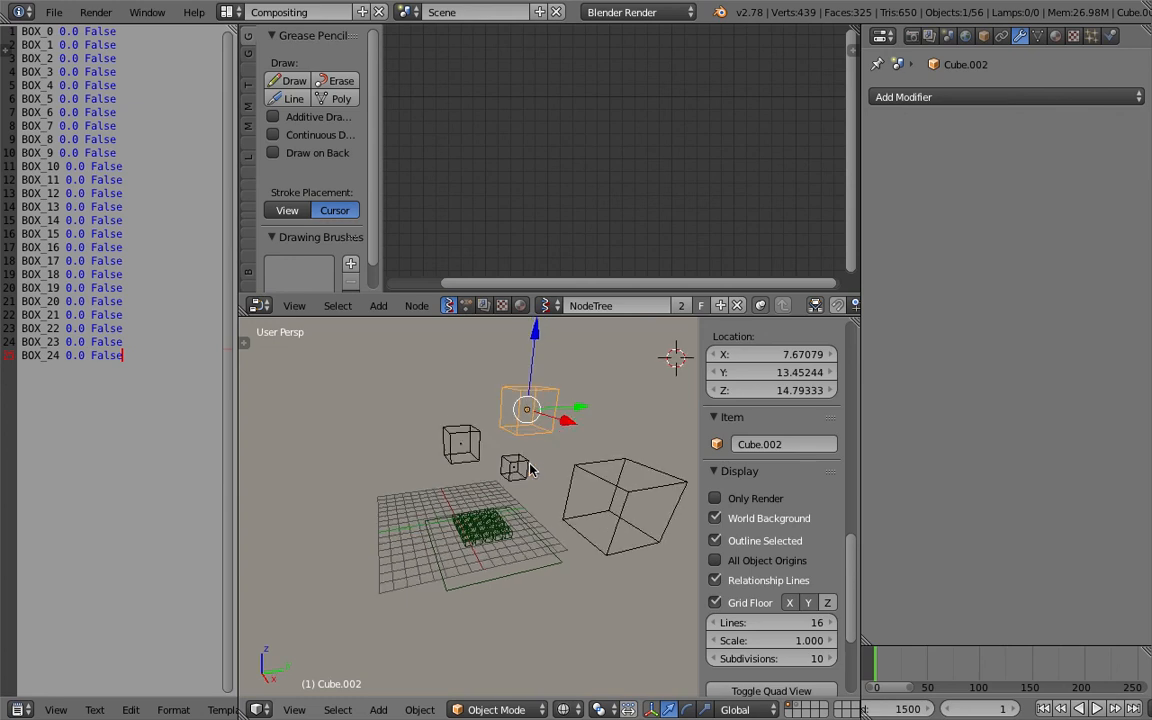
{"action": "right_click", "coordinate": [531, 466]}
{"action": "right_click", "coordinate": [546, 435]}
{"action": "right_click", "coordinate": [510, 457], "text": "shift"}
{"action": "right_click", "coordinate": [479, 434], "text": "shift"}
{"action": "middle_click_drag", "start_coordinate": [479, 433], "coordinate": [502, 430]}
{"action": "right_click", "coordinate": [549, 418]}
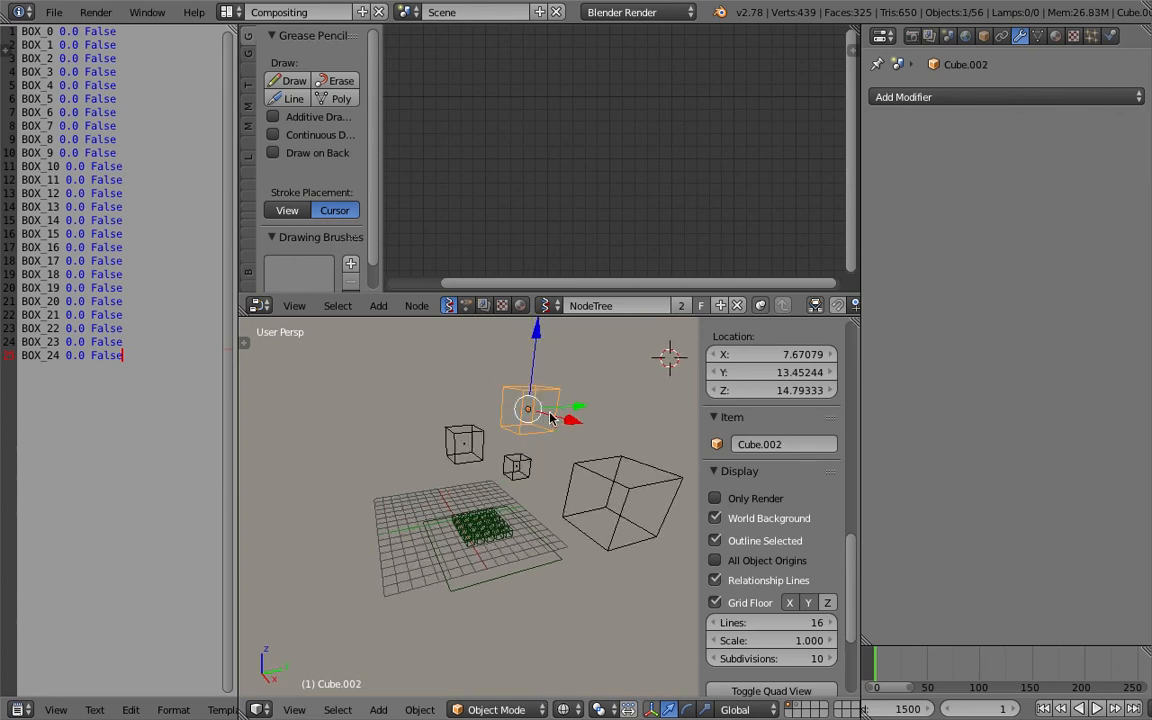
{"action": "right_click", "coordinate": [520, 461], "text": "shift"}
{"action": "right_click", "coordinate": [463, 443], "text": "shift"}
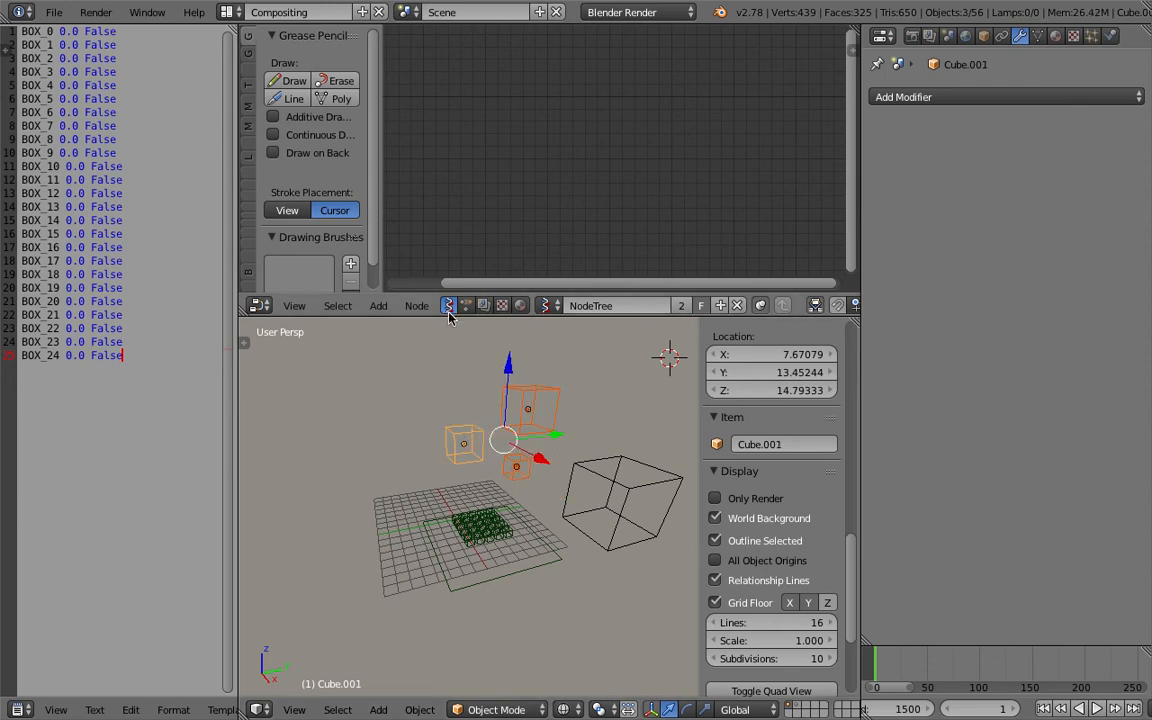
Switch the node editor to the Animation Nodes tree NodeTree.001 and reselect the three smaller cubes.
{"action": "left_click", "coordinate": [466, 308]}
{"action": "middle_click_drag", "start_coordinate": [462, 180], "coordinate": [571, 184]}
{"action": "scroll", "coordinate": [600, 178], "scroll_direction": "down", "scroll_amount": 4}
{"action": "scroll", "coordinate": [571, 380], "scroll_direction": "up", "scroll_amount": 1}
{"action": "right_click", "coordinate": [587, 376]}
{"action": "right_click", "coordinate": [549, 440], "text": "shift"}
{"action": "right_click", "coordinate": [481, 401], "text": "shift"}
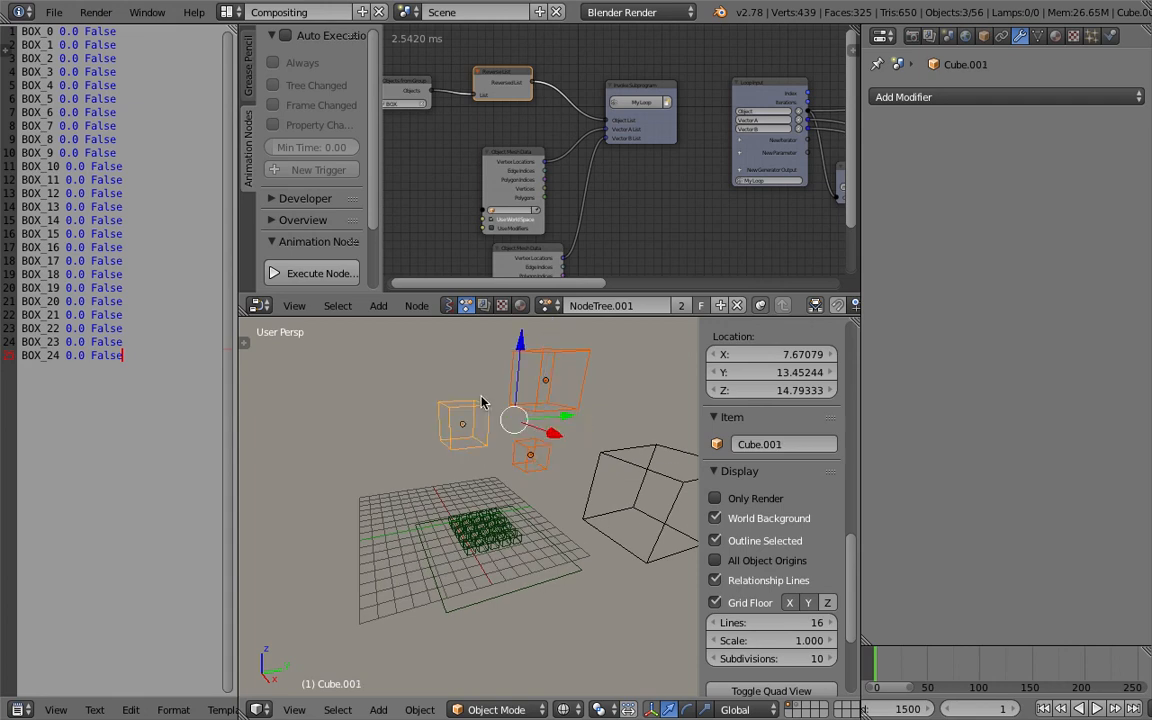
Set the Objects from Group node's group to Group.
{"action": "scroll", "coordinate": [455, 108], "scroll_direction": "up", "scroll_amount": 2}
{"action": "middle_click_drag", "start_coordinate": [455, 108], "coordinate": [592, 118]}
{"action": "left_click", "coordinate": [535, 115]}
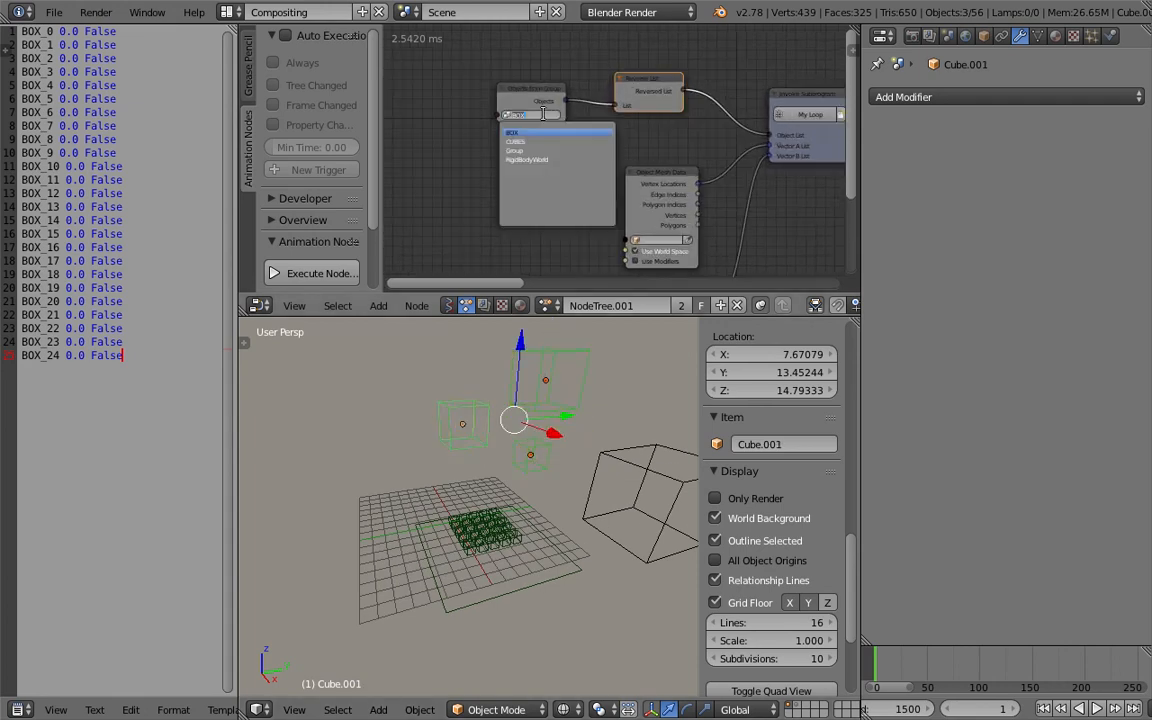
{"action": "left_click", "coordinate": [543, 152]}
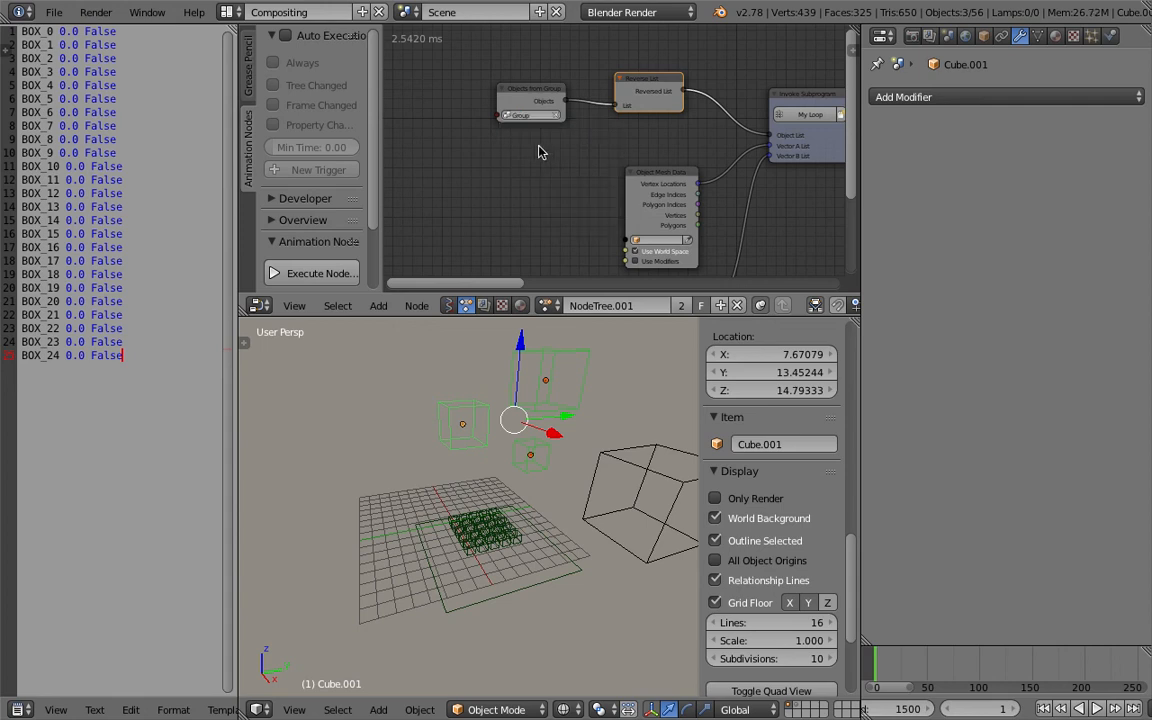
Save the blend file.
{"action": "middle_click_drag", "start_coordinate": [550, 459], "coordinate": [514, 464]}
{"action": "key", "text": "ctrl+s"}
{"action": "left_click", "coordinate": [514, 463]}
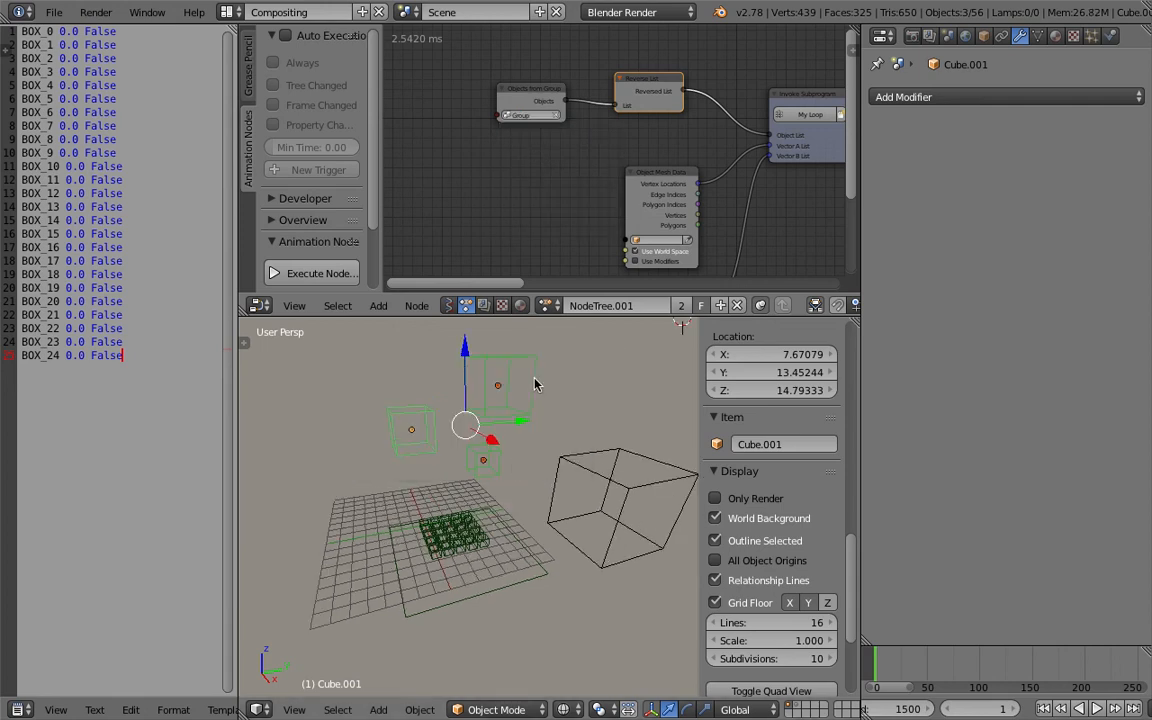
Add the selected cubes as active rigid bodies with the Rigid Body Tools.
{"action": "left_click", "coordinate": [246, 343]}
{"action": "left_click", "coordinate": [251, 466]}
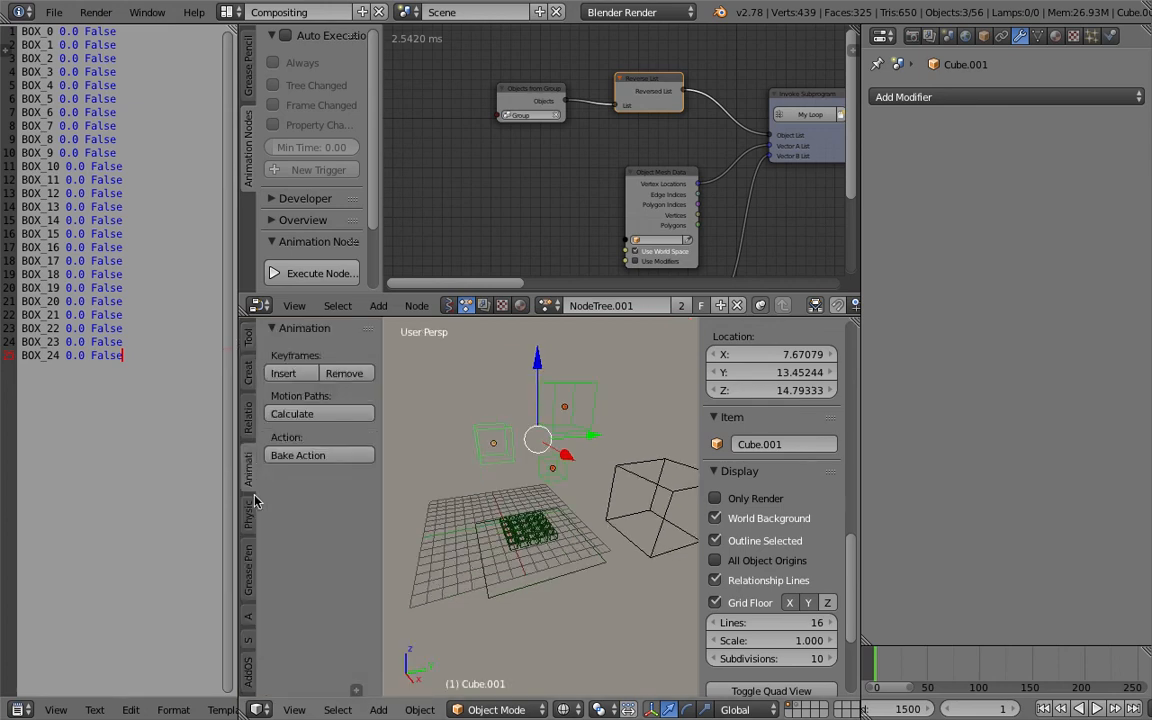
{"action": "left_click", "coordinate": [250, 515]}
{"action": "left_click", "coordinate": [294, 373]}
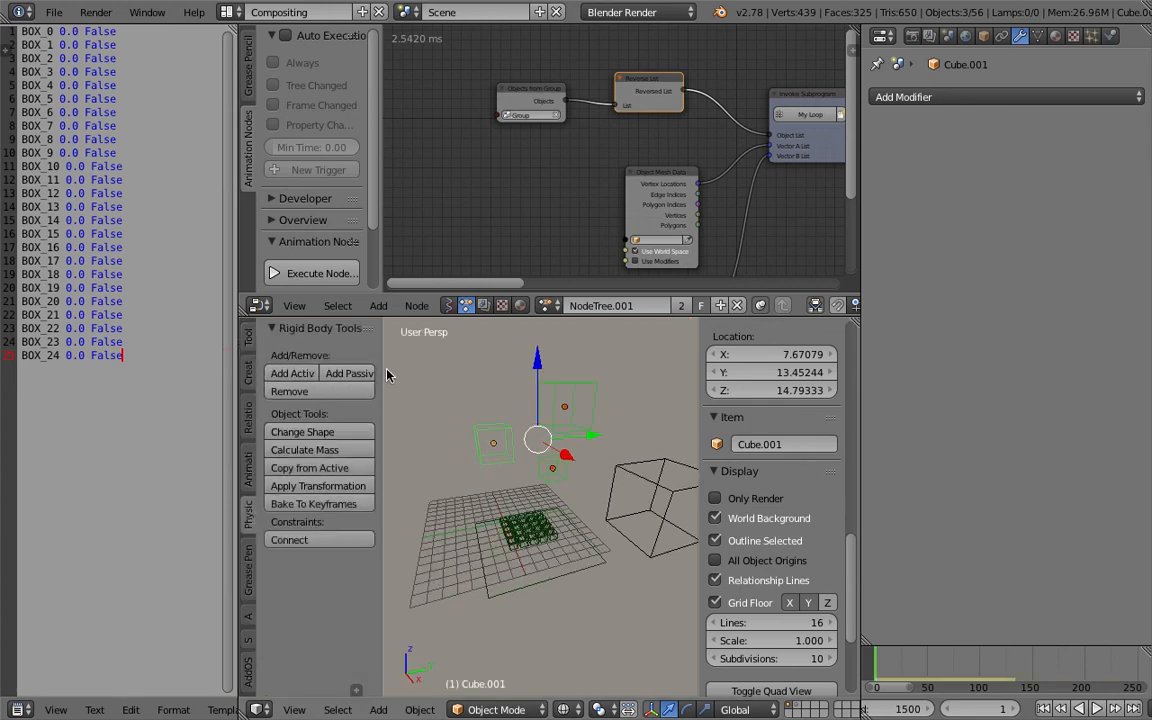
Play the simulation and jump back to the first frame.
{"action": "key", "text": "t"}
{"action": "middle_click_drag", "start_coordinate": [375, 437], "coordinate": [418, 410]}
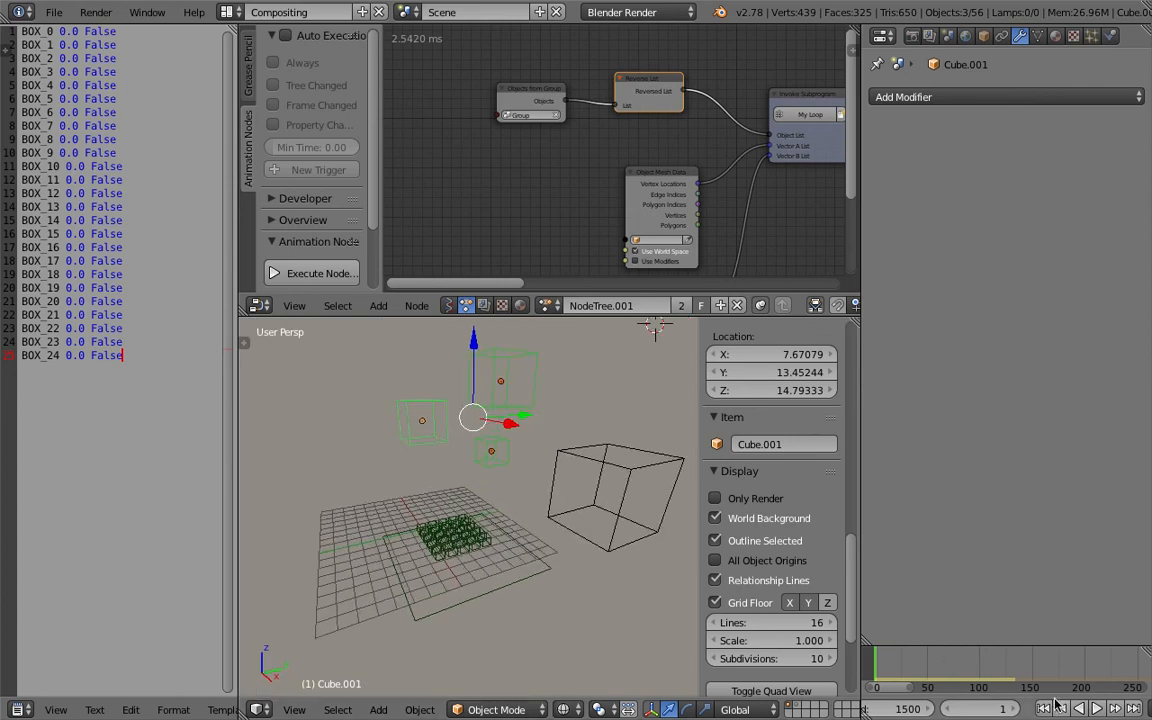
{"action": "left_click", "coordinate": [1100, 709]}
{"action": "left_click", "coordinate": [1102, 709]}
{"action": "left_click", "coordinate": [1044, 709]}
Undo the last change and inspect the Object Mesh Data nodes in the node tree.
{"action": "middle_click_drag", "start_coordinate": [505, 431], "coordinate": [528, 424]}
{"action": "scroll", "coordinate": [627, 146], "scroll_direction": "down", "scroll_amount": 3}
{"action": "middle_click_drag", "start_coordinate": [704, 170], "coordinate": [605, 142]}
{"action": "key", "text": "ctrl+z"}
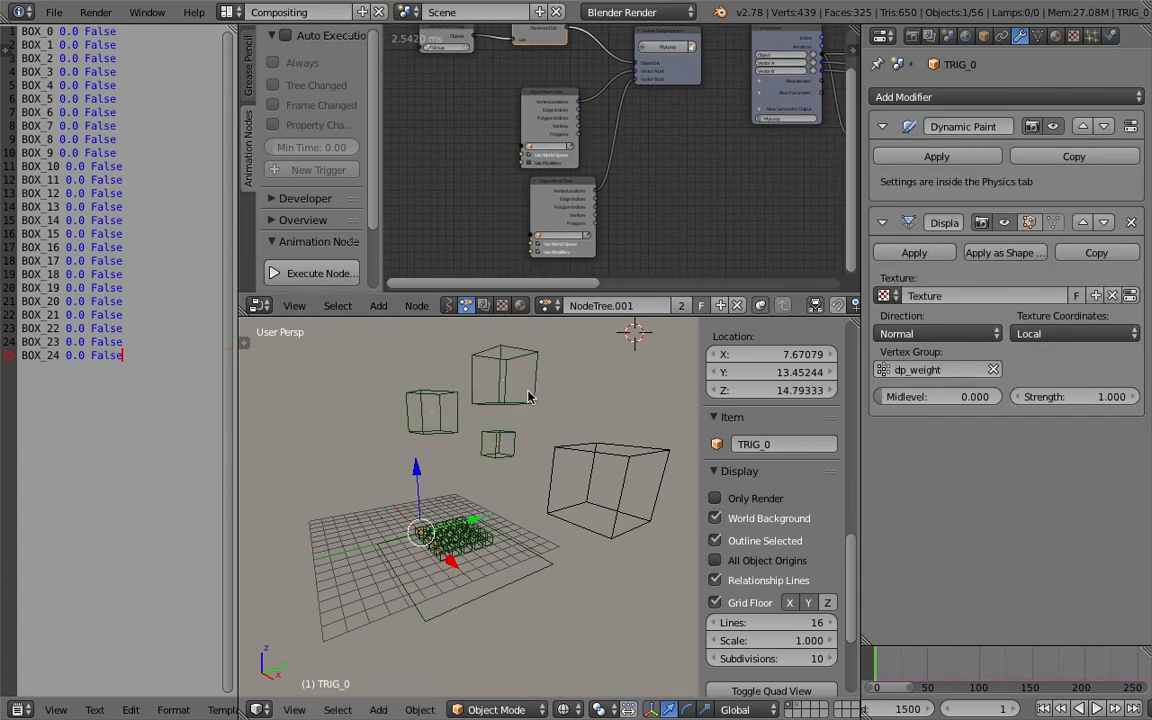
{"action": "middle_click_drag", "start_coordinate": [524, 424], "coordinate": [517, 440]}
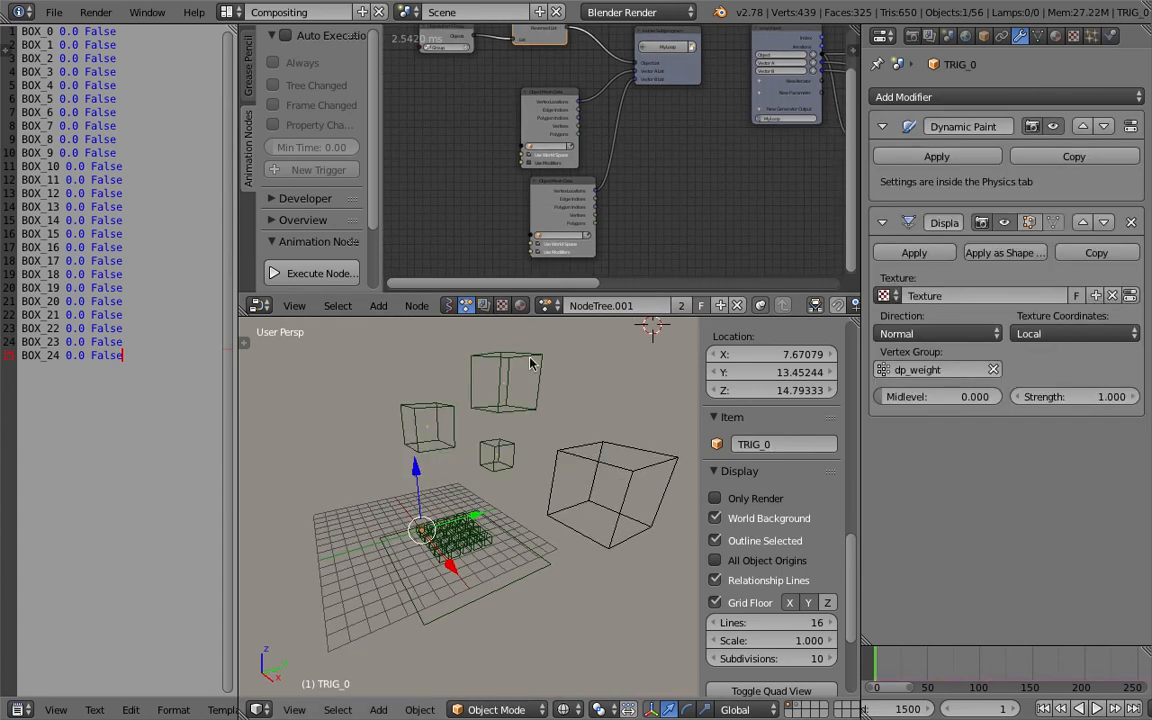
{"action": "scroll", "coordinate": [557, 151], "scroll_direction": "up", "scroll_amount": 1}
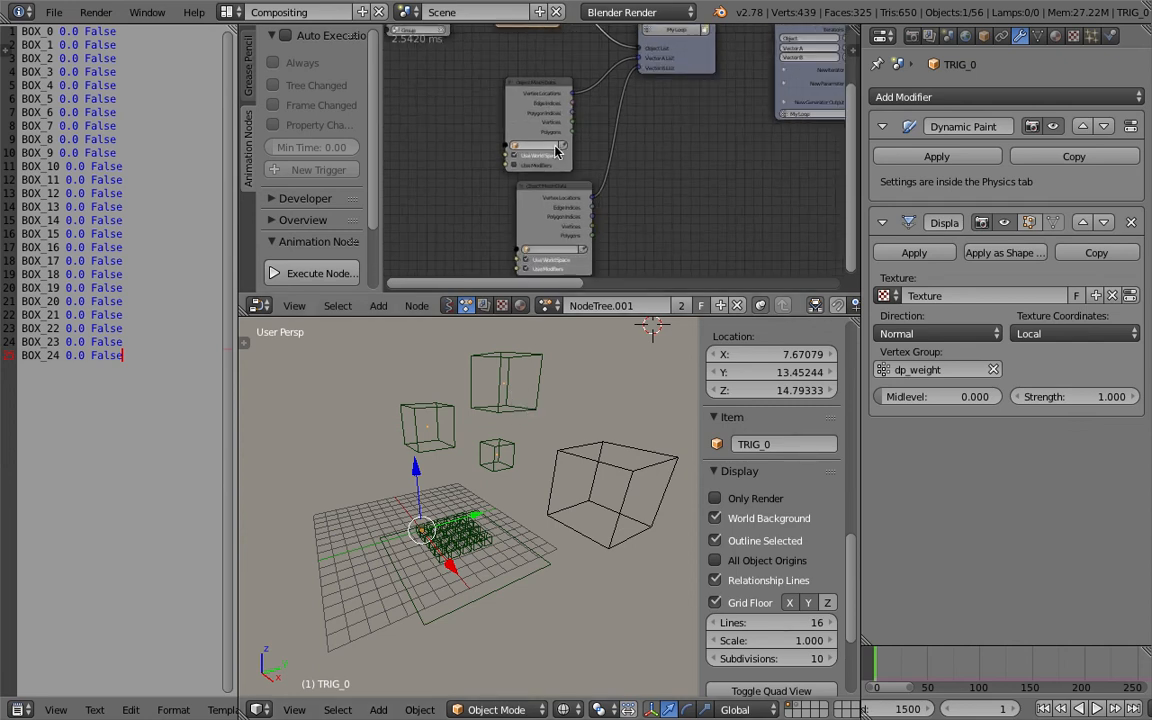
{"action": "middle_click_drag", "start_coordinate": [626, 221], "coordinate": [562, 210]}
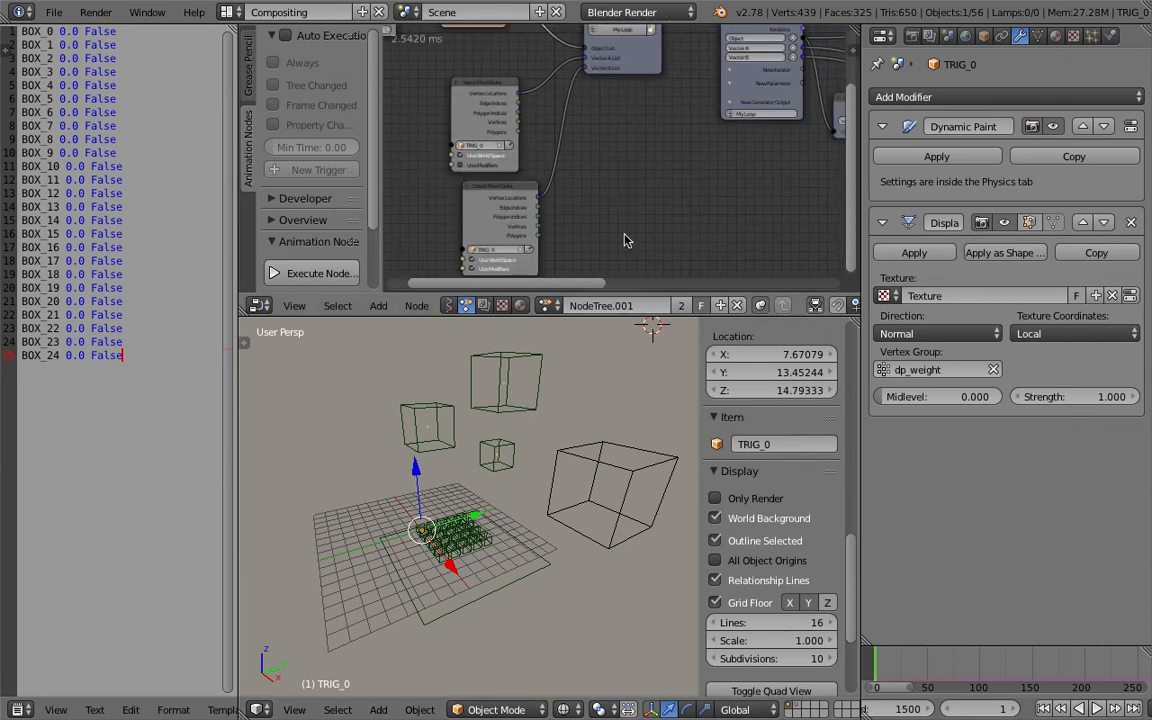
Select the large Cube, play the animation, and rewind to the first frame.
{"action": "right_click", "coordinate": [610, 492]}
{"action": "left_click", "coordinate": [1097, 710]}
{"action": "left_click", "coordinate": [1095, 710]}
{"action": "left_click", "coordinate": [1043, 710]}
{"action": "middle_click_drag", "start_coordinate": [561, 408], "coordinate": [563, 430]}
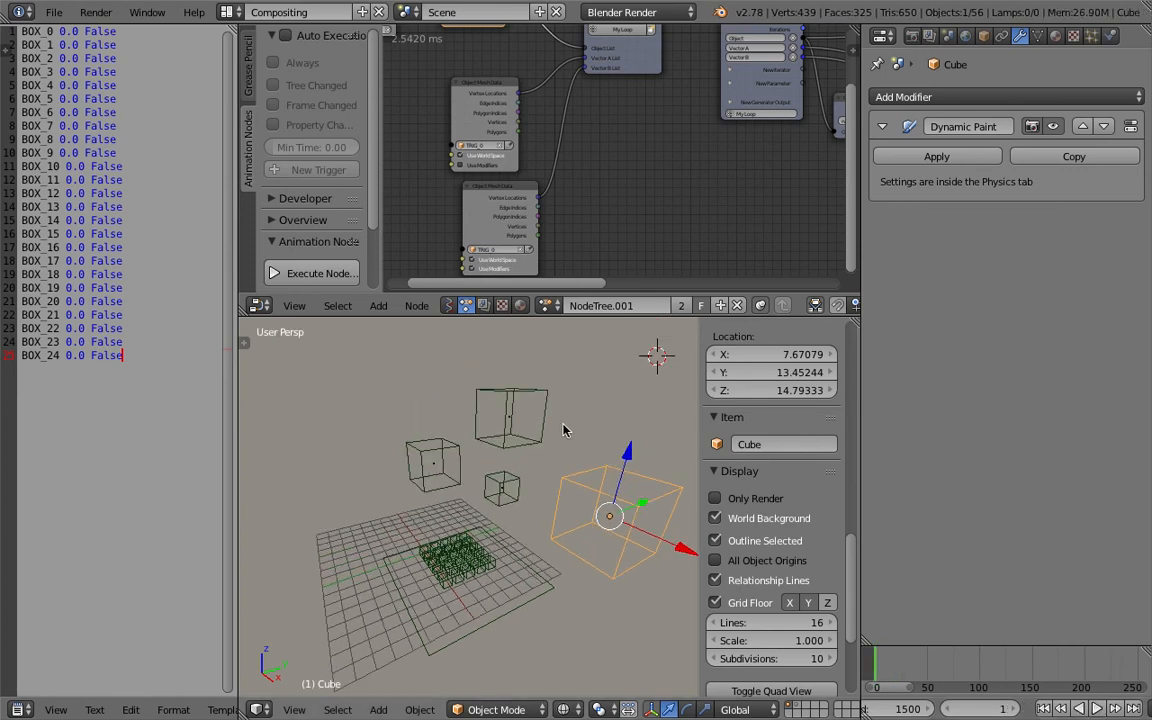
Select Cube.002 and Cube.001 in turn and inspect their object properties, groups and the node tree.
{"action": "right_click", "coordinate": [507, 381]}
{"action": "middle_click_drag", "start_coordinate": [697, 248], "coordinate": [530, 145]}
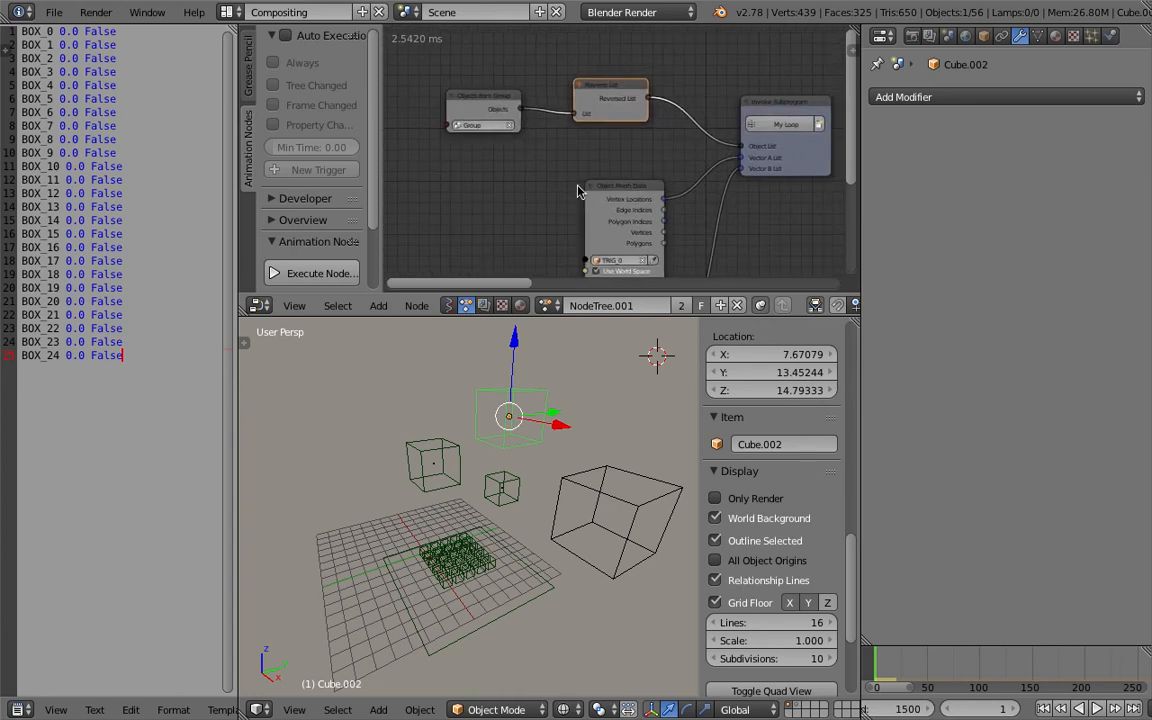
{"action": "left_click", "coordinate": [966, 36]}
{"action": "left_click", "coordinate": [984, 37]}
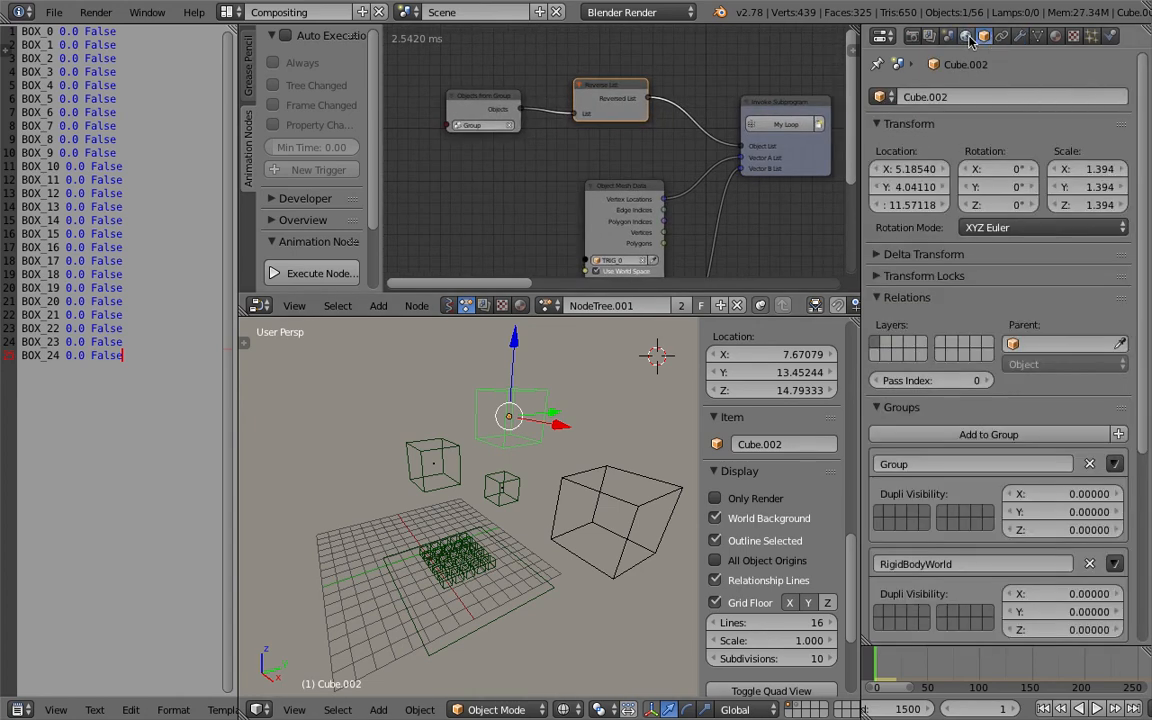
{"action": "scroll", "coordinate": [1010, 484], "scroll_direction": "down", "scroll_amount": 2}
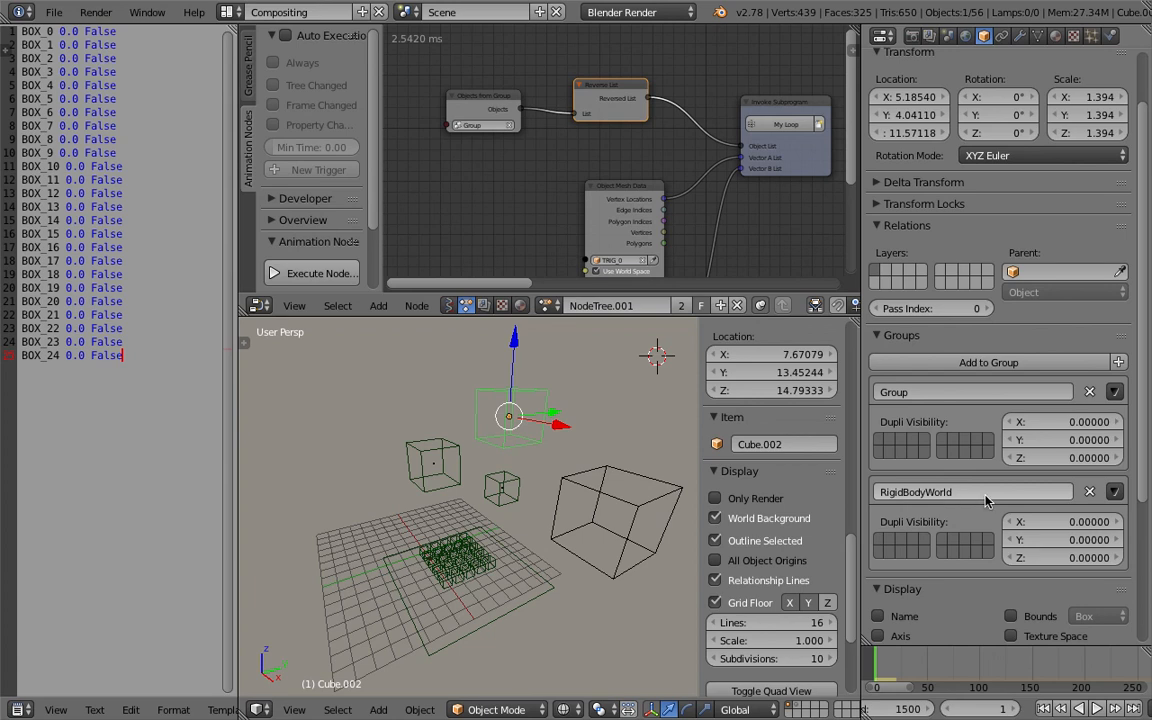
{"action": "right_click", "coordinate": [435, 449]}
{"action": "scroll", "coordinate": [650, 215], "scroll_direction": "down", "scroll_amount": 3}
{"action": "middle_click_drag", "start_coordinate": [720, 188], "coordinate": [566, 162]}
{"action": "middle_click_drag", "start_coordinate": [670, 138], "coordinate": [471, 137]}
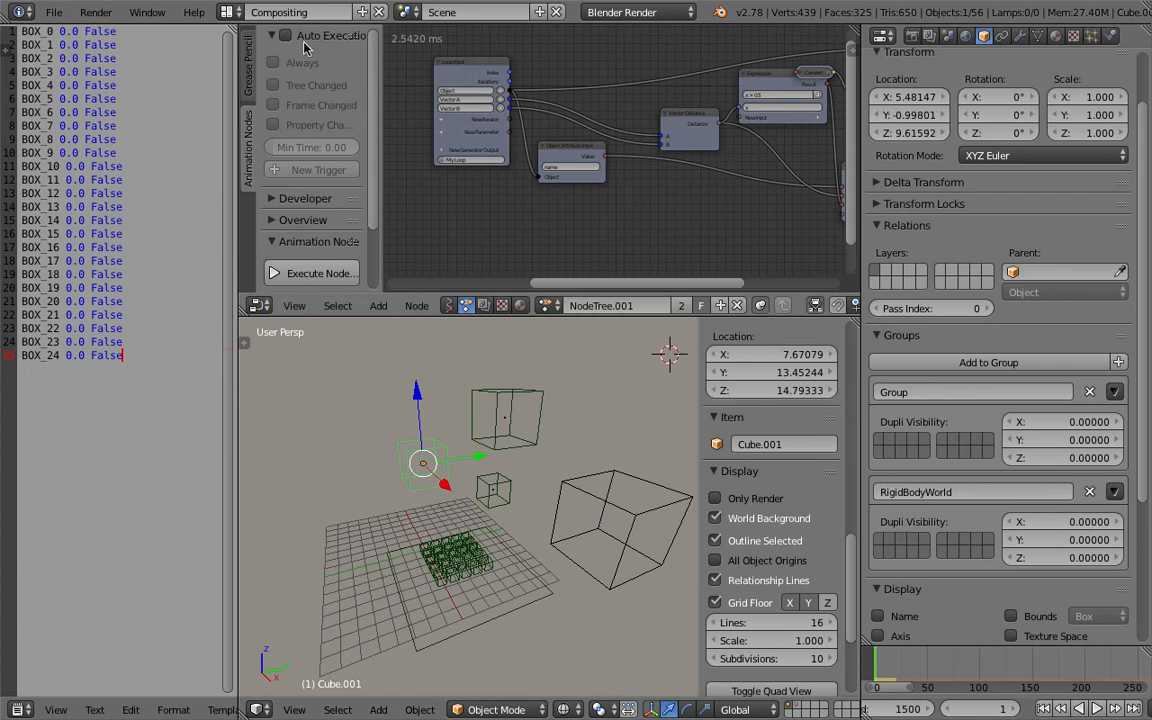
Enable Auto Execution set to Always for the node tree and select the large Cube.
{"action": "left_click", "coordinate": [286, 37]}
{"action": "left_click", "coordinate": [289, 66]}
{"action": "right_click", "coordinate": [645, 483]}
Play the animation from the first frame.
{"action": "key", "text": "shift+alt+a"}
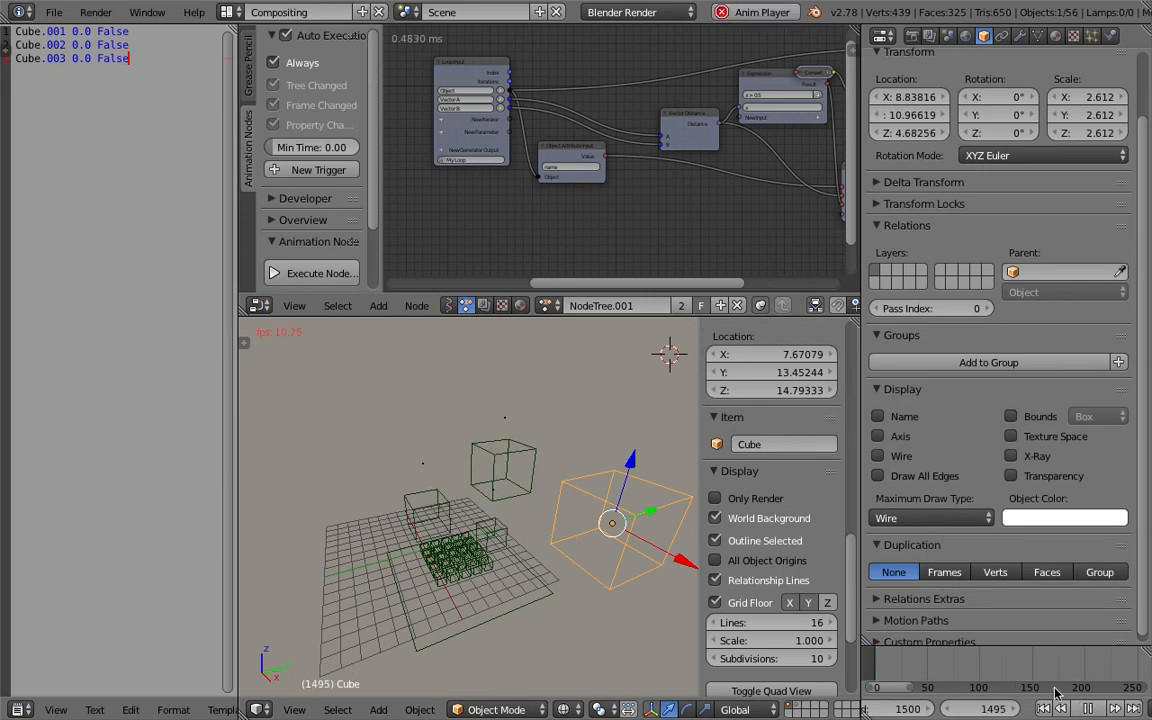
{"action": "left_click", "coordinate": [1090, 709]}
{"action": "left_click", "coordinate": [1046, 709]}
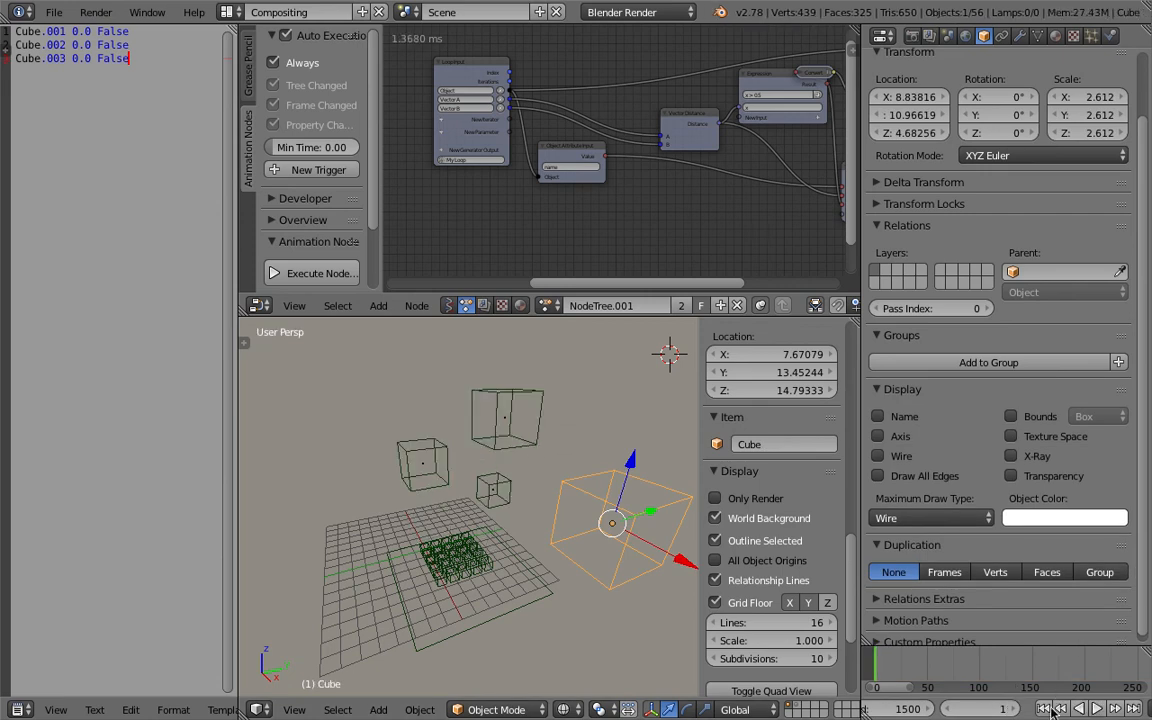
{"action": "left_click", "coordinate": [1100, 708]}
Move the large Cube over the falling cubes during playback and switch the viewport to solid shading.
{"action": "key", "text": "g"}
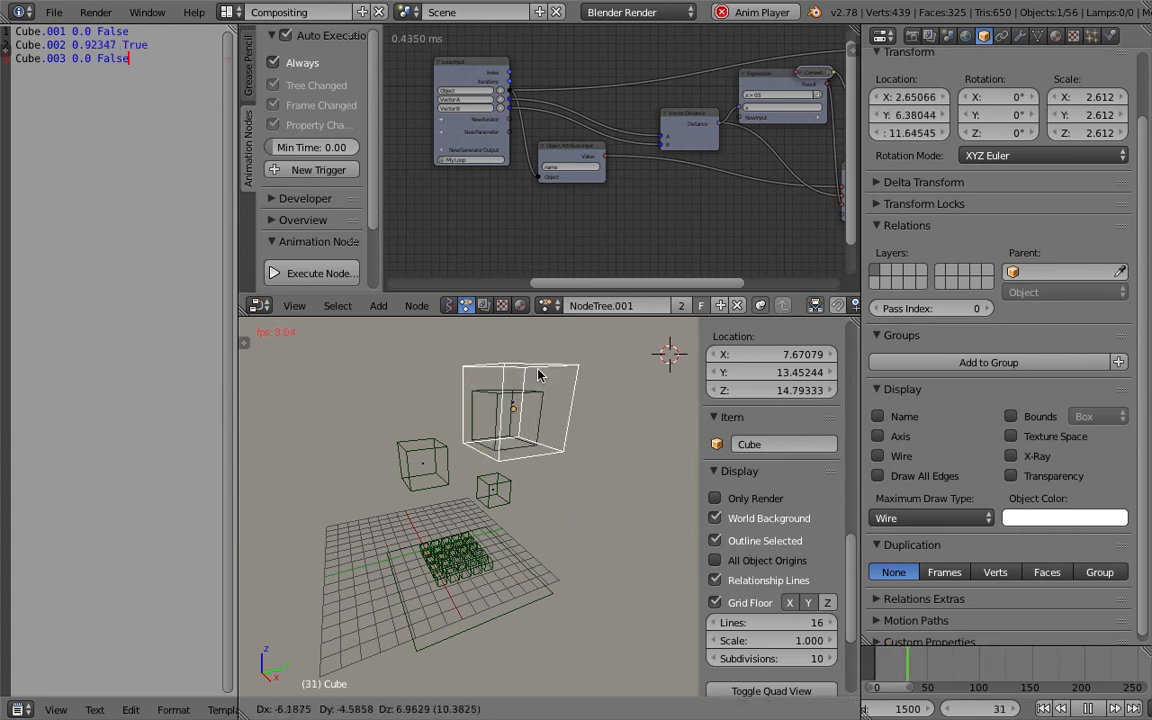
{"action": "left_click", "coordinate": [538, 374]}
{"action": "key", "text": "g"}
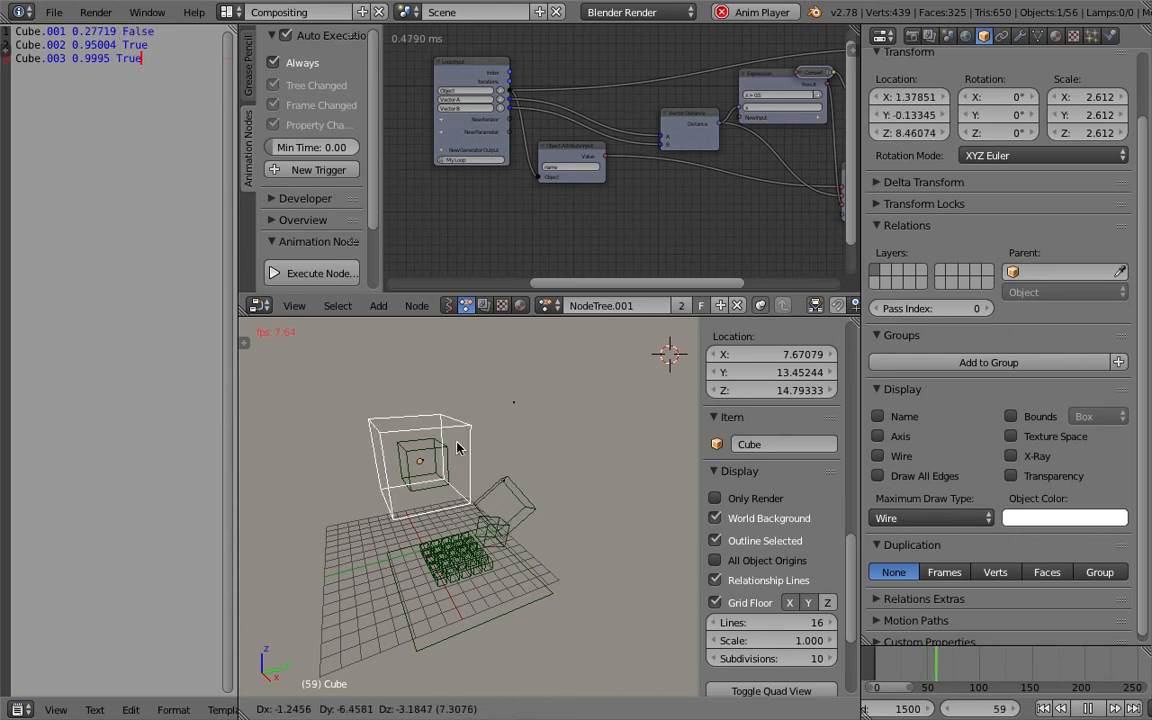
{"action": "left_click", "coordinate": [455, 452]}
{"action": "key", "text": "g"}
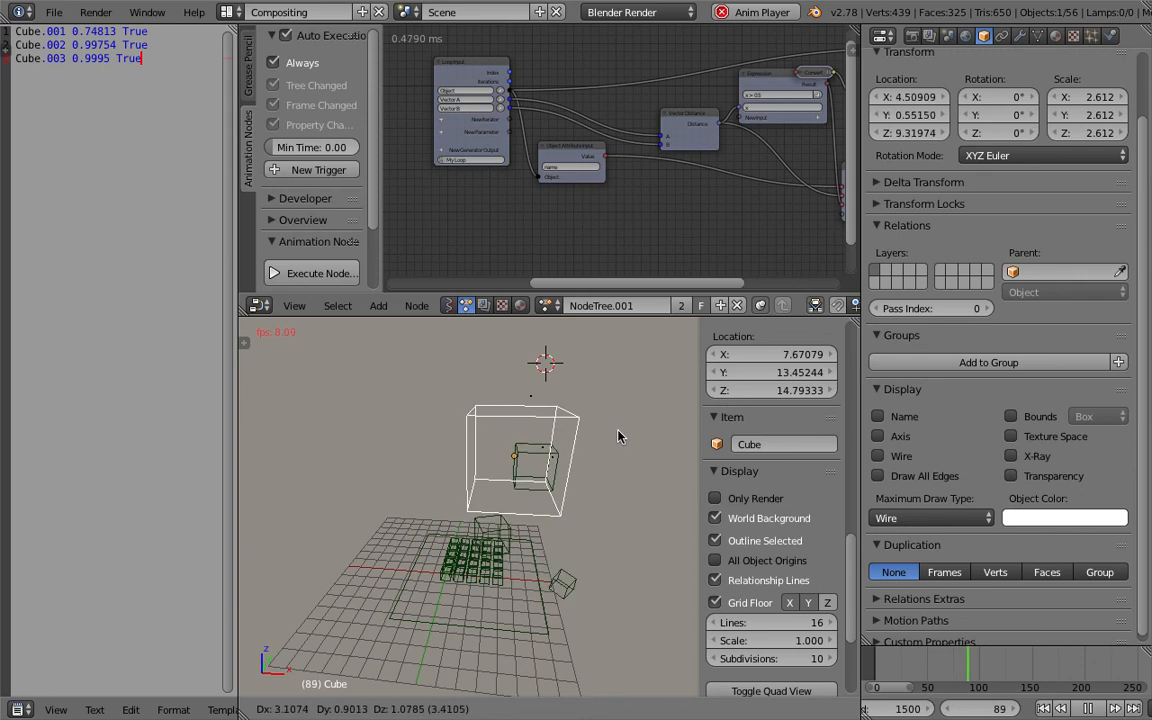
{"action": "left_click", "coordinate": [557, 435]}
{"action": "key", "text": "z"}
{"action": "middle_click_drag", "start_coordinate": [632, 468], "coordinate": [527, 471]}
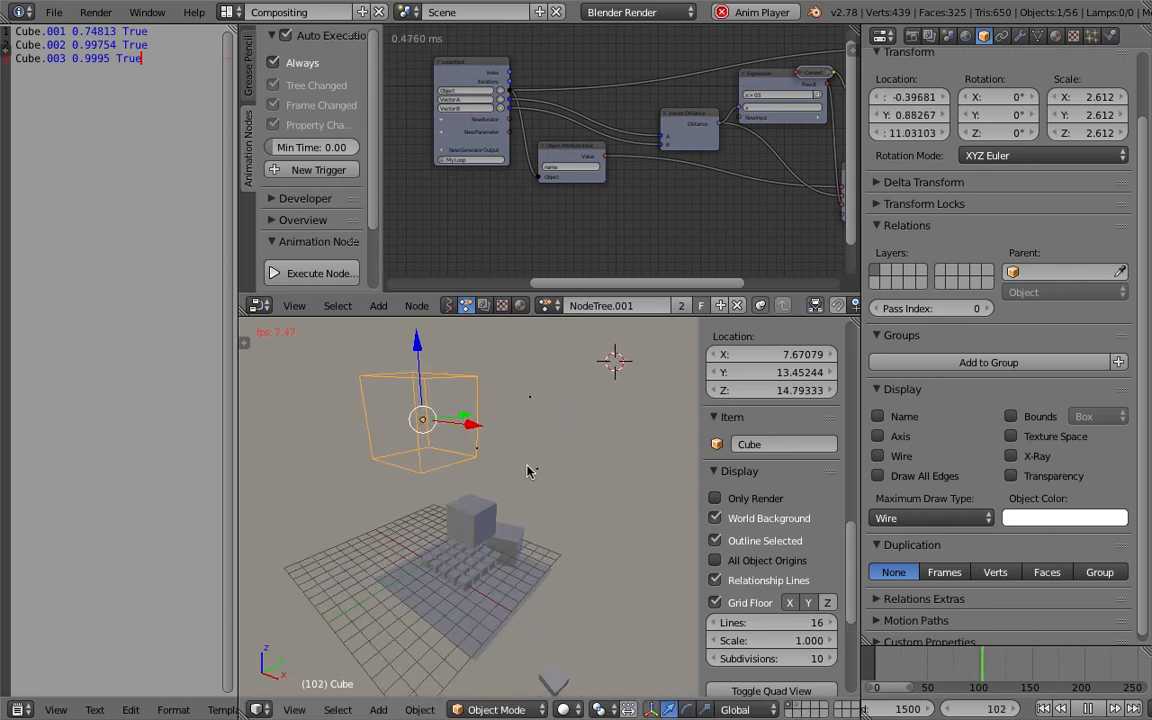
Stop playback, rewind to frame 1, and select Cube.002.
{"action": "key", "text": "alt+a"}
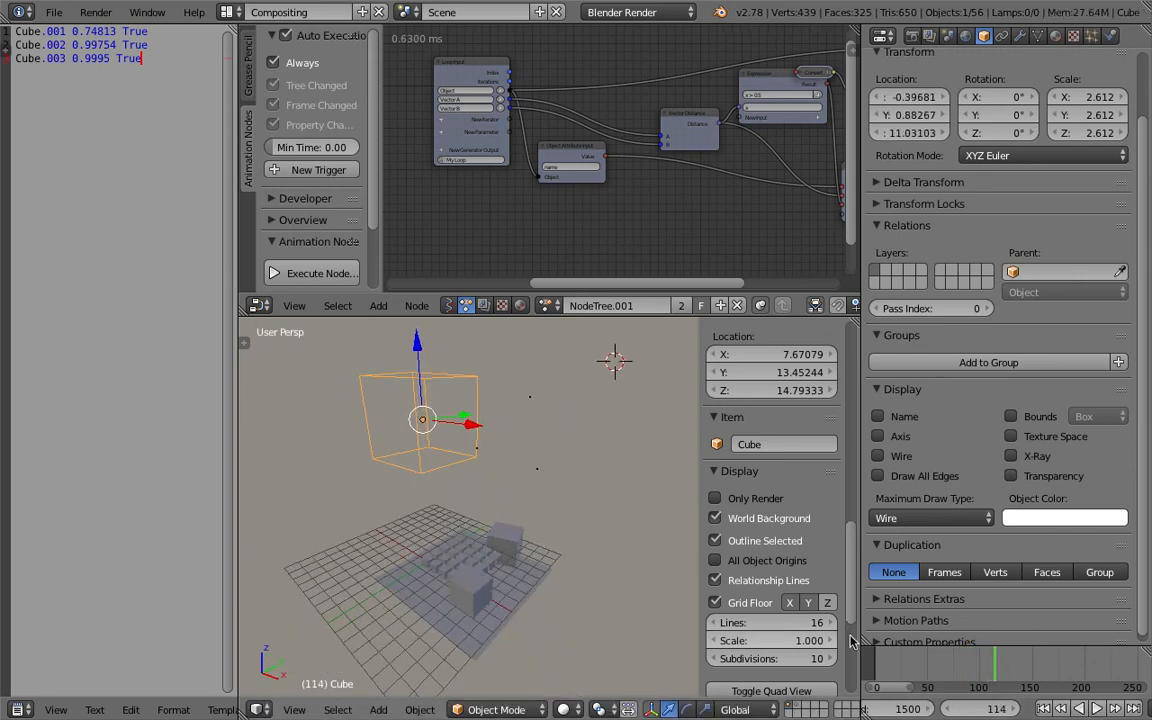
{"action": "left_click", "coordinate": [1045, 709]}
{"action": "middle_click_drag", "start_coordinate": [566, 474], "coordinate": [537, 475]}
{"action": "scroll", "coordinate": [560, 515], "scroll_direction": "down", "scroll_amount": 2}
{"action": "right_click", "coordinate": [516, 460]}
{"action": "middle_click_drag", "start_coordinate": [625, 527], "coordinate": [628, 526]}
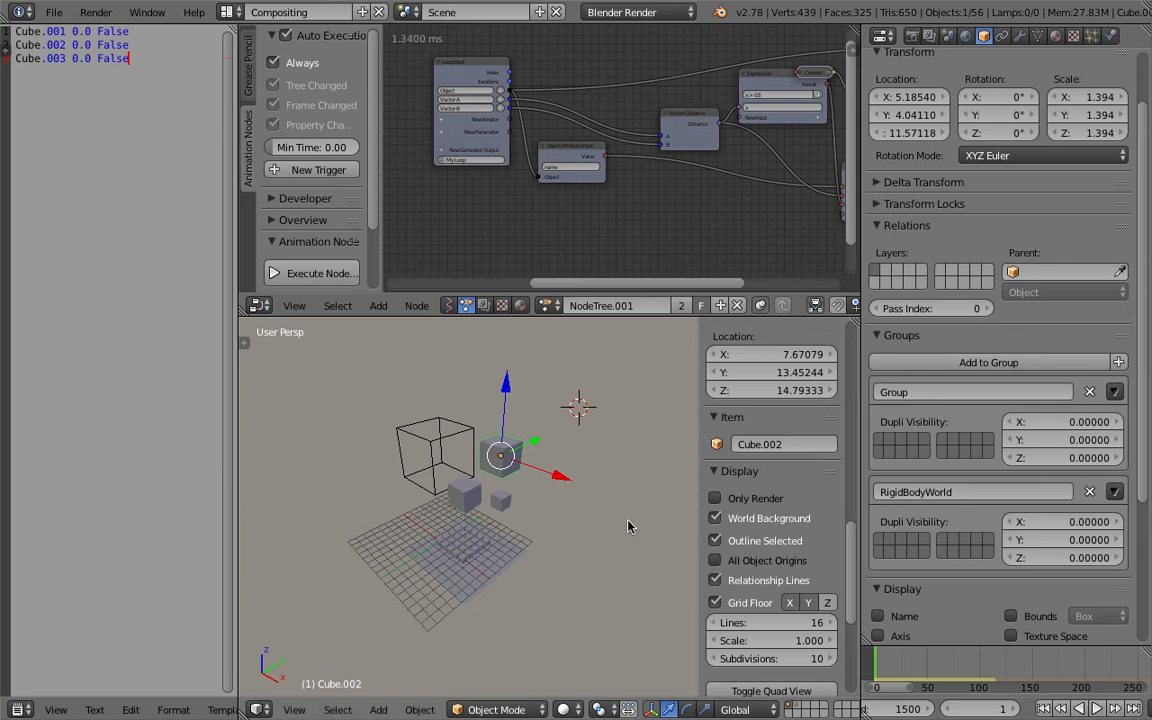
Switch the node editor back to the Sverchok NodeTree.
{"action": "mouse_move", "coordinate": [724, 29]}
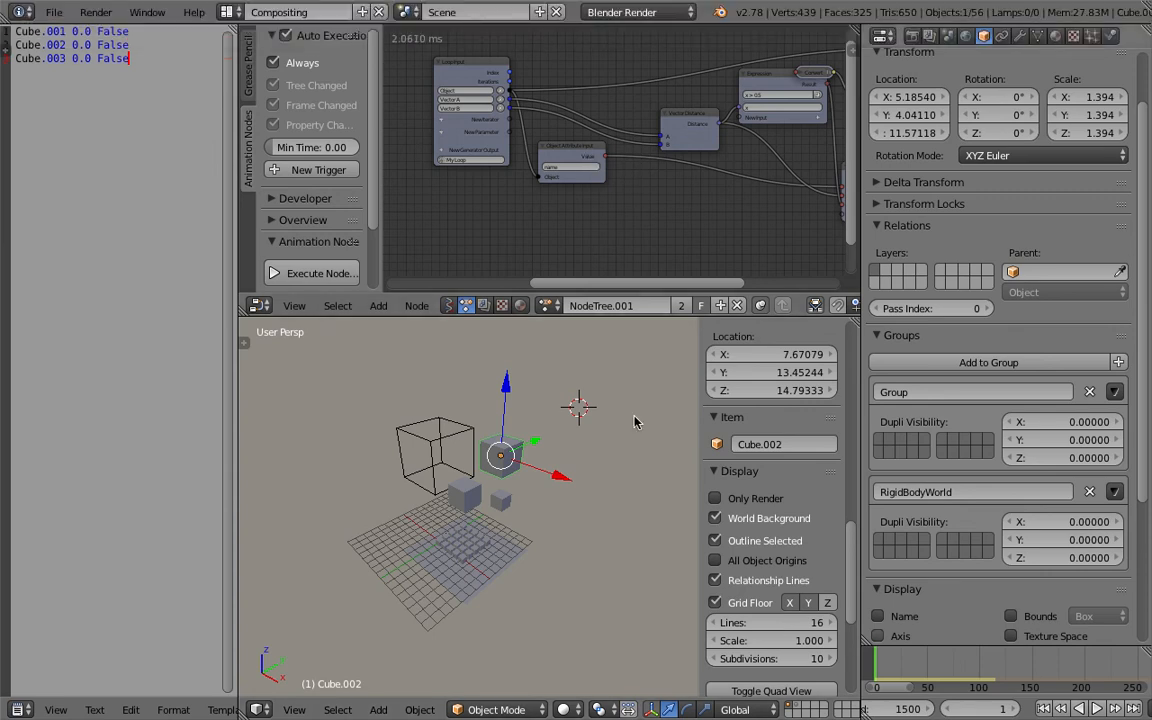
{"action": "left_click", "coordinate": [450, 306]}
{"action": "left_click", "coordinate": [545, 306]}
{"action": "left_click", "coordinate": [558, 334]}
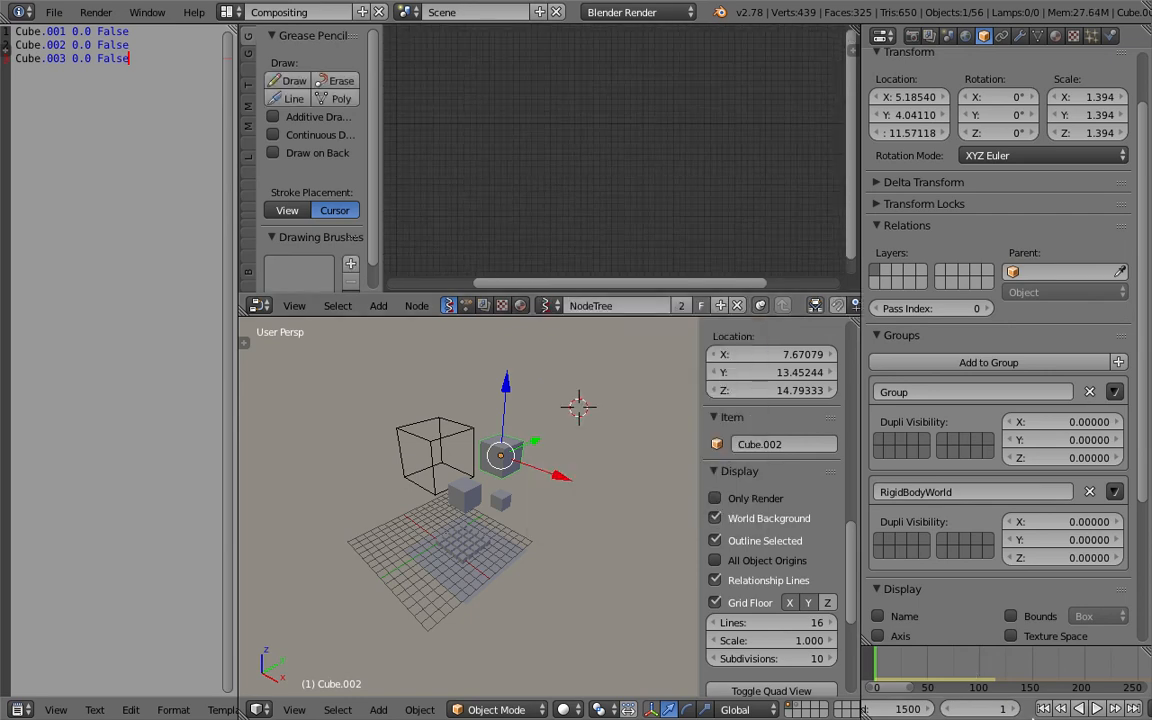
{"action": "middle_click_drag", "start_coordinate": [576, 492], "coordinate": [562, 490]}
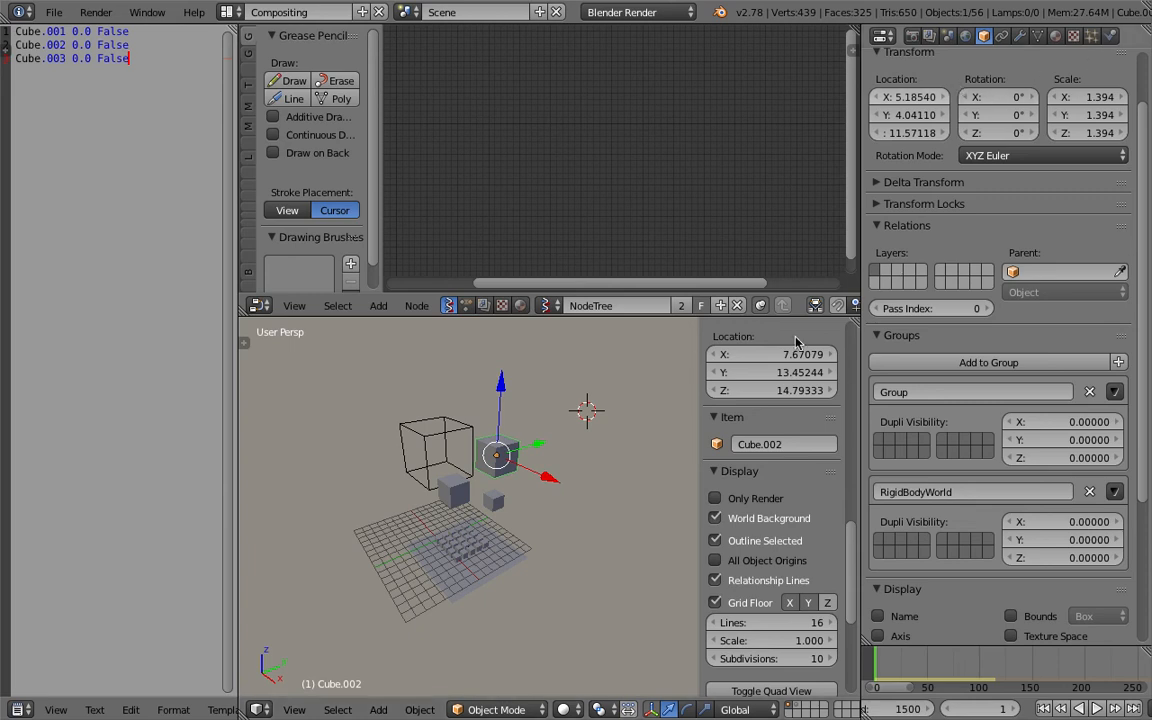
Draw a grease pencil square annotation in the viewport above the selected cube.
{"action": "middle_click_drag", "start_coordinate": [562, 490], "coordinate": [538, 478]}
{"action": "middle_click_drag", "start_coordinate": [608, 526], "coordinate": [579, 461]}
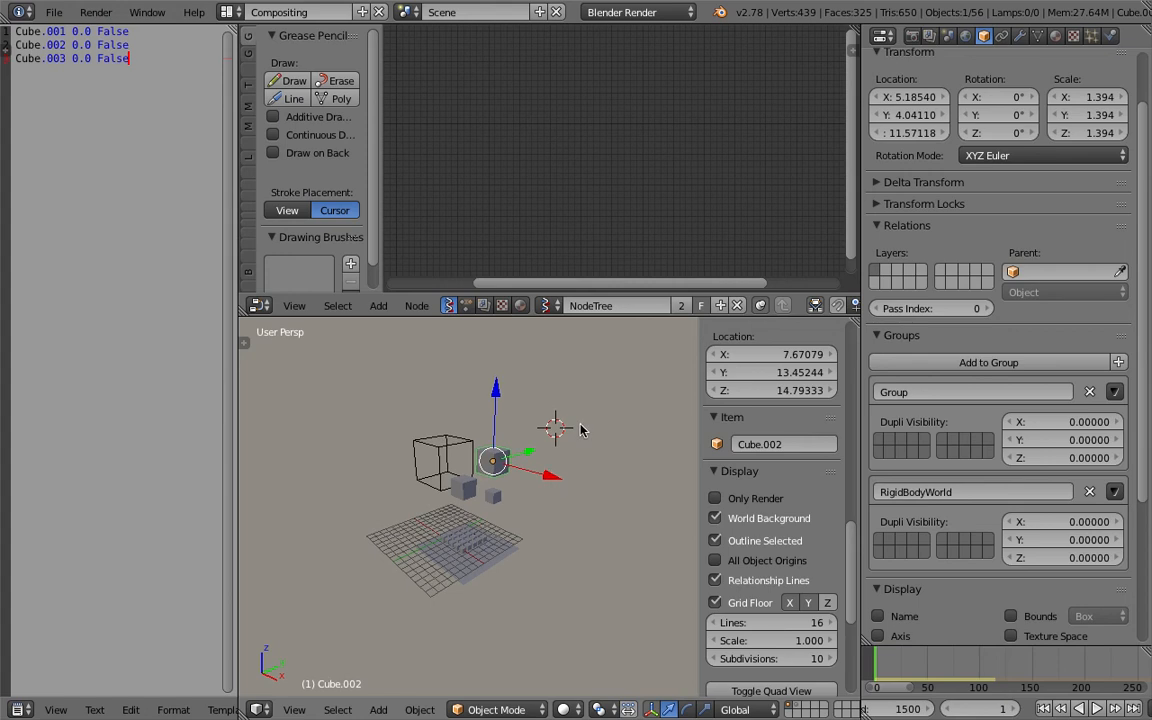
{"action": "left_click_drag", "start_coordinate": [547, 351], "coordinate": [547, 363]}
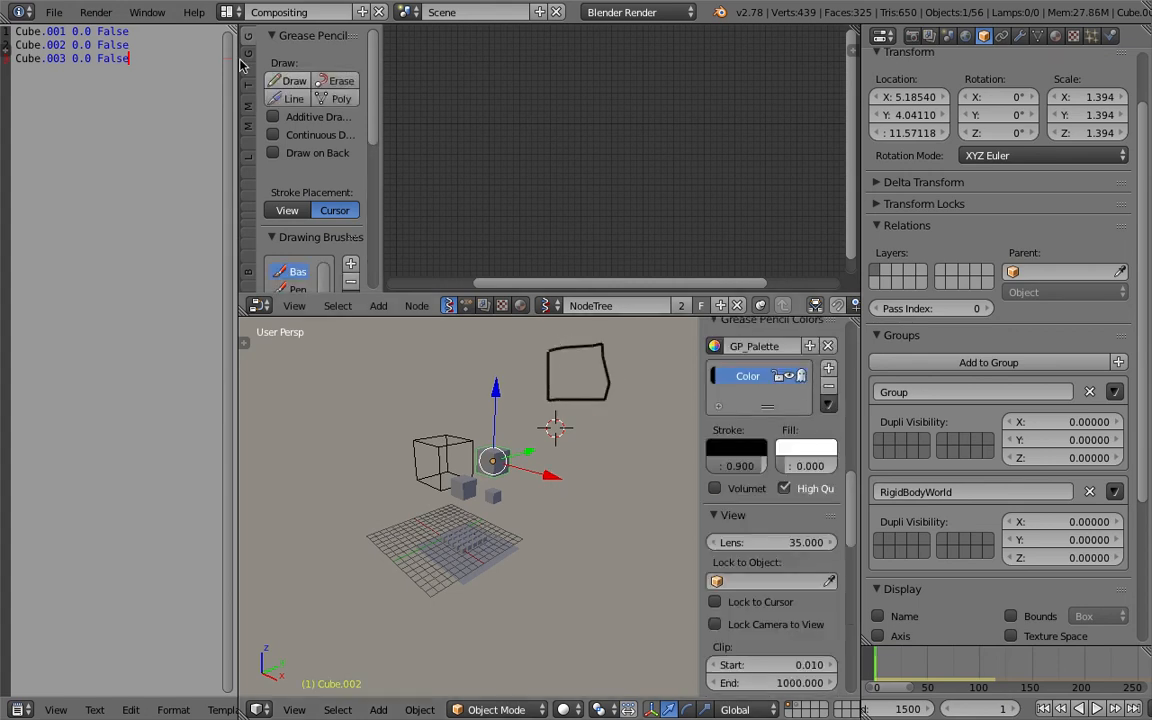
Switch the node editor to the Animation Nodes tree NodeTree.001 and turn off Auto Execution.
{"action": "left_click", "coordinate": [466, 306]}
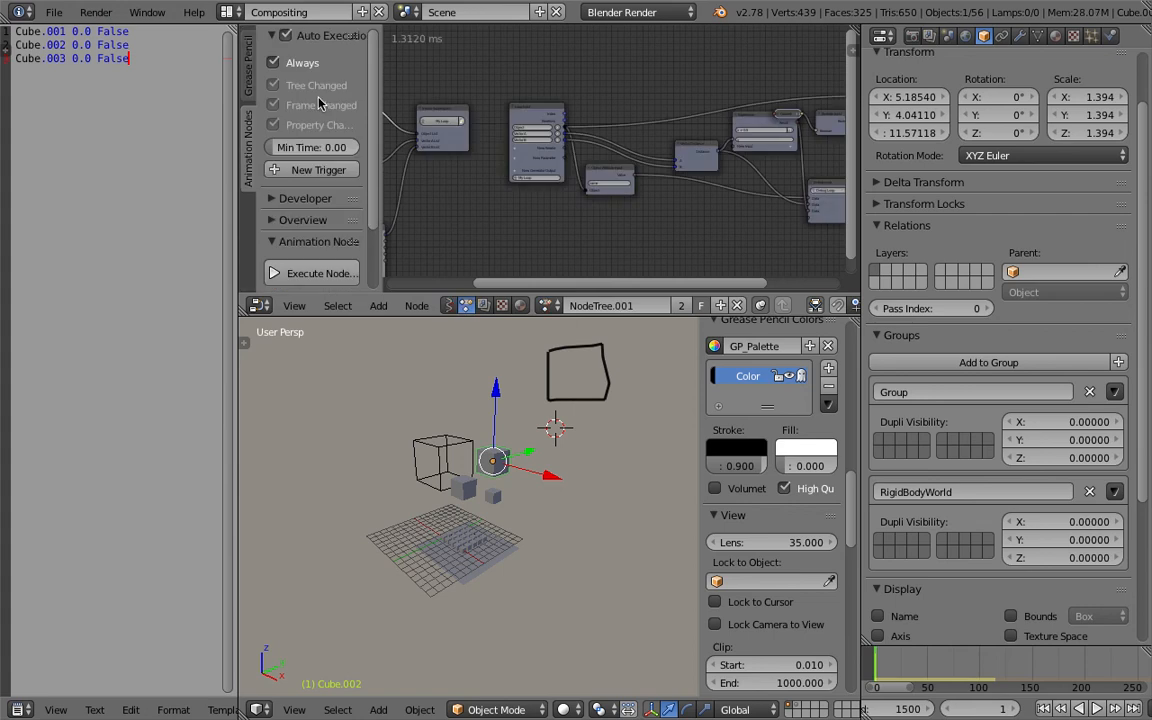
{"action": "left_click", "coordinate": [274, 64]}
{"action": "left_click", "coordinate": [288, 38]}
Label the sketched square "OBJ" and draw an arrow pointing into it with grease pencil.
{"action": "middle_click_drag", "start_coordinate": [556, 400], "coordinate": [440, 433]}
{"action": "left_click", "coordinate": [422, 420]}
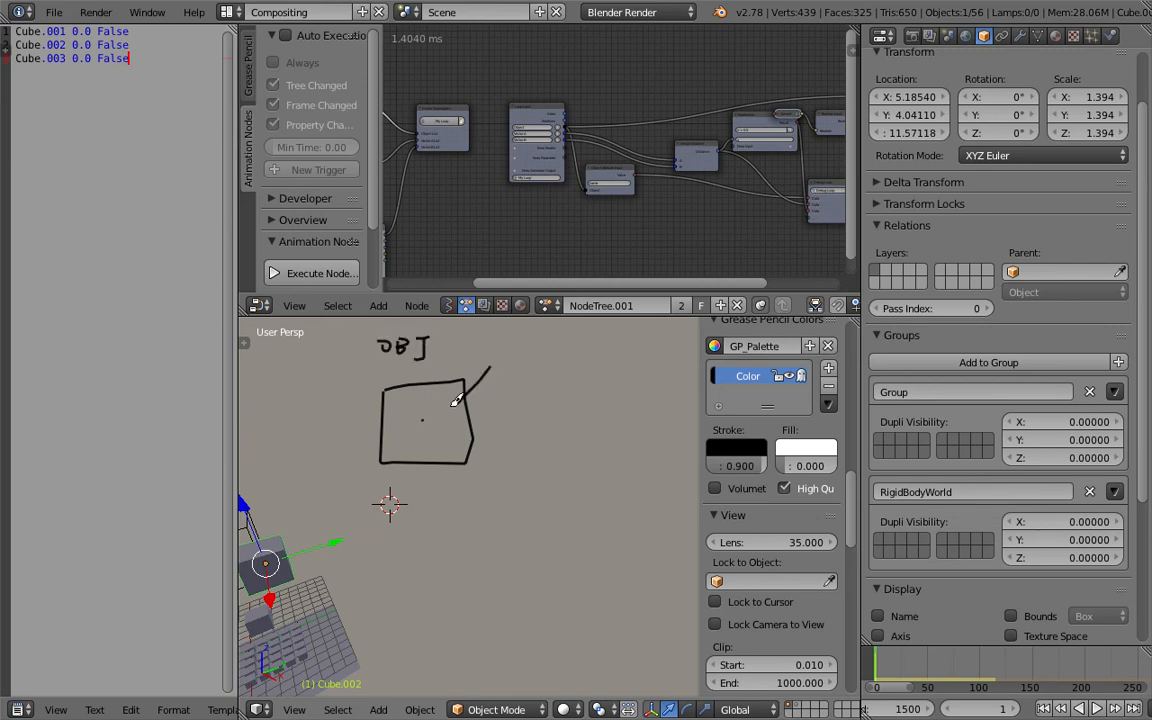
{"action": "scroll", "coordinate": [460, 418], "scroll_direction": "down", "scroll_amount": 2}
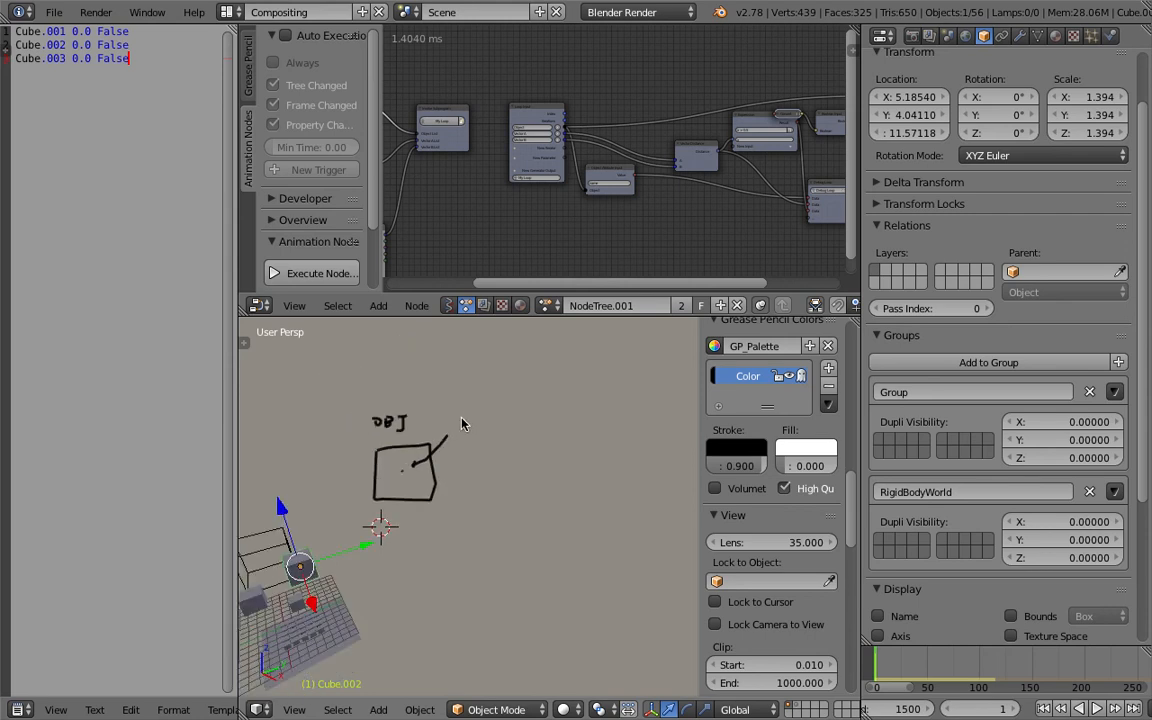
{"action": "middle_click_drag", "start_coordinate": [500, 425], "coordinate": [441, 440], "text": "shift"}
{"action": "scroll", "coordinate": [483, 427], "scroll_direction": "down", "scroll_amount": 2}
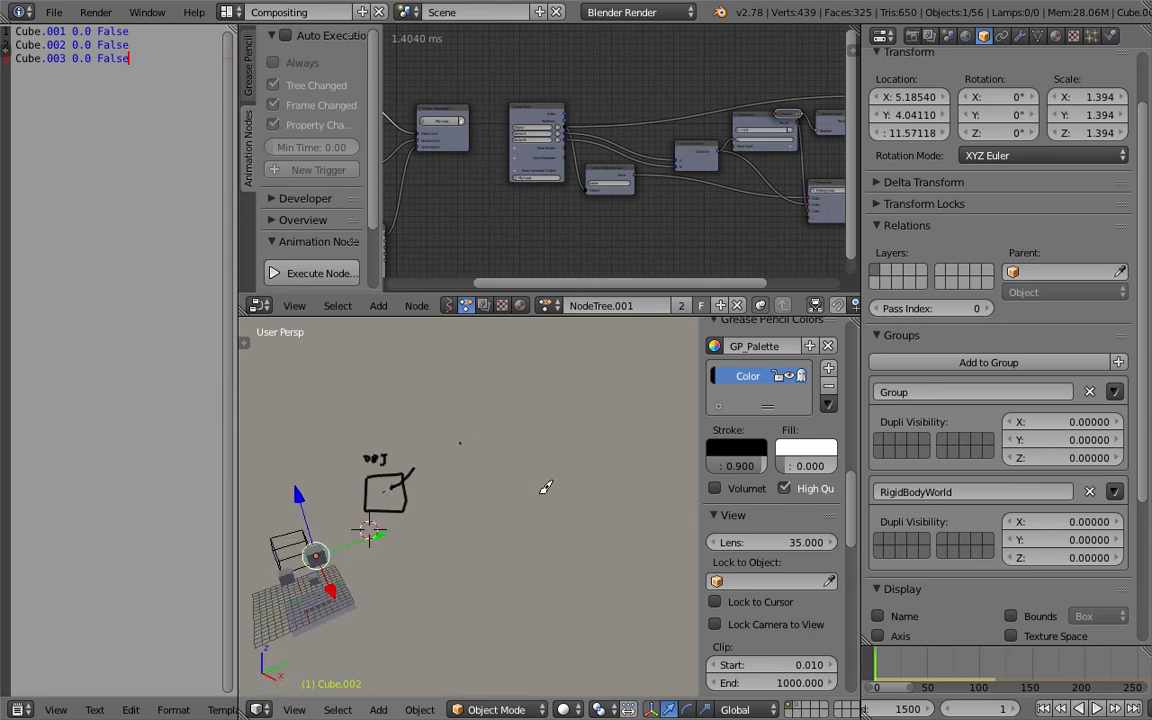
Draw a scattered field of grease pencil dots beside the OBJ sketch to represent grid points.
{"action": "left_click", "coordinate": [608, 388]}
{"action": "left_click", "coordinate": [624, 426]}
{"action": "left_click", "coordinate": [536, 370]}
{"action": "left_click", "coordinate": [476, 354]}
{"action": "left_click", "coordinate": [441, 384]}
{"action": "left_click", "coordinate": [404, 367]}
{"action": "left_click", "coordinate": [491, 405]}
{"action": "left_click", "coordinate": [513, 394]}
{"action": "left_click", "coordinate": [524, 412]}
{"action": "left_click", "coordinate": [570, 436]}
{"action": "left_click", "coordinate": [531, 453]}
{"action": "left_click", "coordinate": [484, 441]}
{"action": "left_click", "coordinate": [483, 490]}
{"action": "left_click", "coordinate": [533, 514]}
{"action": "left_click", "coordinate": [593, 532]}
{"action": "left_click", "coordinate": [599, 492]}
{"action": "middle_click_drag", "start_coordinate": [684, 376], "coordinate": [588, 391], "text": "shift"}
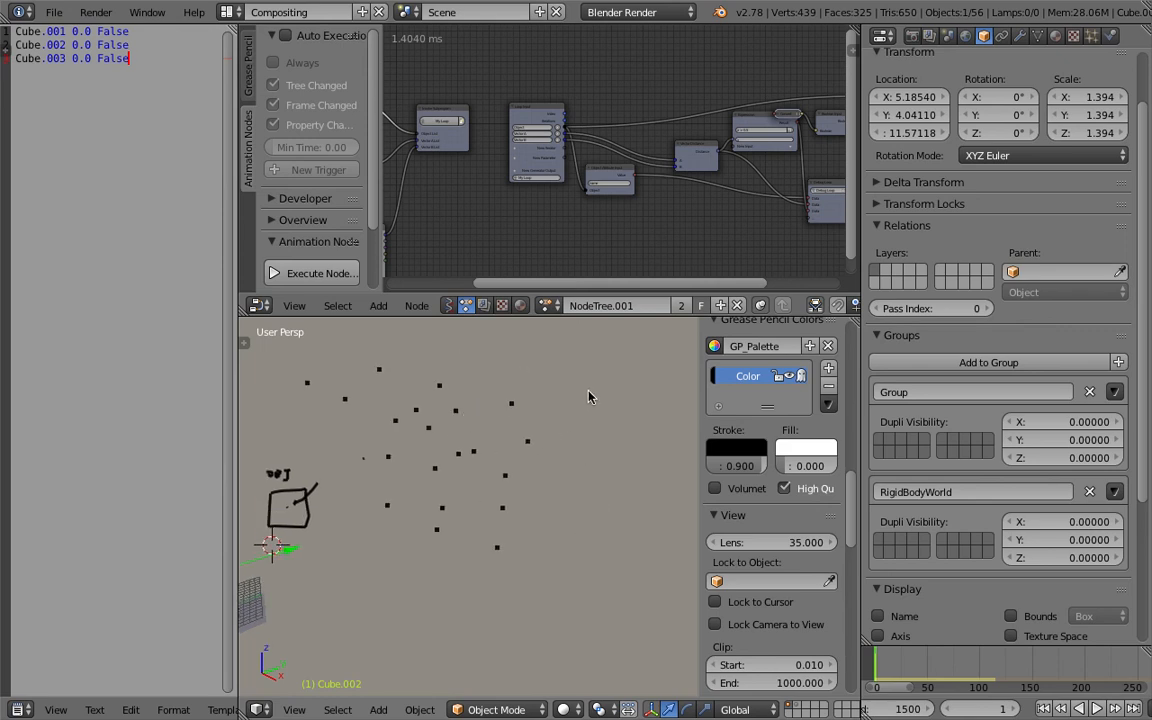
Label the dots "DT" and sketch a square with an arrow pointing toward the dots.
{"action": "scroll", "coordinate": [493, 367], "scroll_direction": "down", "scroll_amount": 1}
{"action": "middle_click_drag", "start_coordinate": [460, 358], "coordinate": [422, 355], "text": "shift"}
{"action": "key", "text": "d"}
{"action": "mouse_move", "coordinate": [413, 349]}
{"action": "left_mouse_down"}
{"action": "mouse_move", "coordinate": [413, 367]}
{"action": "mouse_move", "coordinate": [438, 356]}
{"action": "left_mouse_up"}
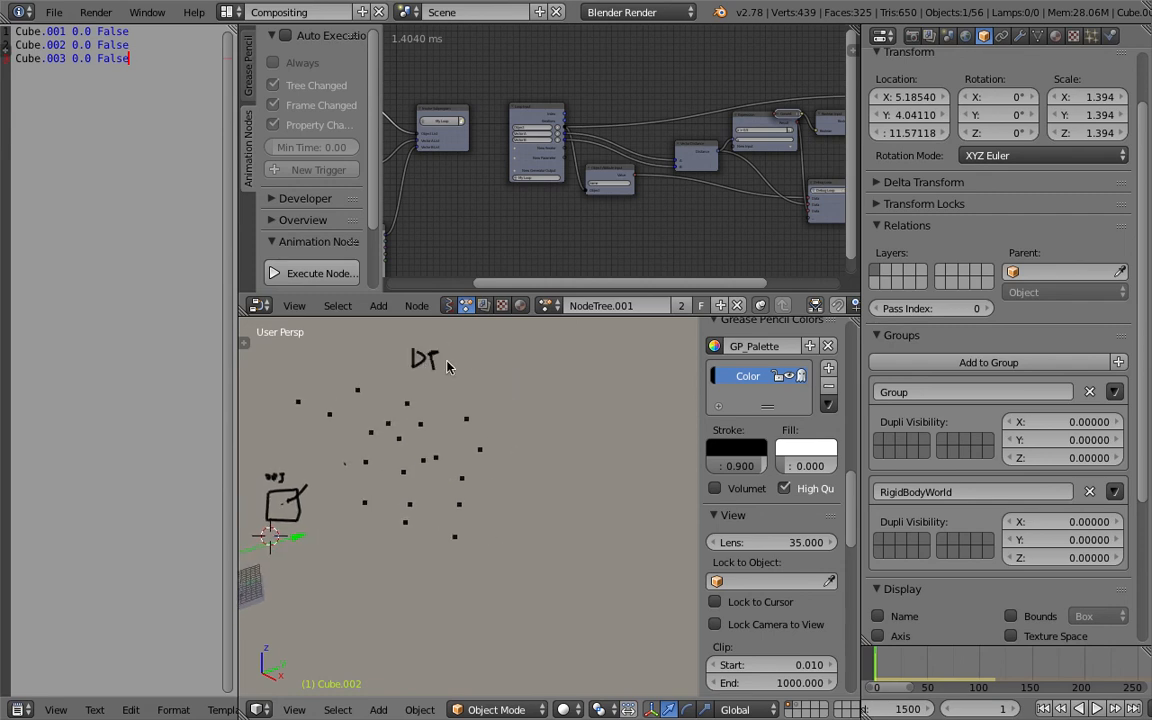
{"action": "mouse_move", "coordinate": [614, 388]}
{"action": "left_mouse_down"}
{"action": "mouse_move", "coordinate": [650, 433]}
{"action": "mouse_move", "coordinate": [615, 385]}
{"action": "mouse_move", "coordinate": [527, 425]}
{"action": "mouse_move", "coordinate": [533, 405]}
{"action": "mouse_move", "coordinate": [526, 444]}
{"action": "left_mouse_up"}
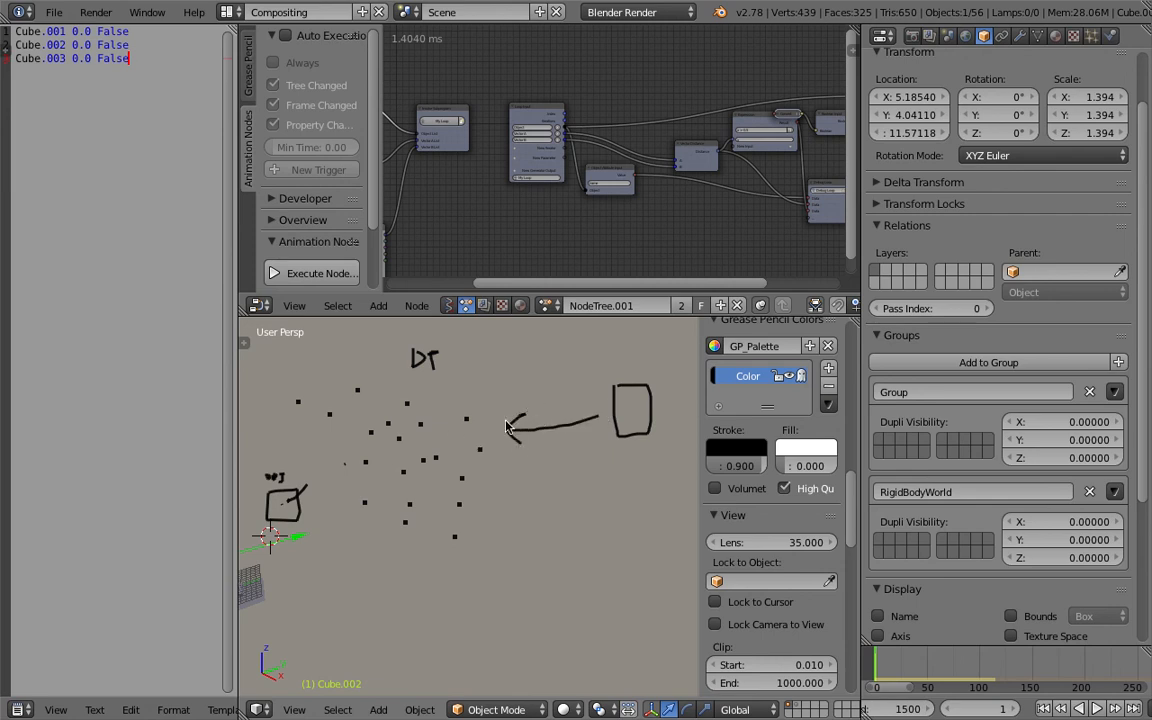
Examine the grease pencil diagram of object, arrow and dots, then return the viewport to the cubes and grid.
{"action": "mouse_move", "coordinate": [606, 411]}
{"action": "middle_mouse_down"}
{"action": "mouse_move", "coordinate": [570, 426]}
{"action": "mouse_move", "coordinate": [590, 416]}
{"action": "mouse_move", "coordinate": [555, 418]}
{"action": "middle_mouse_up"}
{"action": "scroll", "coordinate": [542, 417], "scroll_direction": "up", "scroll_amount": 3}
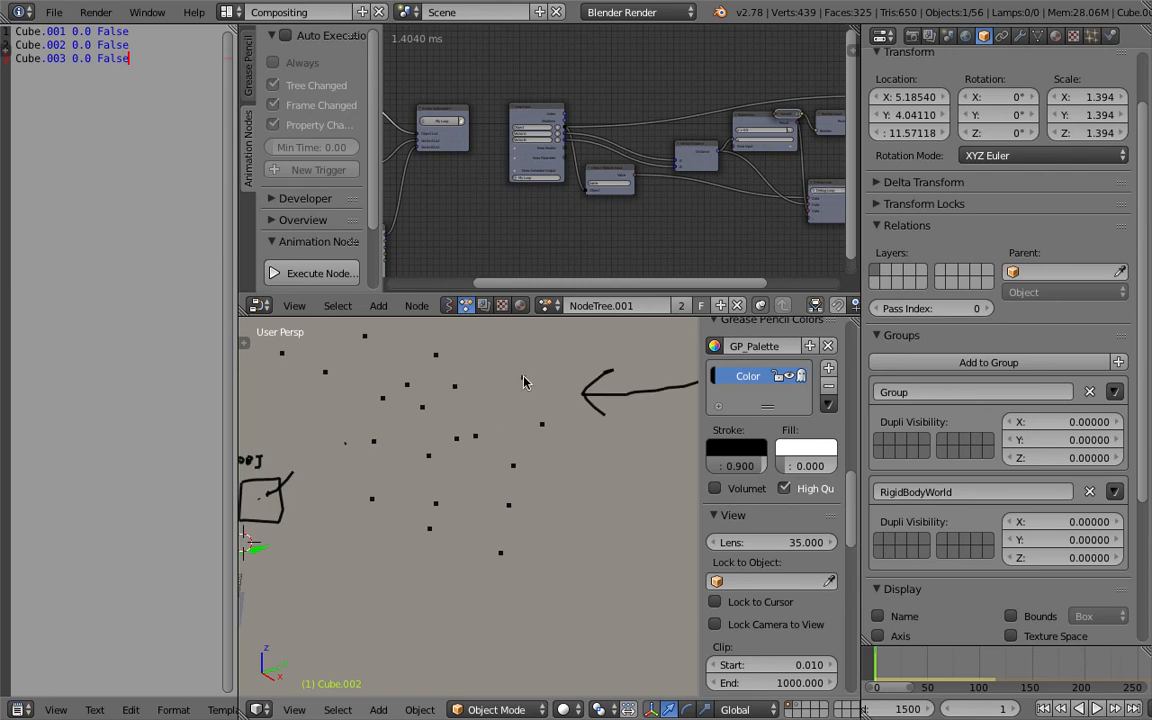
{"action": "scroll", "coordinate": [521, 388], "scroll_direction": "up", "scroll_amount": 3}
{"action": "middle_click_drag", "start_coordinate": [468, 408], "coordinate": [560, 438], "text": "shift"}
{"action": "scroll", "coordinate": [347, 432], "scroll_direction": "down", "scroll_amount": 4}
{"action": "scroll", "coordinate": [541, 432], "scroll_direction": "up", "scroll_amount": 2}
{"action": "middle_click_drag", "start_coordinate": [605, 438], "coordinate": [604, 384], "text": "shift"}
{"action": "scroll", "coordinate": [576, 386], "scroll_direction": "down", "scroll_amount": 2}
{"action": "scroll", "coordinate": [560, 380], "scroll_direction": "up", "scroll_amount": 1}
{"action": "mouse_move", "coordinate": [551, 432]}
{"action": "middle_mouse_down"}
{"action": "mouse_move", "coordinate": [394, 486]}
{"action": "mouse_move", "coordinate": [460, 495]}
{"action": "mouse_move", "coordinate": [527, 528]}
{"action": "middle_mouse_up"}
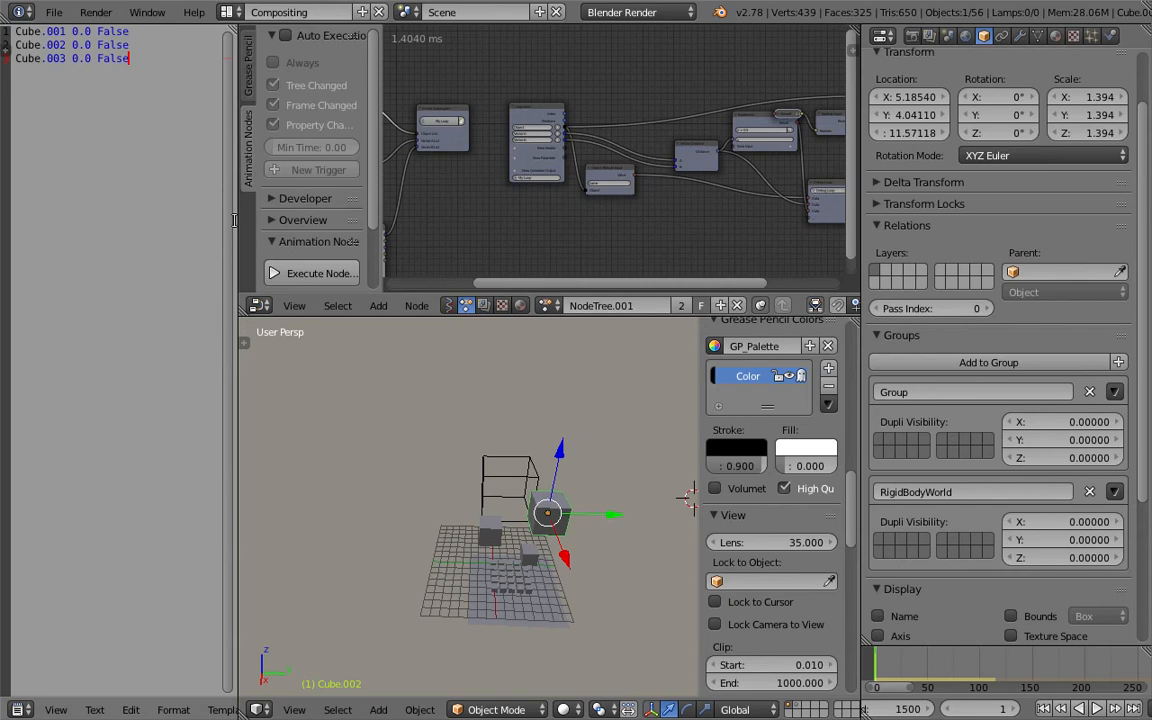
Narrow the text editor area and reframe the viewport around the cubes and grid.
{"action": "left_click_drag", "start_coordinate": [237, 205], "coordinate": [190, 200]}
{"action": "middle_click_drag", "start_coordinate": [515, 467], "coordinate": [490, 481]}
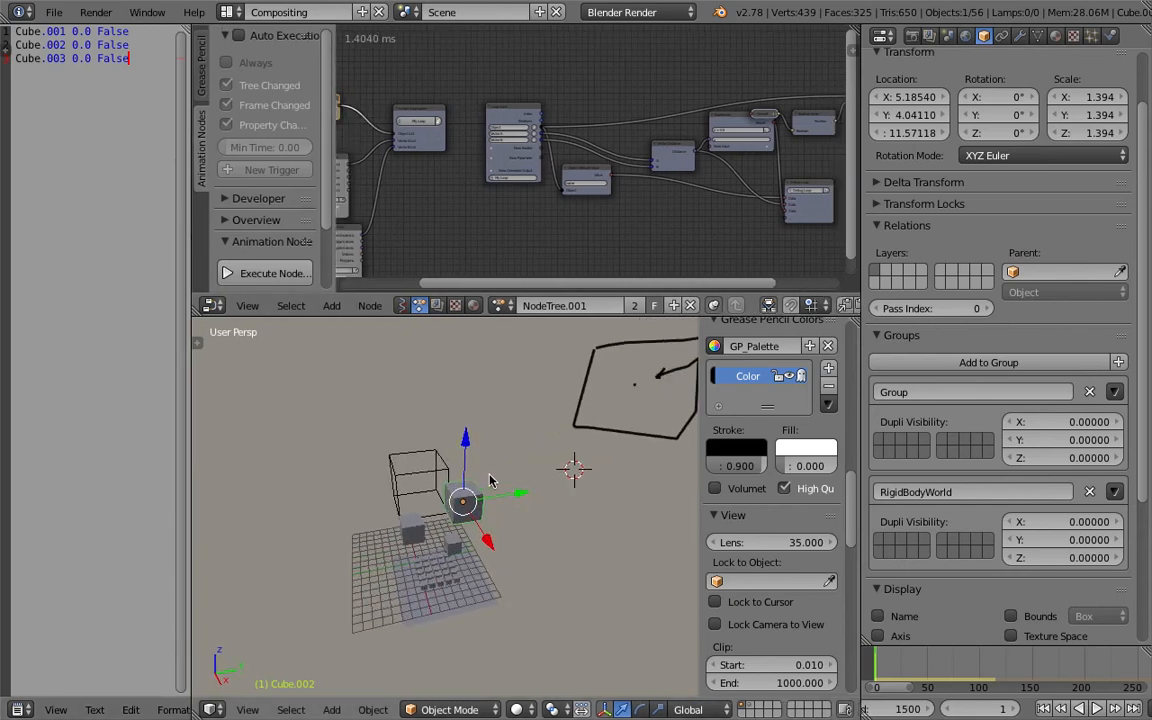
{"action": "middle_click_drag", "start_coordinate": [478, 527], "coordinate": [459, 536]}
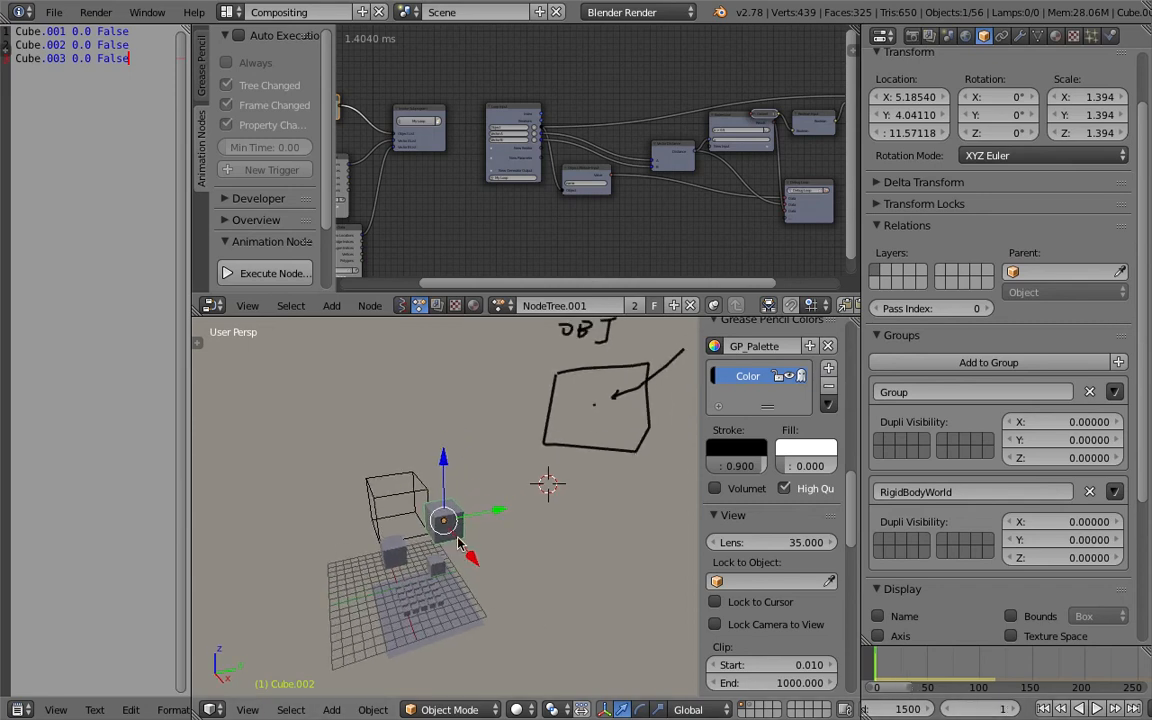
{"action": "middle_click_drag", "start_coordinate": [410, 462], "coordinate": [479, 524]}
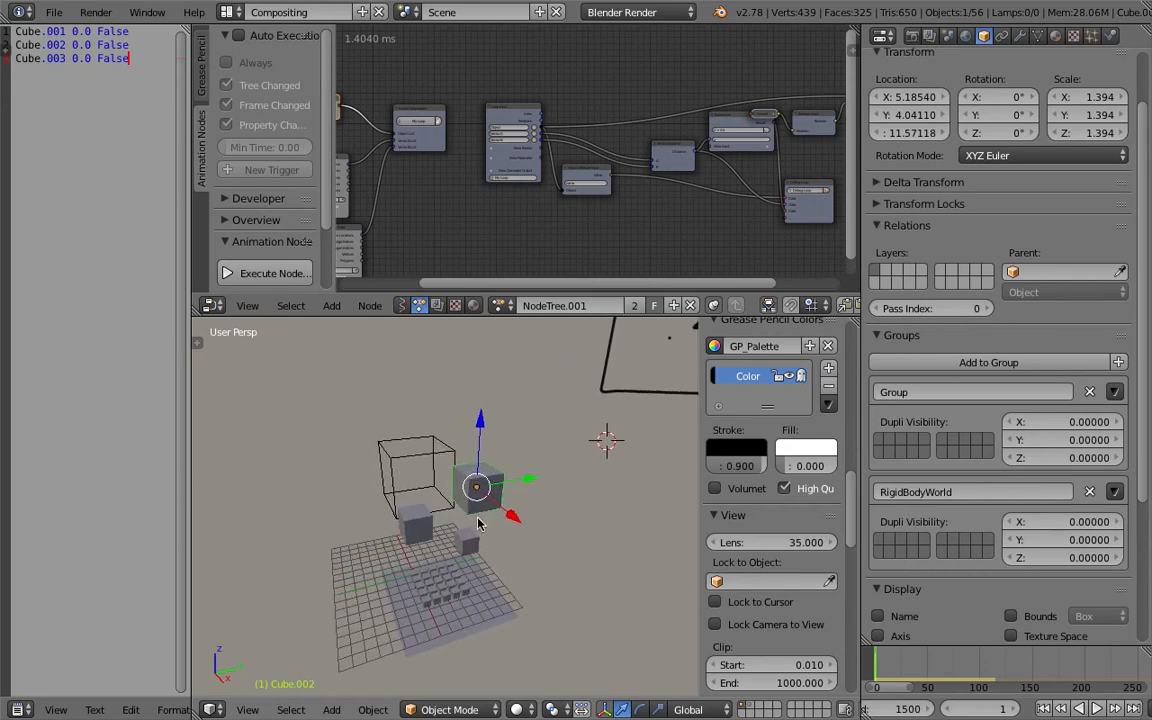
{"action": "scroll", "coordinate": [468, 484], "scroll_direction": "down", "scroll_amount": 1}
{"action": "middle_click_drag", "start_coordinate": [468, 484], "coordinate": [448, 480], "text": "shift"}
Write "3D point" with grease pencil beside the cube and draw a row of dots with a line beneath it.
{"action": "mouse_move", "coordinate": [554, 486]}
{"action": "left_mouse_down"}
{"action": "mouse_move", "coordinate": [564, 485]}
{"action": "mouse_move", "coordinate": [556, 510]}
{"action": "mouse_move", "coordinate": [597, 512]}
{"action": "mouse_move", "coordinate": [614, 527]}
{"action": "mouse_move", "coordinate": [634, 501]}
{"action": "left_mouse_up"}
{"action": "mouse_move", "coordinate": [648, 497]}
{"action": "left_mouse_down"}
{"action": "mouse_move", "coordinate": [648, 515]}
{"action": "mouse_move", "coordinate": [667, 520]}
{"action": "left_mouse_up"}
{"action": "left_click_drag", "start_coordinate": [660, 500], "coordinate": [672, 498]}
{"action": "left_click", "coordinate": [561, 548]}
{"action": "left_click", "coordinate": [578, 548]}
{"action": "left_click", "coordinate": [600, 549]}
{"action": "left_click", "coordinate": [618, 555]}
{"action": "left_click", "coordinate": [613, 567]}
{"action": "left_click", "coordinate": [547, 573]}
{"action": "left_click", "coordinate": [523, 575]}
{"action": "left_click_drag", "start_coordinate": [541, 594], "coordinate": [609, 601]}
{"action": "left_click", "coordinate": [598, 602]}
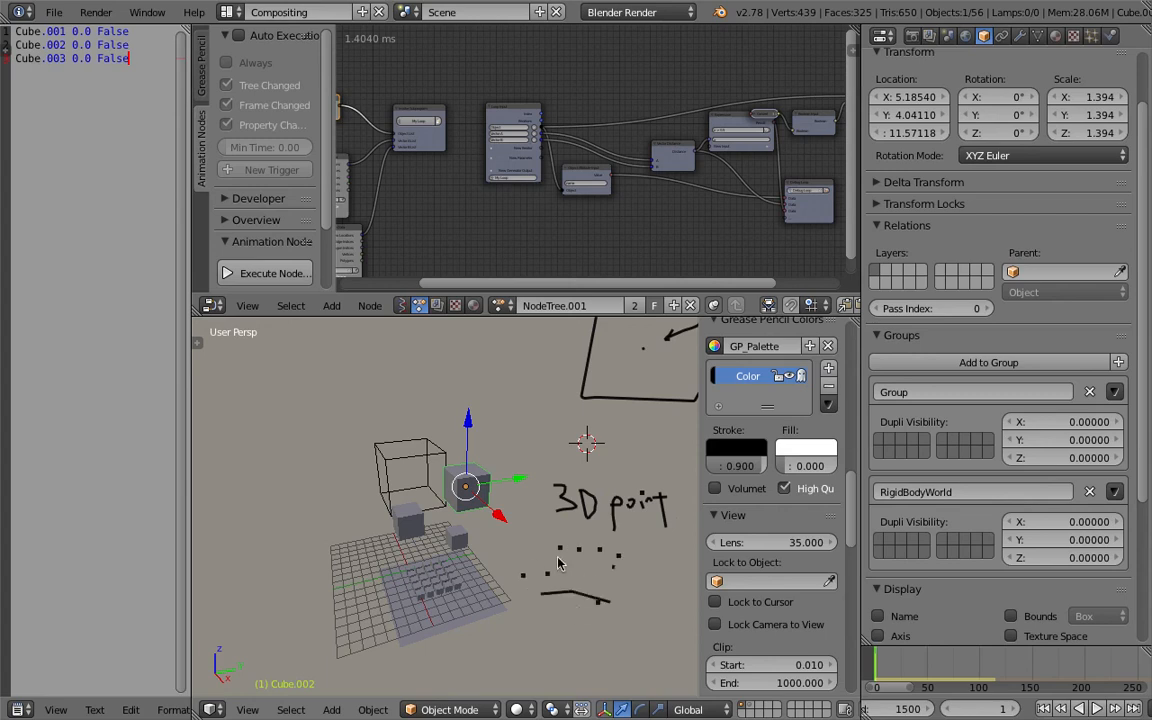
{"action": "middle_click_drag", "start_coordinate": [486, 466], "coordinate": [533, 510]}
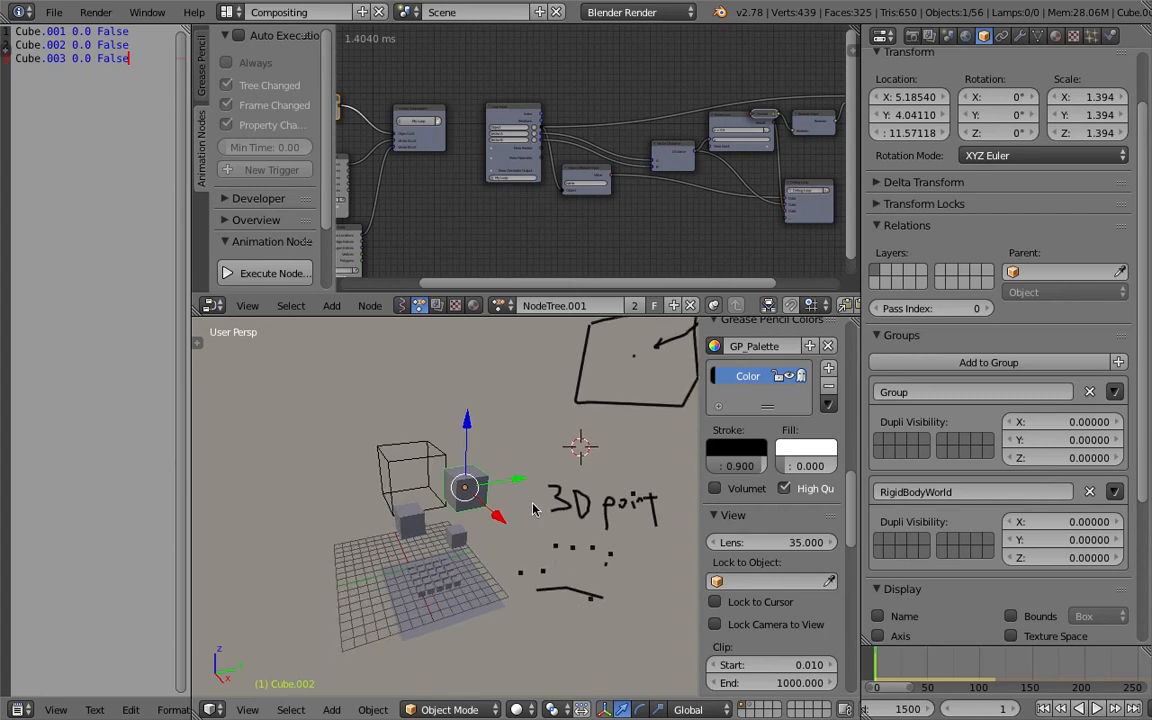